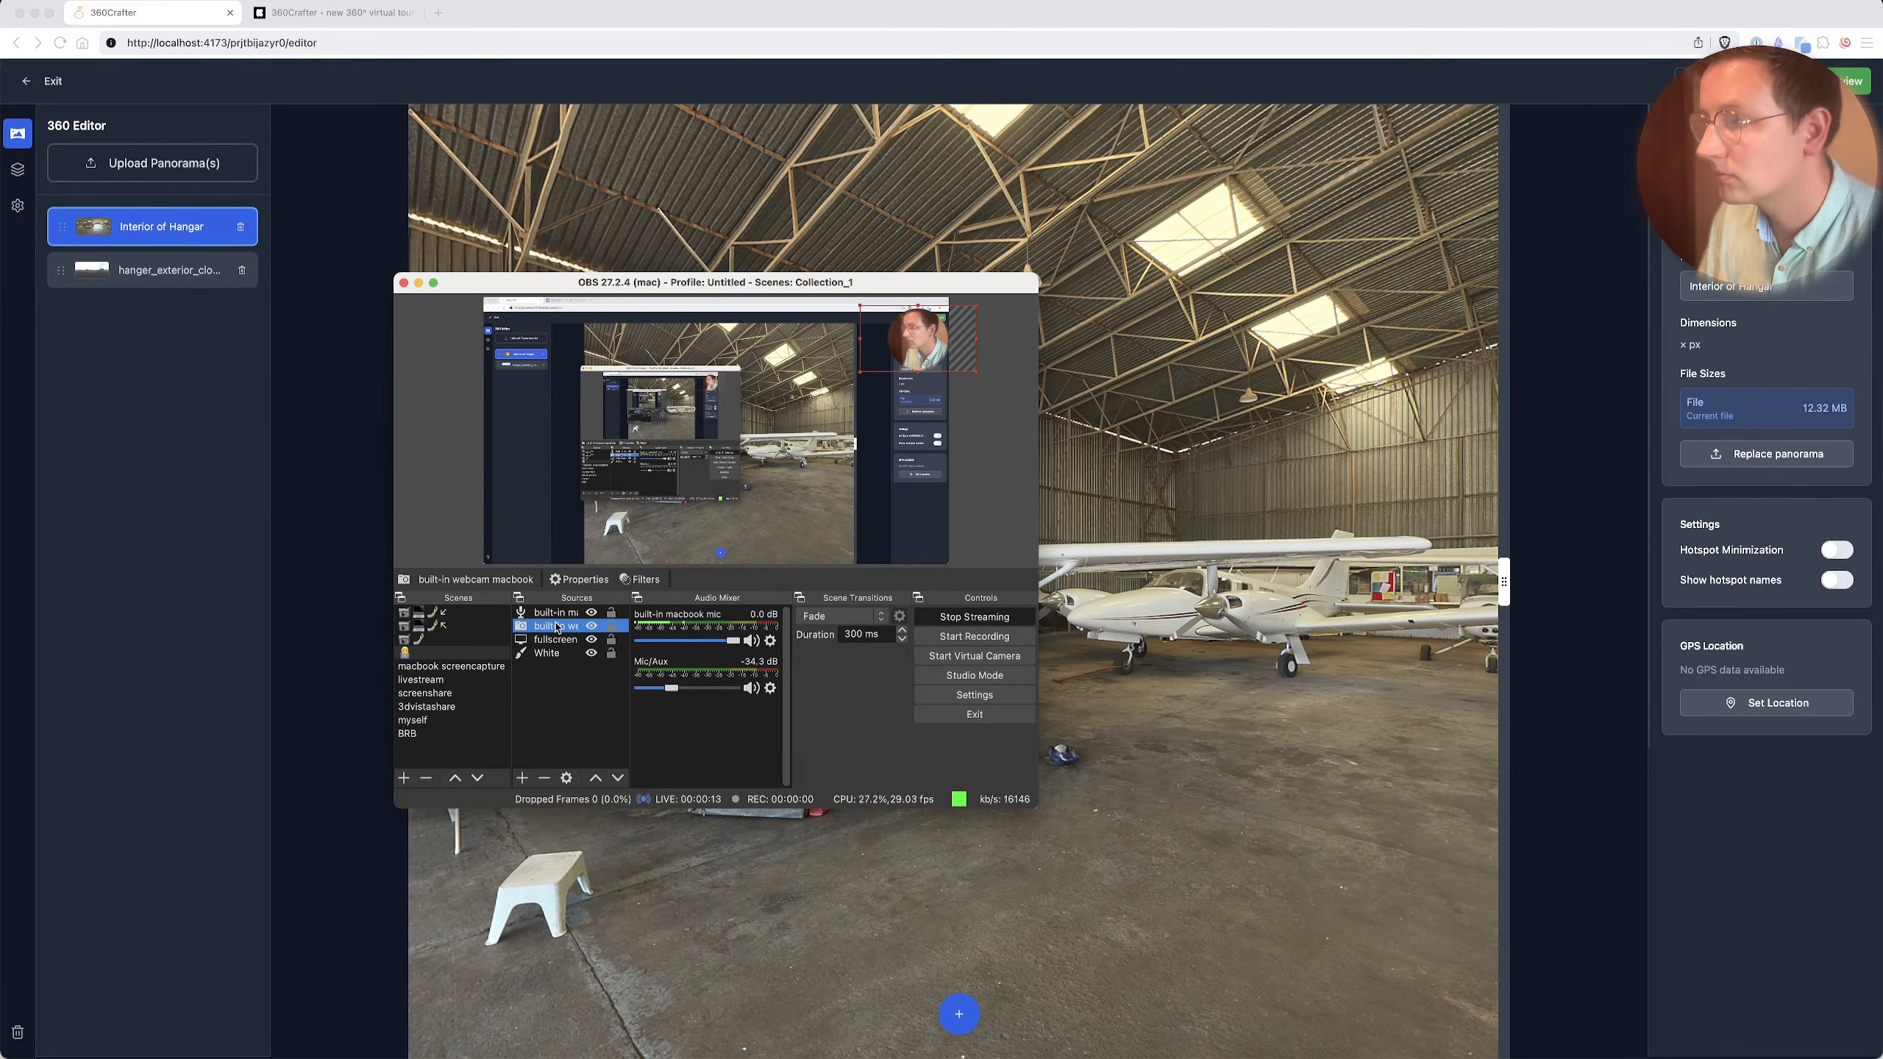
right_click(558, 626)
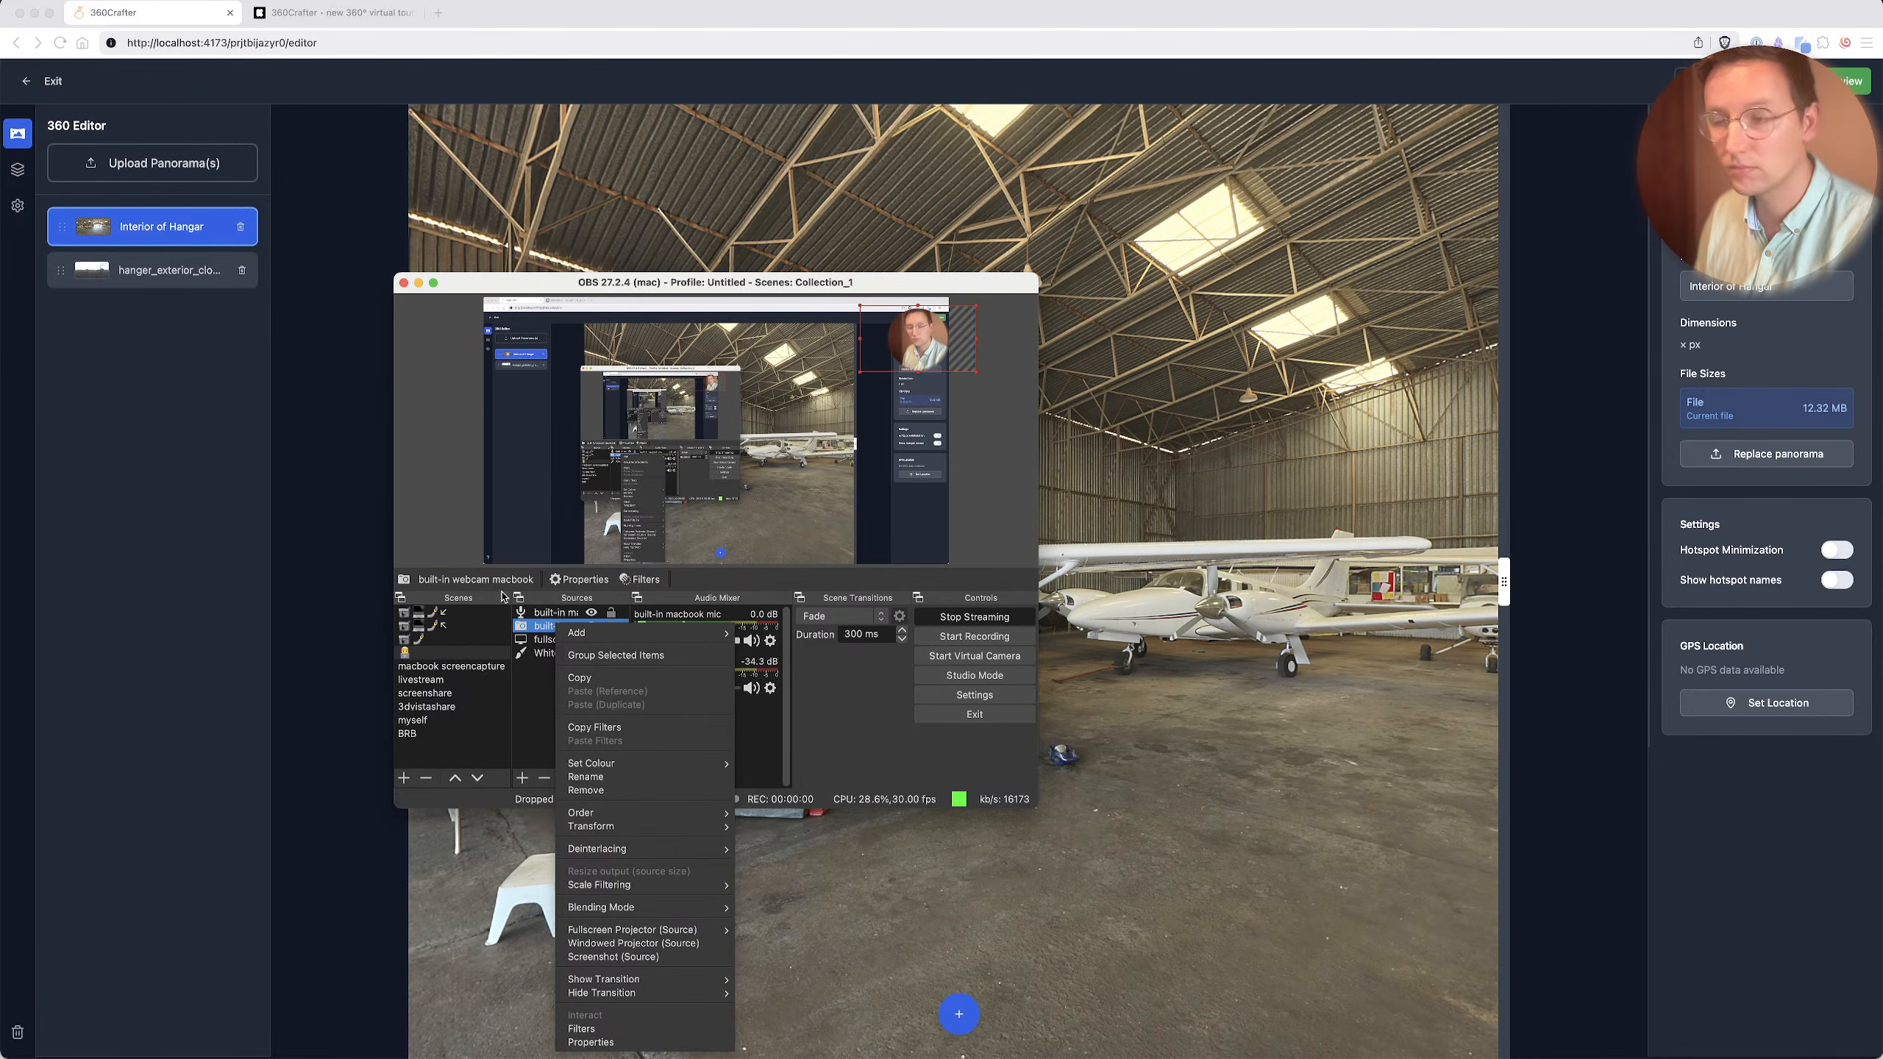
left_click(542, 628)
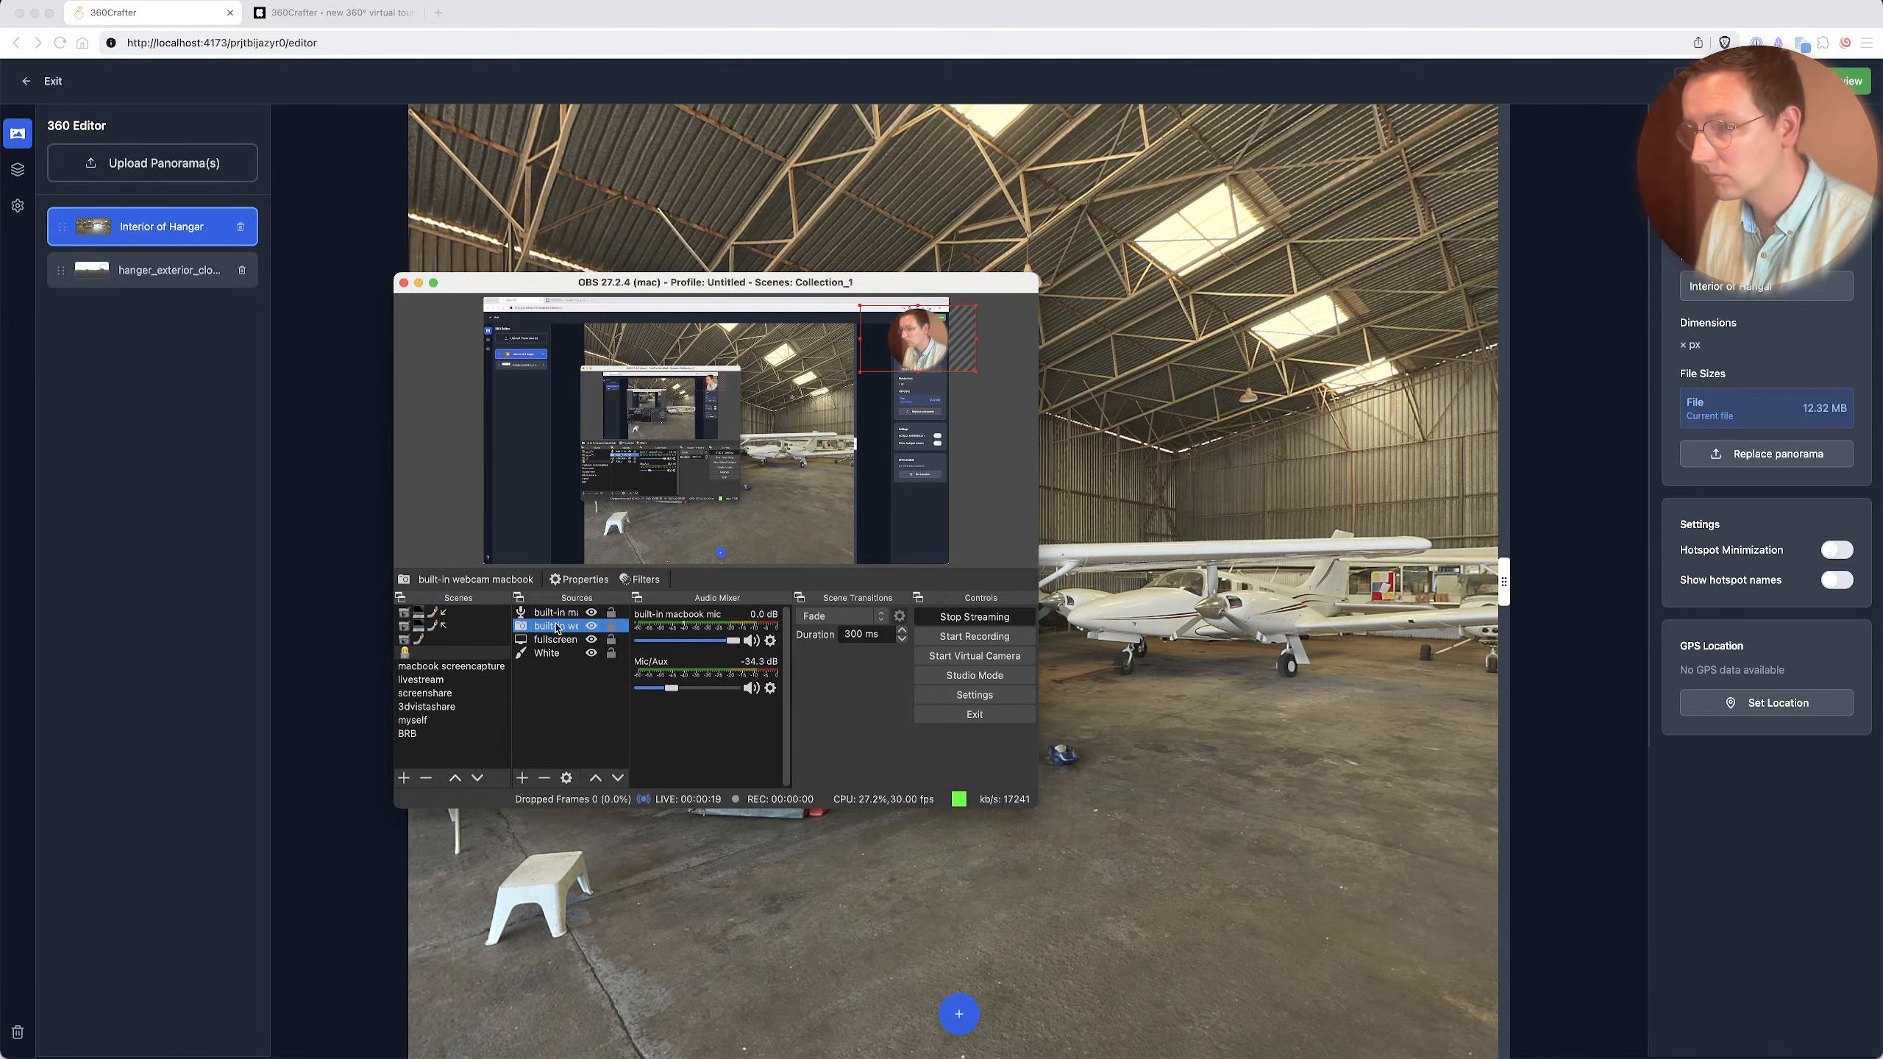
right_click(558, 628)
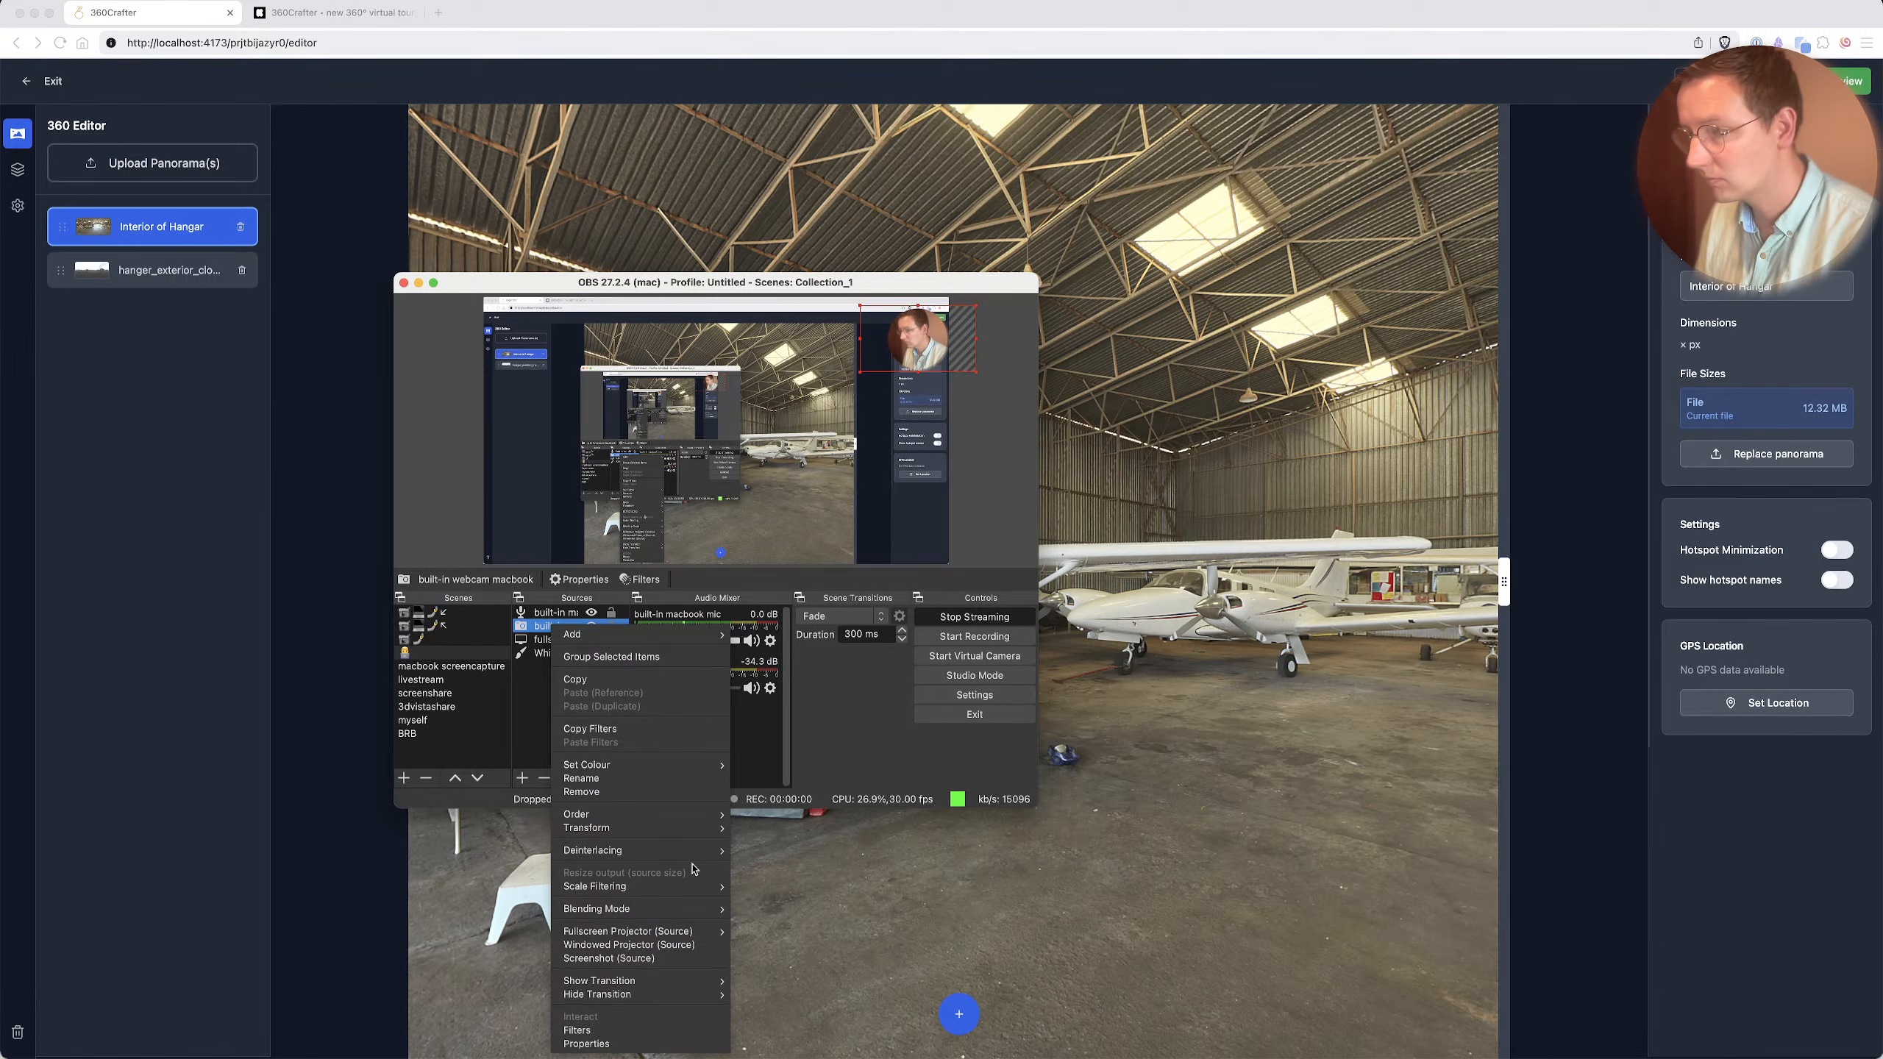
left_click(897, 712)
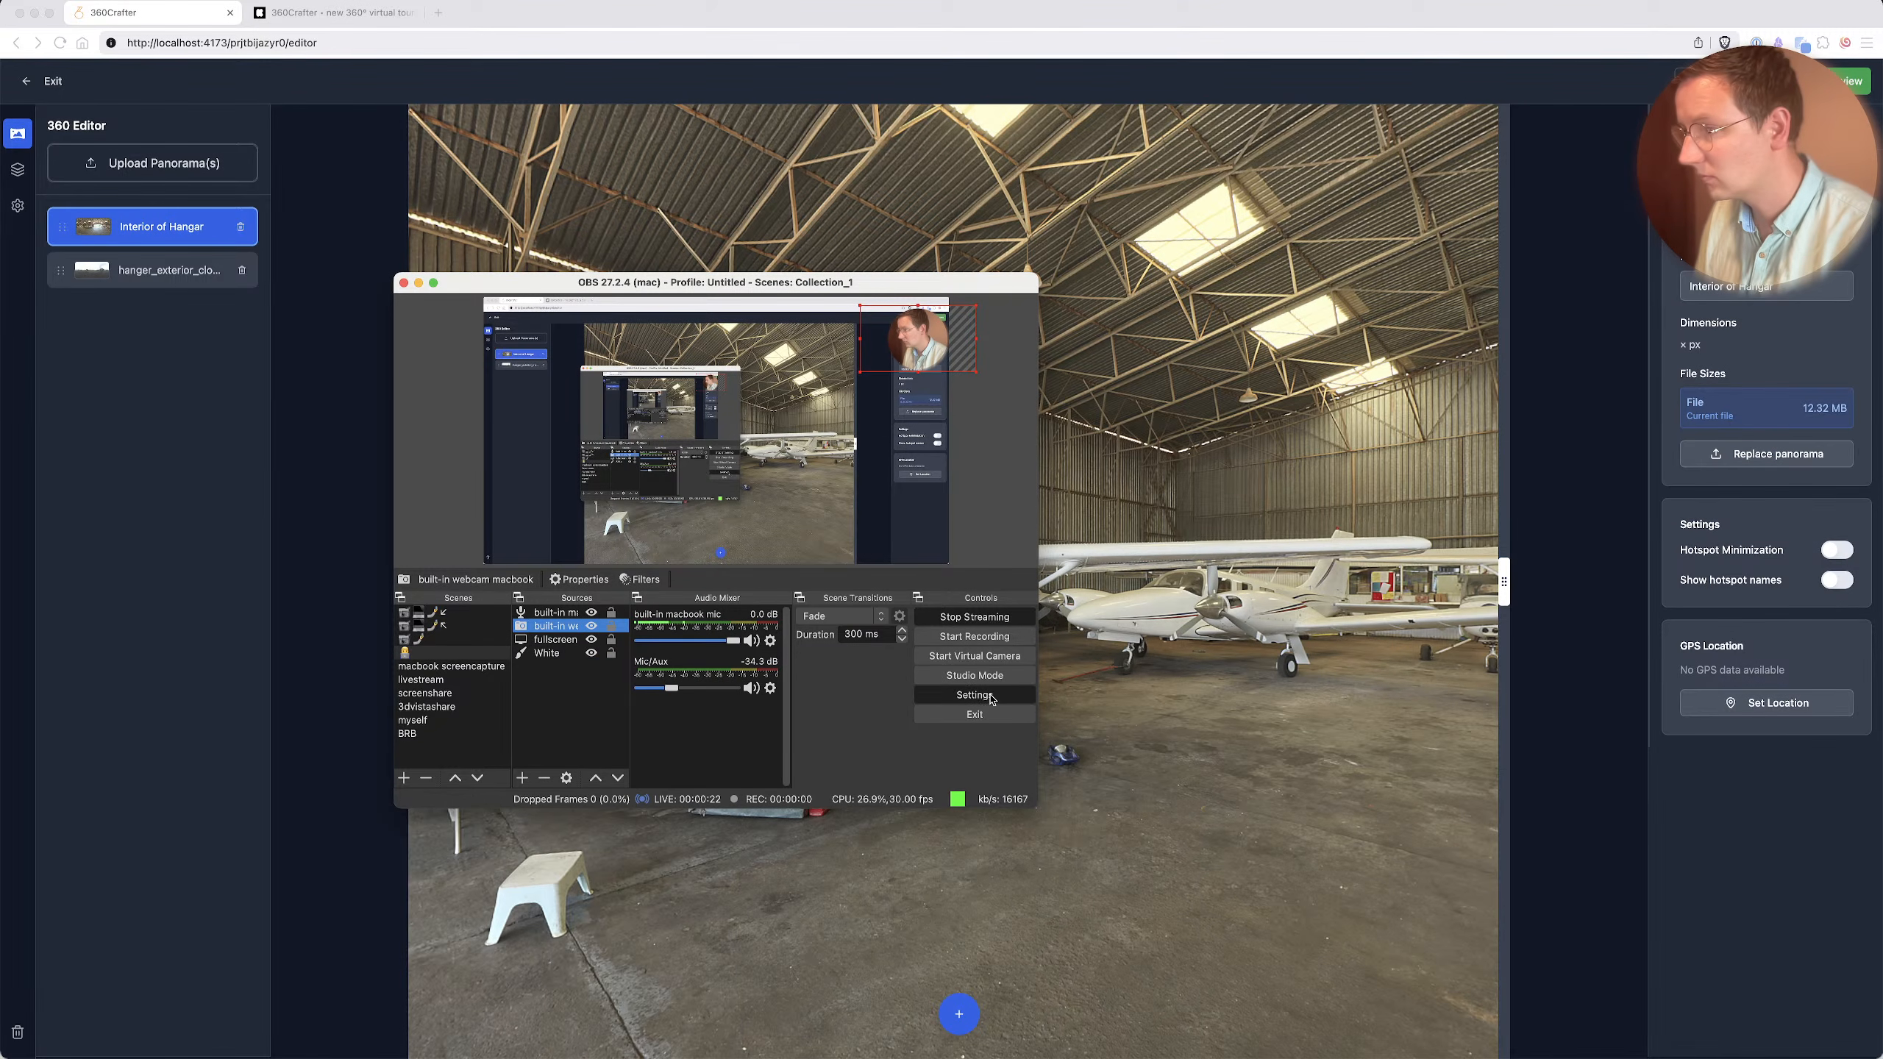
key("Escape")
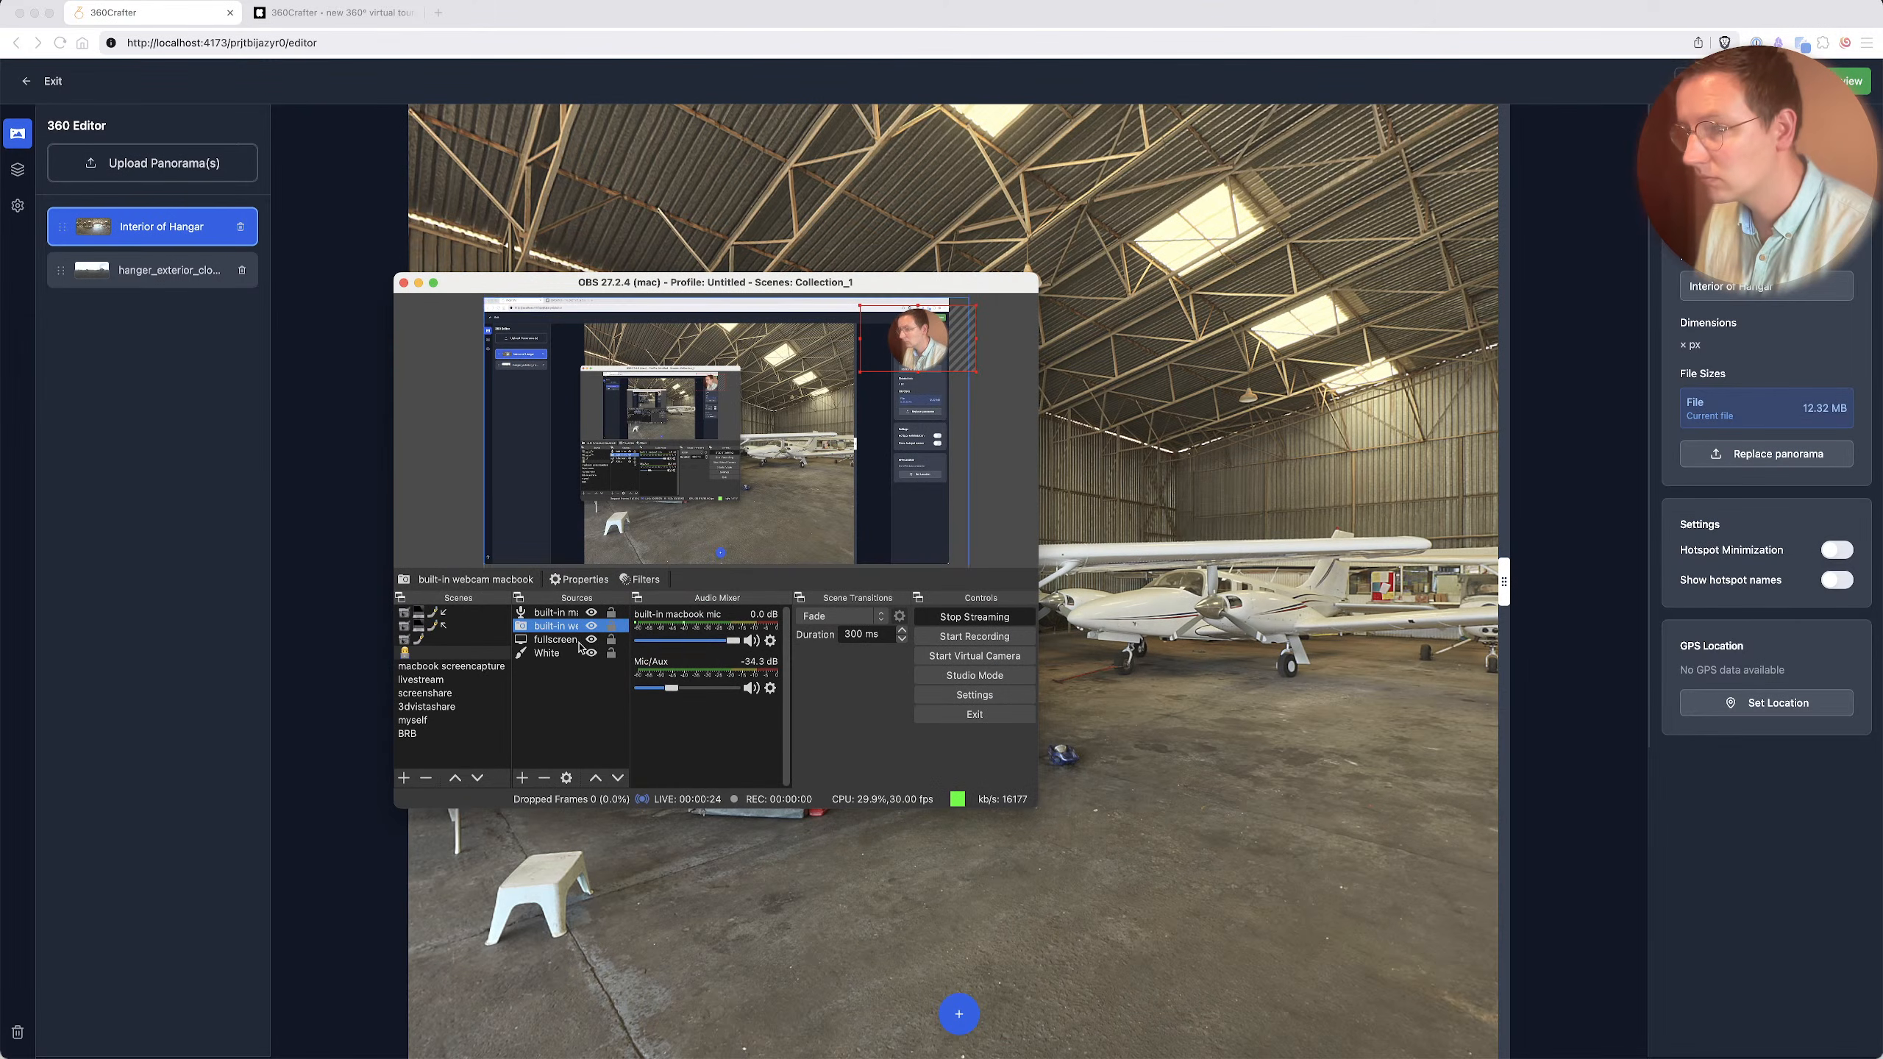
Set the built-in webcam macbook source's device to LG UltraFine Display Camera.
double_click(540, 630)
left_click(589, 617)
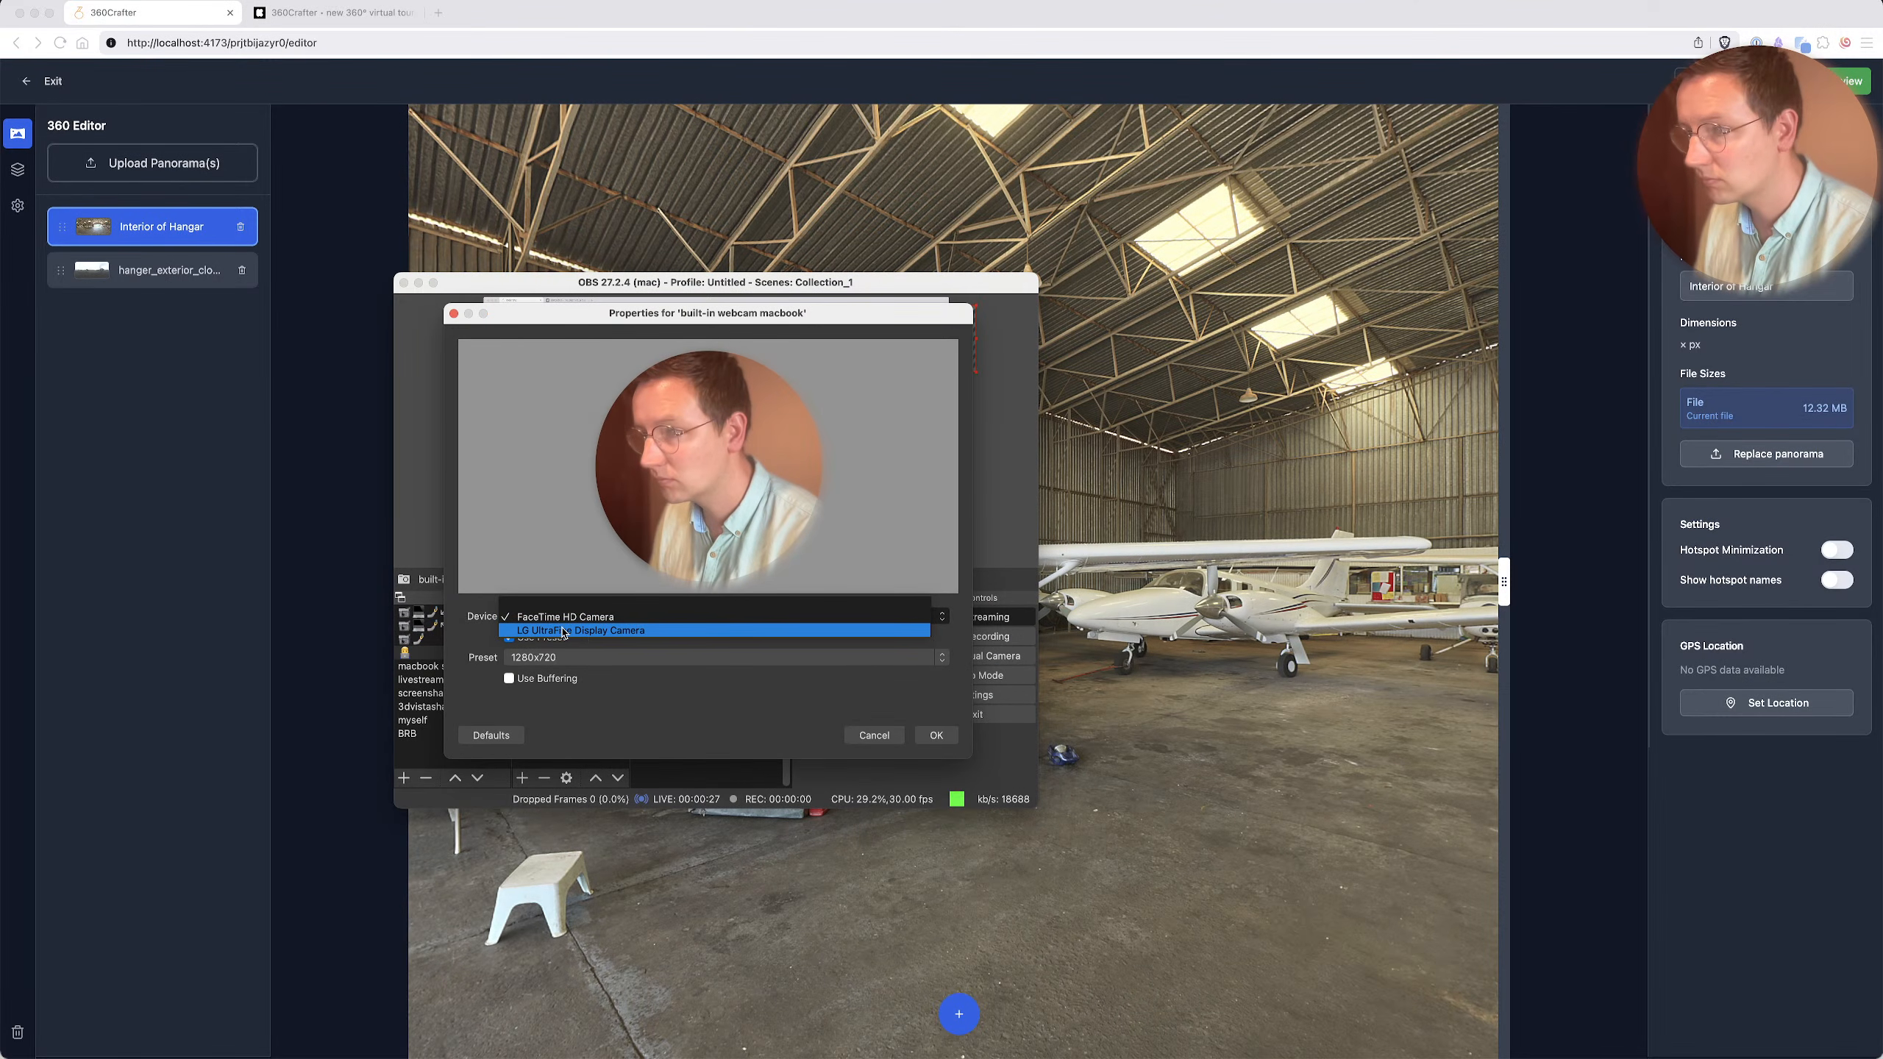
left_click(589, 630)
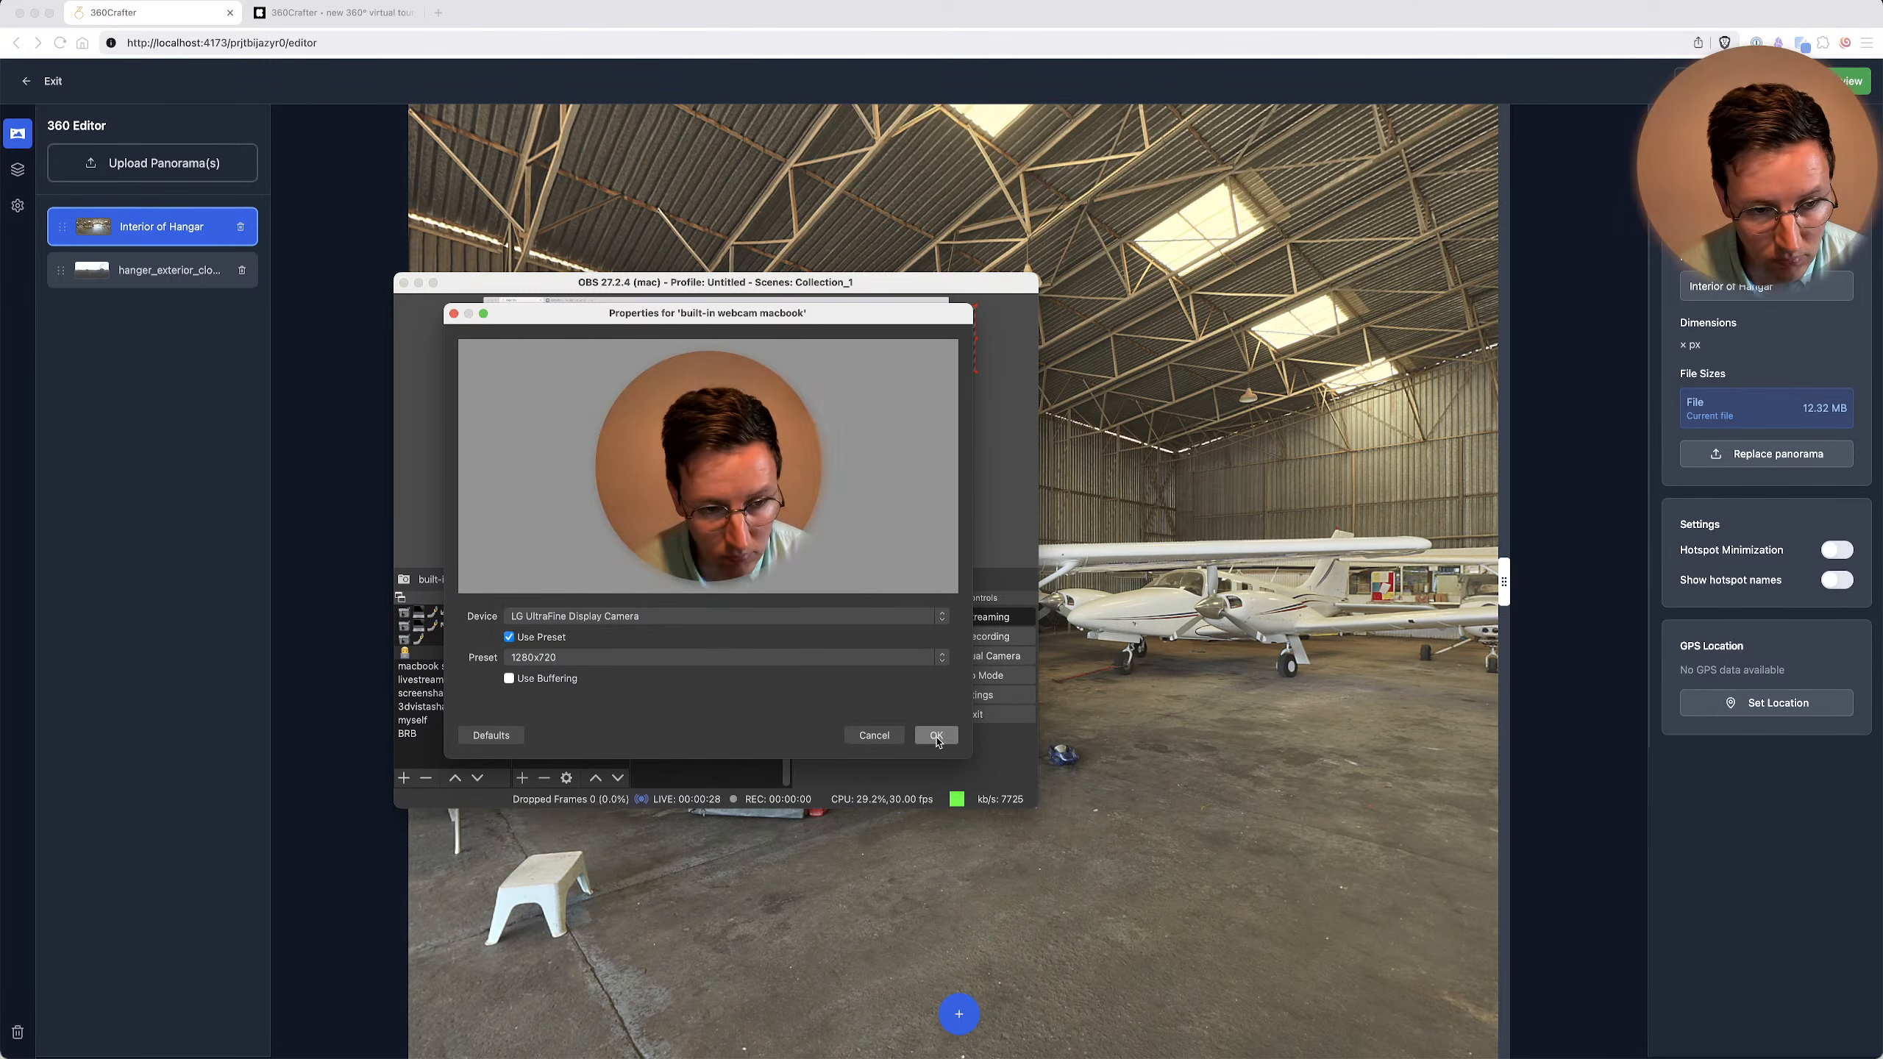
left_click(937, 735)
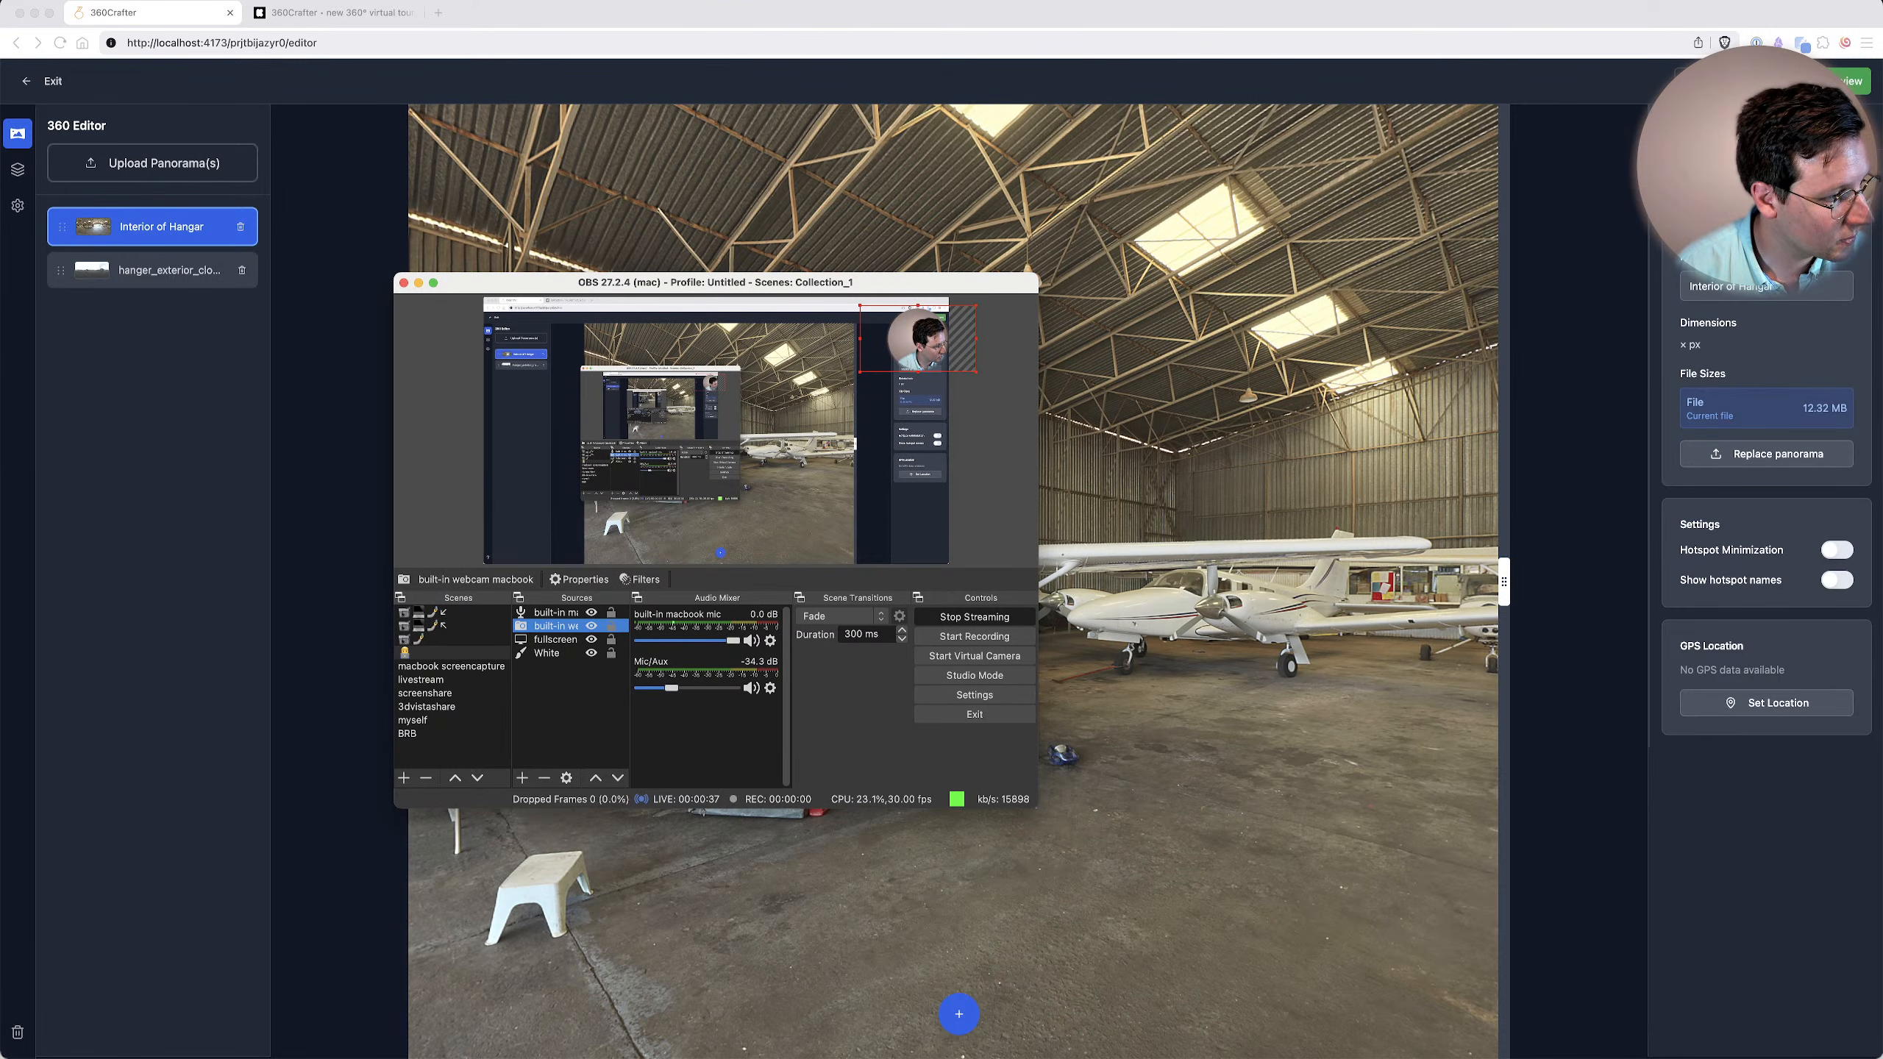
Move the OBS window out of view and exit the 360 editor to the projects dashboard.
key("super+Tab")
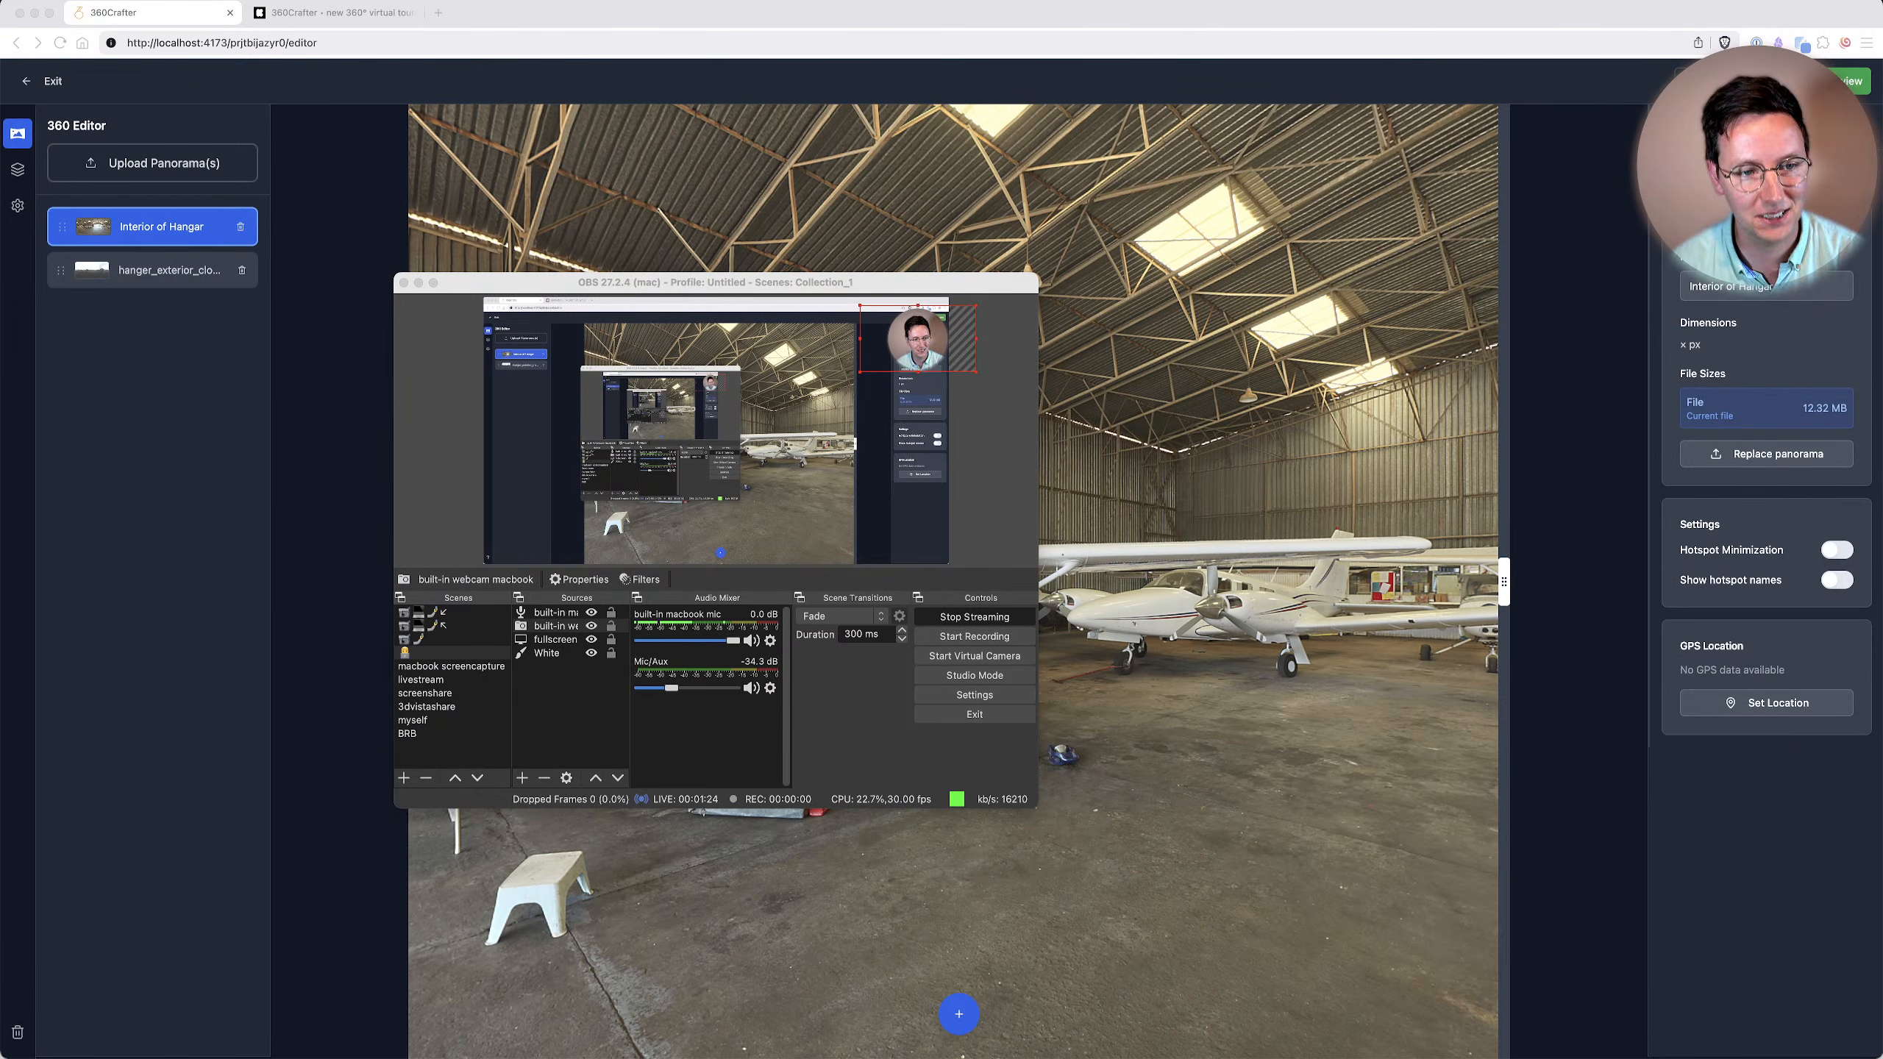
left_click_drag(629, 284, 0, 294)
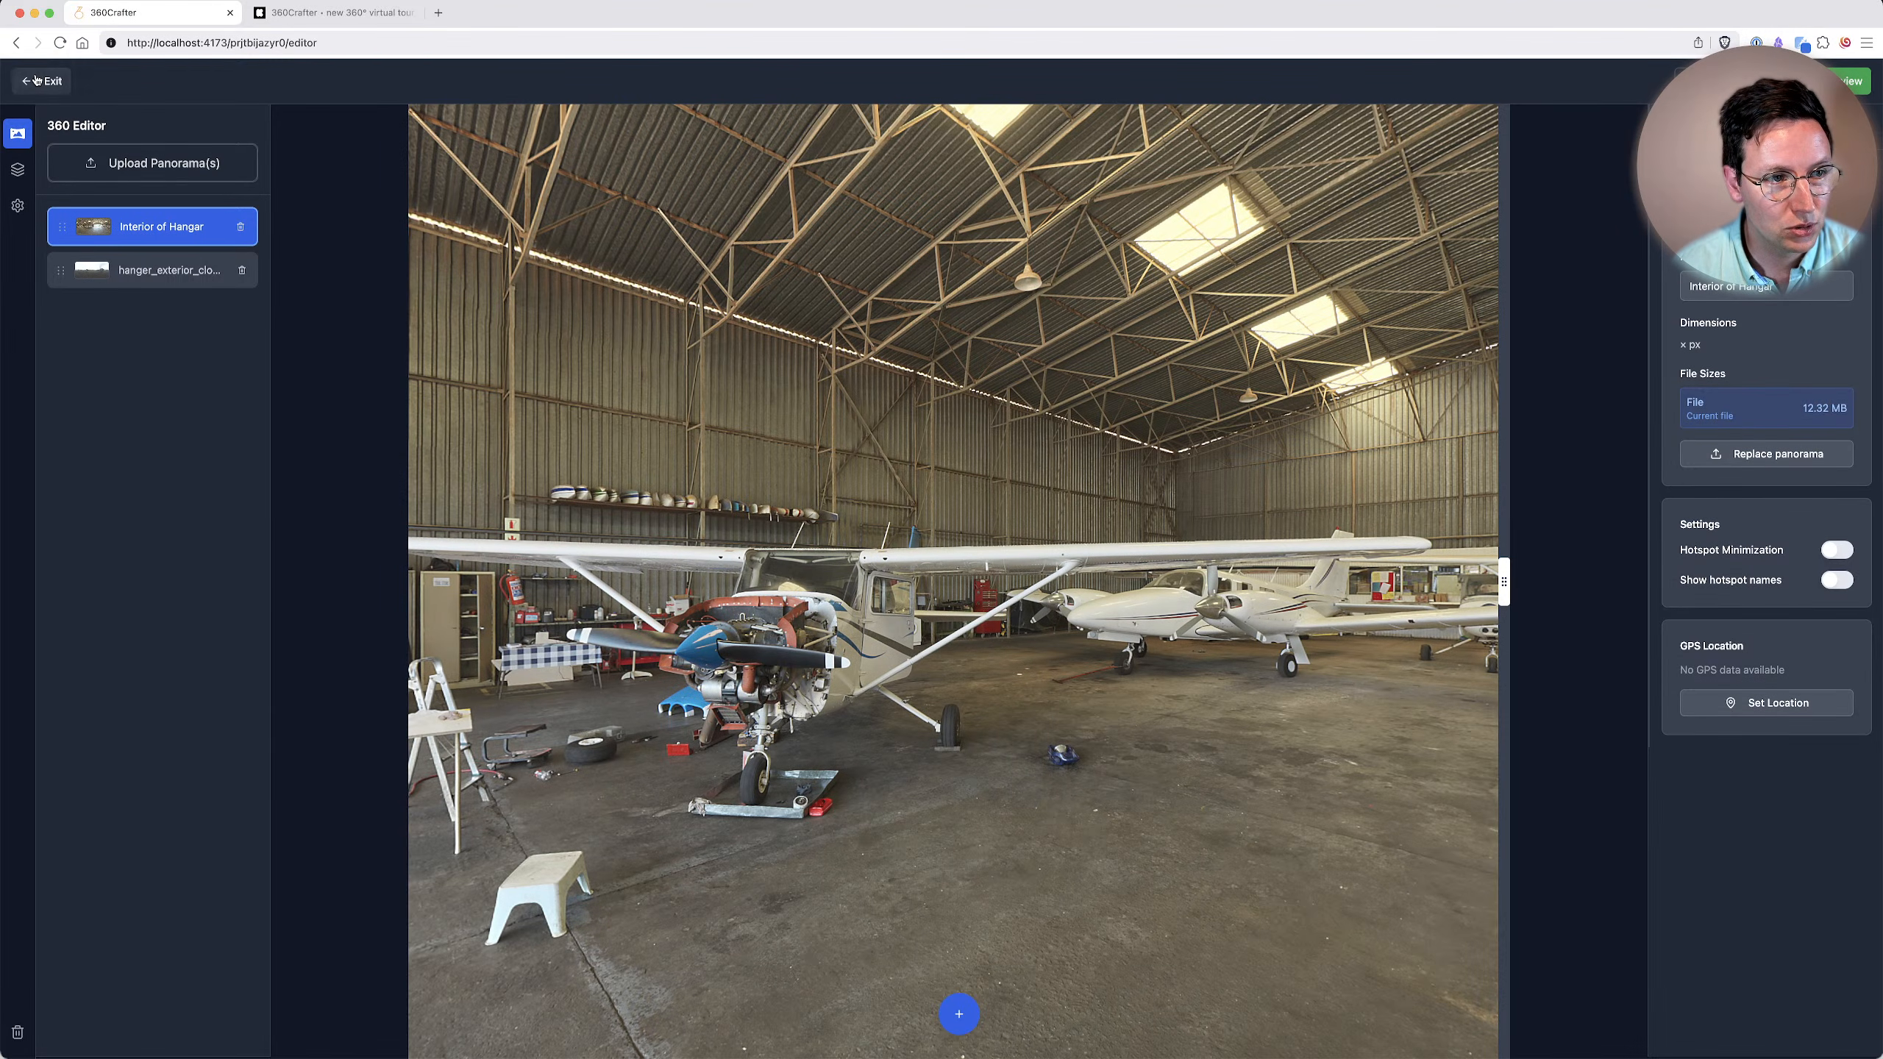
left_click(38, 81)
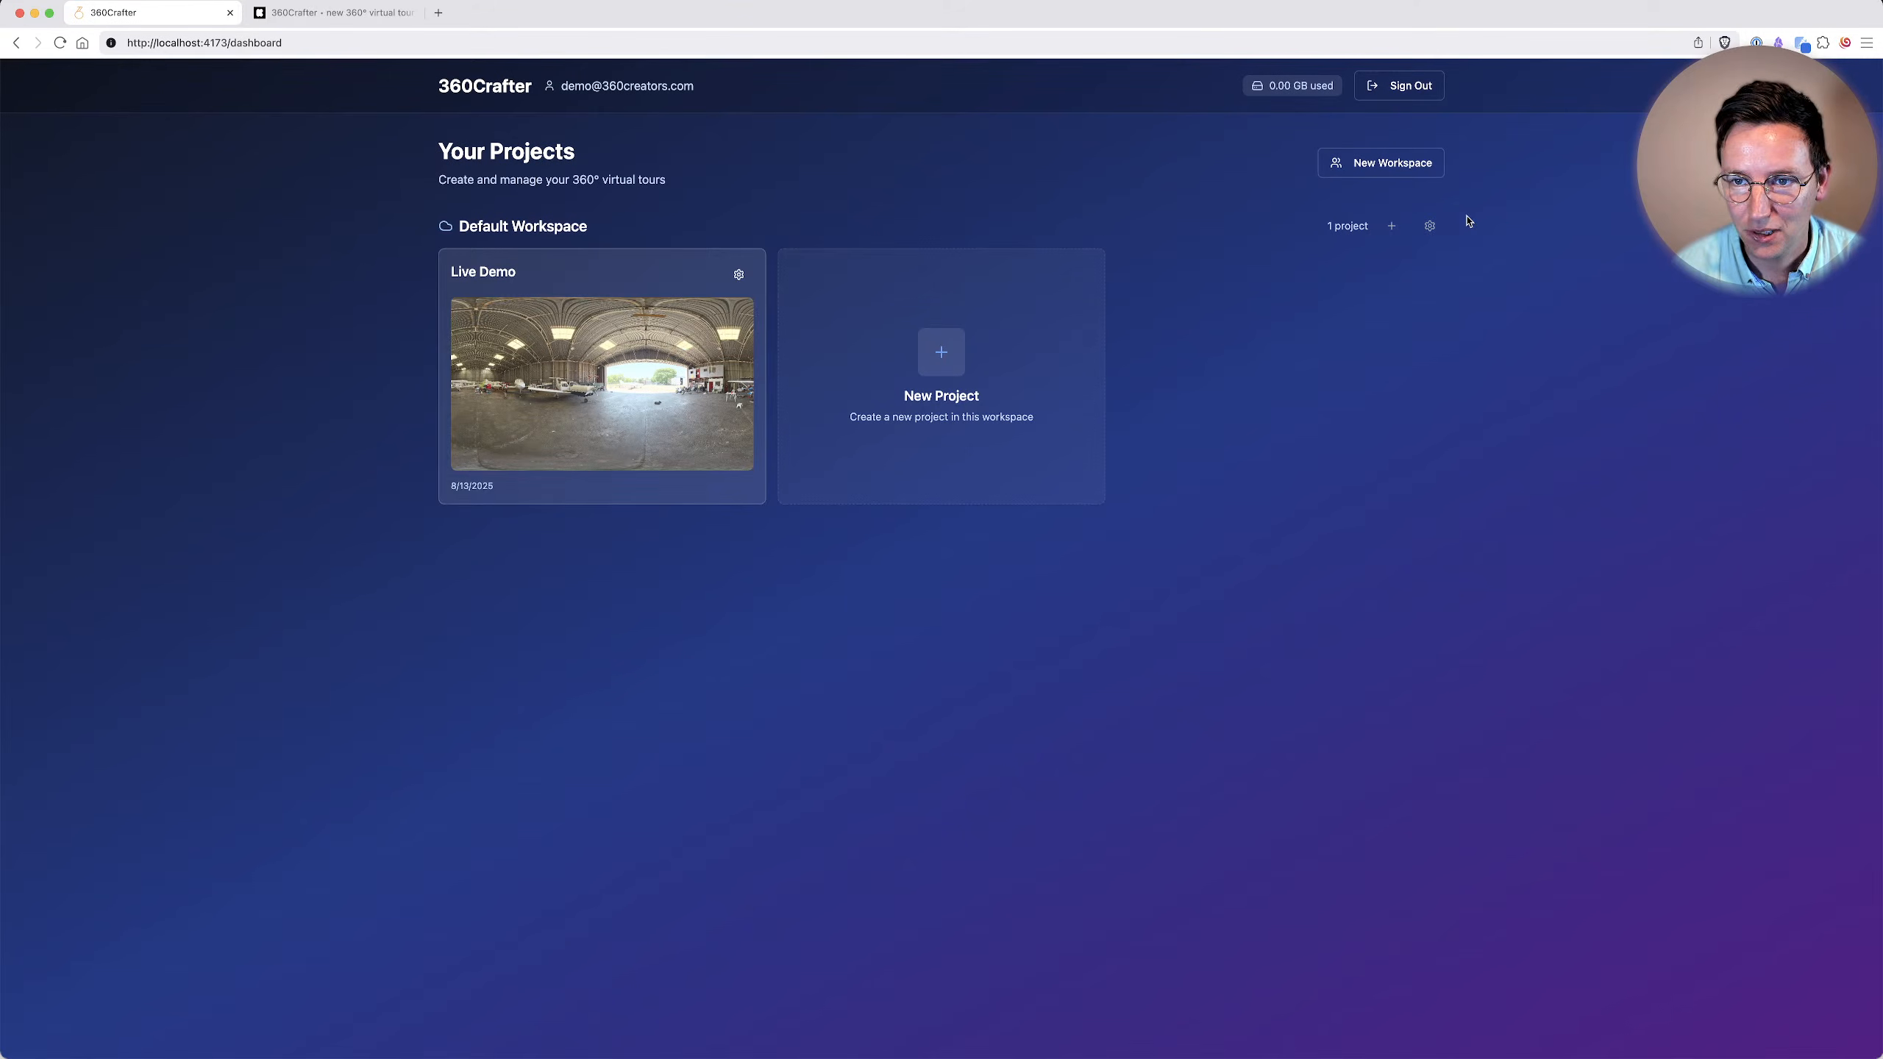
Delete the Live Demo project, confirming the deletion with its project name.
left_click(738, 274)
left_click(667, 451)
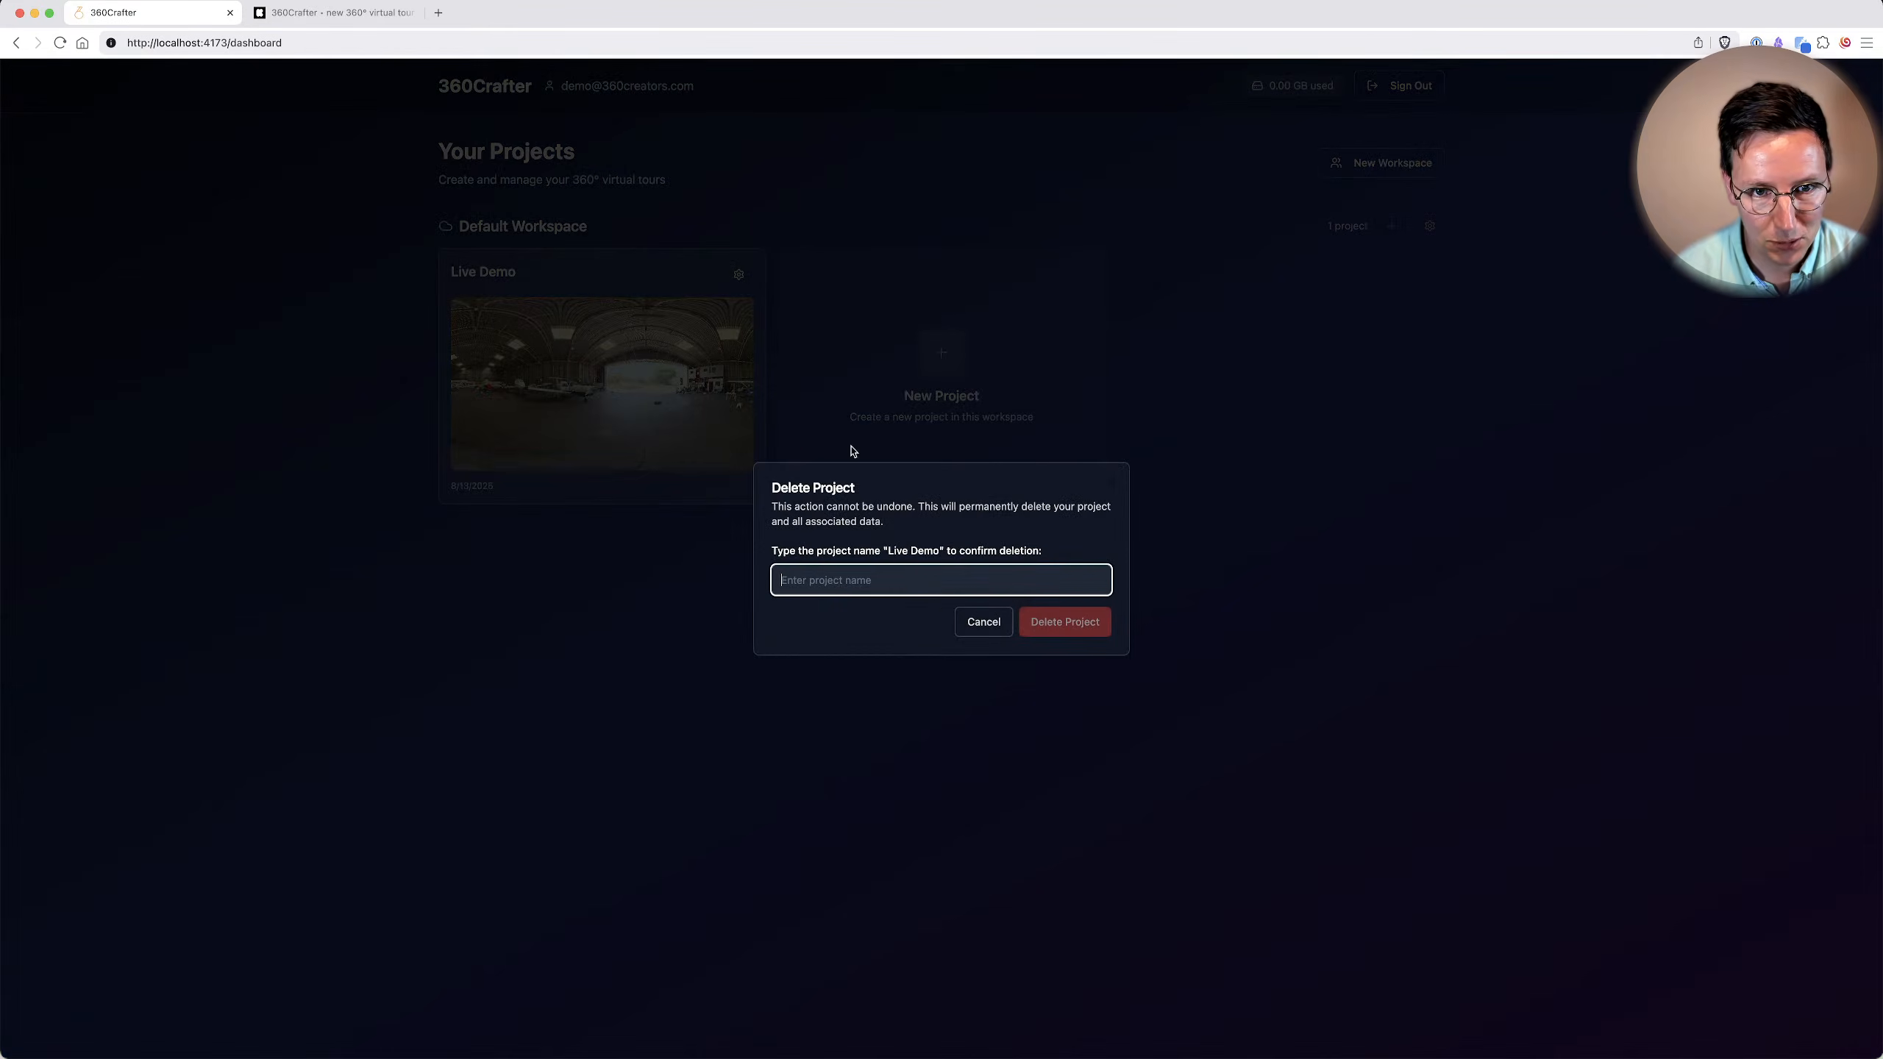
type("Live Demo")
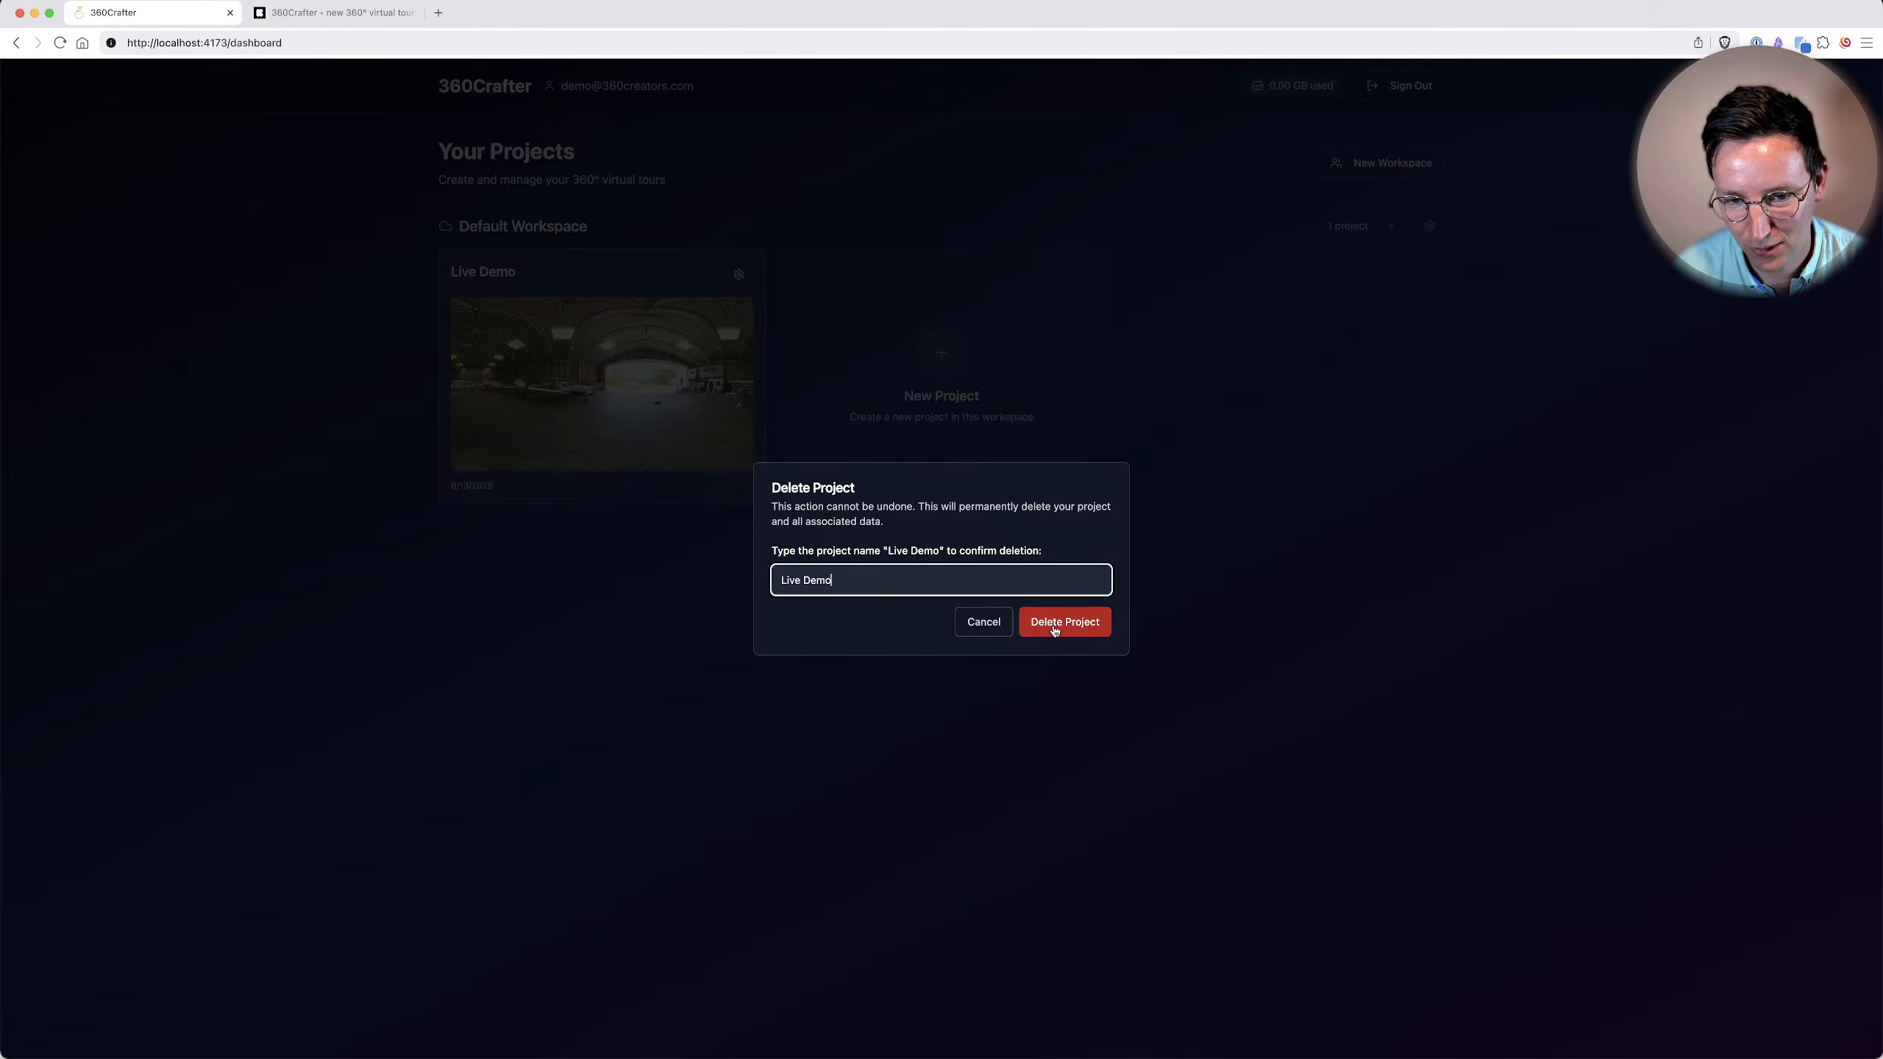
left_click(1057, 628)
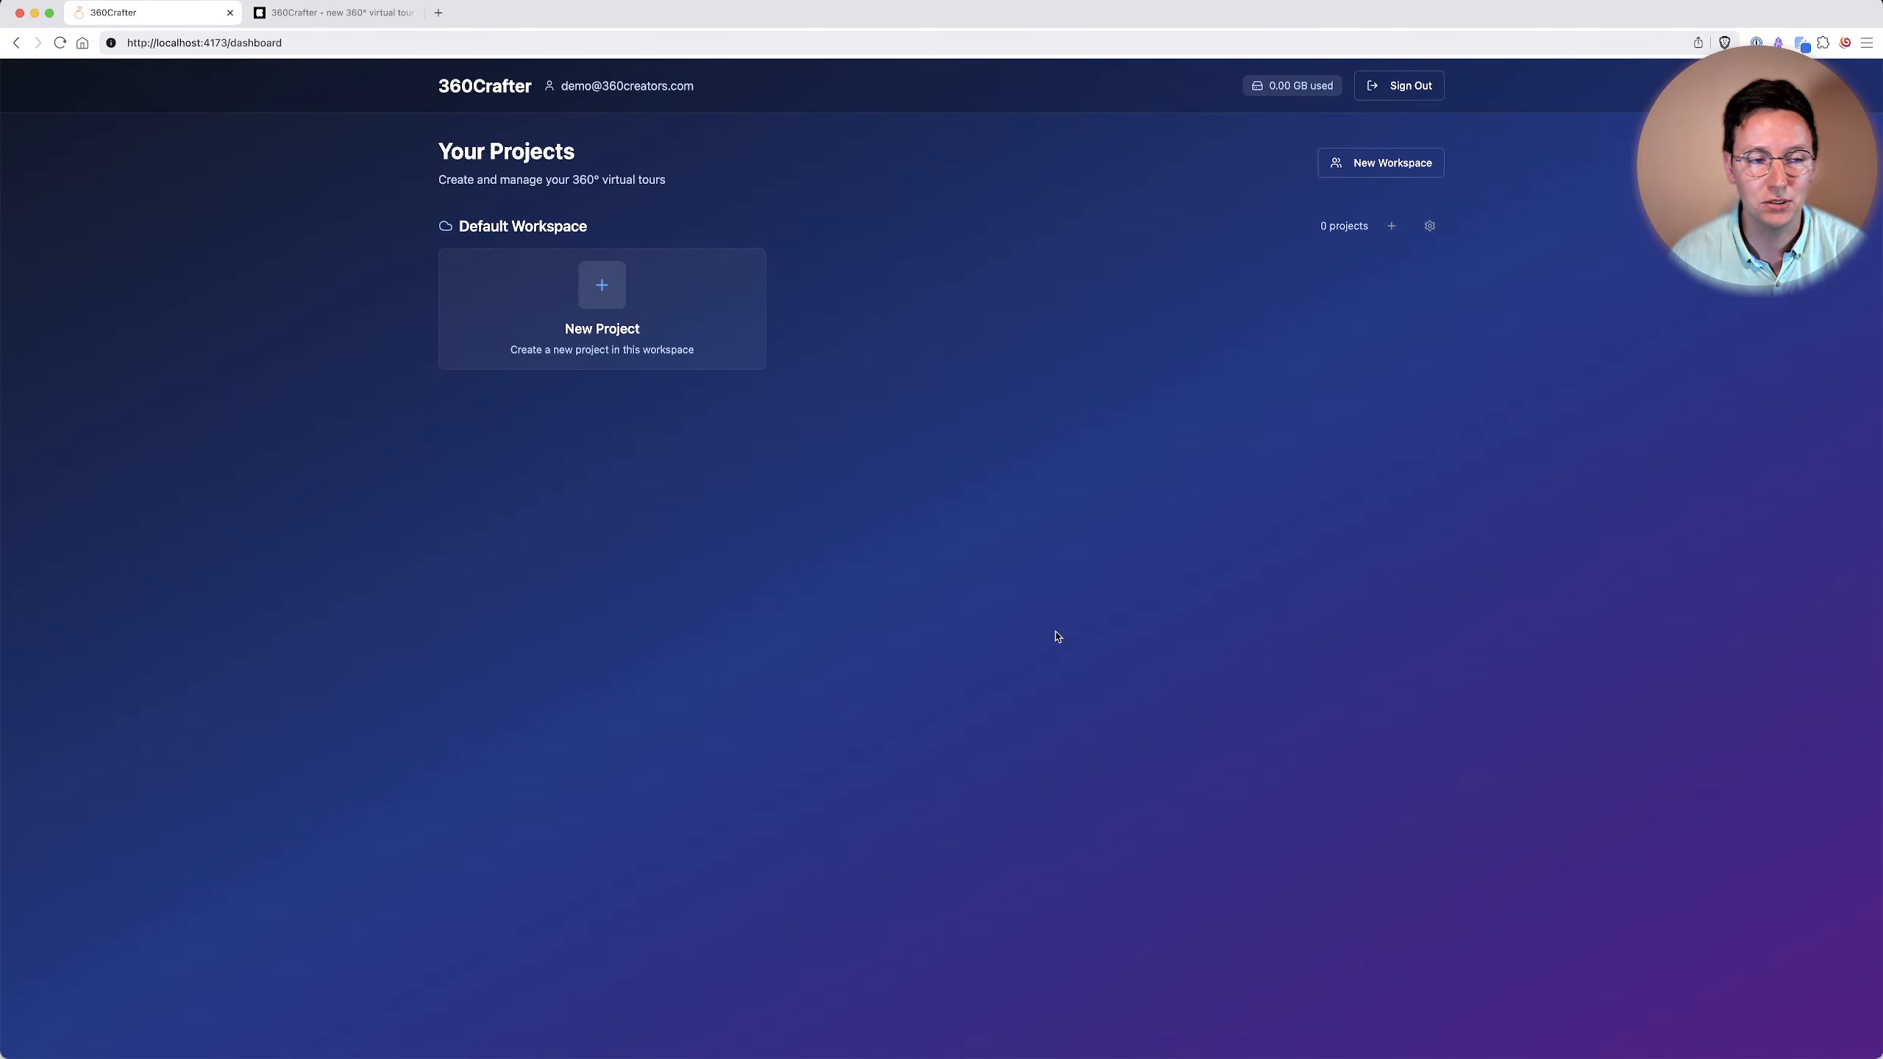
Examine the 360Crafter campaign page on Kickstarter, including its feature descriptions and the available BYO-S3 rewards.
left_click(350, 16)
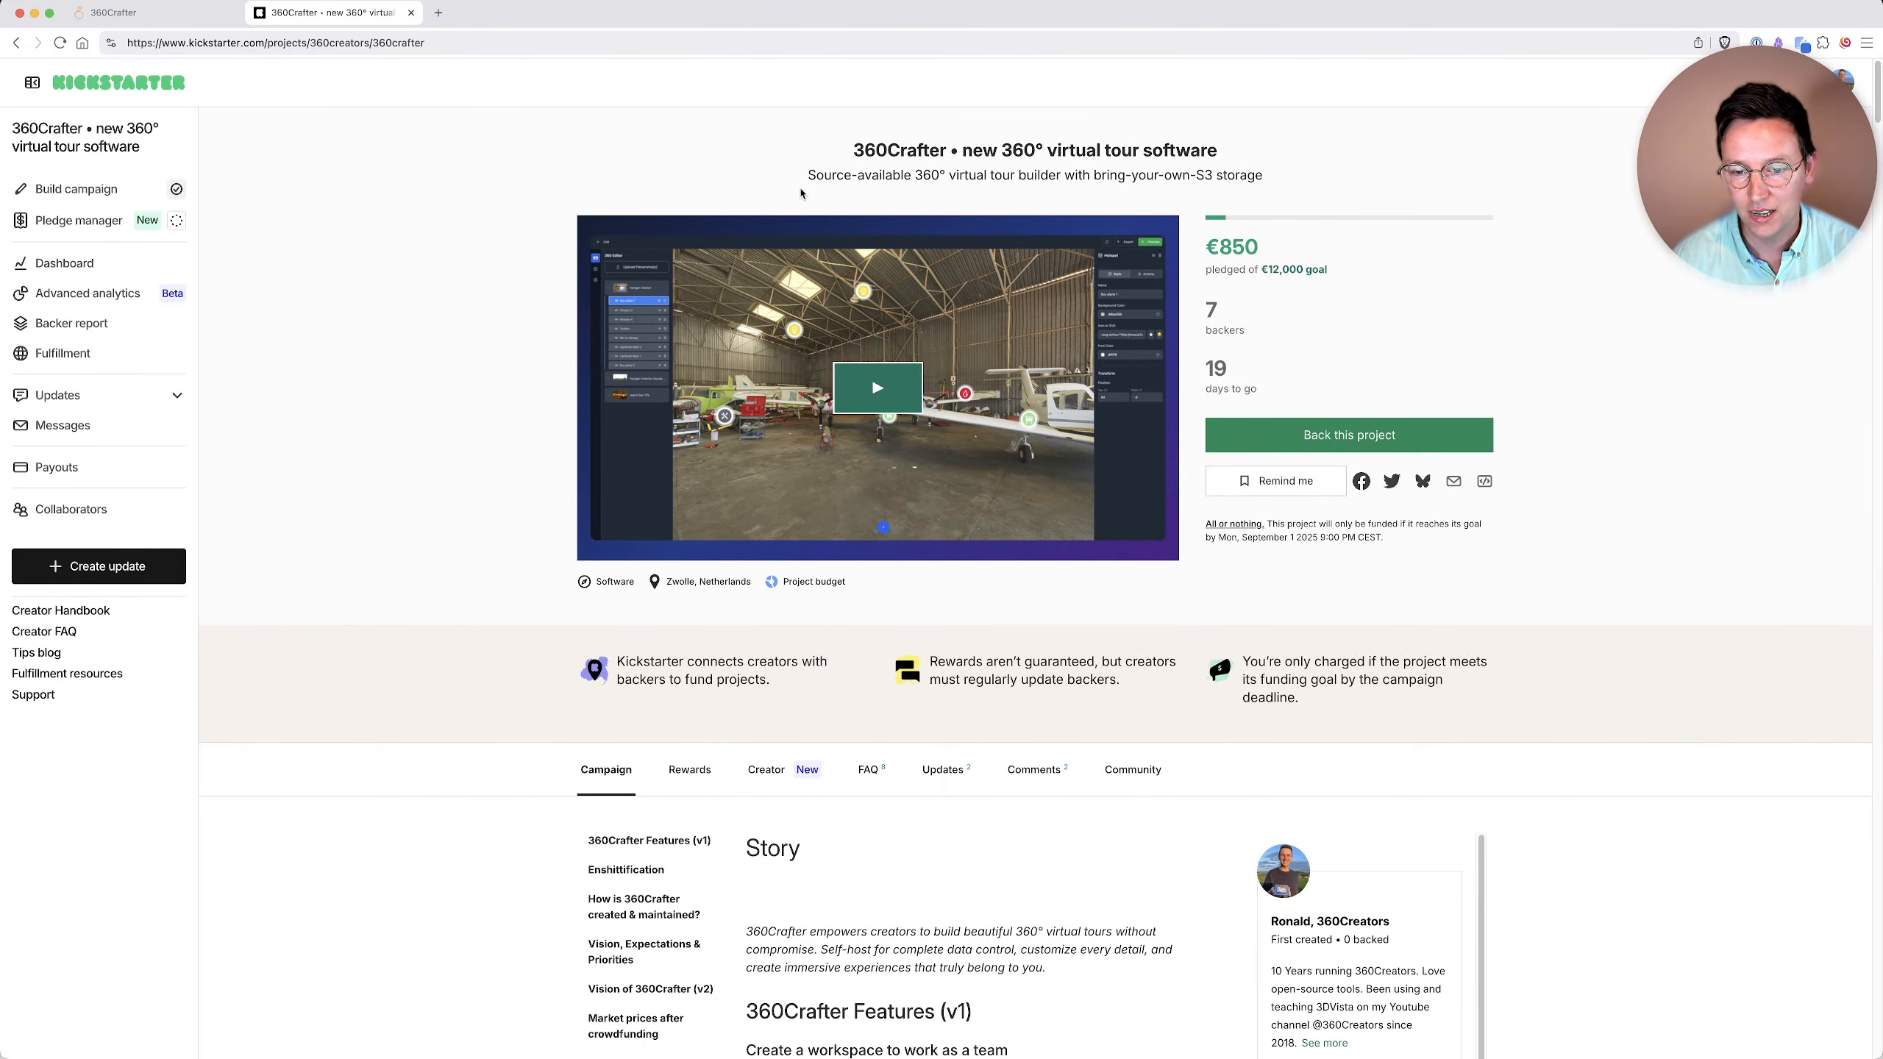
scroll(1623, 541, "down", 15)
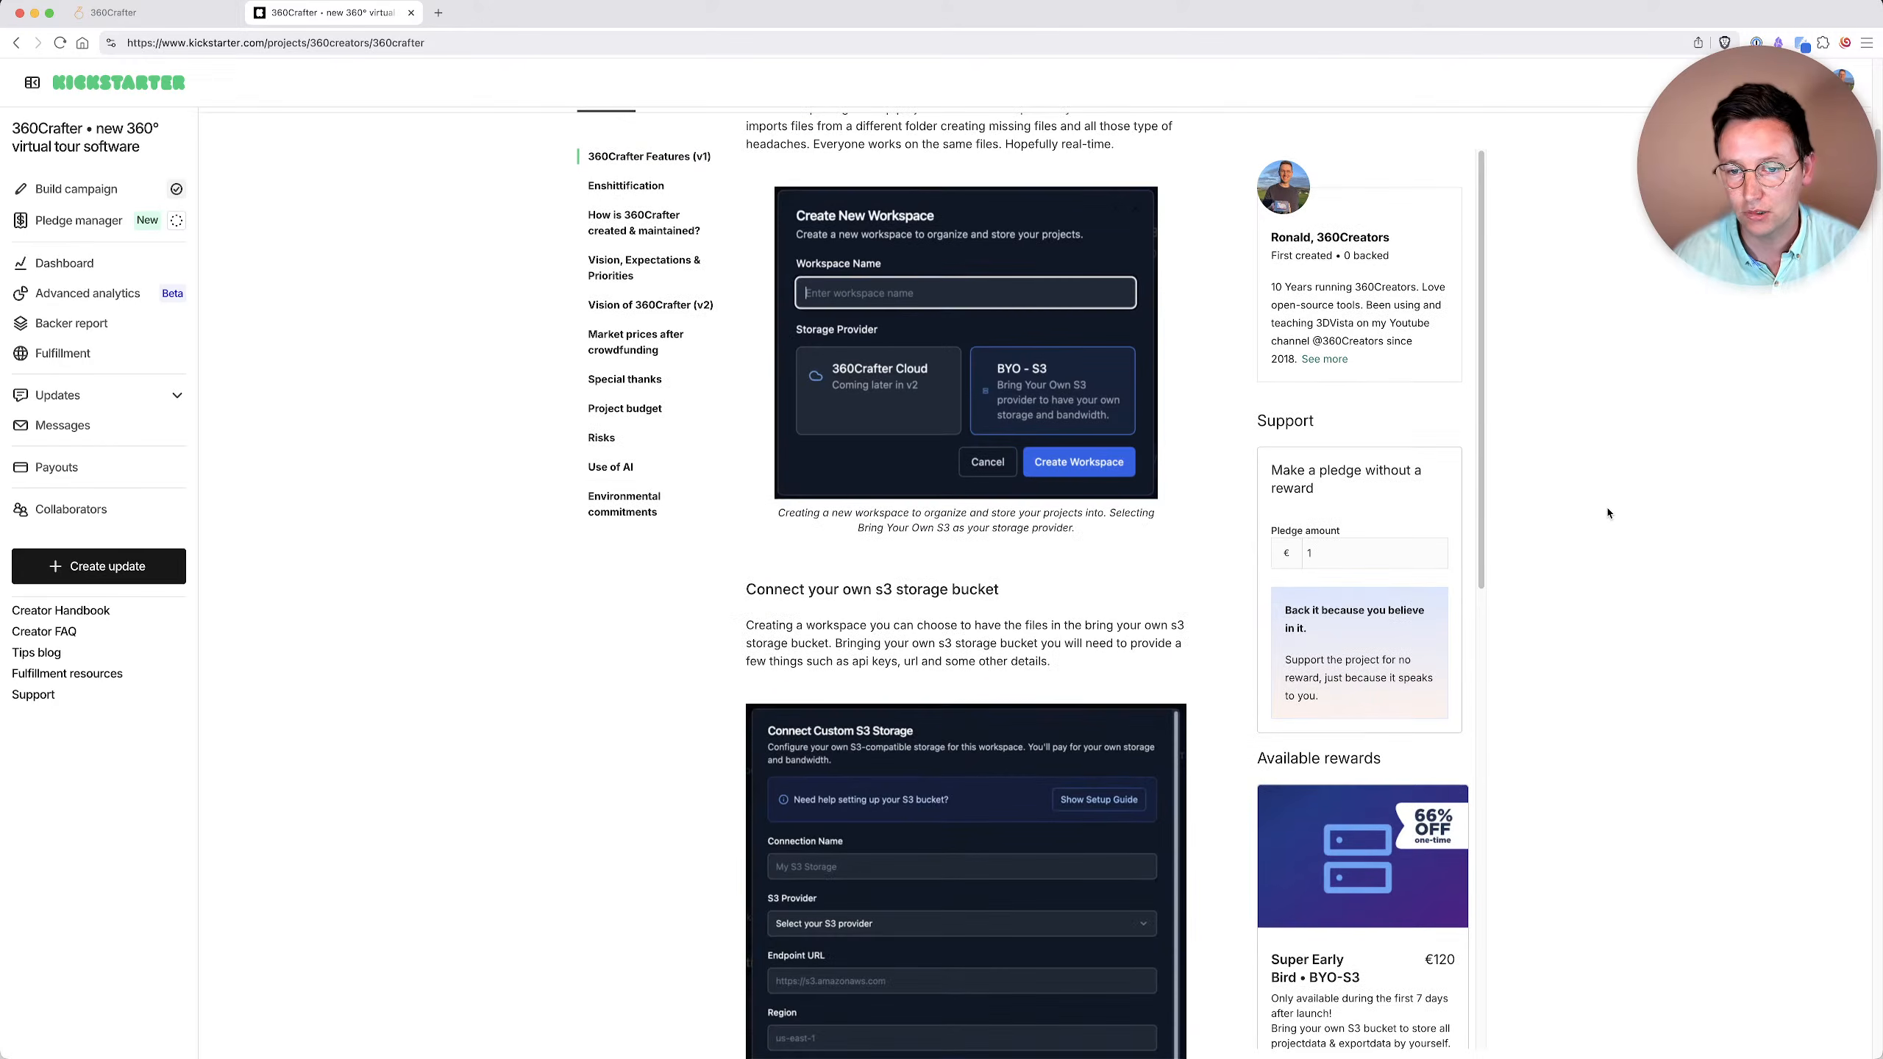
scroll(1401, 602, "down", 5)
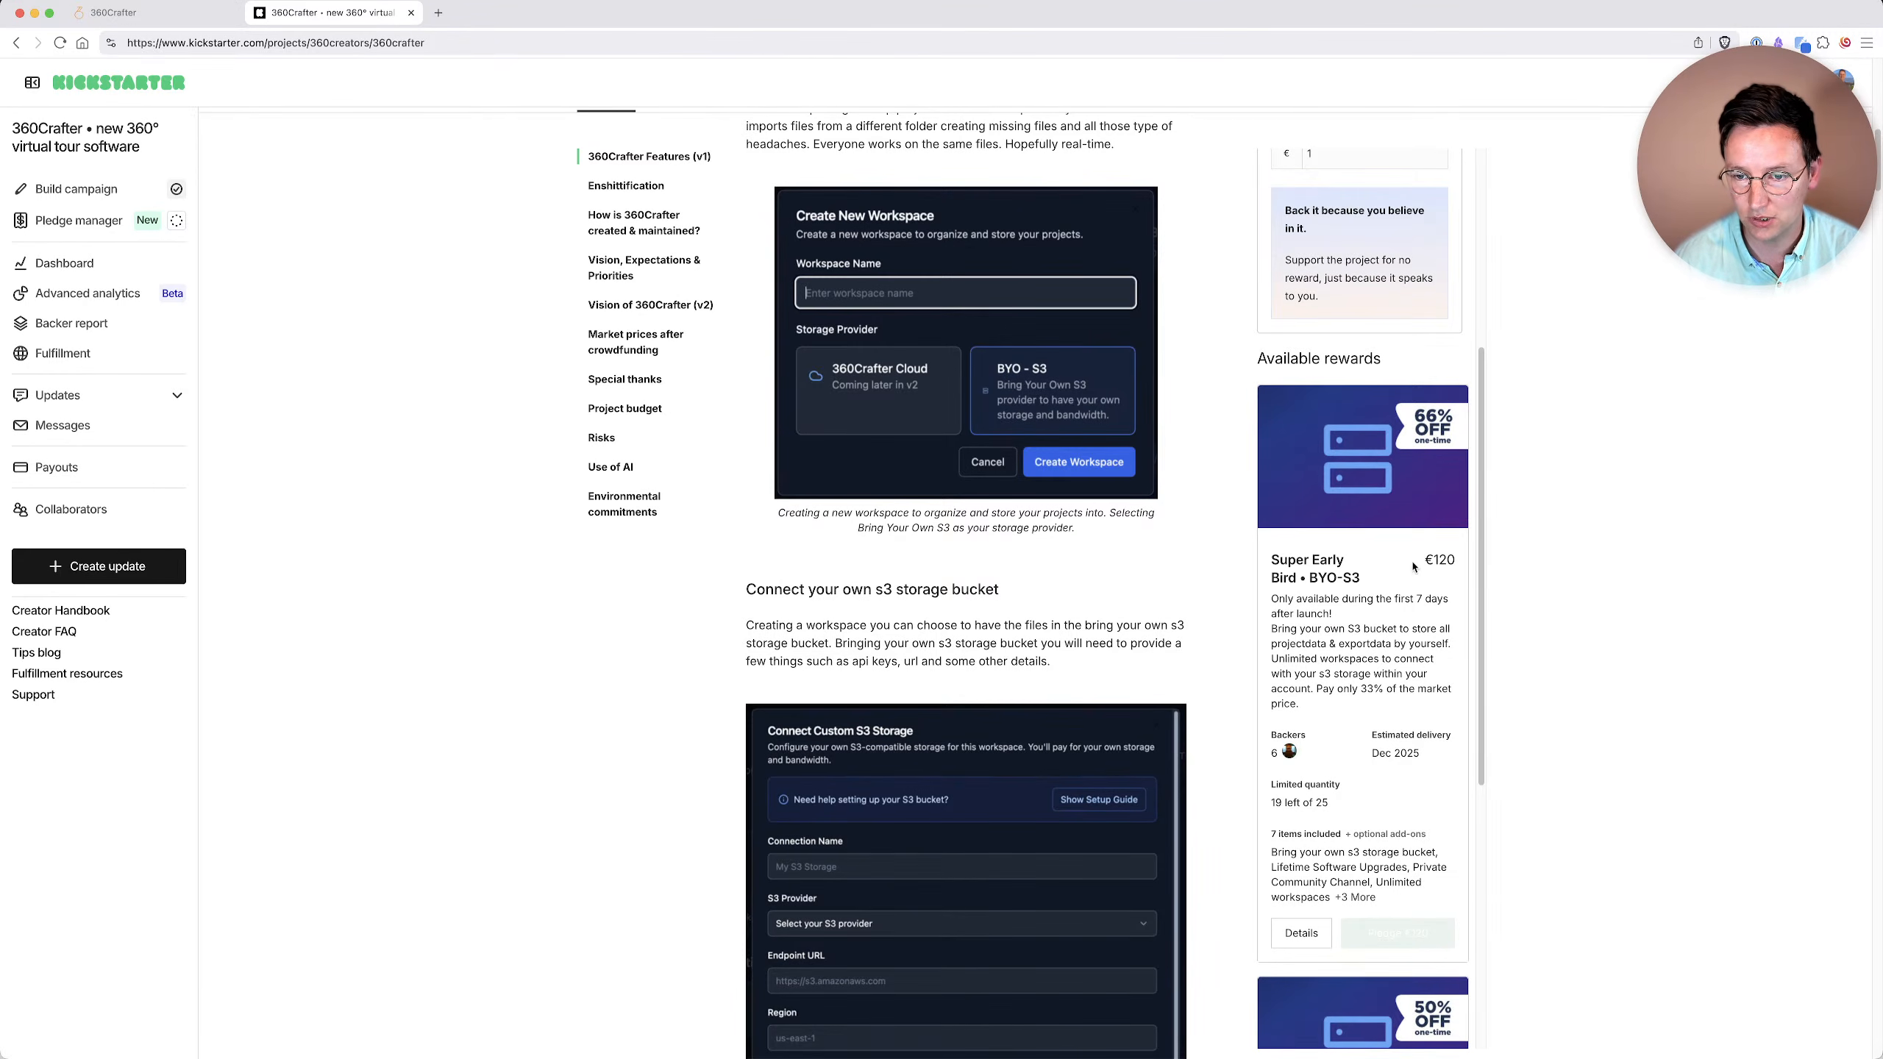
scroll(1414, 567, "down", 6)
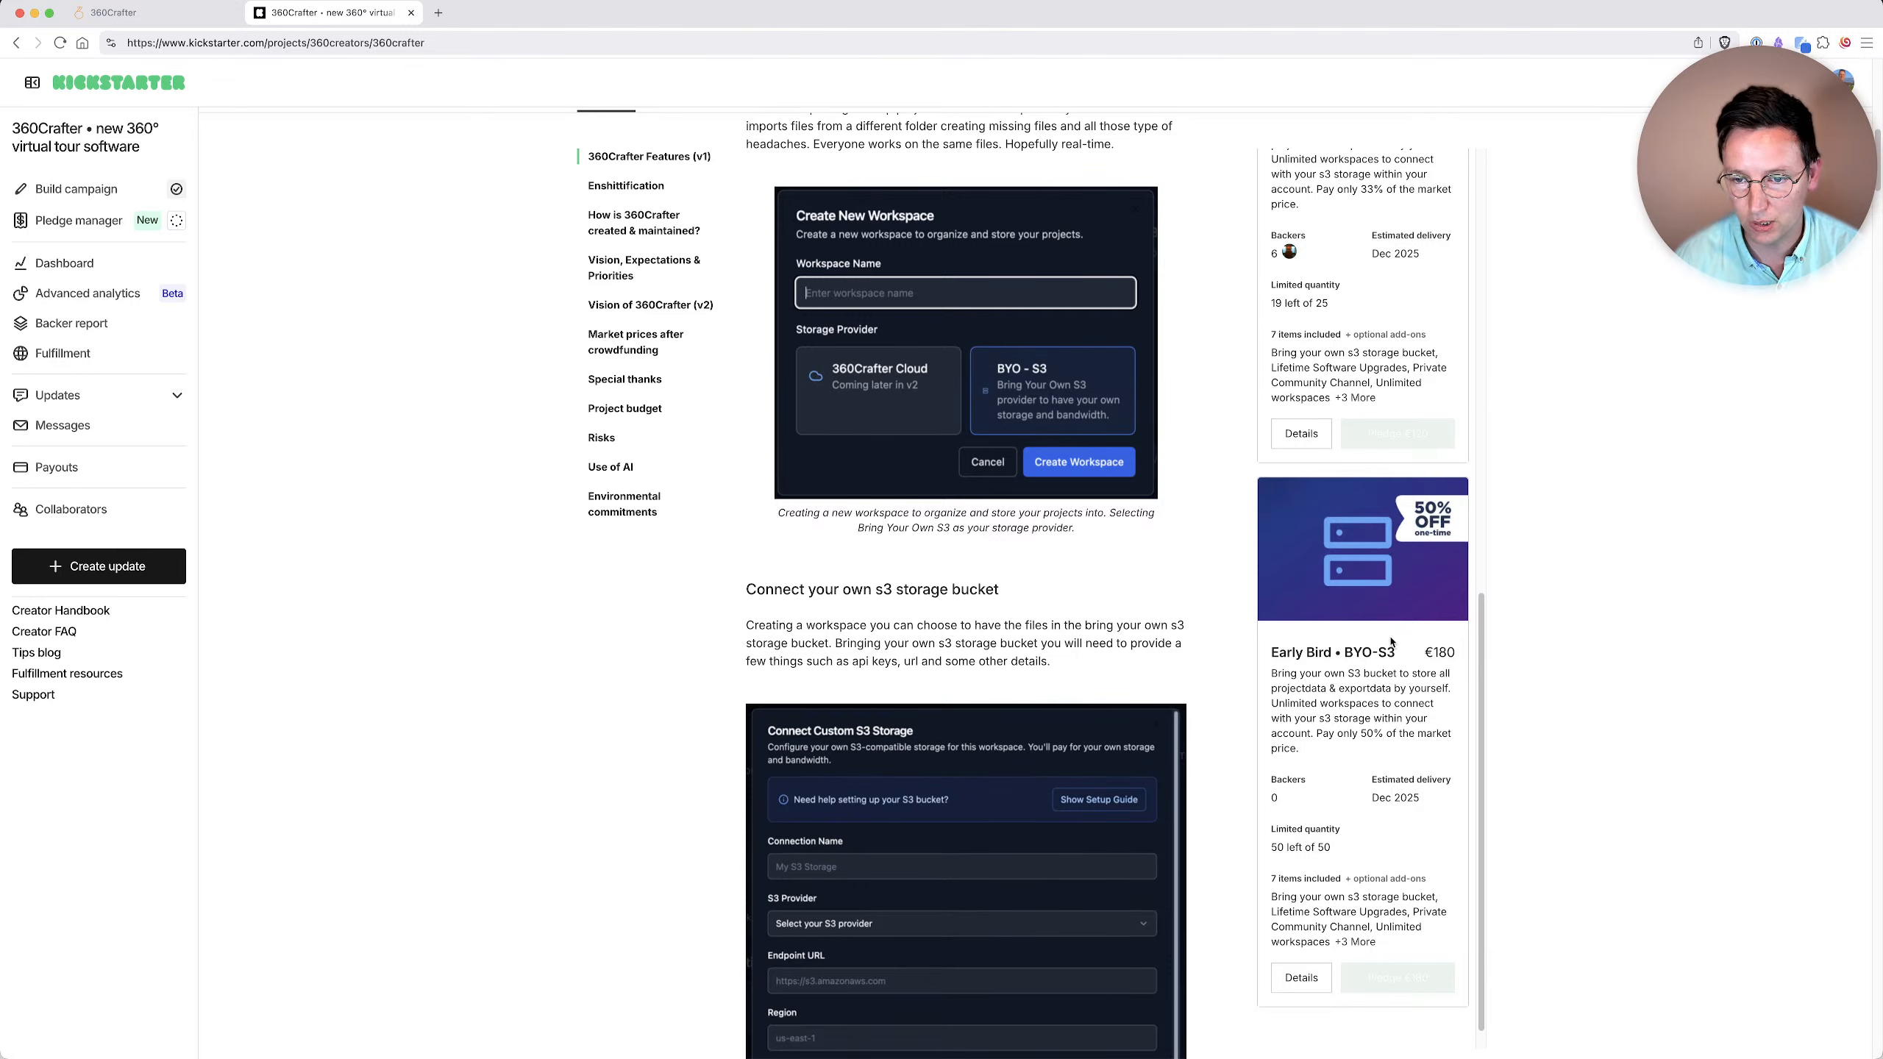
scroll(1388, 642, "down", 1)
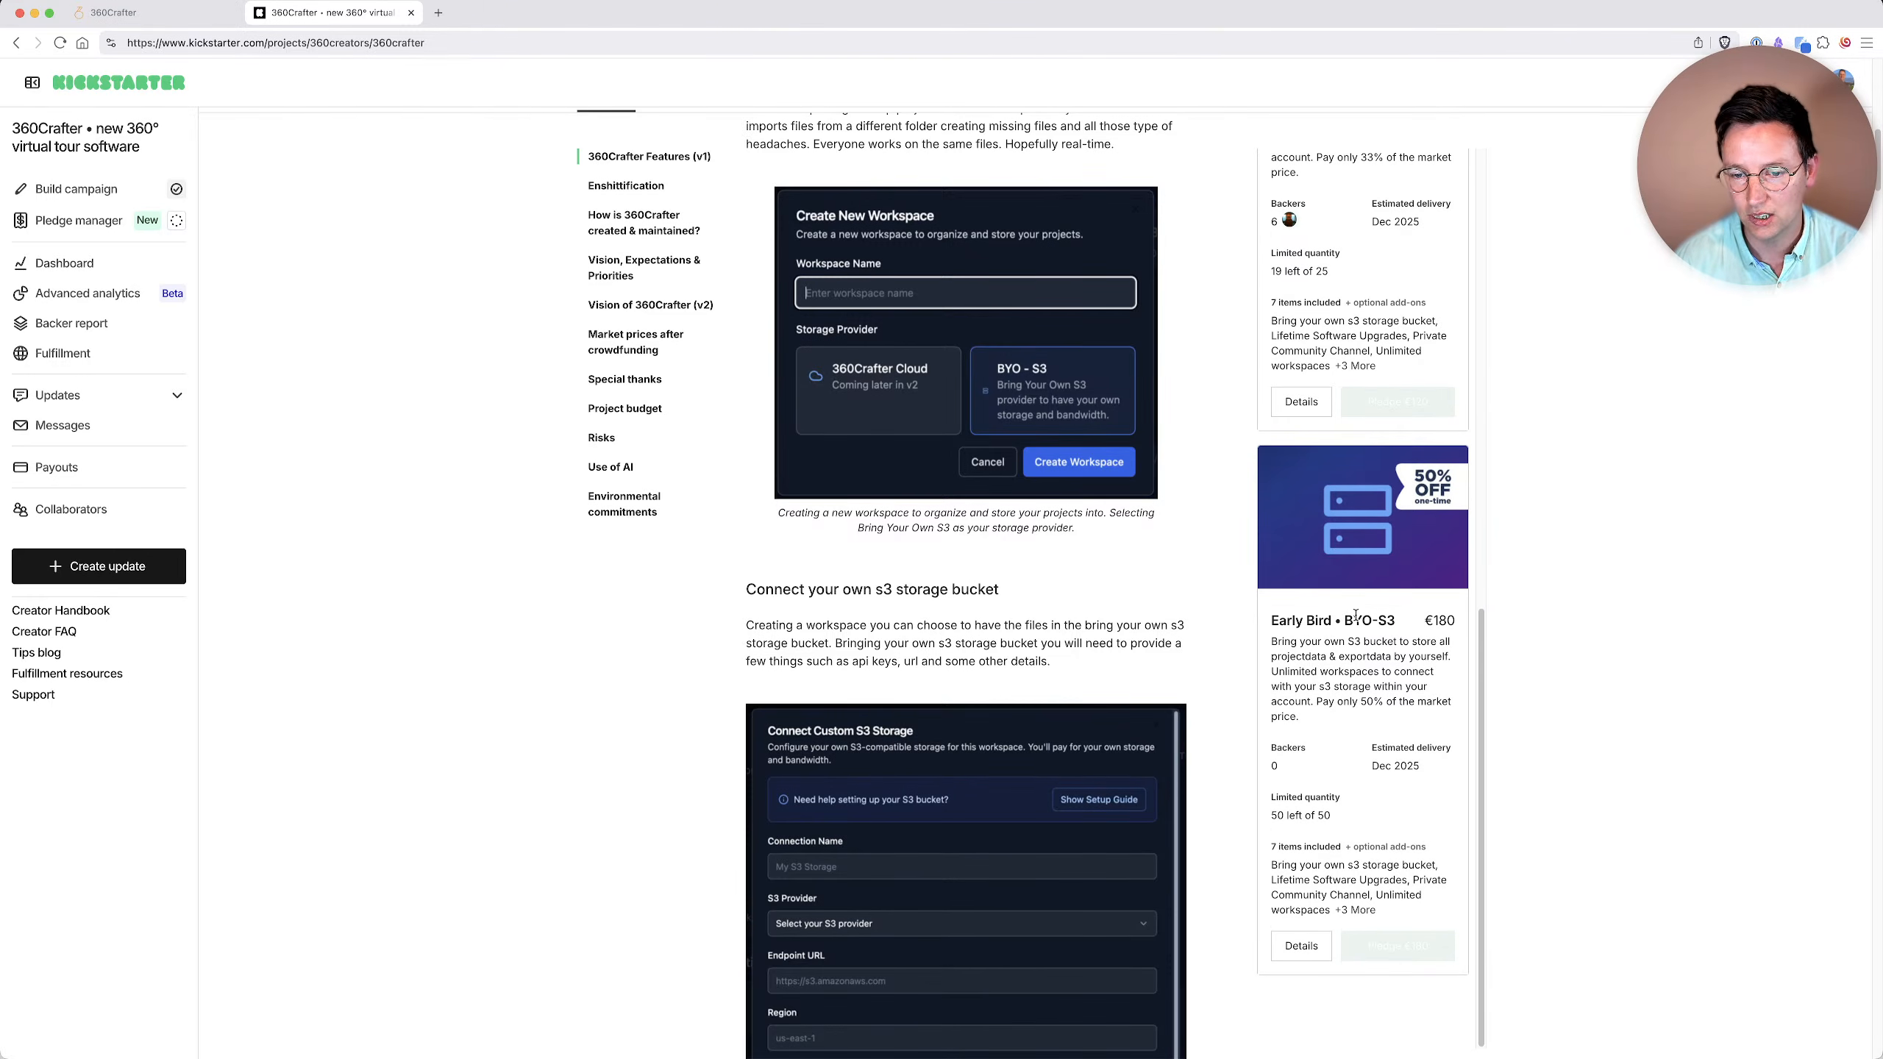
scroll(1324, 702, "up", 4)
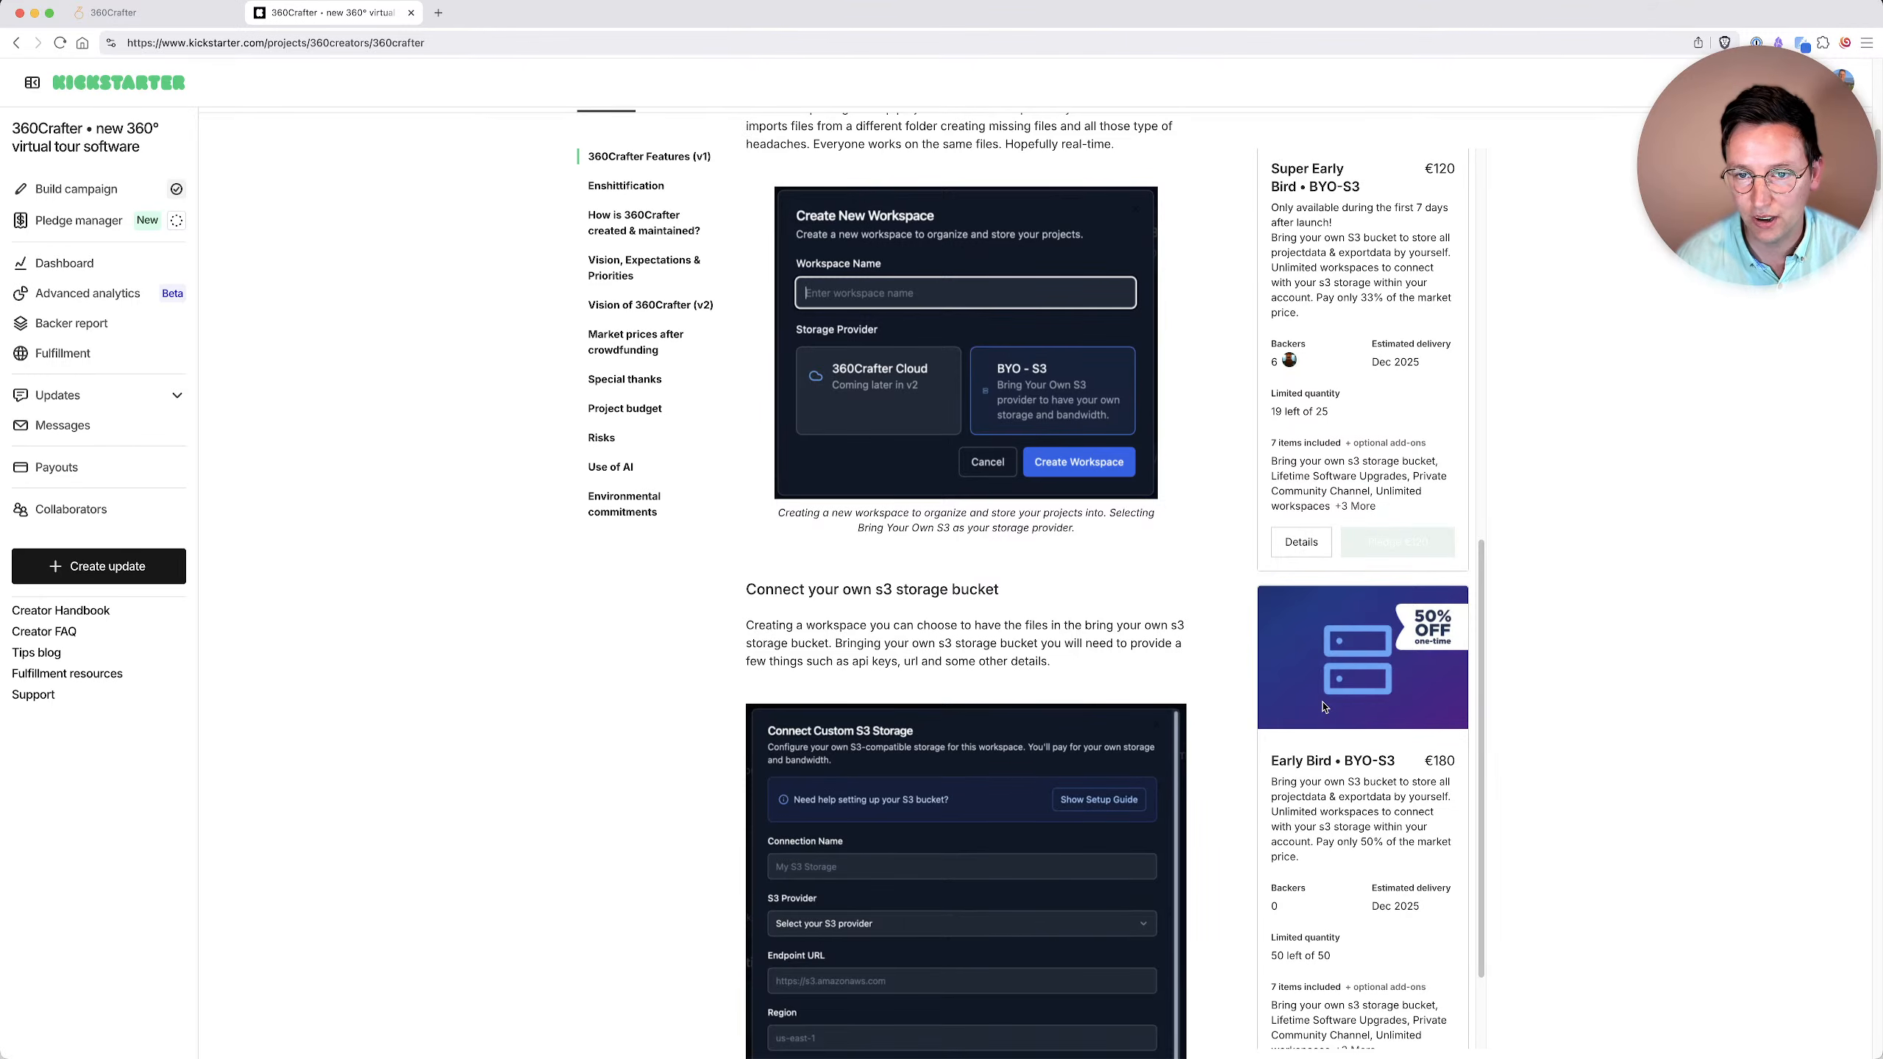
scroll(1324, 708, "up", 10)
scroll(1069, 610, "up", 6)
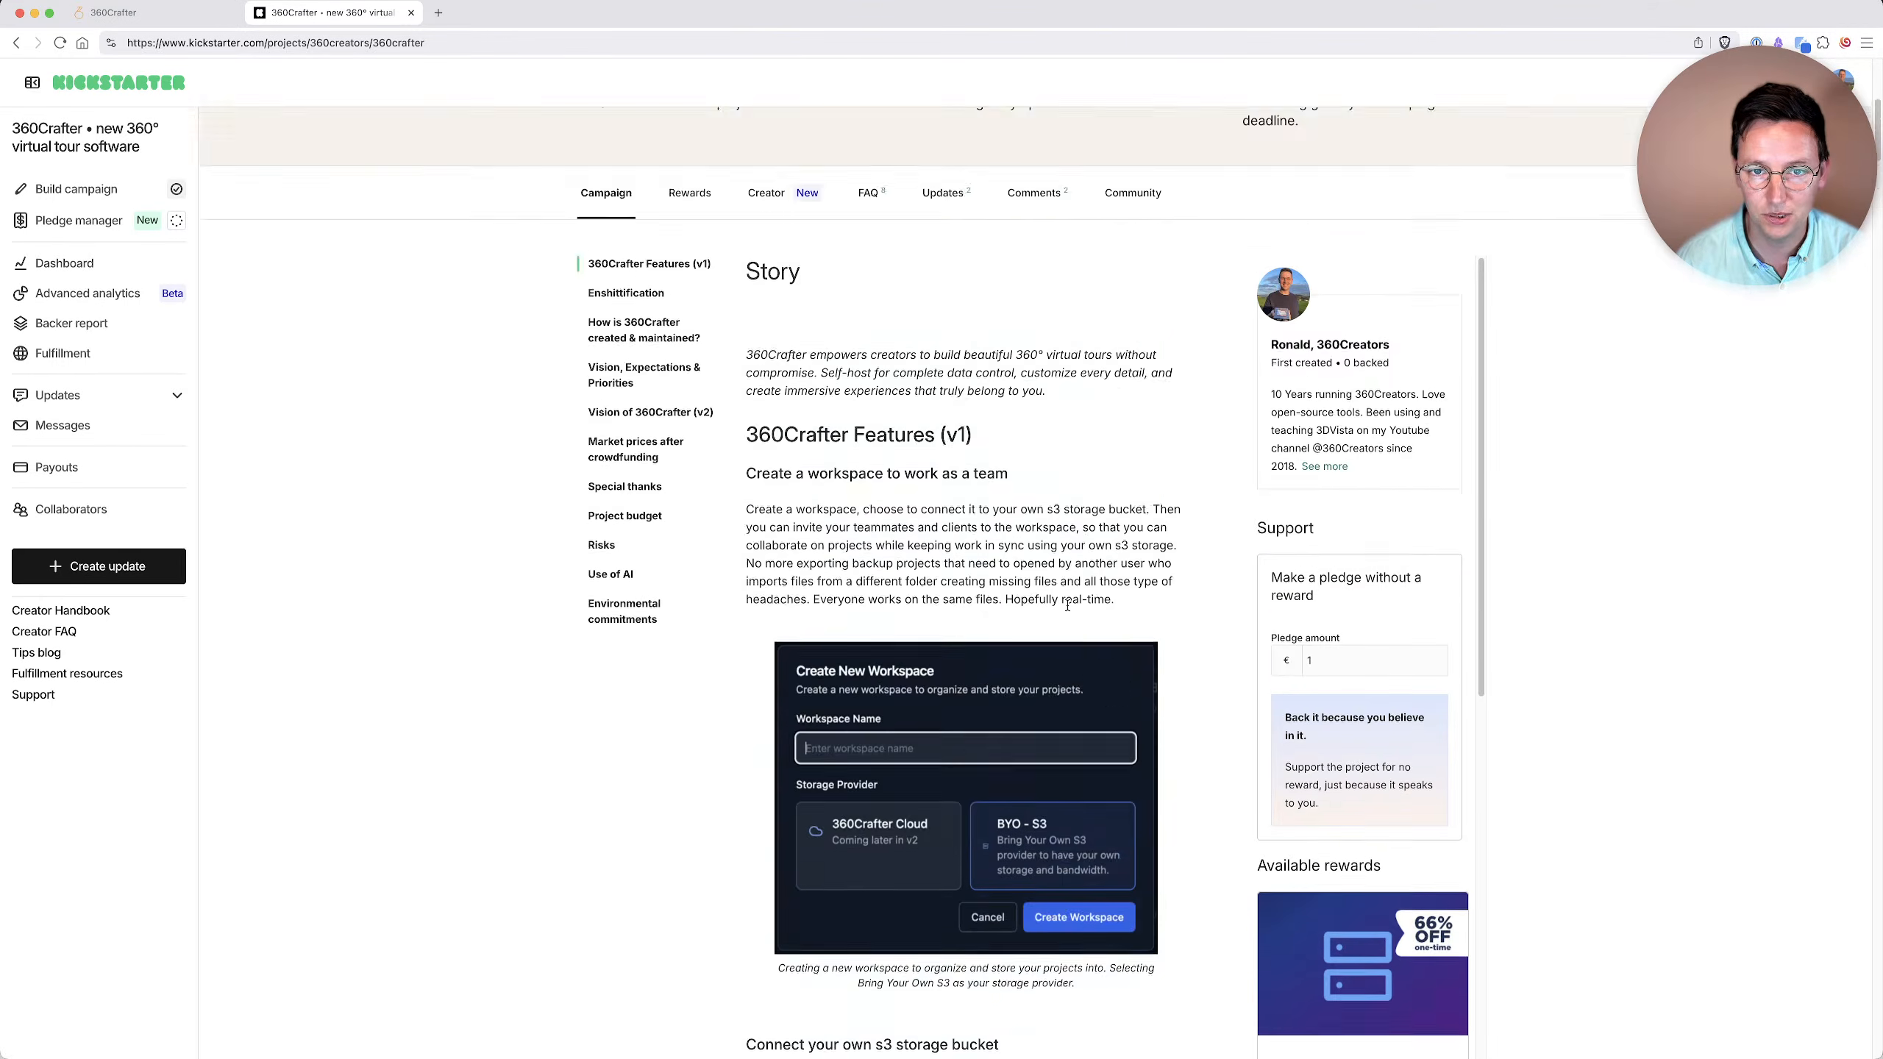
scroll(1022, 586, "up", 2)
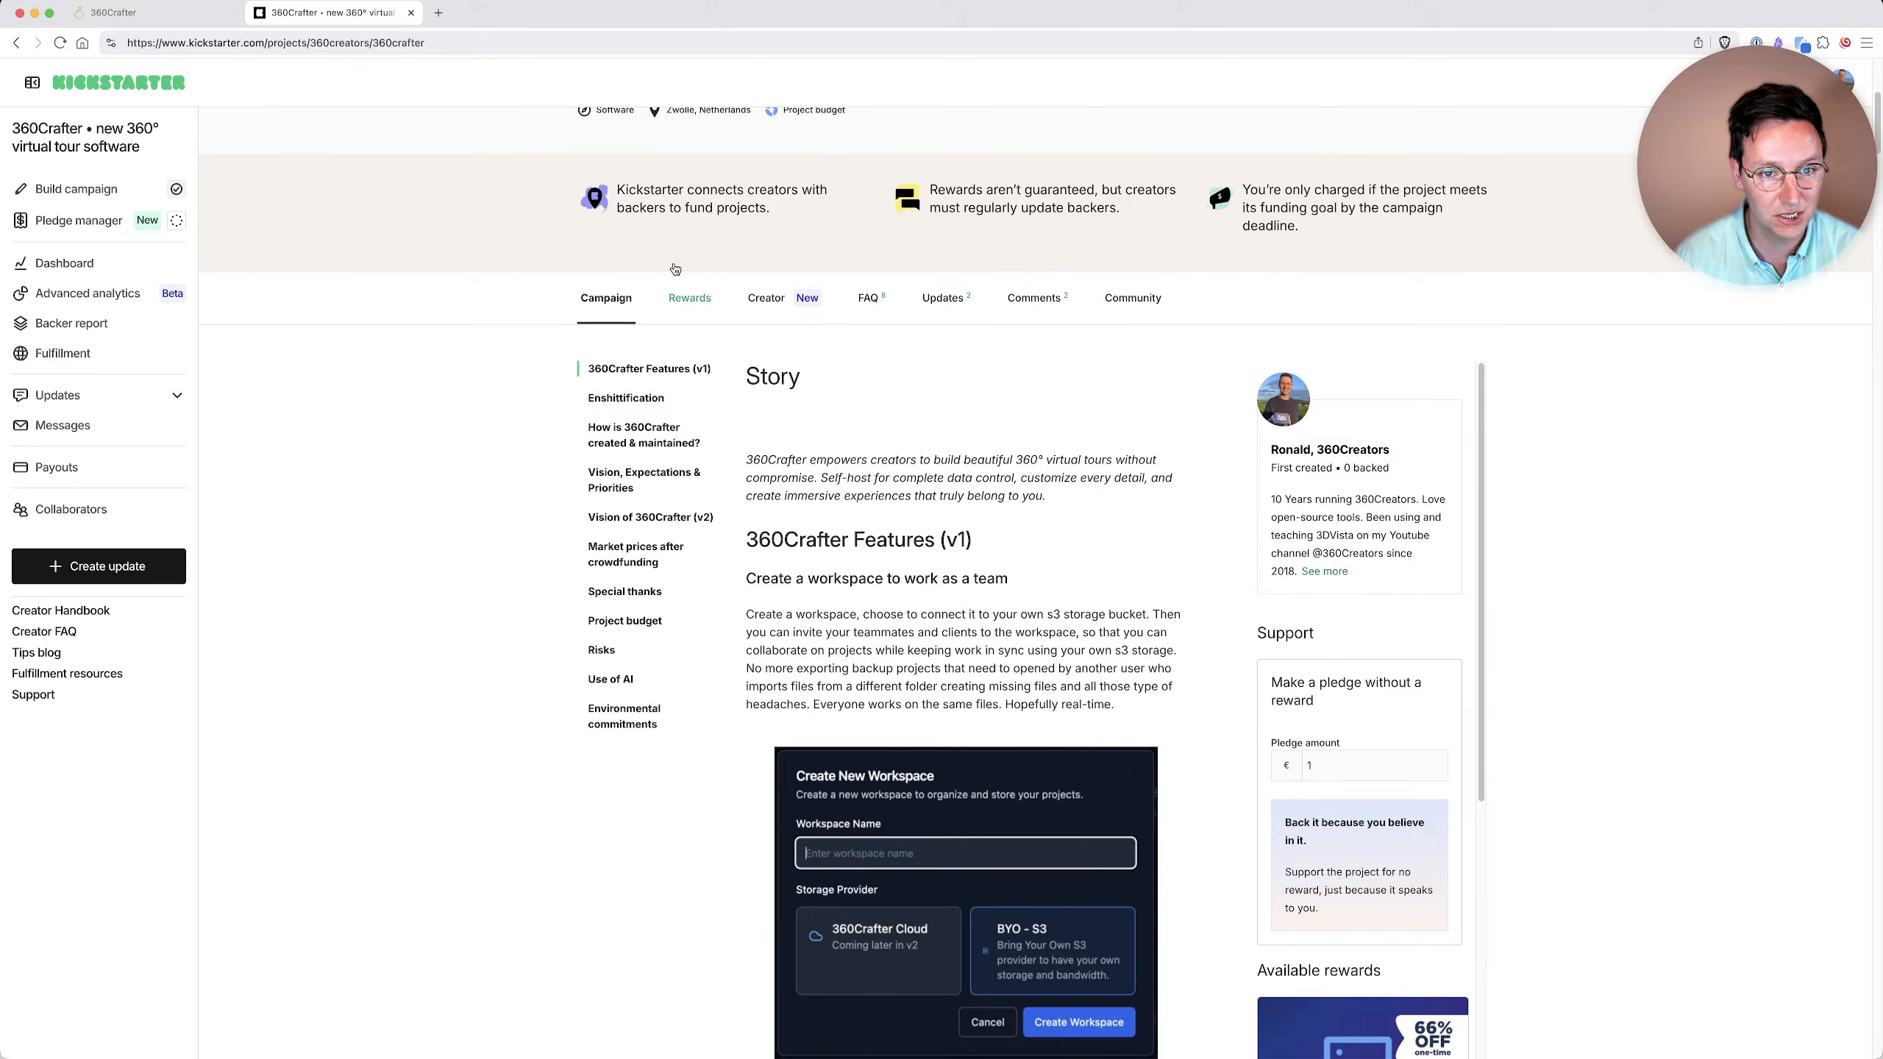
scroll(689, 296, "up", 10)
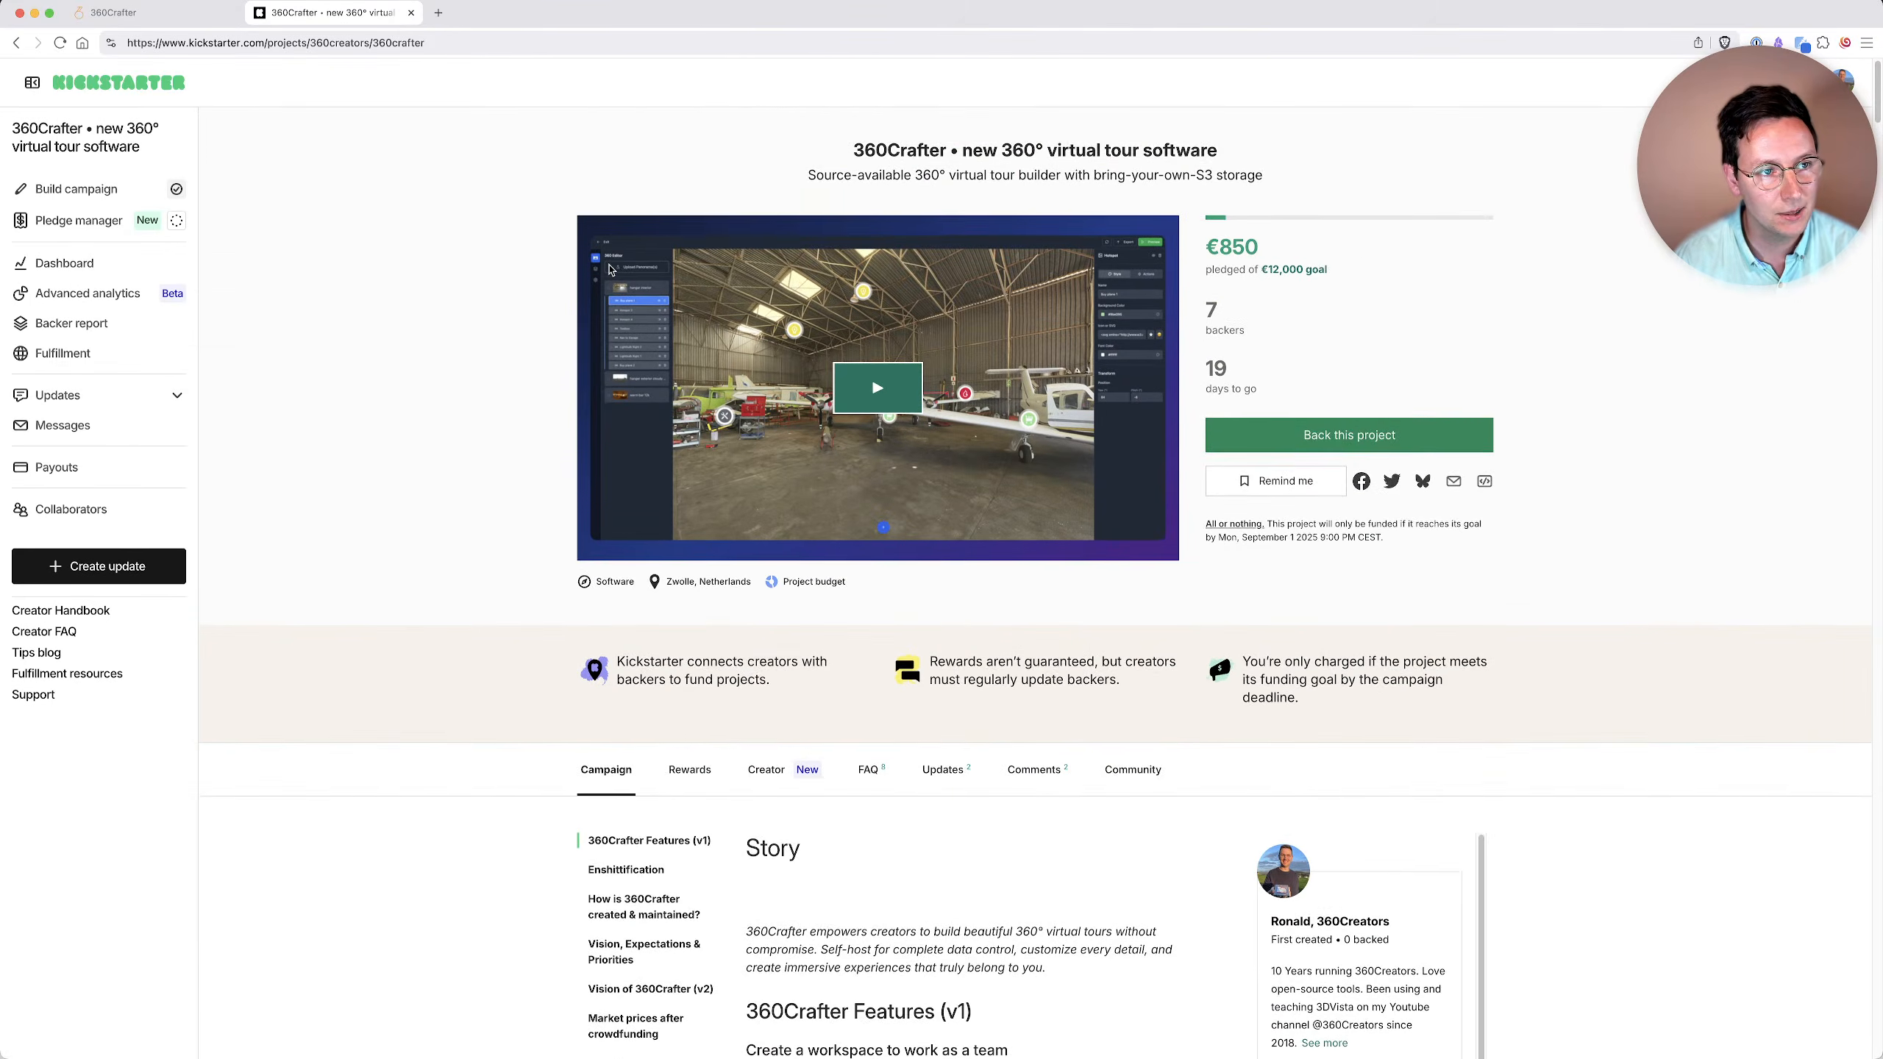
Return to the 360Crafter dashboard and begin a new workspace named s3 with BYO - S3 as storage provider.
left_click(118, 12)
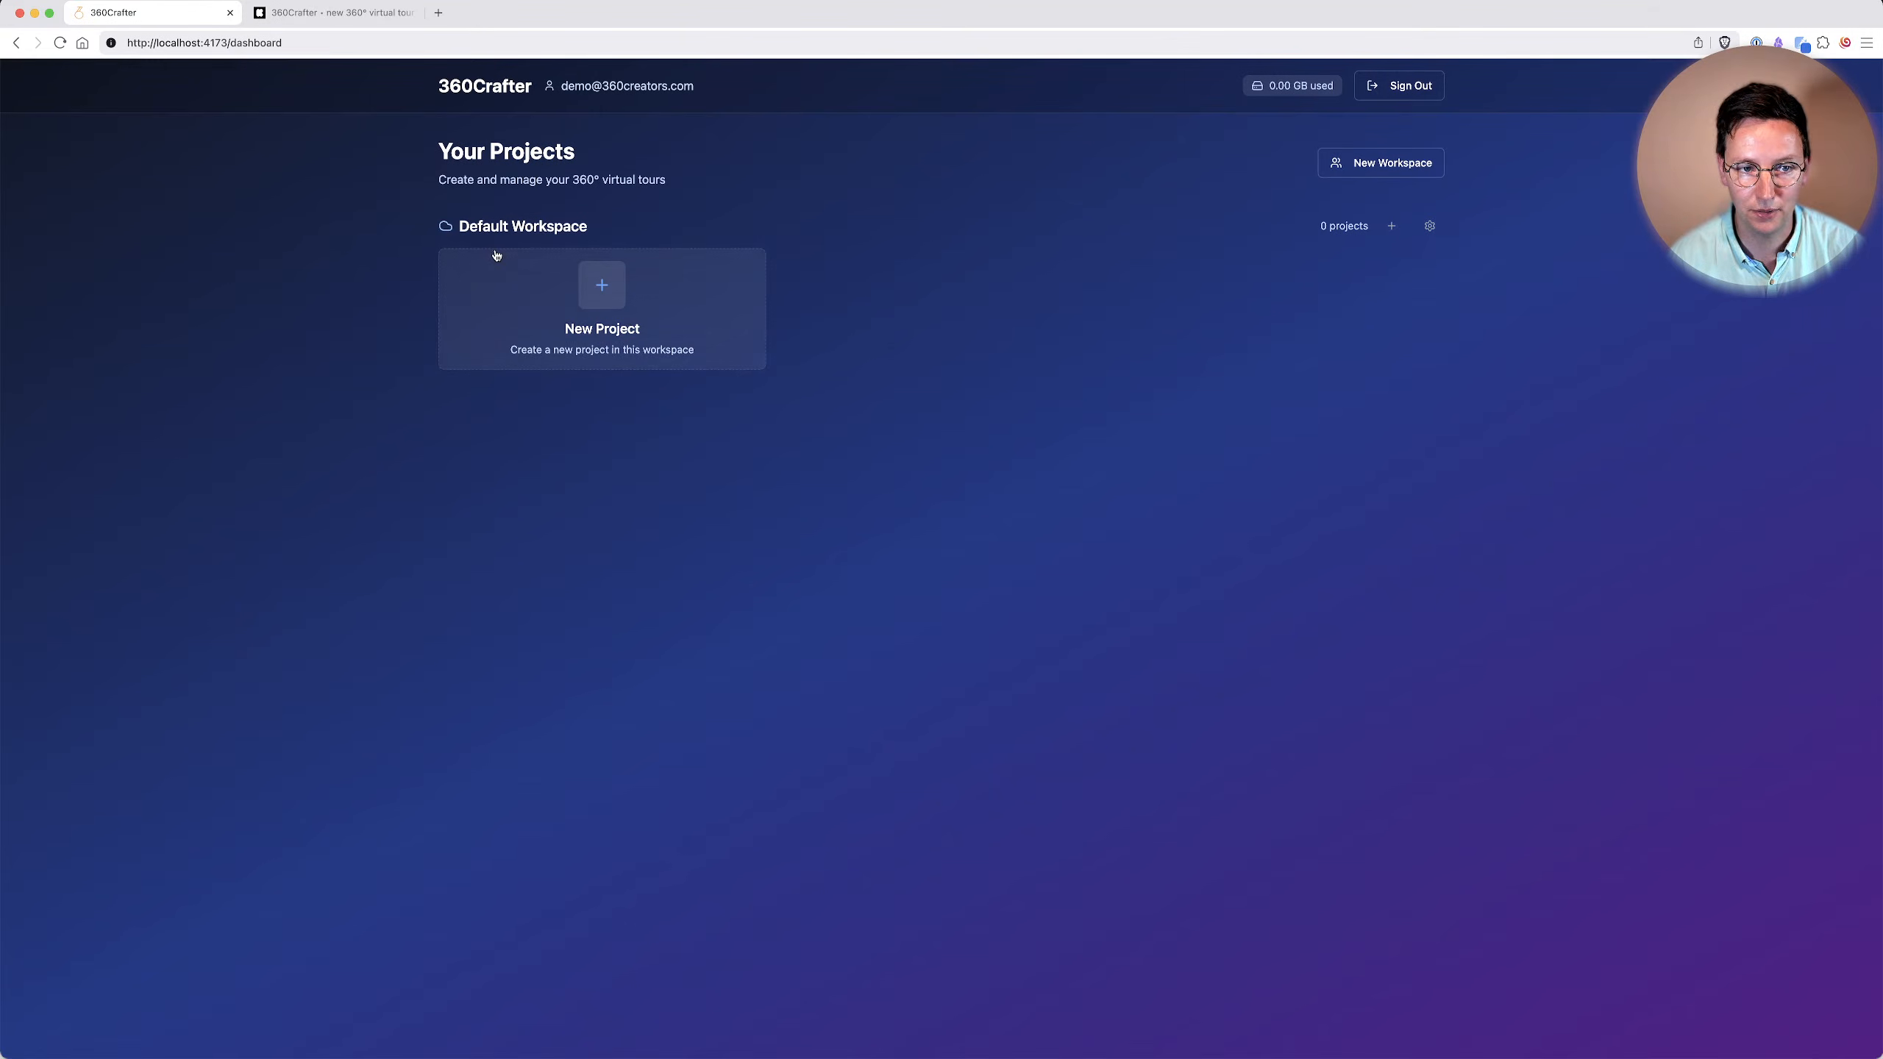
left_click(1389, 174)
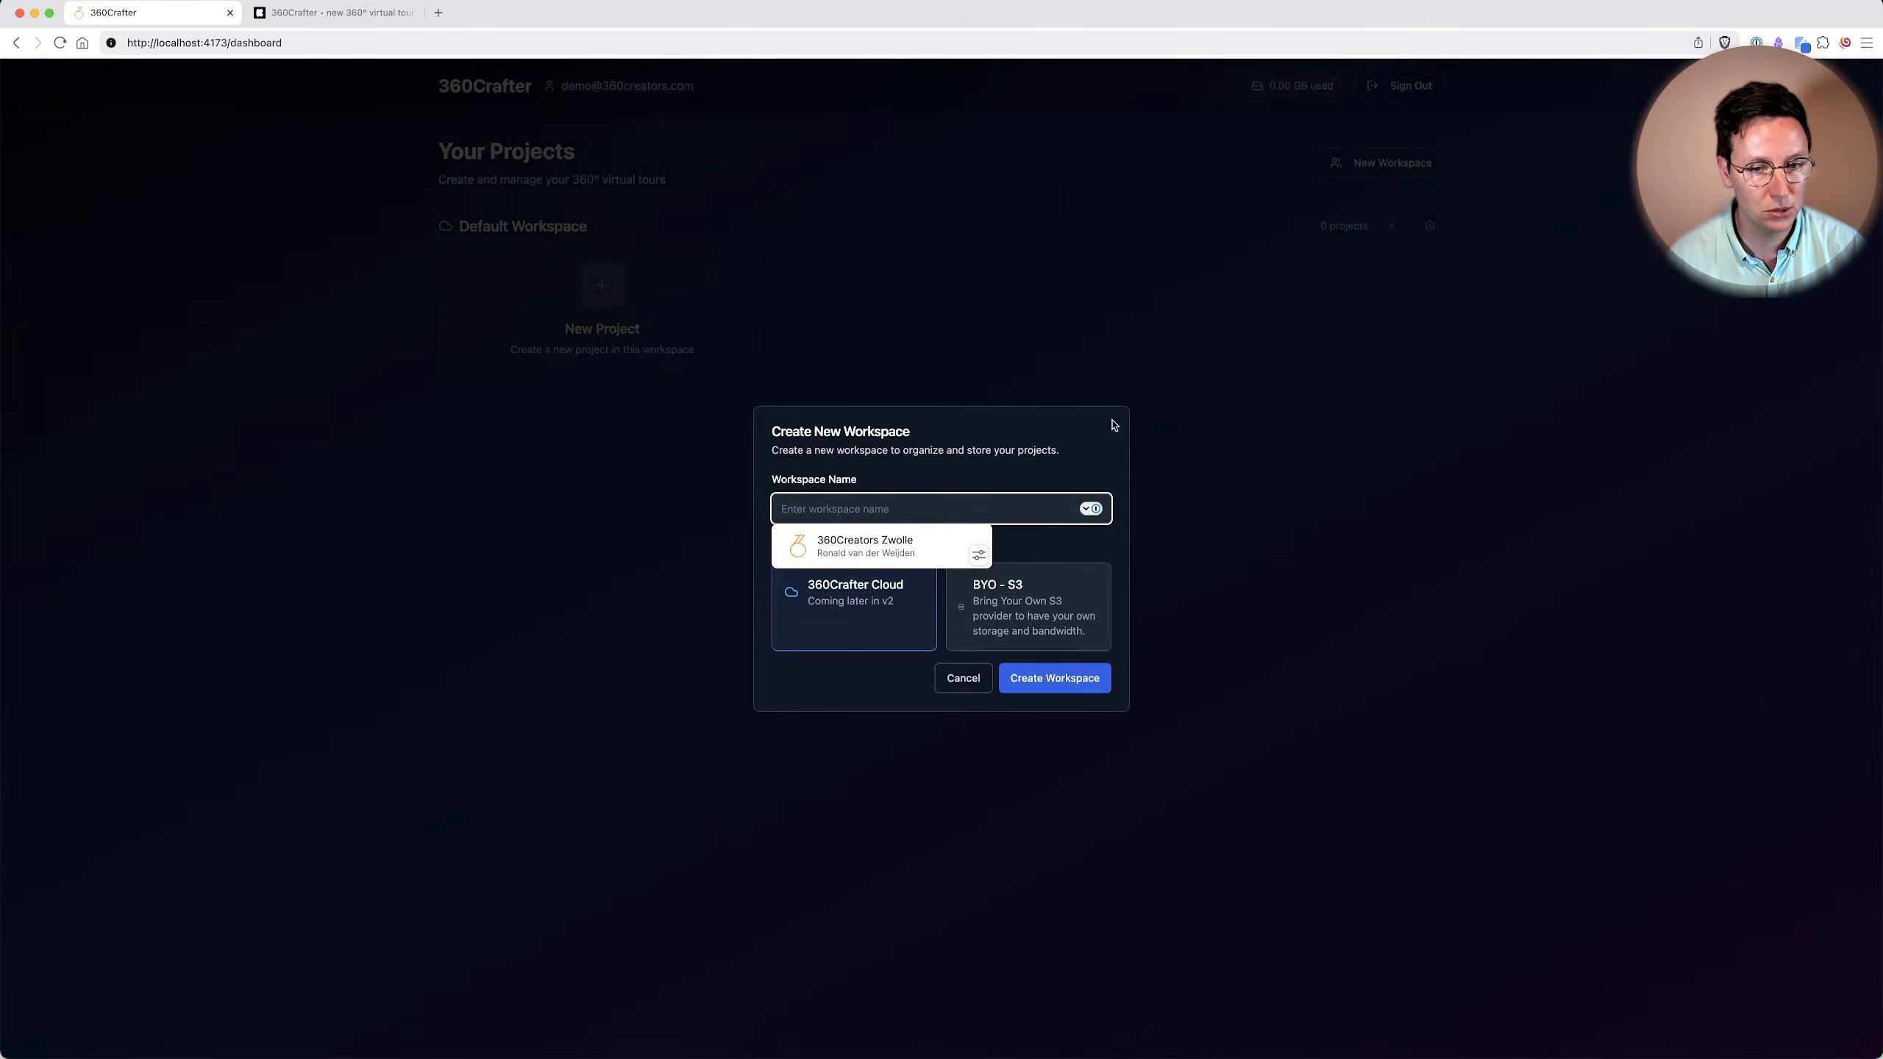
left_click(934, 445)
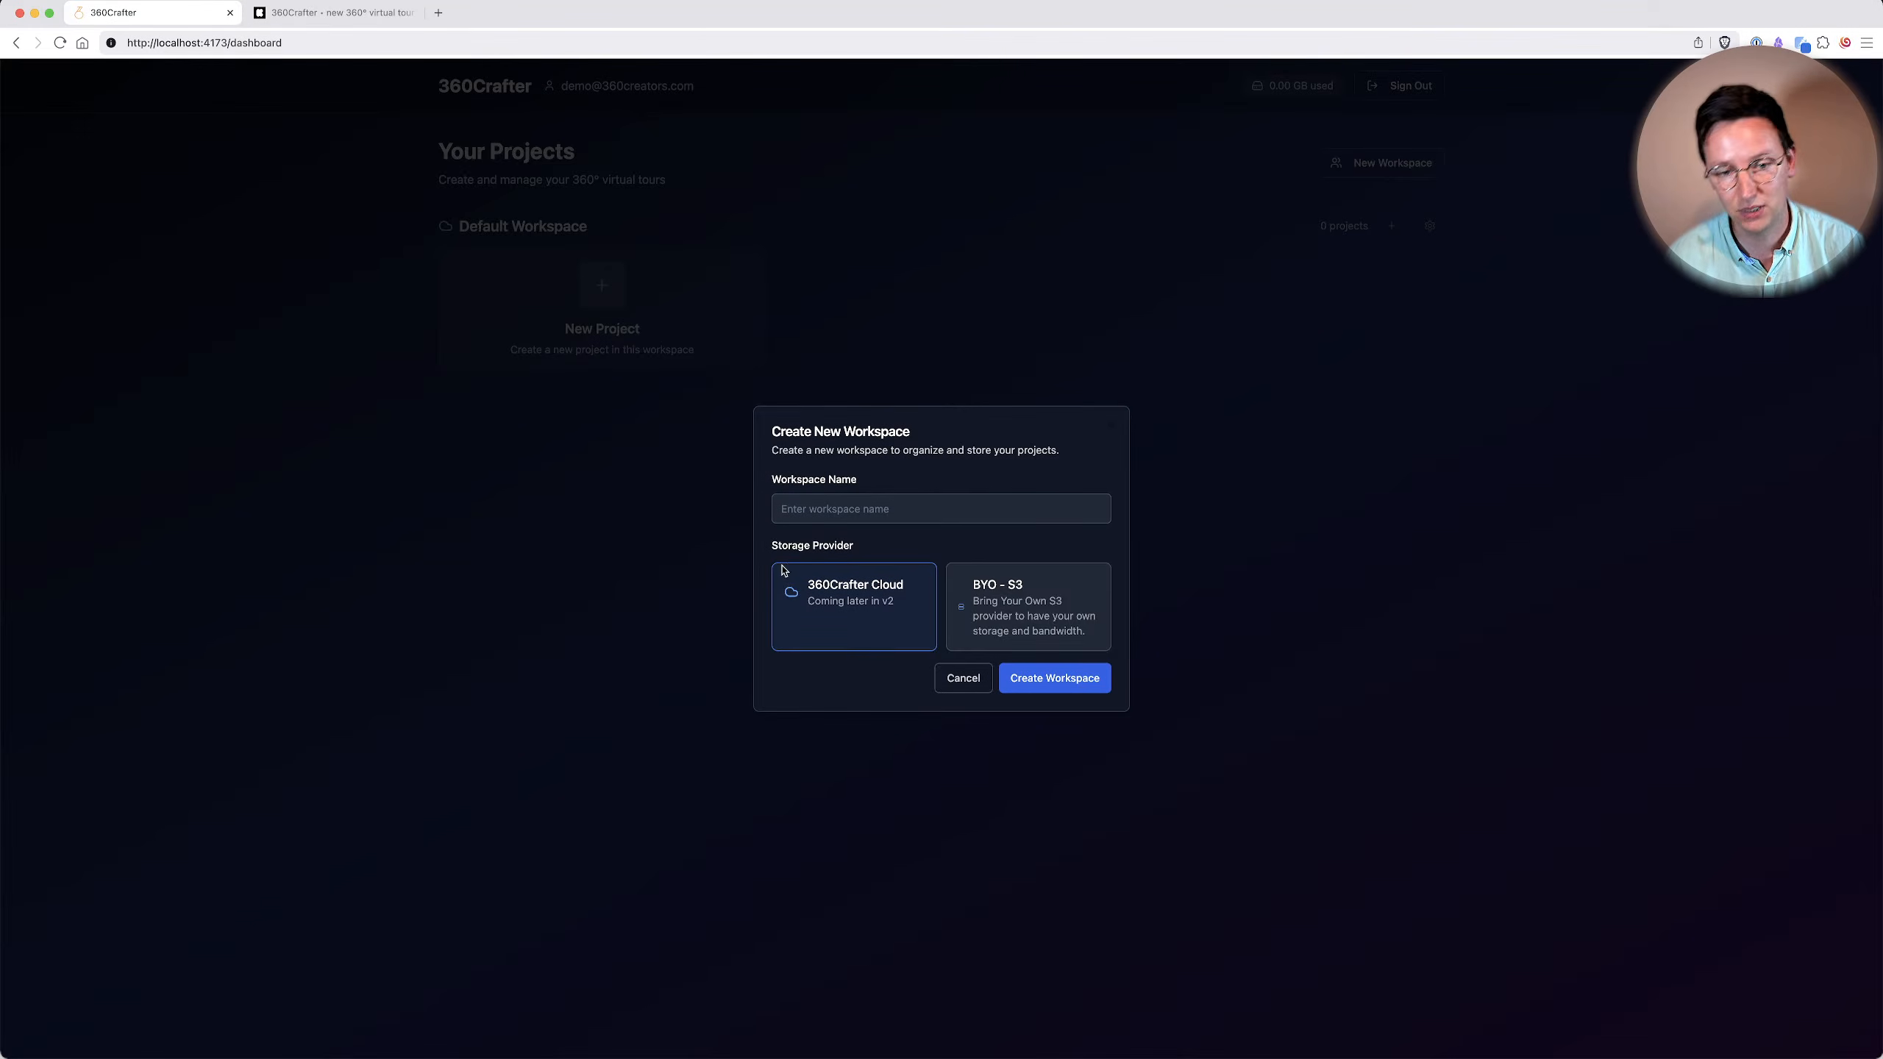
left_click(976, 588)
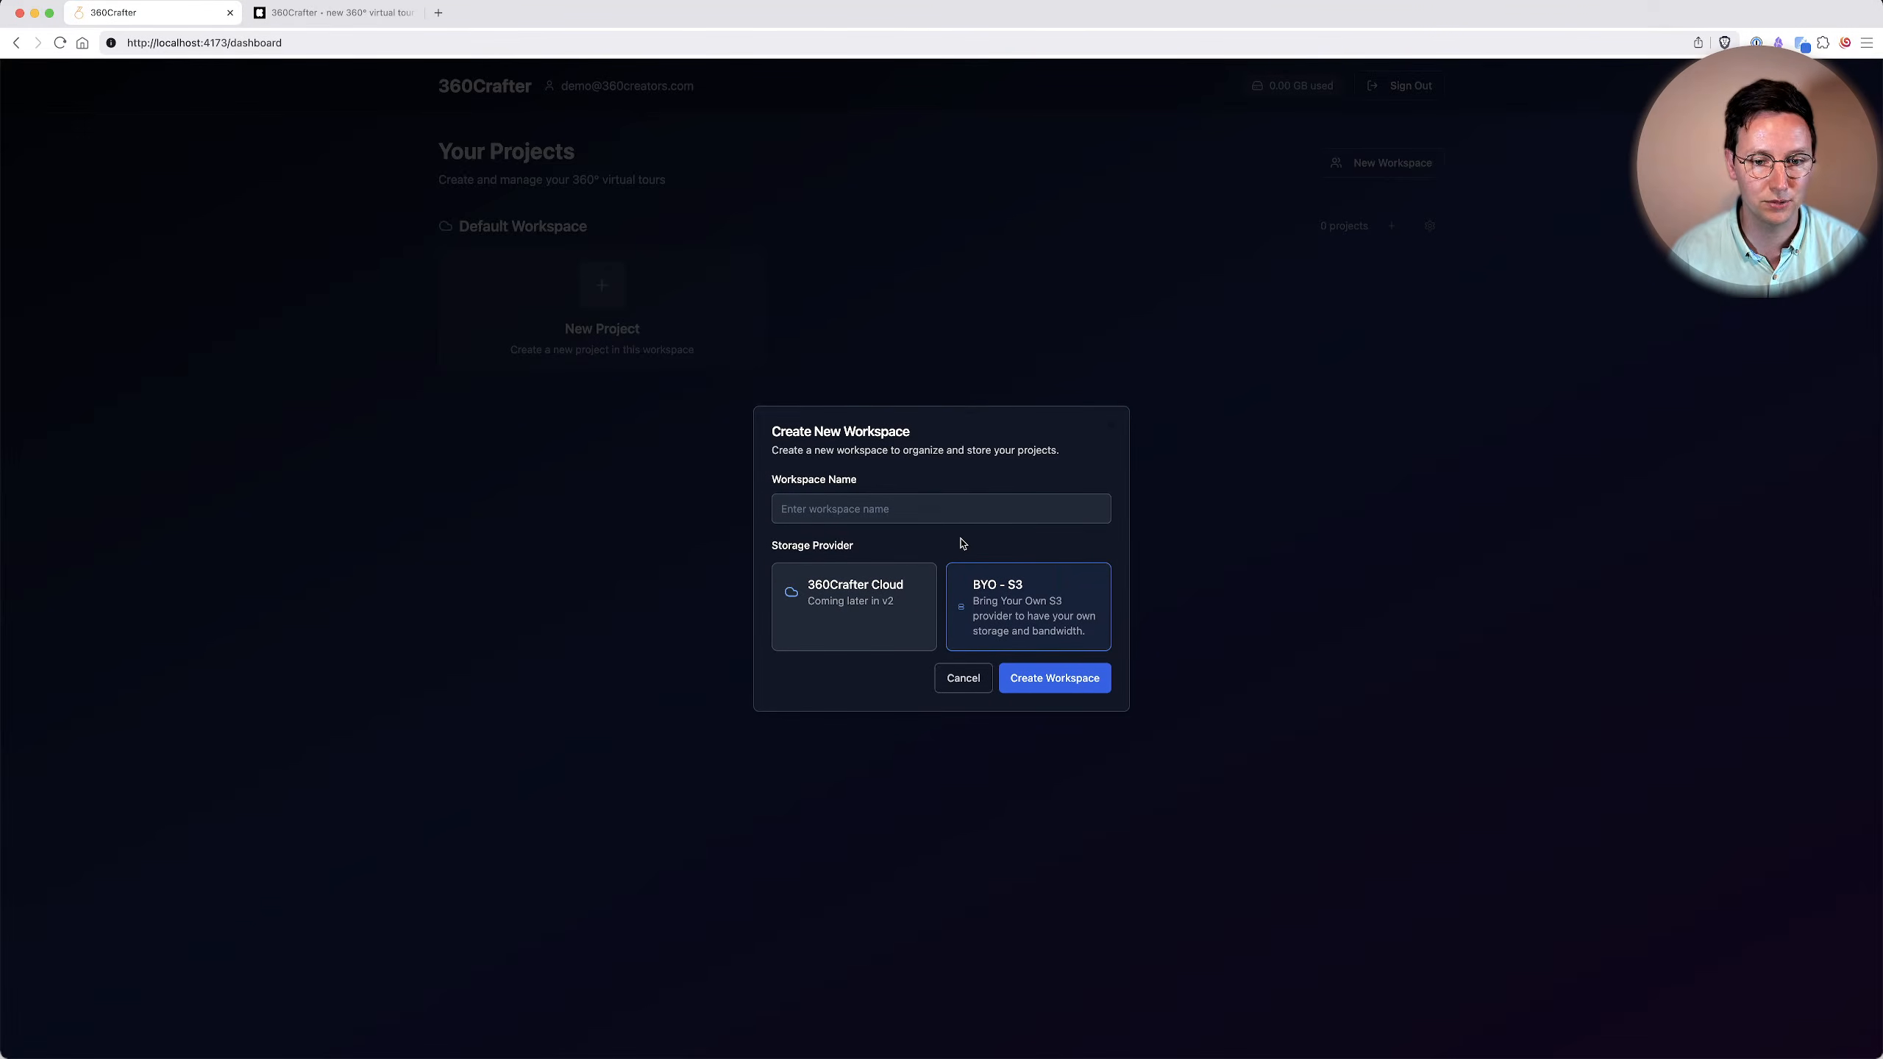
left_click(882, 622)
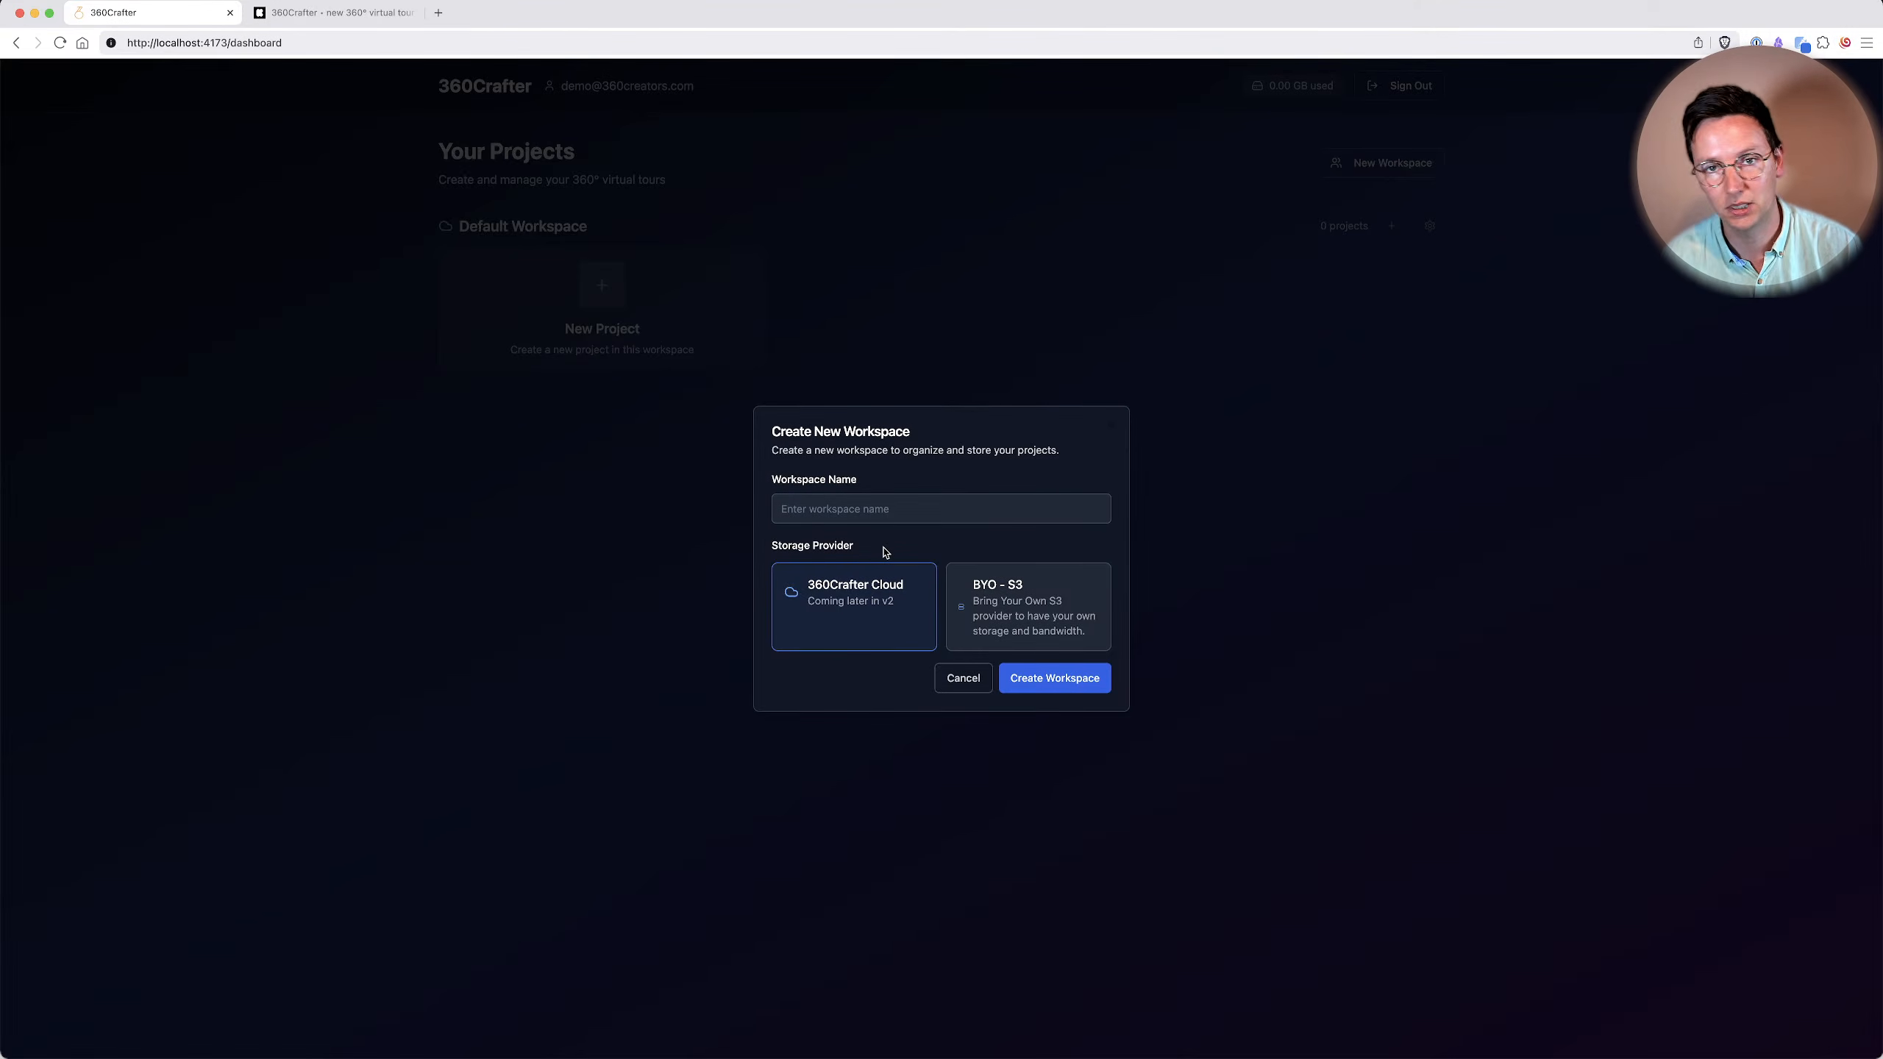
left_click(971, 586)
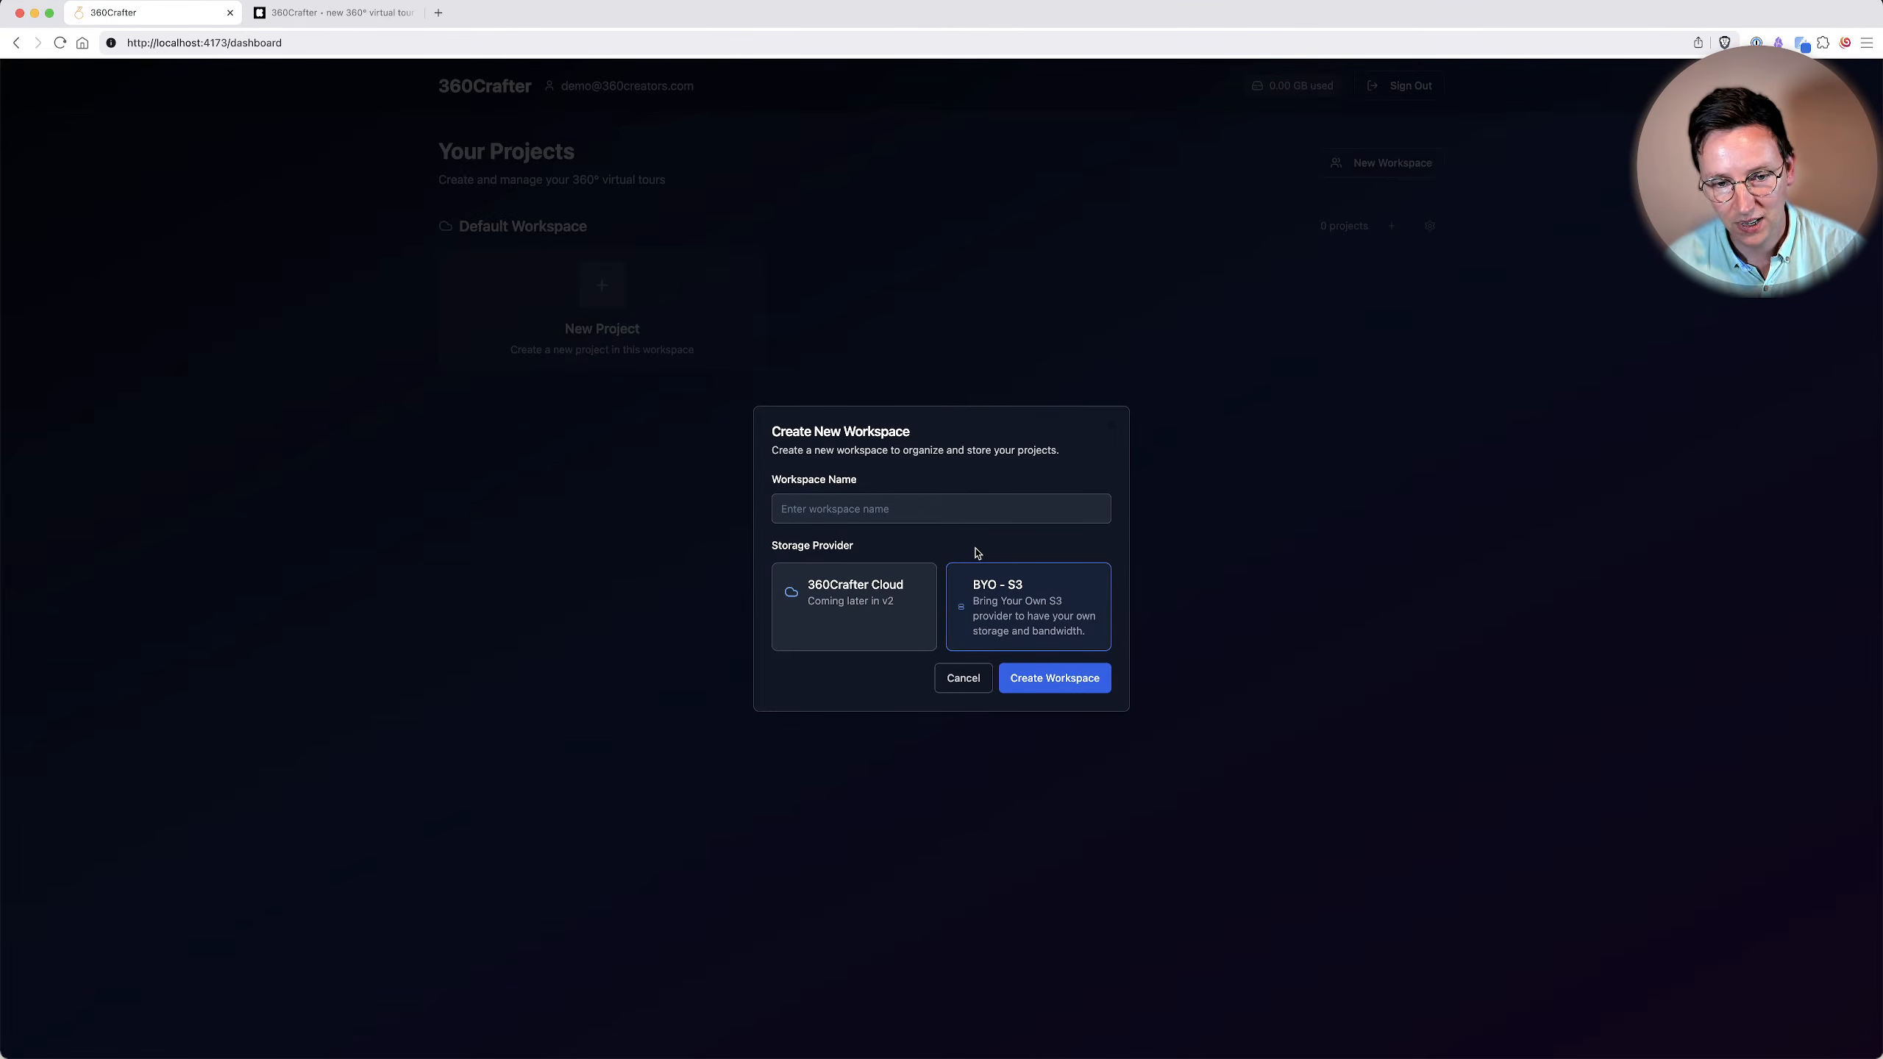
left_click(1036, 679)
type("s3")
left_click(1066, 684)
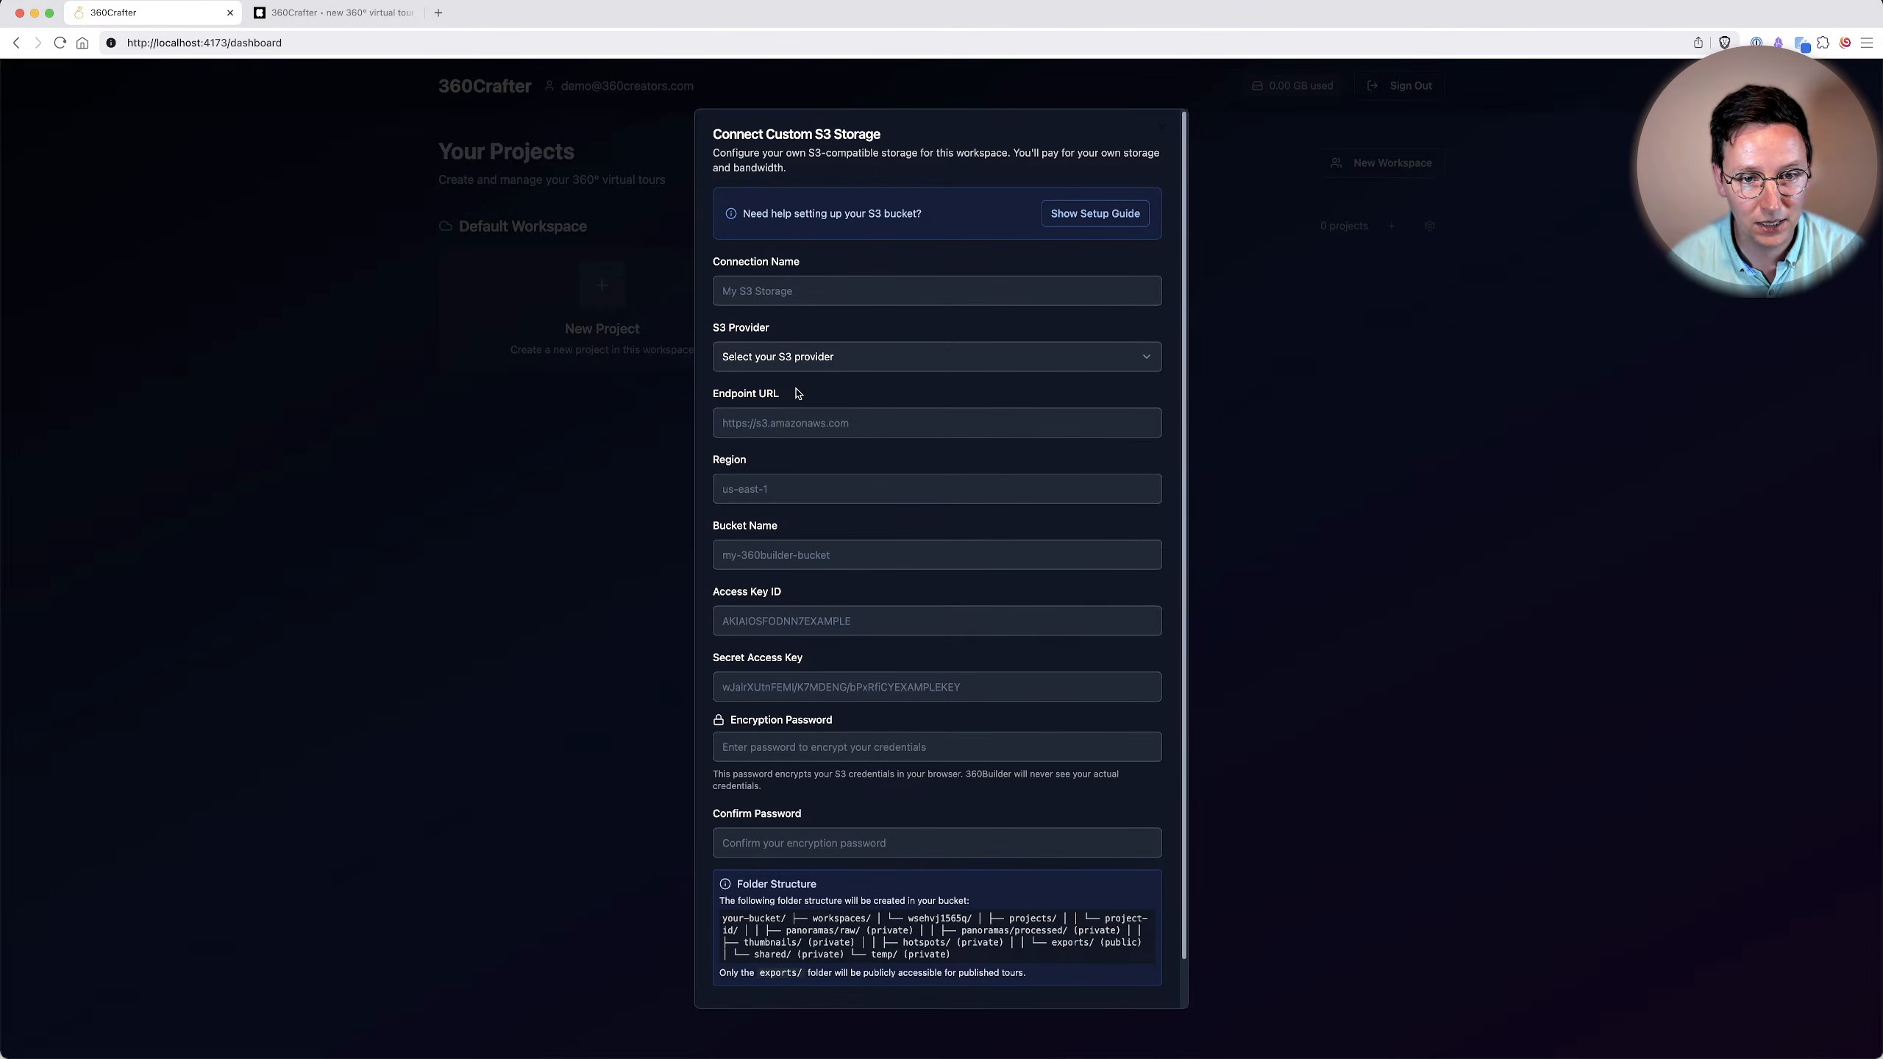
Review the S3 provider options and the encryption password field, and close the storage connection form without connecting.
left_click(751, 363)
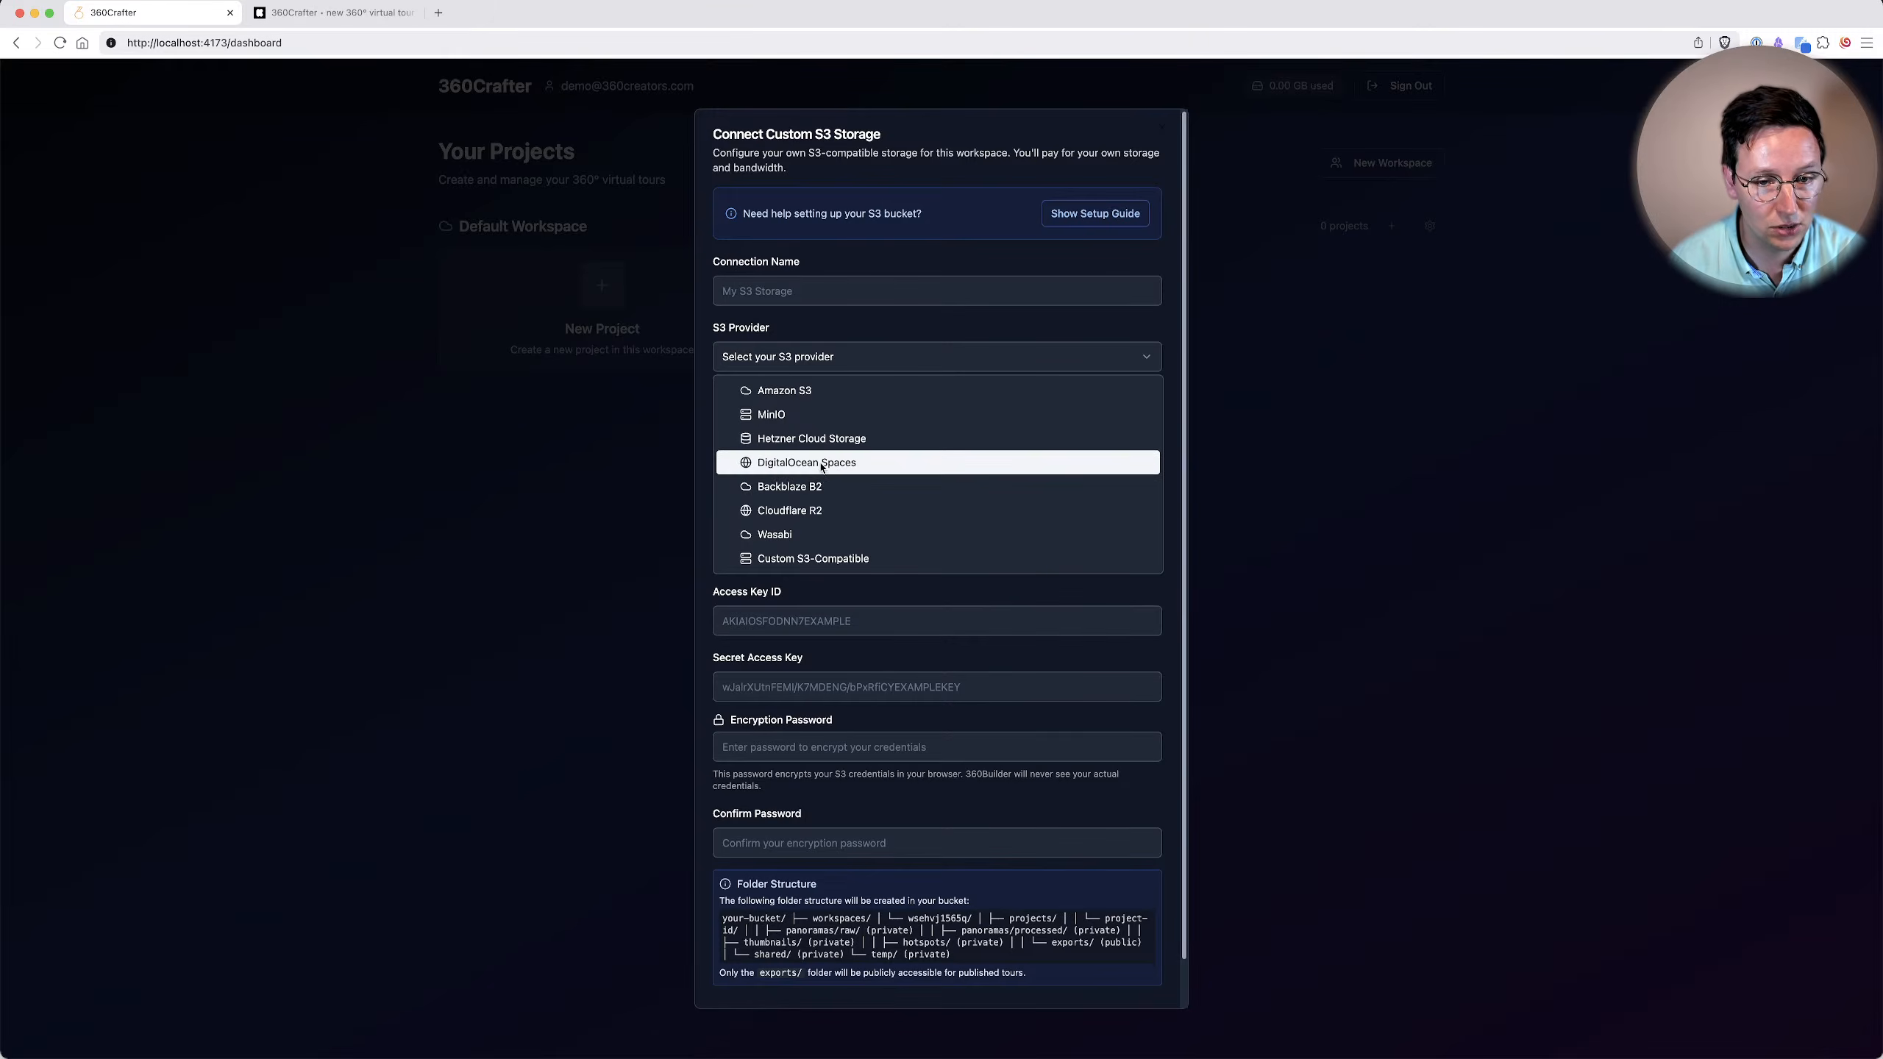
left_click(978, 607)
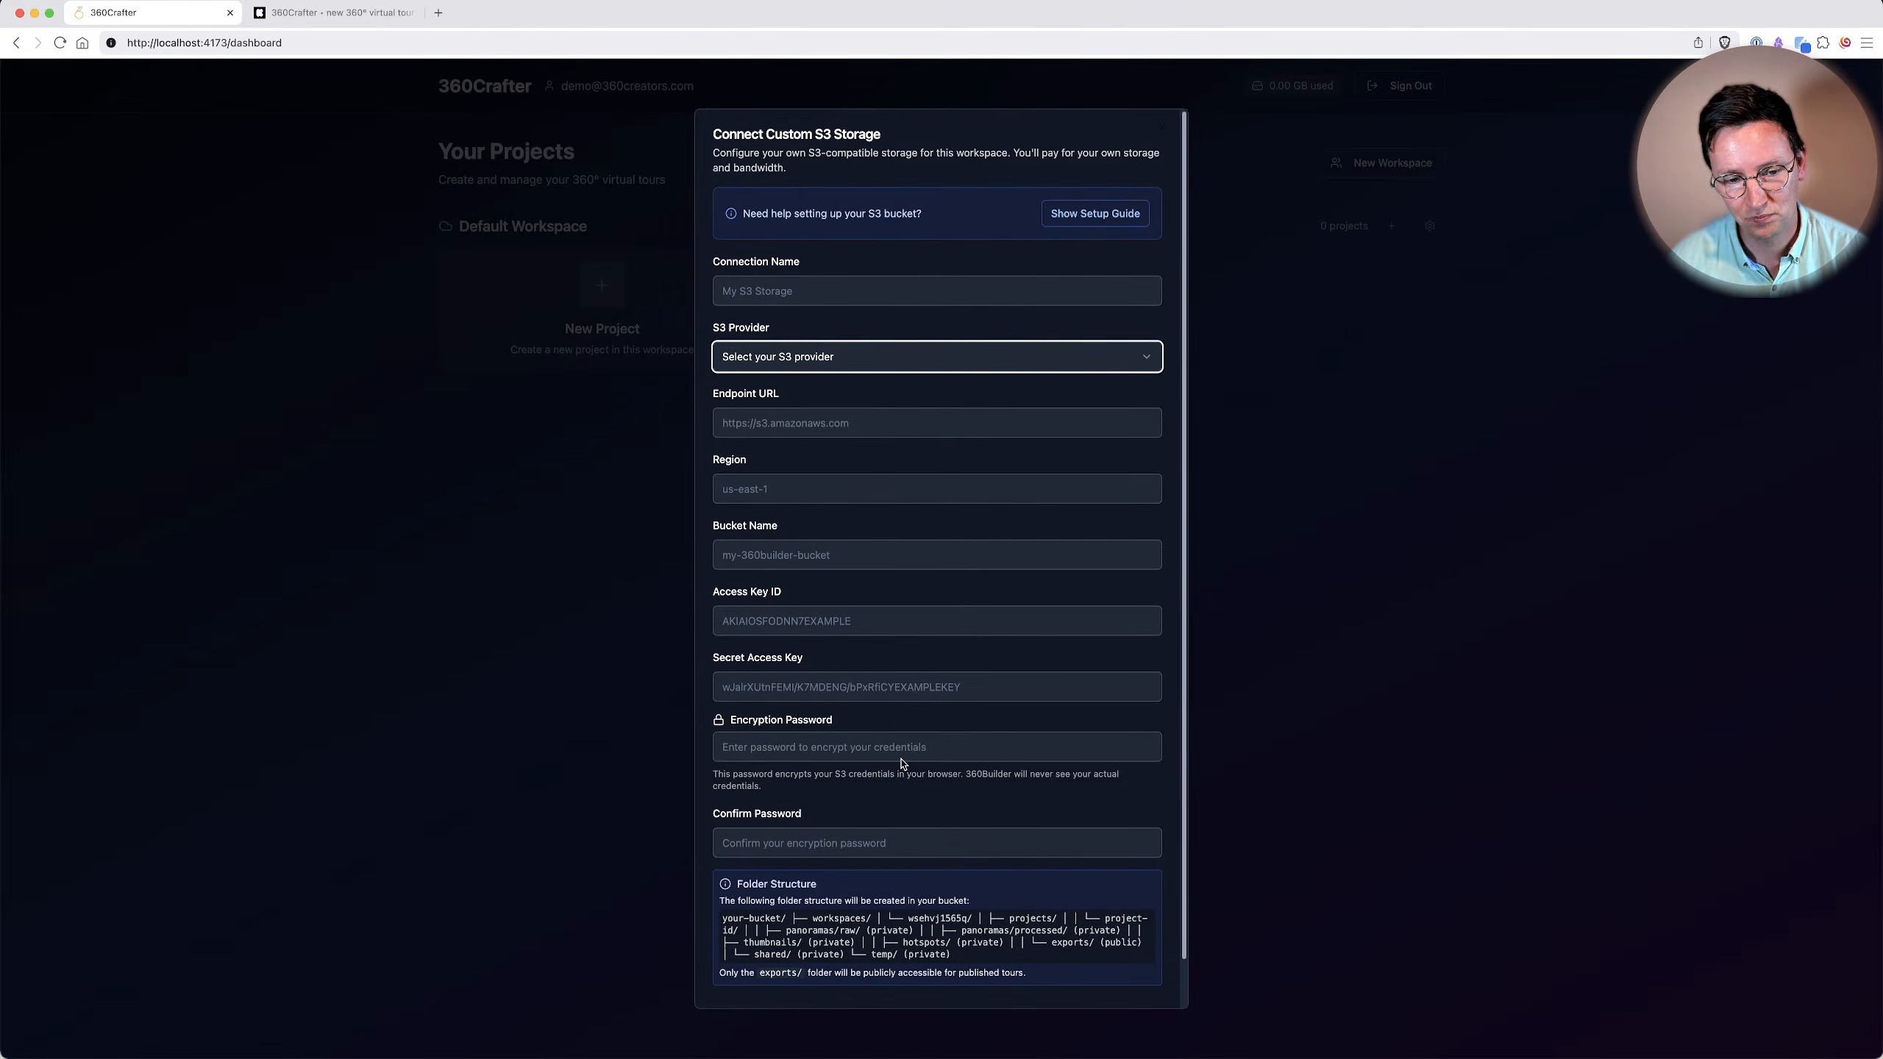
left_click(852, 736)
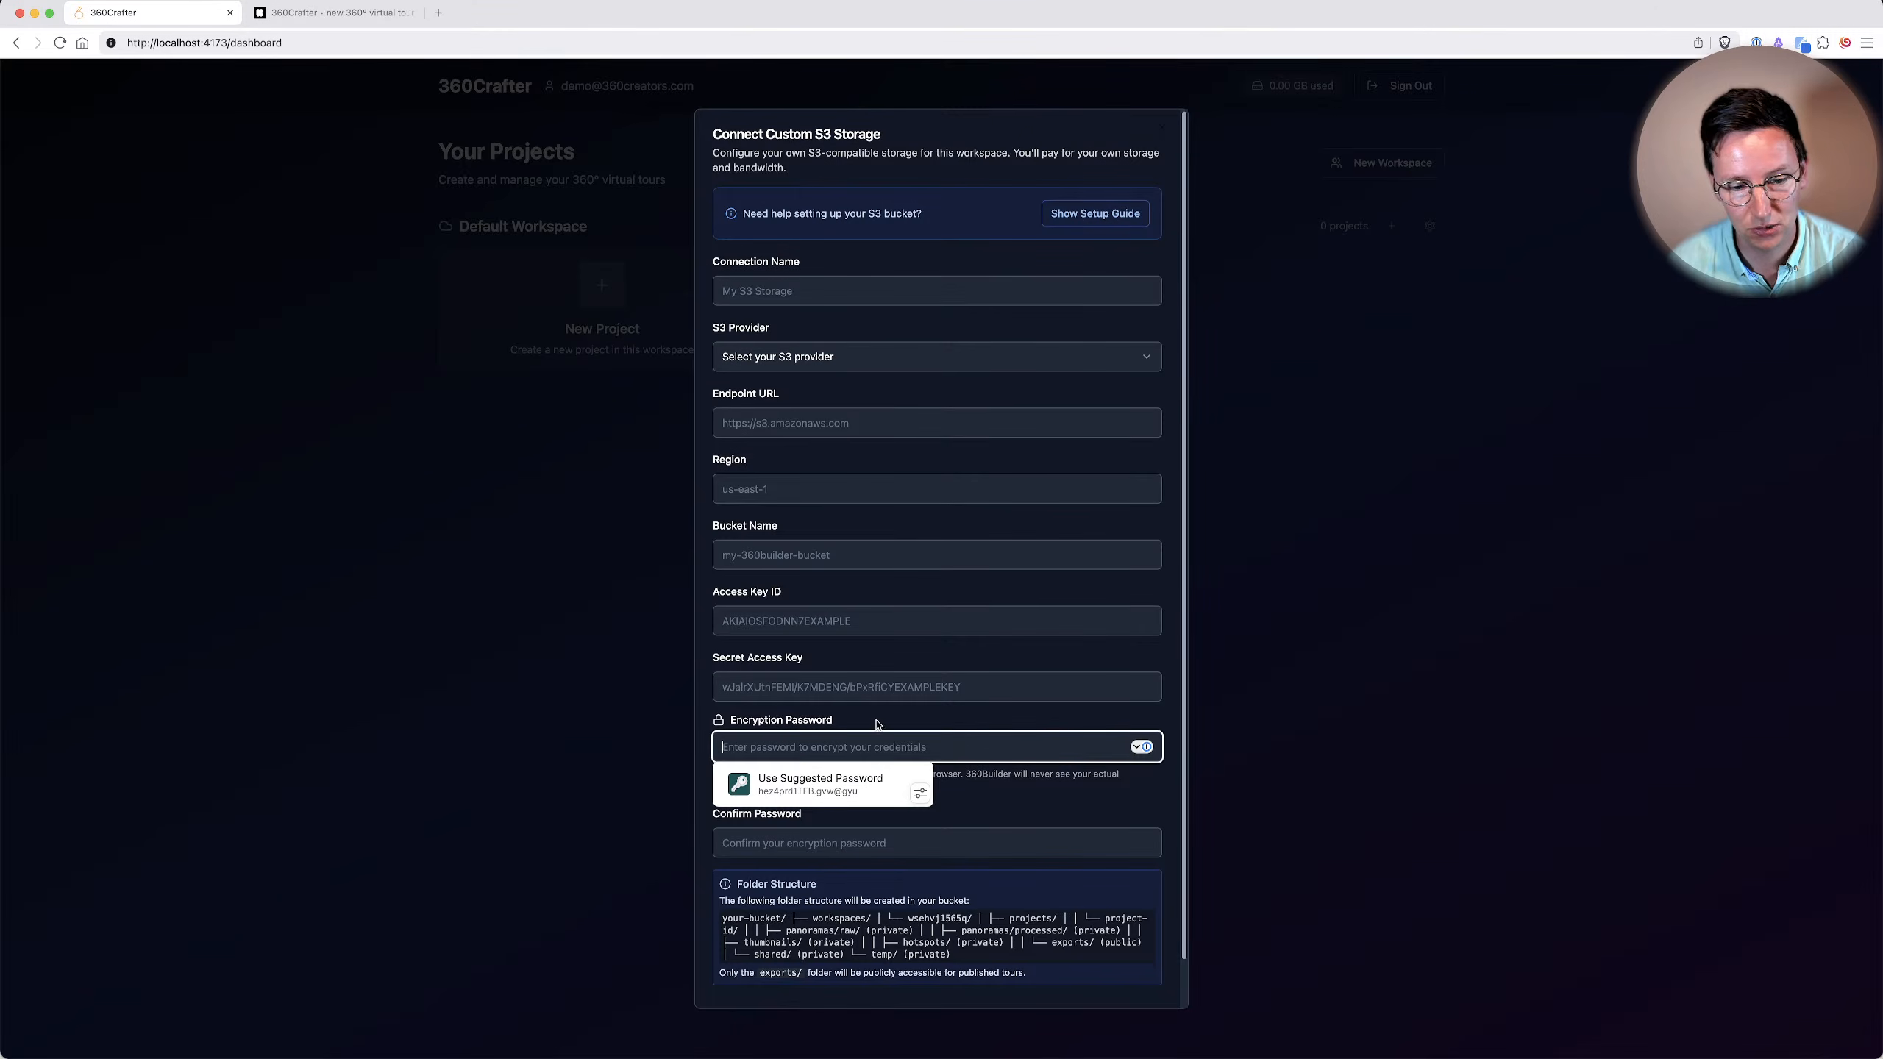
key("Escape")
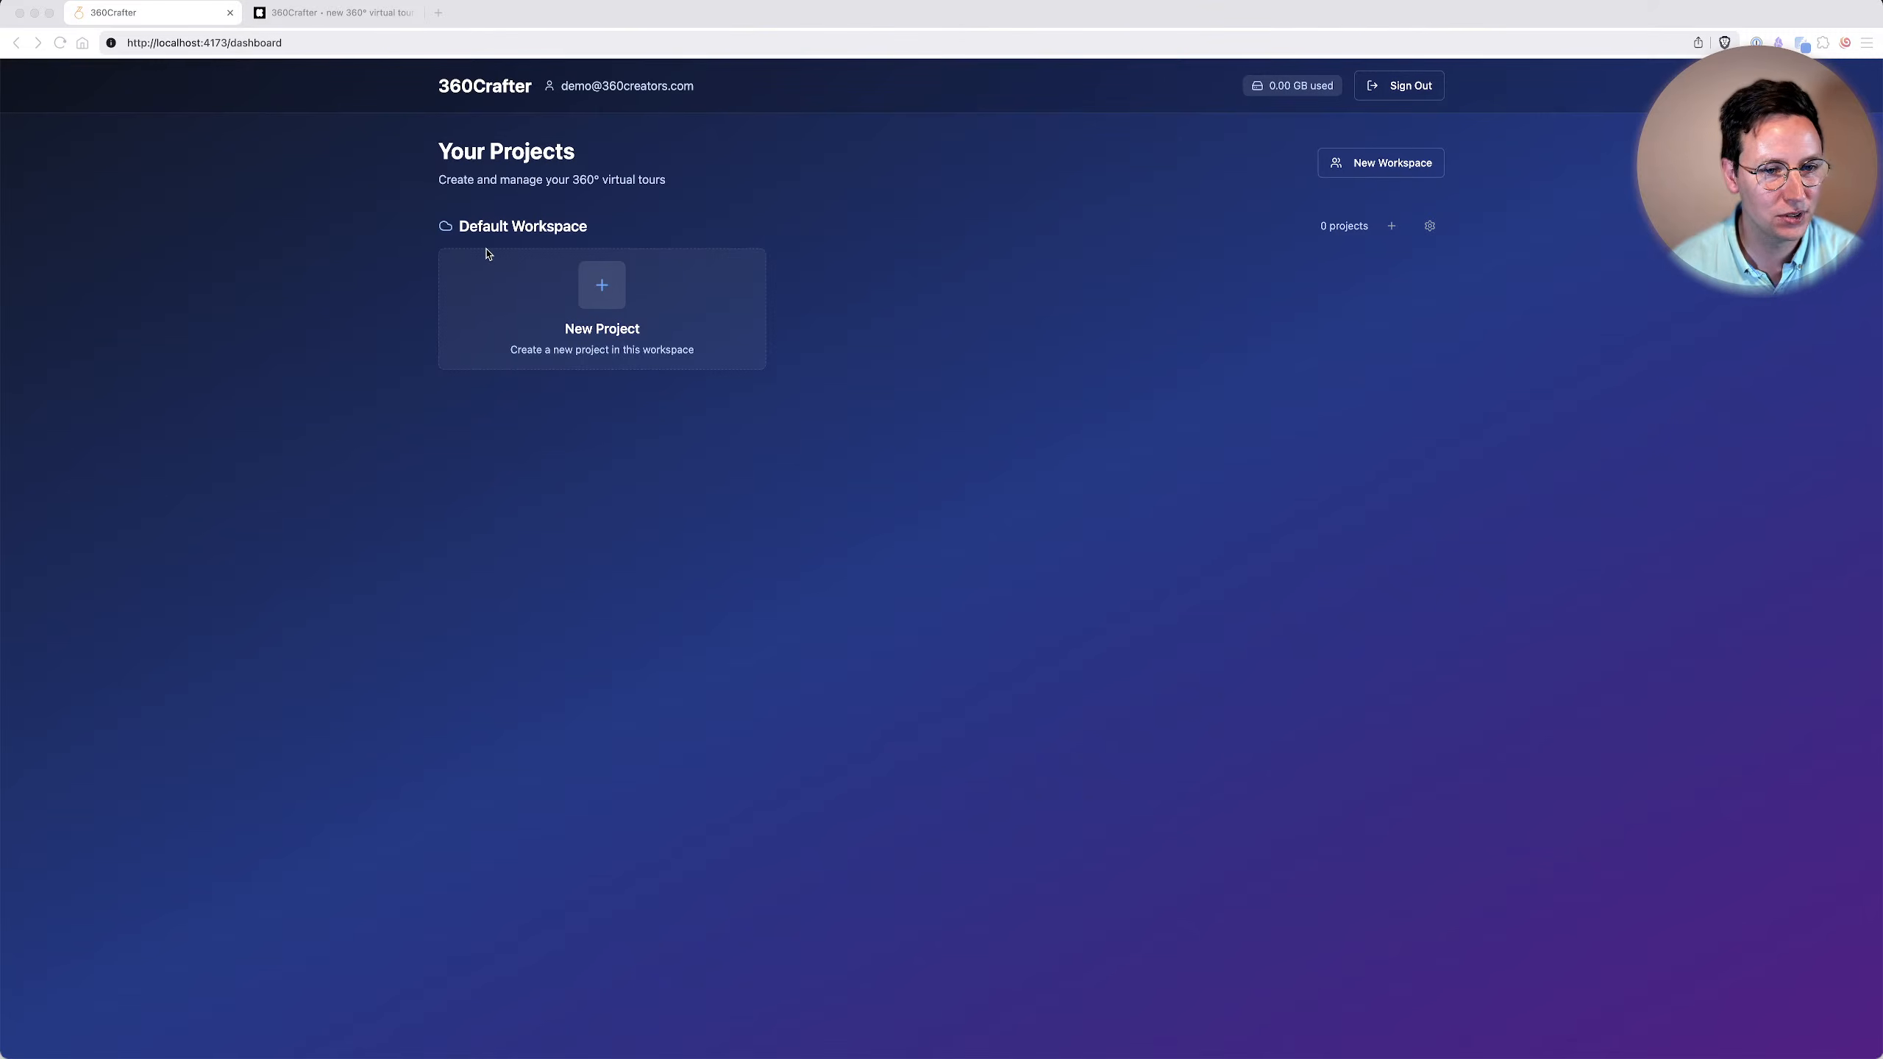
Create a project named Demo Live with the description Awesome project in the Default Workspace, and open it in the editor.
left_click(604, 301)
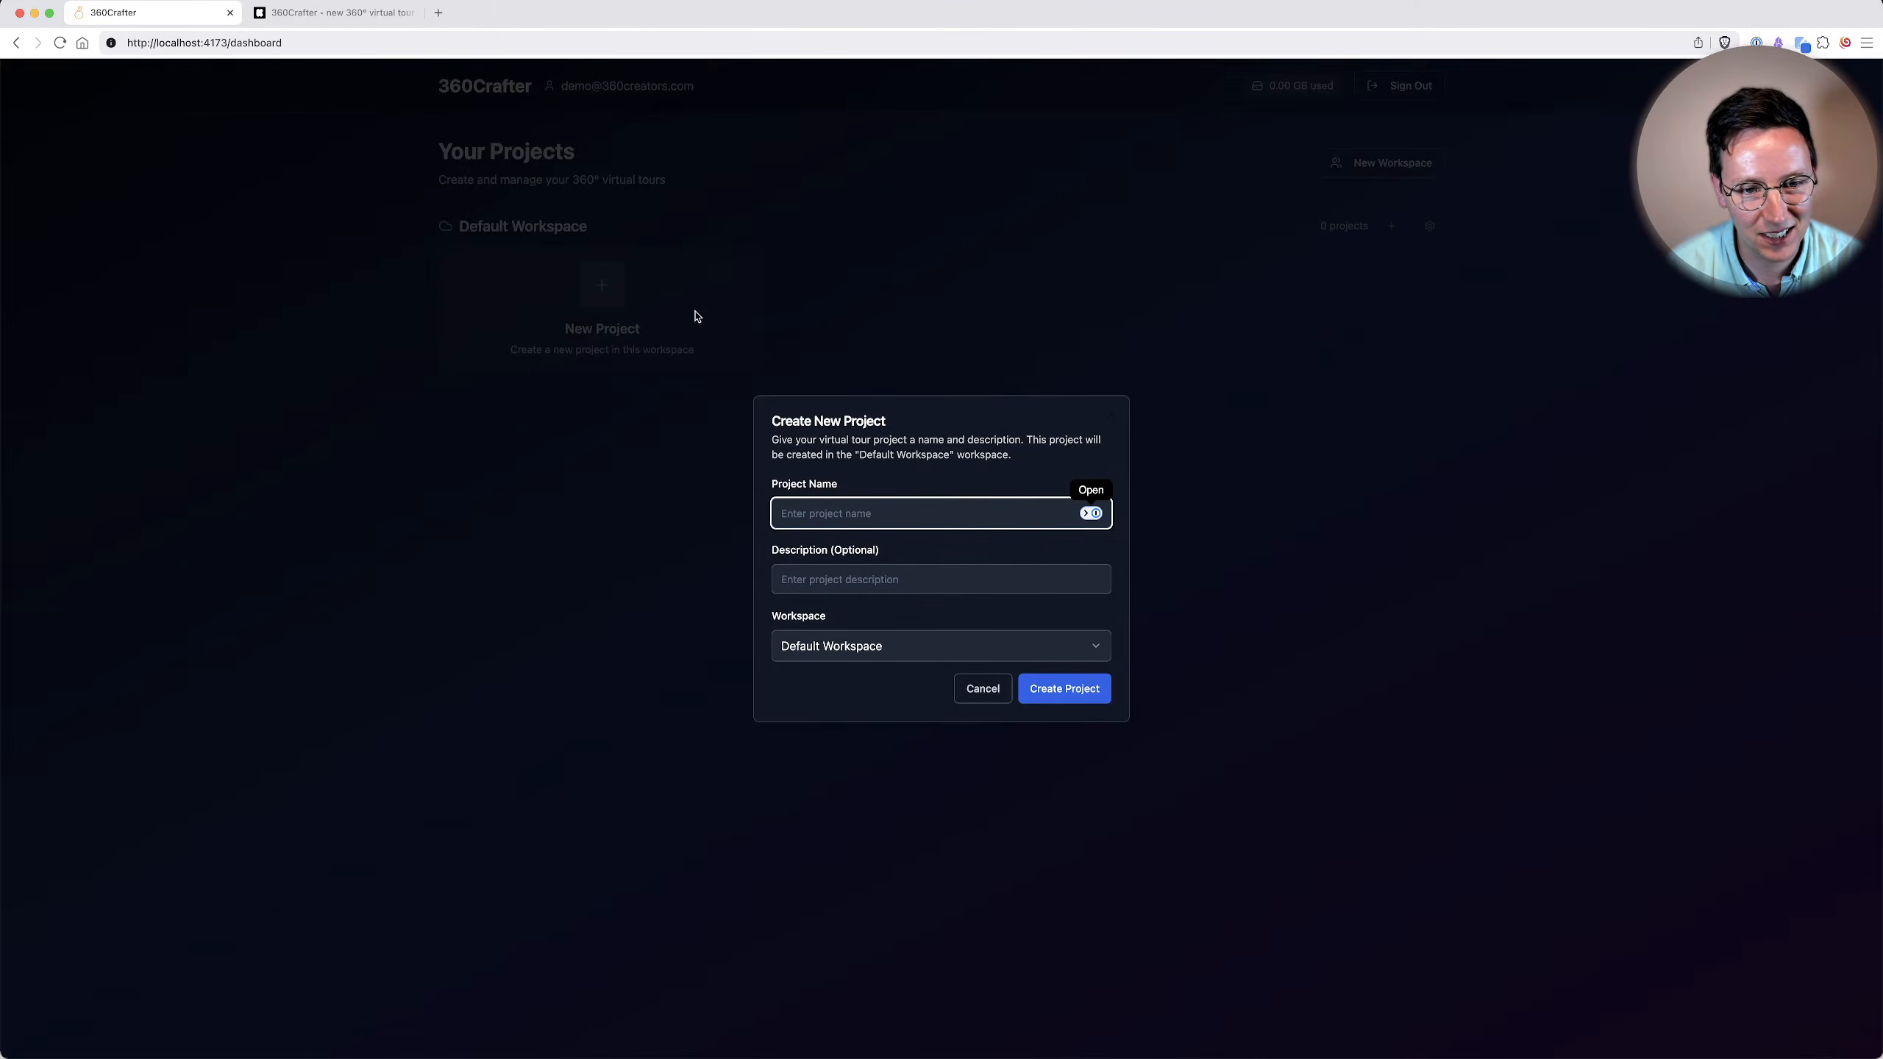
type("Demo Live")
key("Tab")
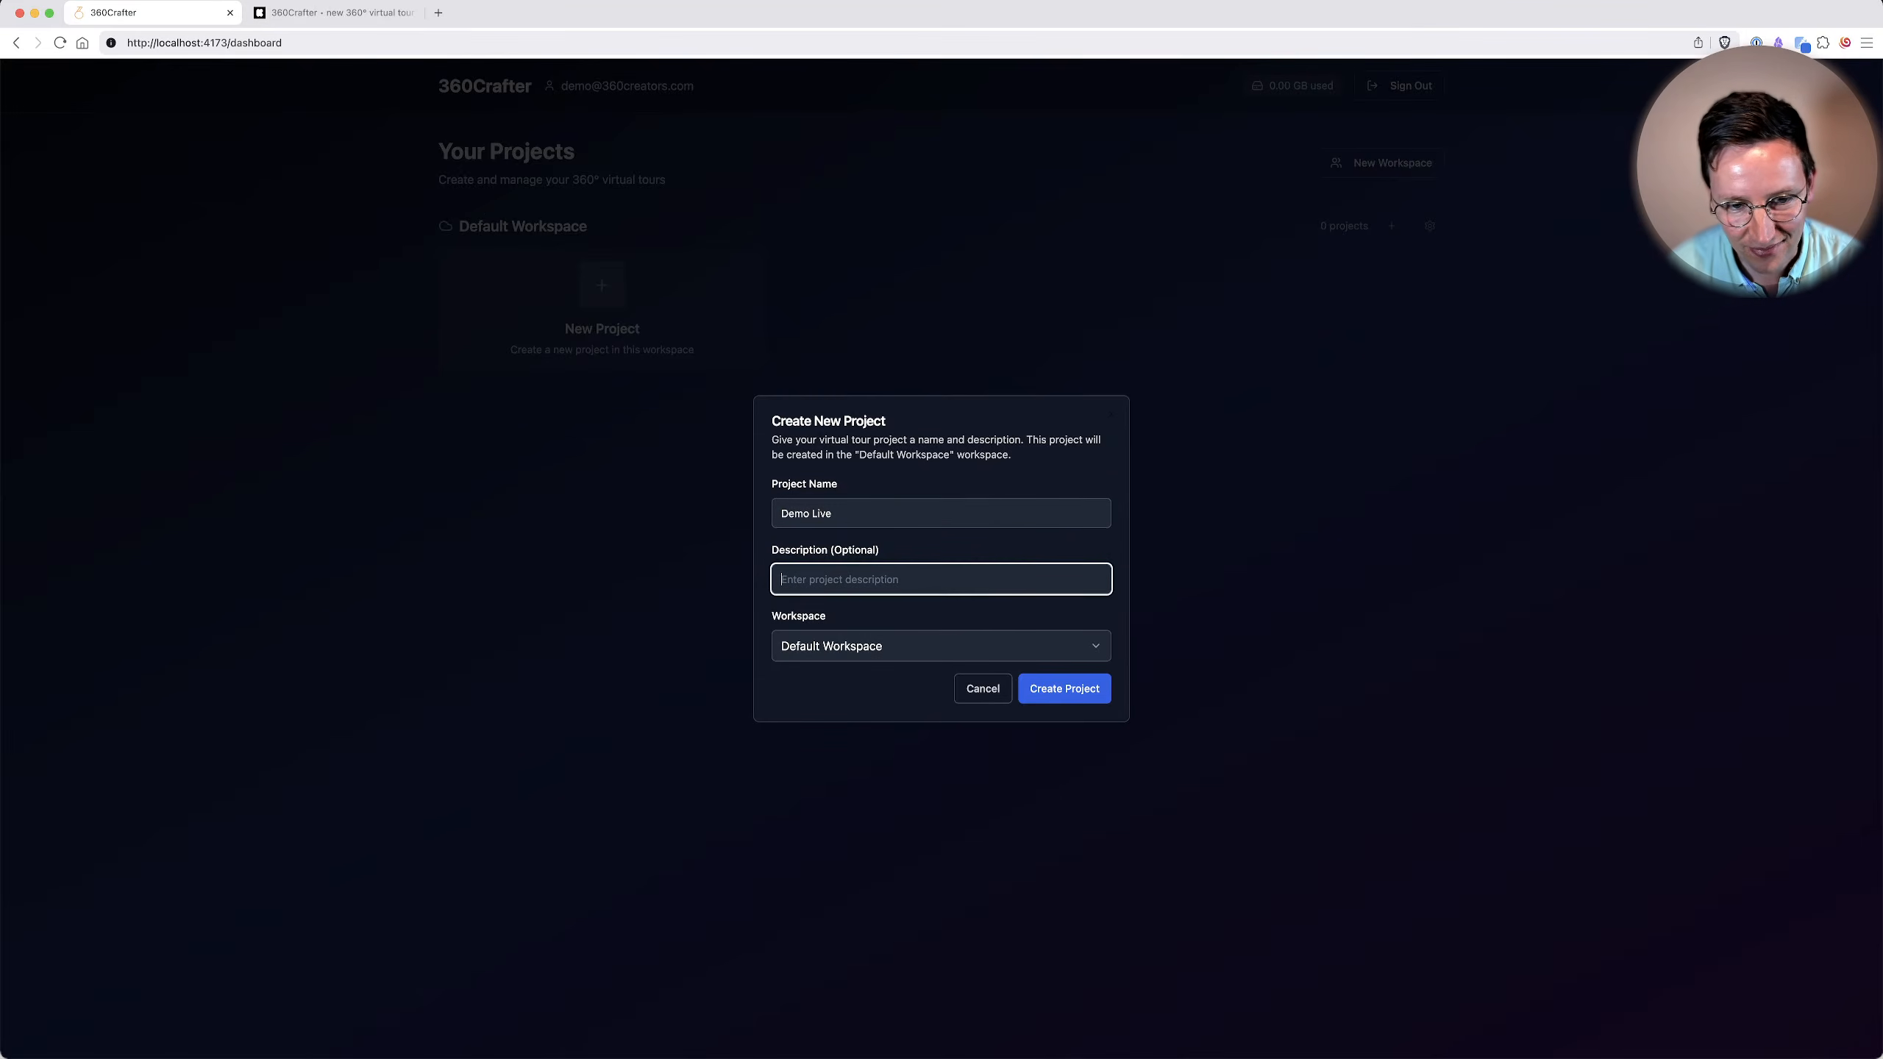
type("Awesome project")
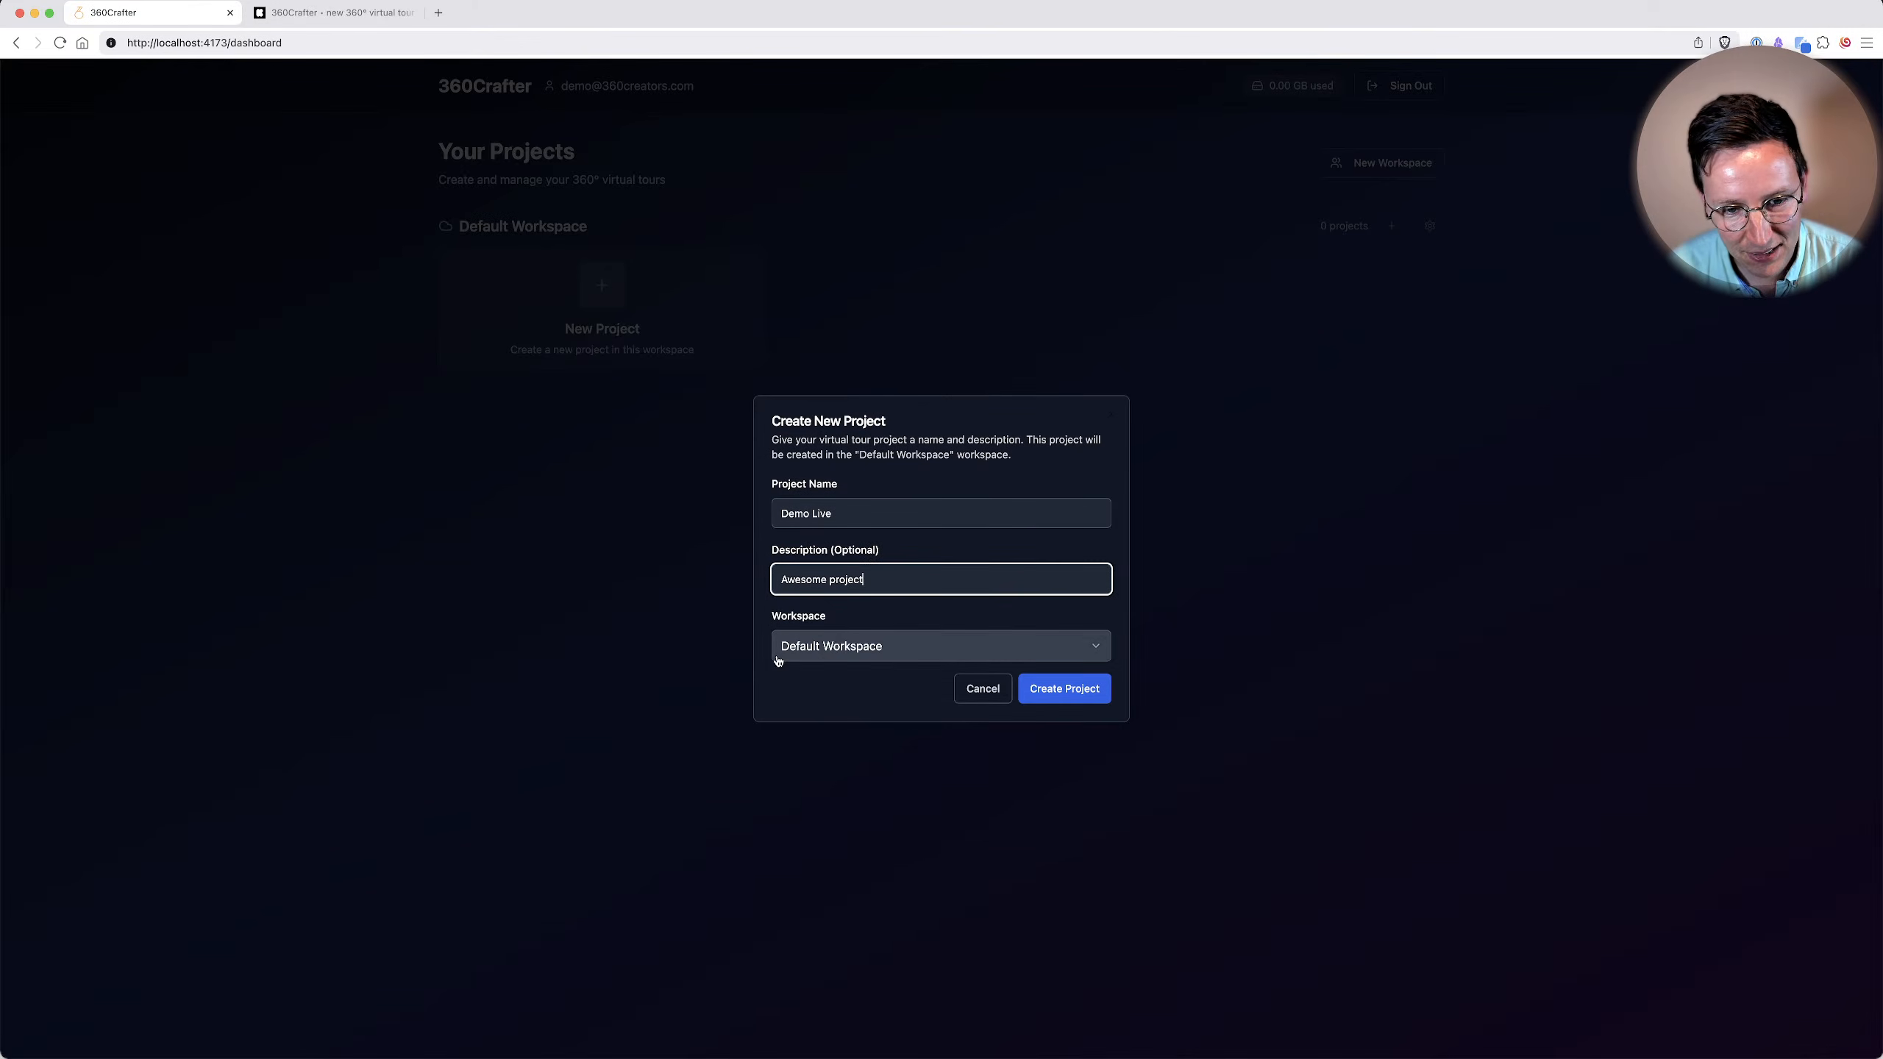
left_click(1060, 694)
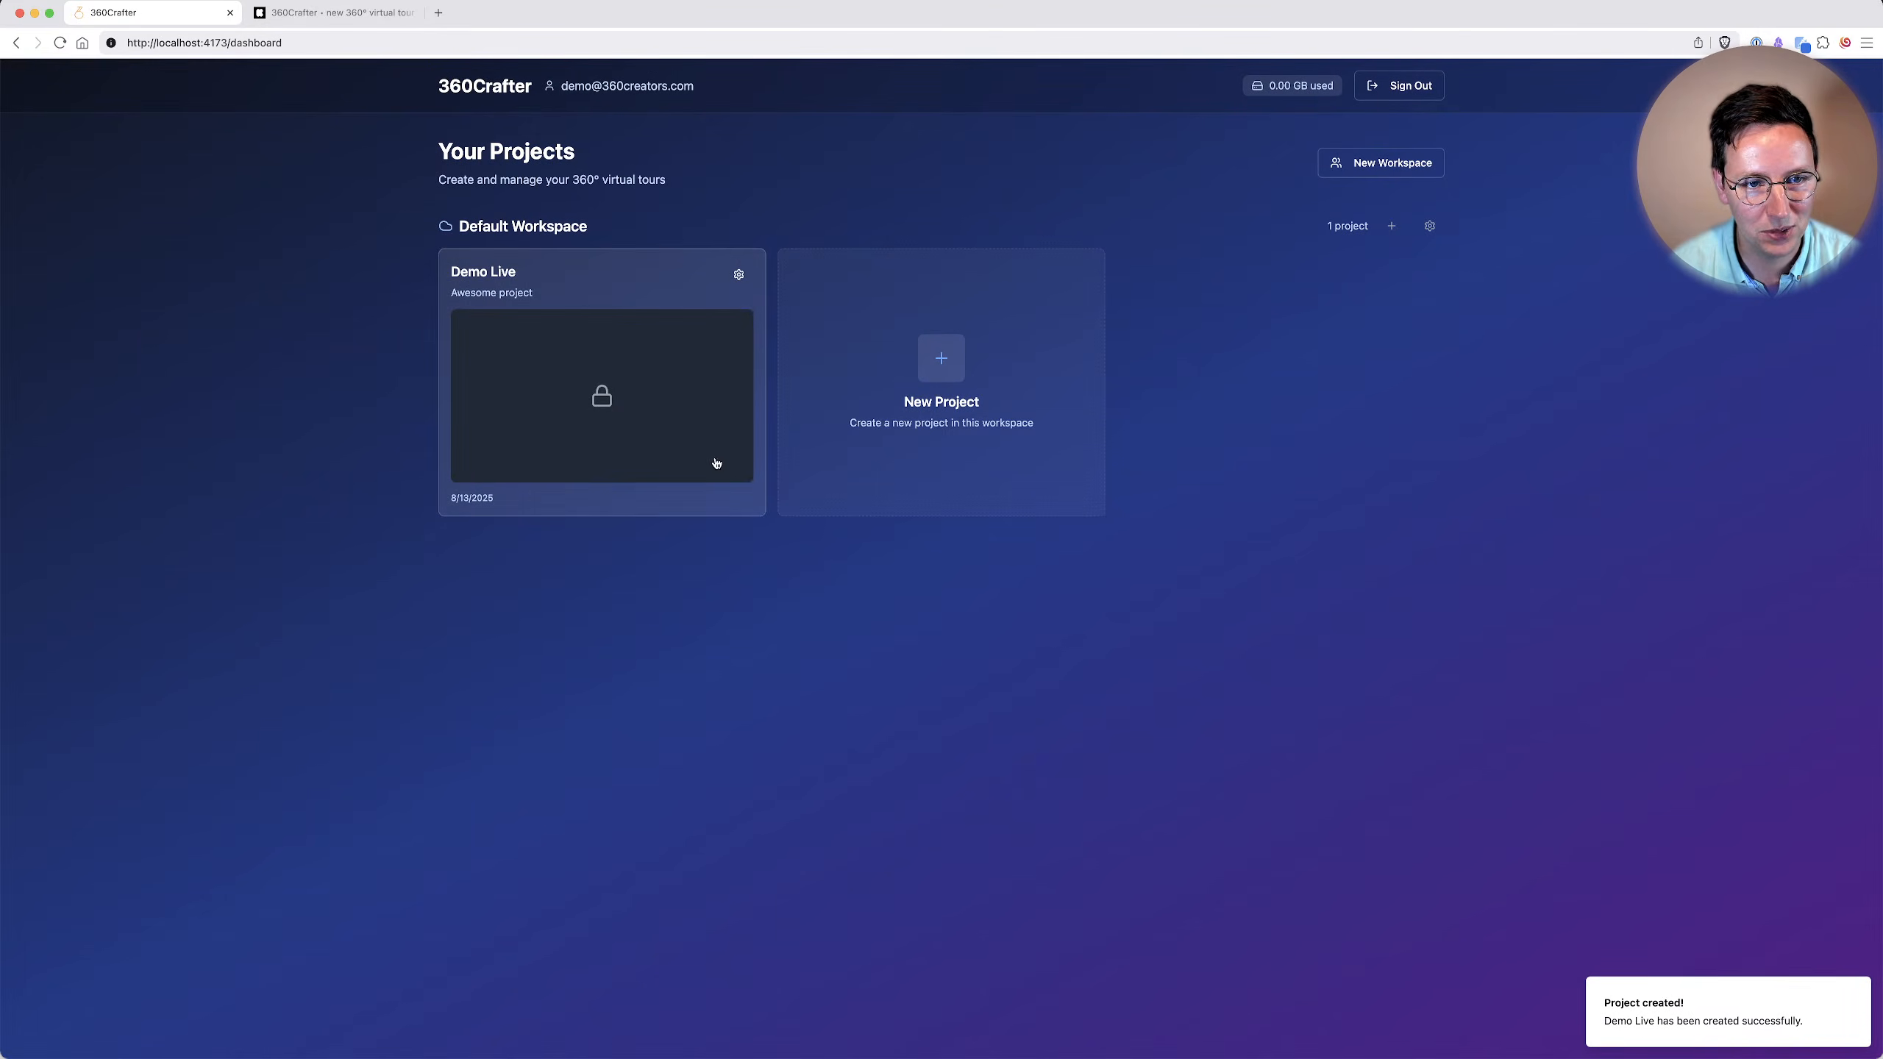
left_click(570, 401)
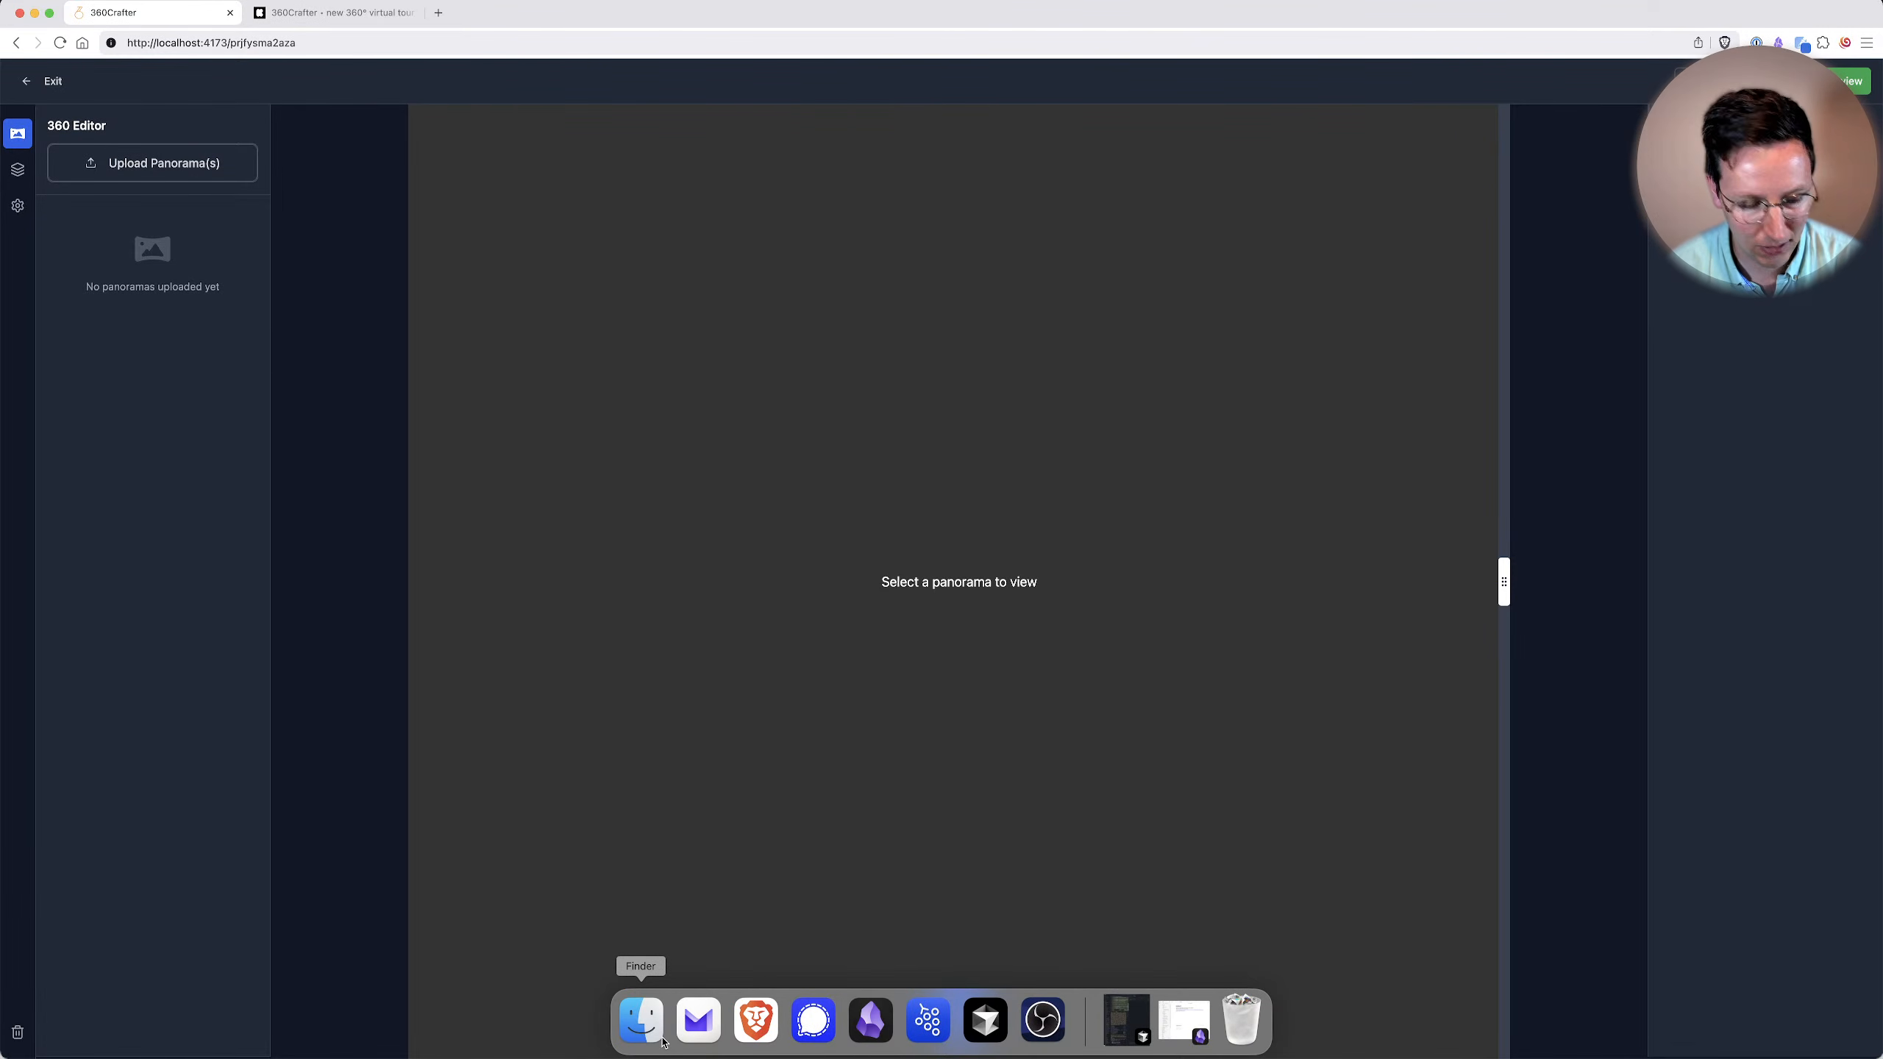
left_click(664, 1042)
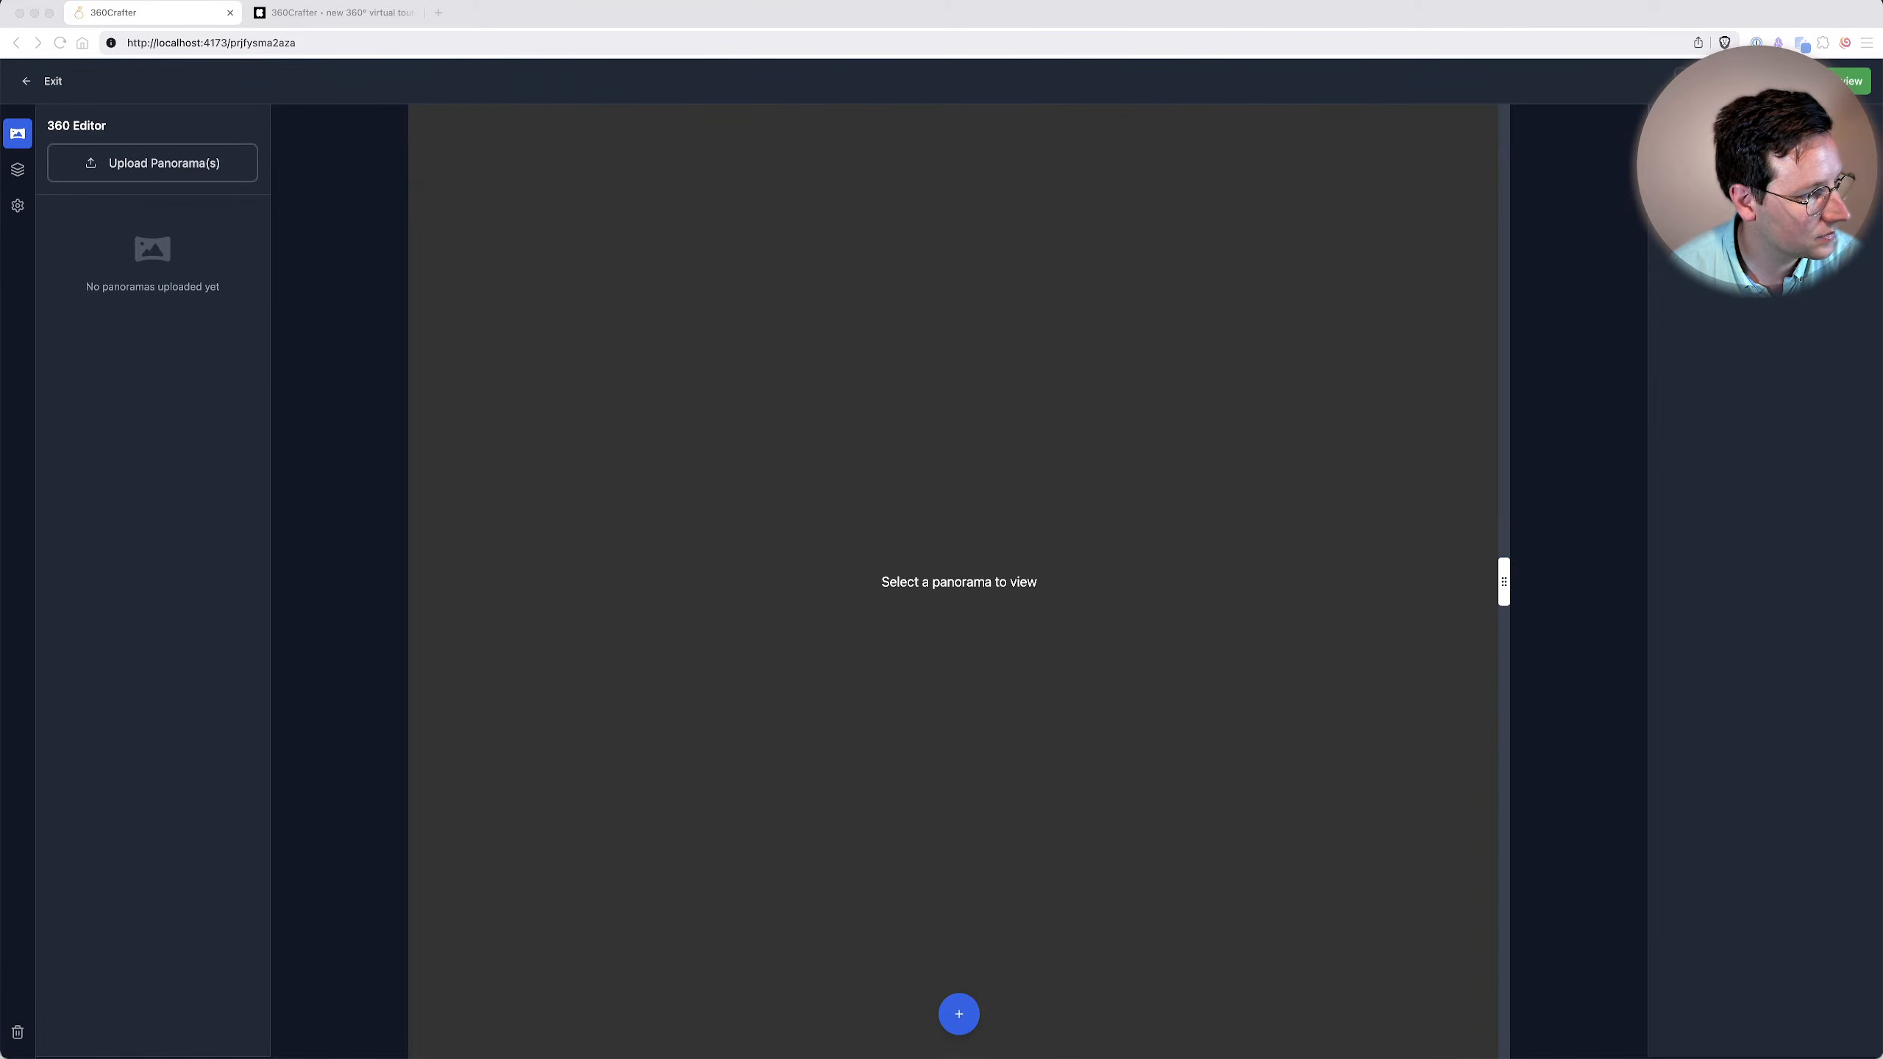
left_click_drag(1, 215, 144, 159)
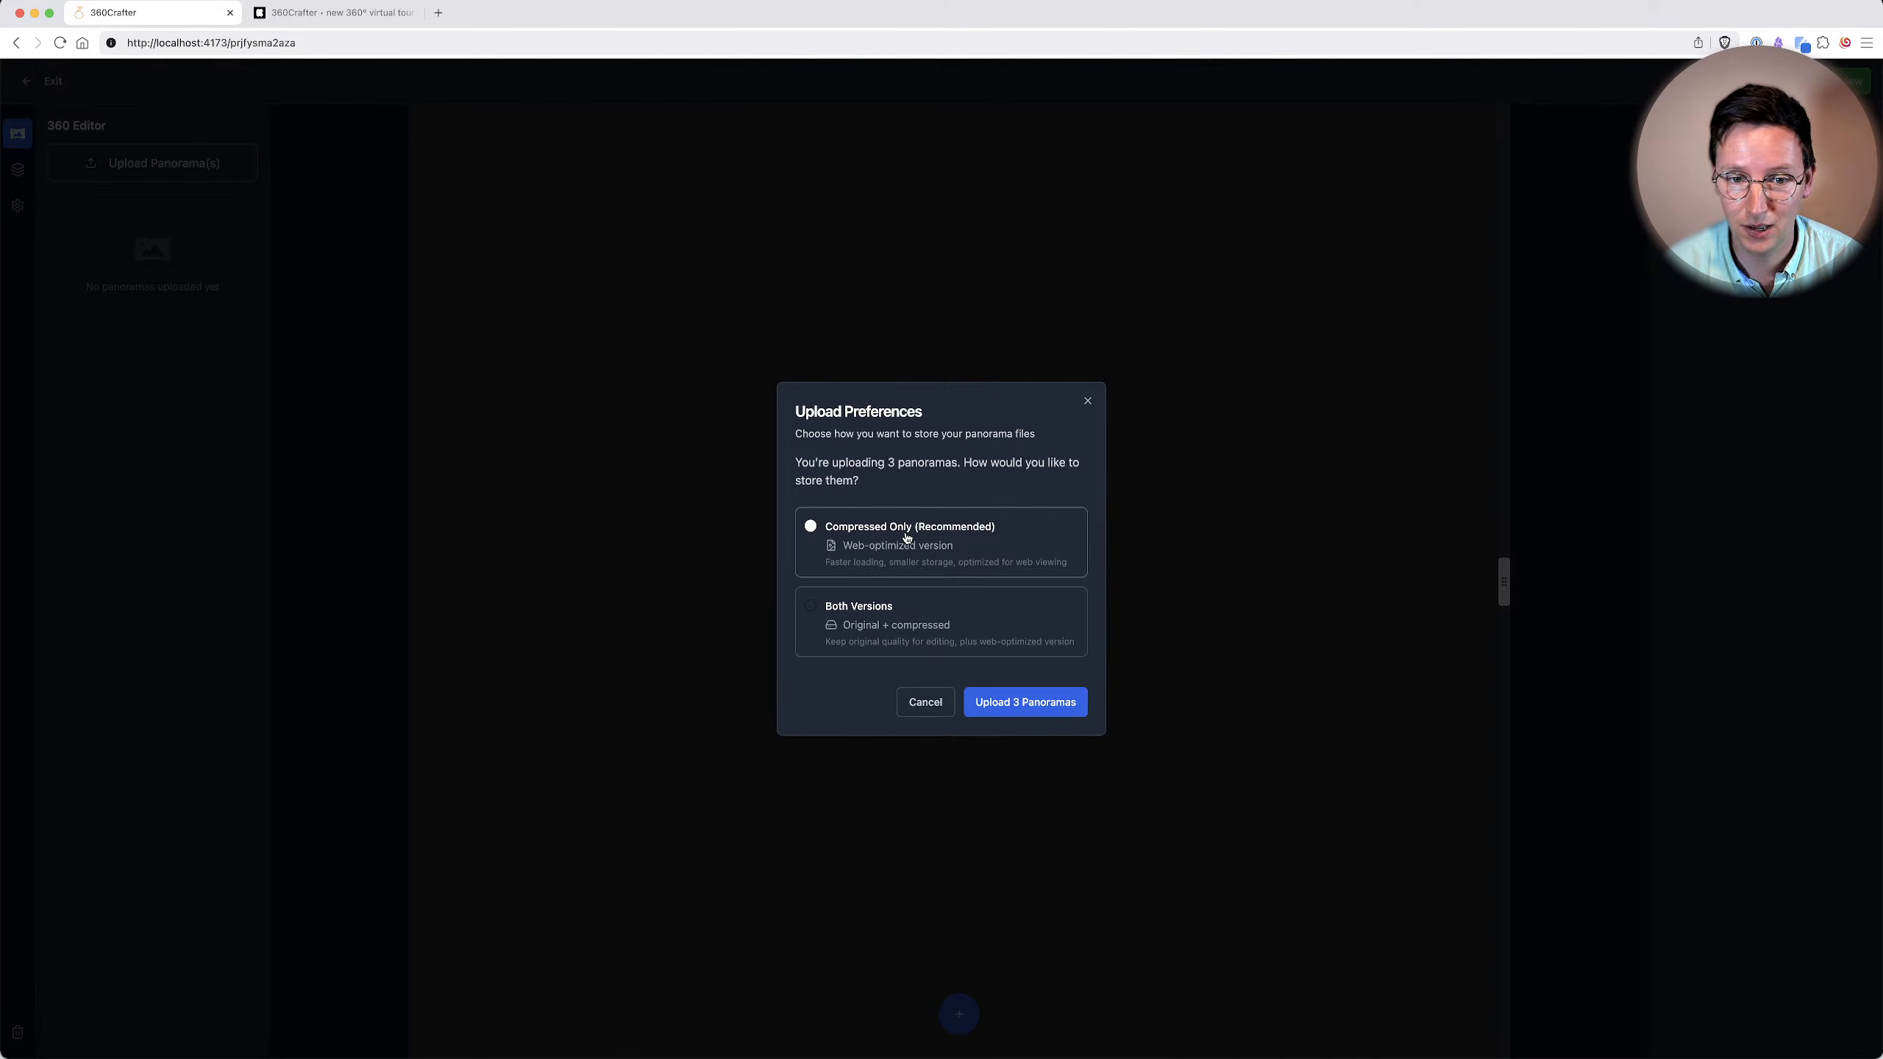
key("super+r")
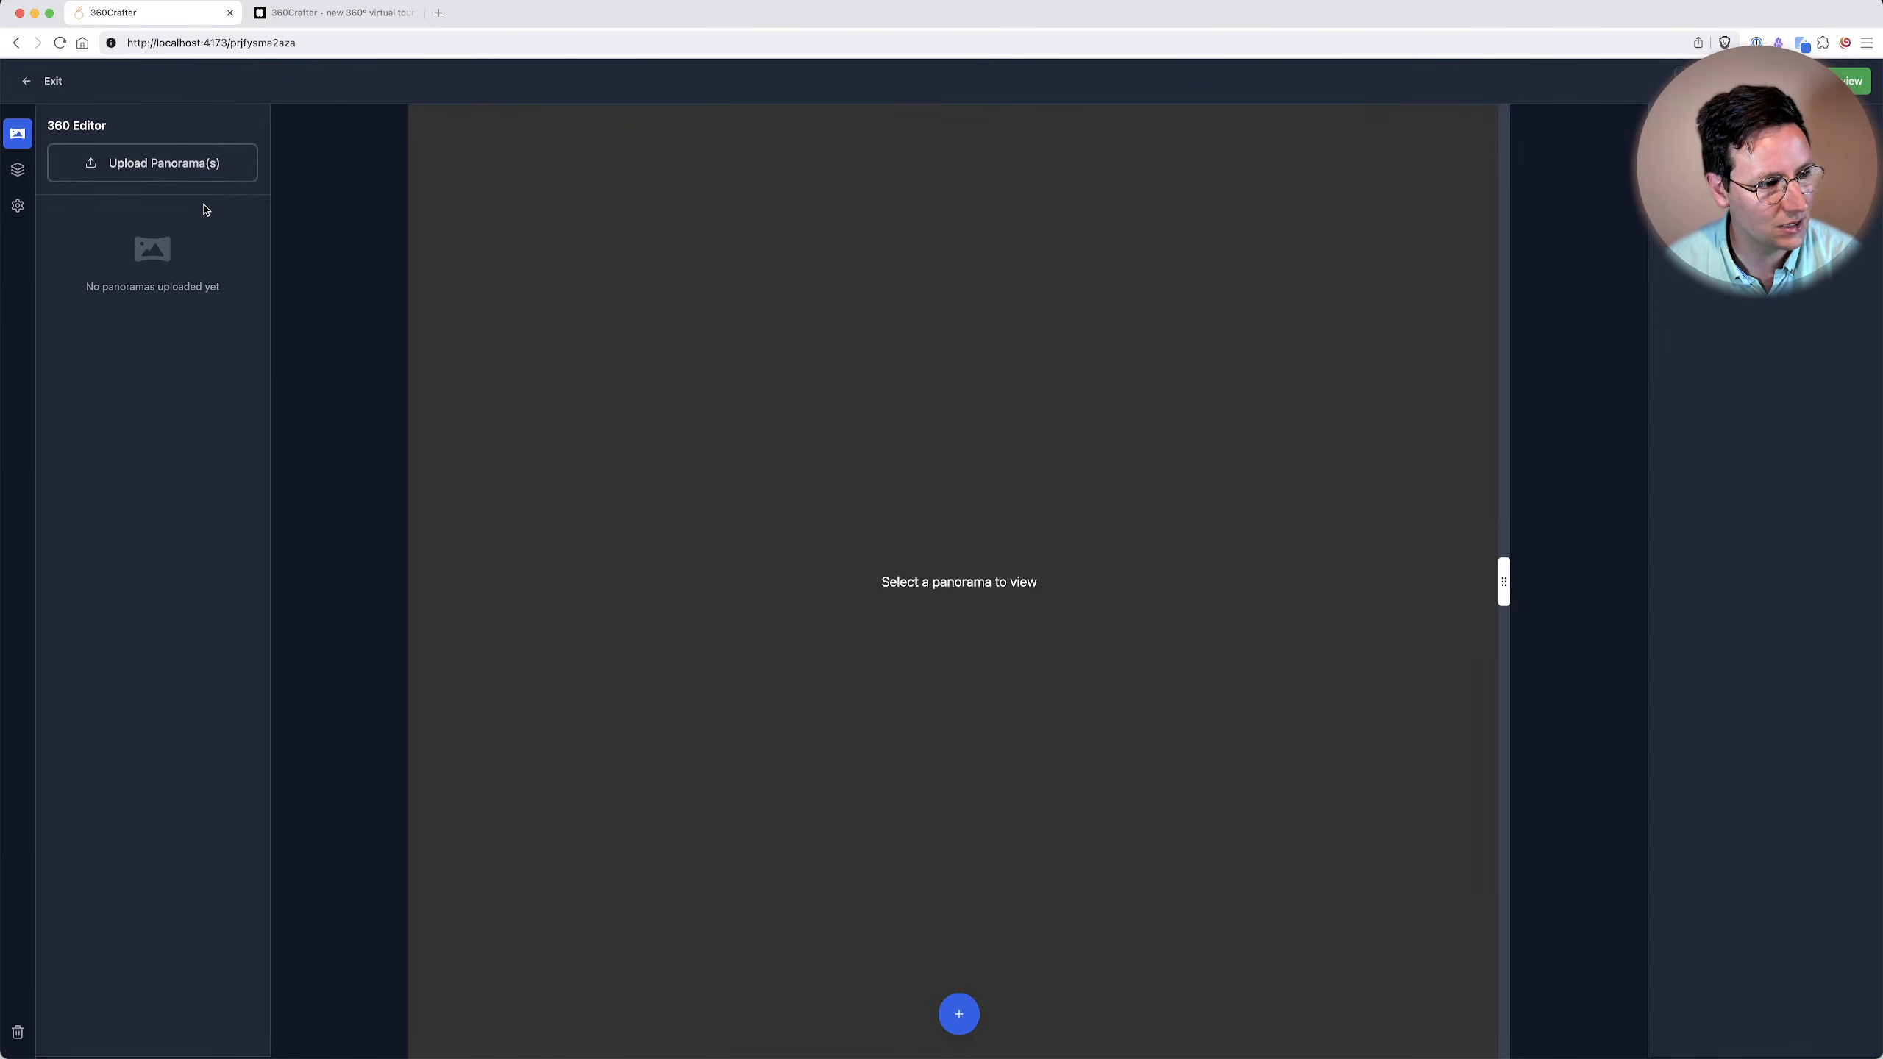
Upload the three panorama files from Finder to the project, storing them as Compressed Only.
mouse_move(723, 1056)
left_click(609, 1018)
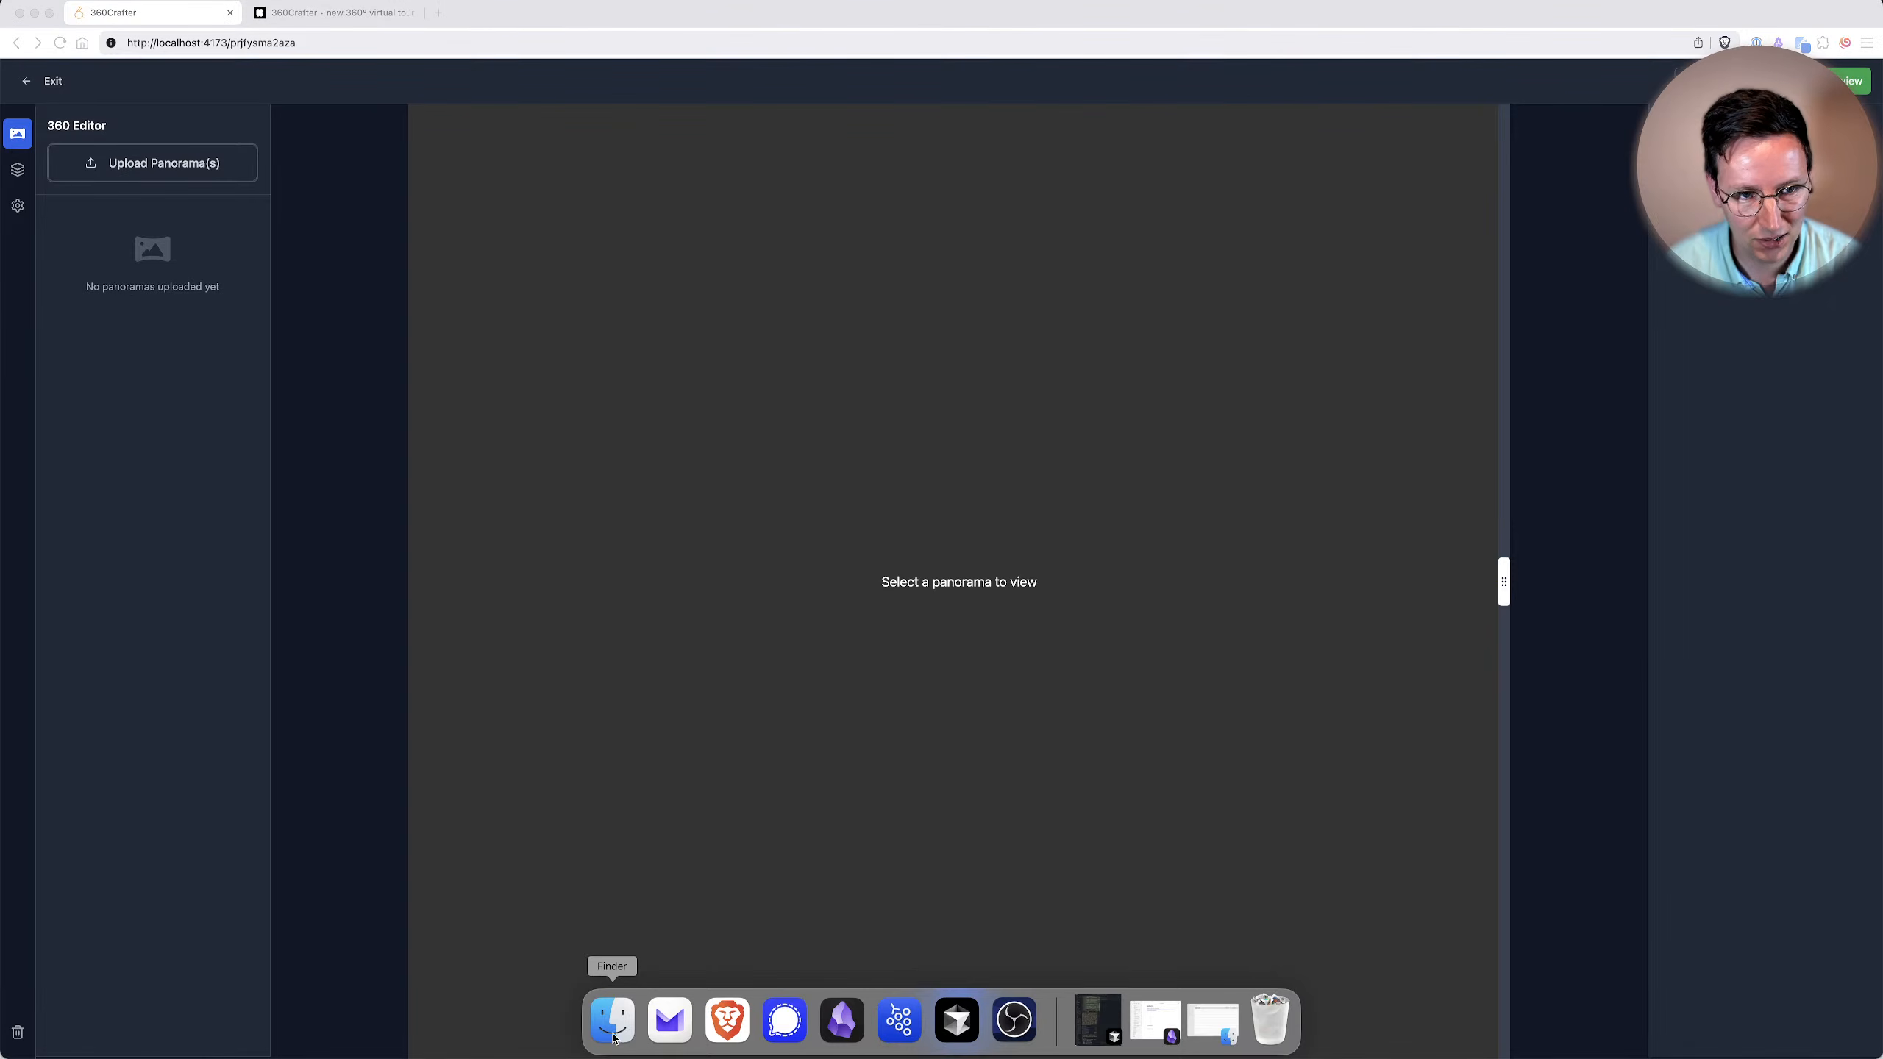
left_click_drag(377, 167, 142, 141)
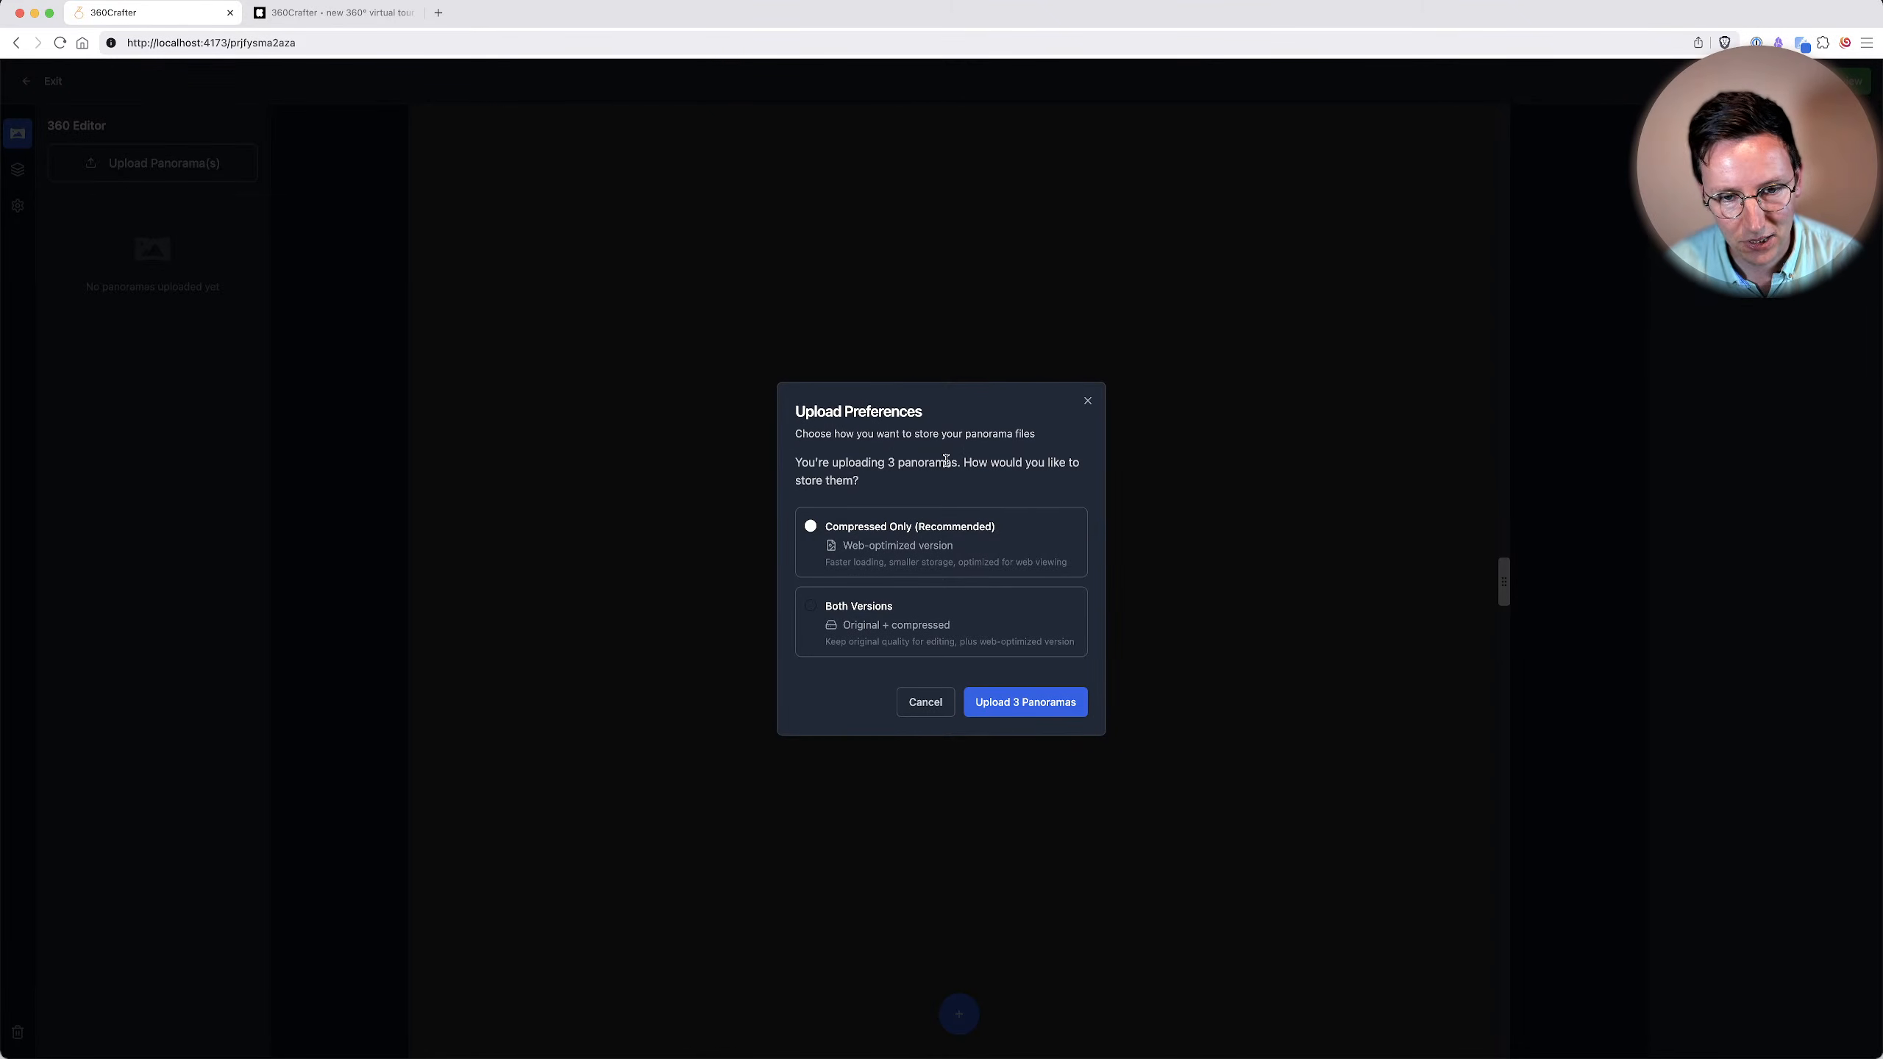
left_click(1010, 703)
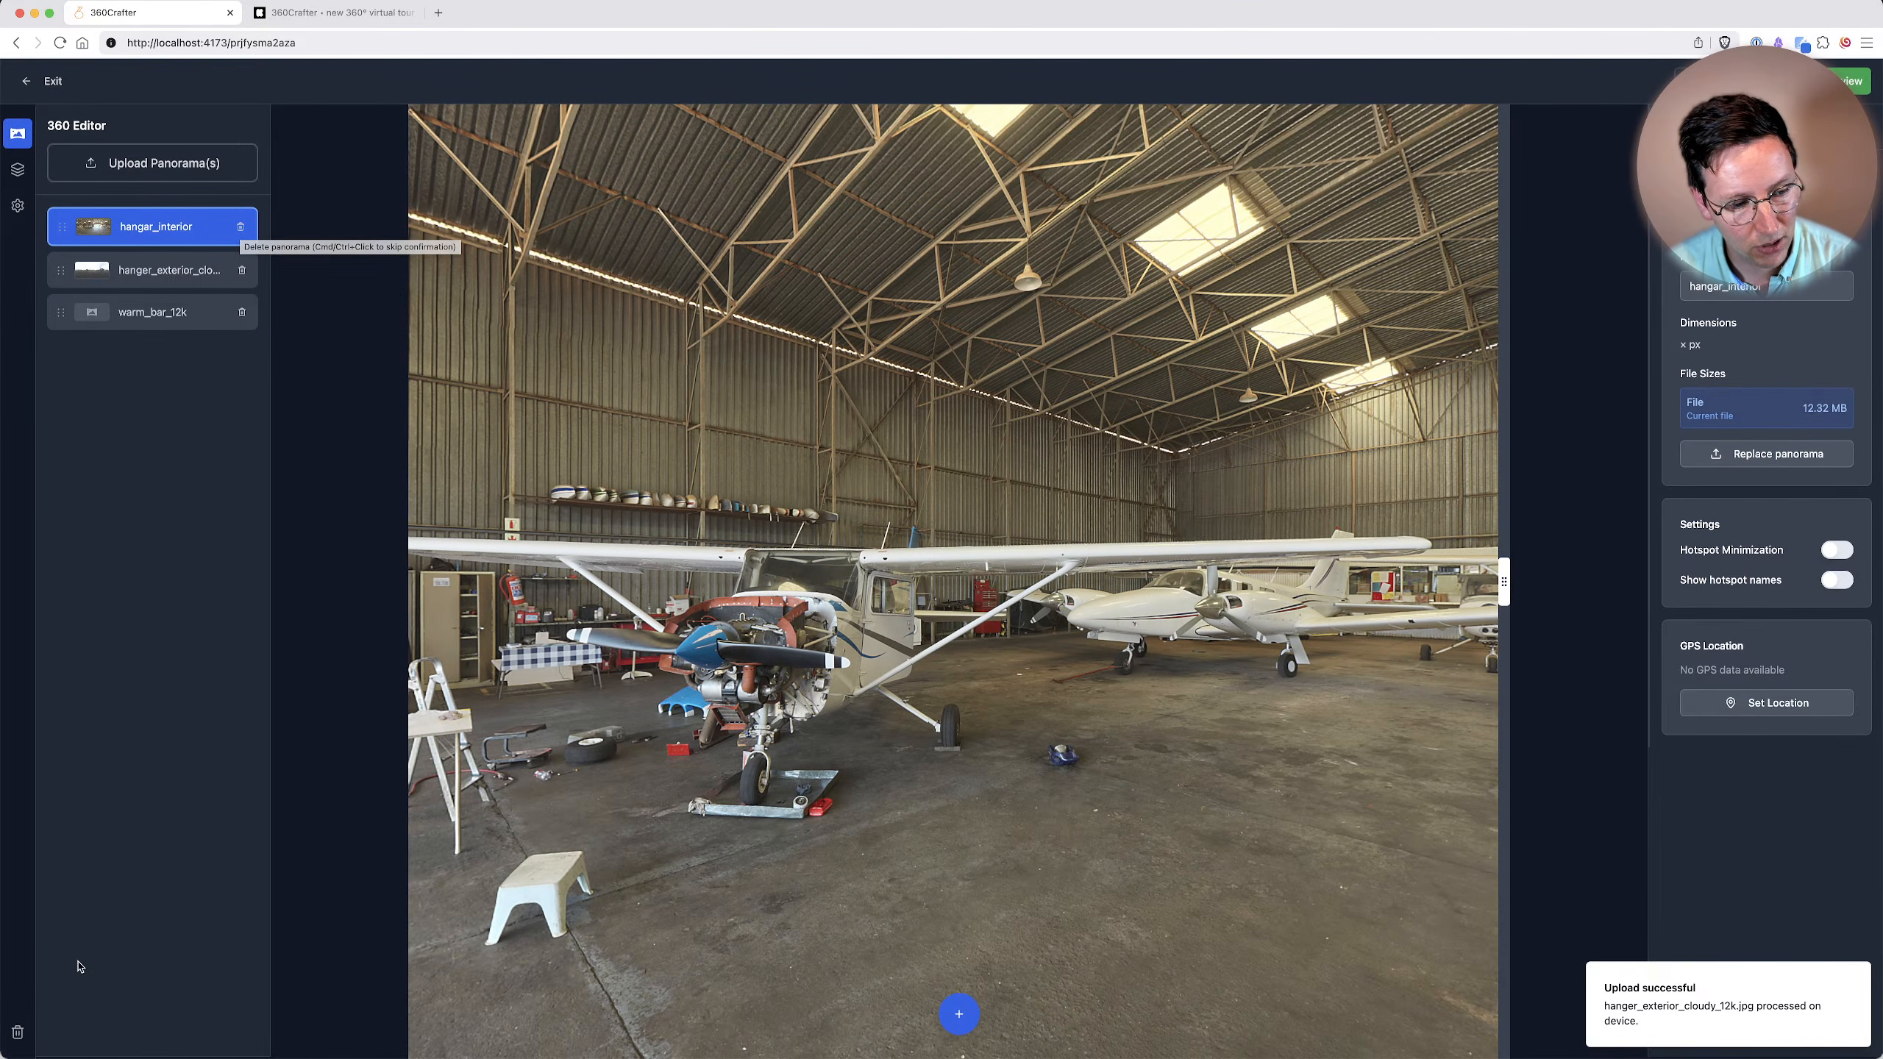
Check the project's trash page and return to the 360 editor.
left_click(16, 1033)
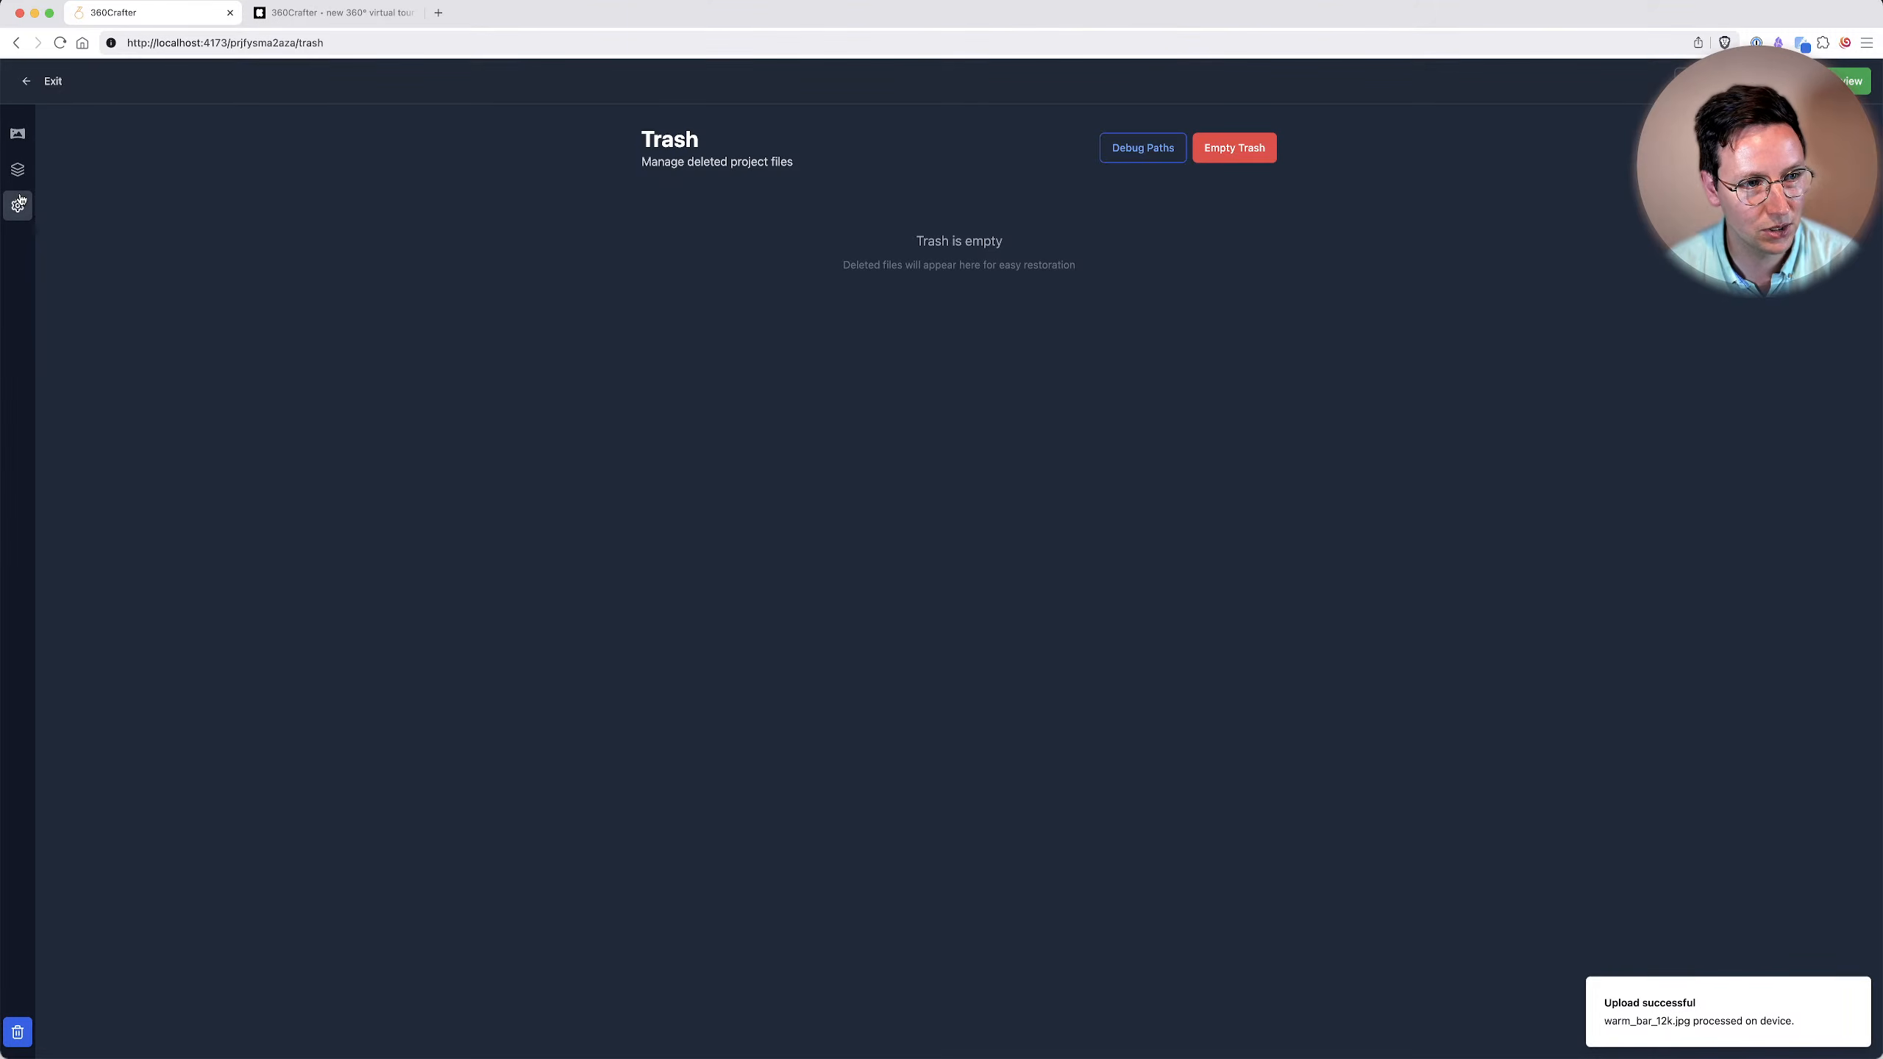
left_click(19, 147)
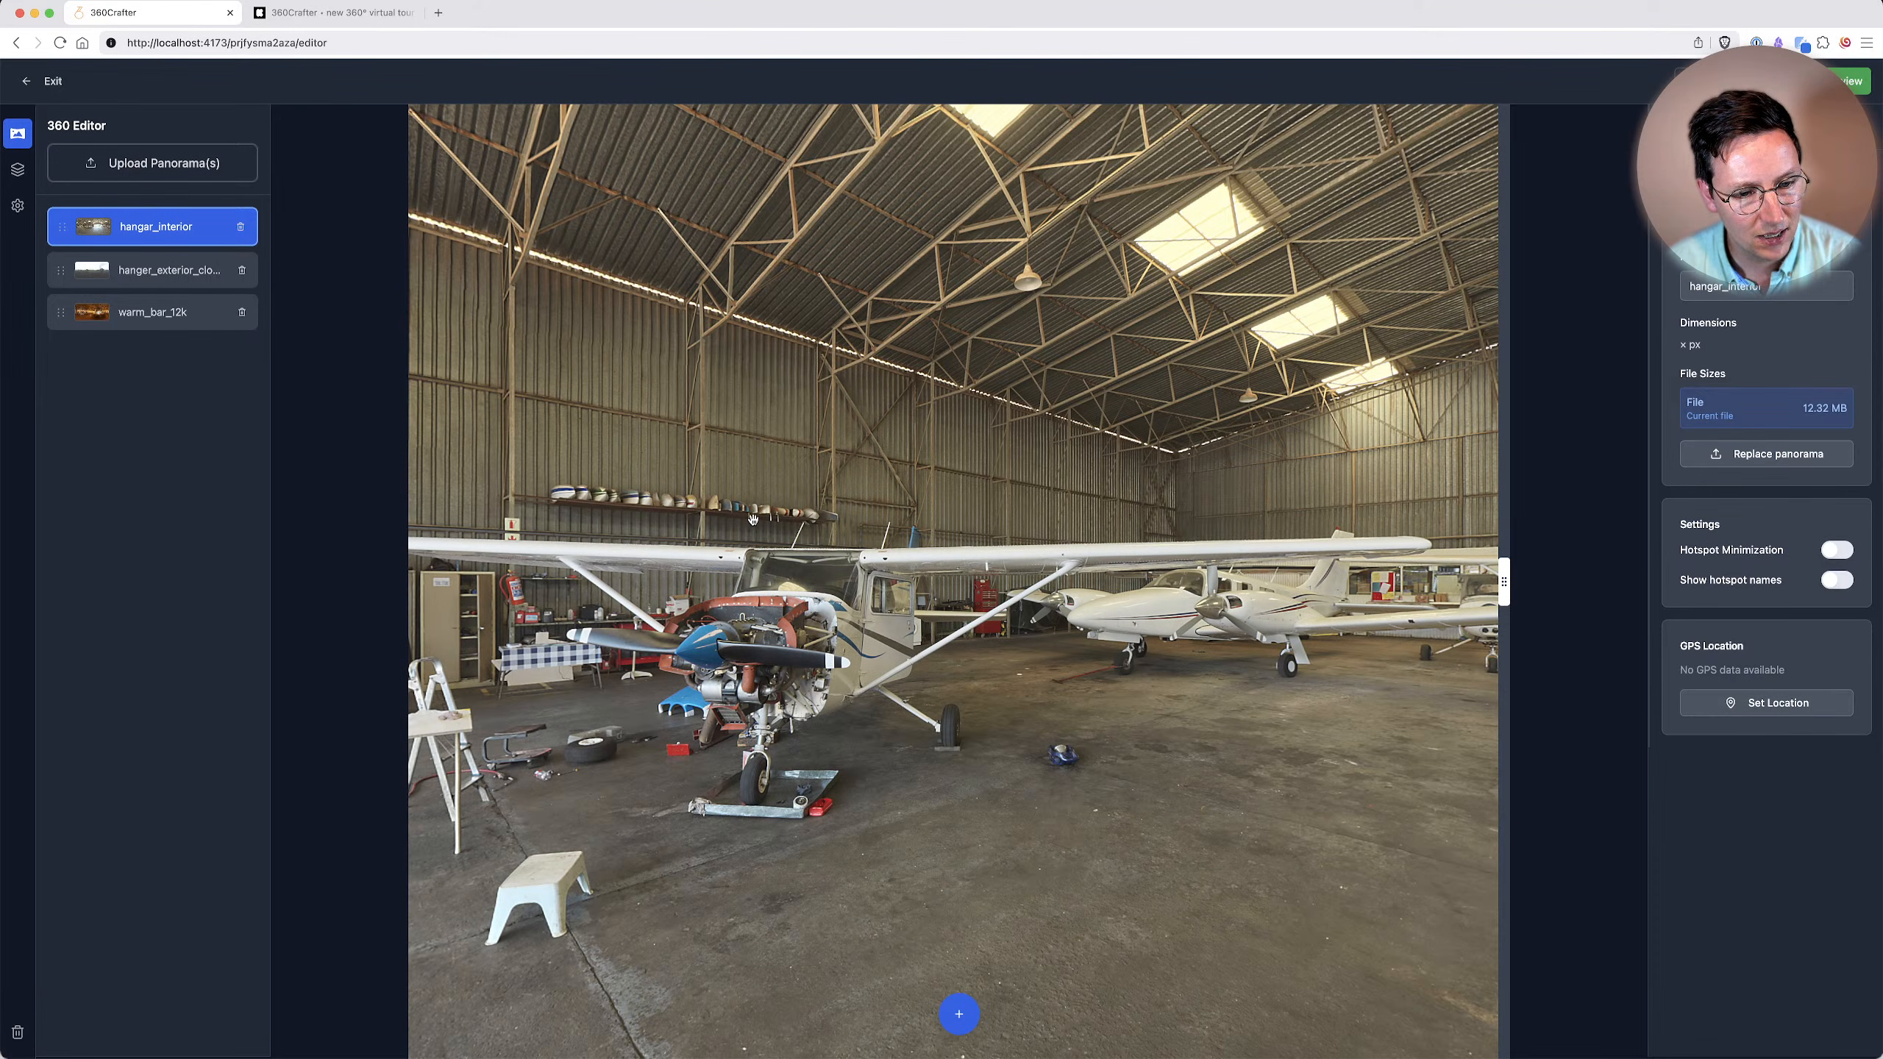
Place a hotspot on the nose of the white twin-engine plane in the hangar_interior panorama.
left_click_drag(888, 640, 371, 287)
left_click_drag(982, 836, 667, 764)
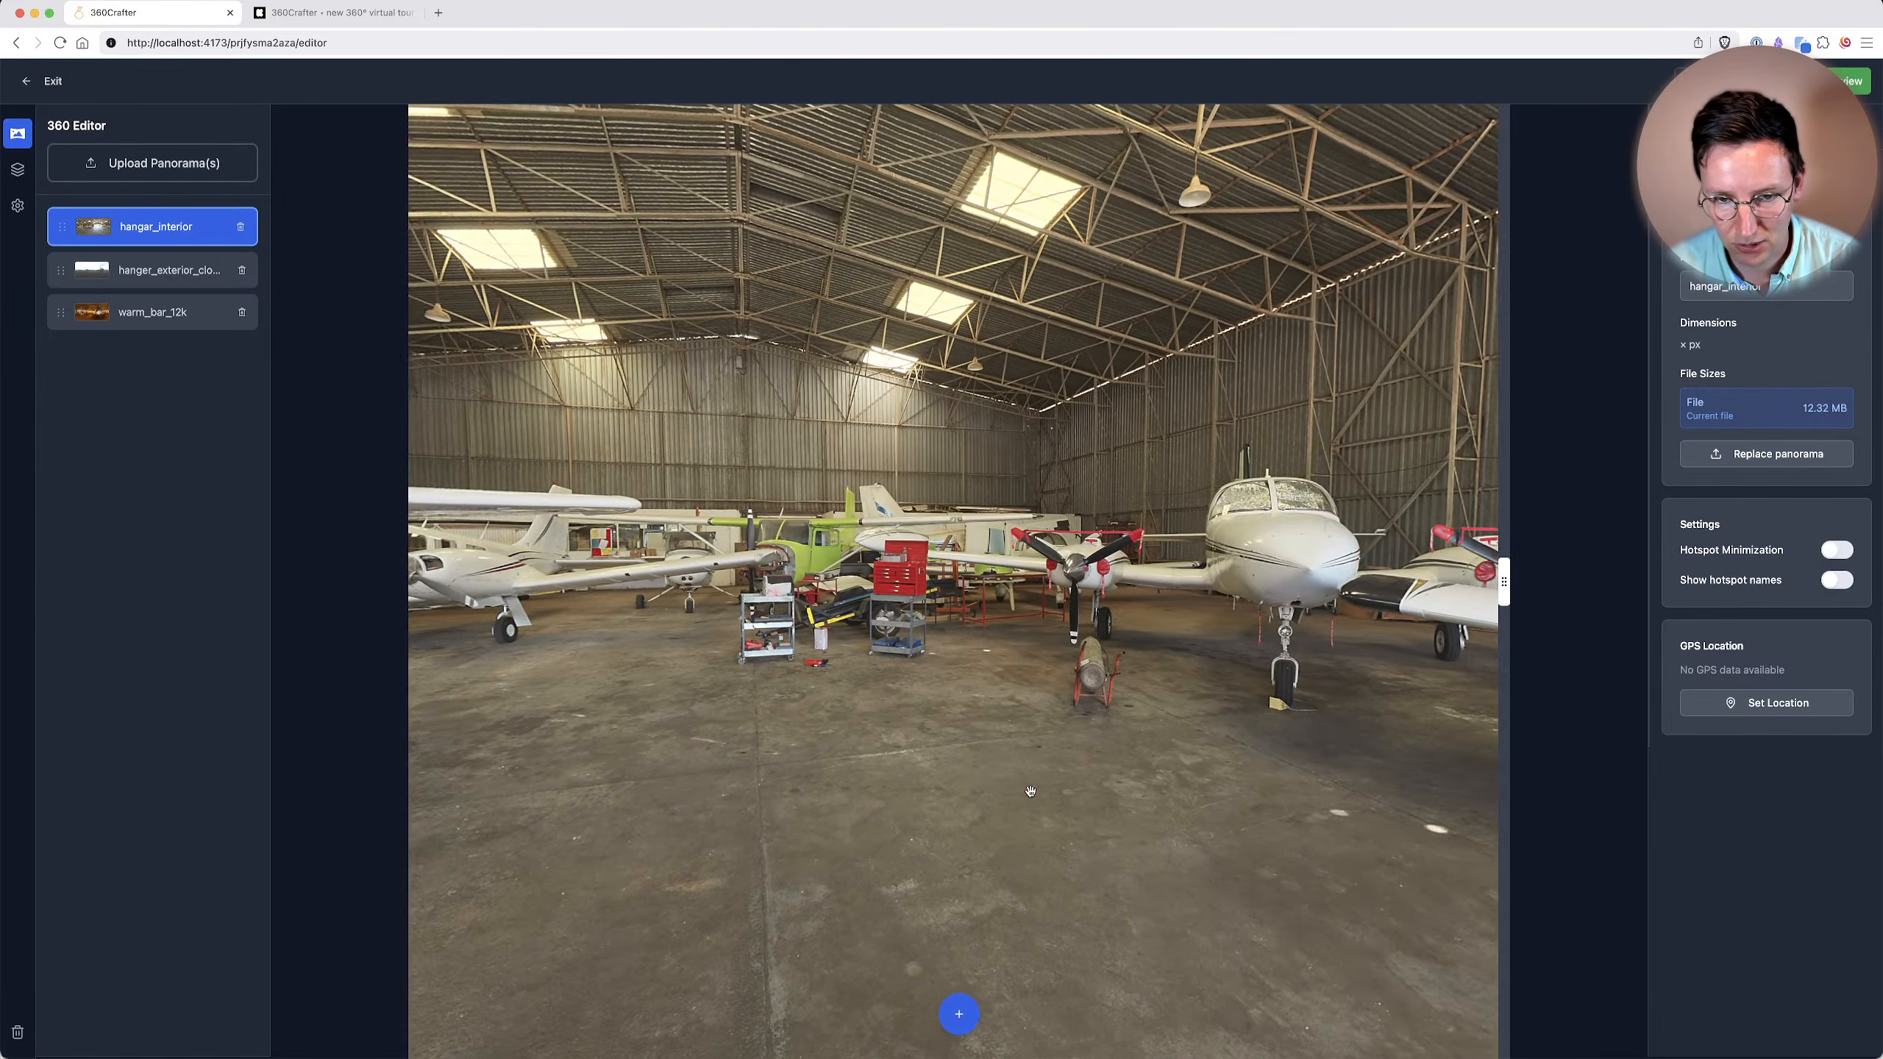
left_click(959, 1016)
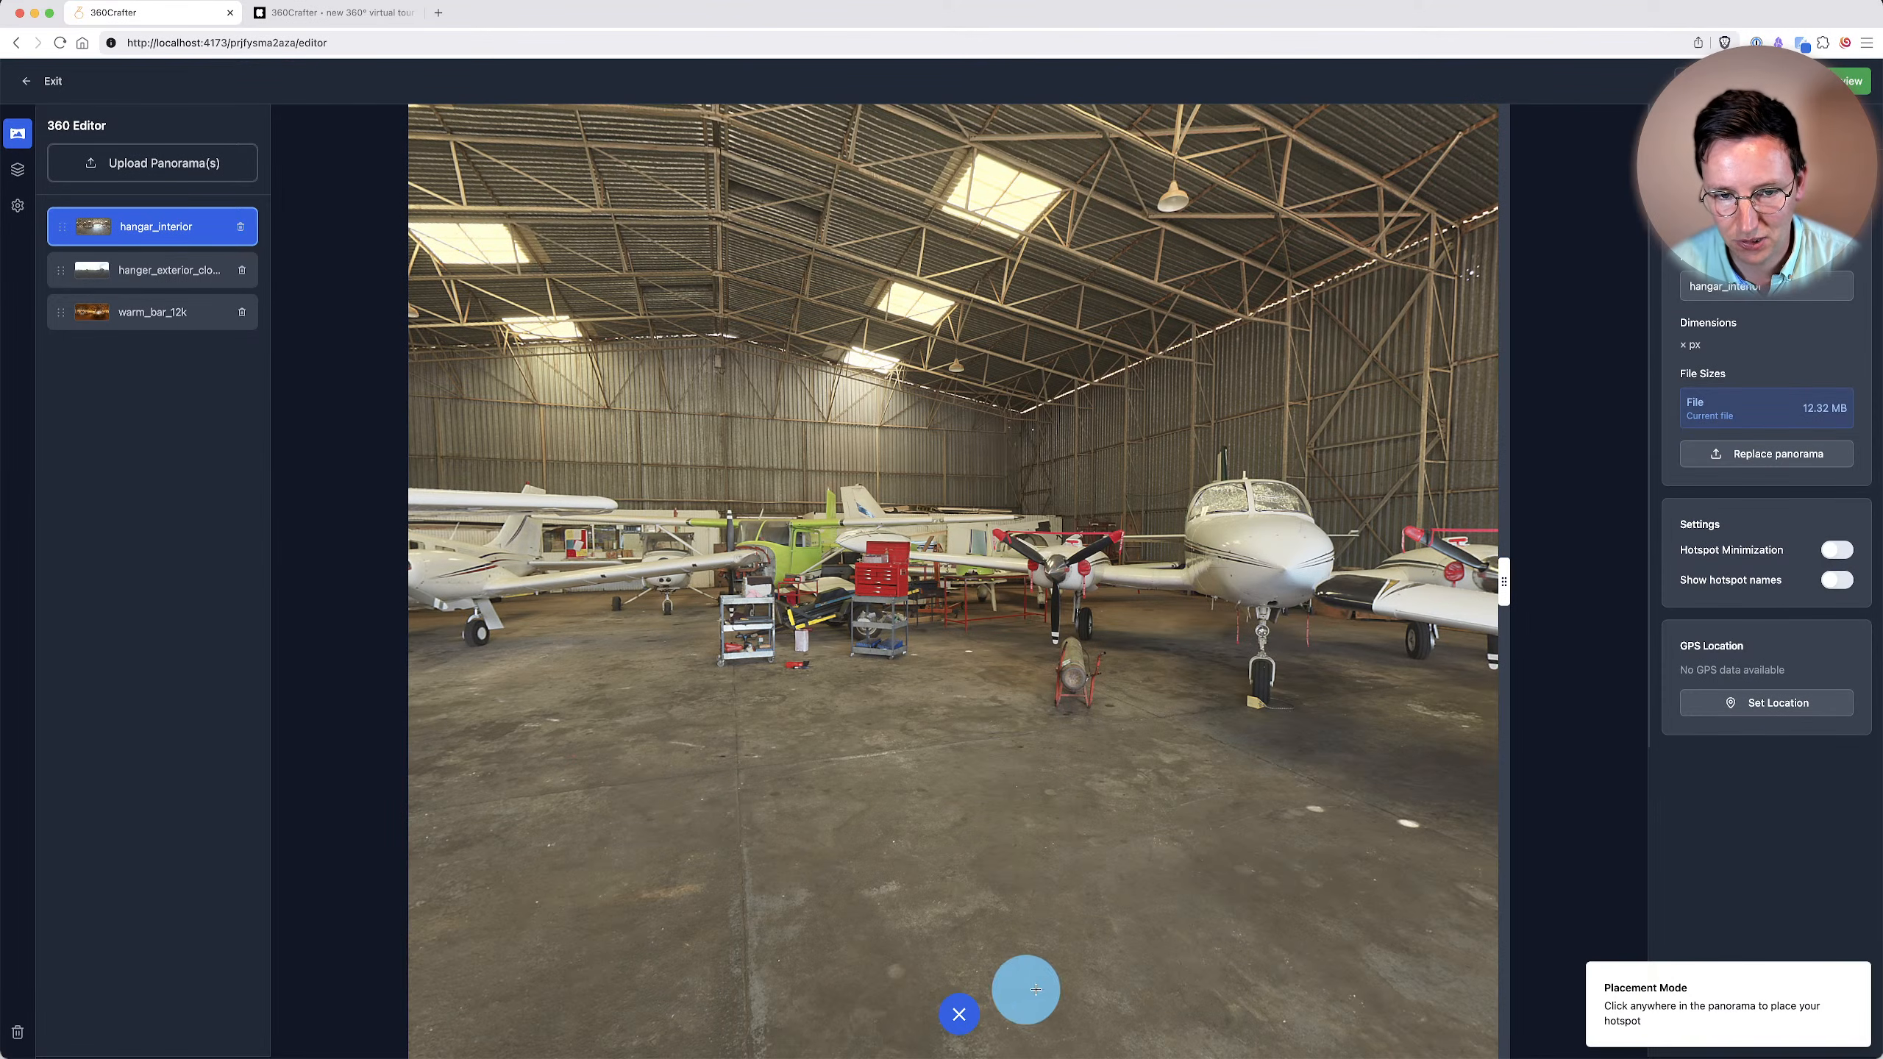
left_click(1269, 564)
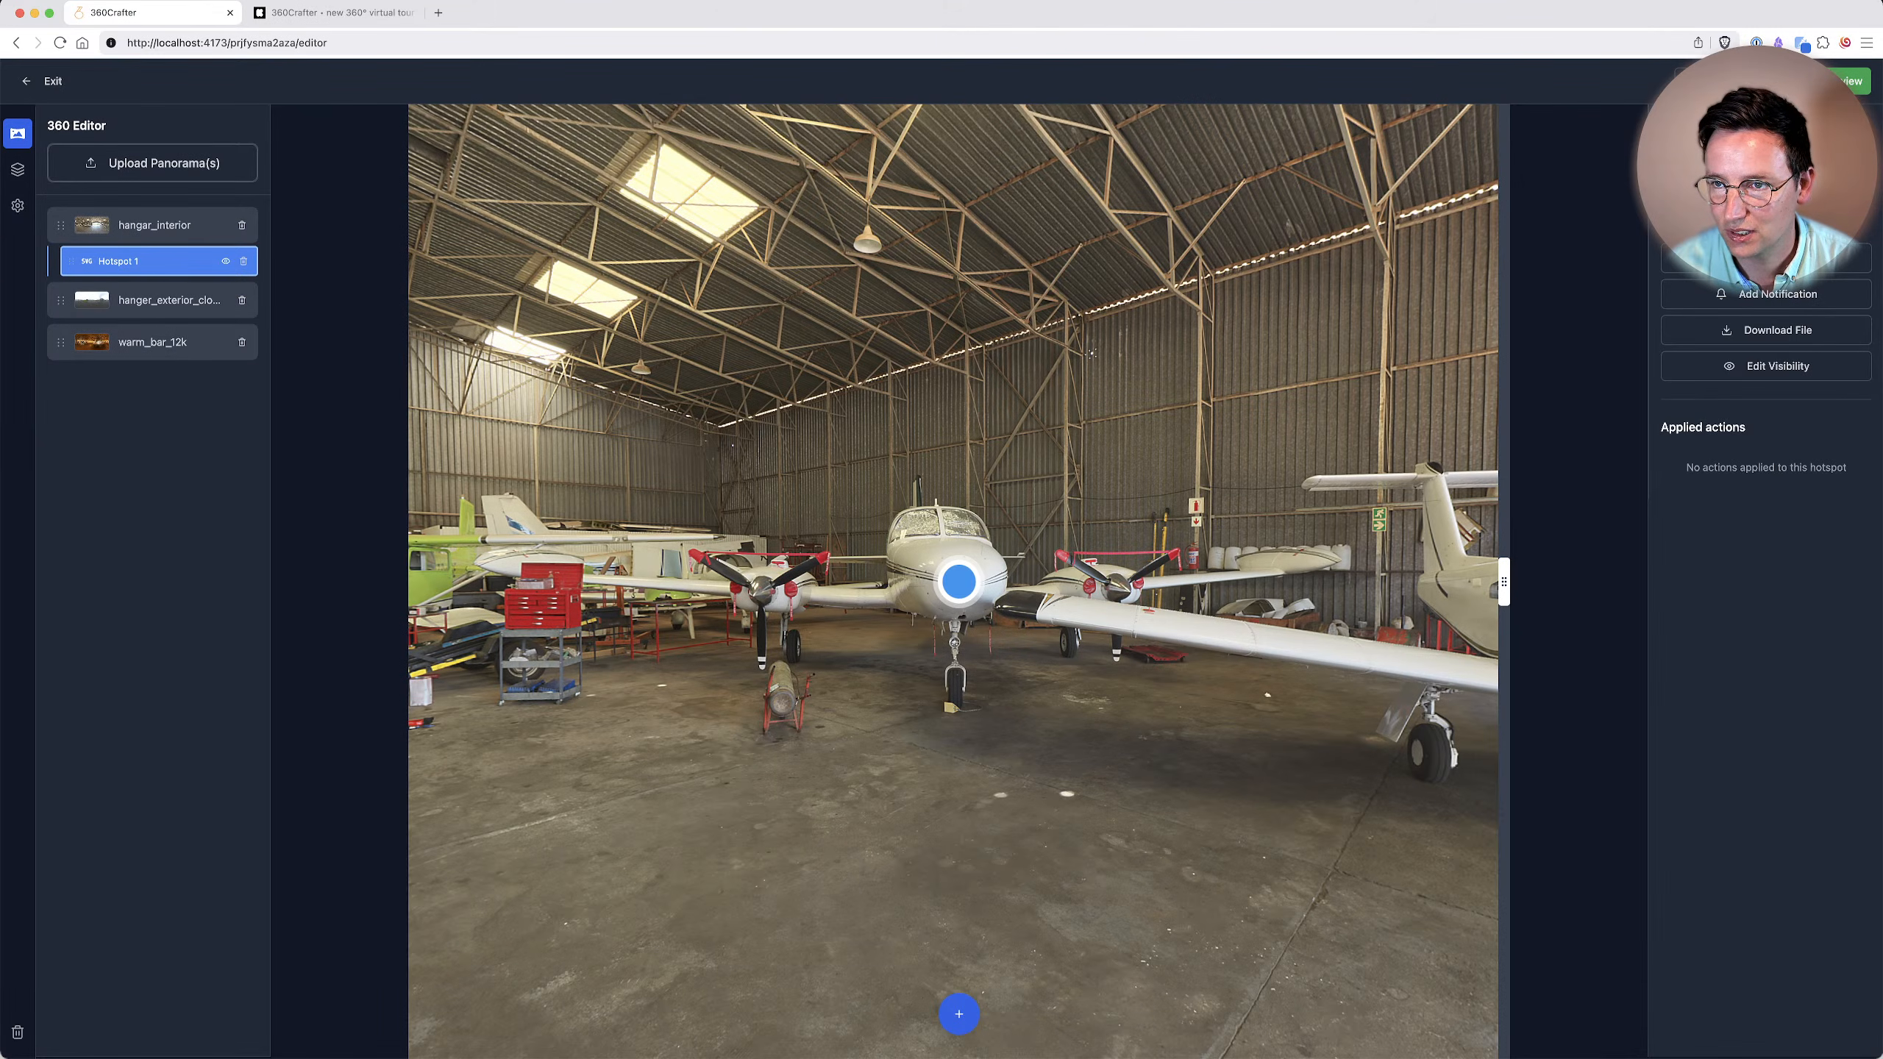
Style the plane hotspot with the red background color #dc043d and a shopping cart icon.
left_click(1714, 135)
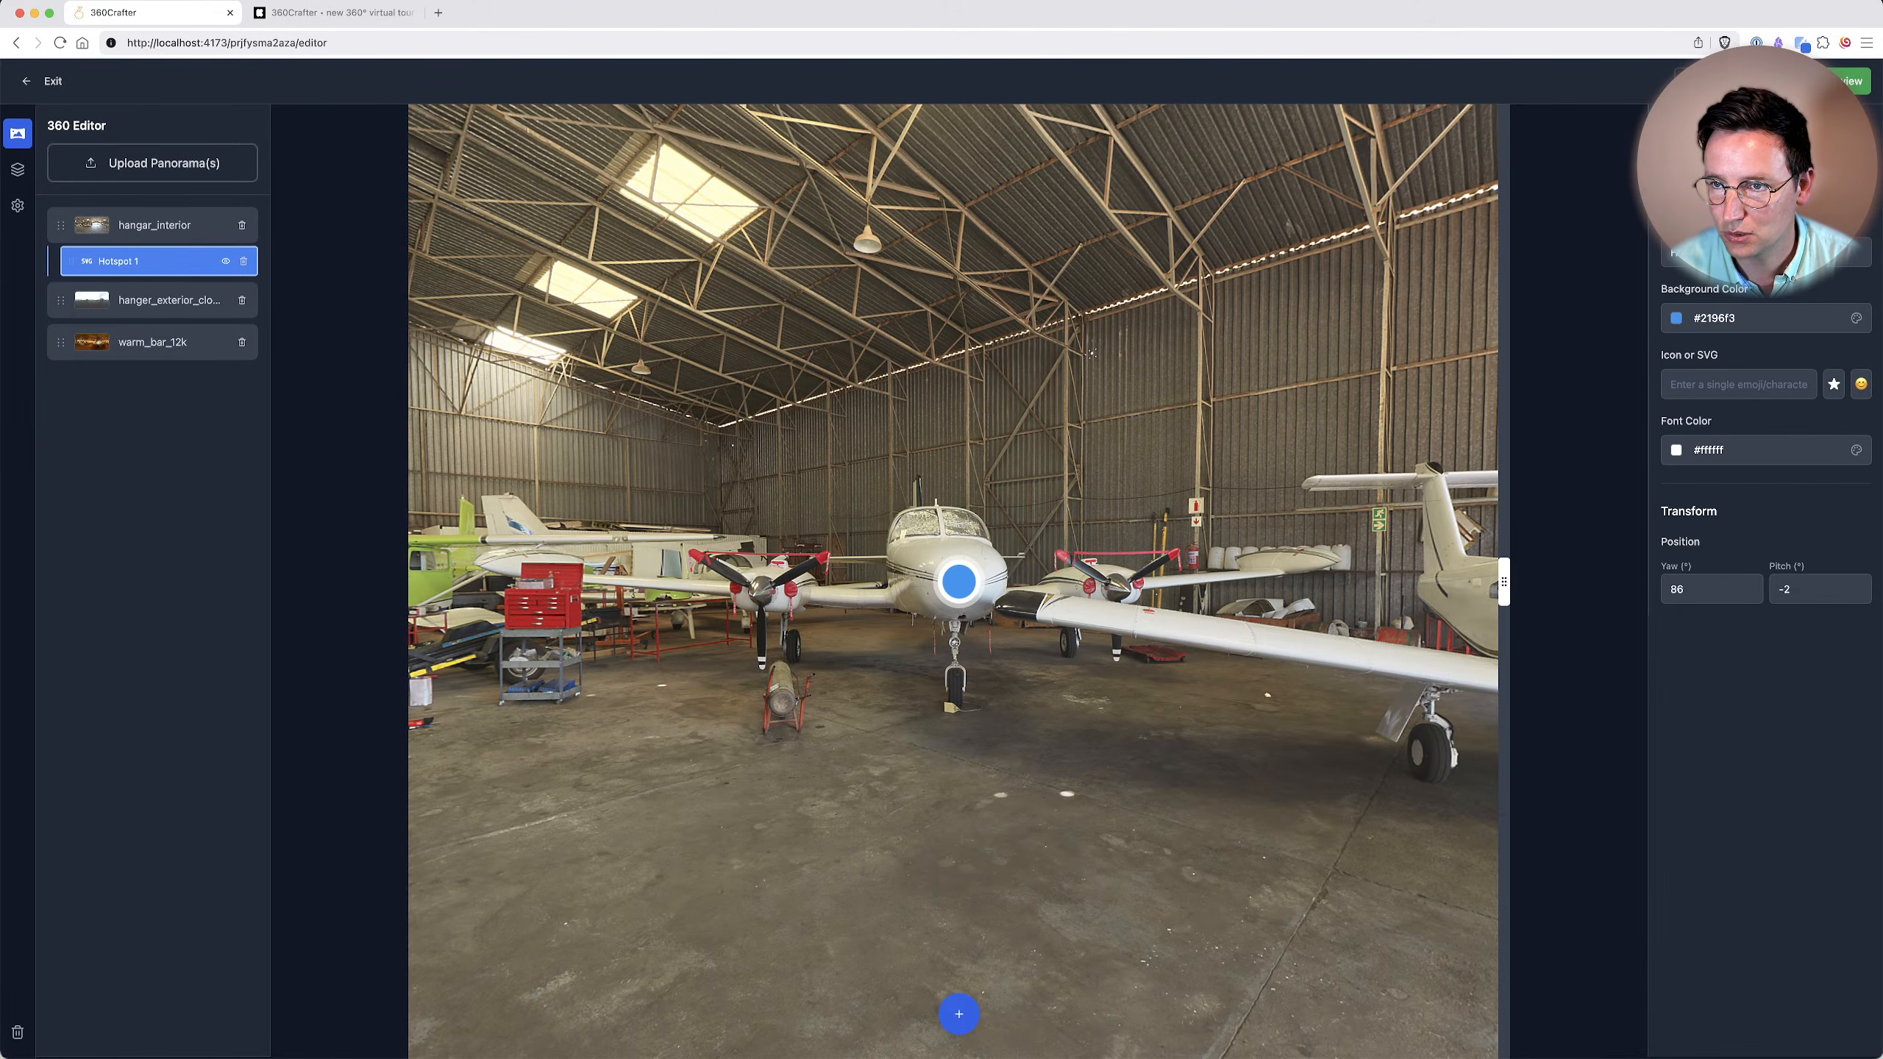
left_click(1702, 325)
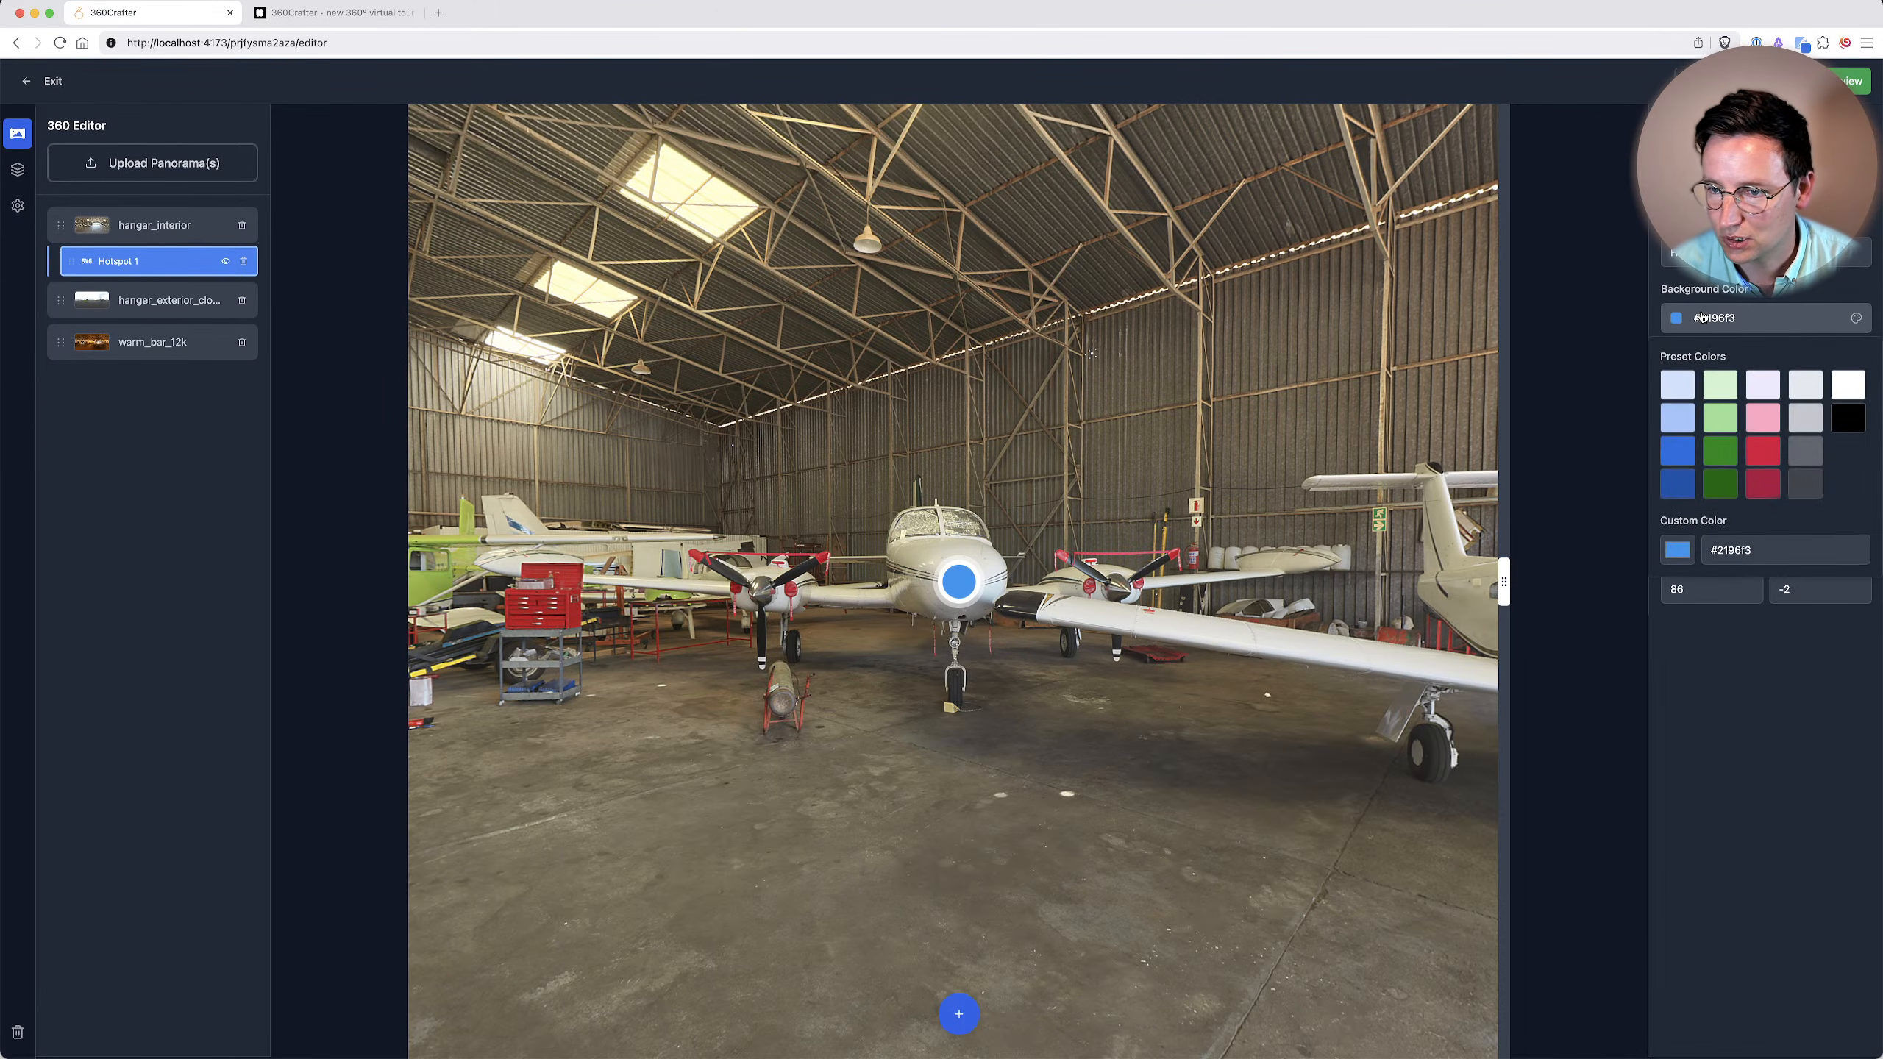
left_click(1762, 453)
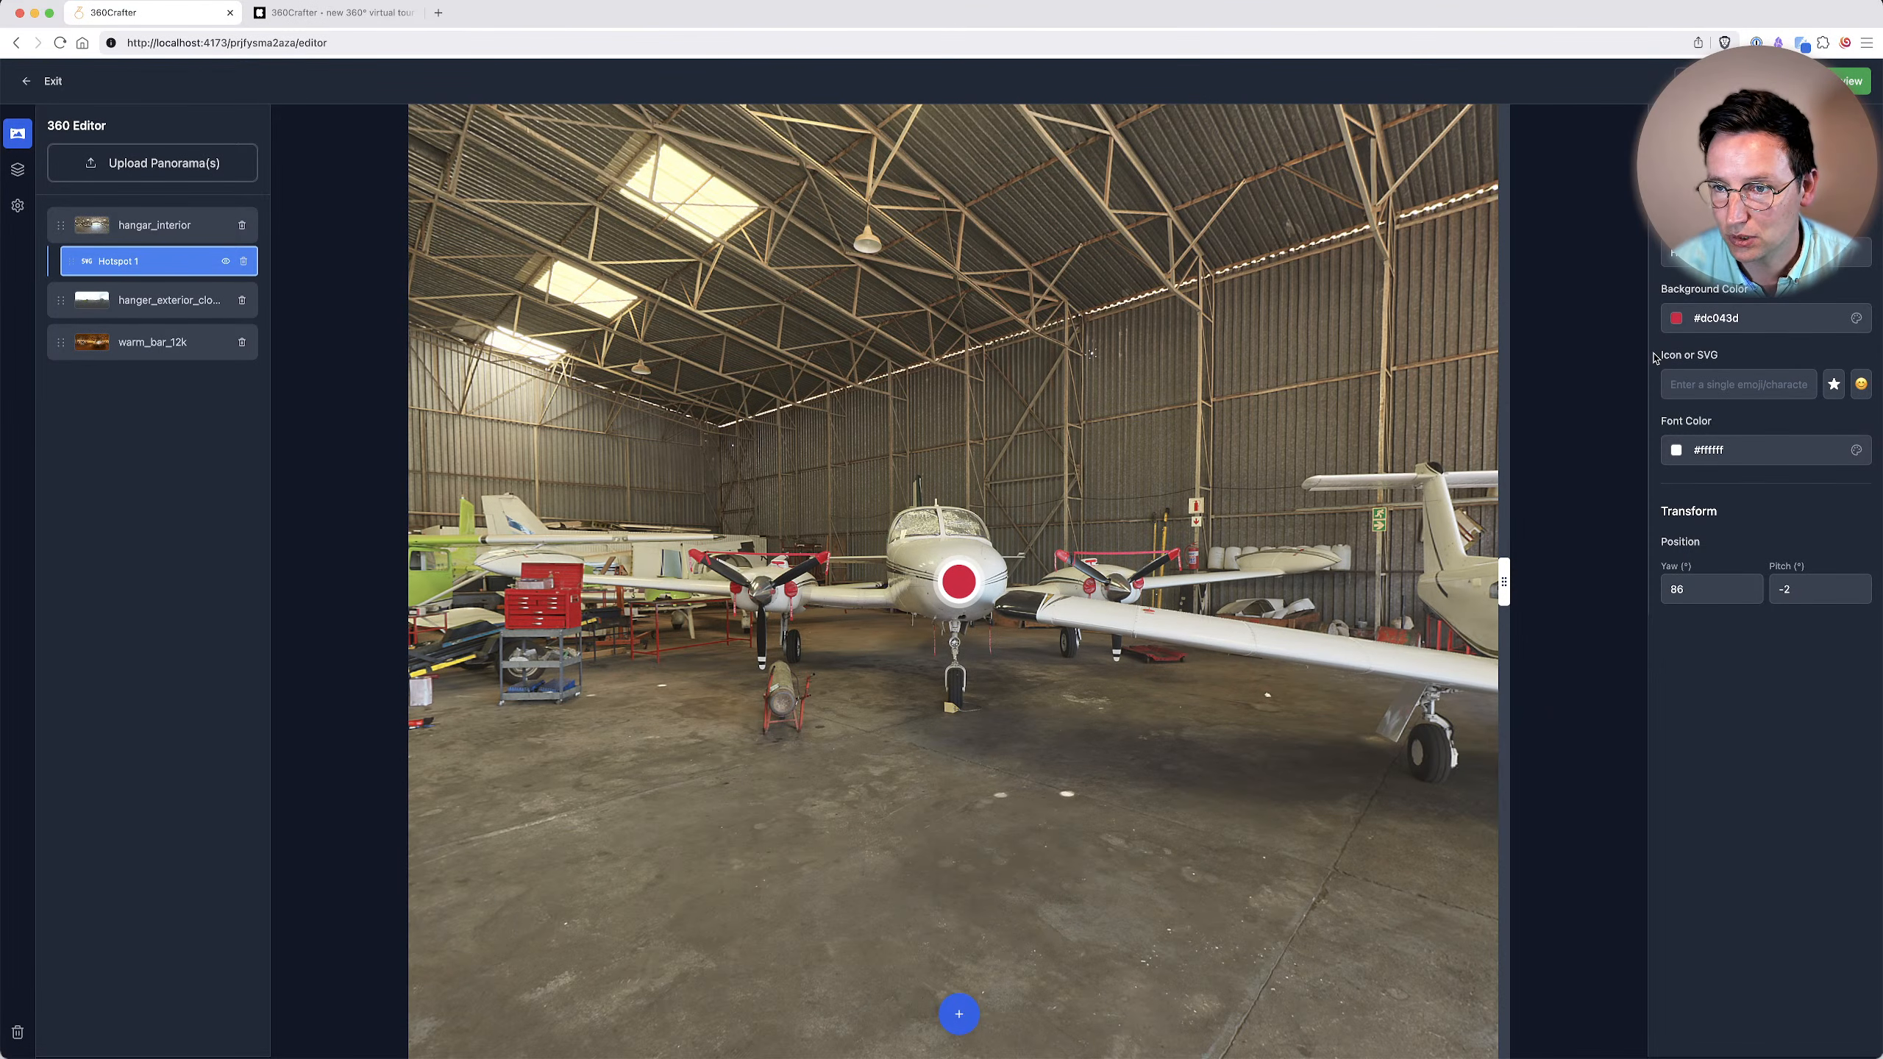
left_click(1833, 383)
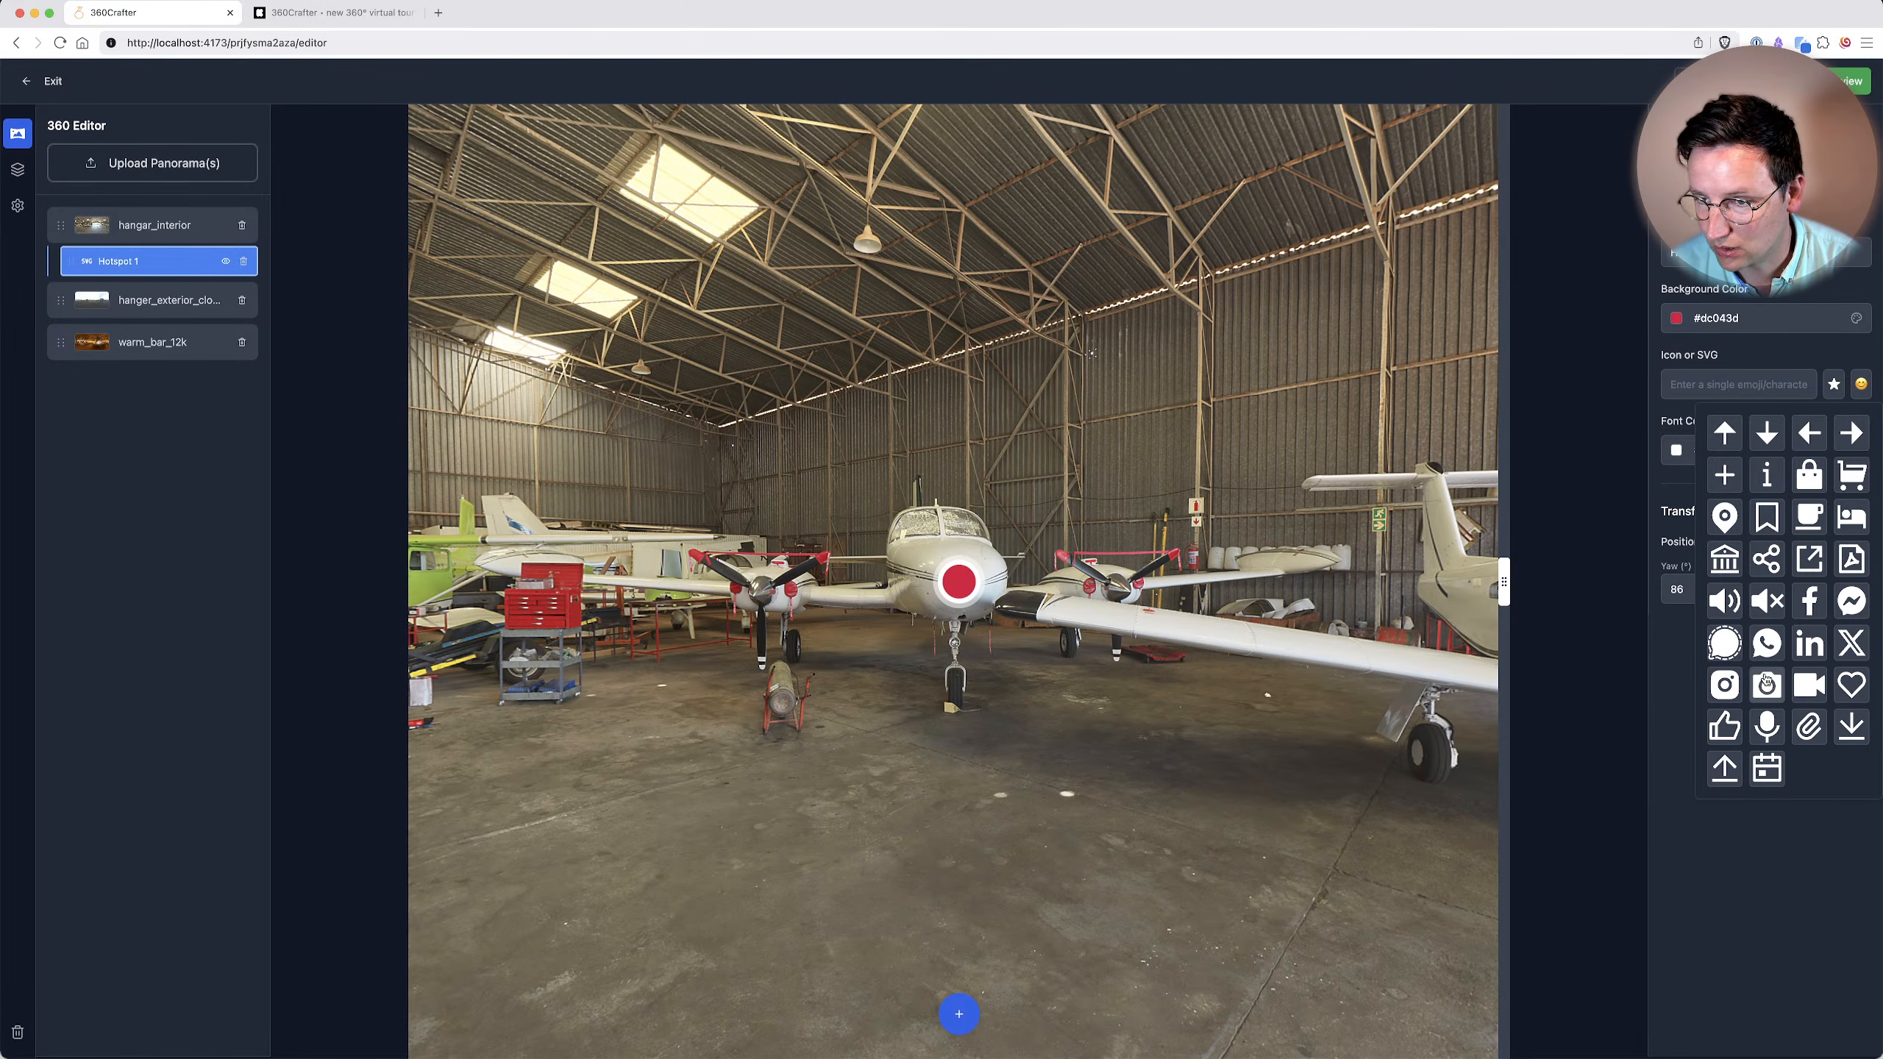
left_click(1851, 475)
left_click_drag(912, 496, 827, 417)
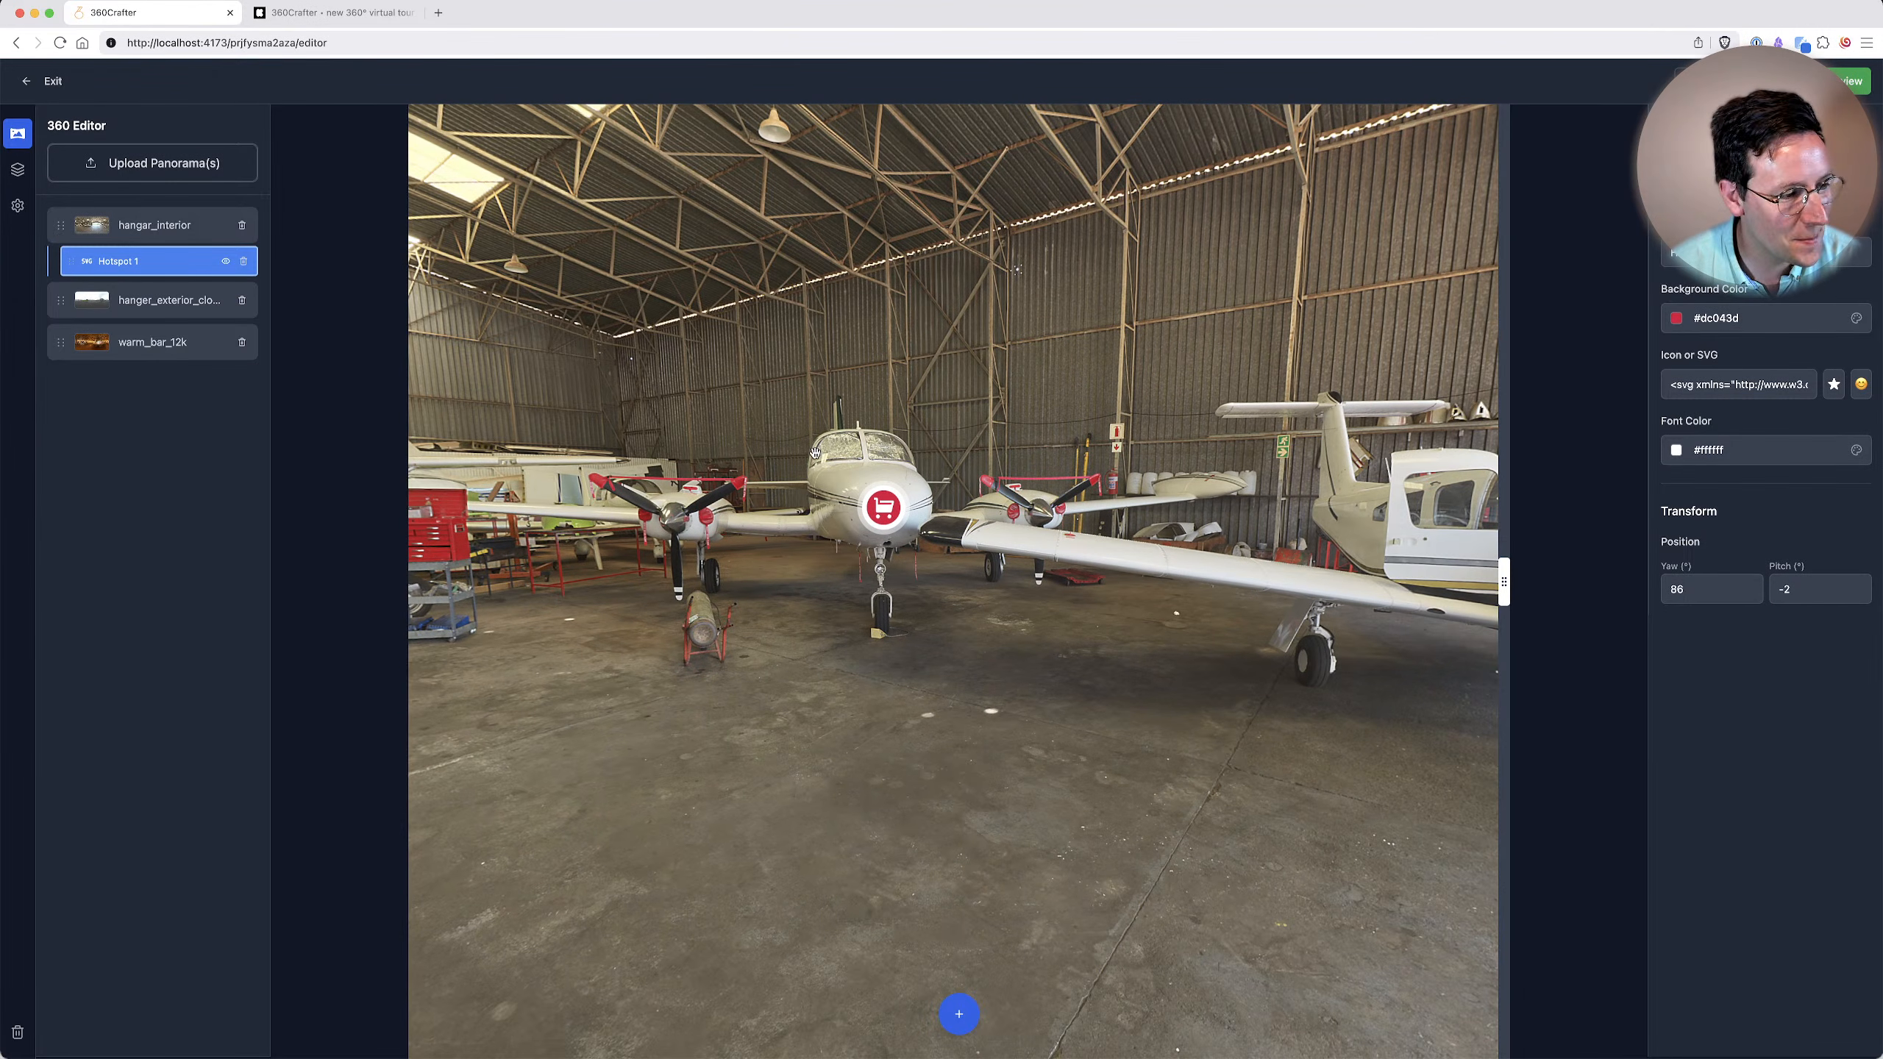
left_click(880, 512)
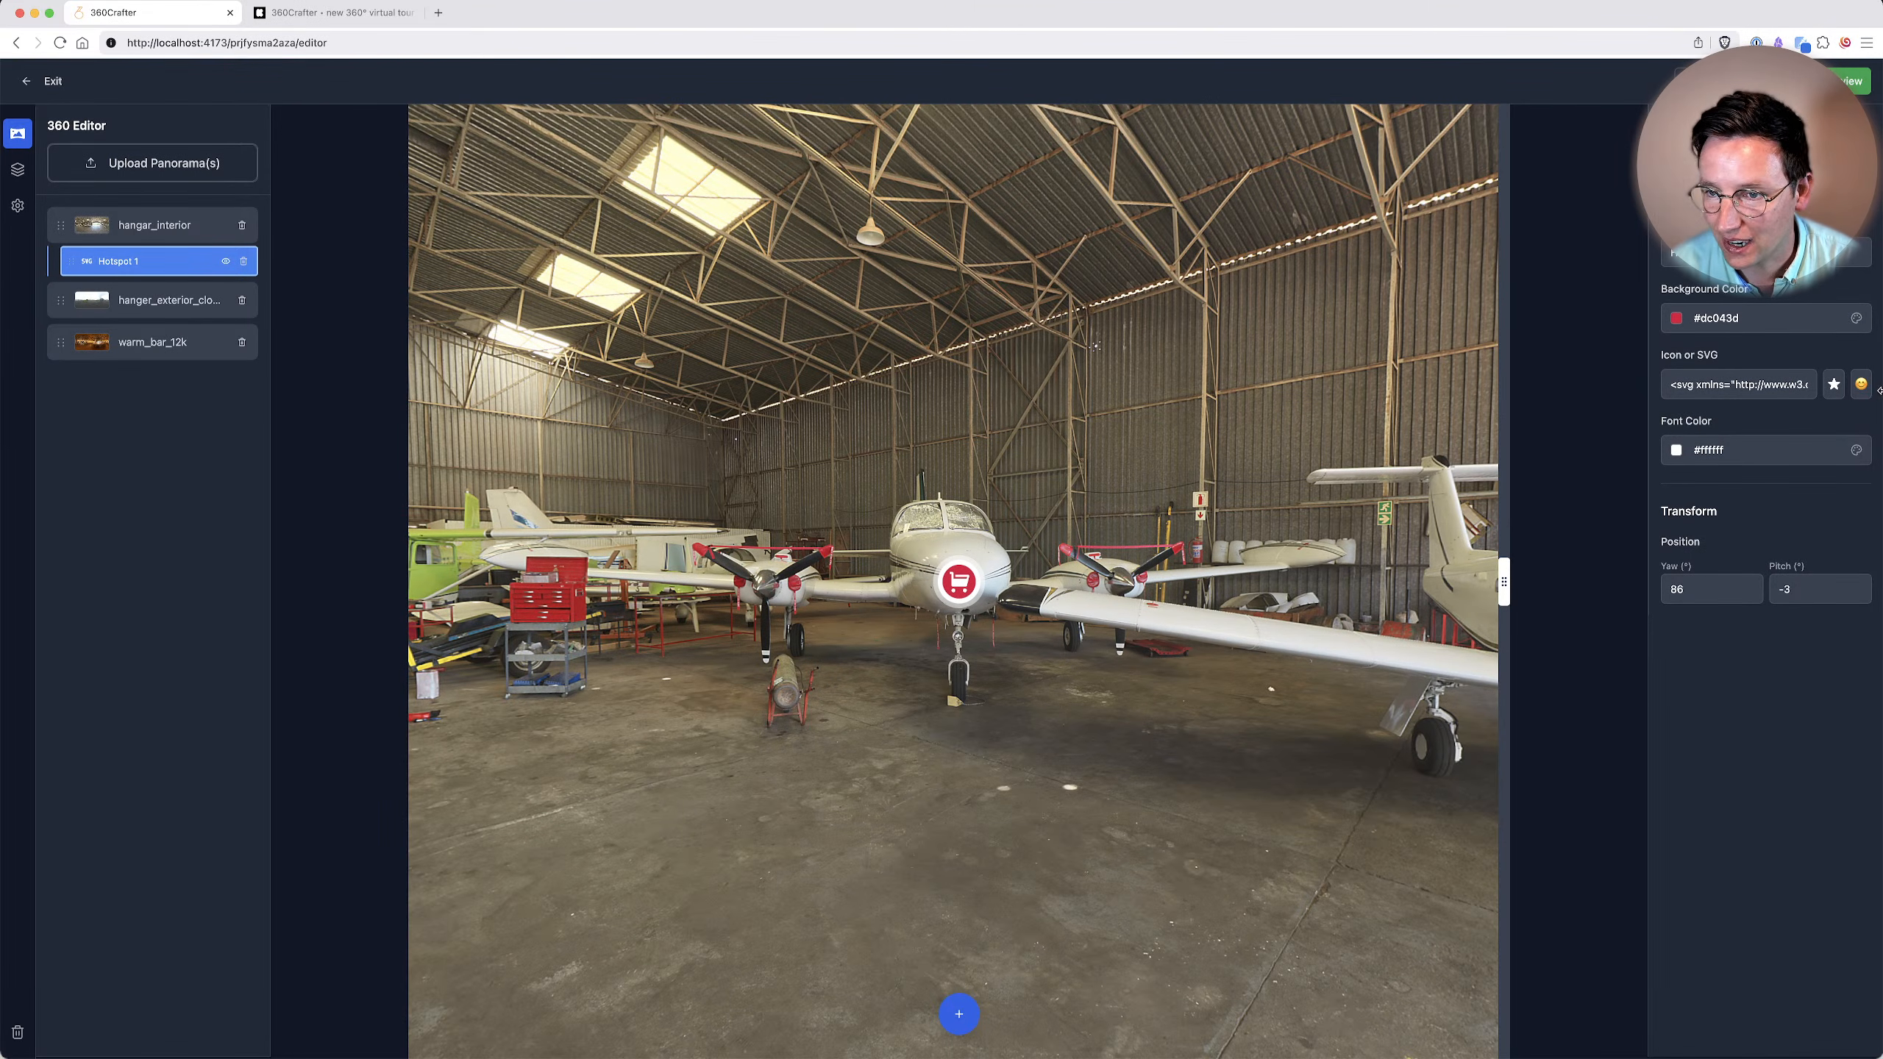
Try the font colors #efeafd, #cff5d1 and #000000 on the hotspot's cart icon, and set it back to white #ffffff.
left_click(1768, 449)
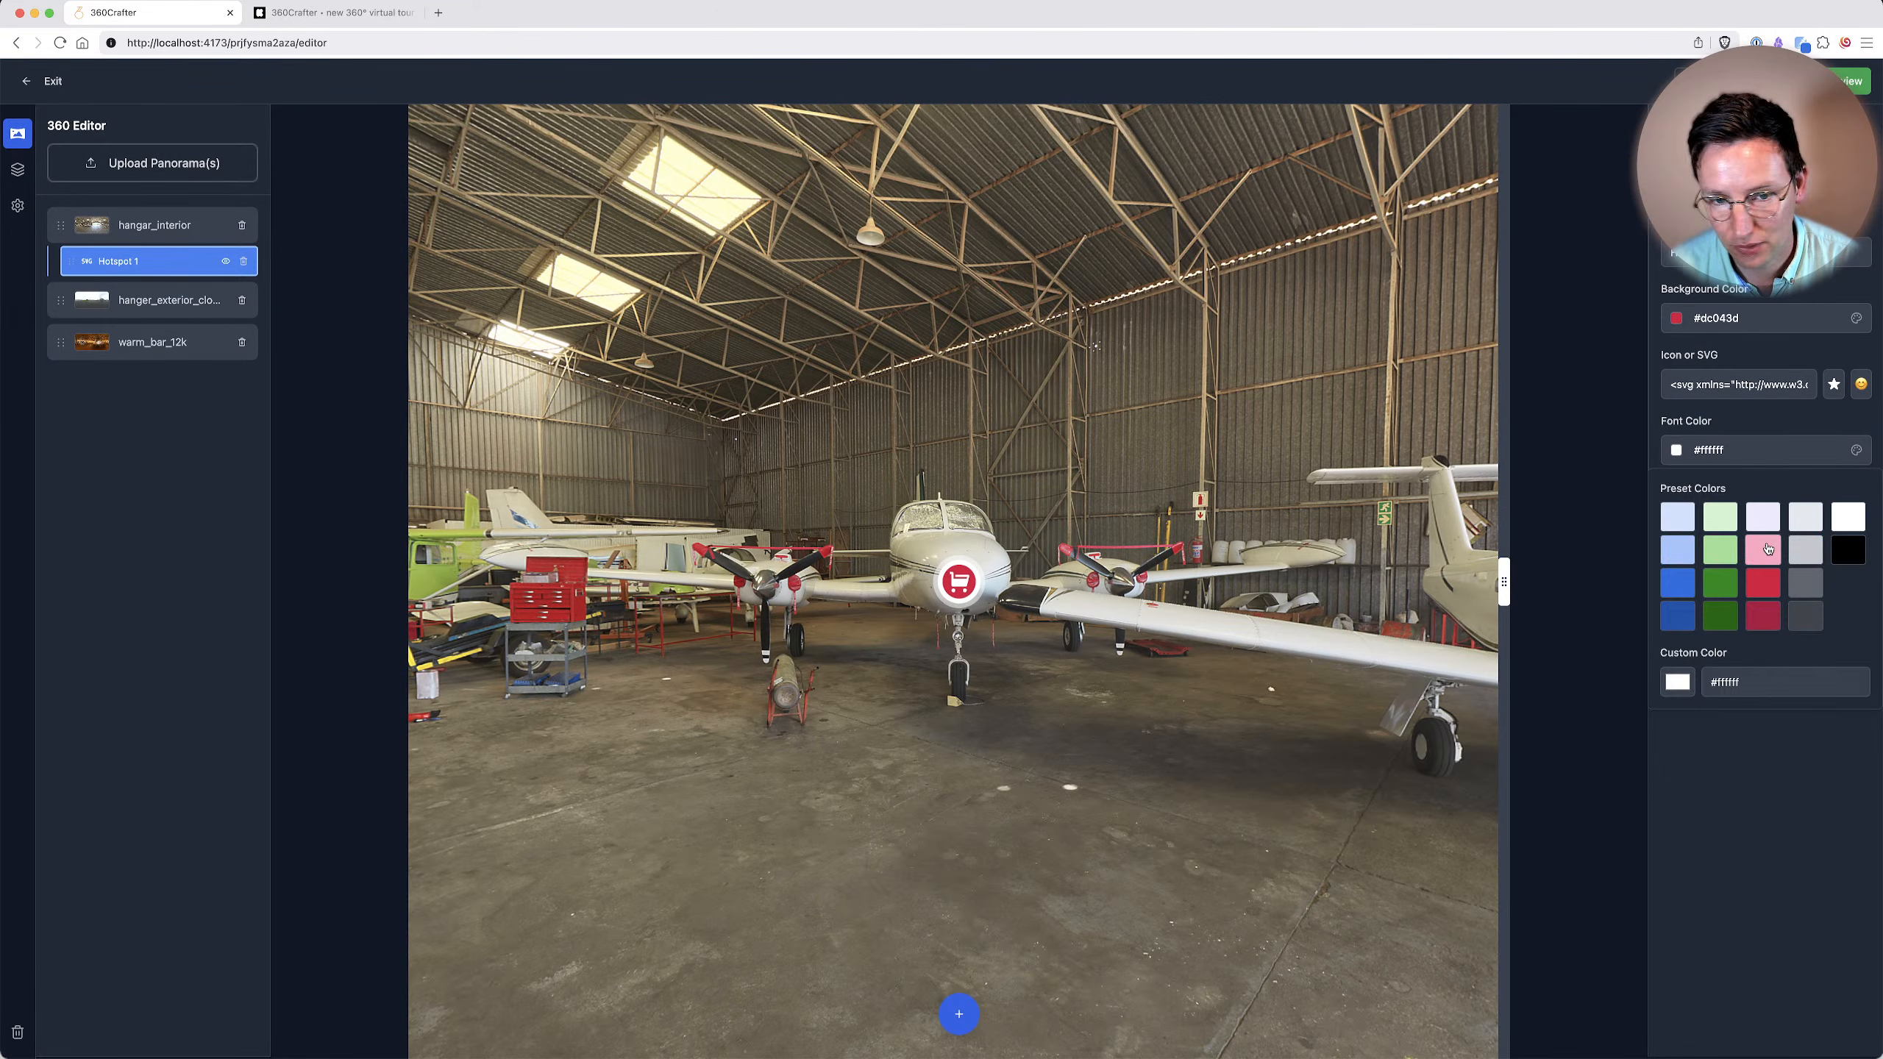
left_click(1768, 548)
left_click(1763, 454)
left_click(1764, 515)
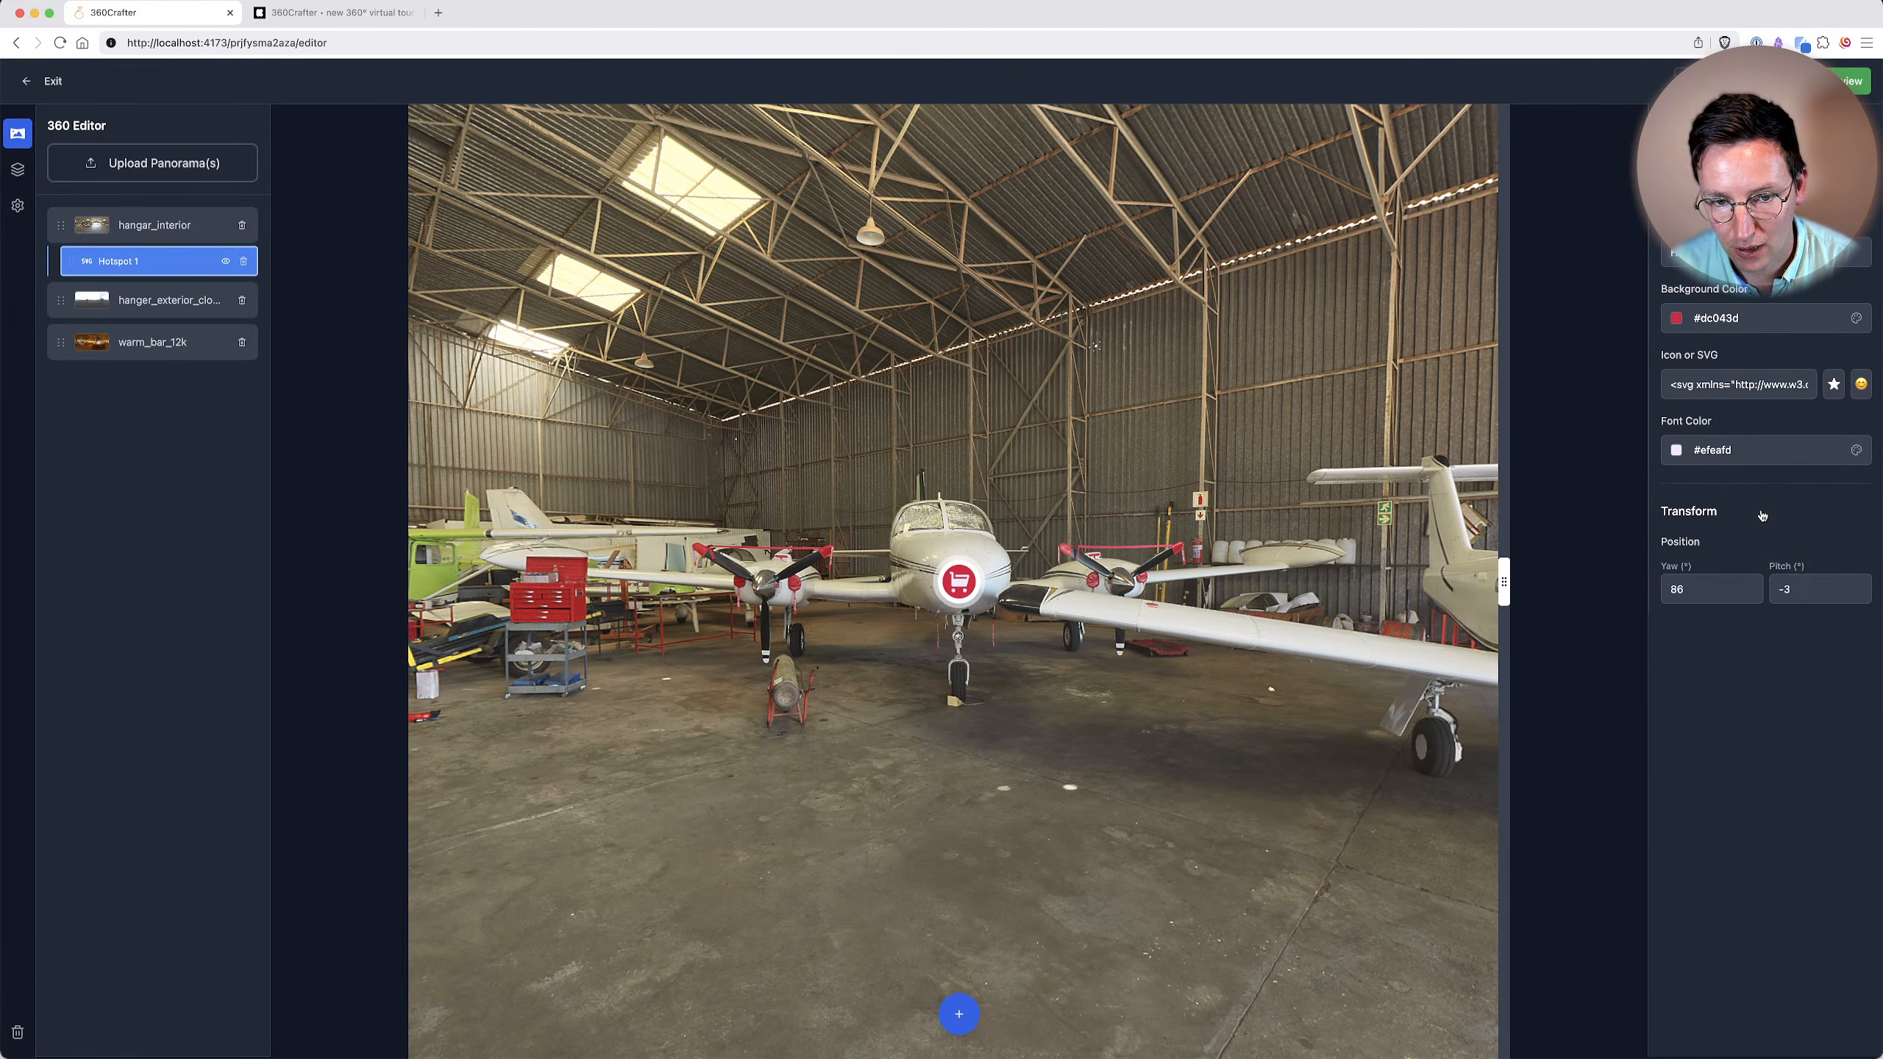
left_click(1742, 451)
left_click(1717, 515)
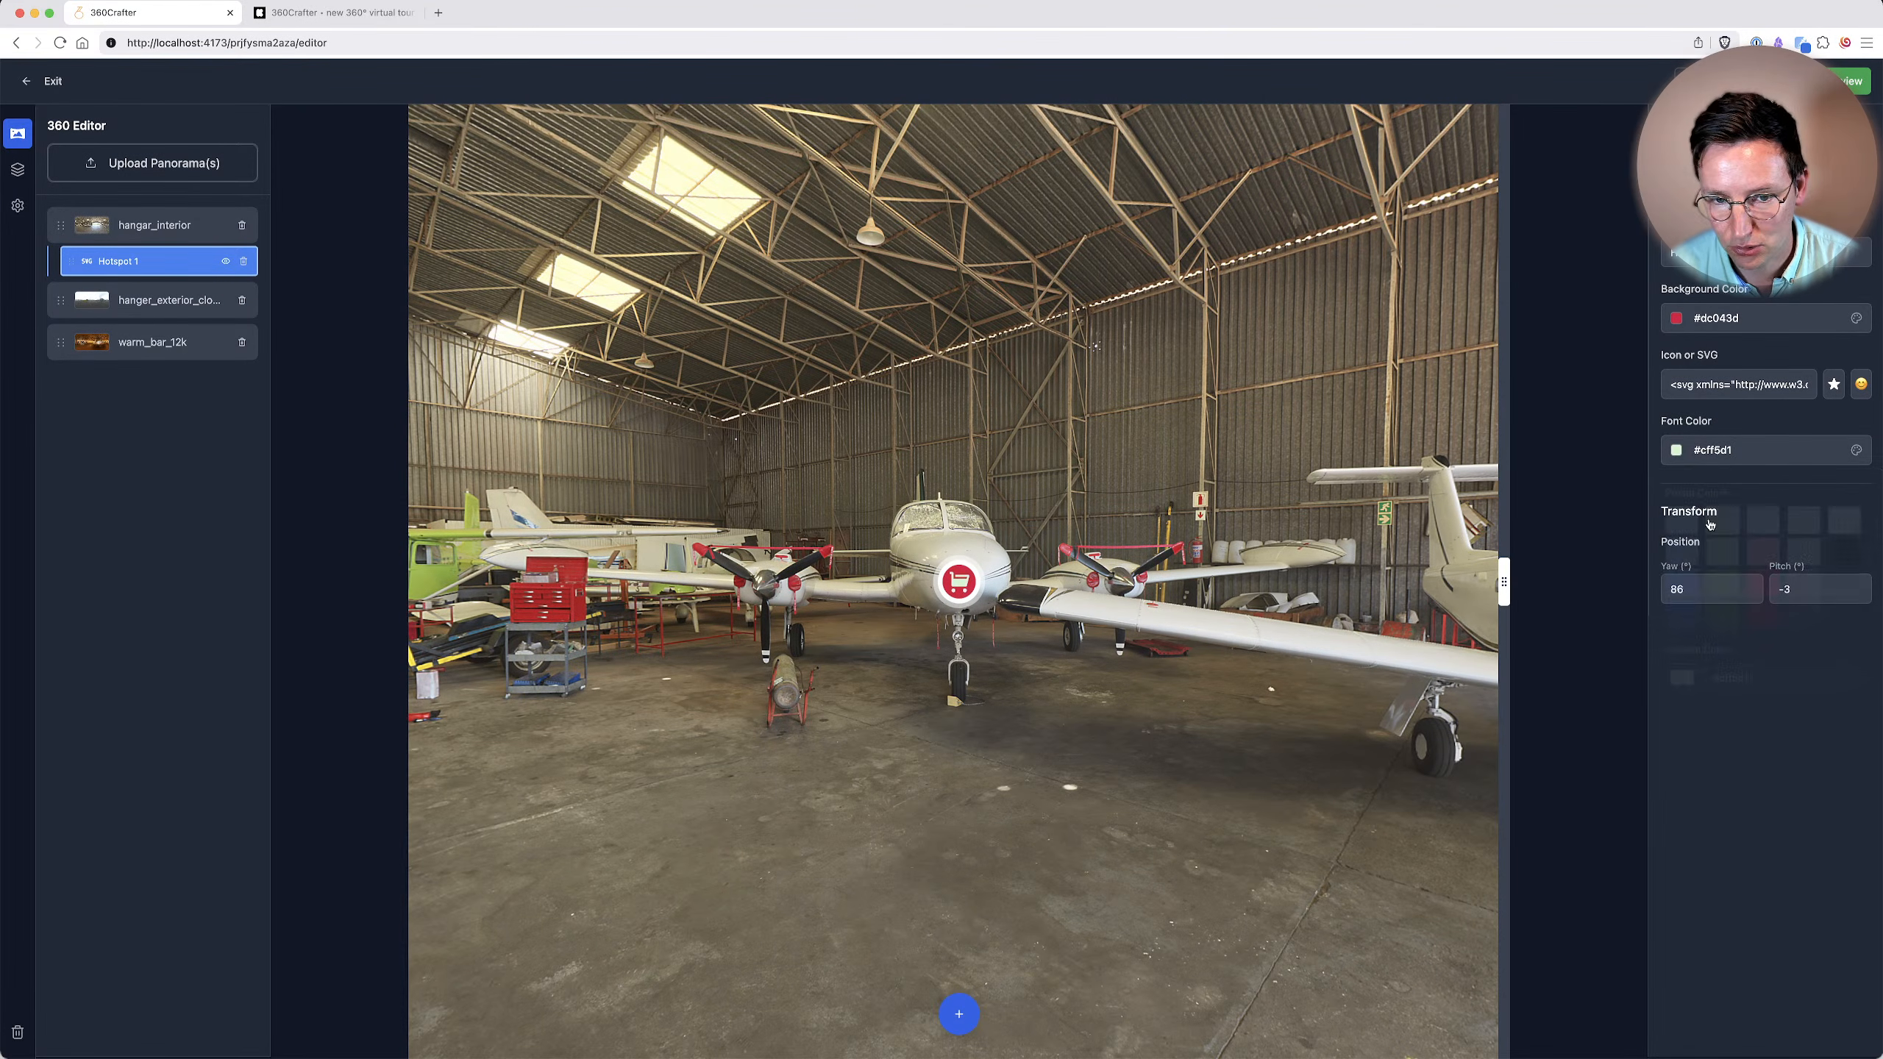
left_click(1727, 450)
left_click(1846, 556)
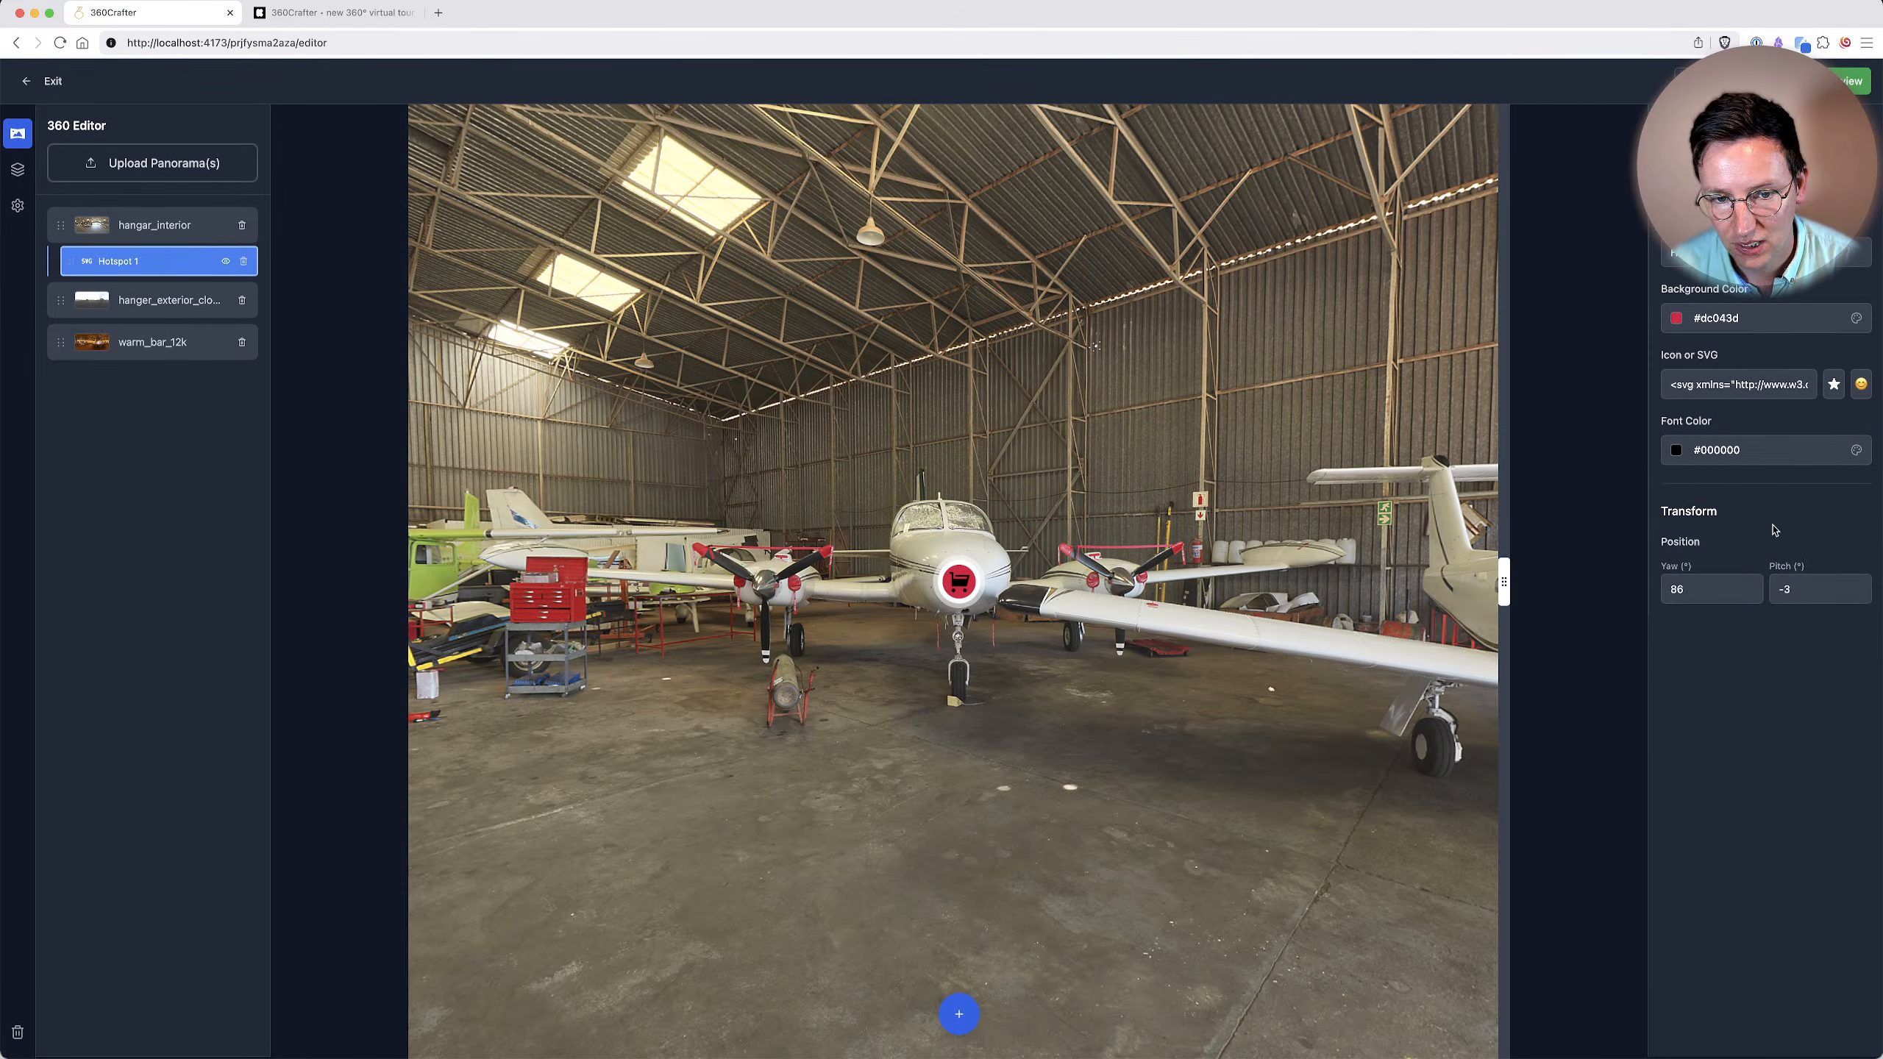
left_click(1727, 451)
left_click(1851, 517)
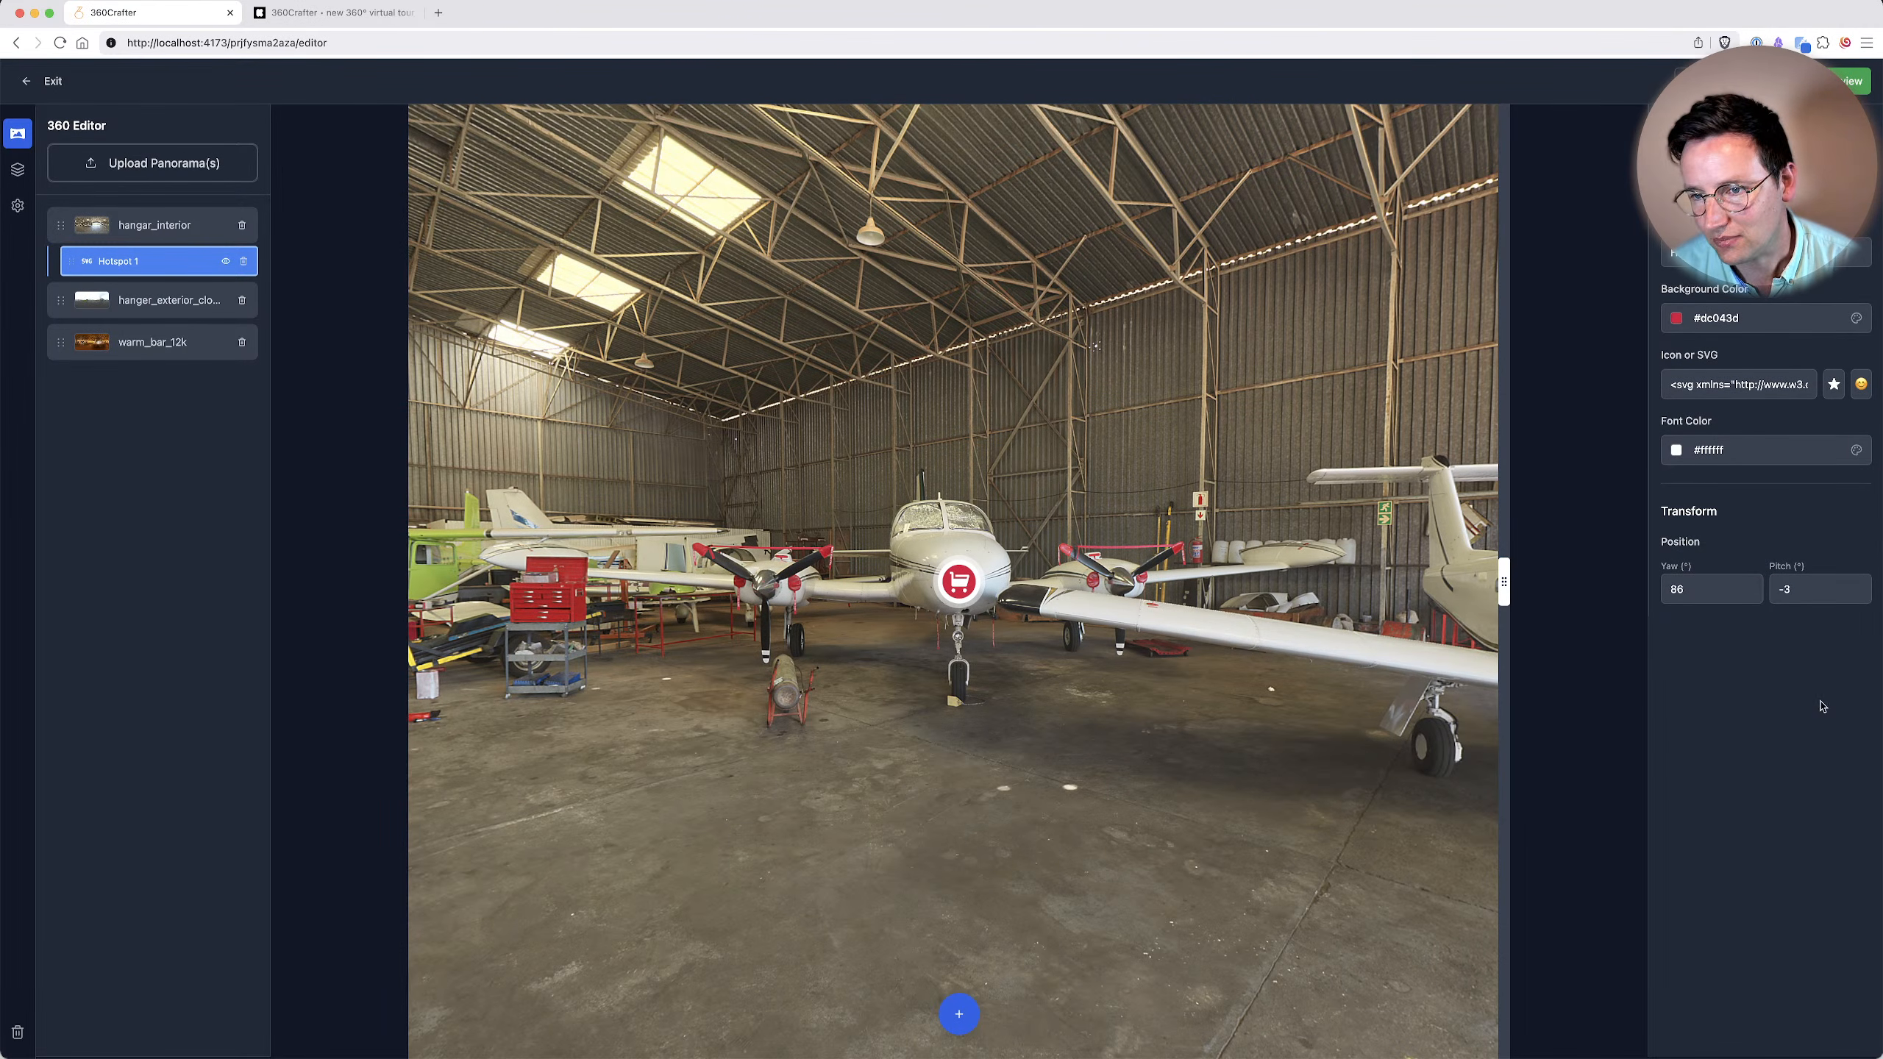
Move the hotspot around the hangar and back onto the white plane's nose, at about yaw 86° and pitch -2°.
left_click_drag(961, 584, 1147, 558)
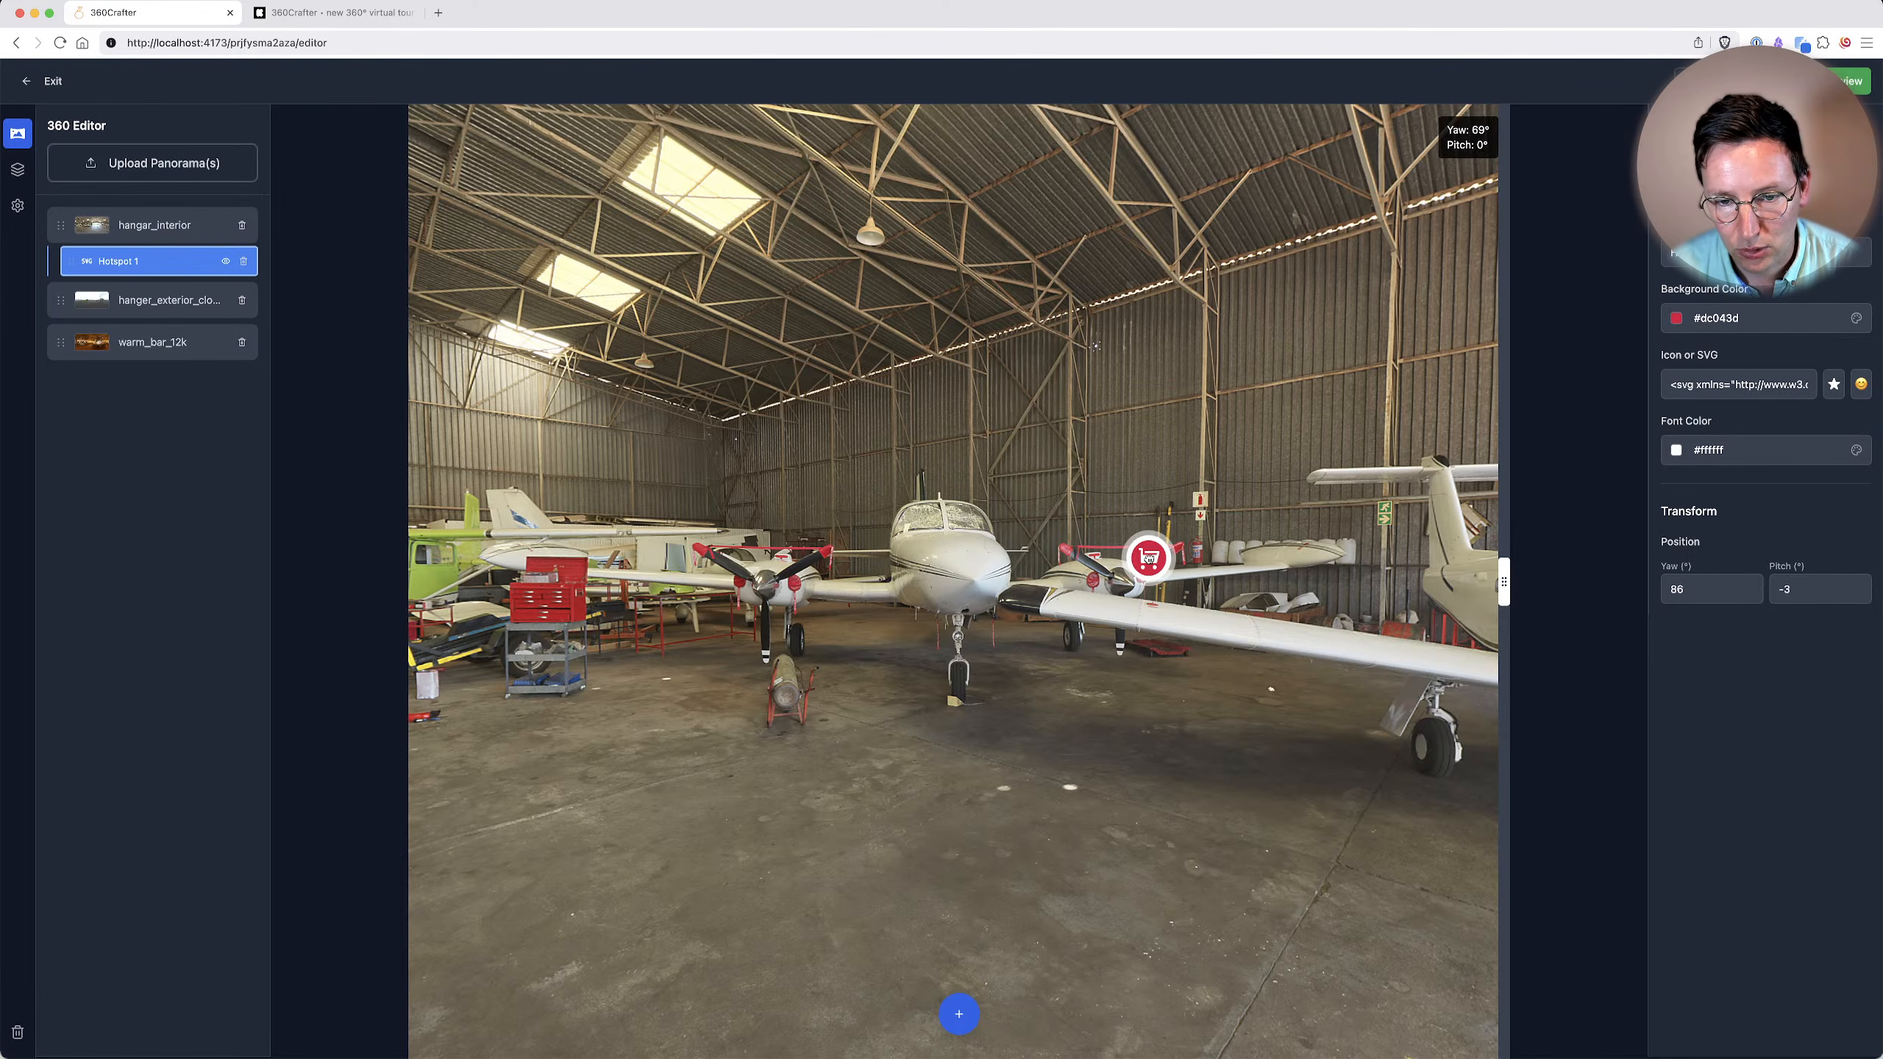
left_click_drag(959, 586, 1137, 605)
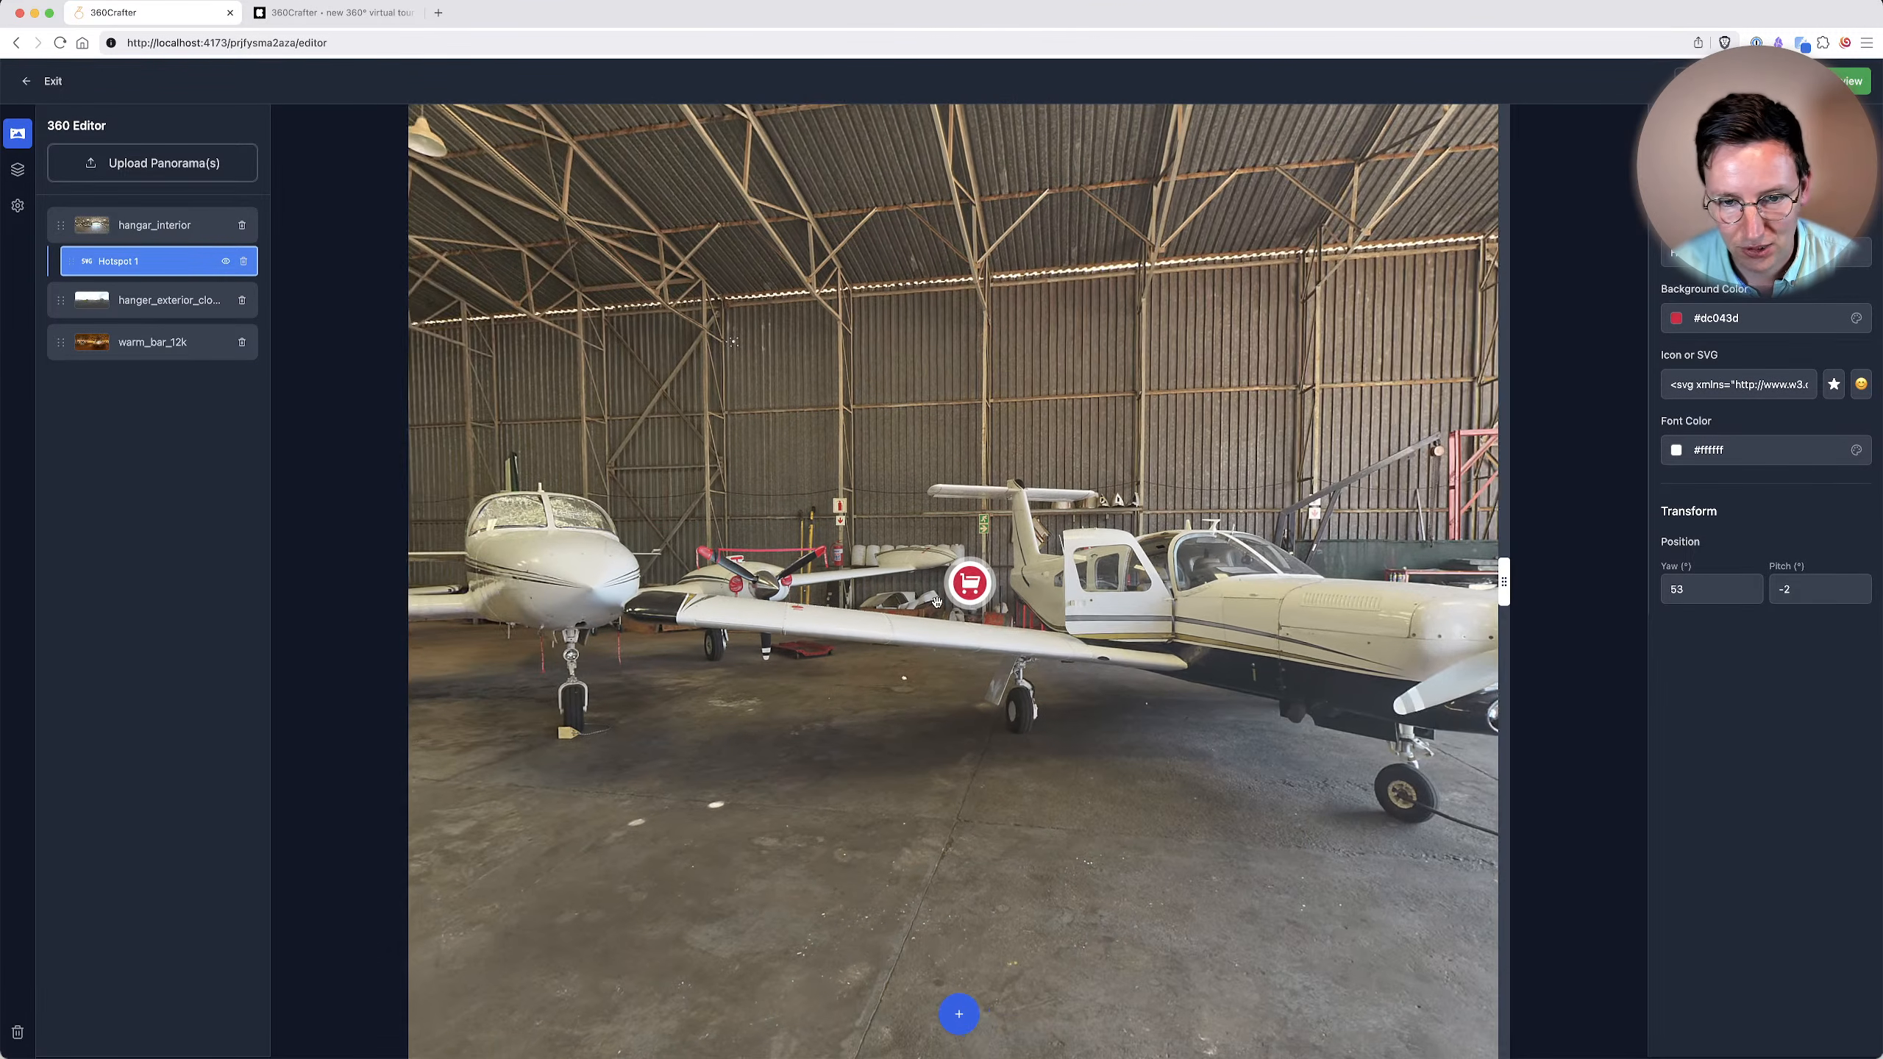
left_click_drag(943, 584, 686, 593)
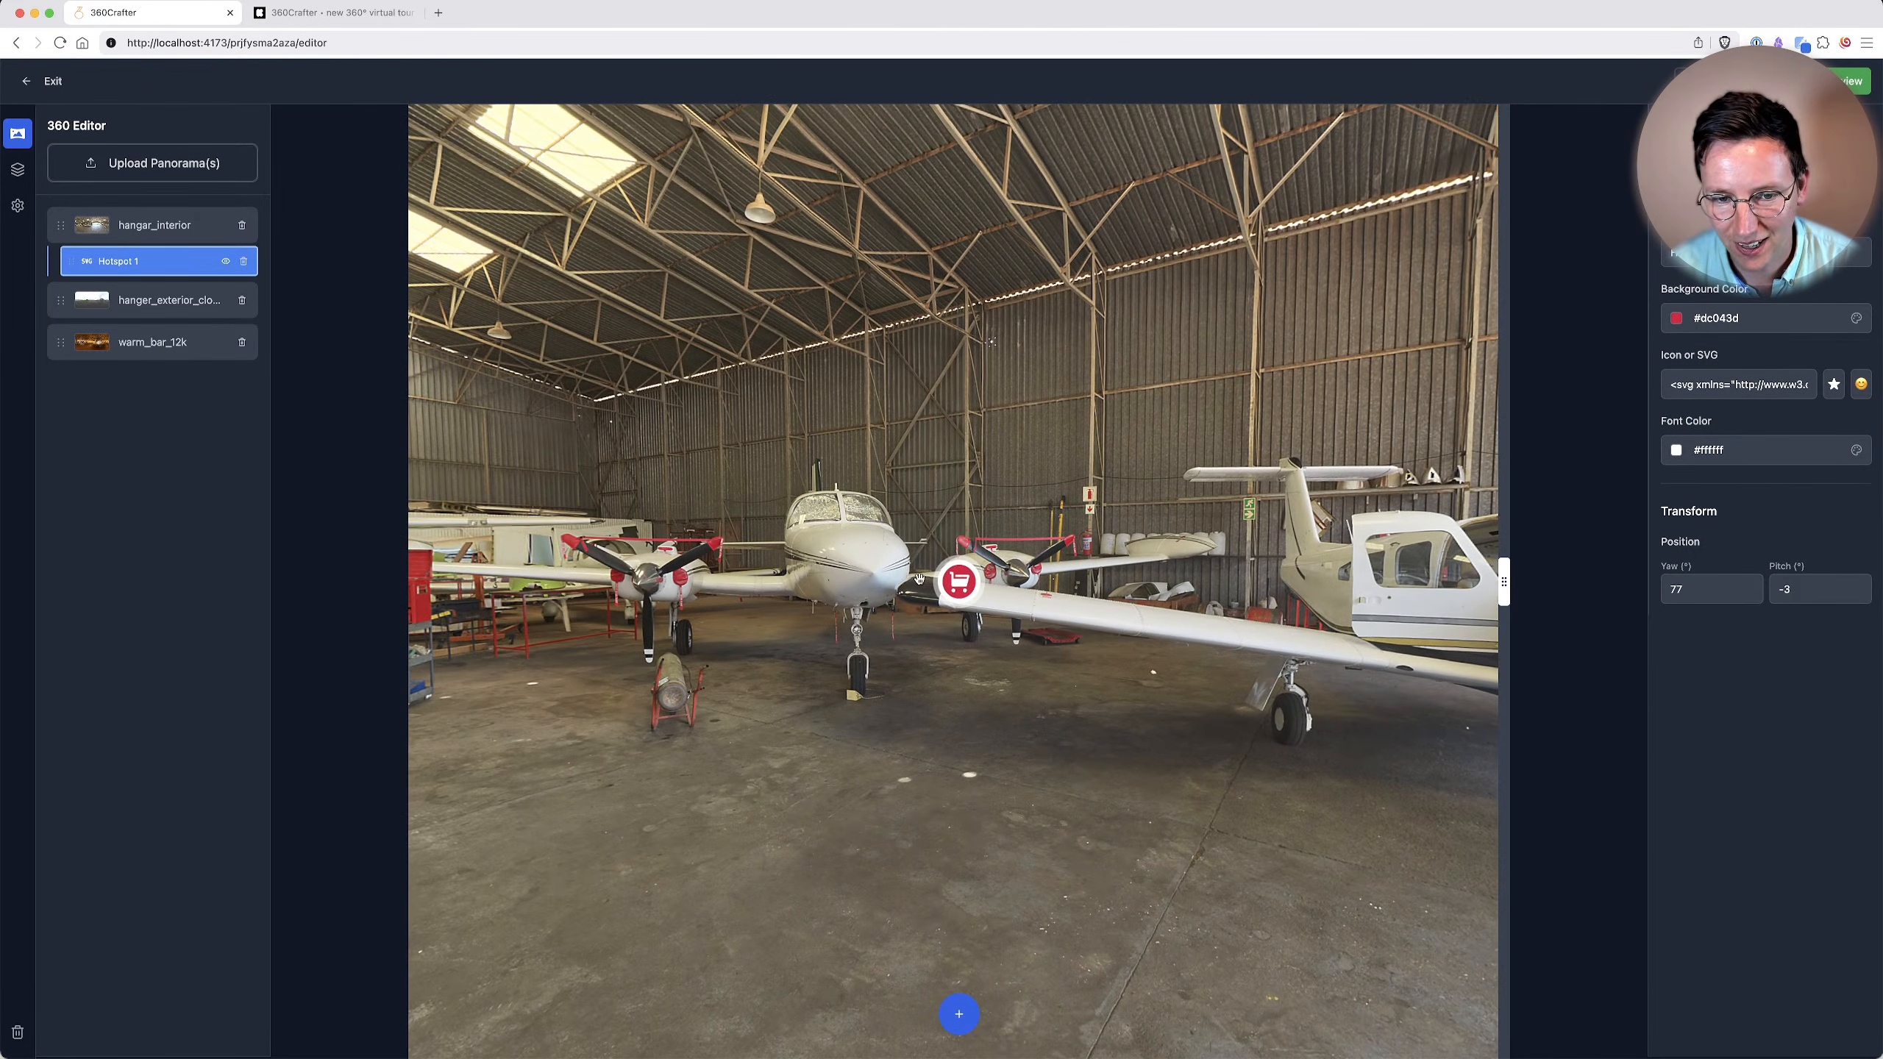
left_click_drag(946, 583, 862, 572)
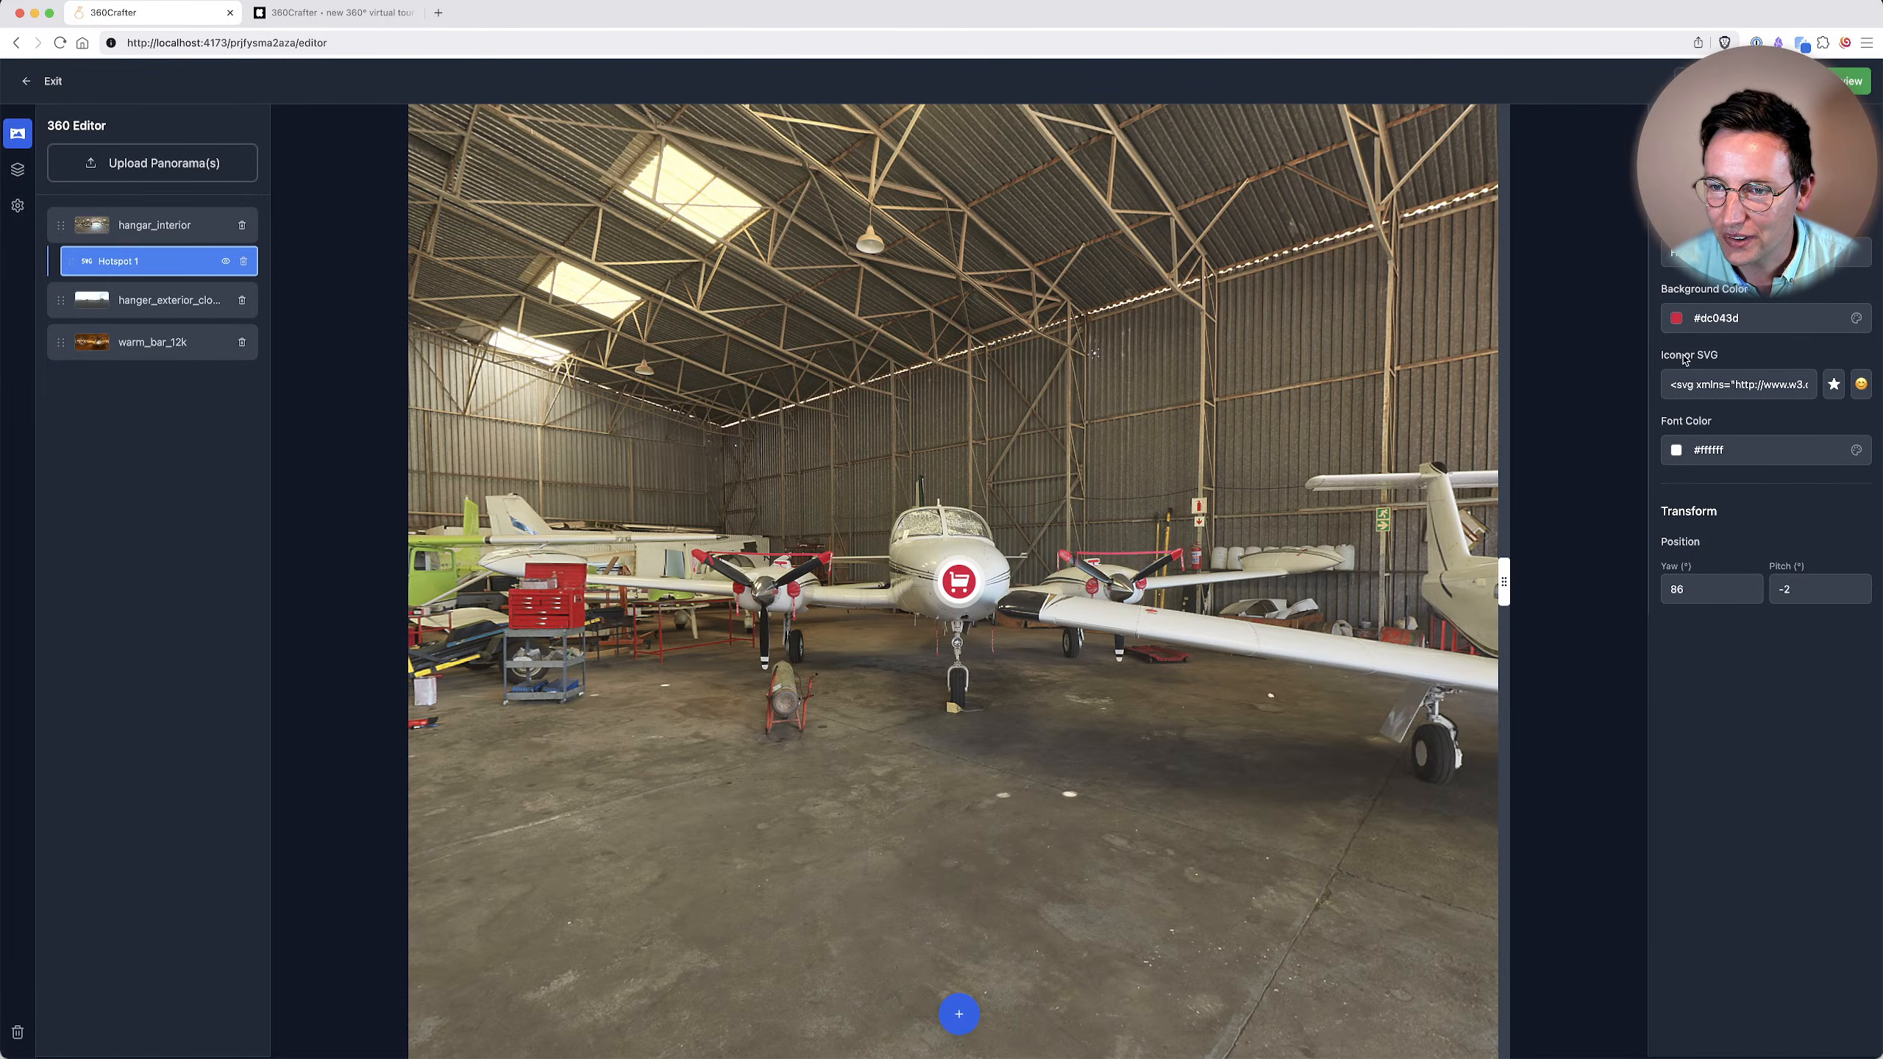
left_click(1833, 383)
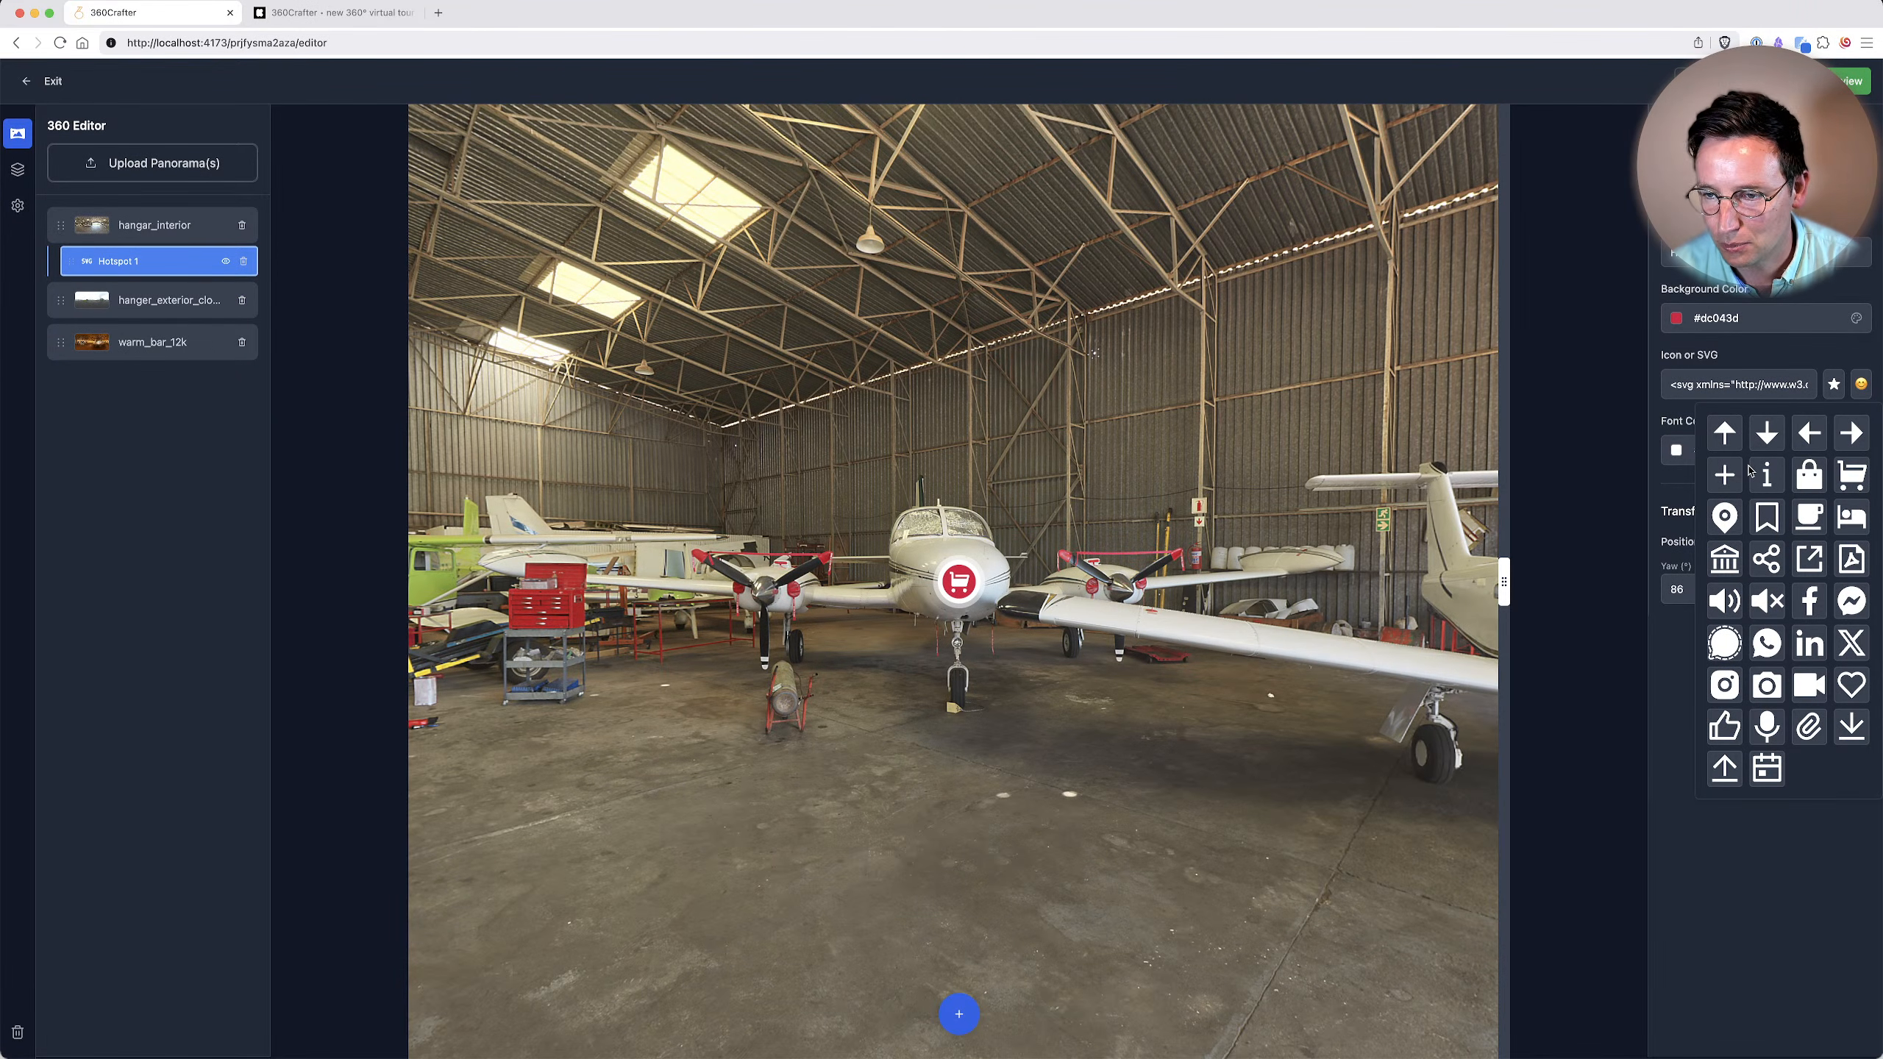
left_click(1724, 995)
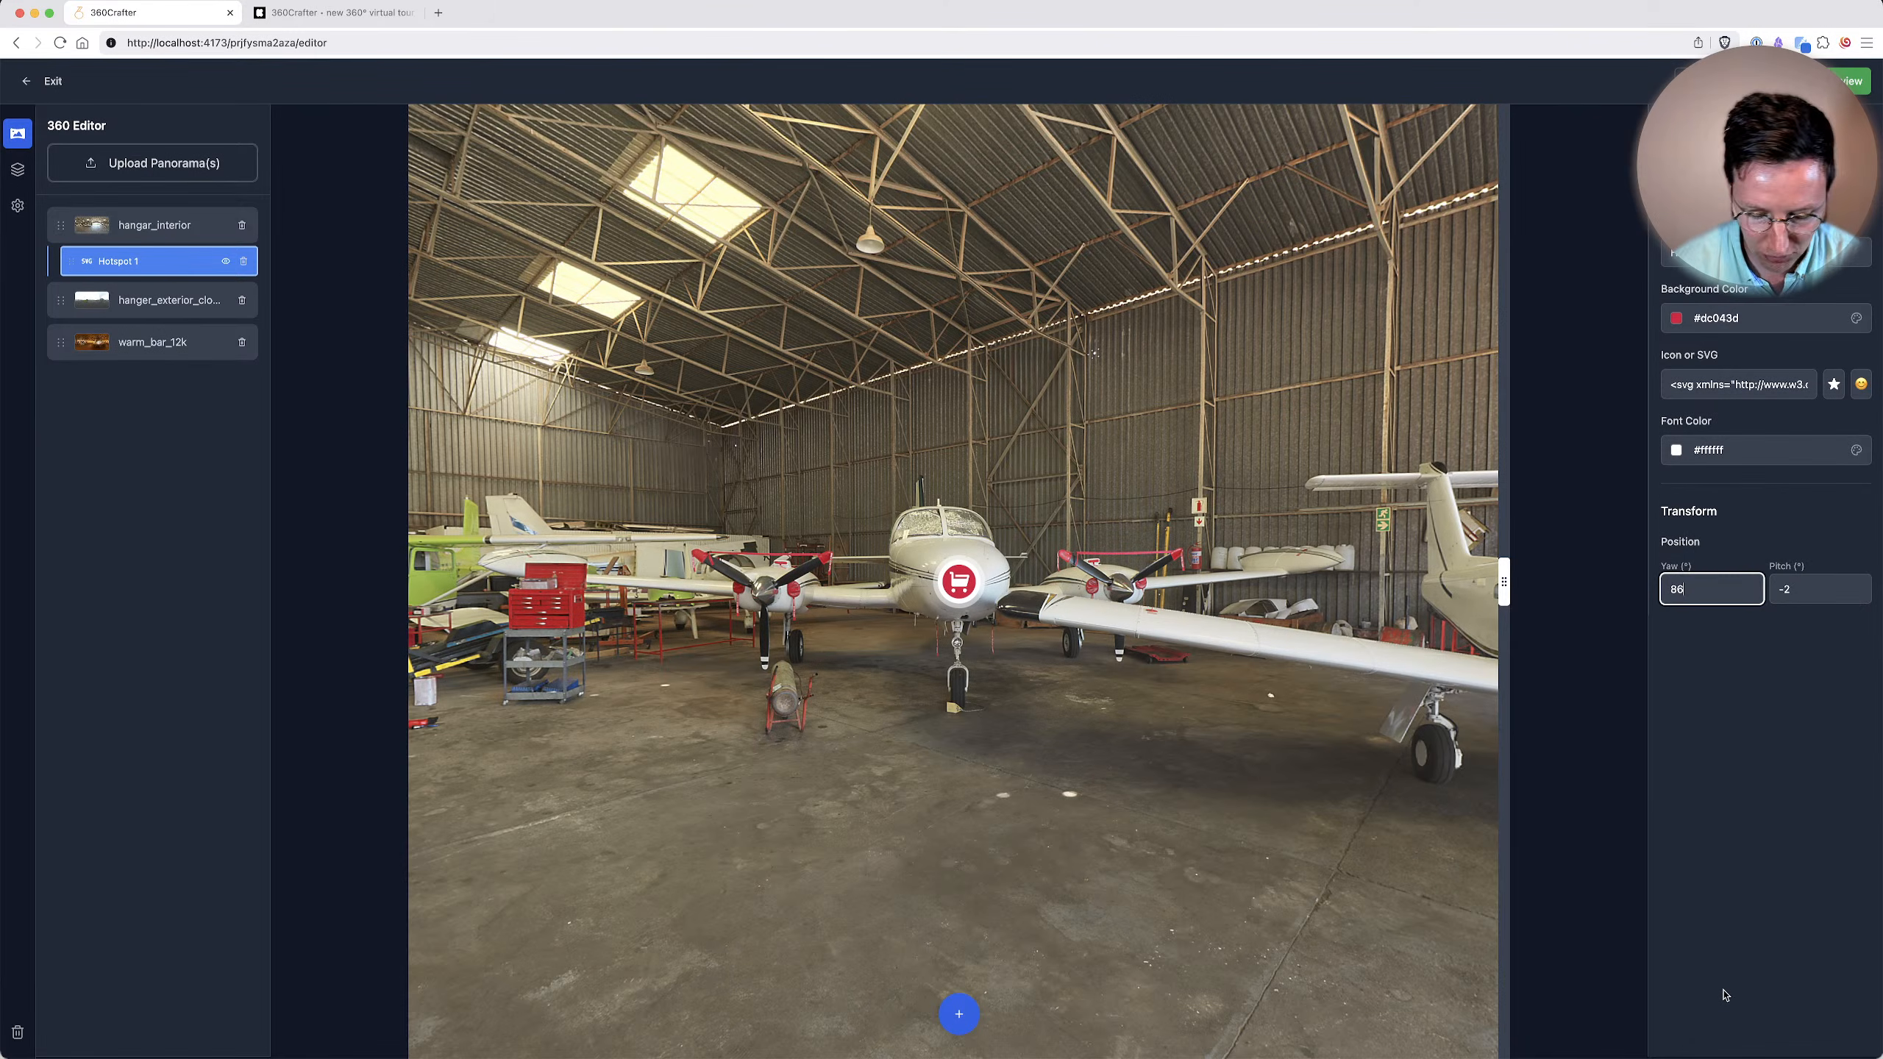
Open remixicon.com in a new browser tab and copy the SVG code of the line-chart icon from the Business category.
key("super+t")
type("rem")
key("Return")
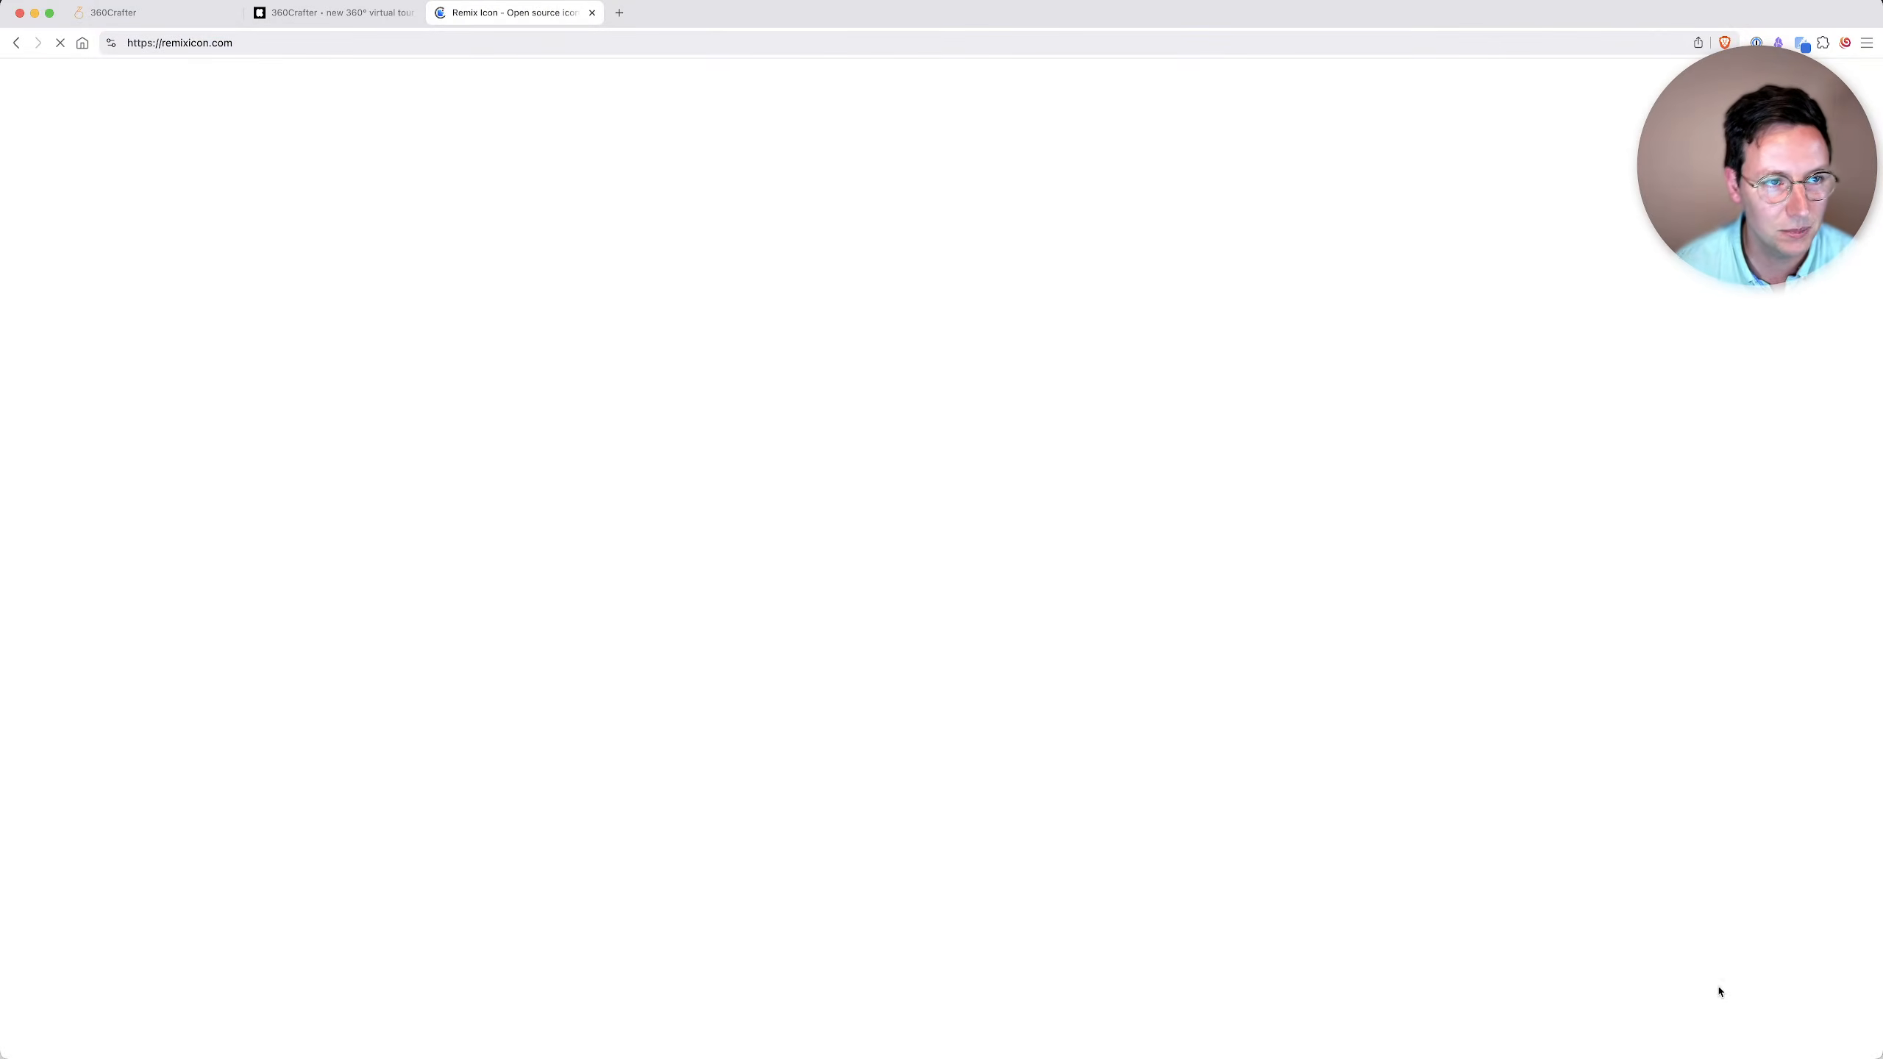
scroll(1415, 794, "down", 20)
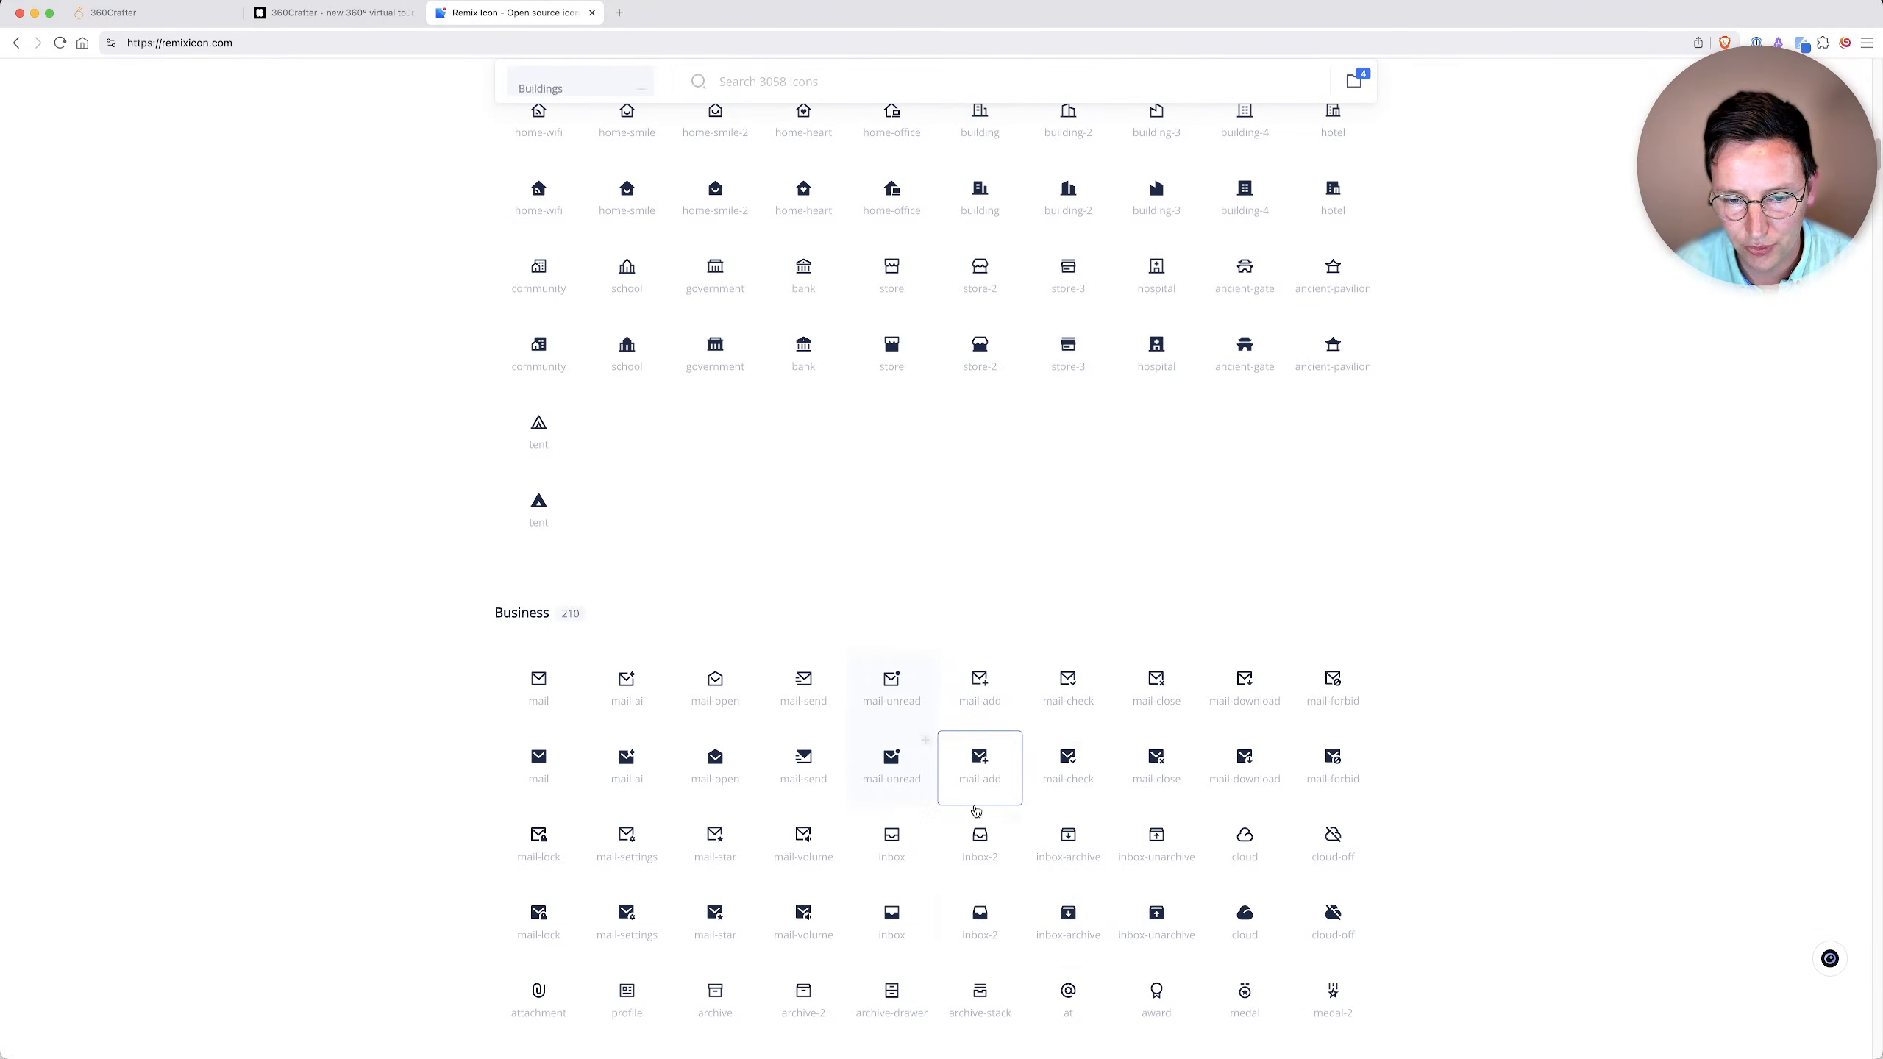
scroll(1019, 803, "down", 1)
left_click(576, 957)
left_click(585, 960)
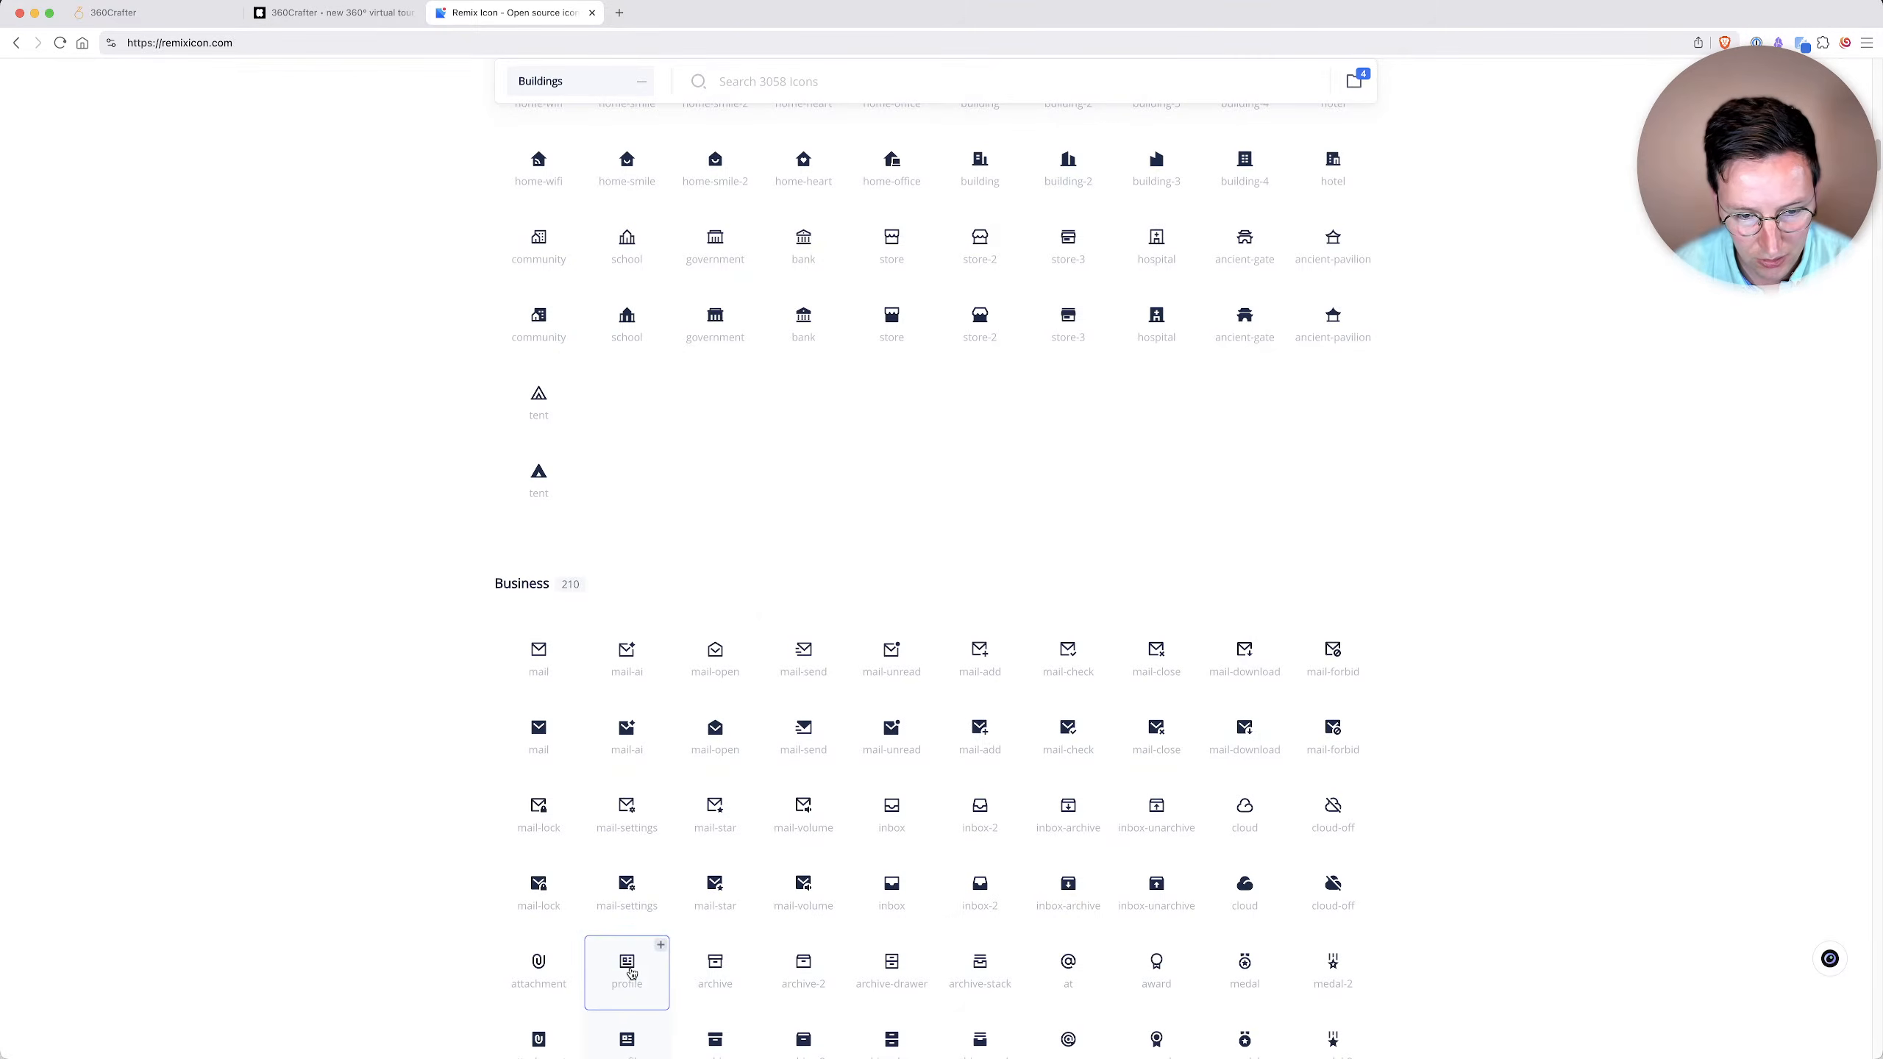
scroll(796, 989, "down", 3)
scroll(796, 989, "down", 6)
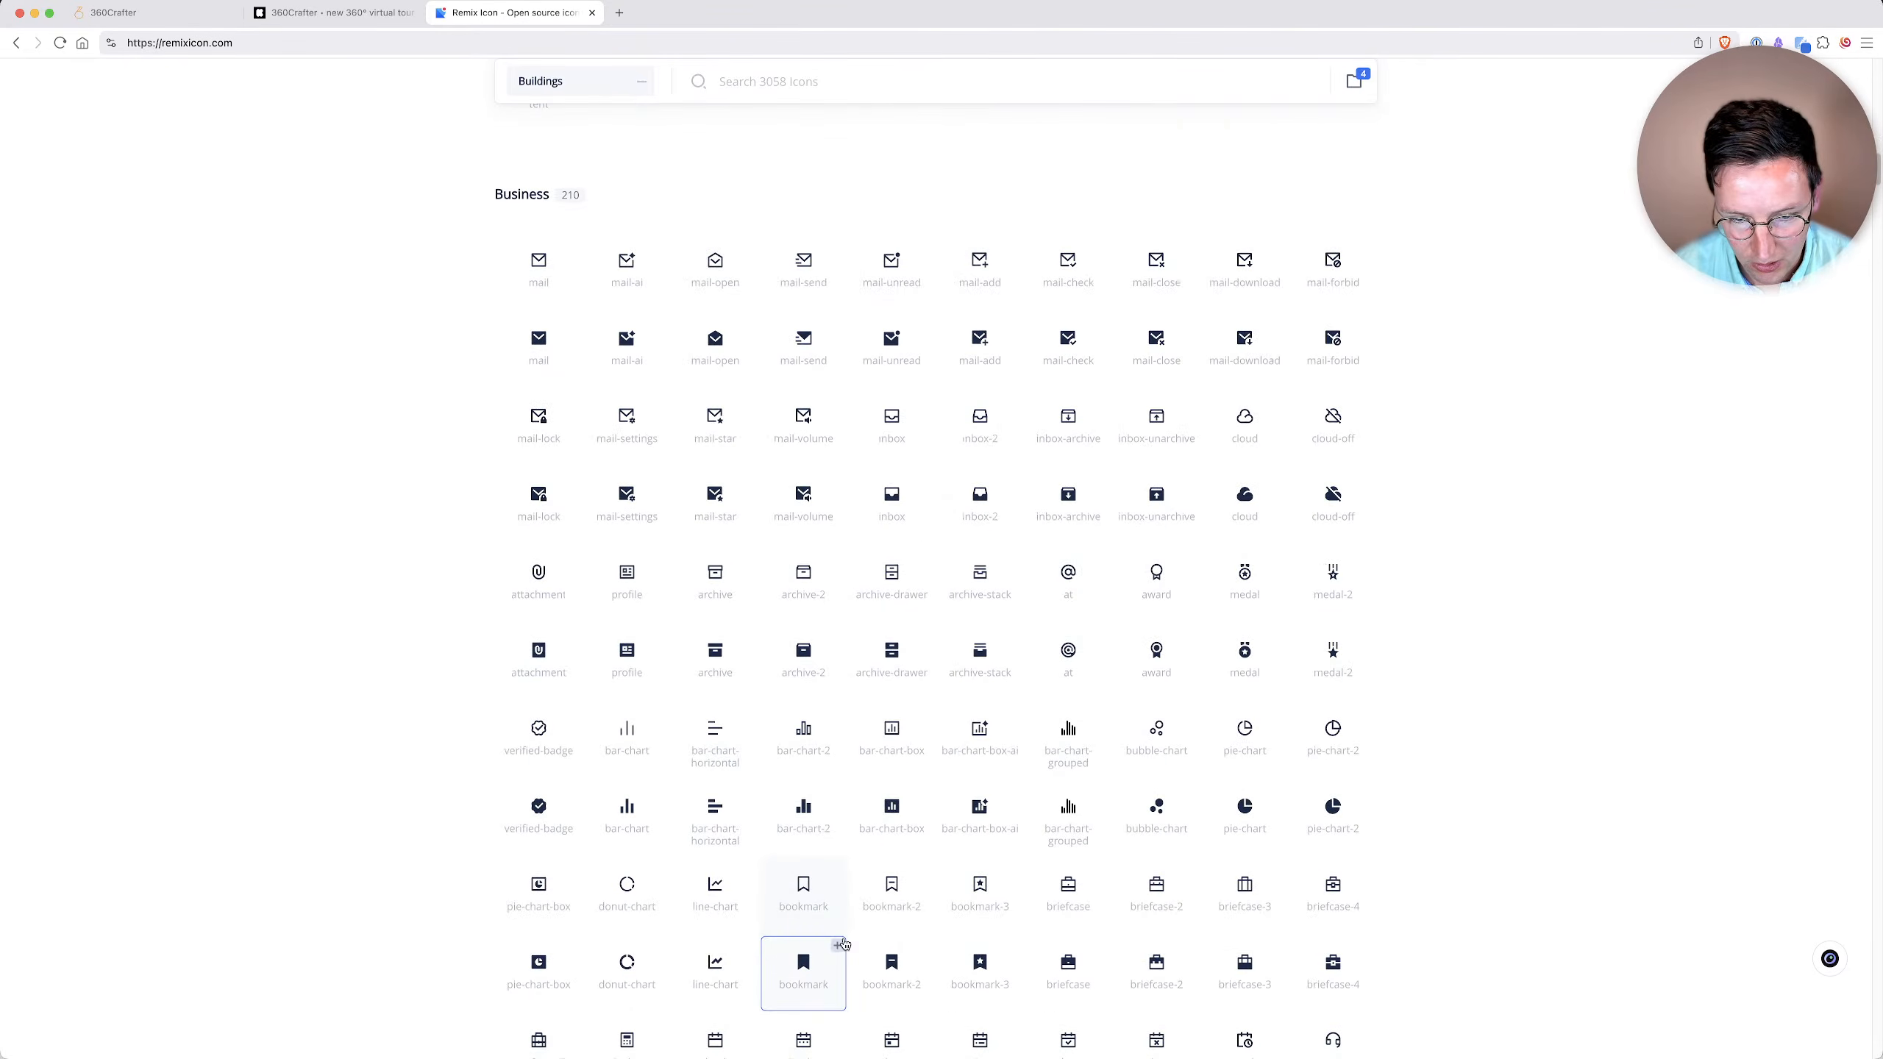
left_click(714, 907)
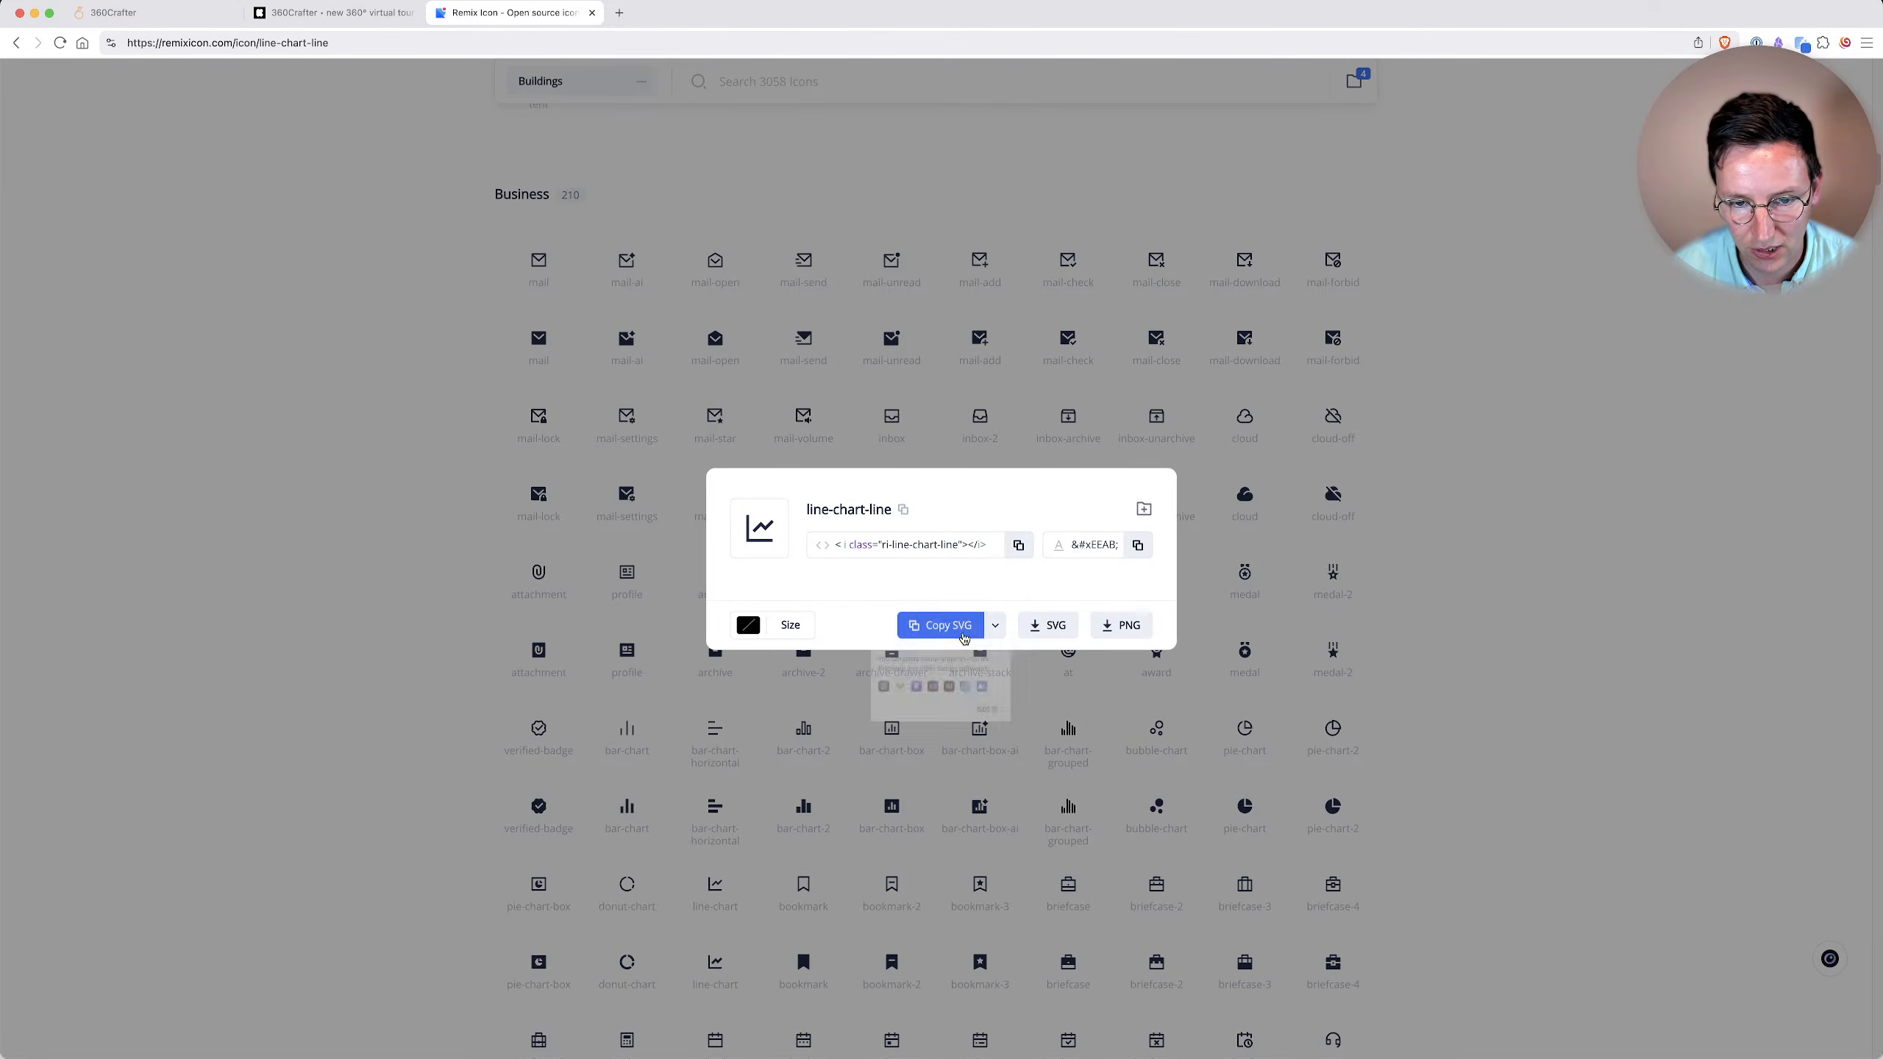
left_click(940, 625)
Return to 360Crafter and replace the plane hotspot's cart icon with the copied line-chart SVG.
left_click(169, 14)
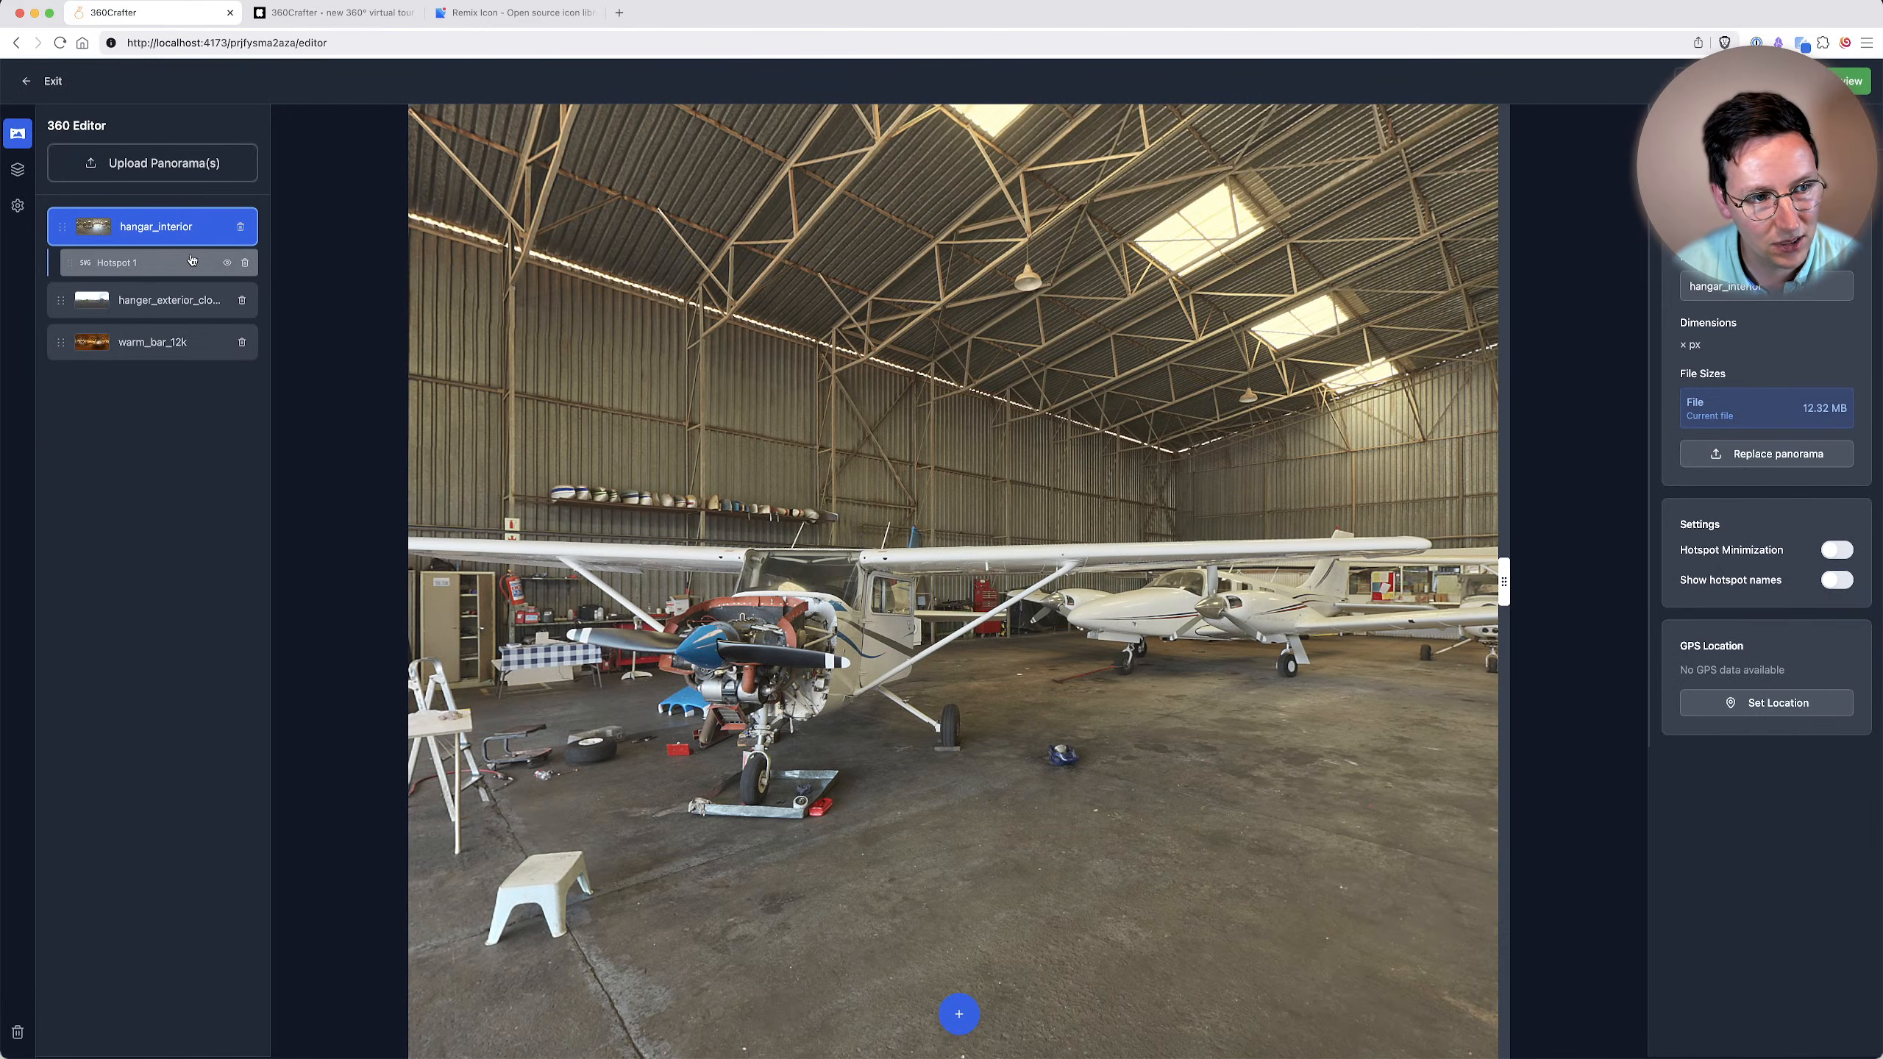
left_click(150, 263)
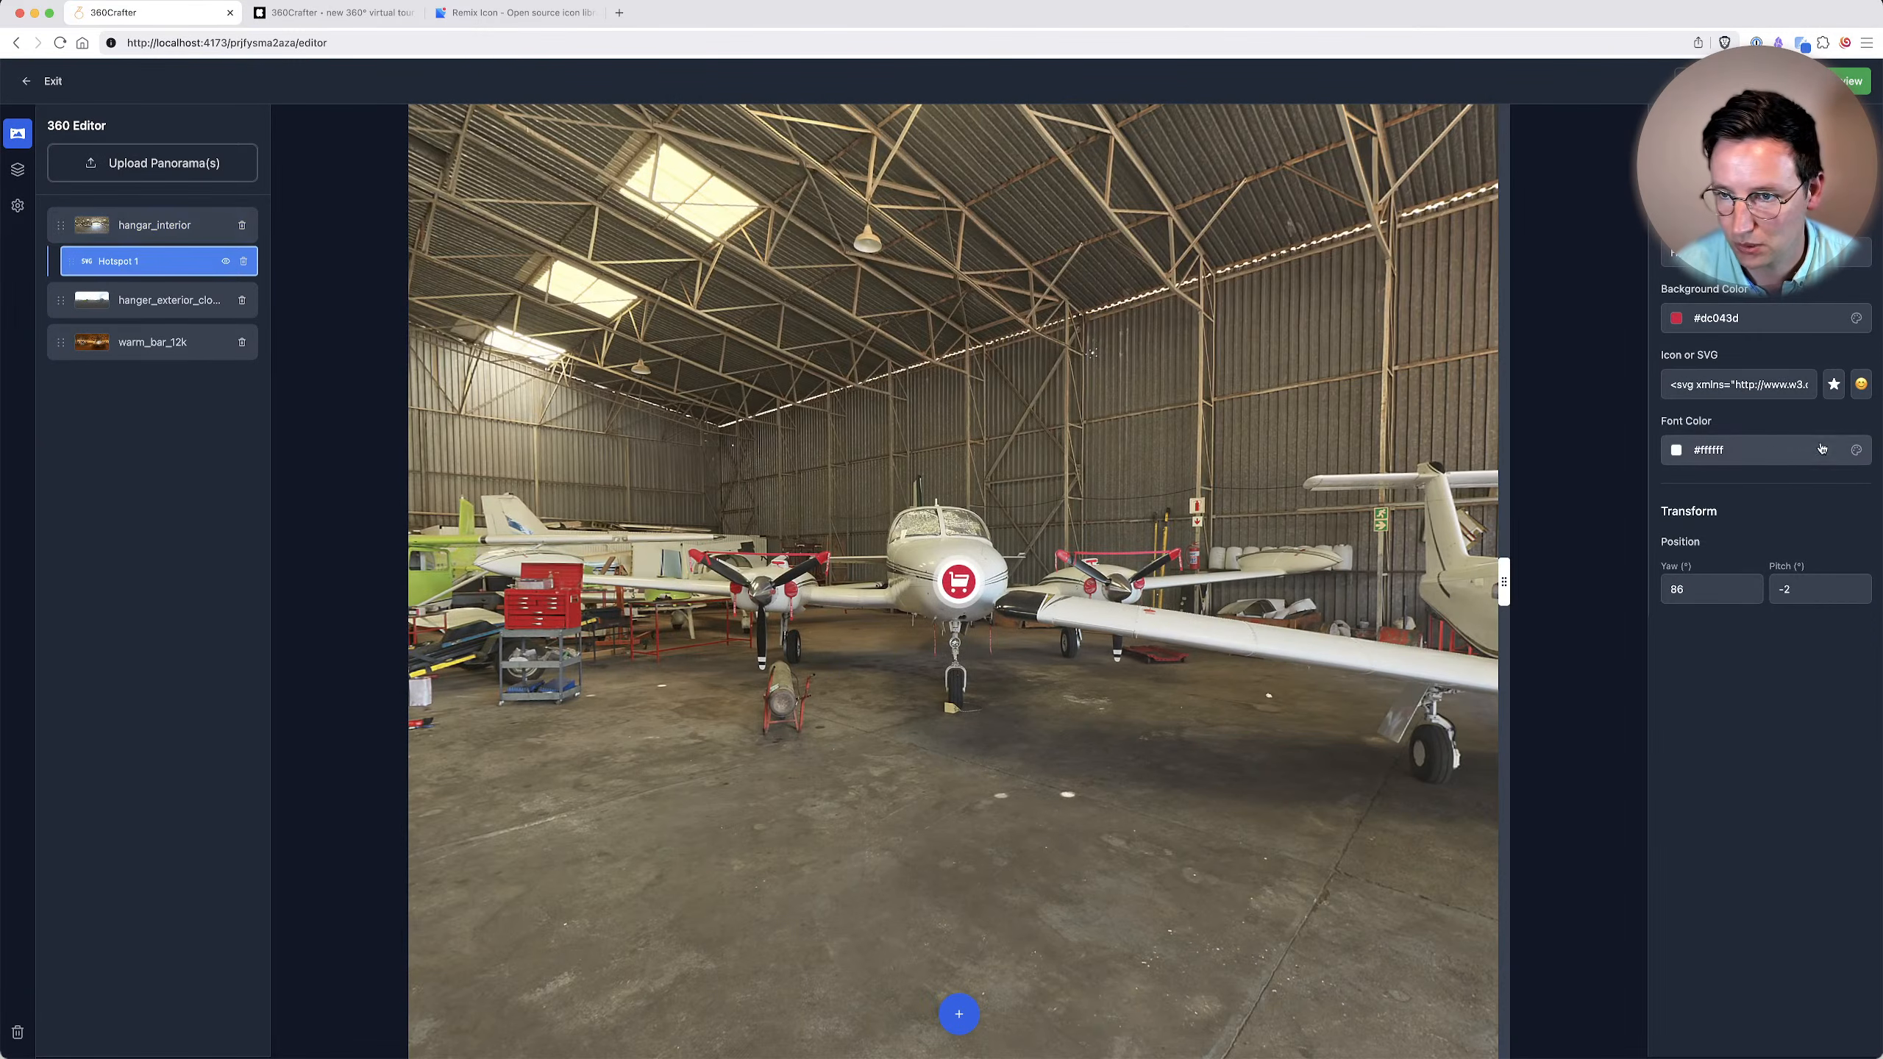
triple_click(1724, 383)
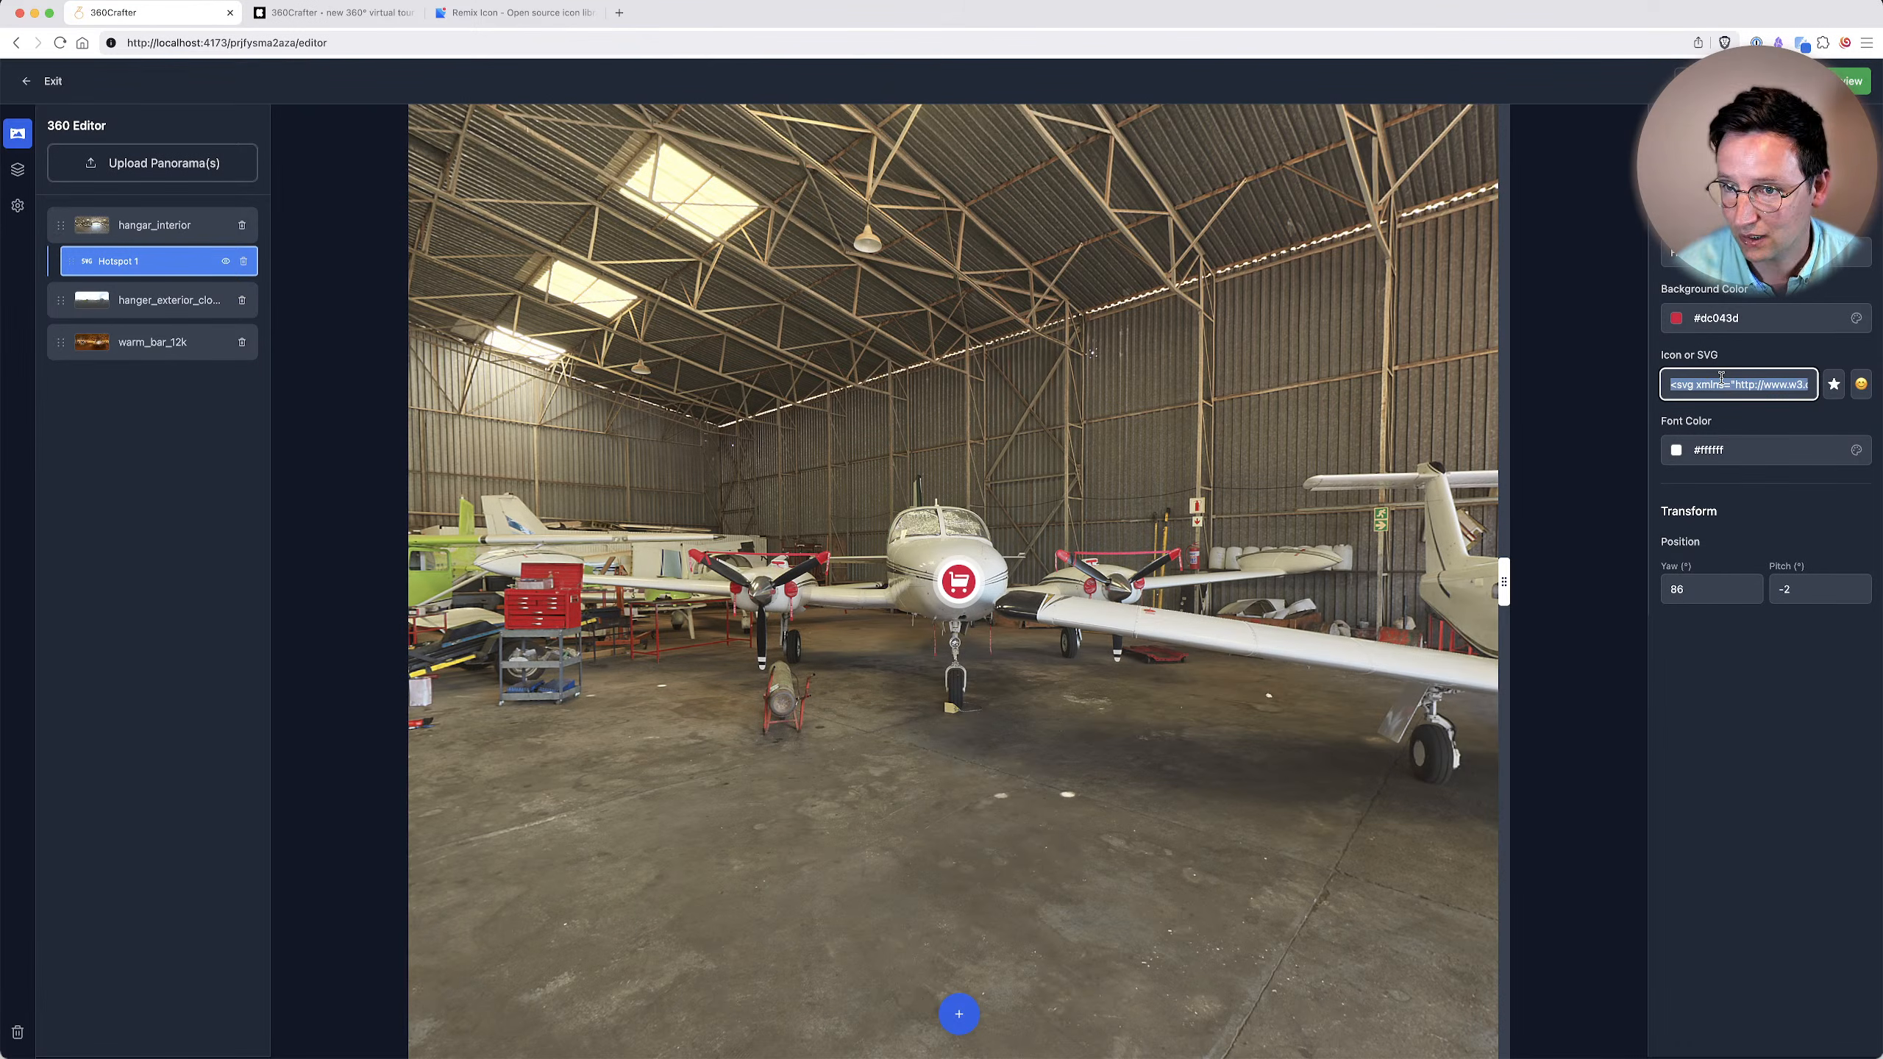
key("super+v")
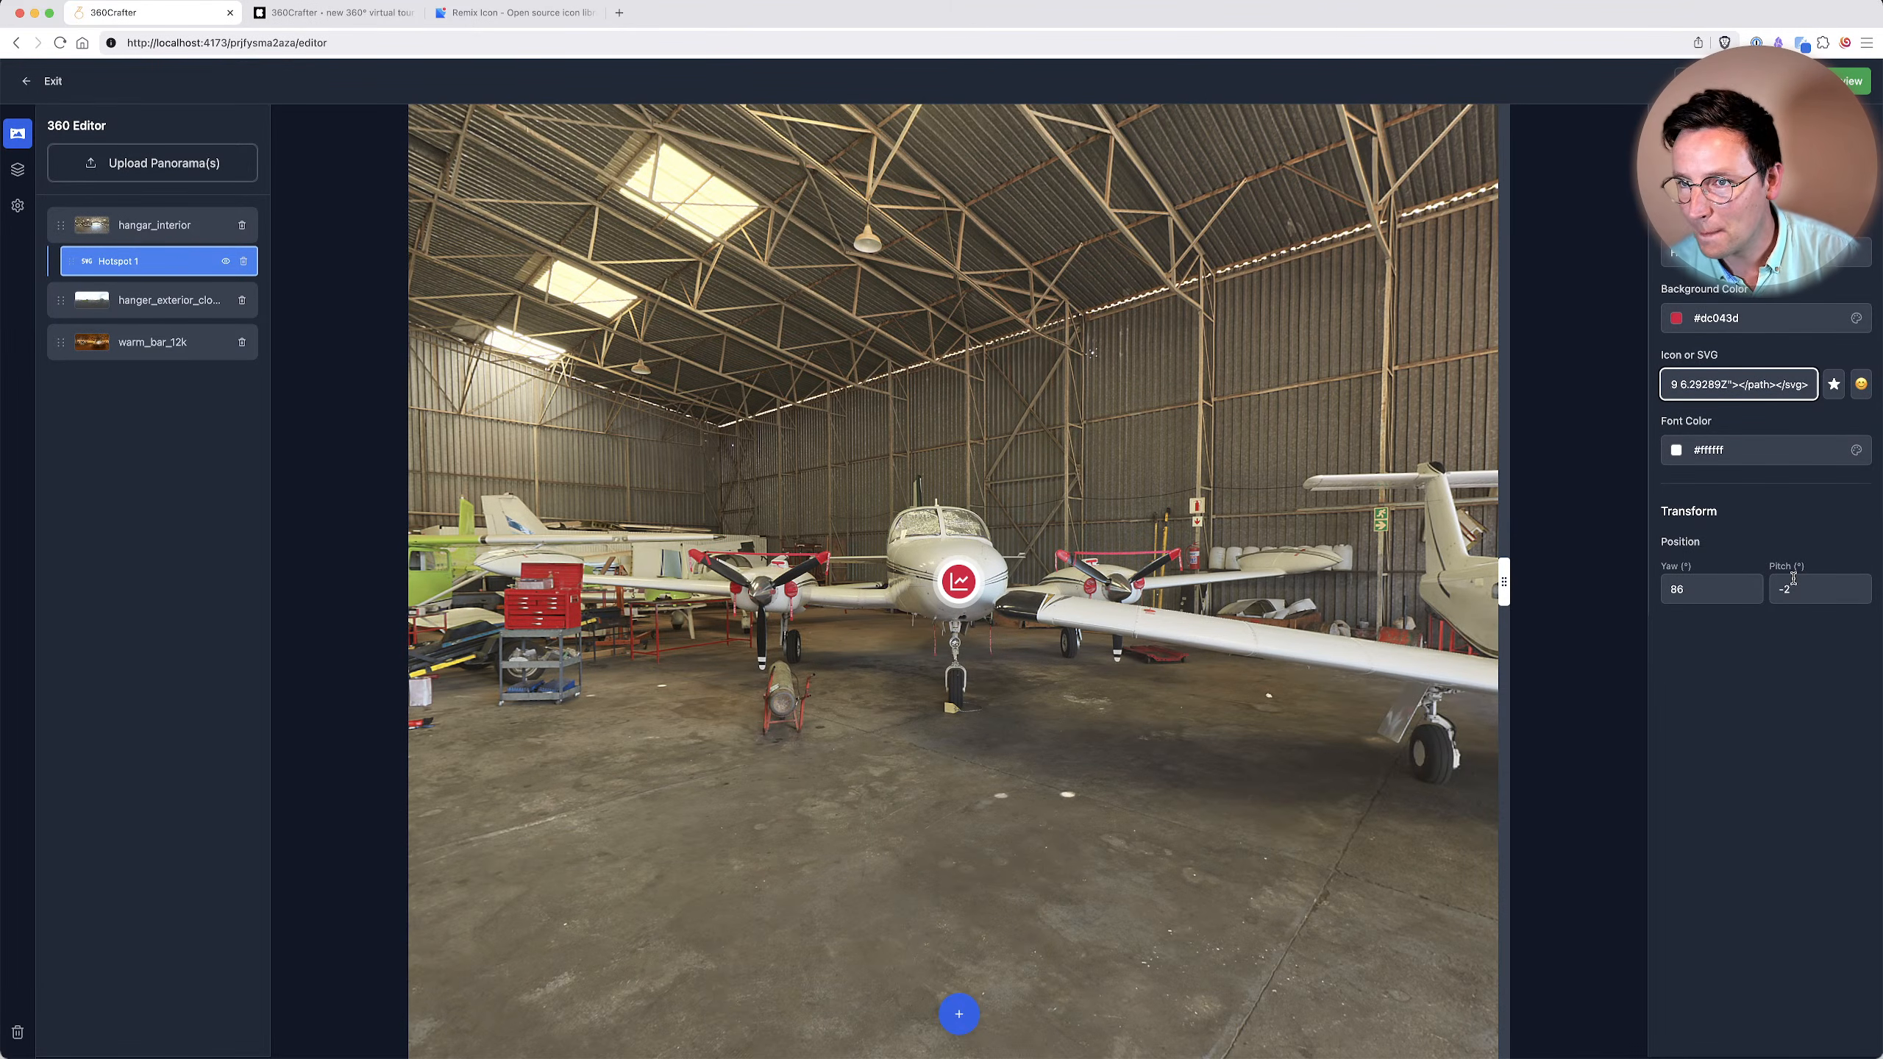
left_click(1777, 696)
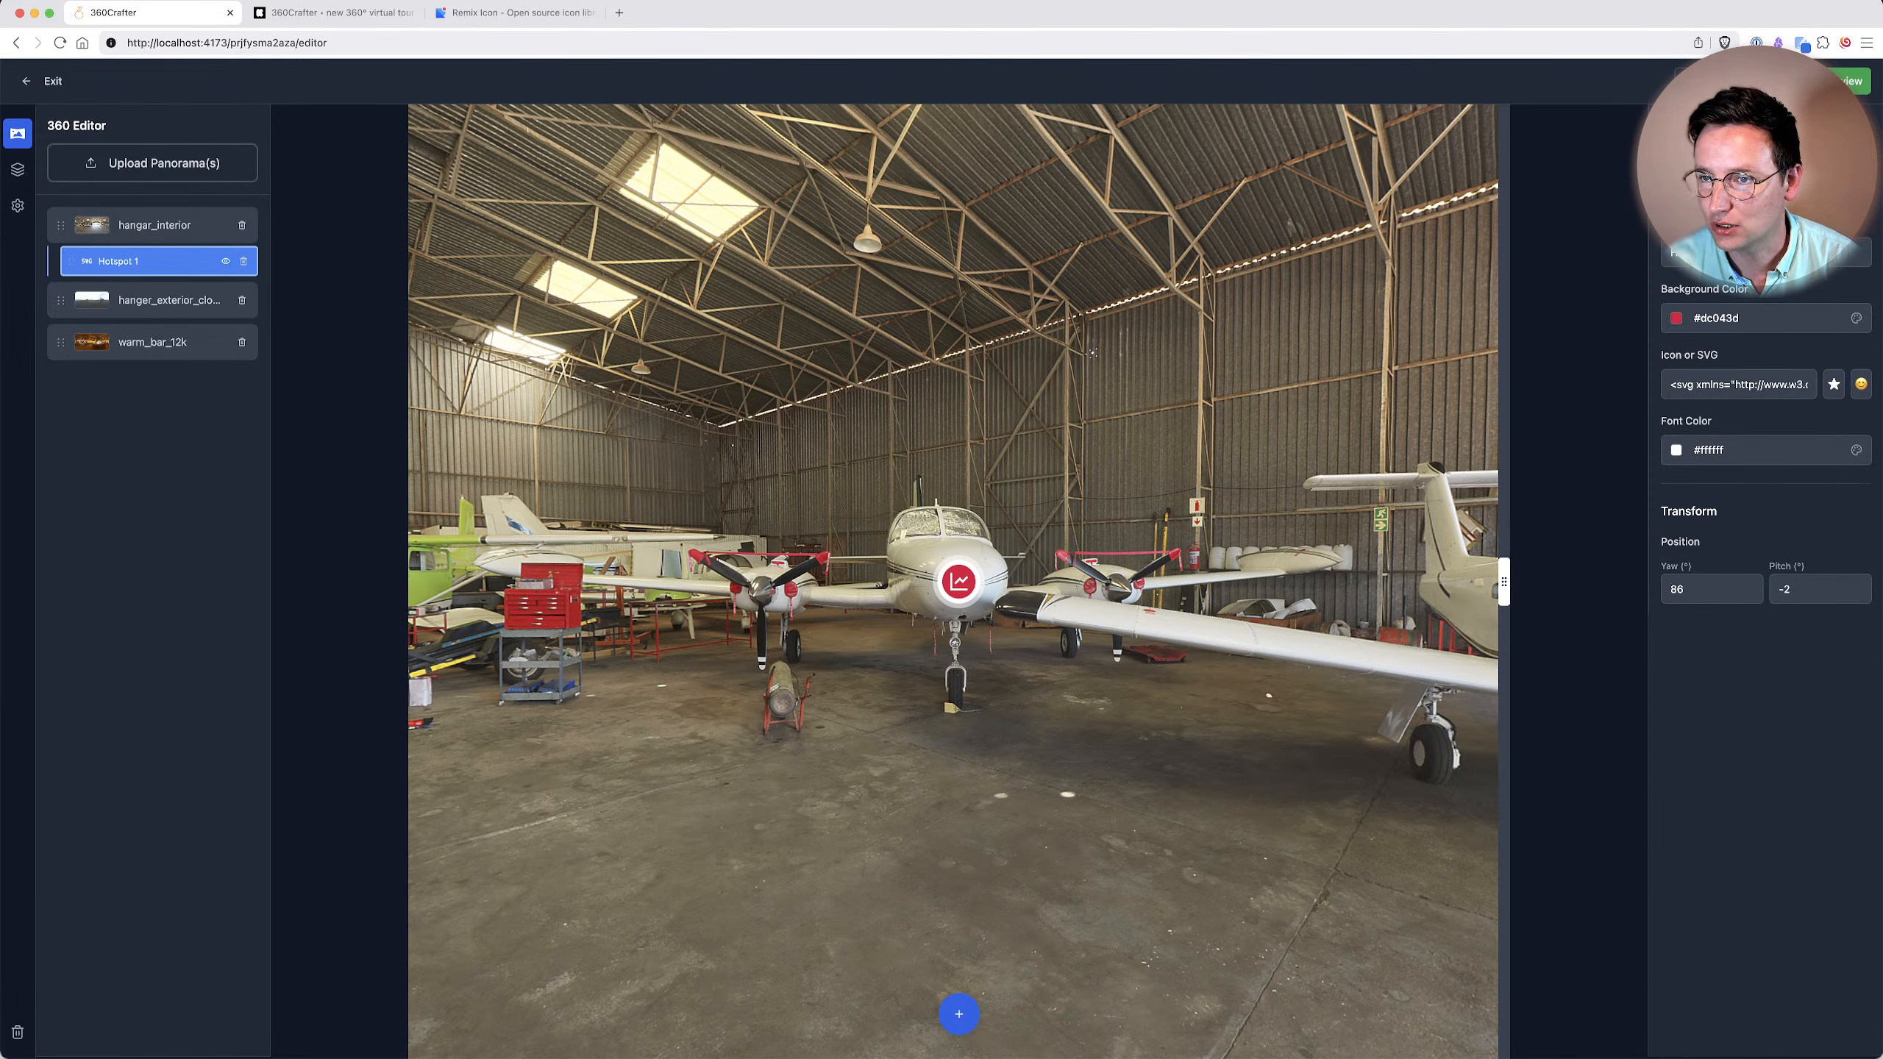
Place a hotspot in the open doorway of the hangar_interior panorama and link it to hanger_exterior_cloudy_12k.
left_click(1813, 127)
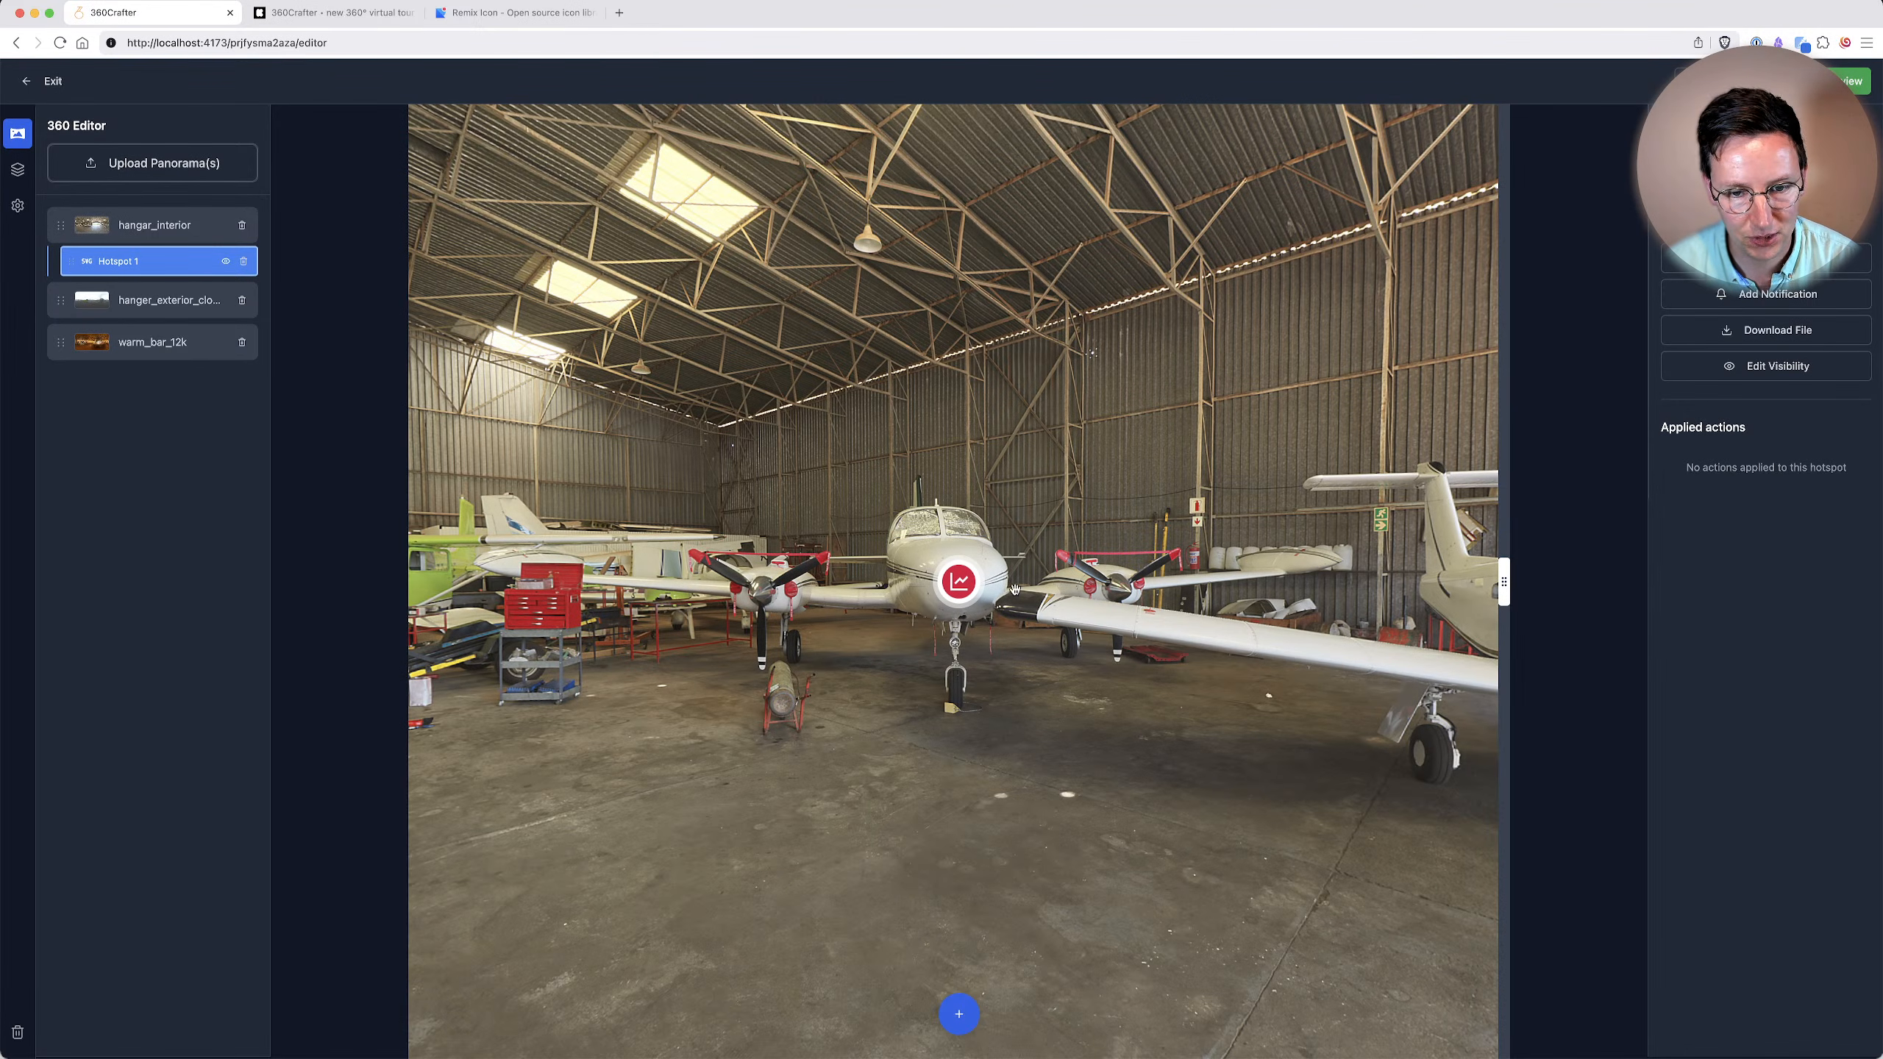
left_click_drag(1171, 572, 808, 523)
left_click_drag(992, 590, 831, 546)
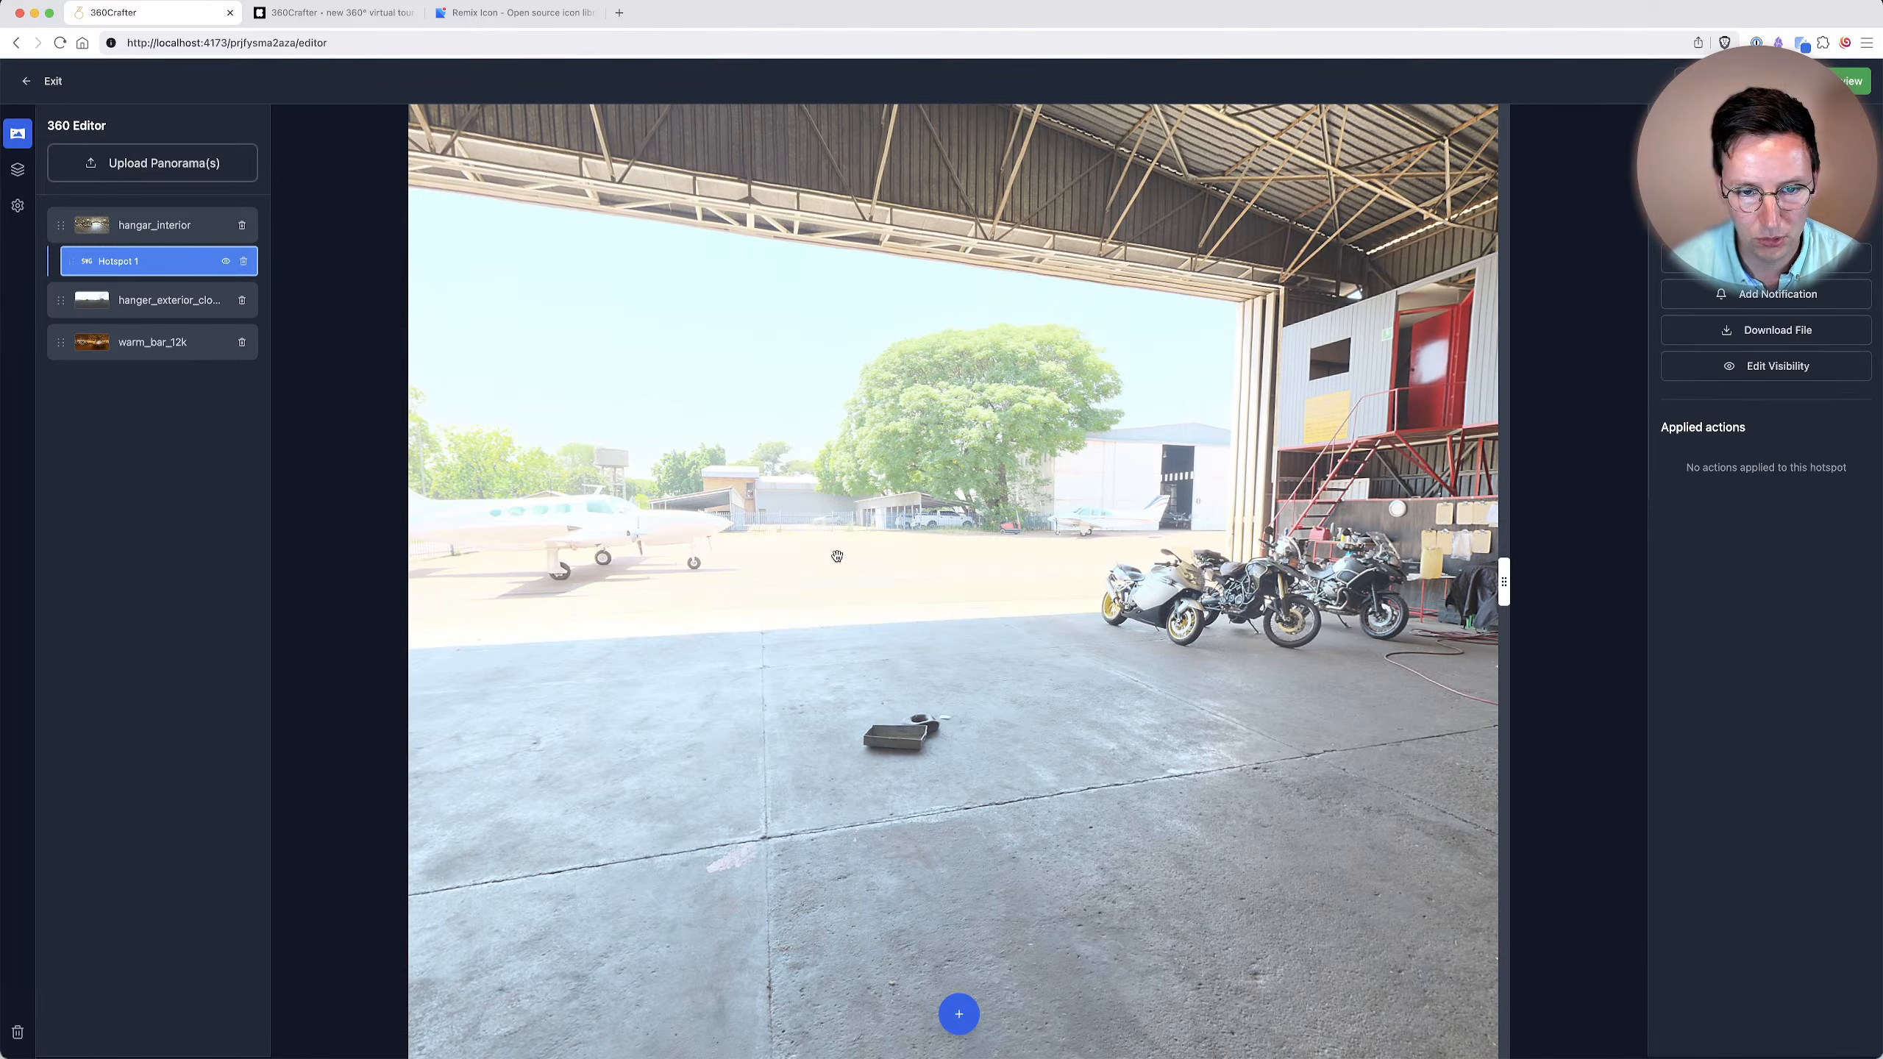
left_click(966, 1027)
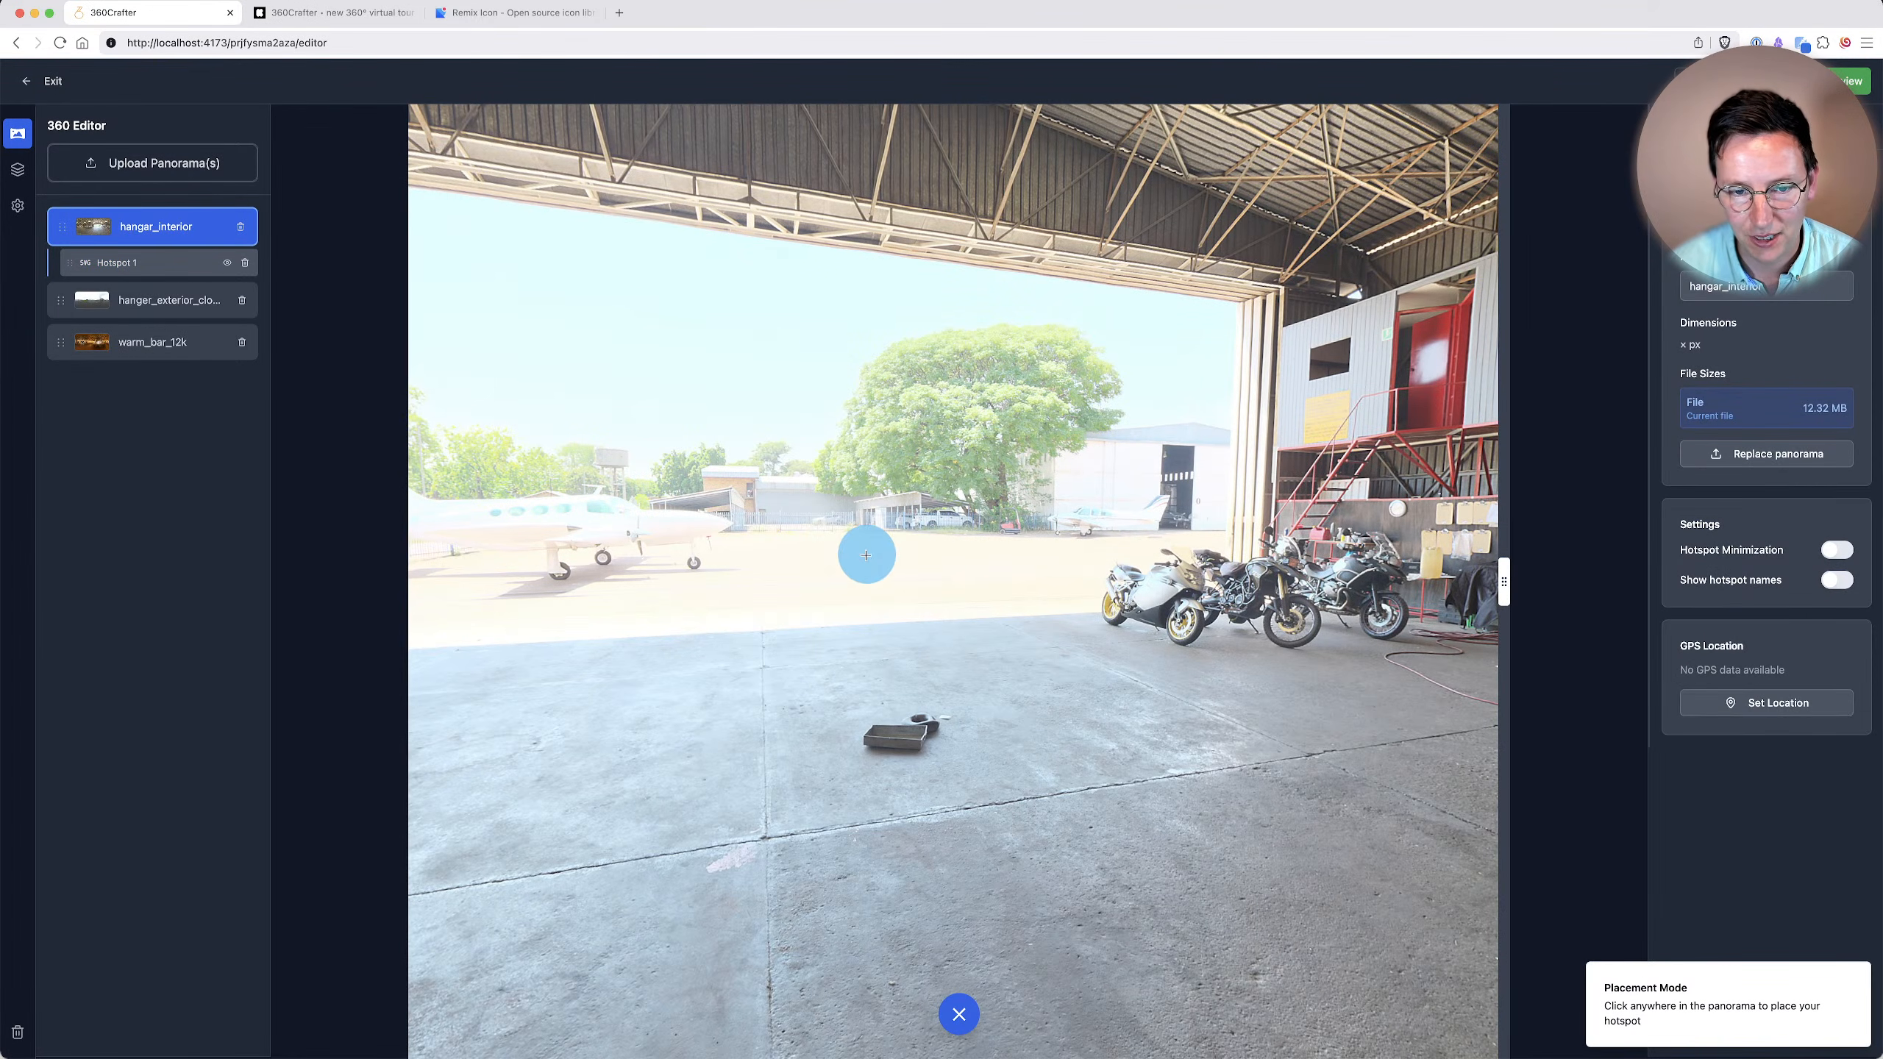
left_click(866, 555)
left_click(1762, 259)
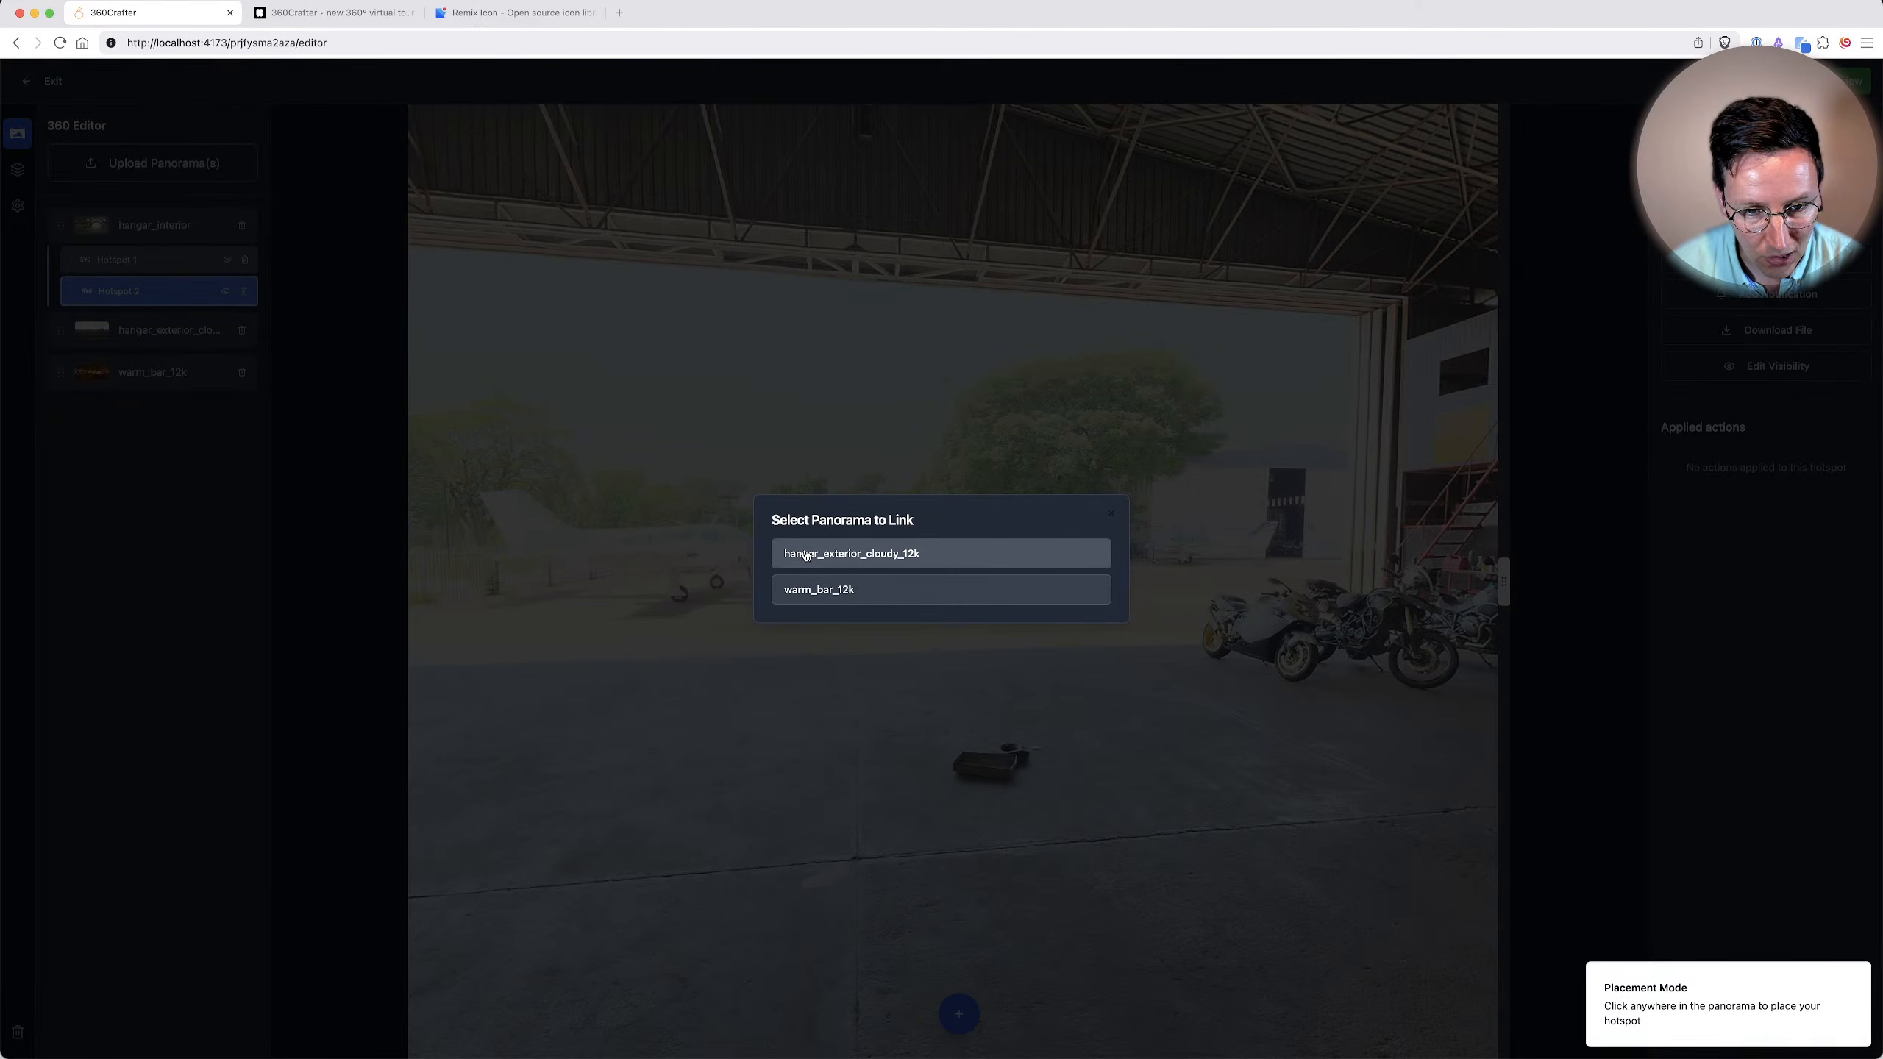
left_click(844, 559)
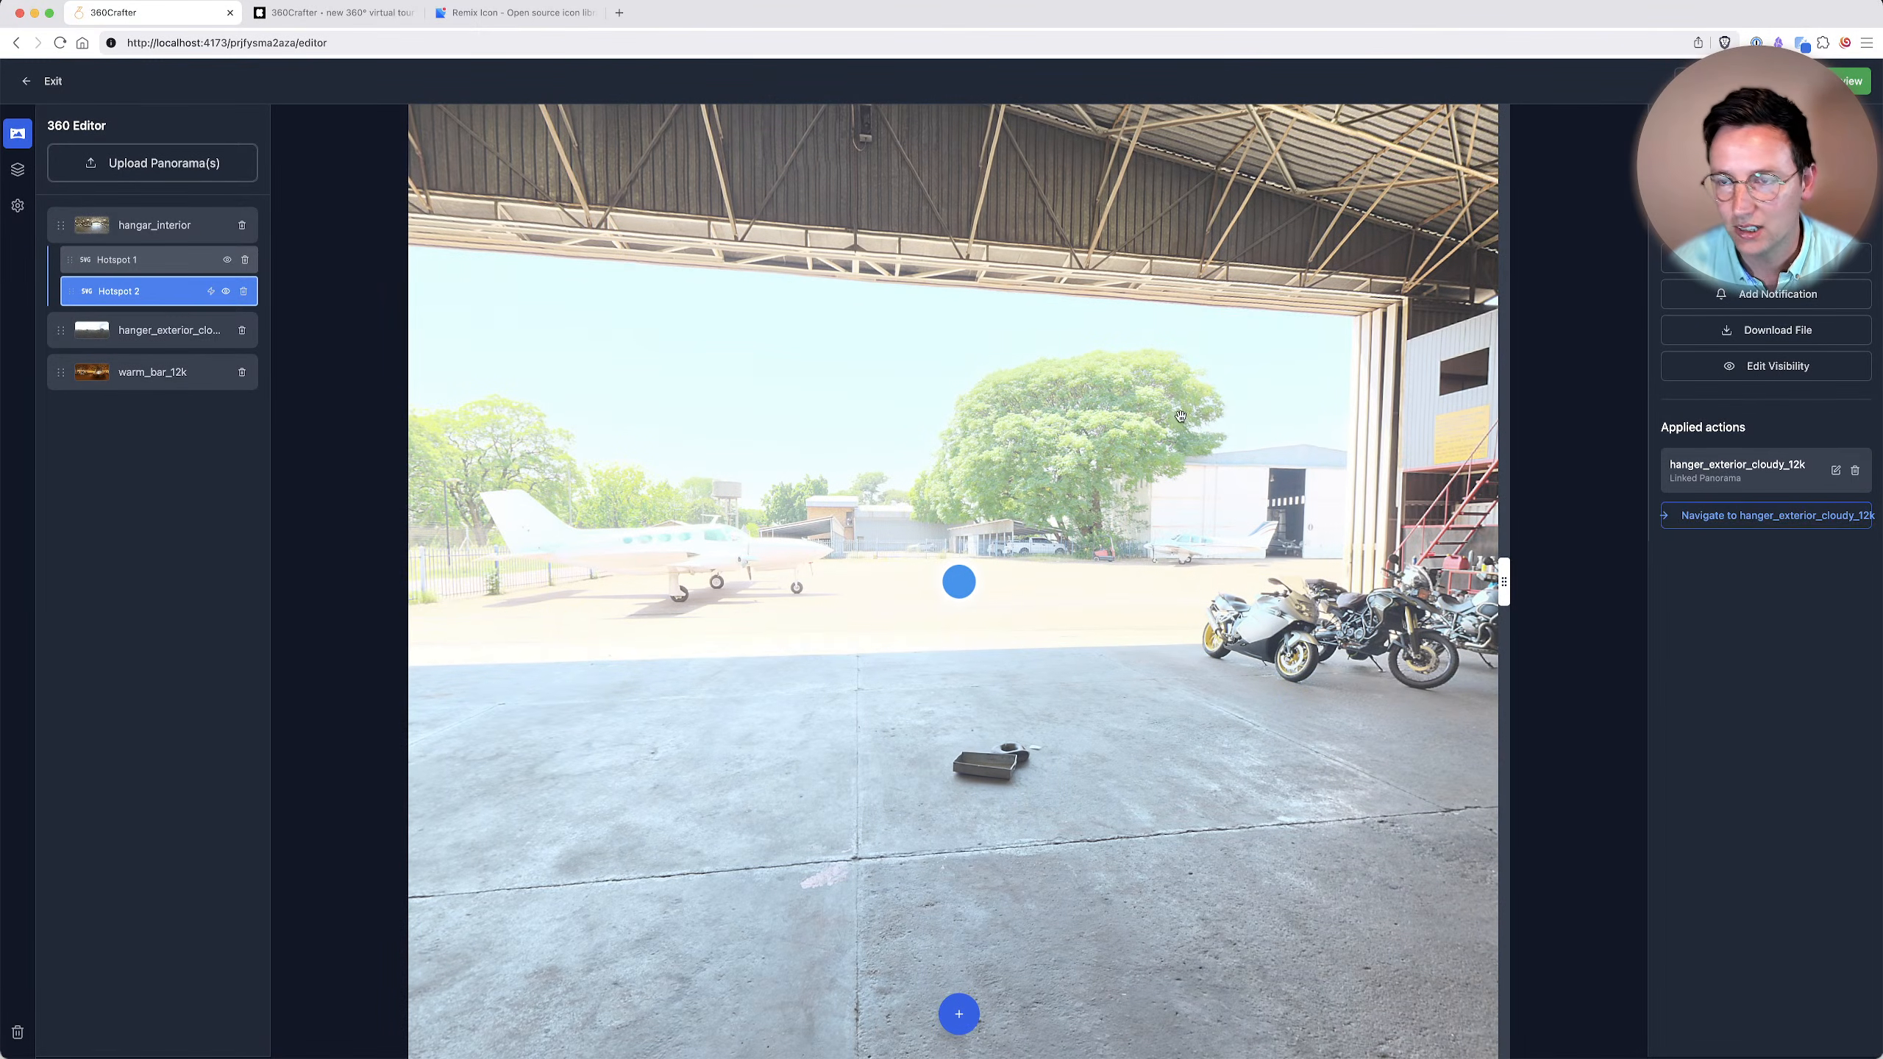
Follow the doorway hotspot's link to the hanger_exterior_cloudy_12k panorama.
left_click_drag(1182, 427, 1179, 375)
left_click_drag(958, 534, 946, 587)
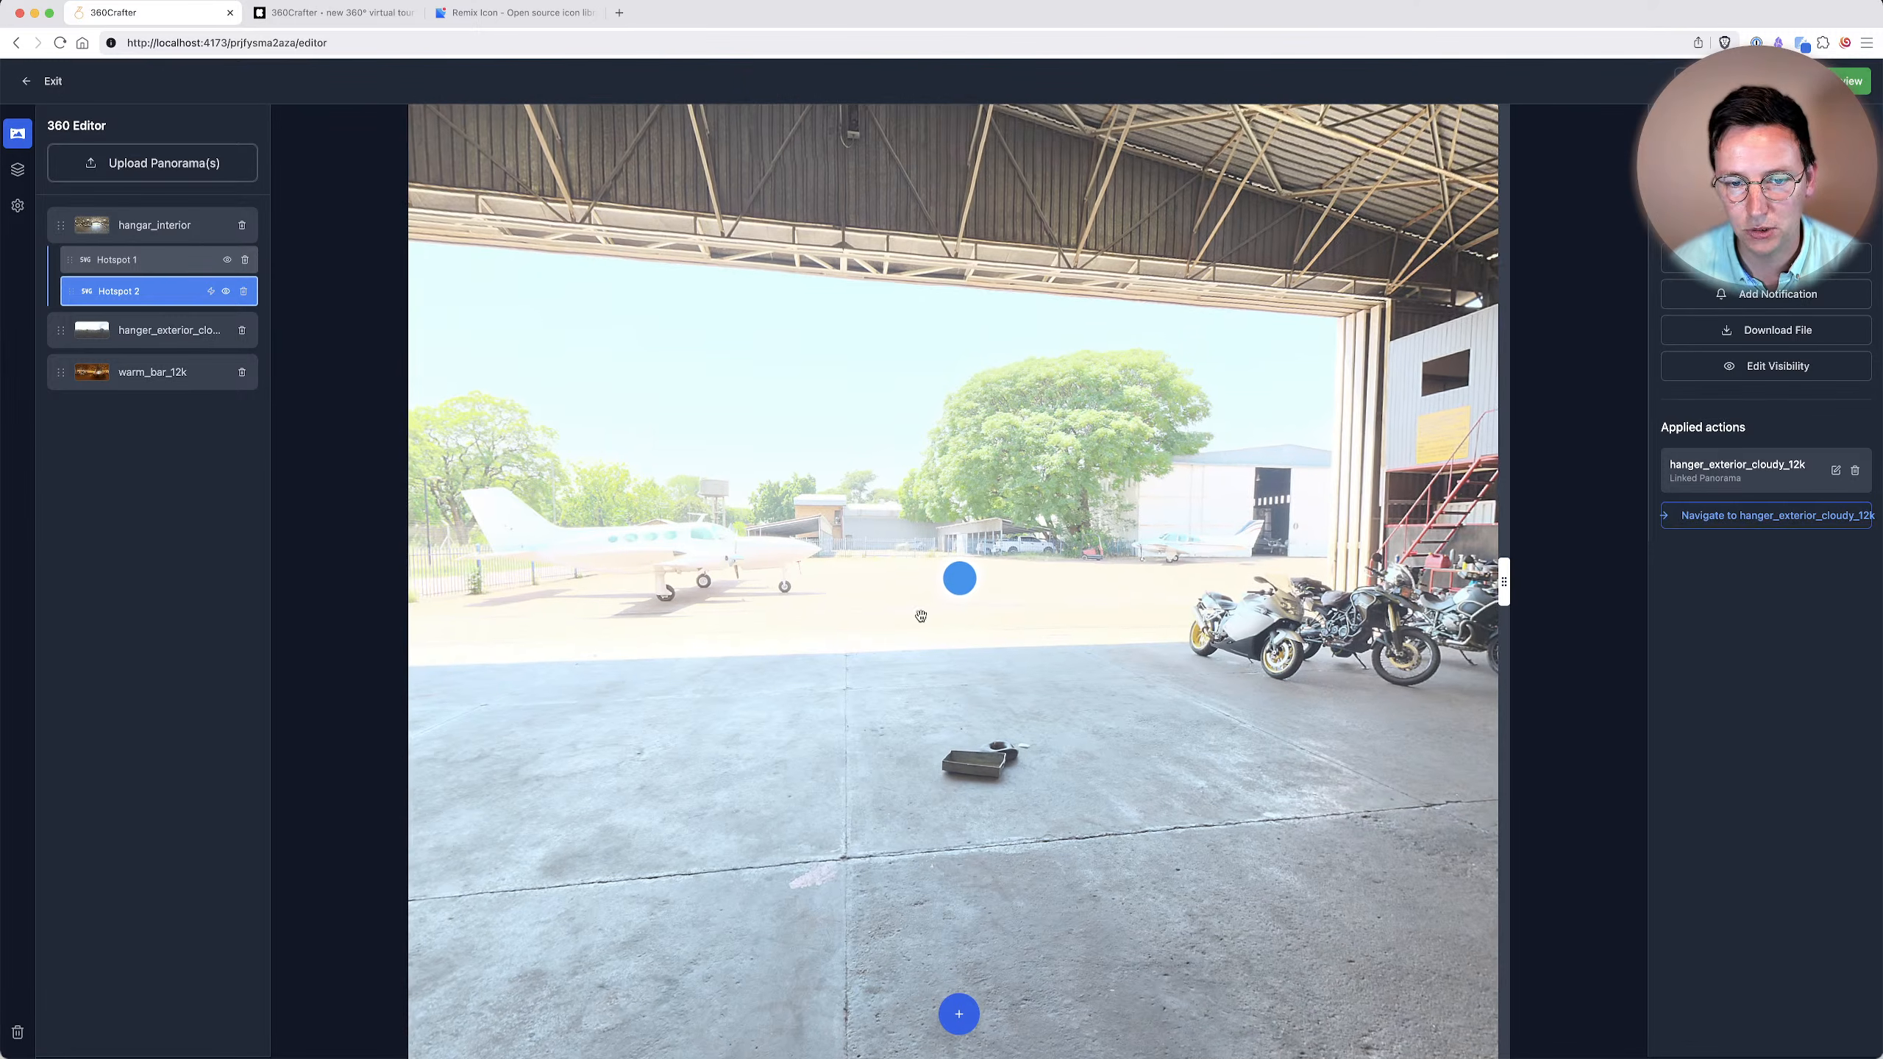
left_click(962, 587, "super")
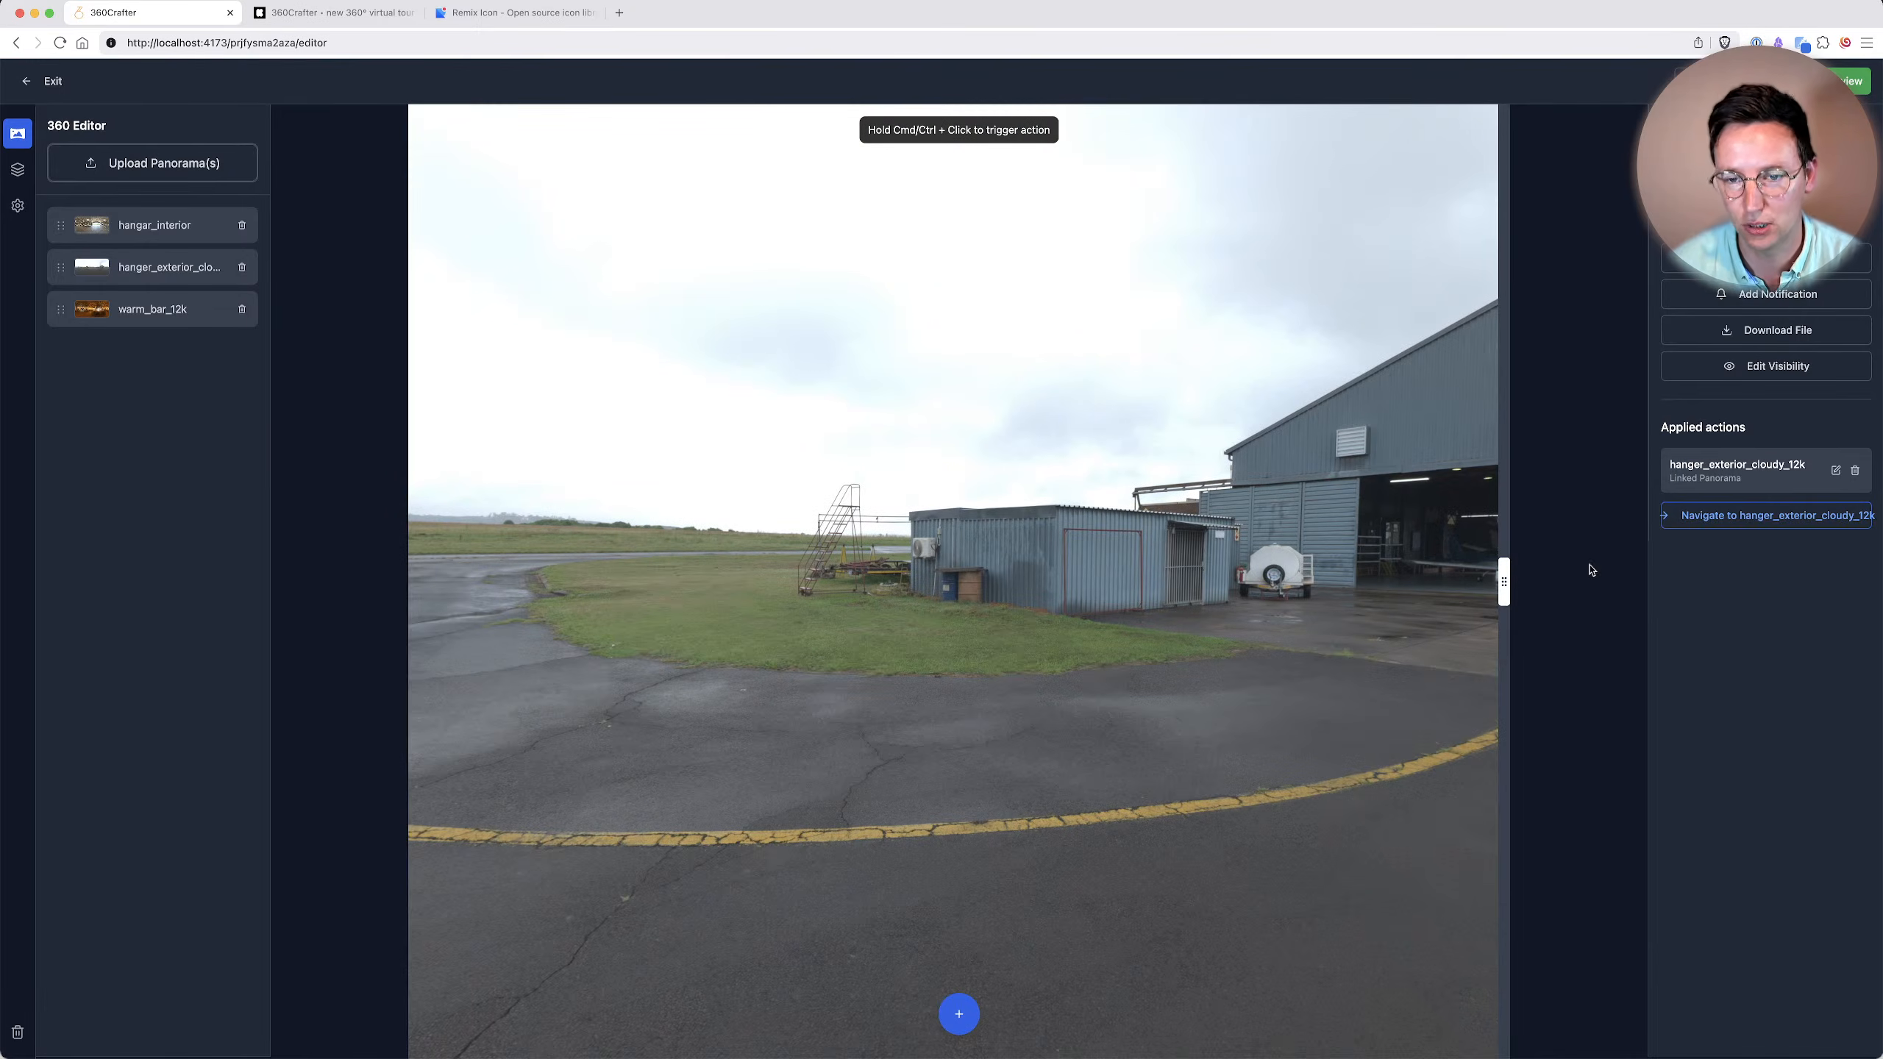
Link a new hotspot at the hangar entrance in the exterior panorama to hangar_interior, and follow it back inside.
left_click_drag(1487, 587, 823, 846)
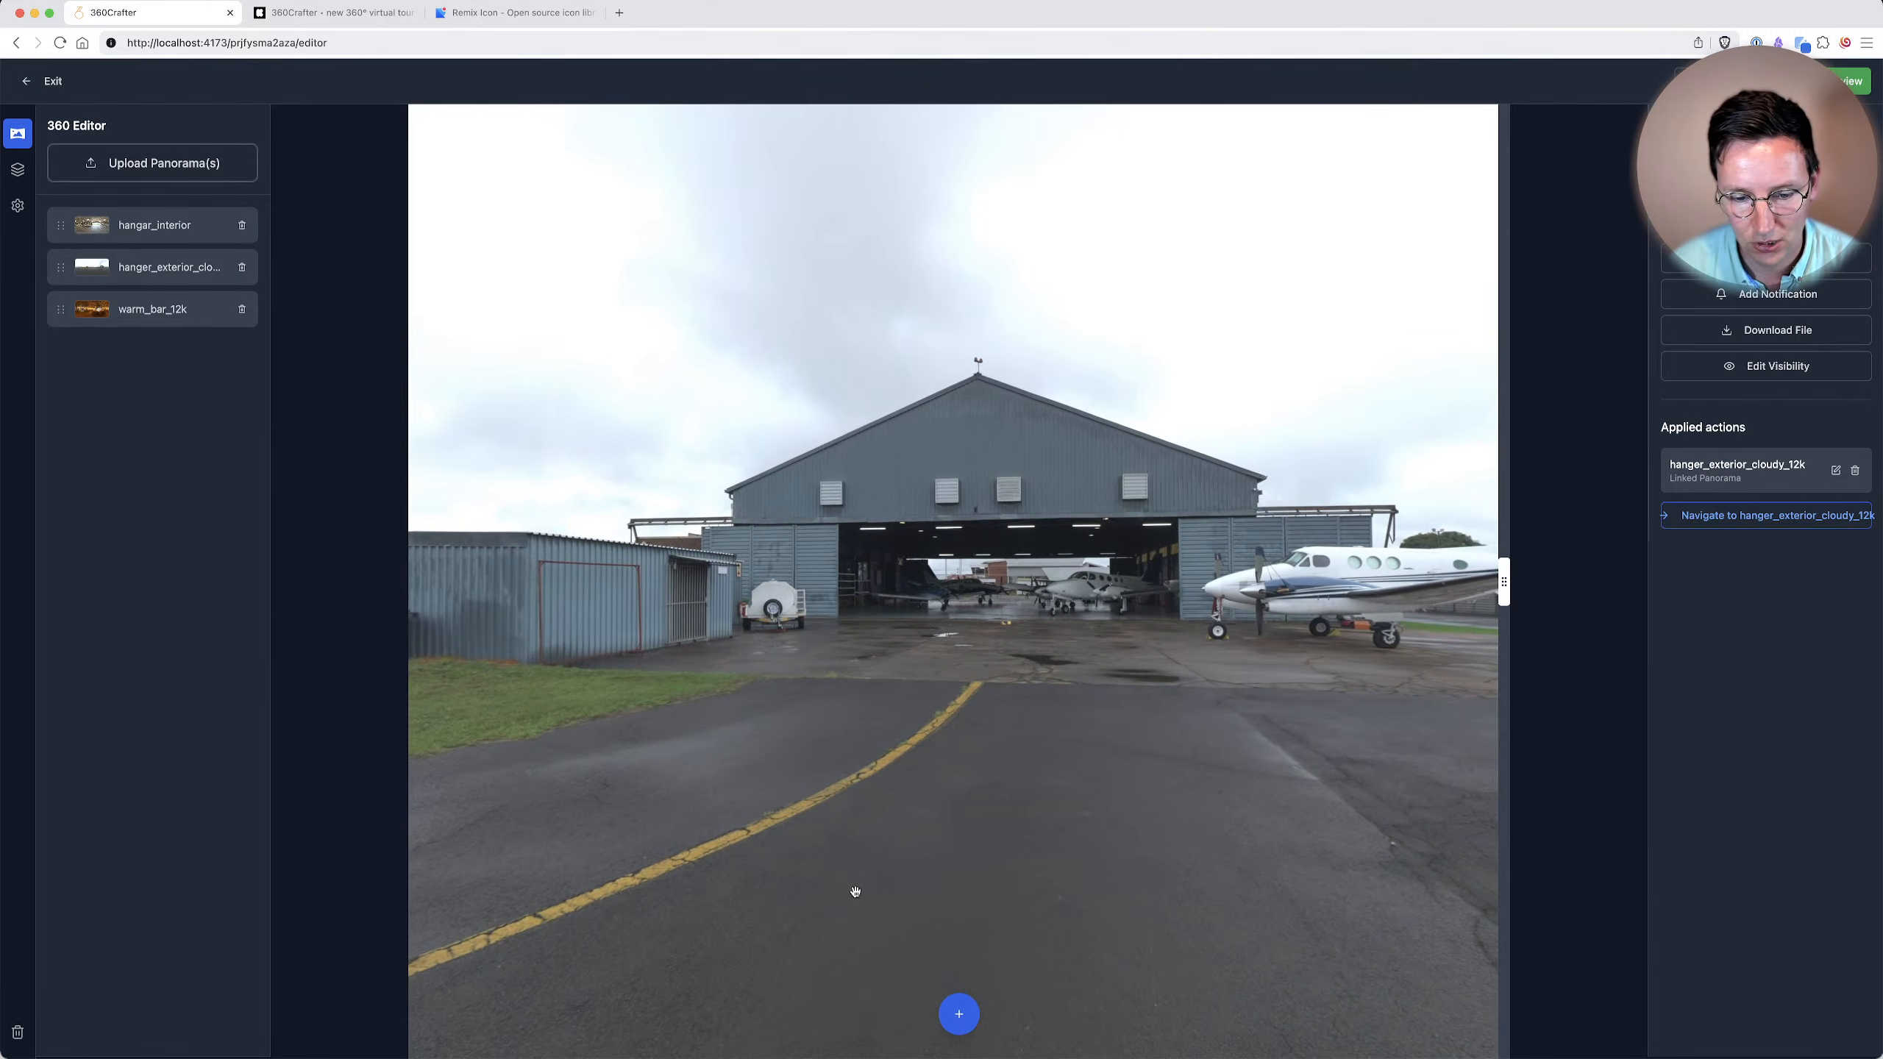
left_click(958, 1010)
left_click(1013, 610)
left_click(1757, 258)
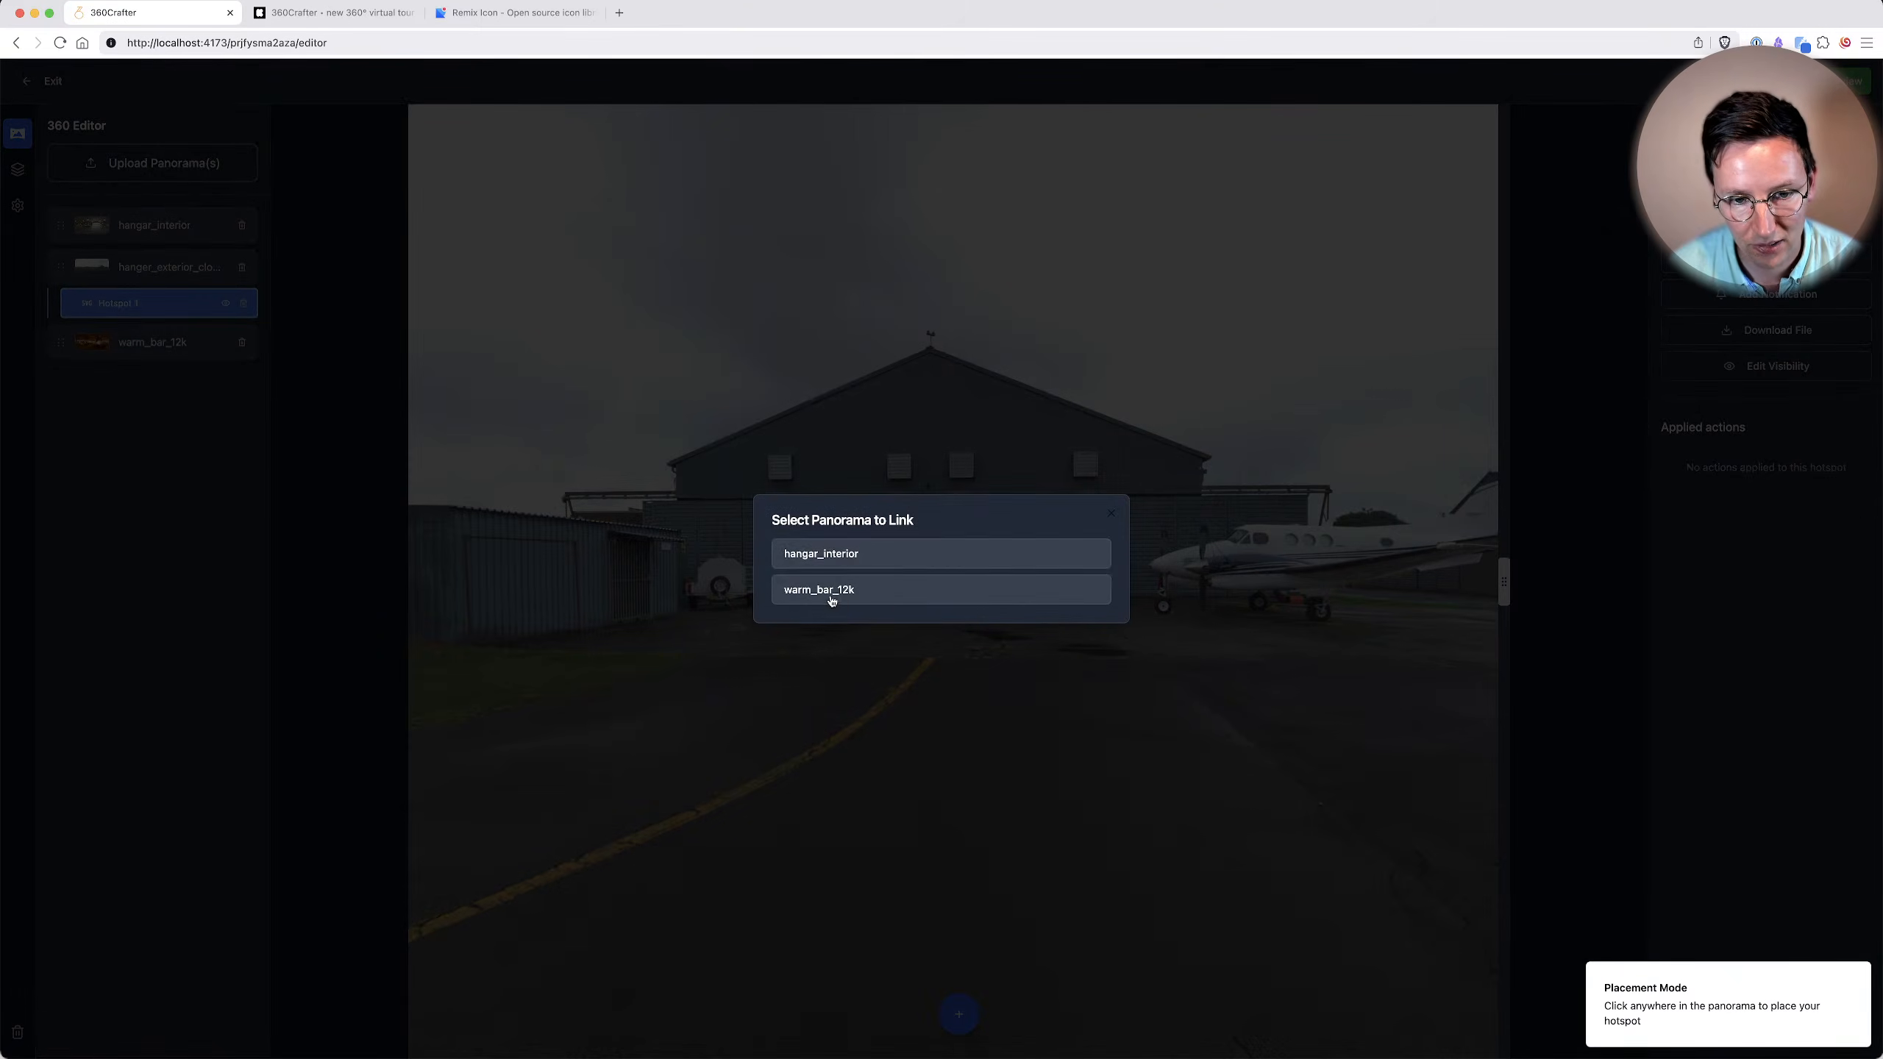
left_click(843, 555)
left_click(956, 578, "super")
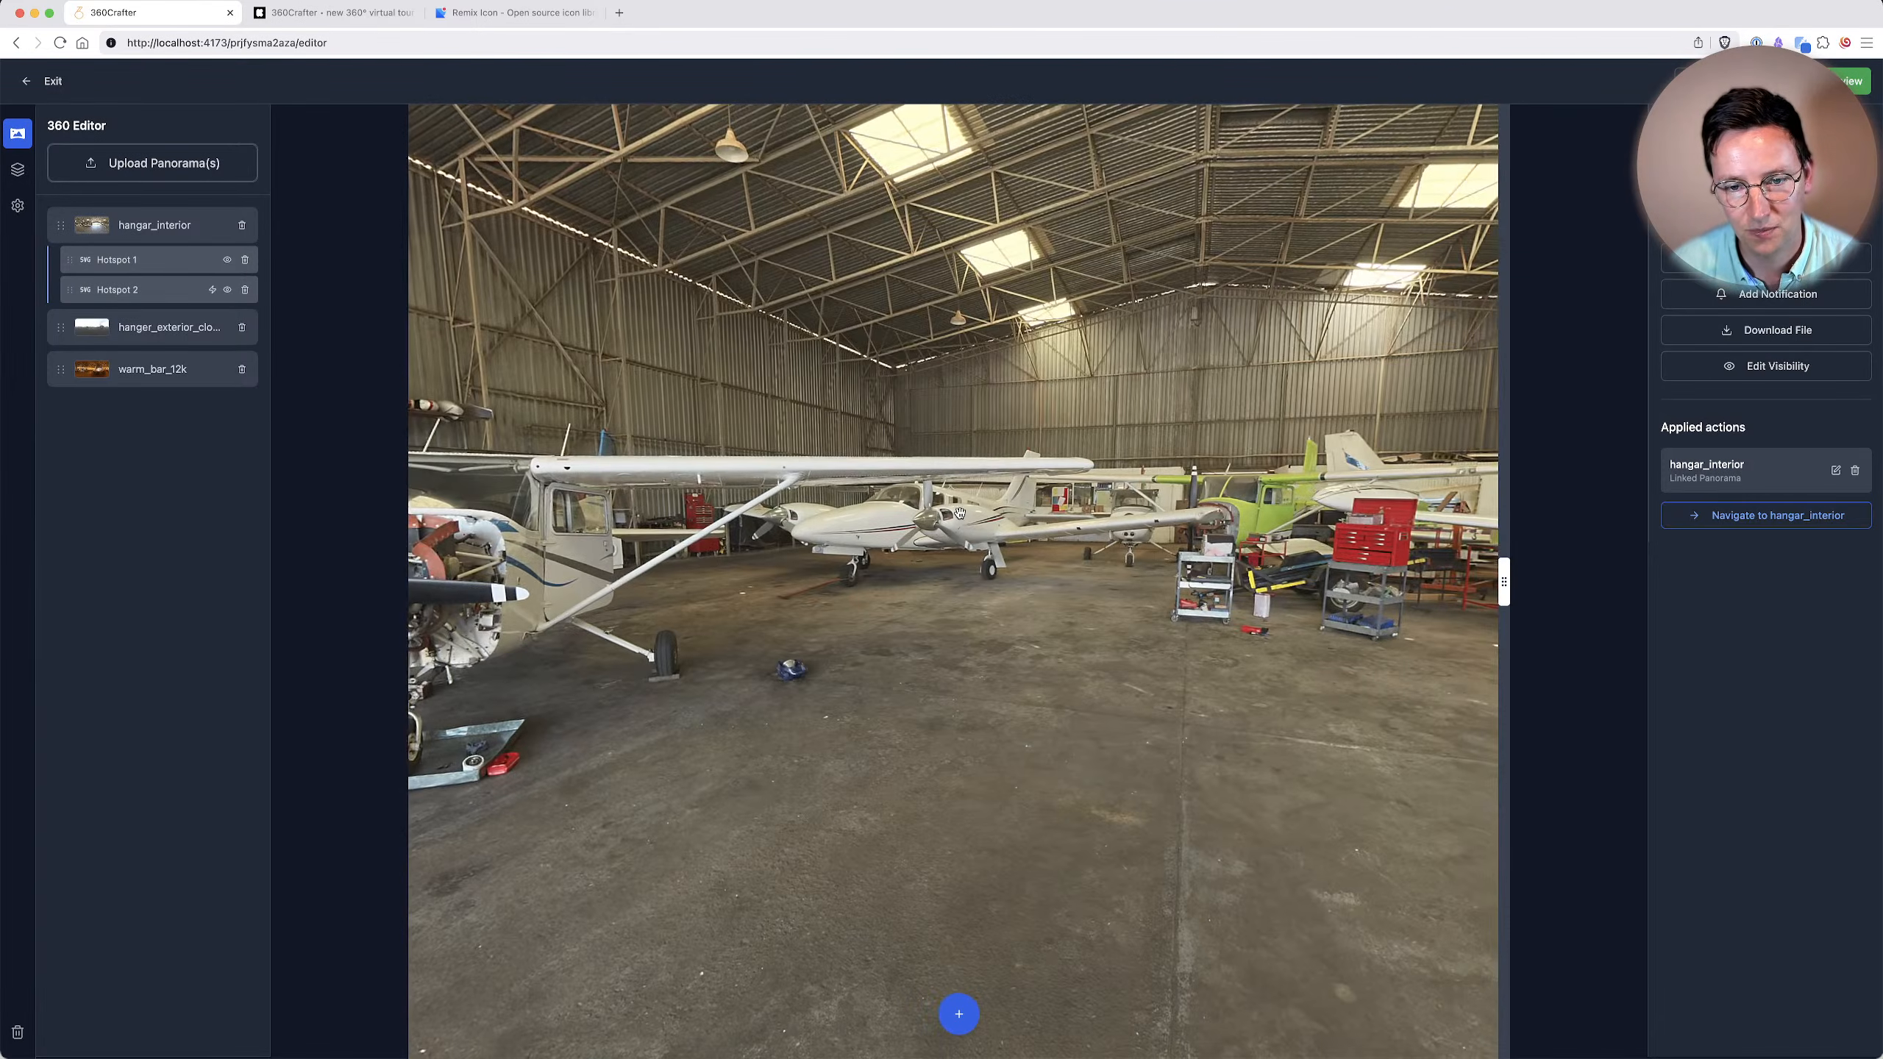
left_click_drag(960, 514, 289, 540)
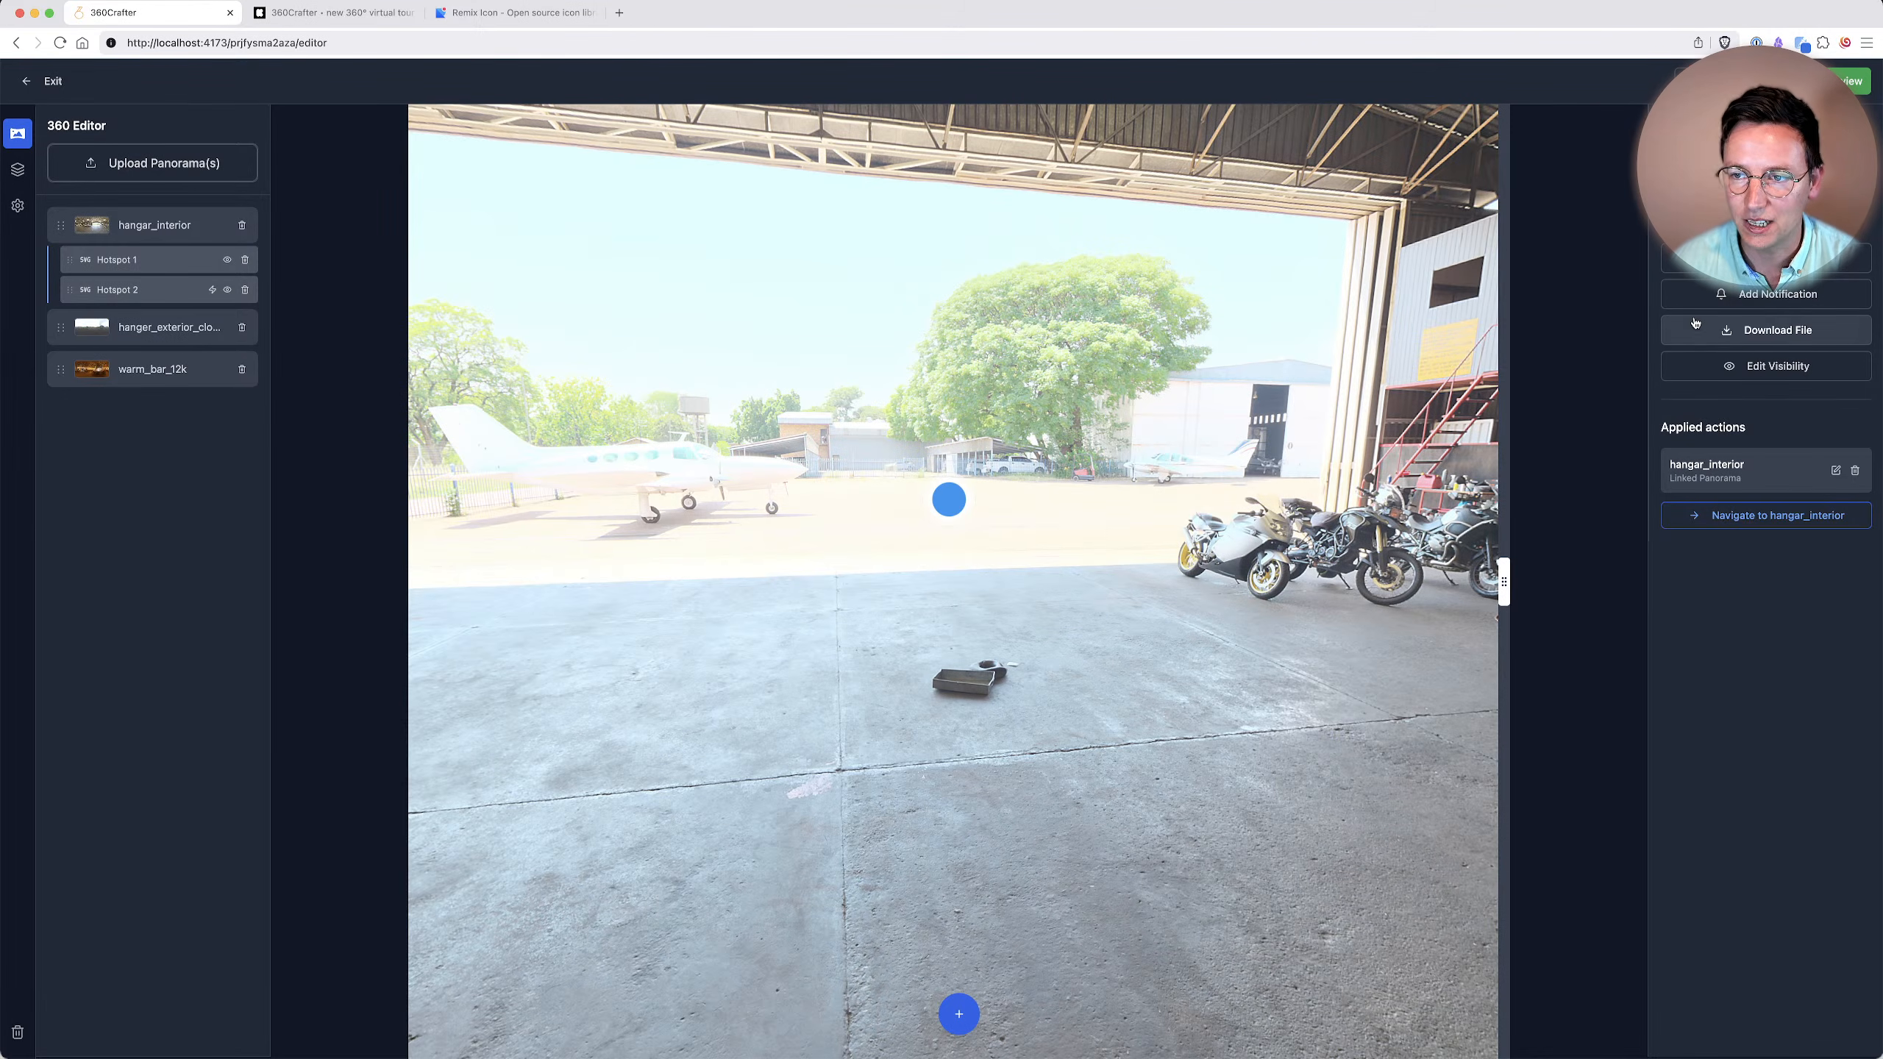
Add a banner notification titled "Awesome! Let's go outside 😁" with the message "Take some air", hidden after 2 seconds.
left_click(1750, 300)
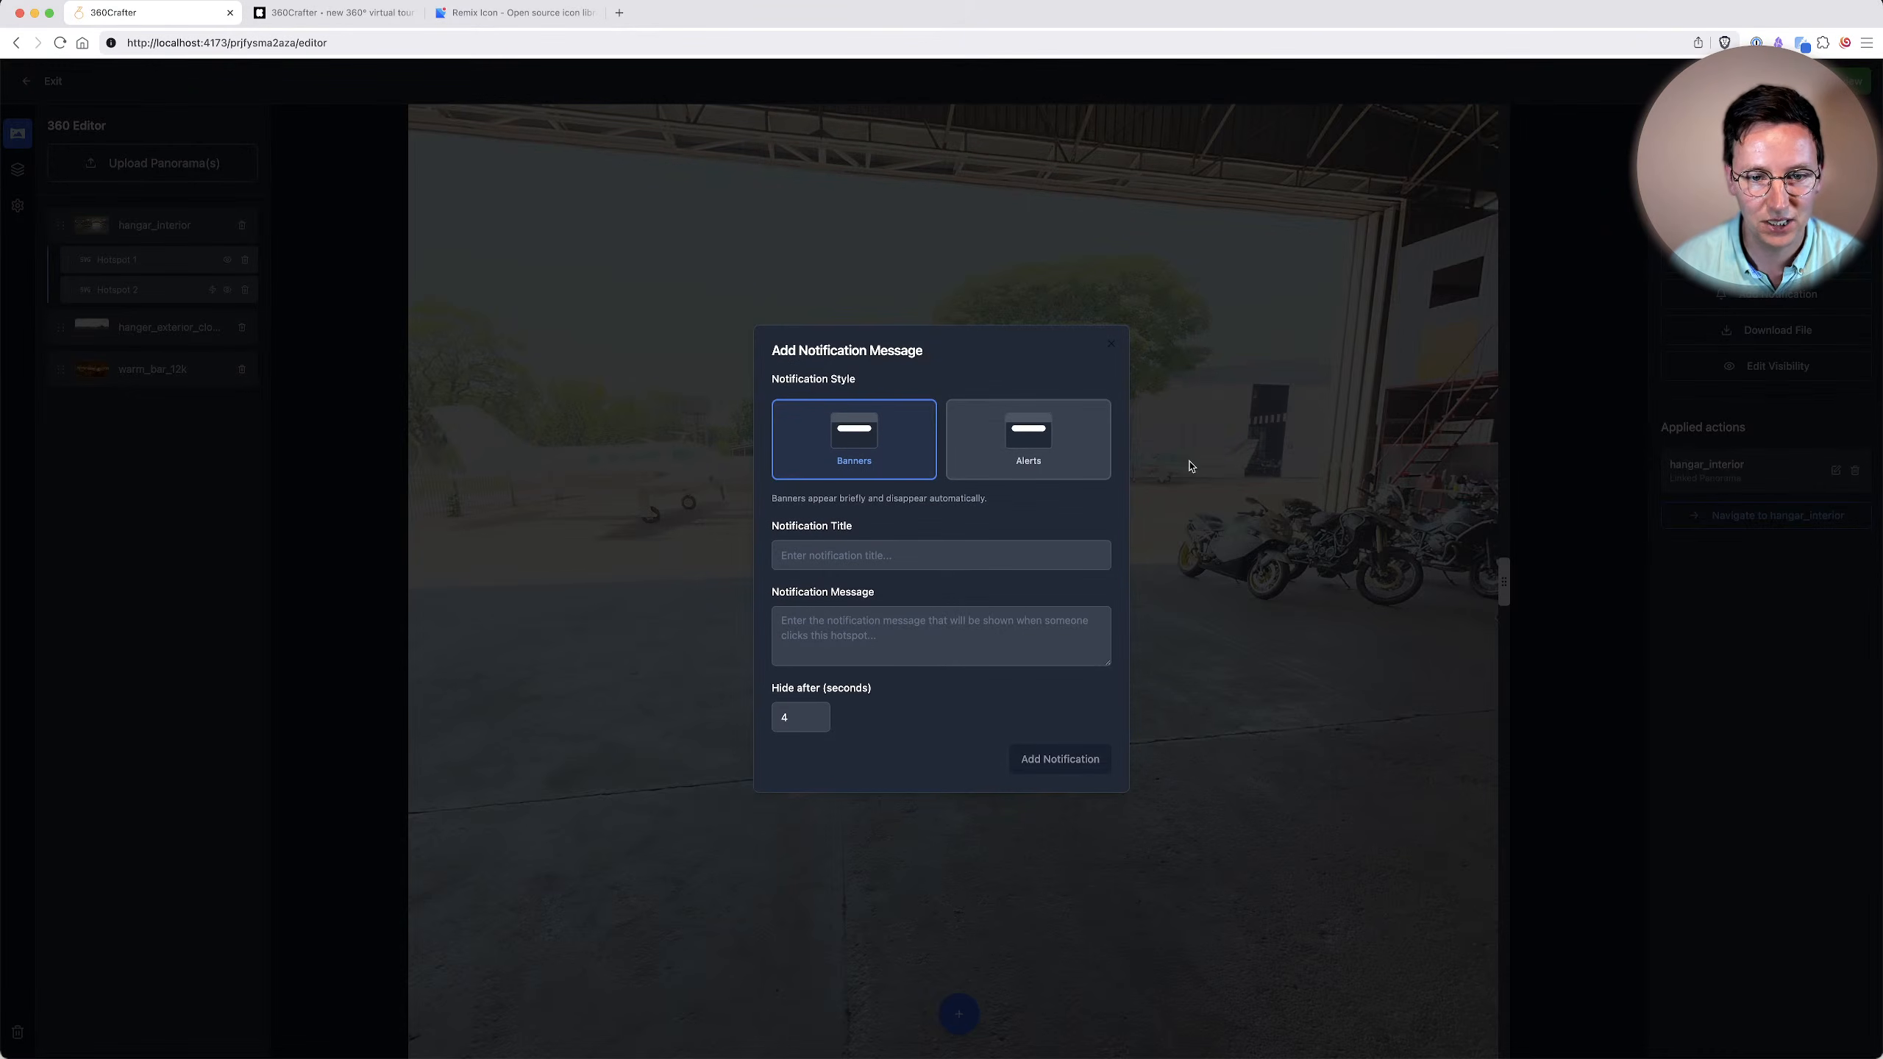
left_click(938, 554)
type("Awesome! Let's go ")
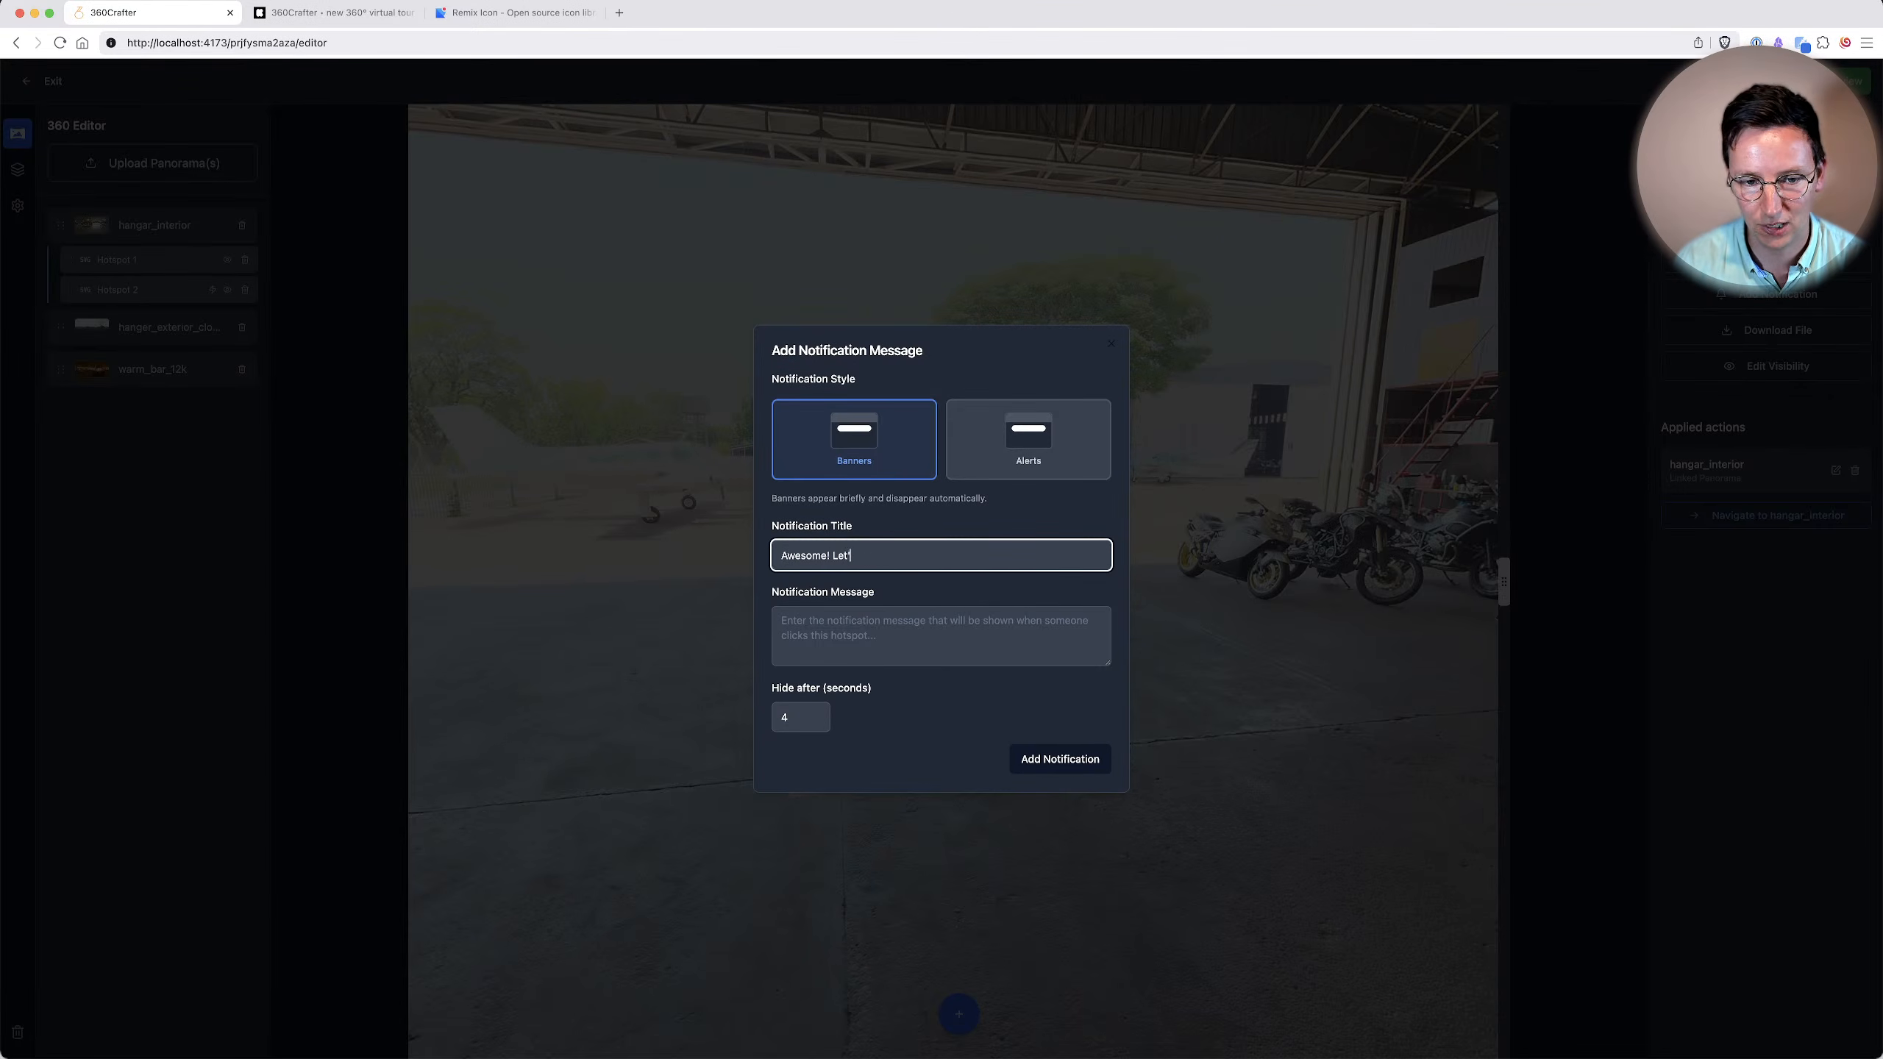
type("outside 😁")
key("Tab")
type("Take some")
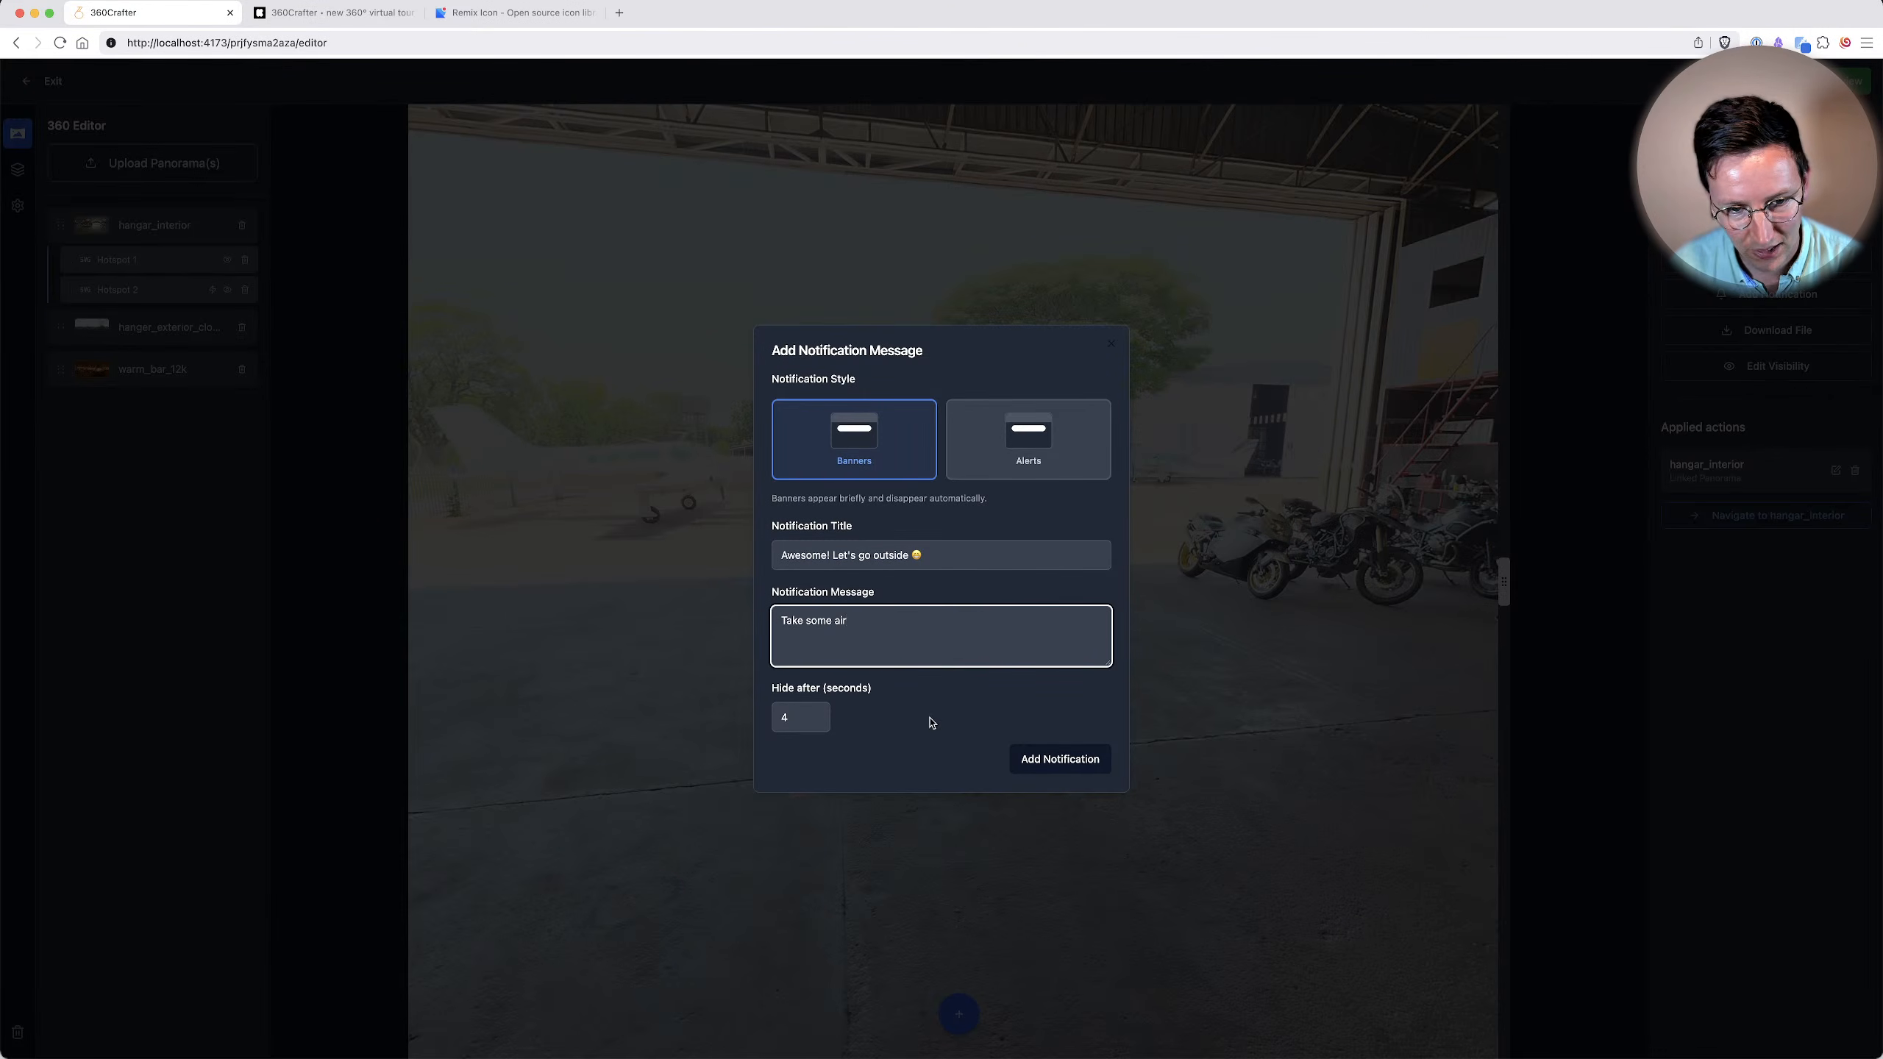
left_click(811, 718)
key("BackSpace")
type("2")
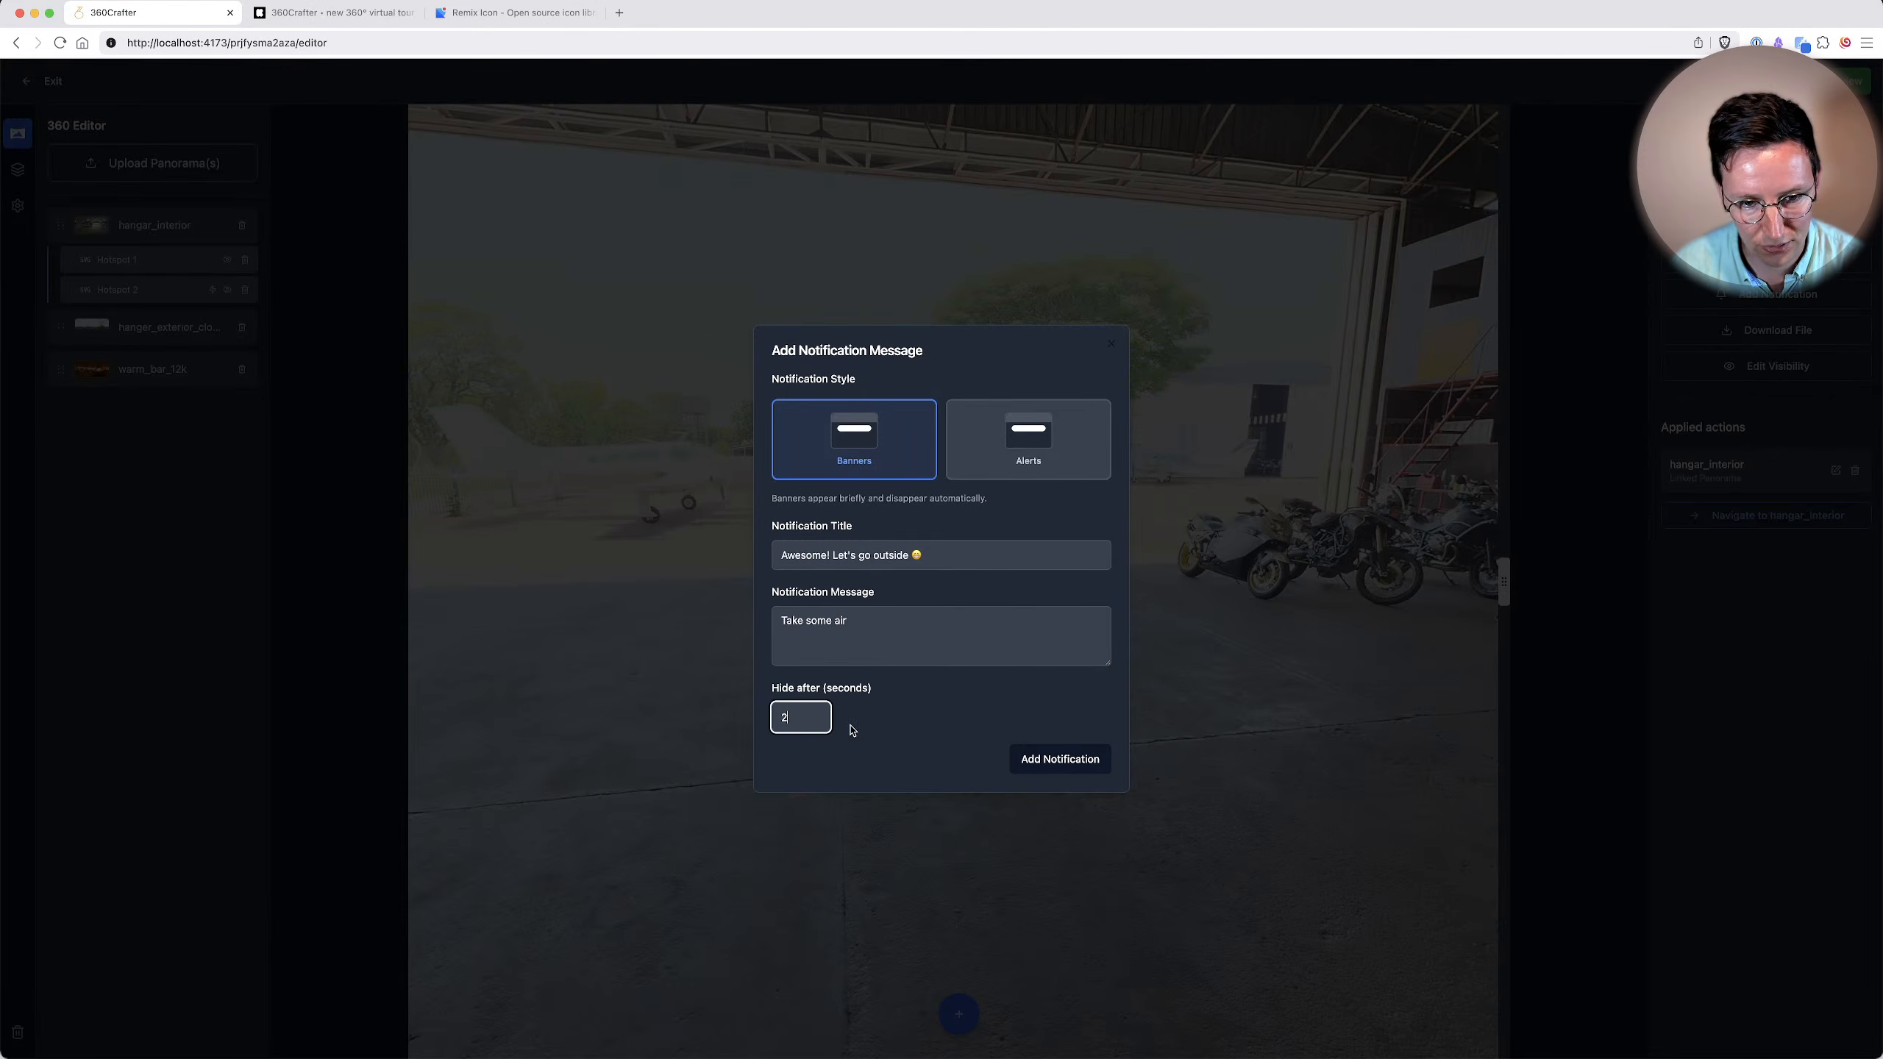
left_click(1060, 762)
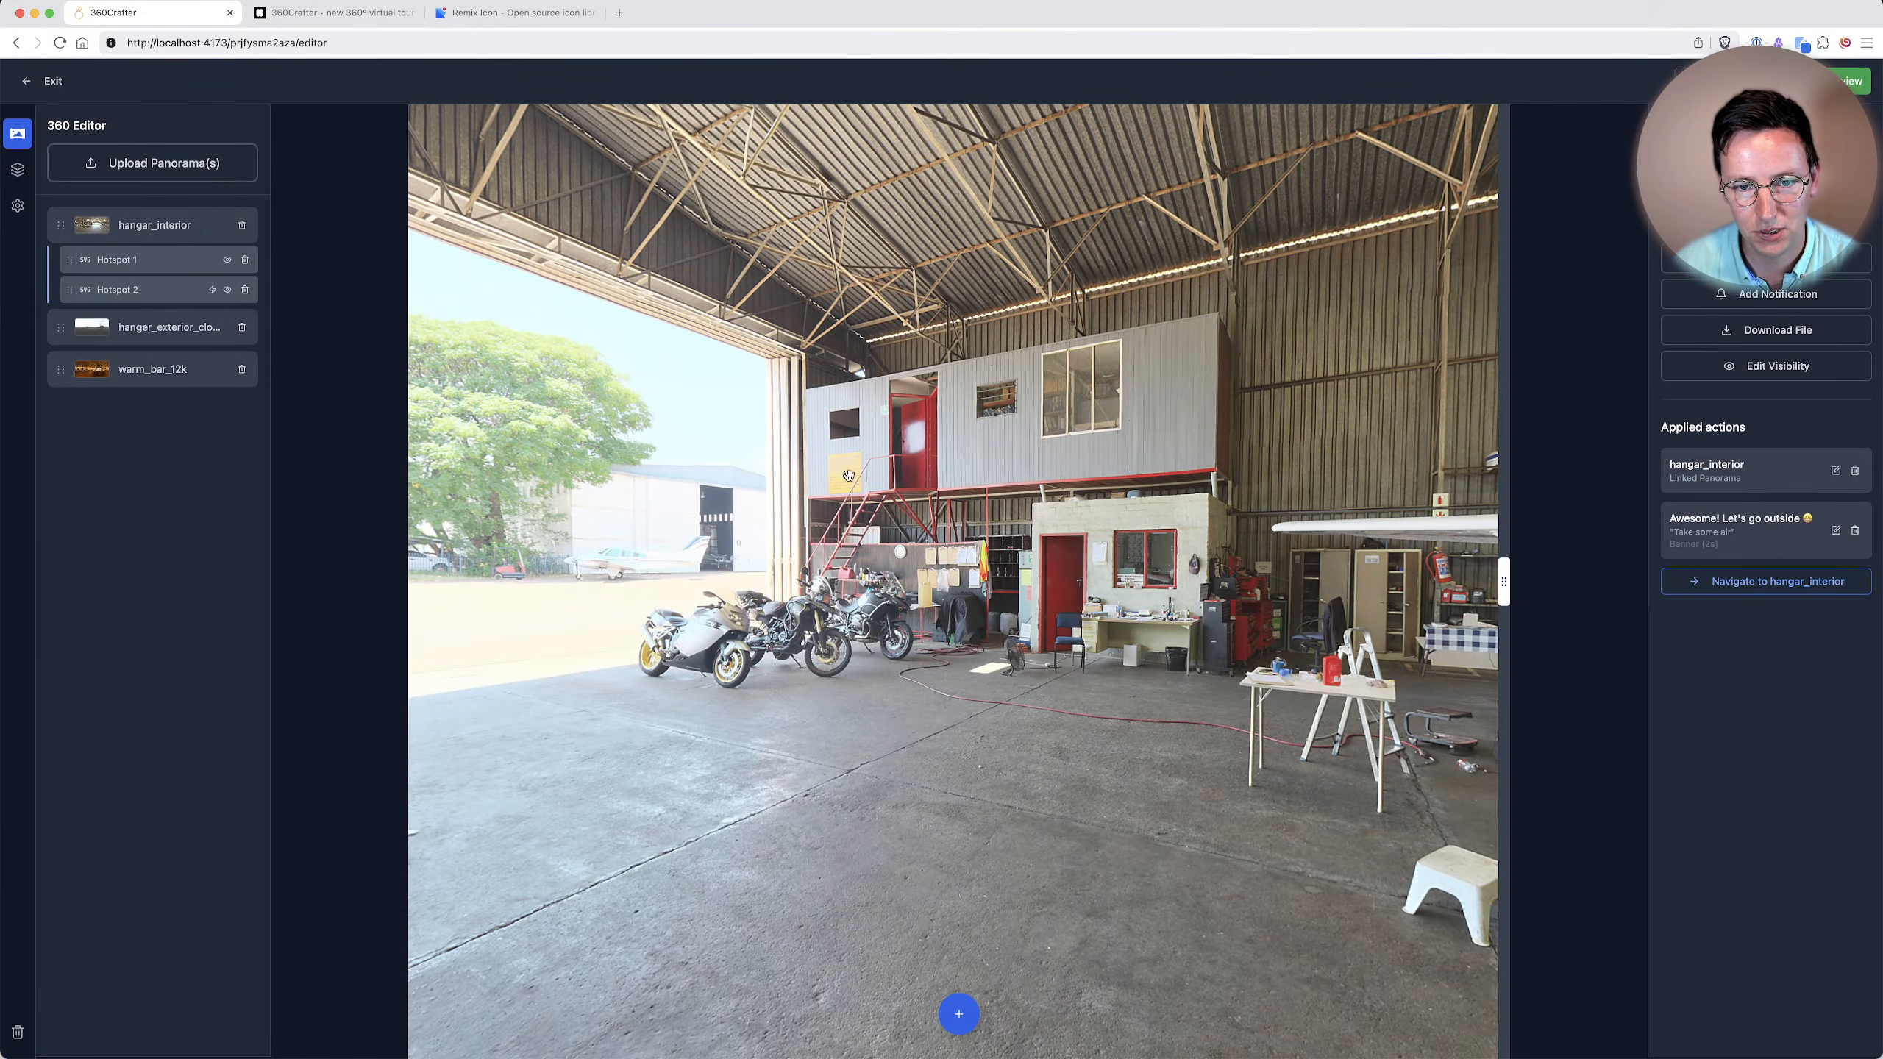
Check which actions are applied to the doorway hotspot and the plane hotspot in hangar_interior.
left_click_drag(881, 446, 1304, 484)
left_click(934, 554)
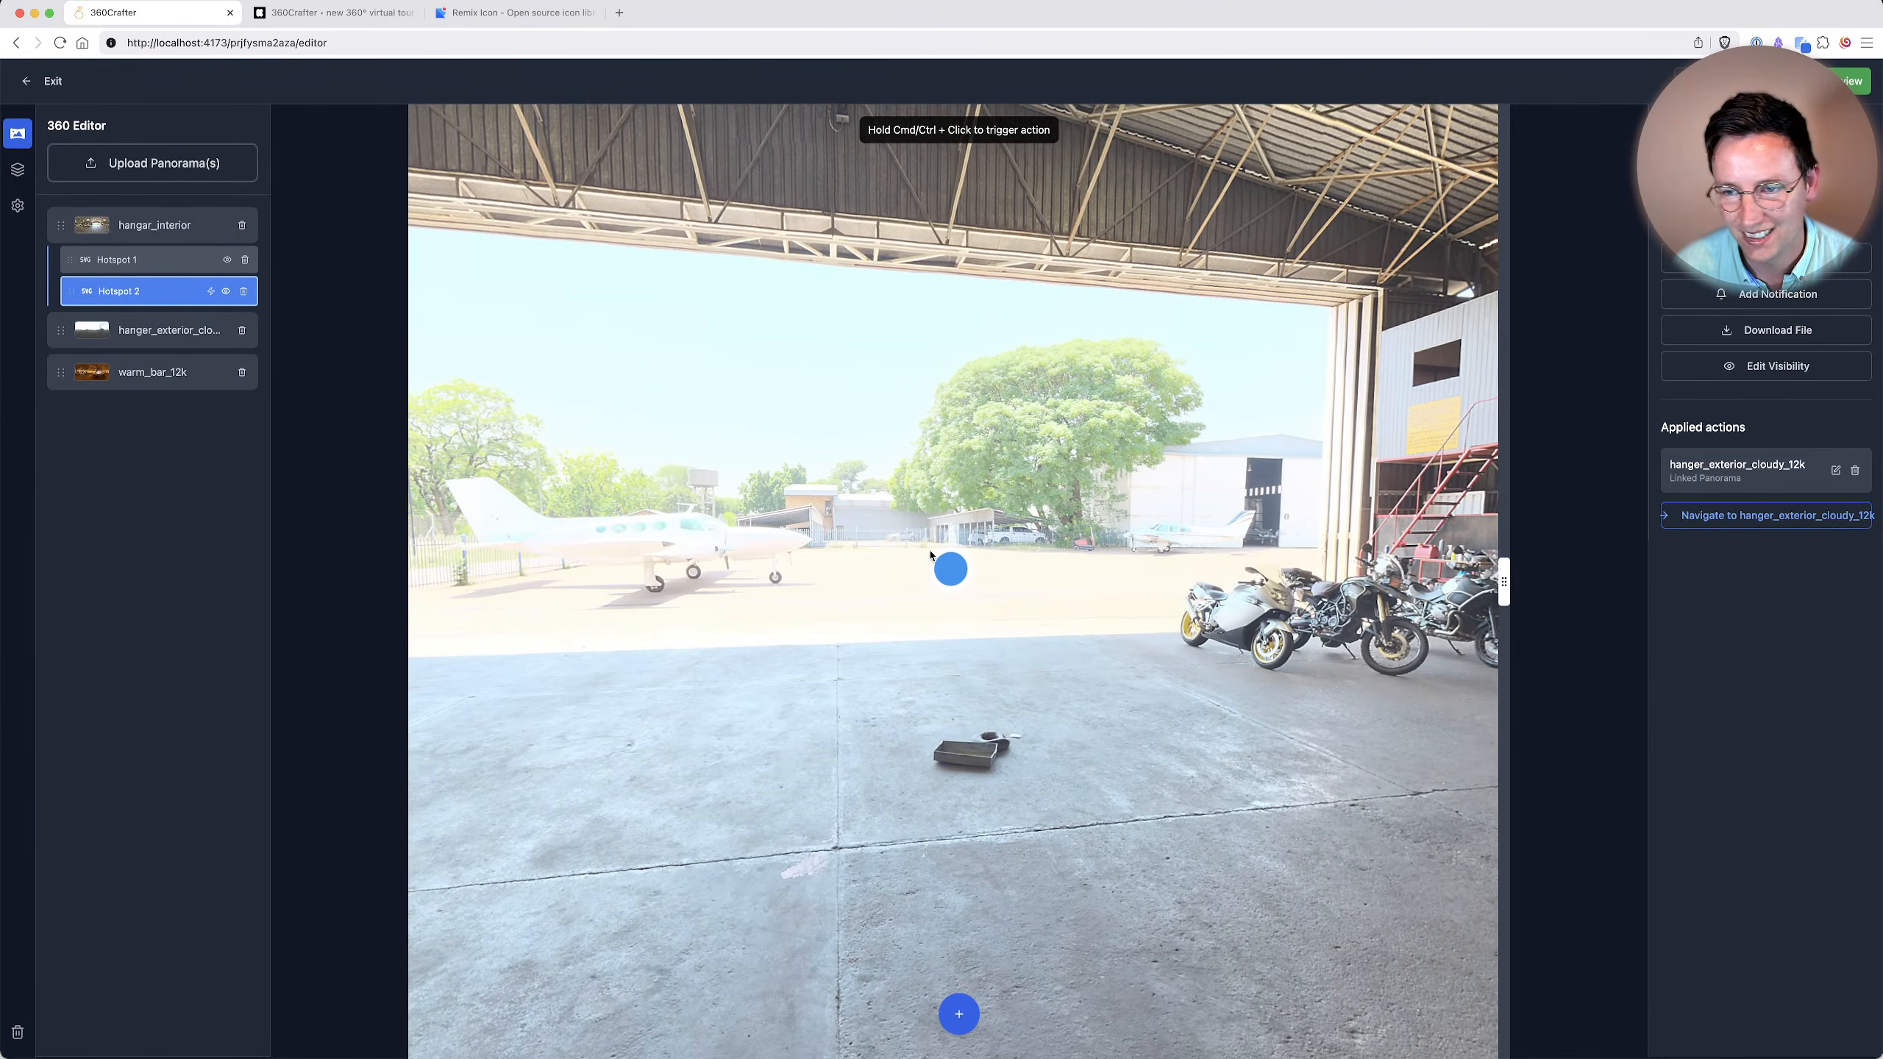
left_click(146, 270)
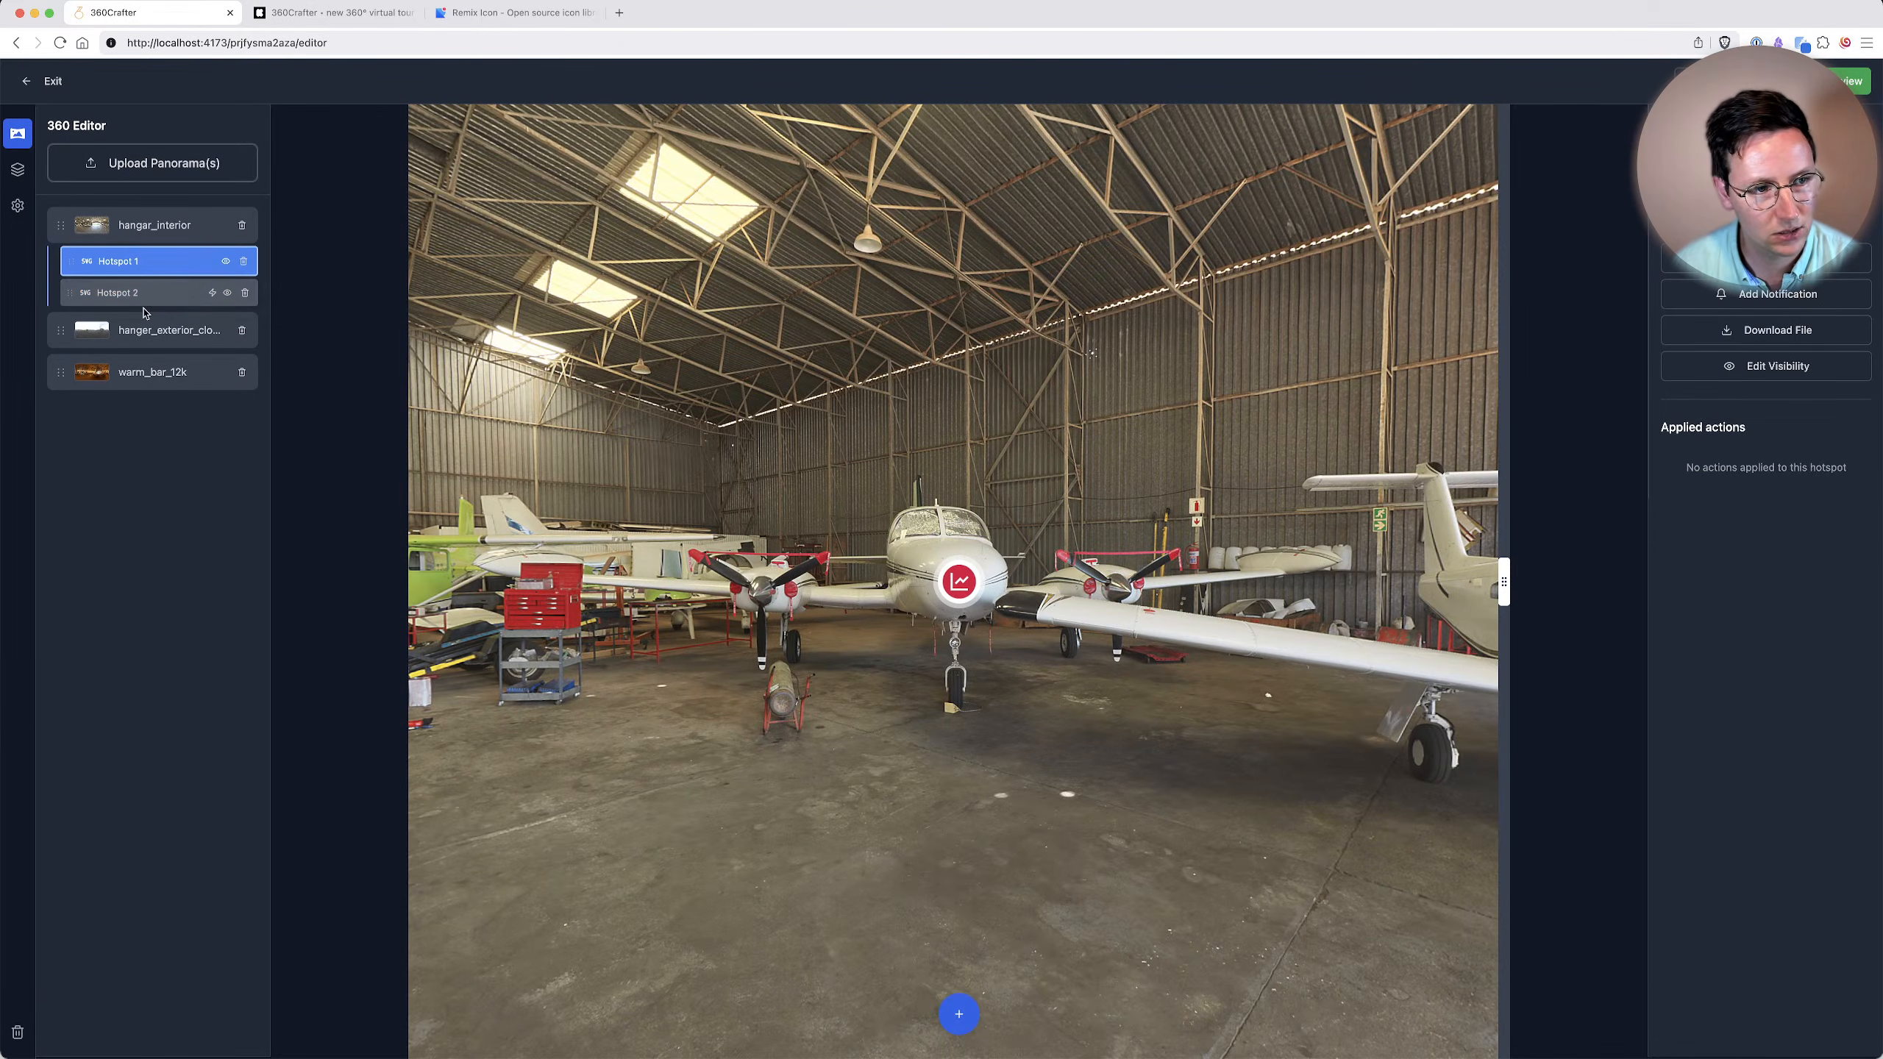
Add a banner titled "Let's go outside!" with the message "Awesome", hidden after 2 seconds, to the doorway hotspot and trigger the hotspot.
left_click(146, 291)
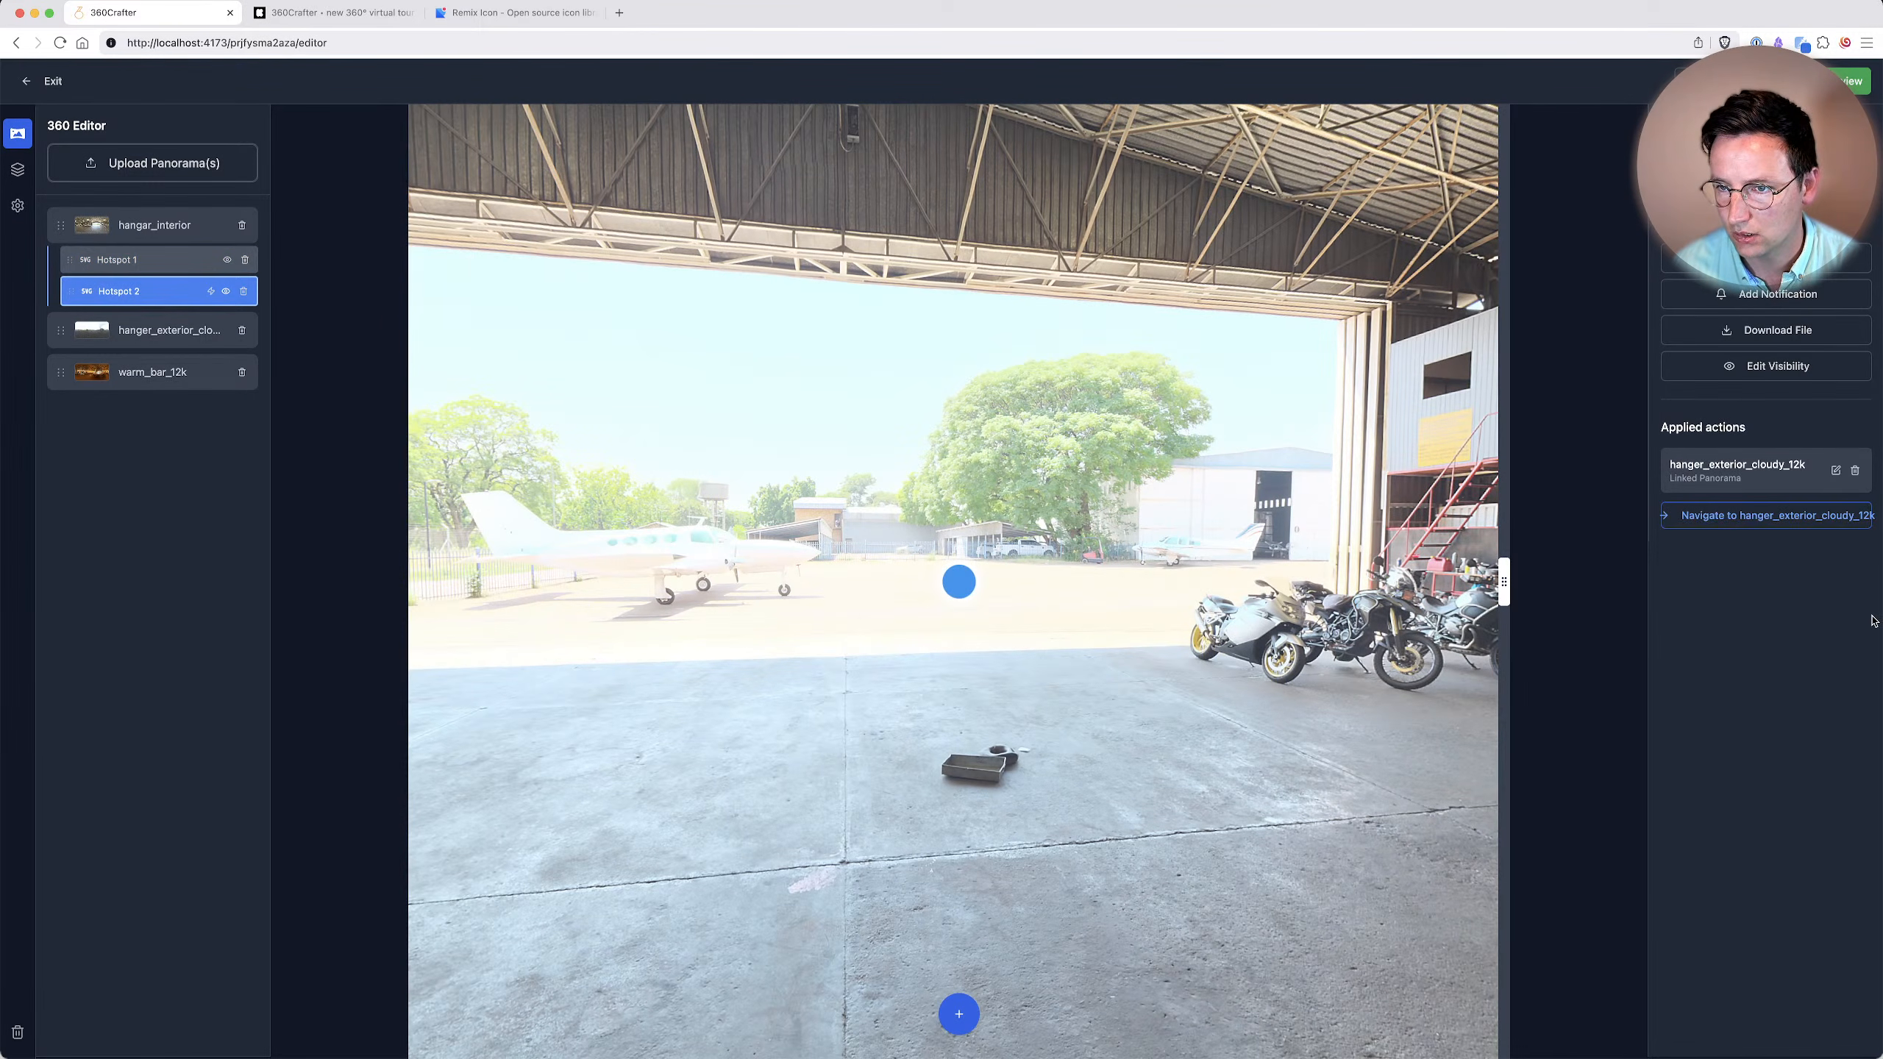
left_click(1772, 293)
left_click(819, 563)
type("Let's go out")
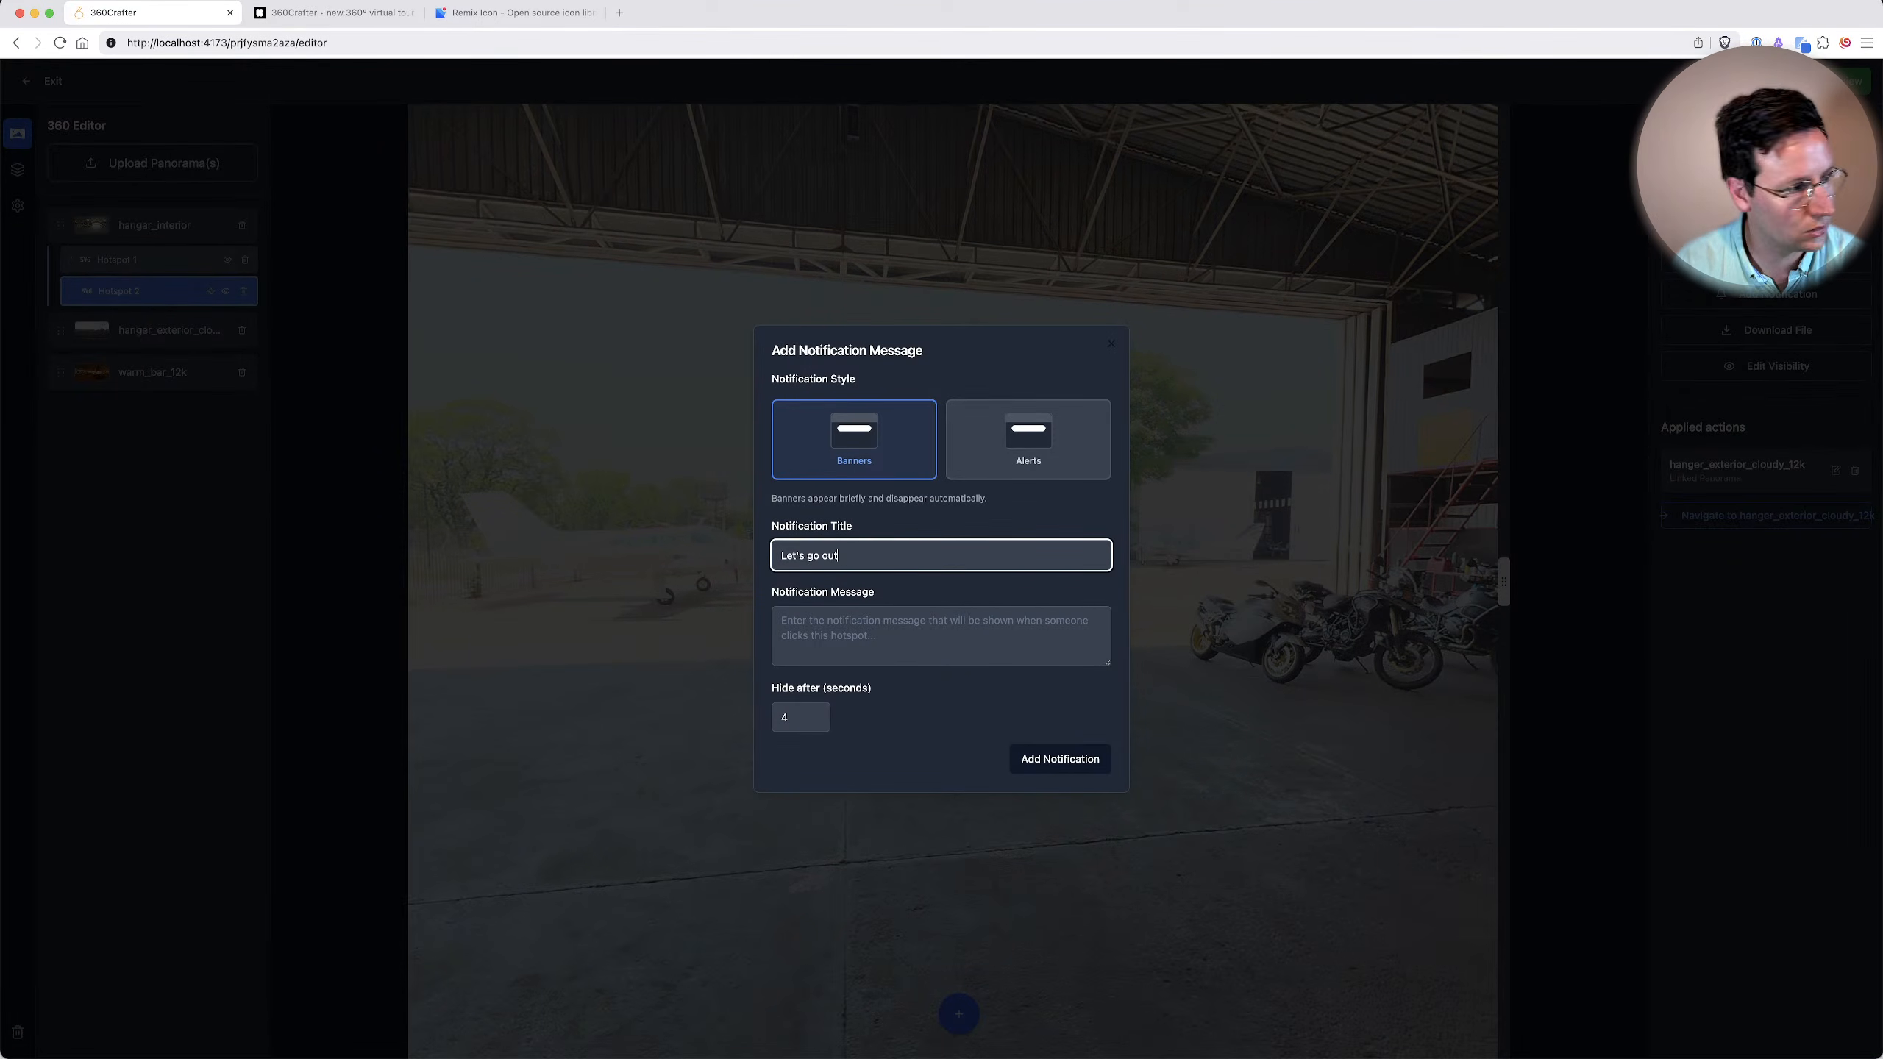
type("side!")
key("Tab")
type("Awesome")
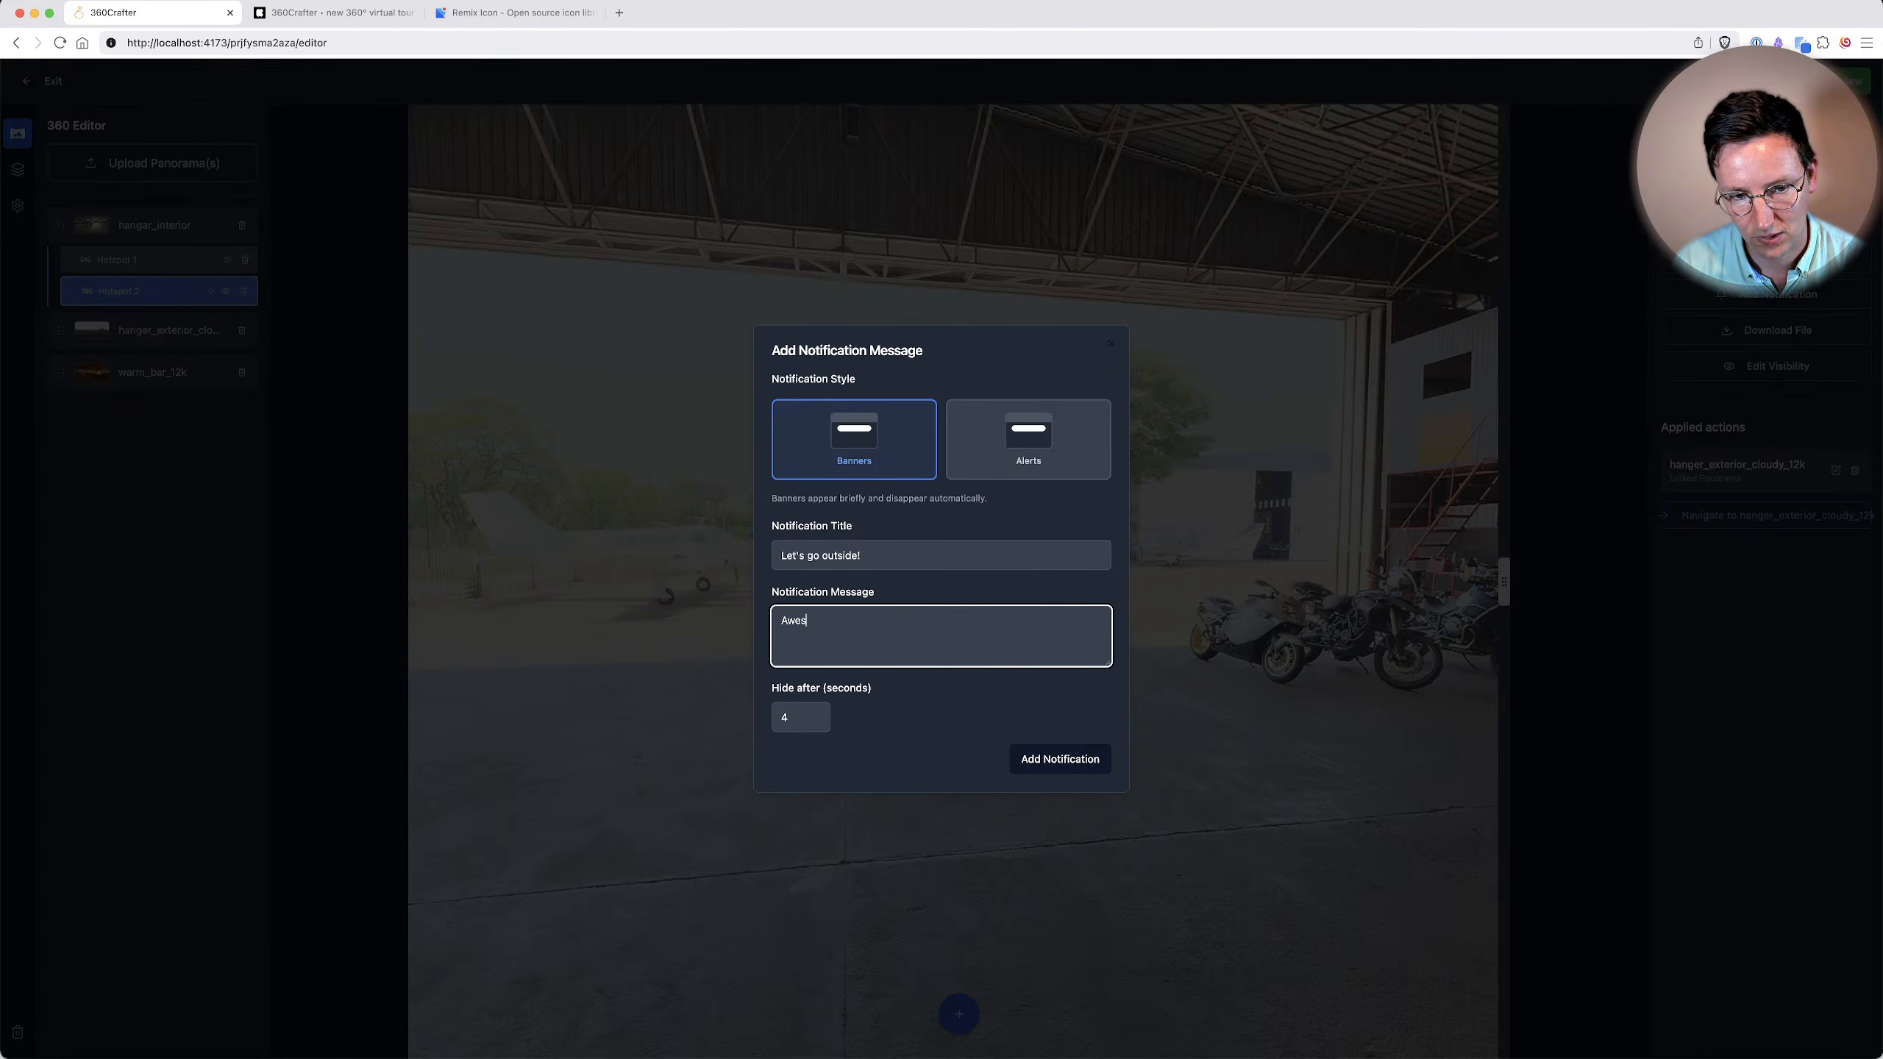
double_click(804, 713)
type("2")
left_click(945, 719)
left_click(1095, 774)
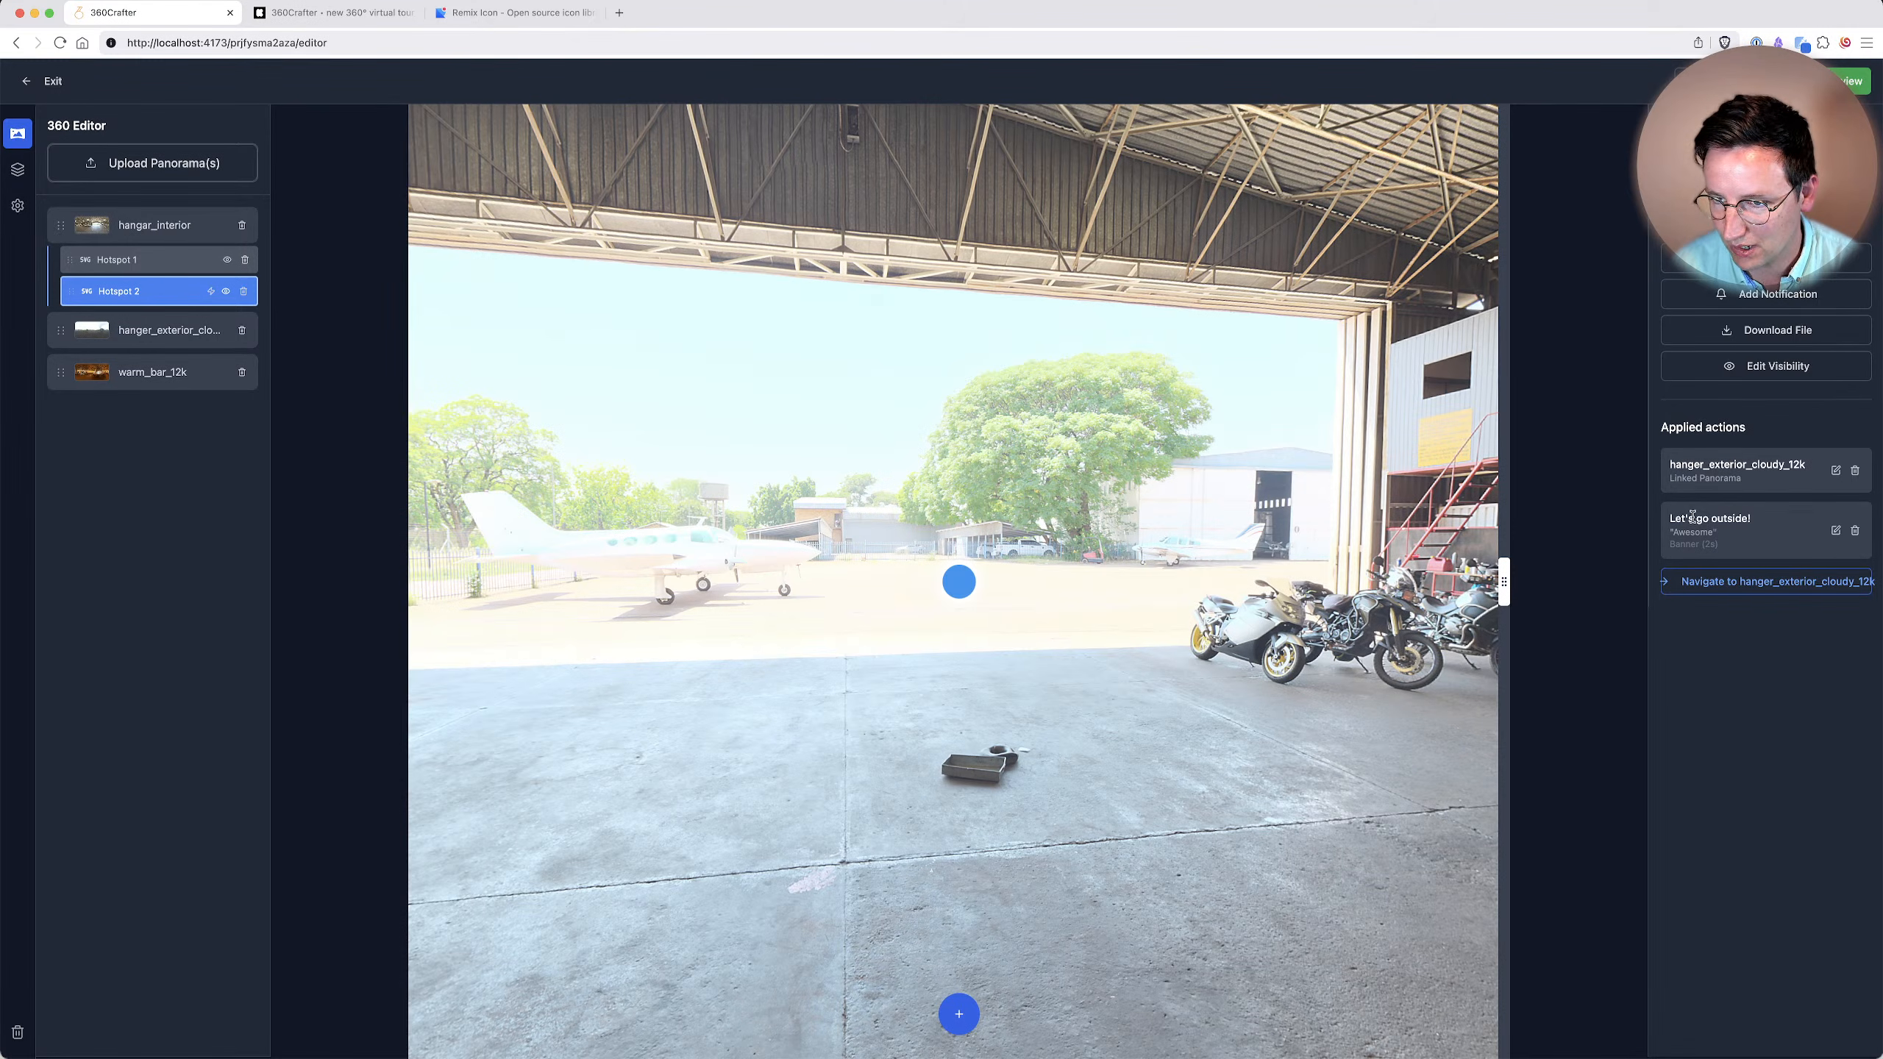
left_click(952, 583, "super")
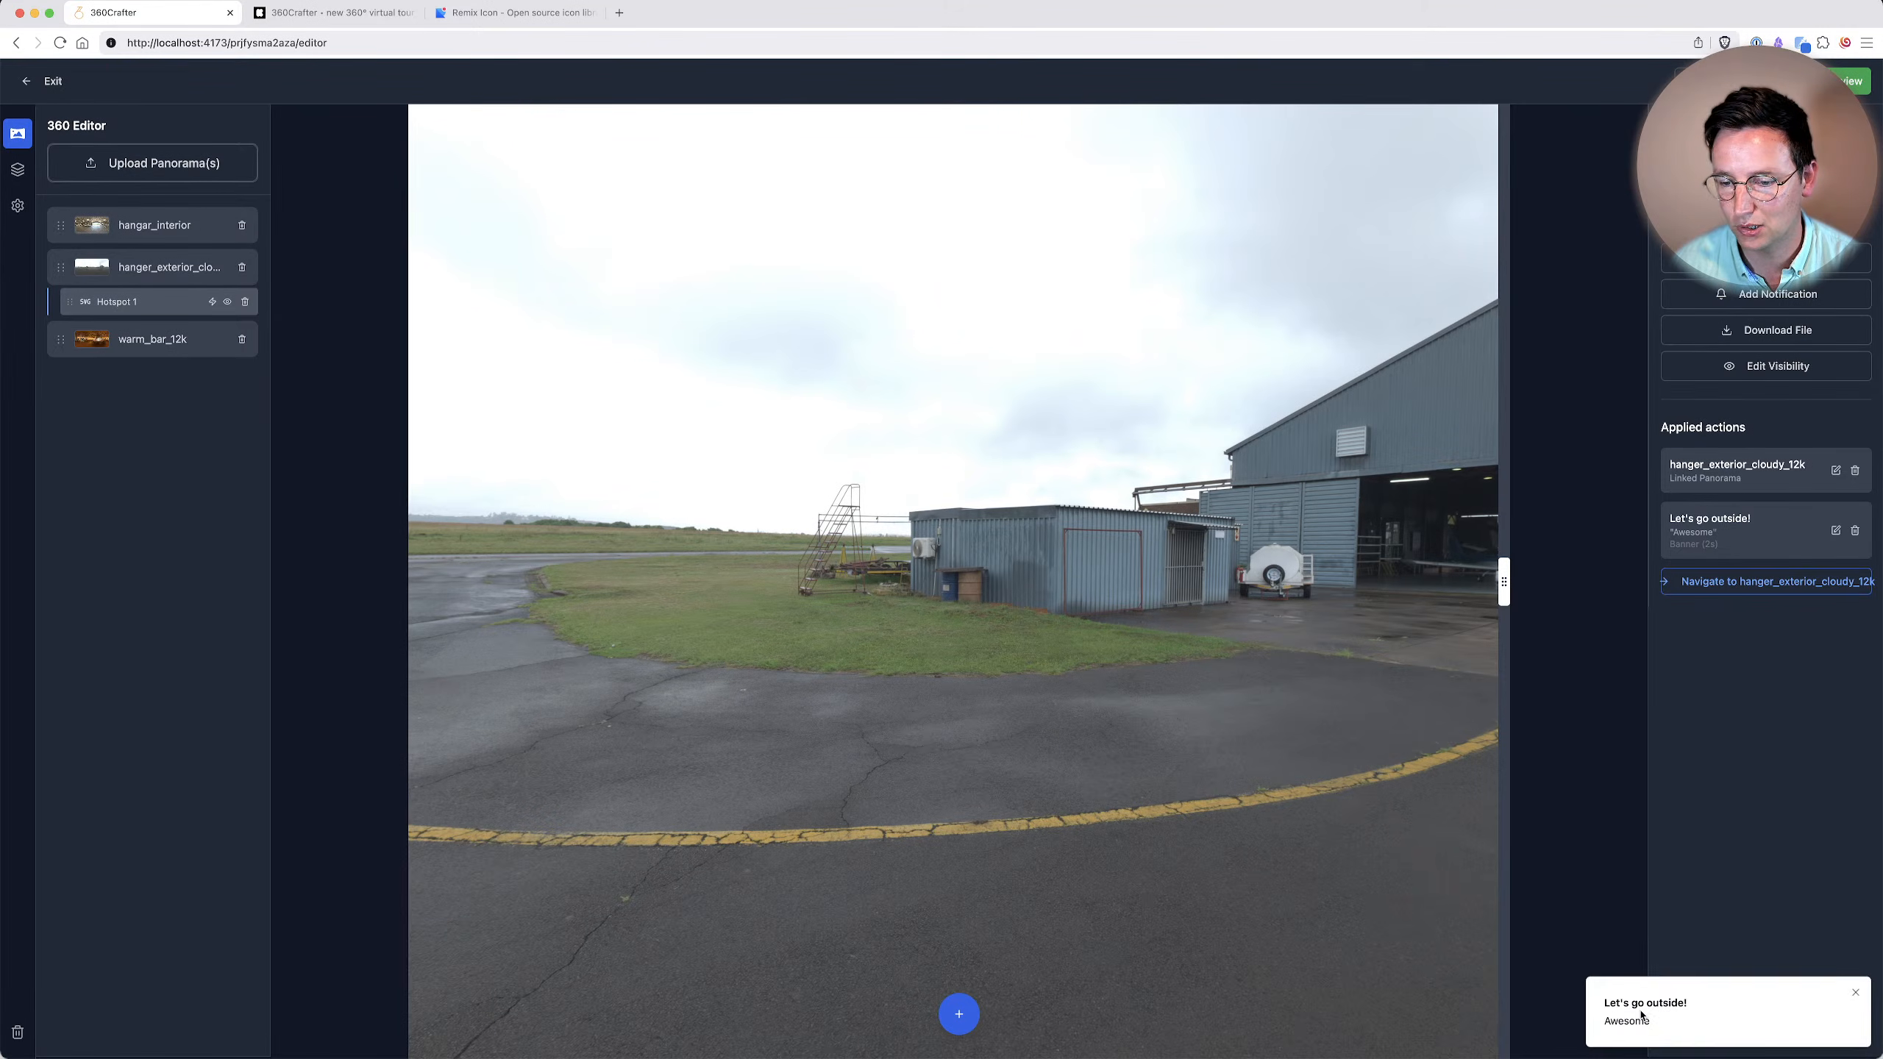
Examine the fields of the file download action for hotspots, adding no download.
left_click_drag(1213, 738, 653, 668)
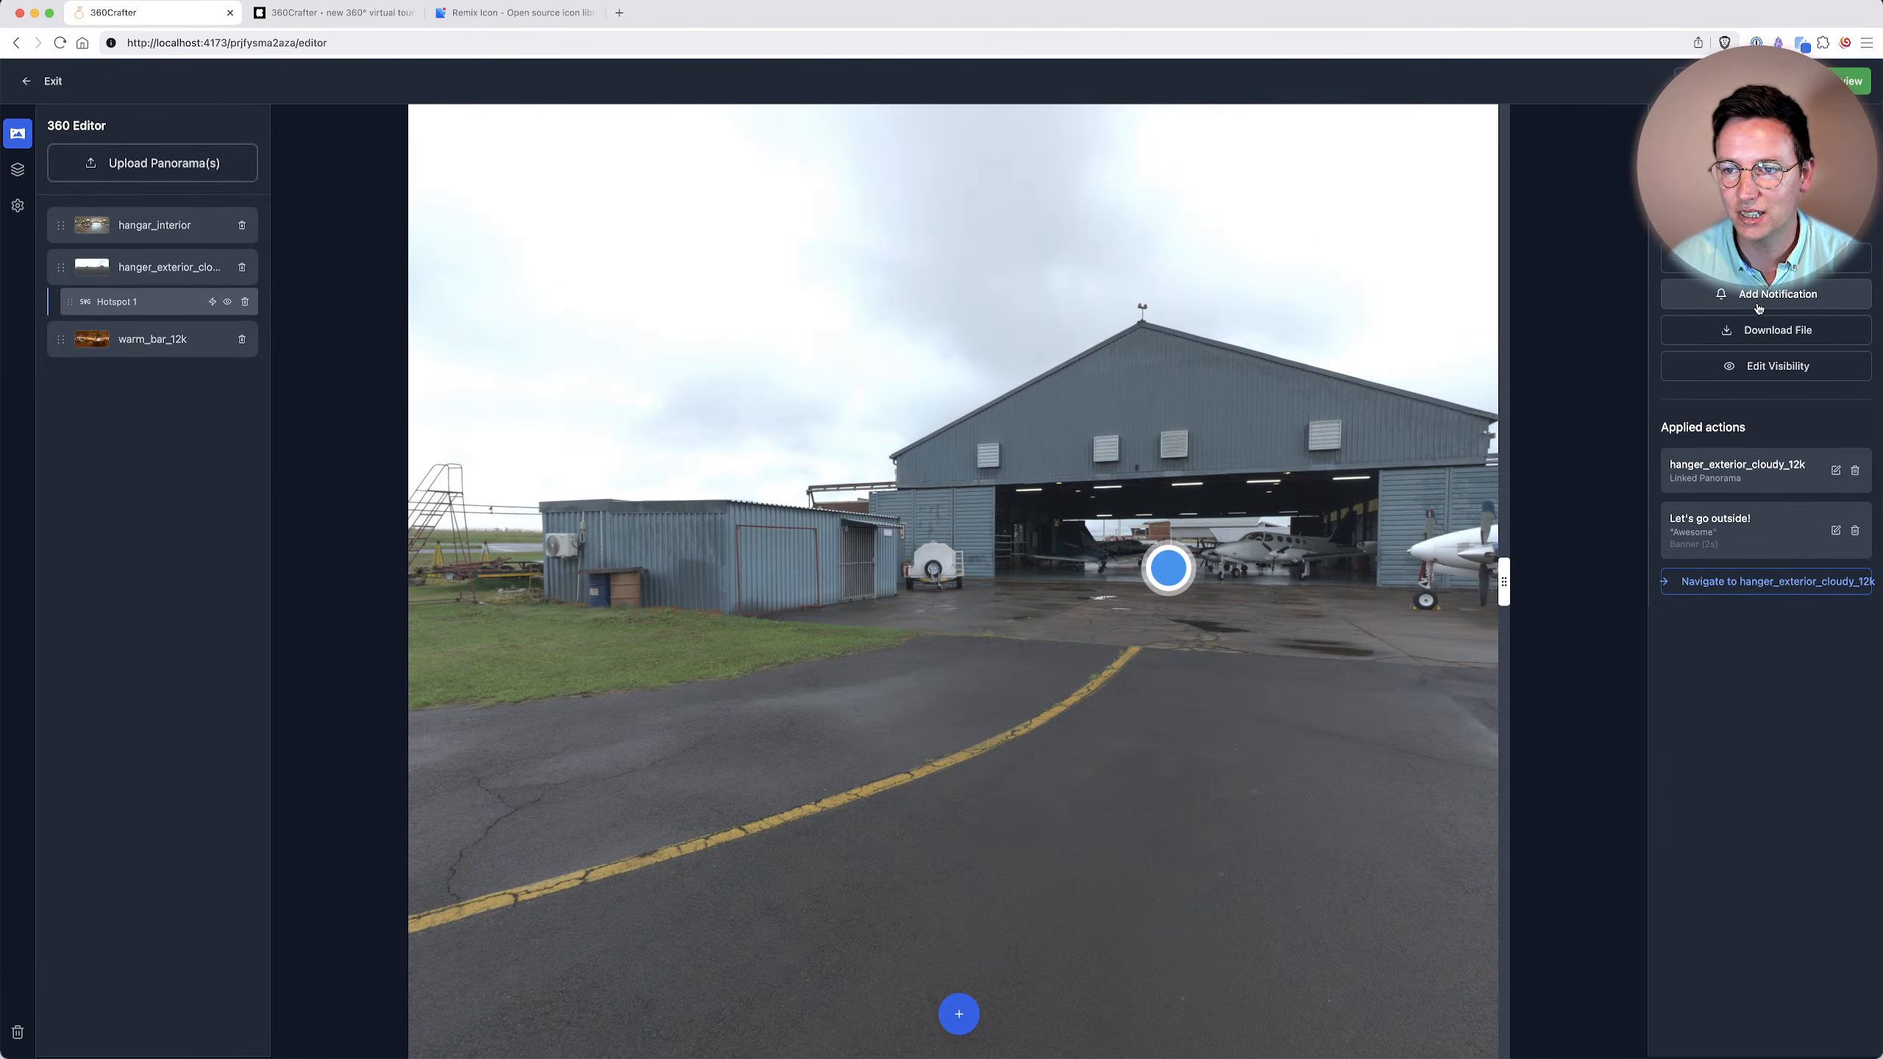
left_click(1787, 329)
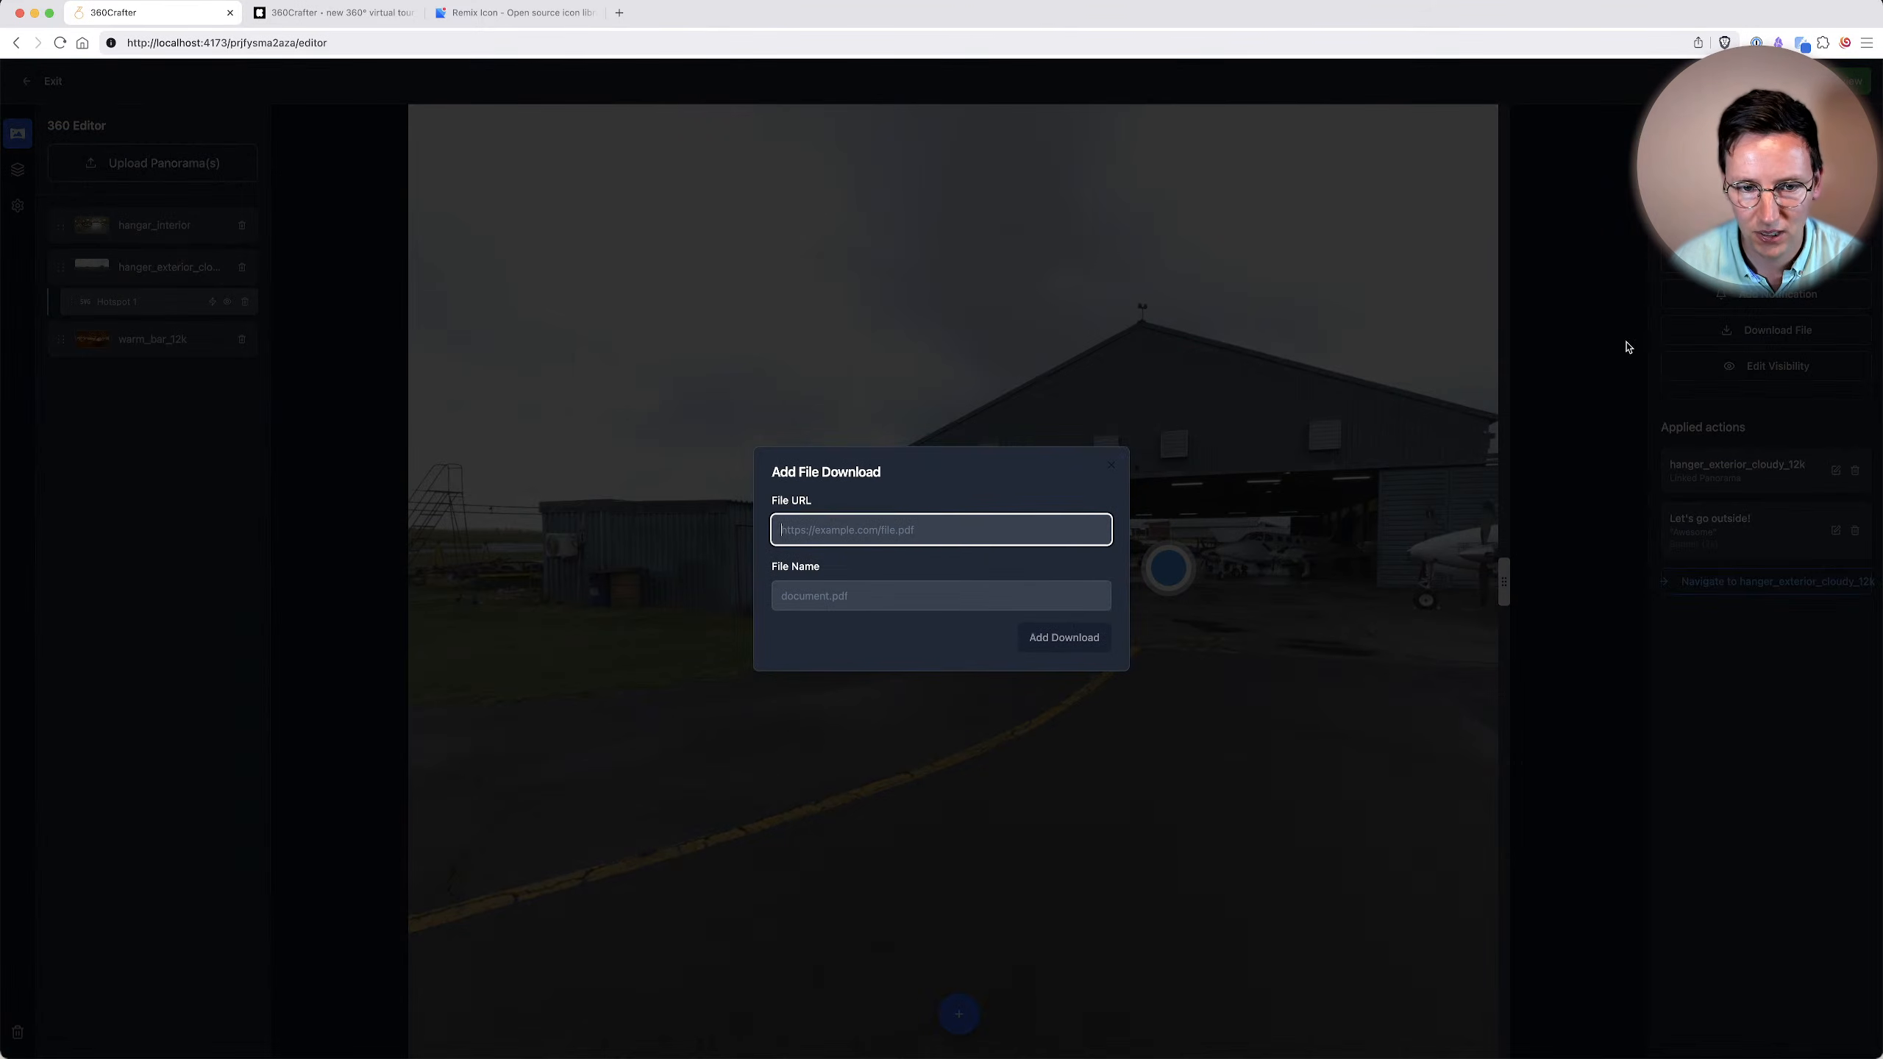
left_click(861, 506)
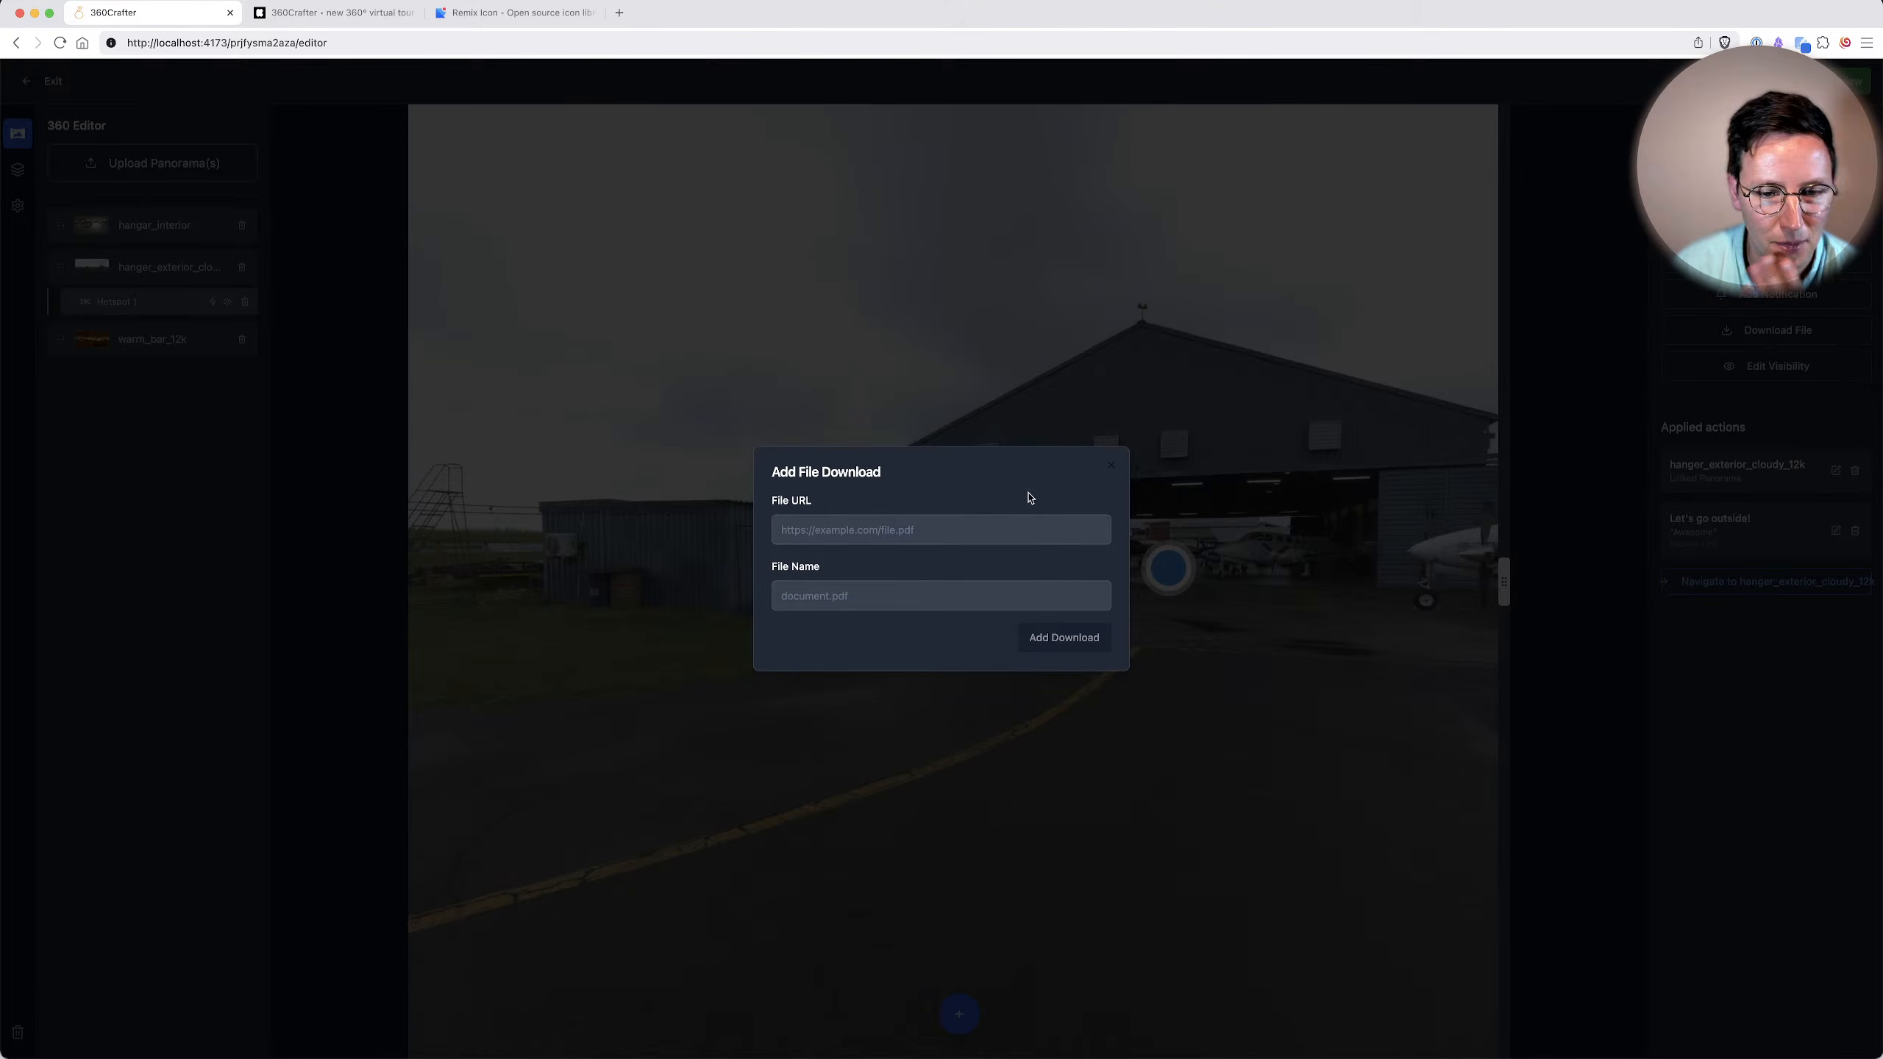
left_click(1110, 465)
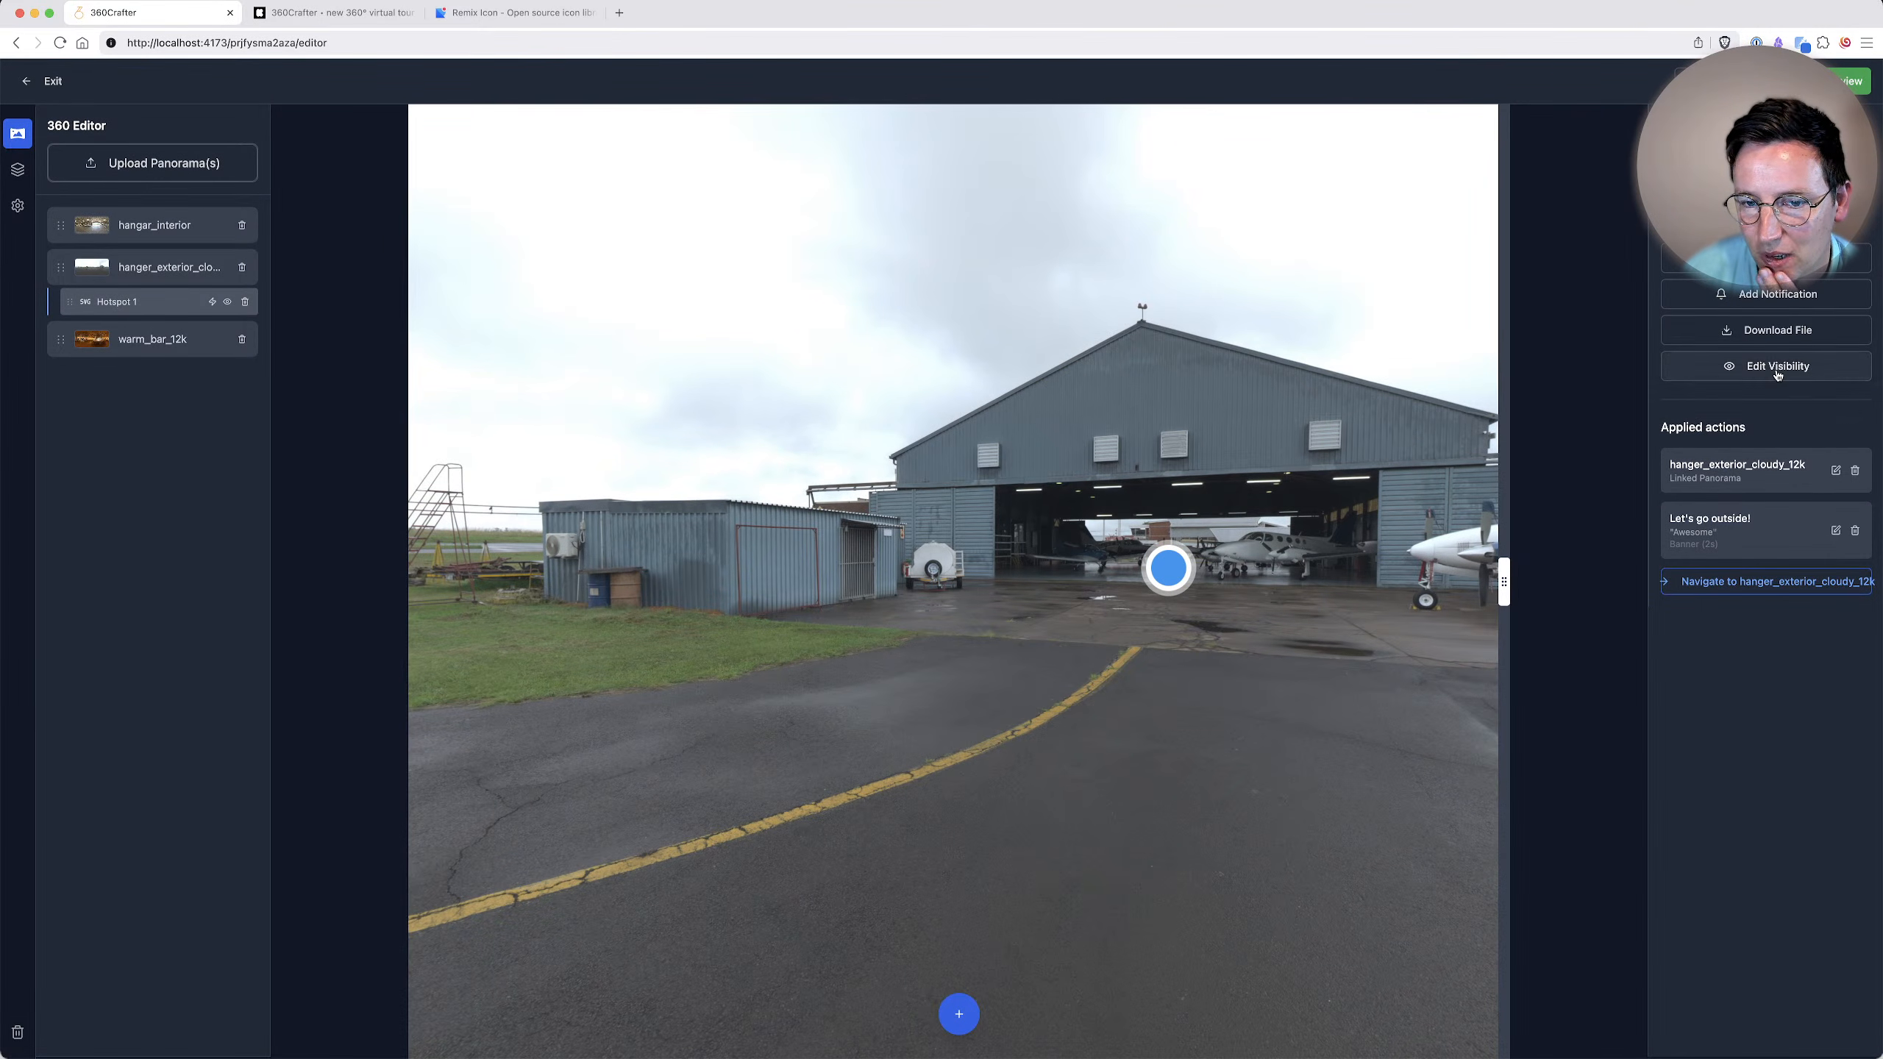
Follow the hangar entrance hotspot into hangar_interior and place a new hotspot on the open door of the single-propeller plane.
left_click(1163, 565)
left_click(958, 578, "ctrl")
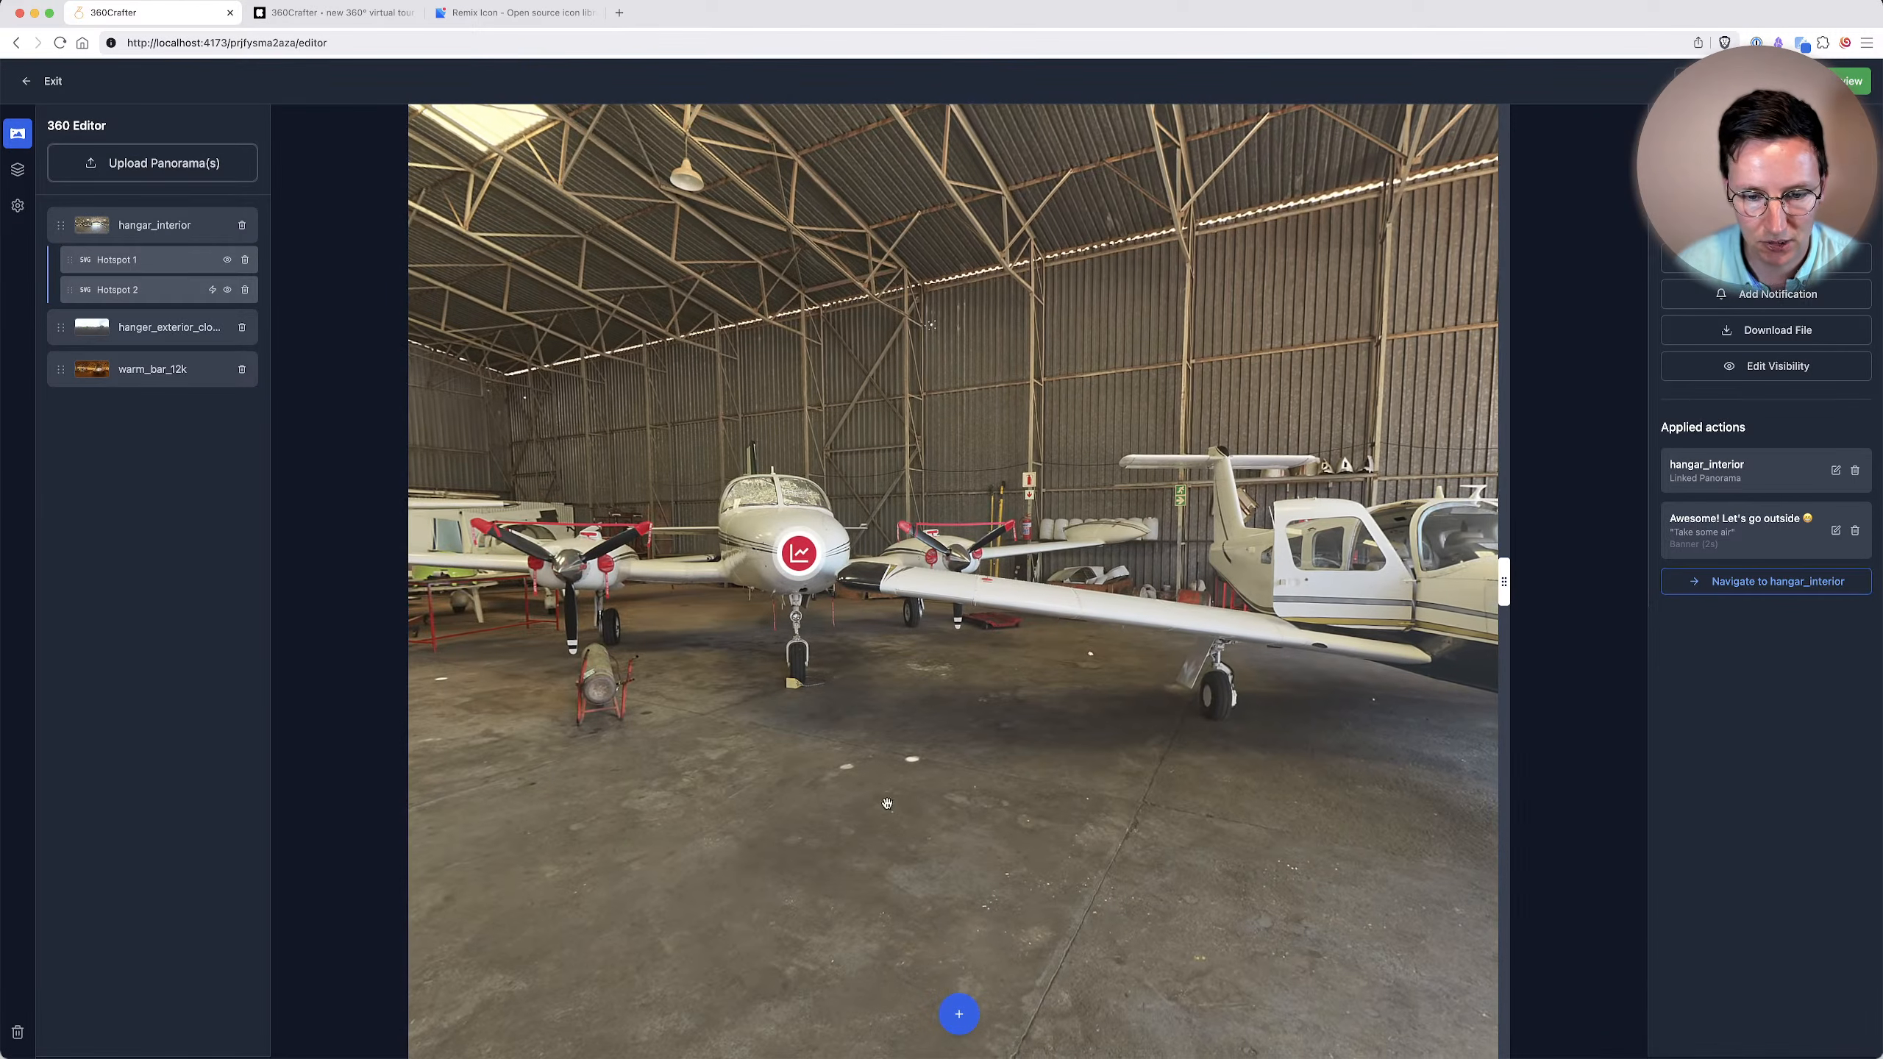
left_click(959, 1013)
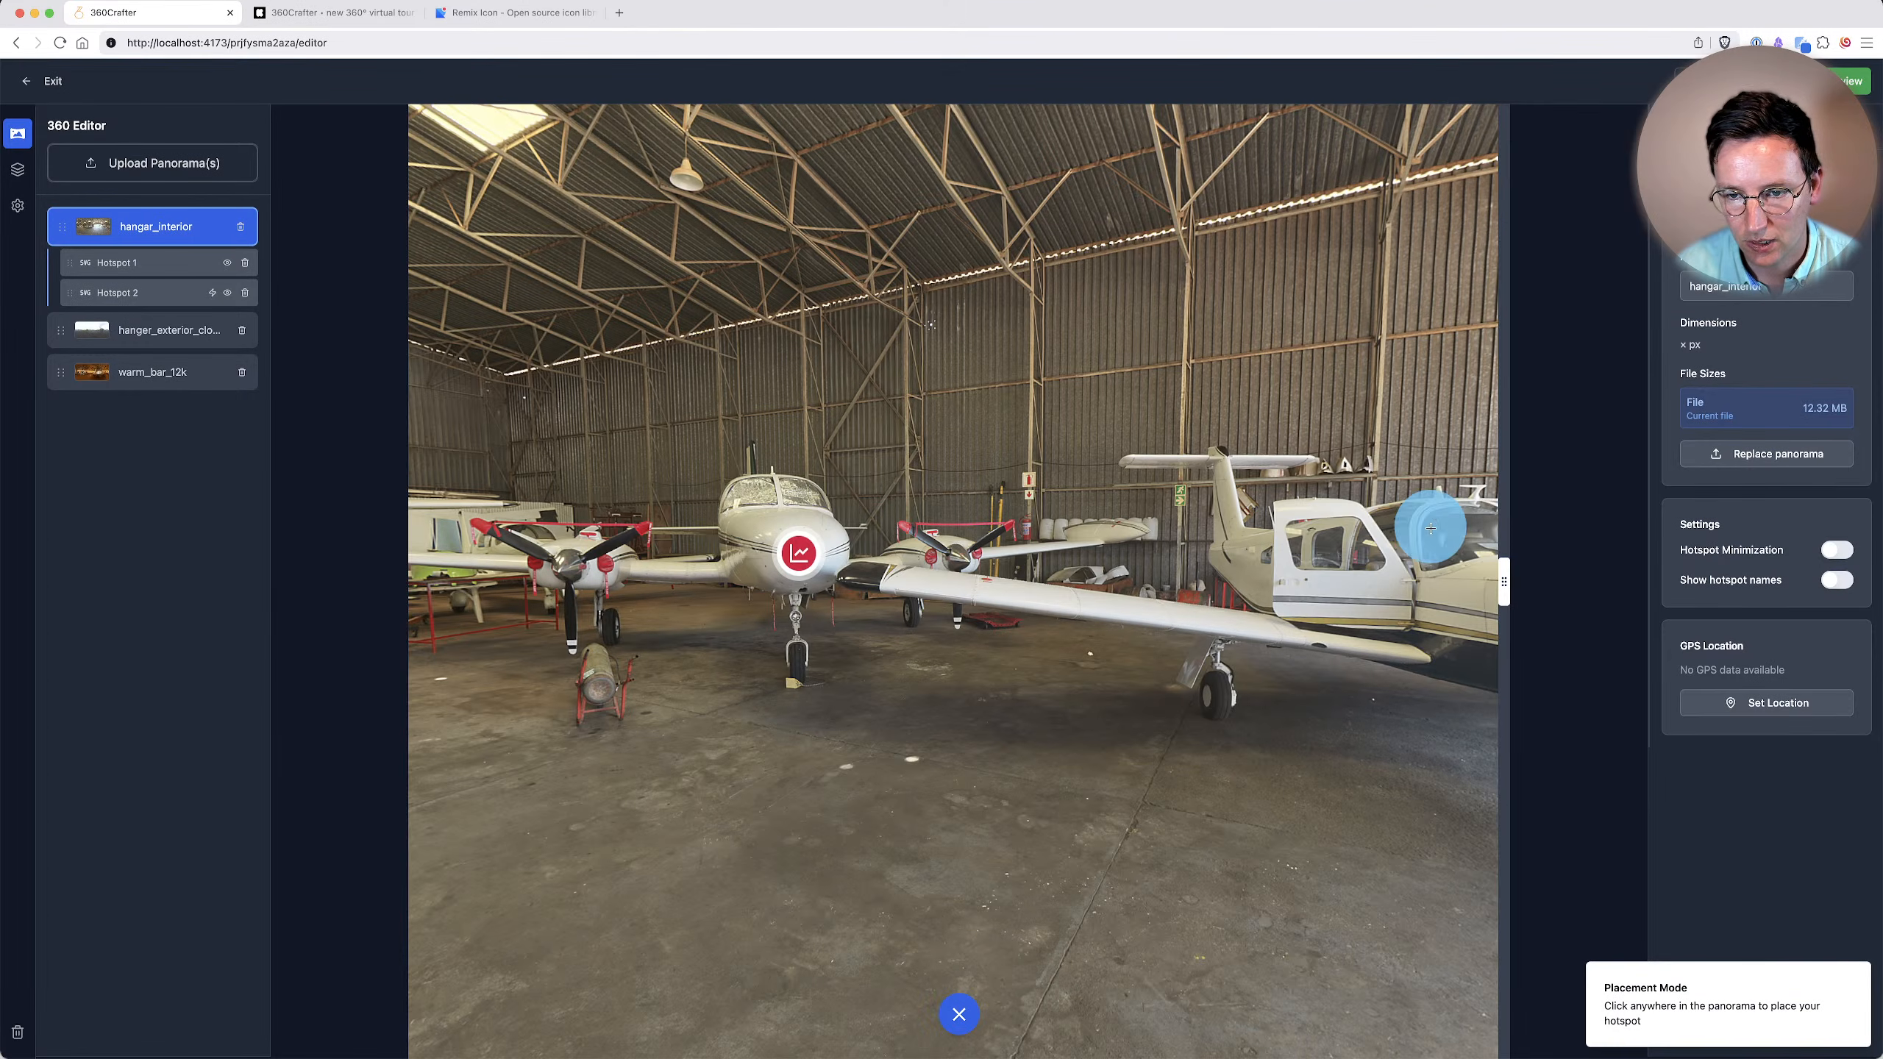
left_click(1320, 555)
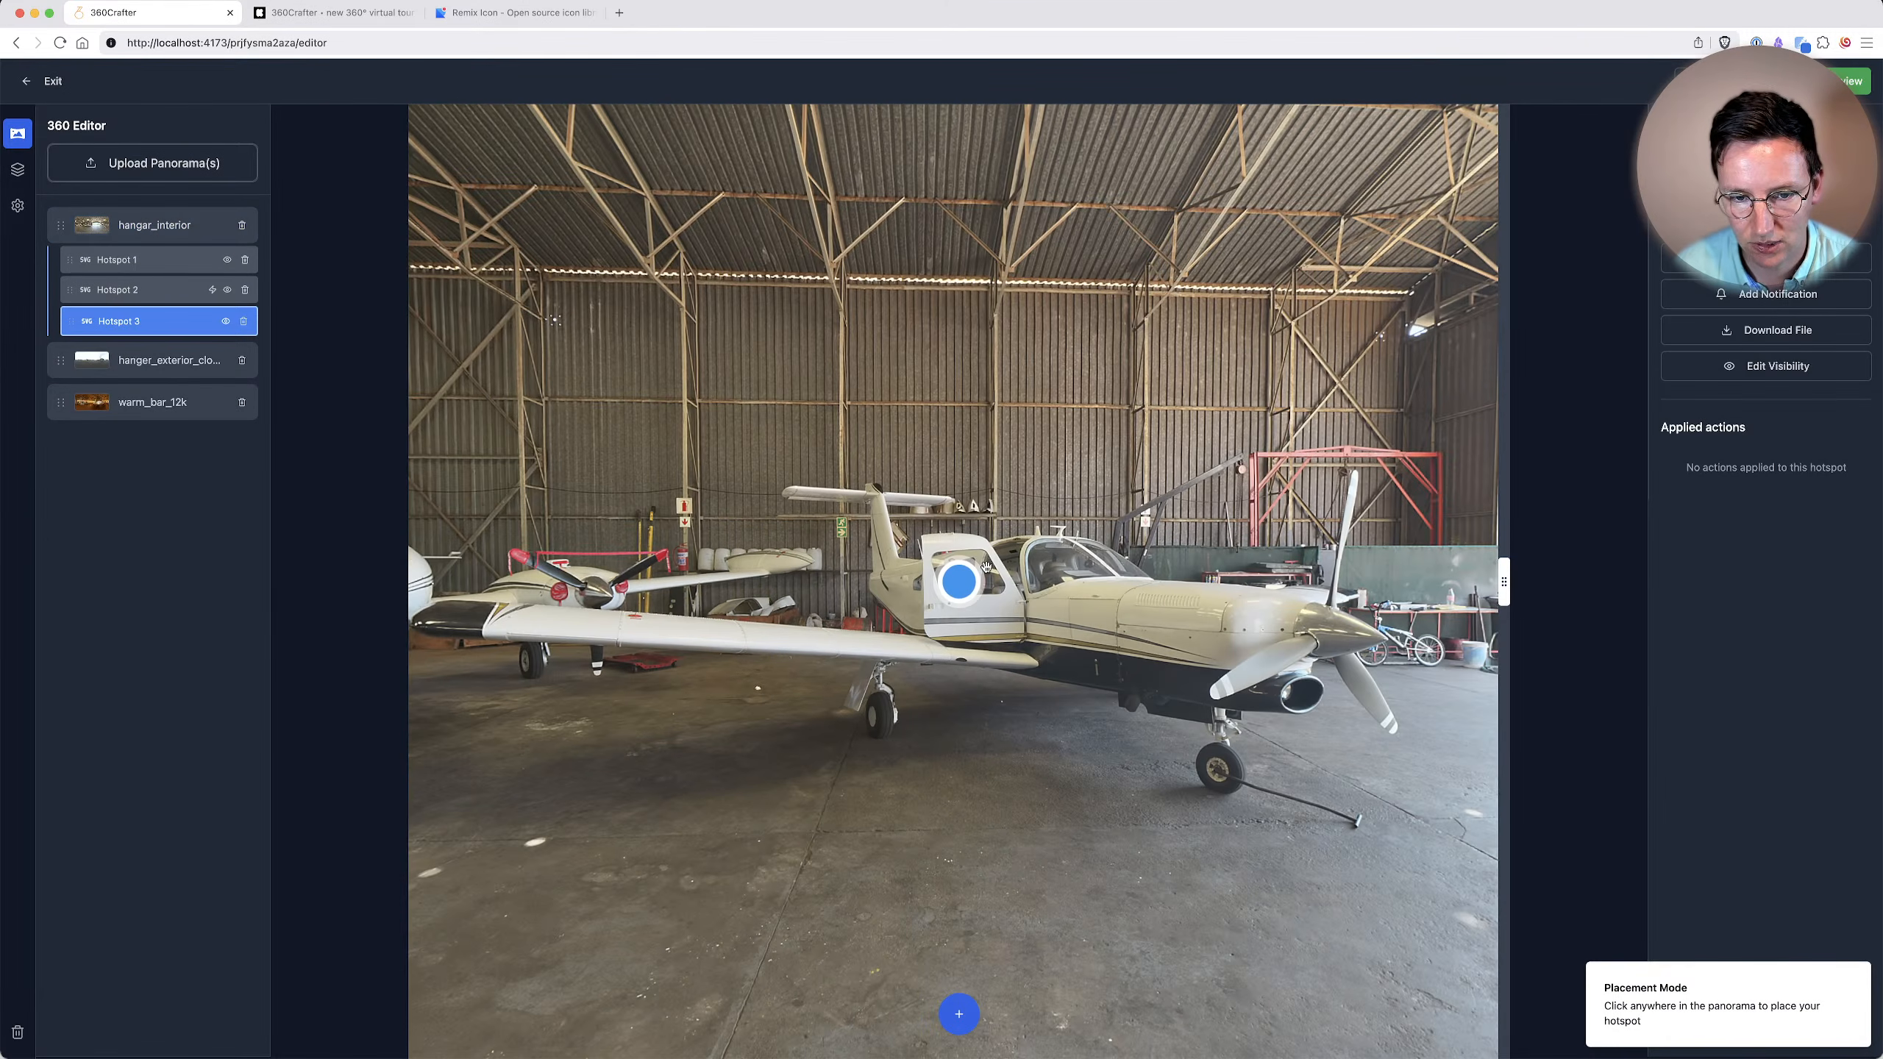
Try to duplicate Hotspot 1 on the nose of the white plane.
left_click(134, 289)
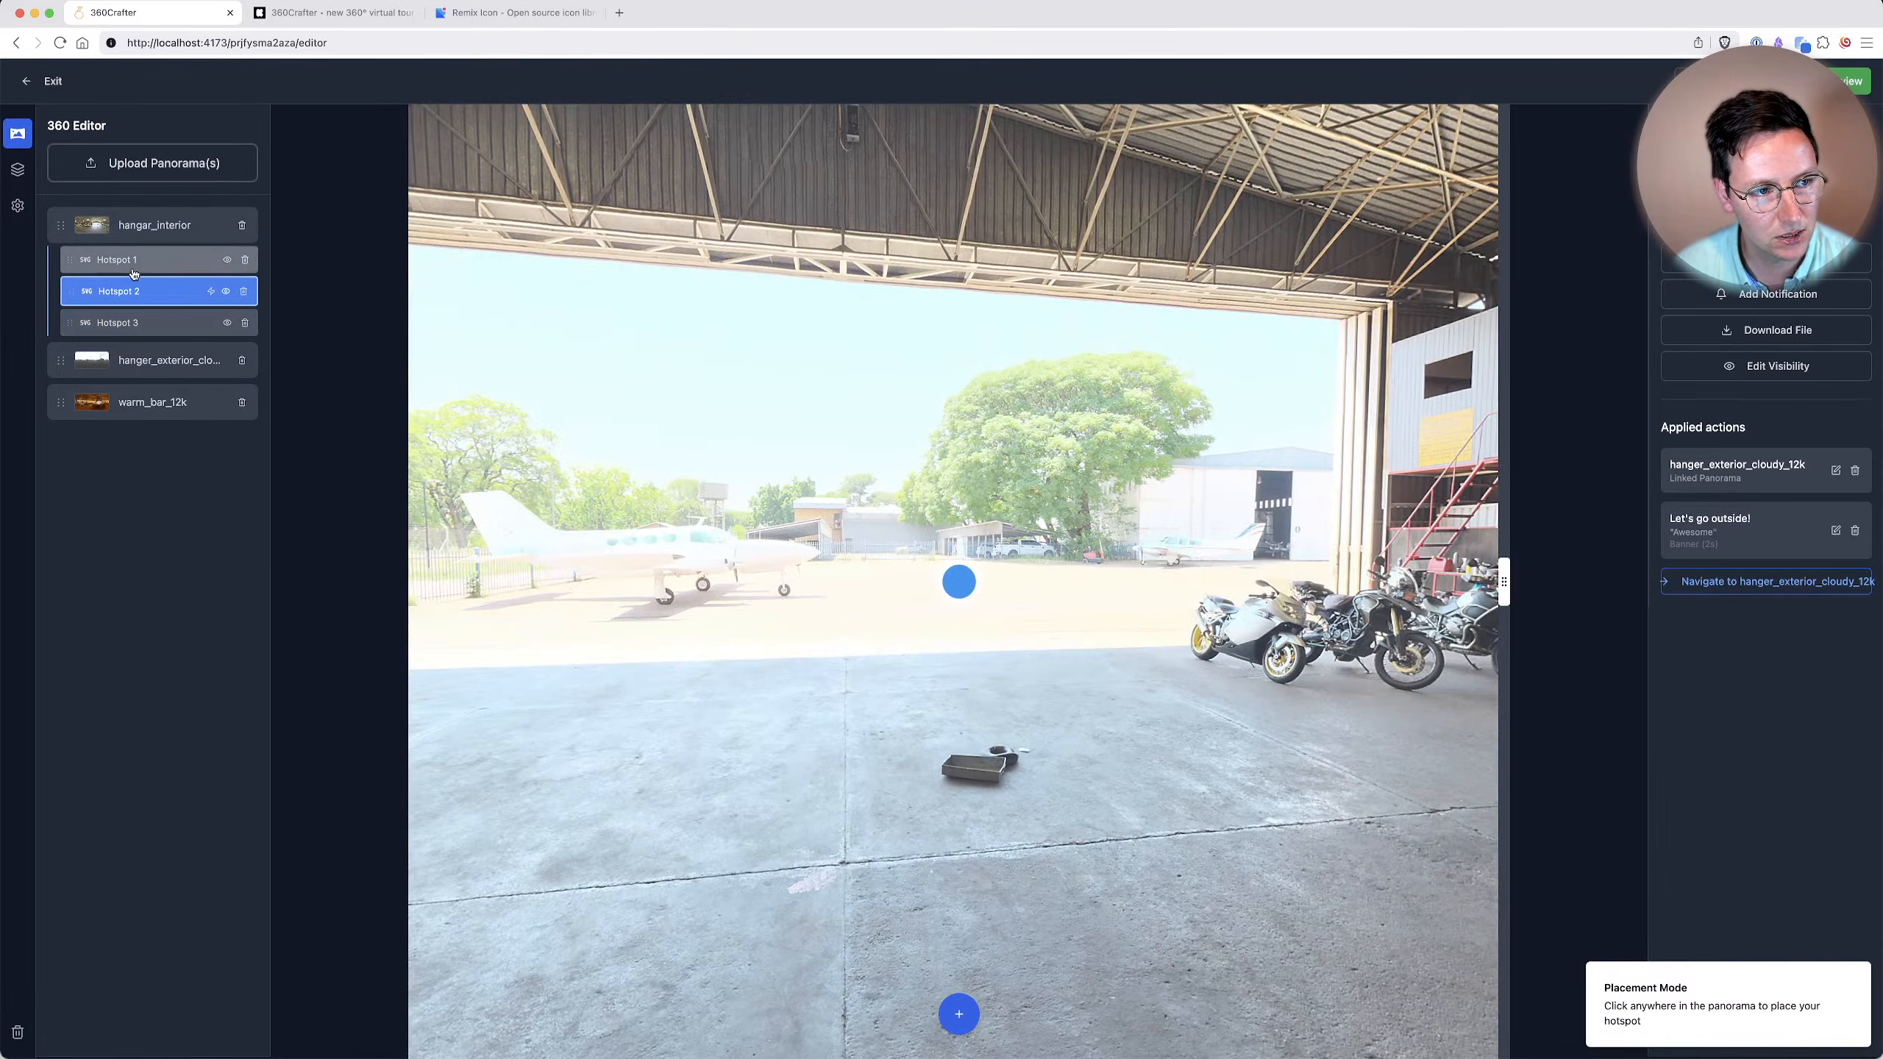
left_click(136, 267)
key("super+d")
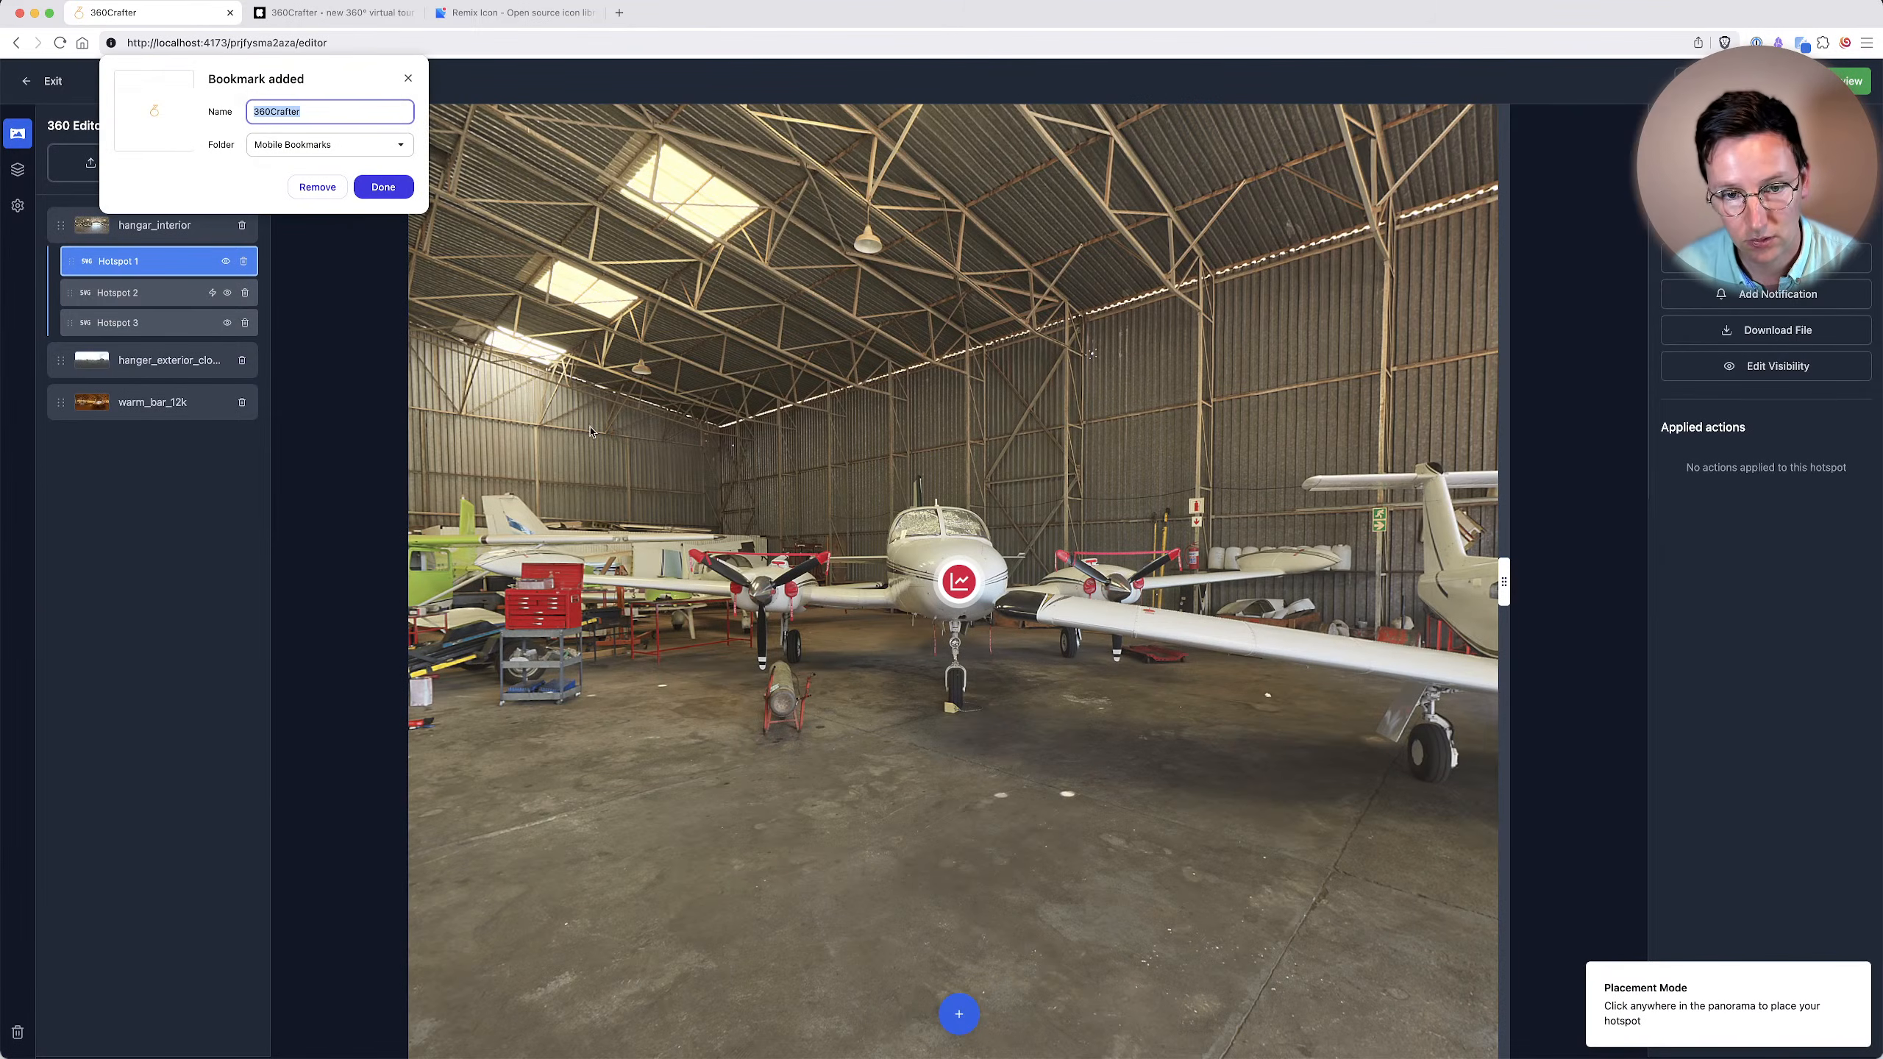
left_click(381, 186)
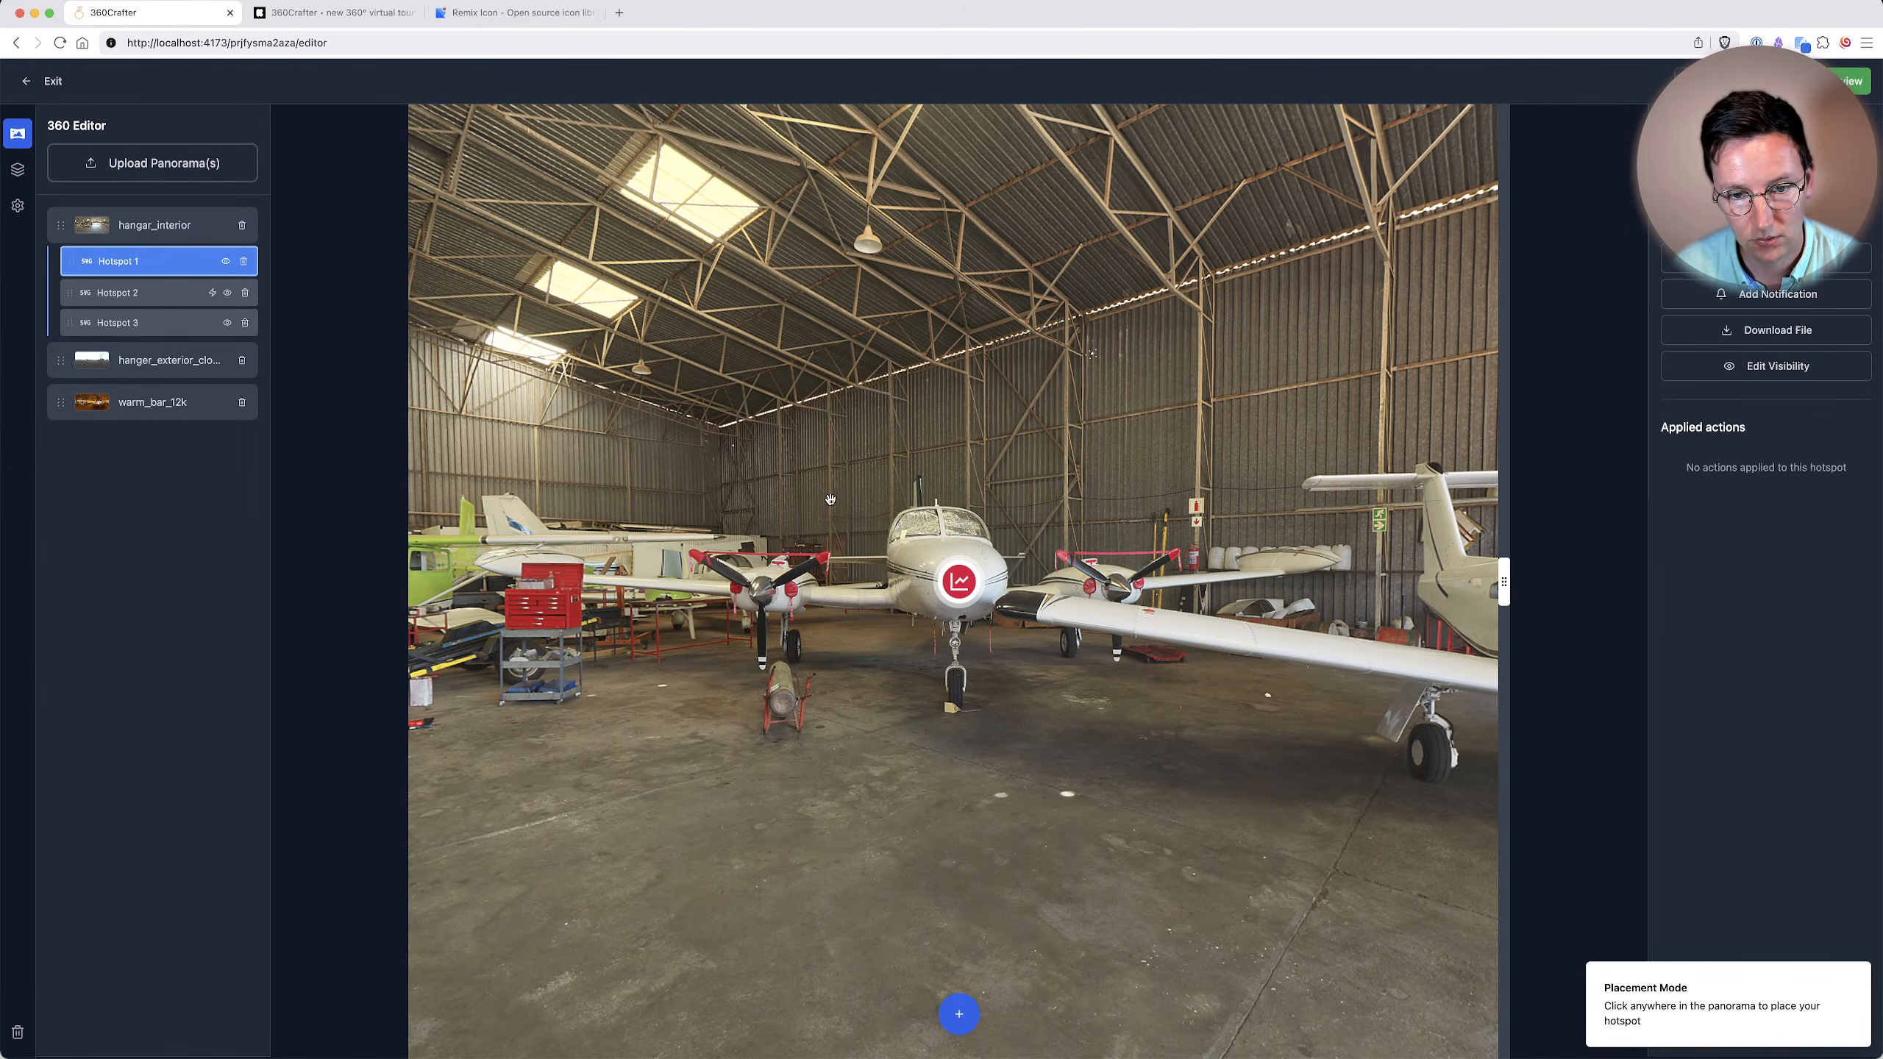
Style Hotspot 3 on the plane door with background color #dc043d, font color #ffffff and the info icon.
left_click_drag(1378, 553, 856, 485)
left_click(979, 510)
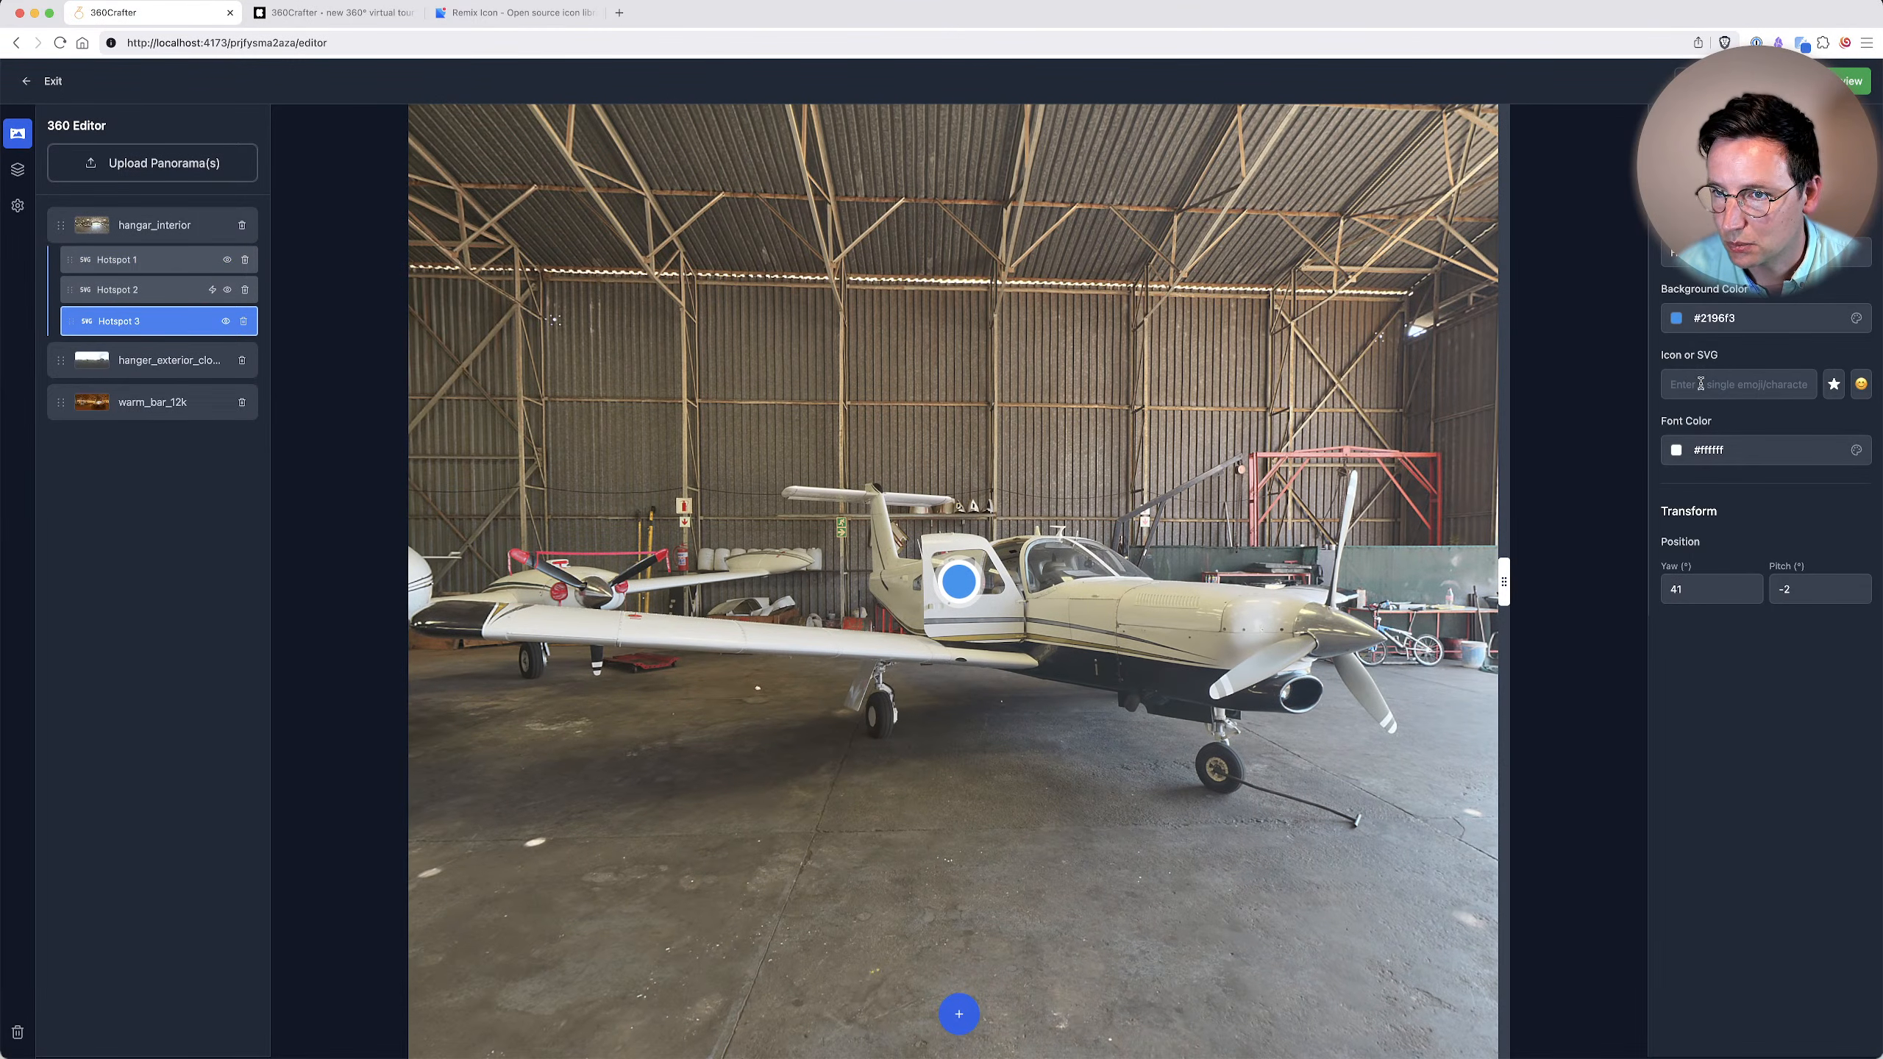
left_click(1720, 319)
left_click(1768, 449)
left_click(1714, 457)
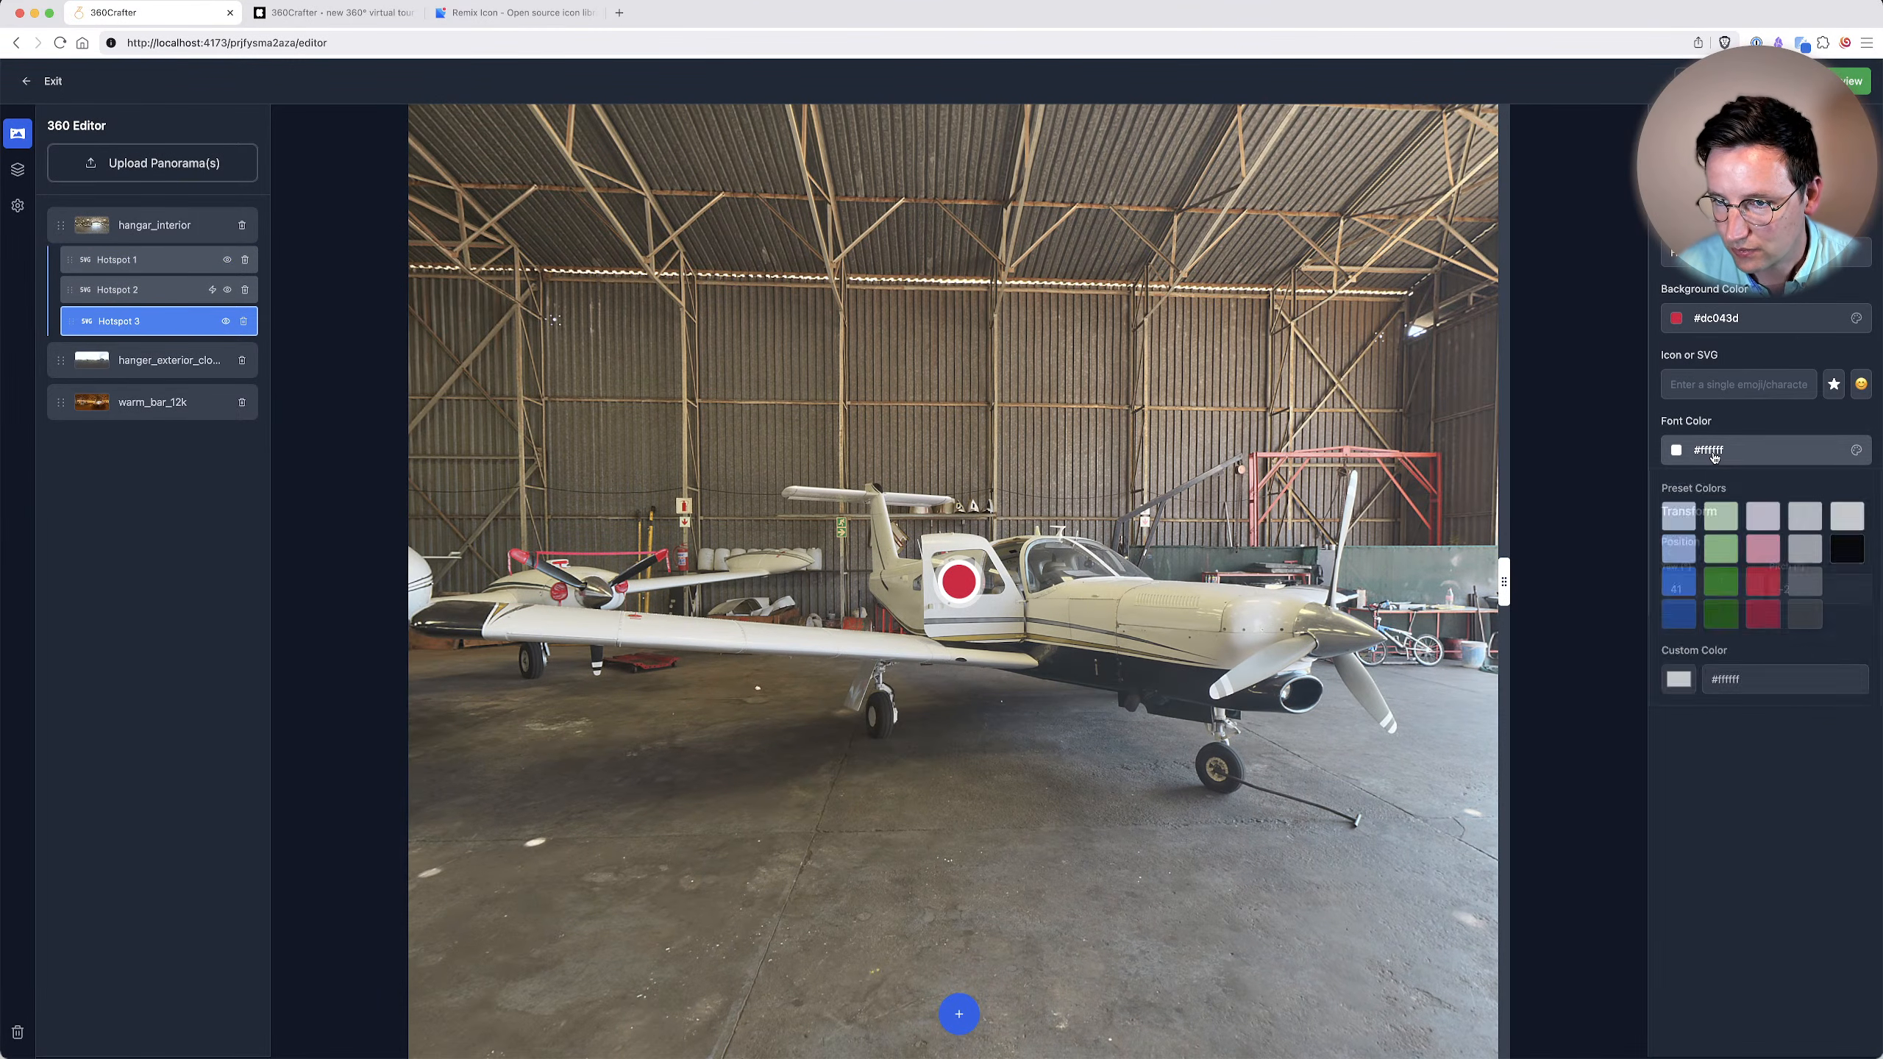
left_click(1761, 603)
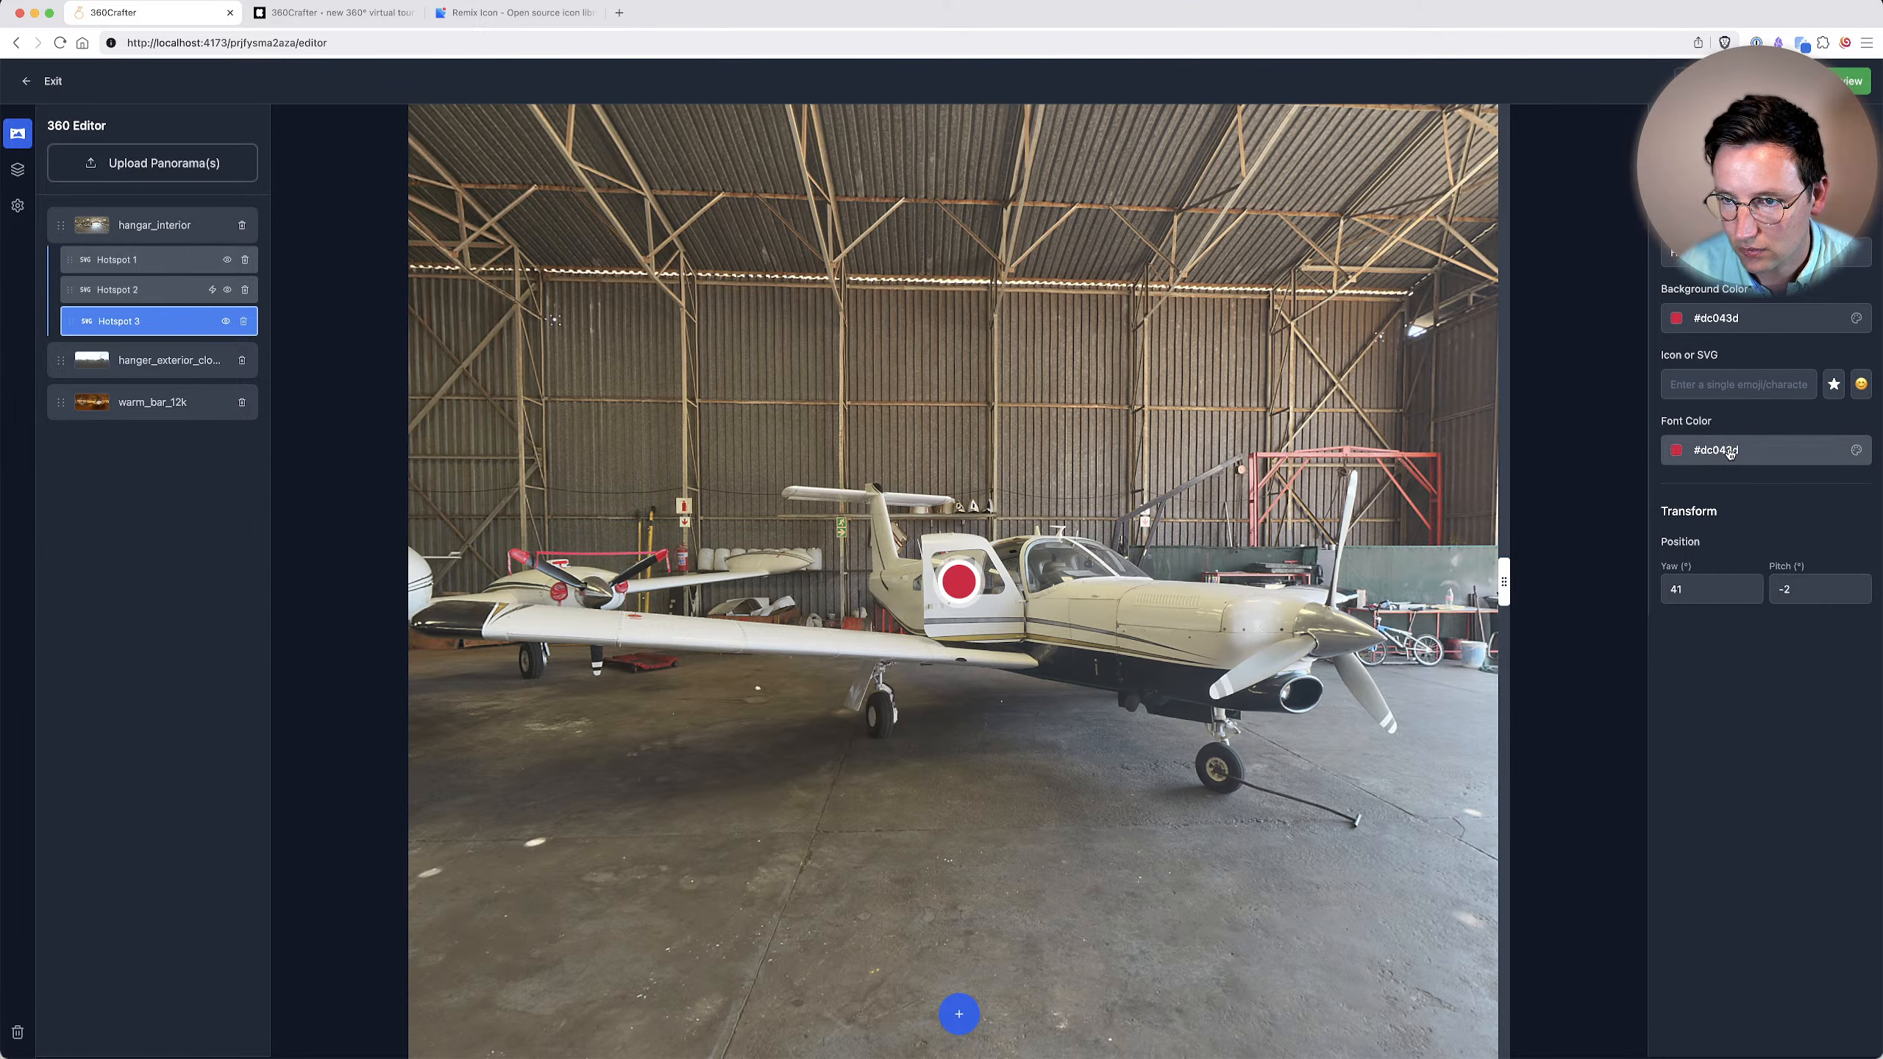
left_click(1730, 451)
left_click(1846, 520)
left_click(1808, 389)
left_click(1833, 394)
left_click(1773, 476)
Place a new hotspot on the hangar floor between the two planes and name it "Show airplane hotspots".
left_click_drag(616, 649, 971, 590)
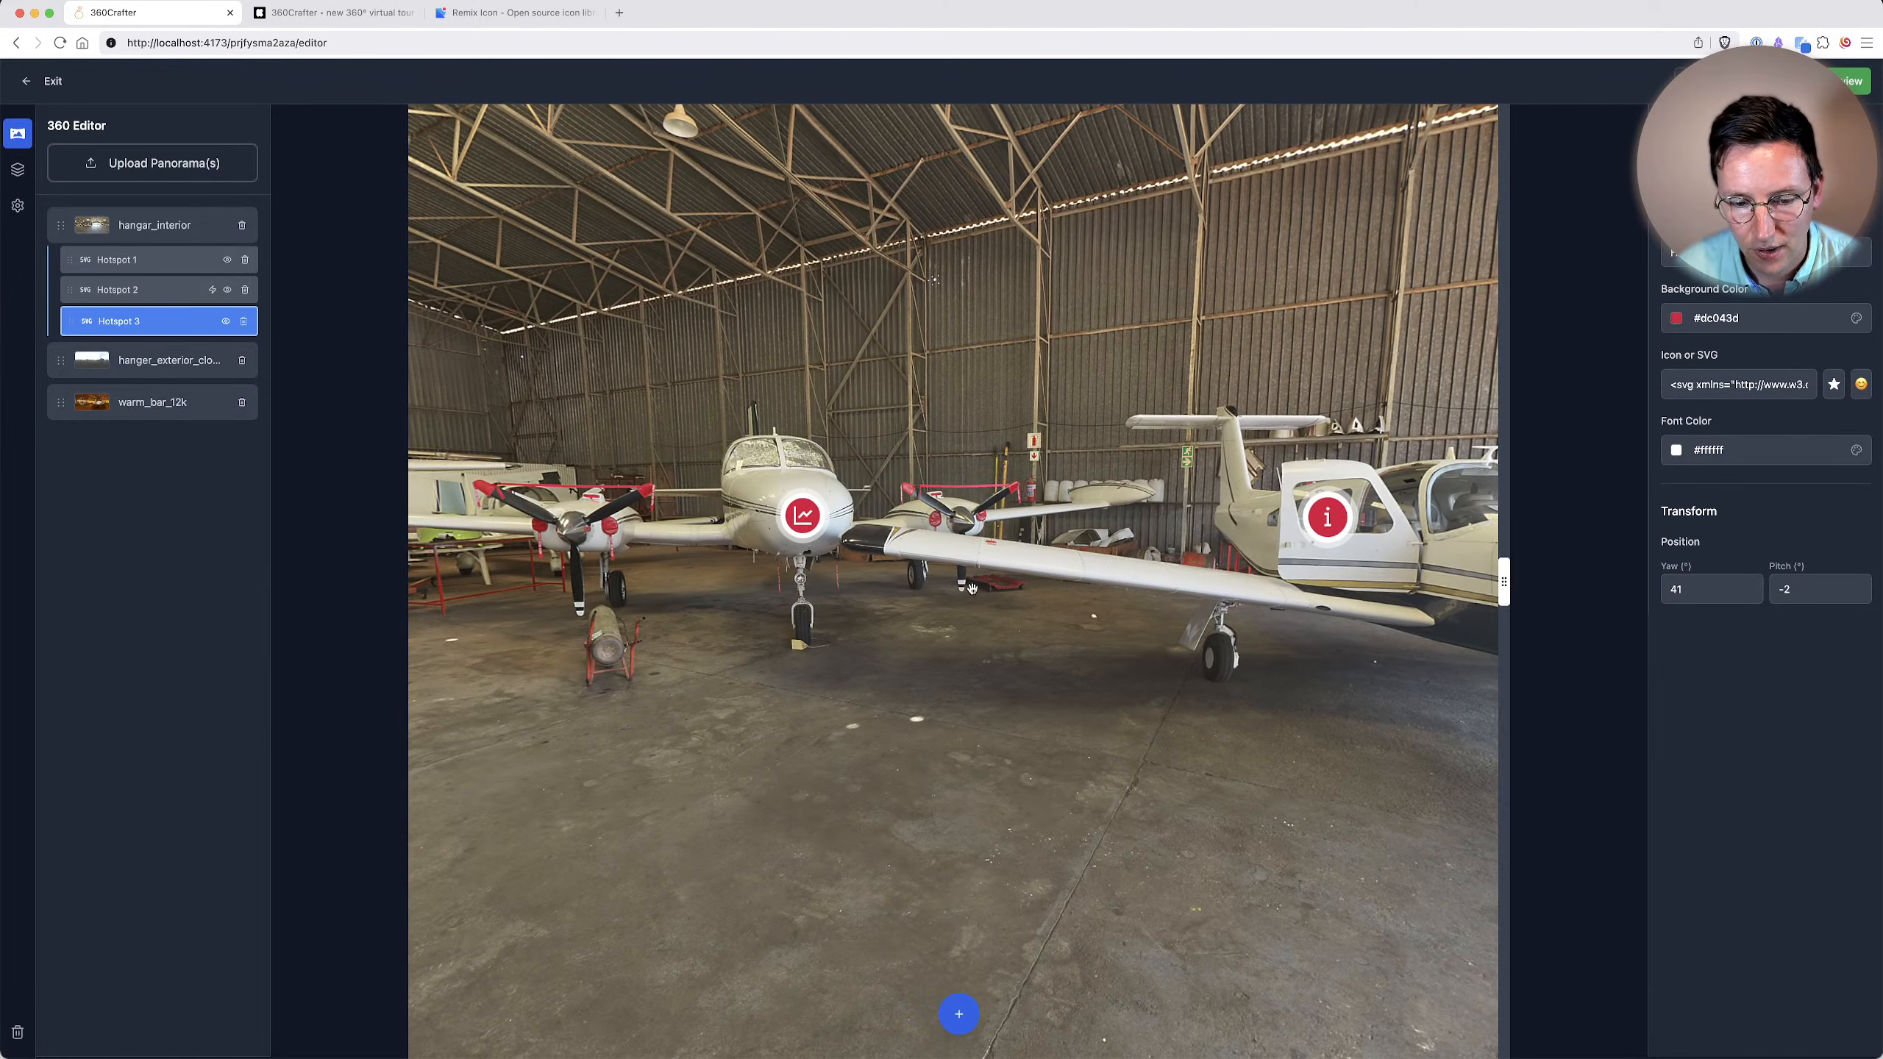
left_click(958, 1014)
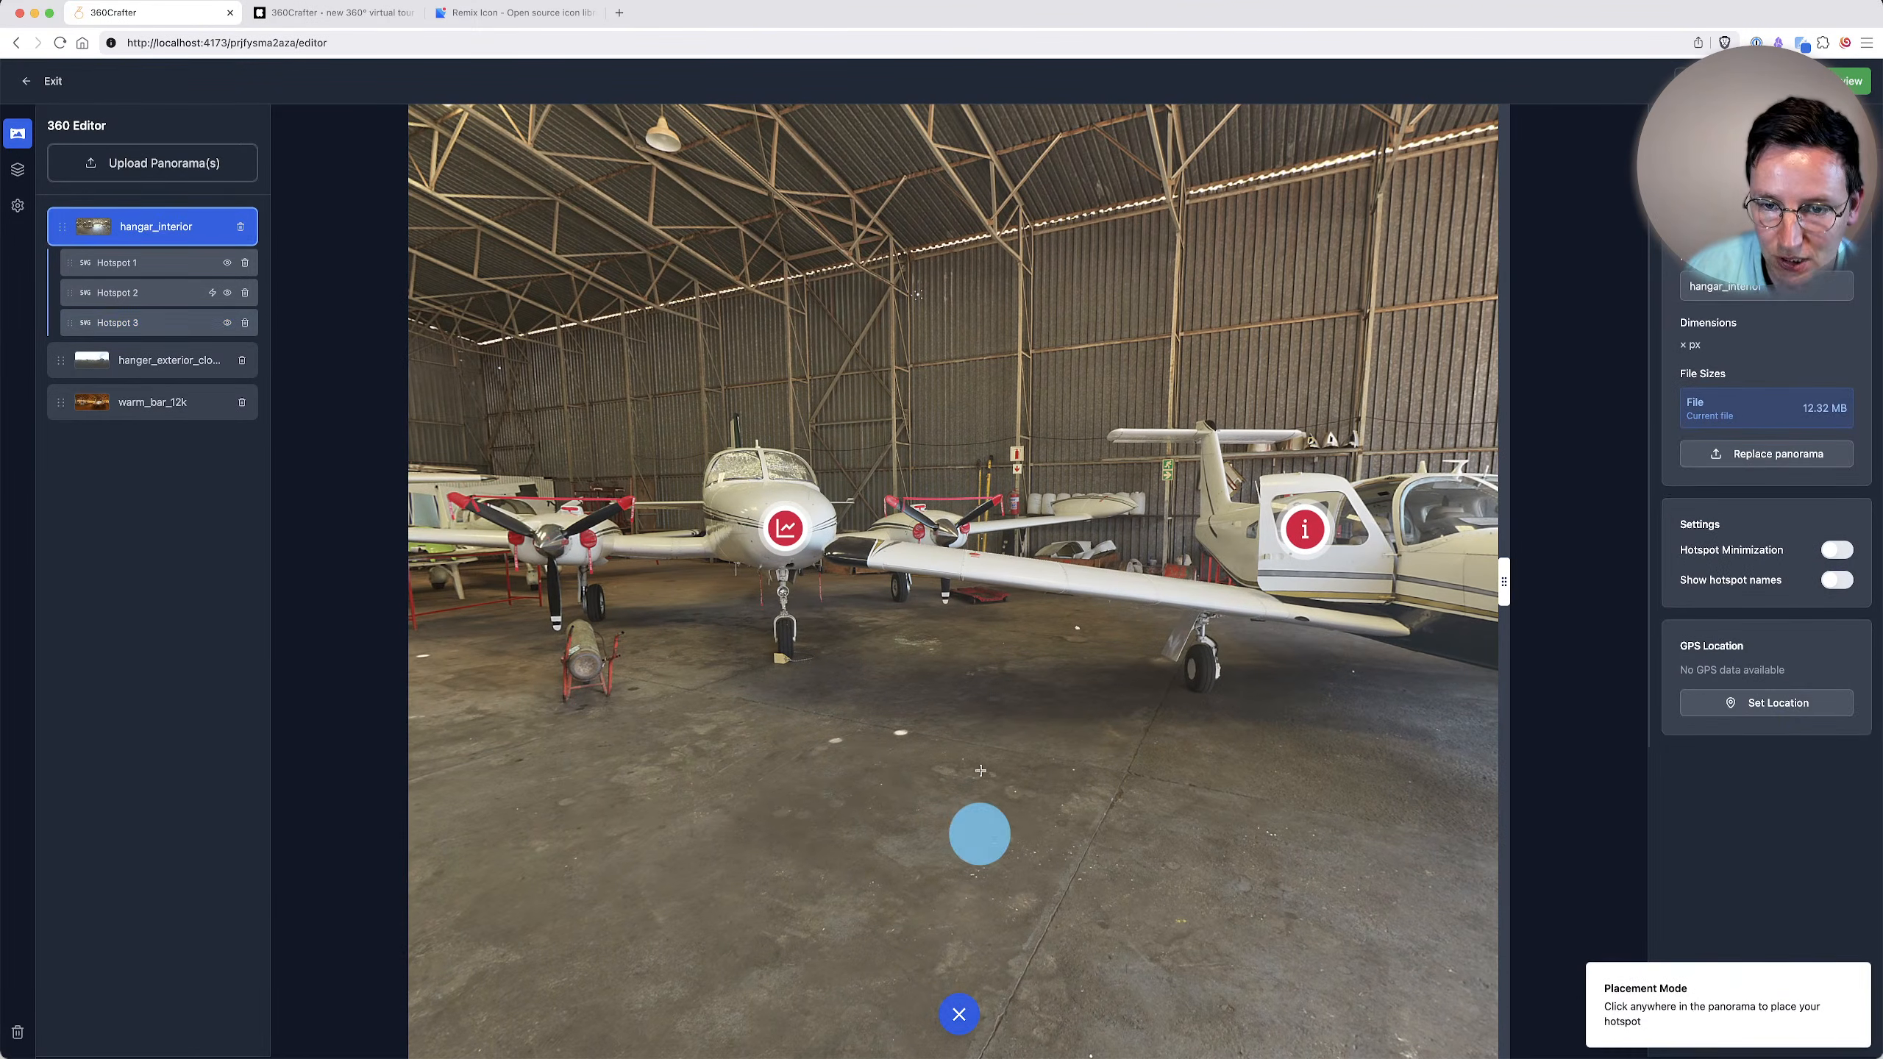
left_click(959, 695)
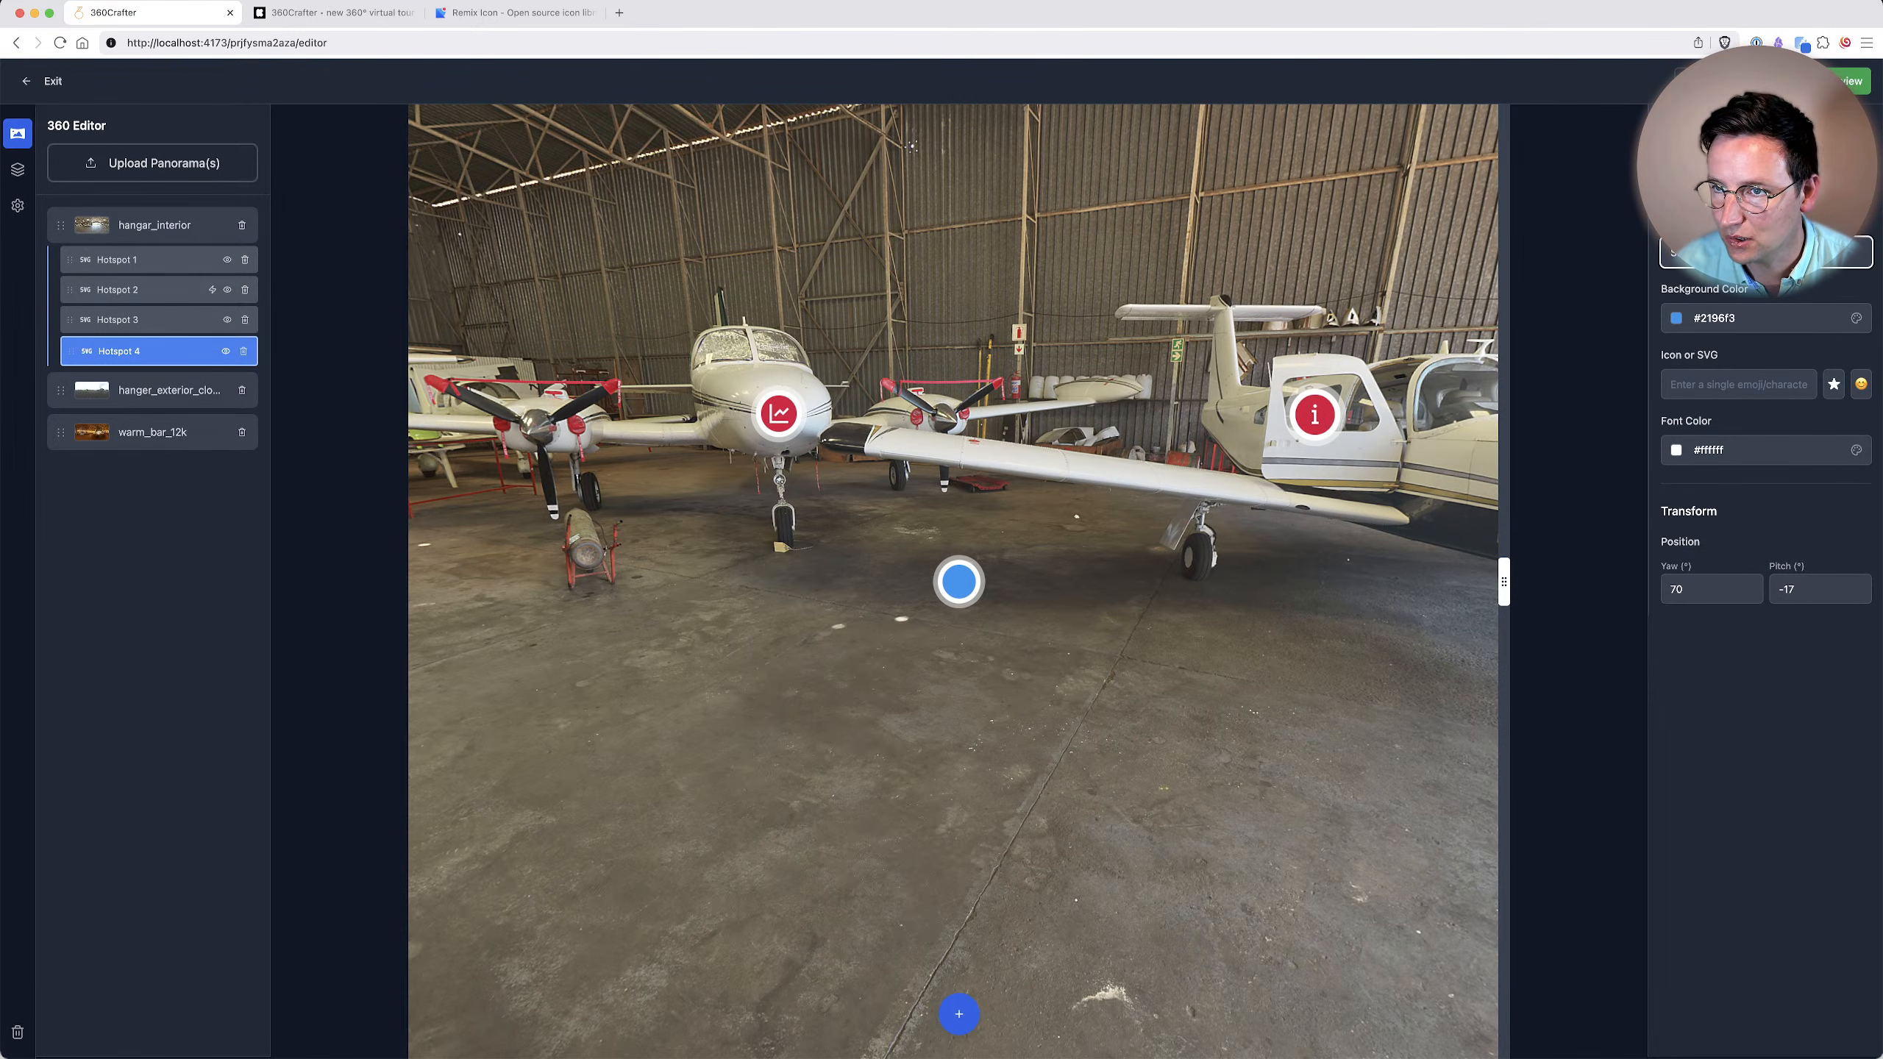
left_click(1833, 383)
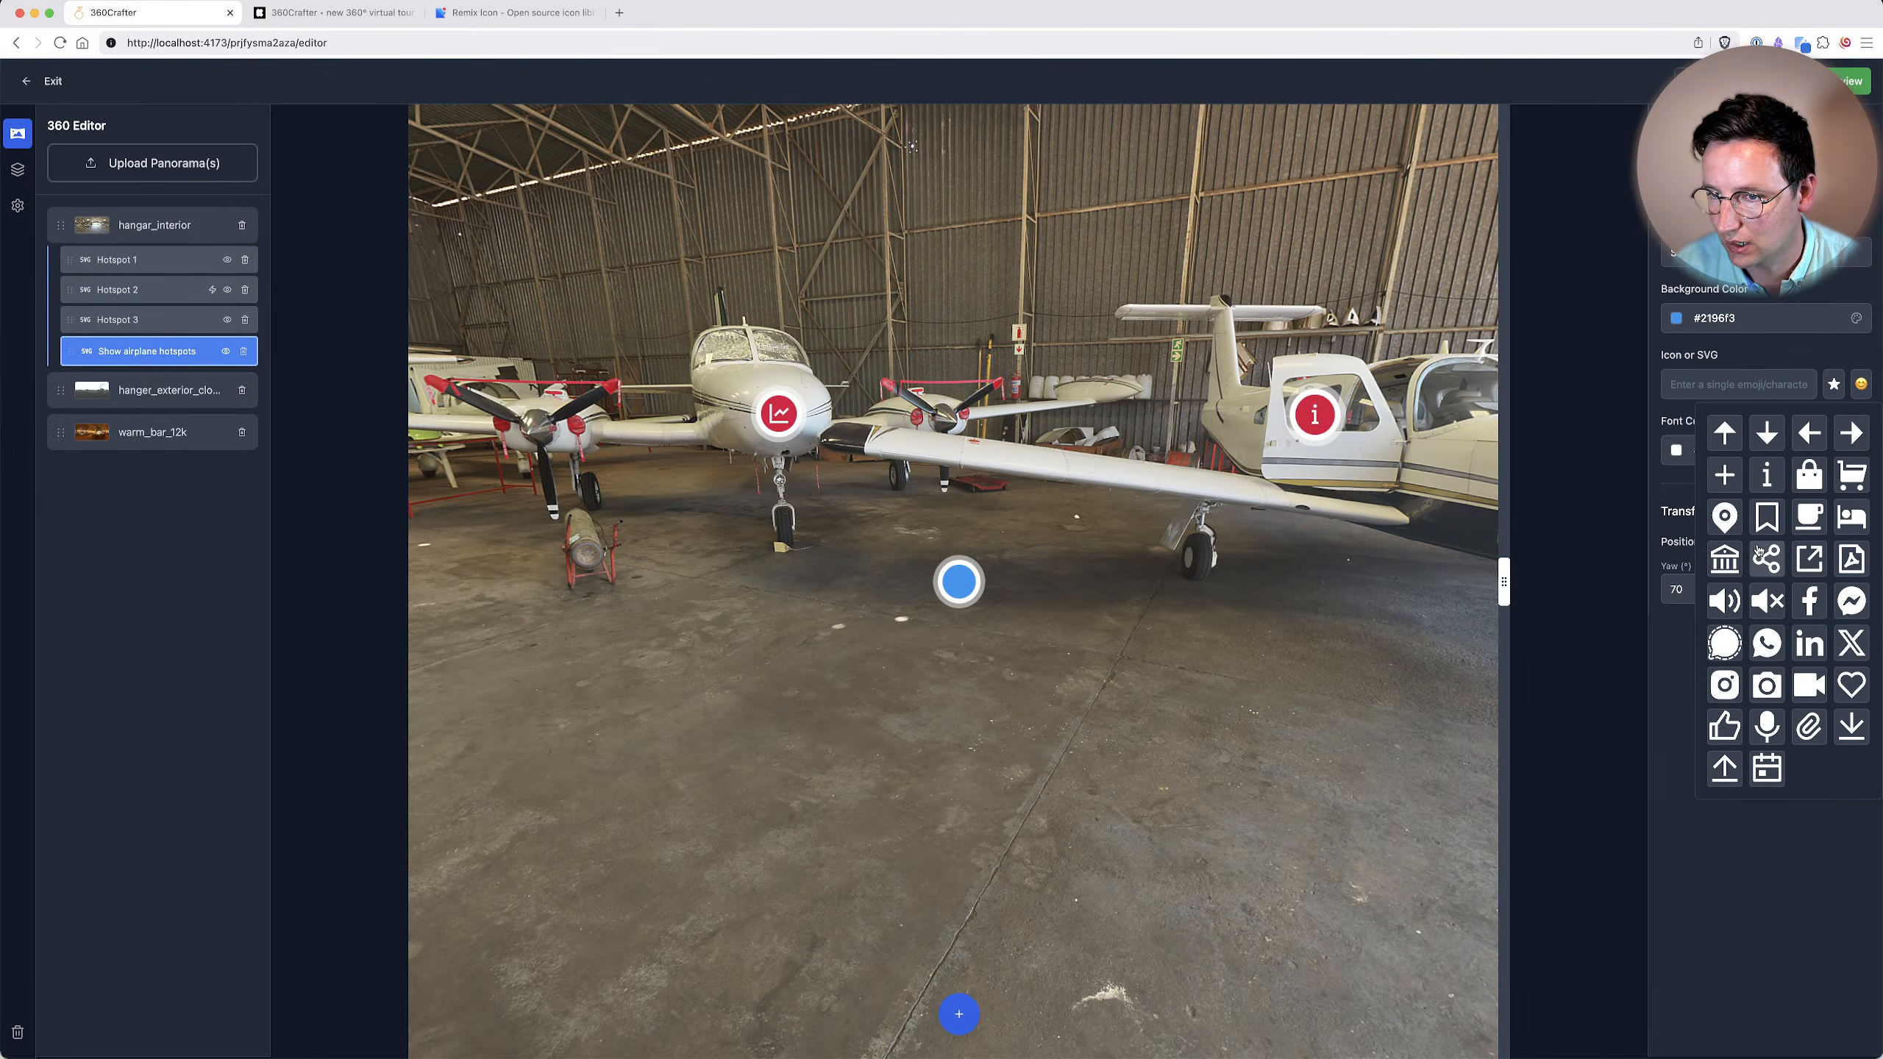
left_click(1776, 931)
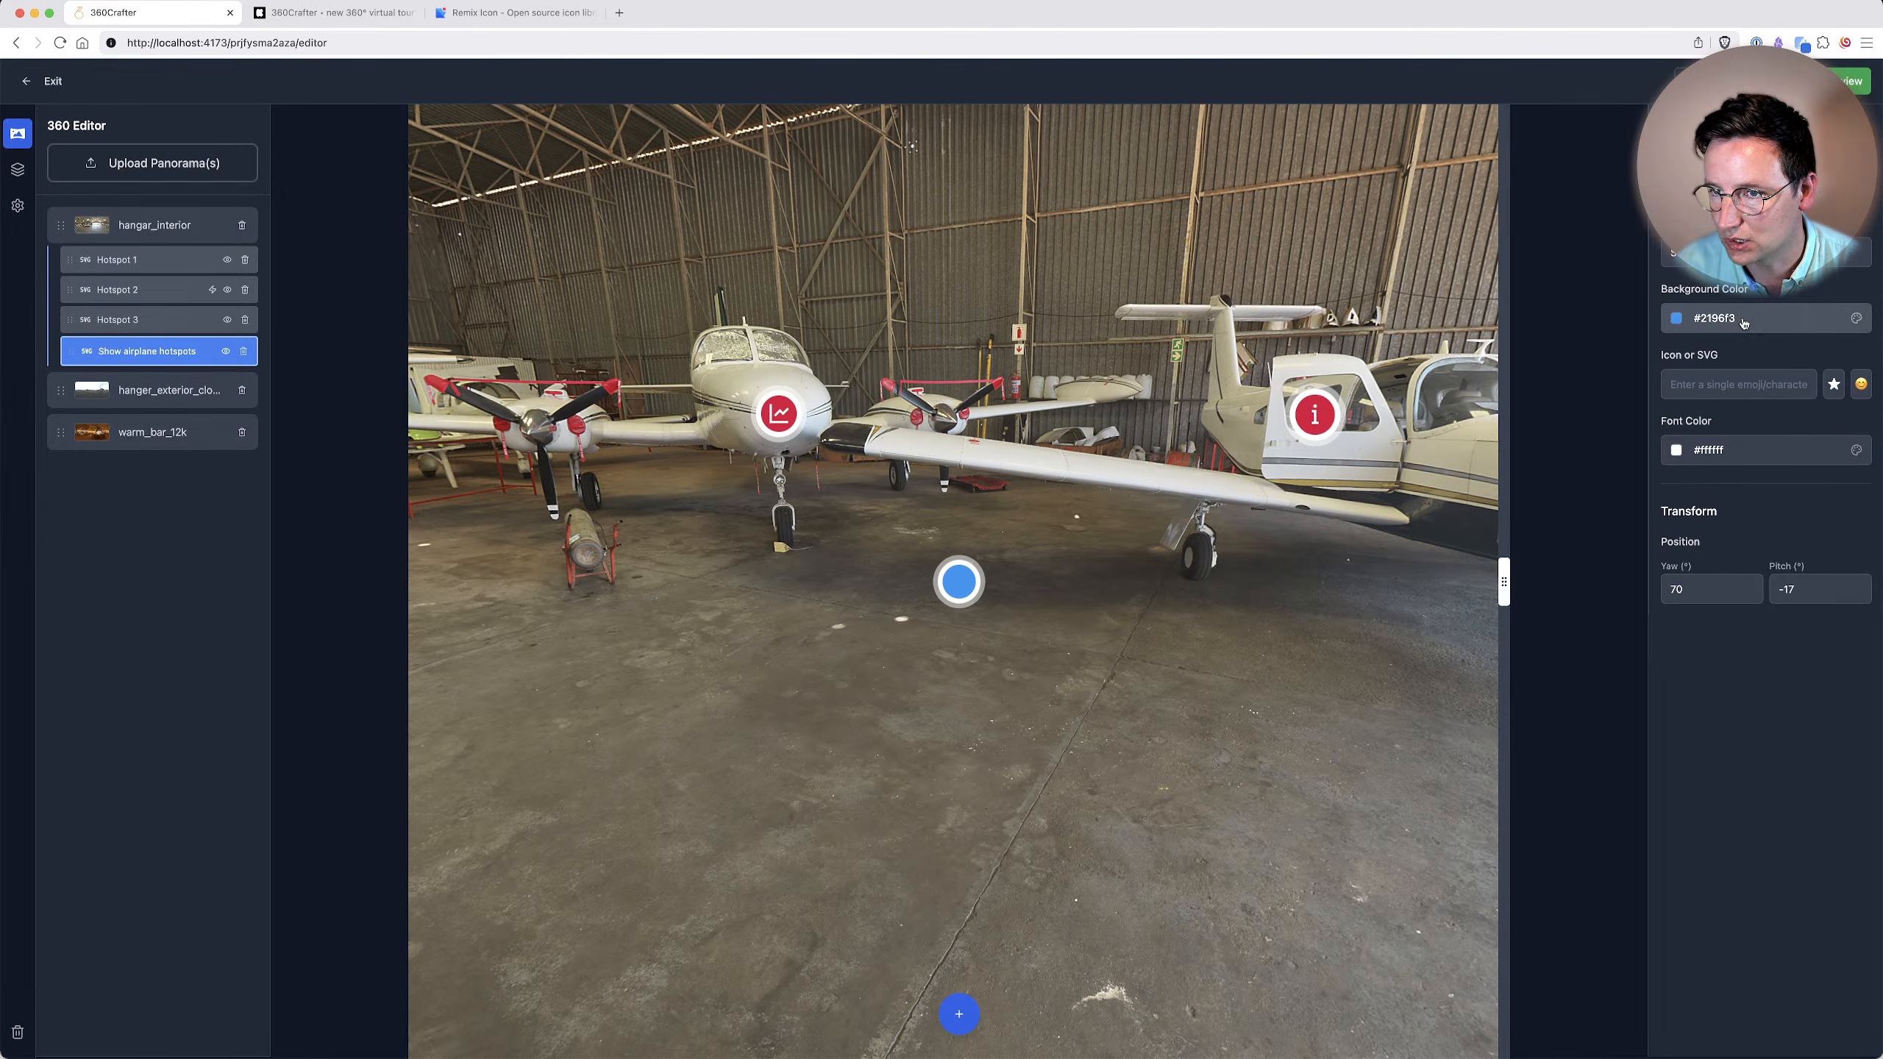
Switch to the Remix Icon site, search for "eye" and copy the SVG of the eye-line icon.
left_click(515, 13)
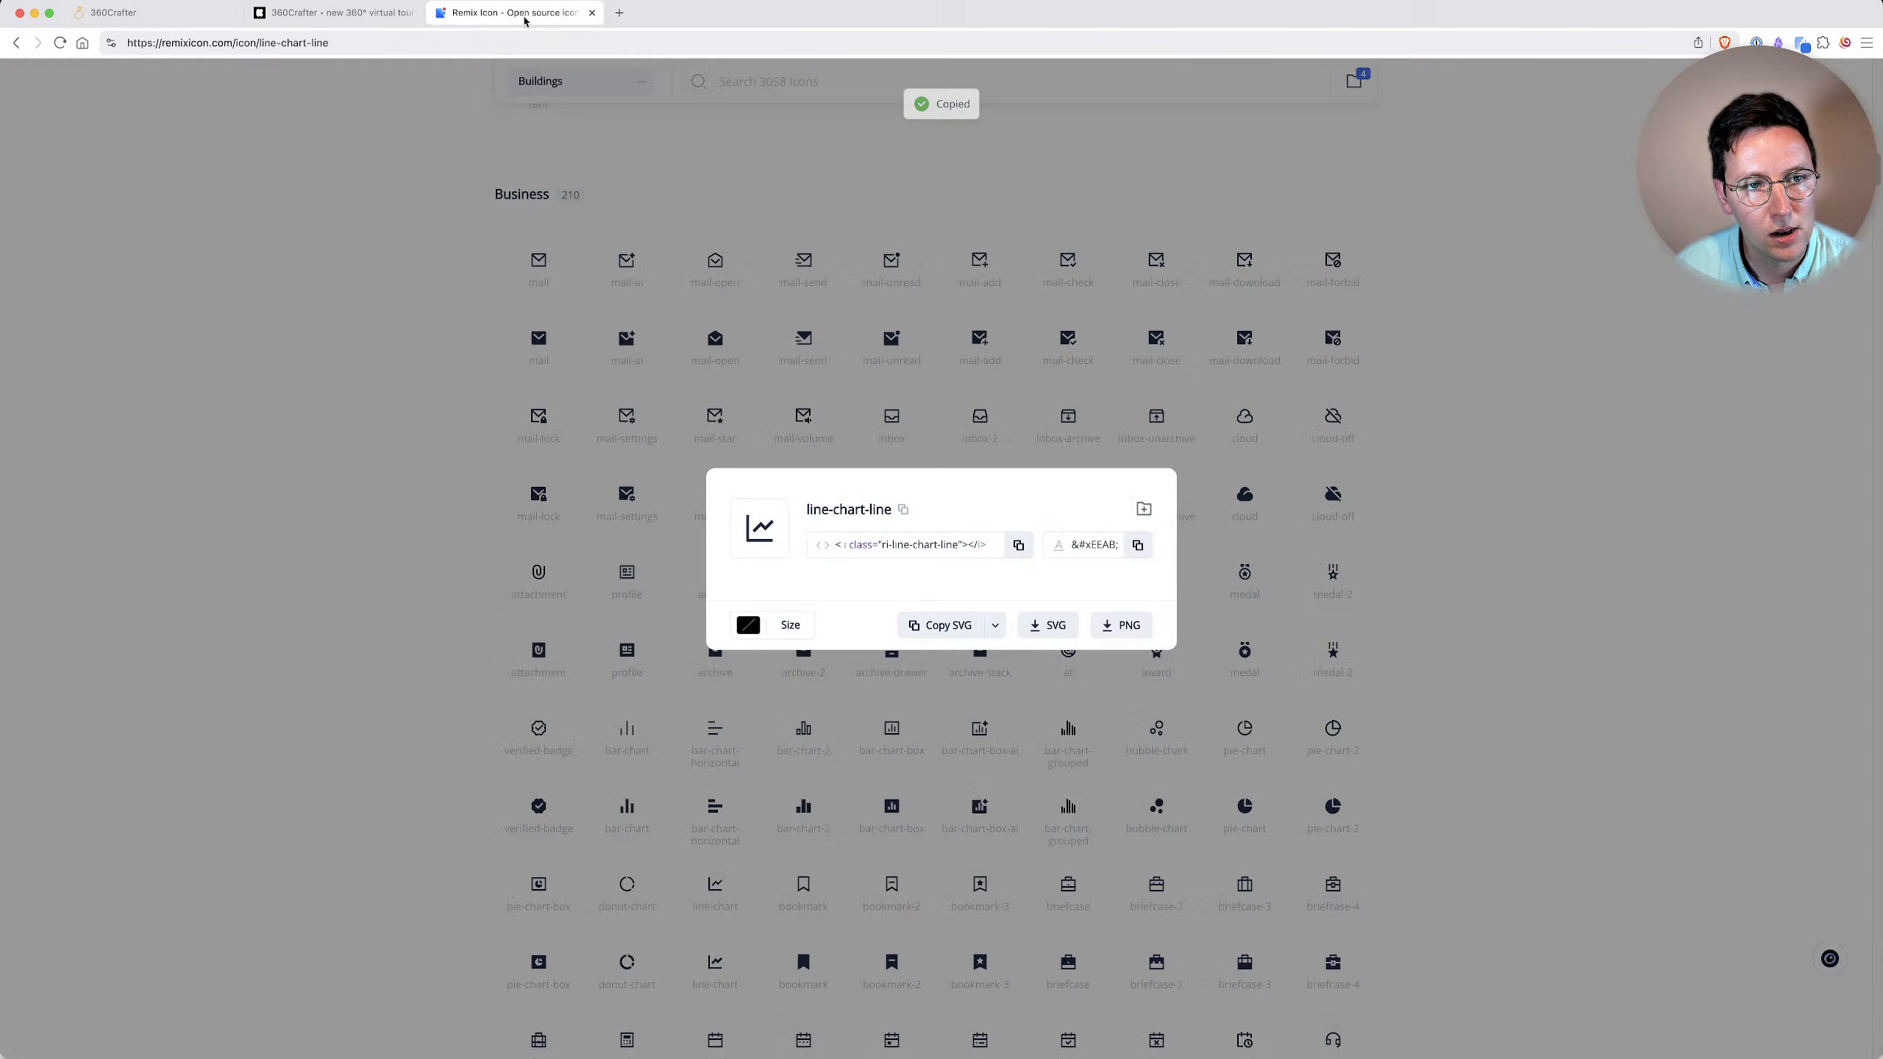
left_click(699, 112)
type("eye")
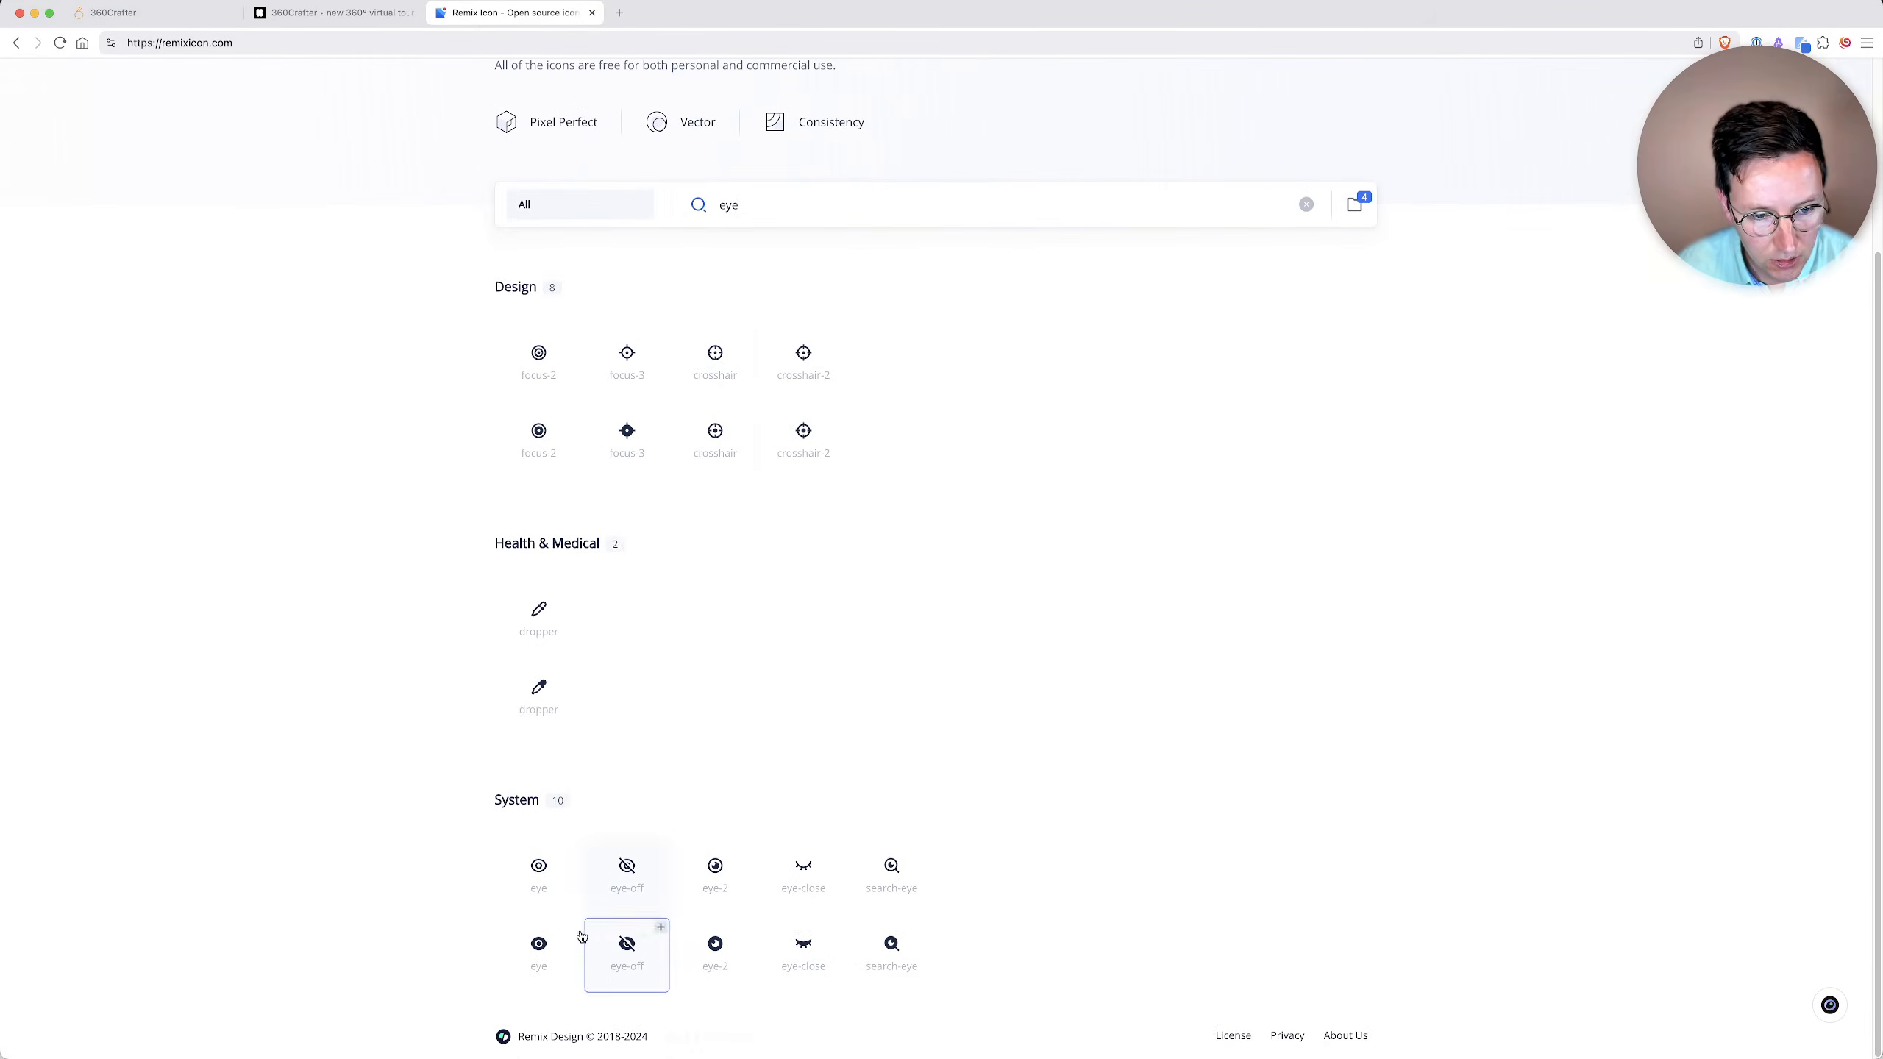
left_click(539, 872)
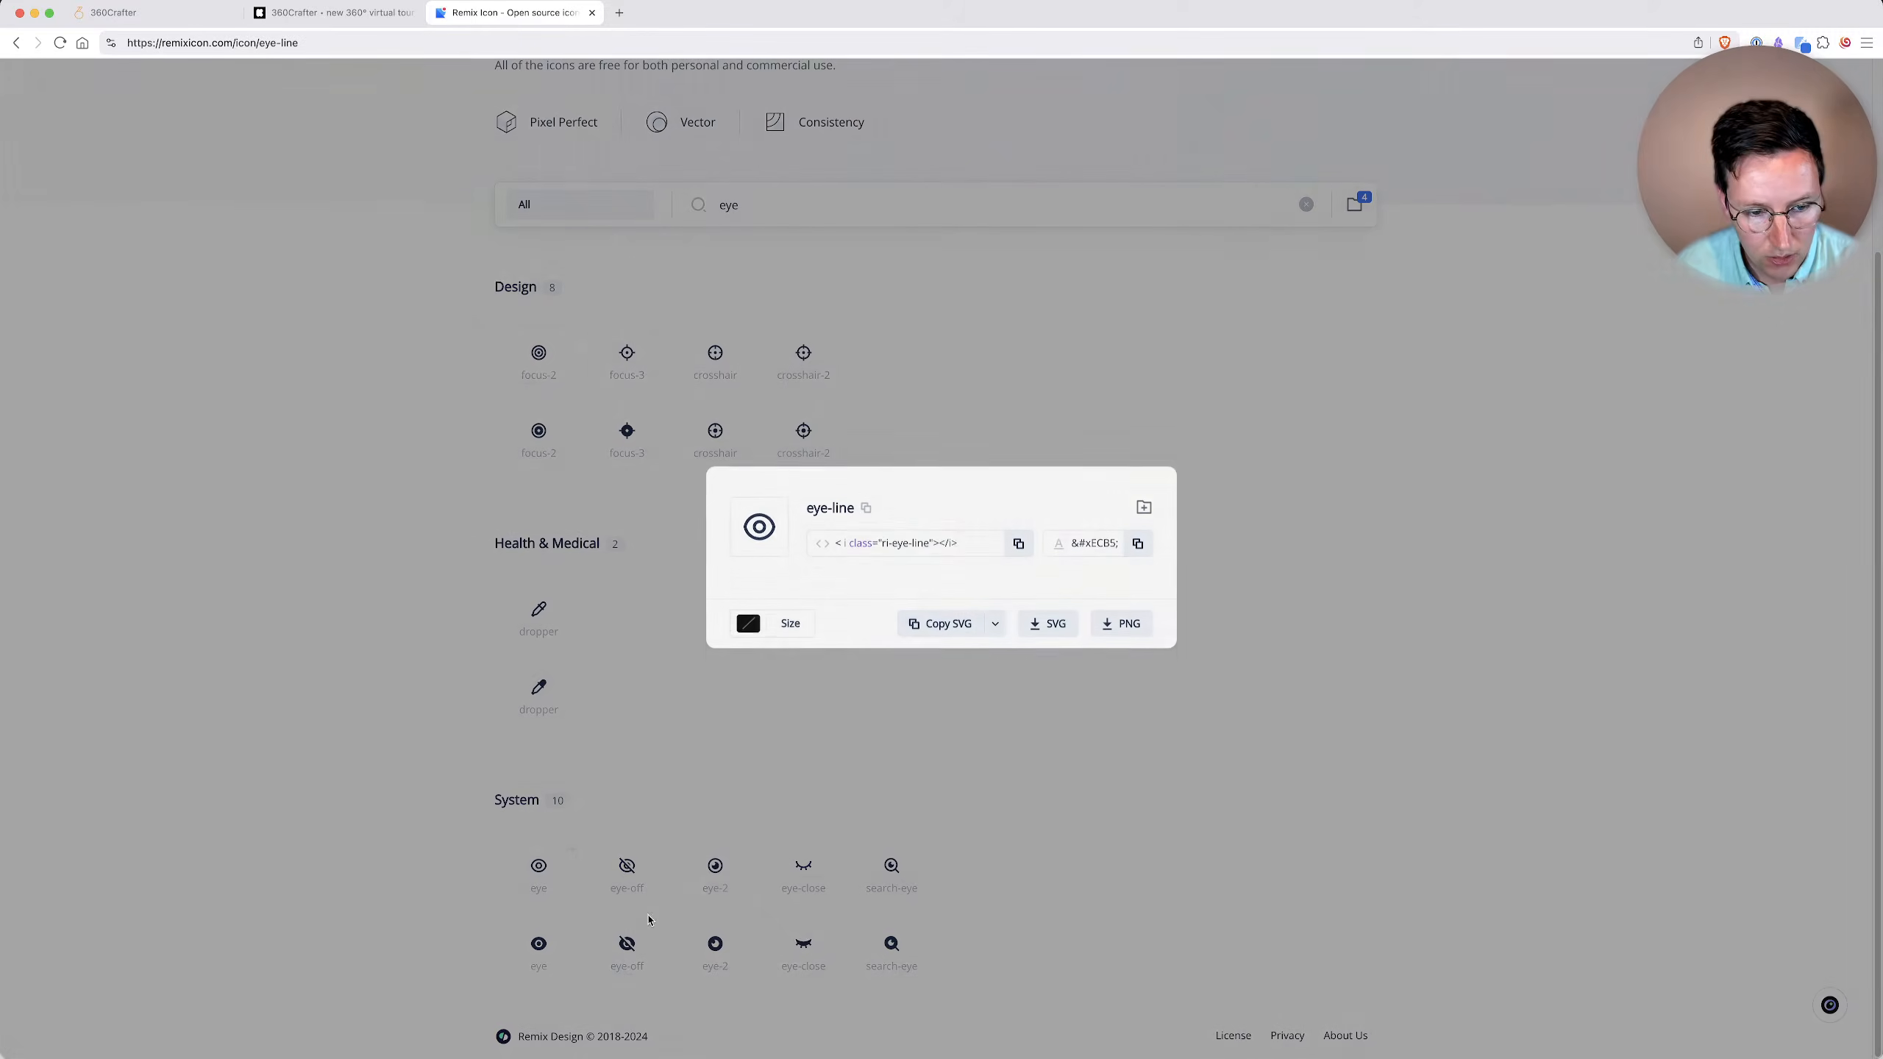
left_click(957, 626)
Return to 360Crafter and use the copied eye SVG as the icon of the "Show airplane hotspots" hotspot.
key("ctrl+Tab")
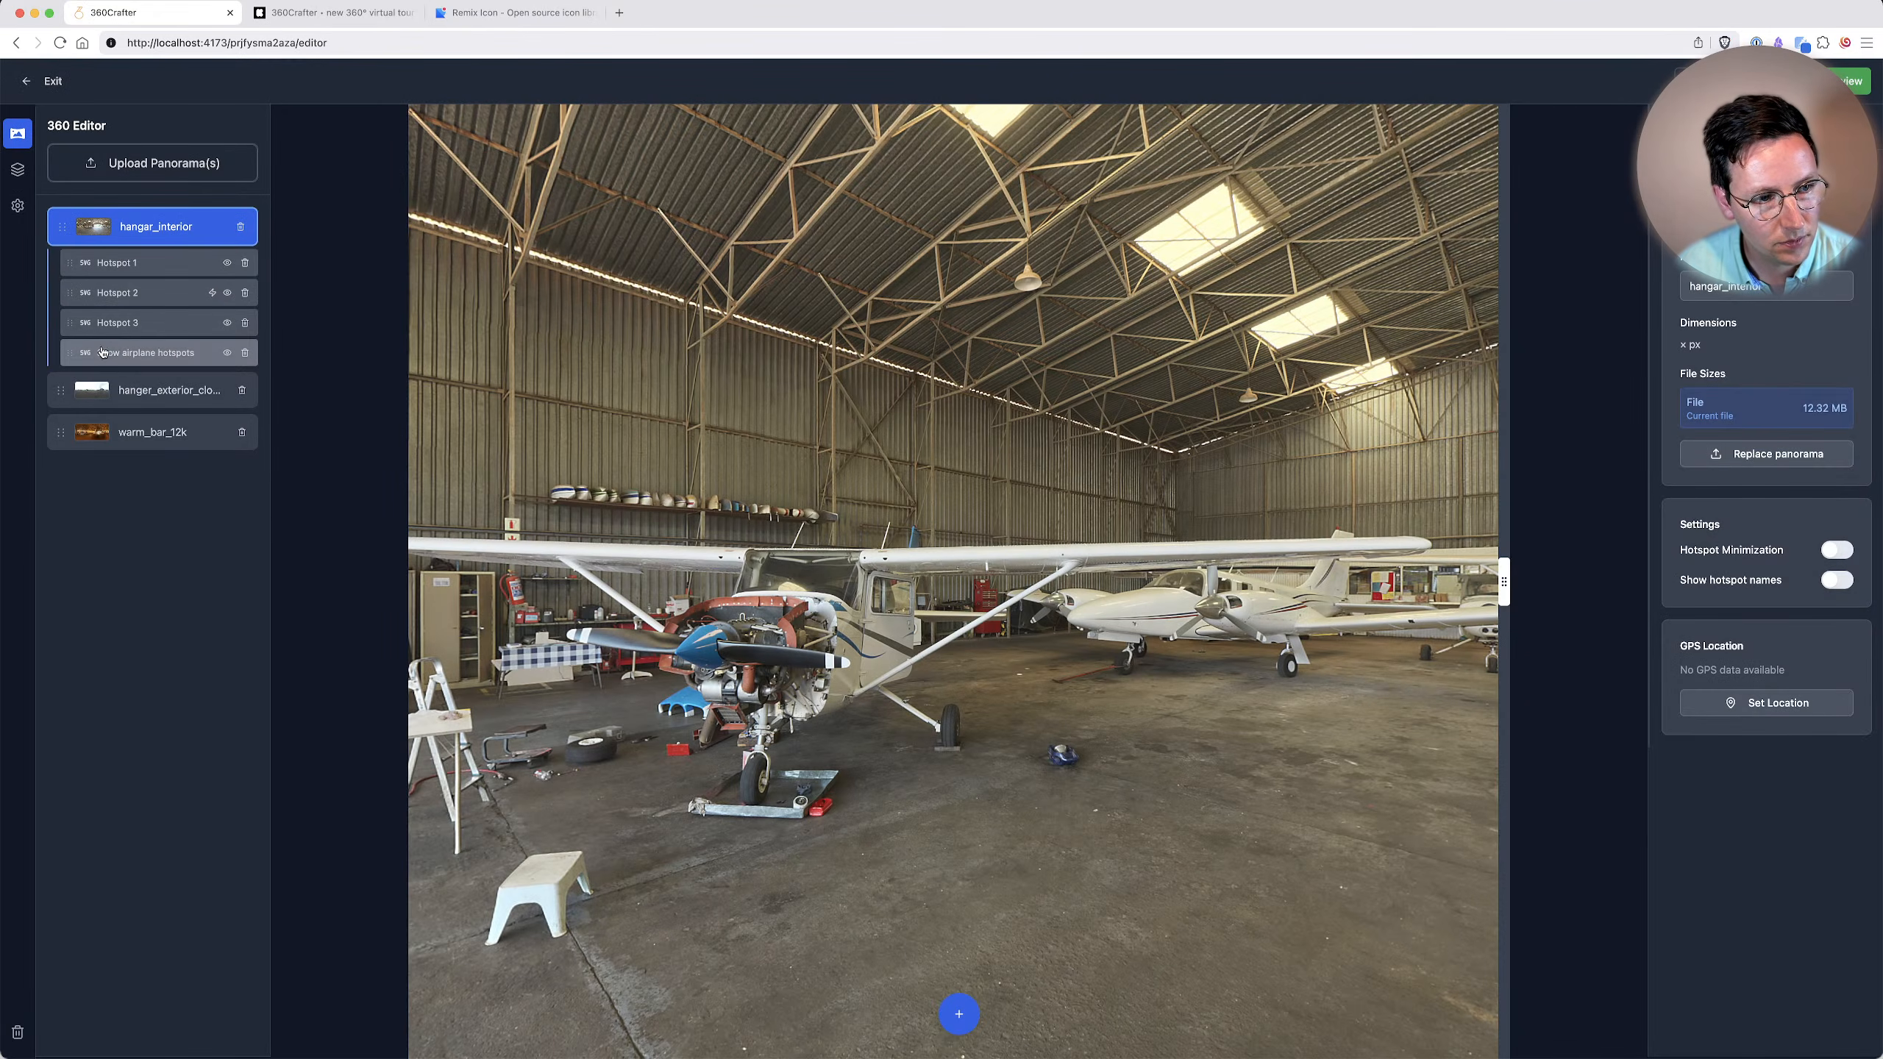
left_click(103, 352)
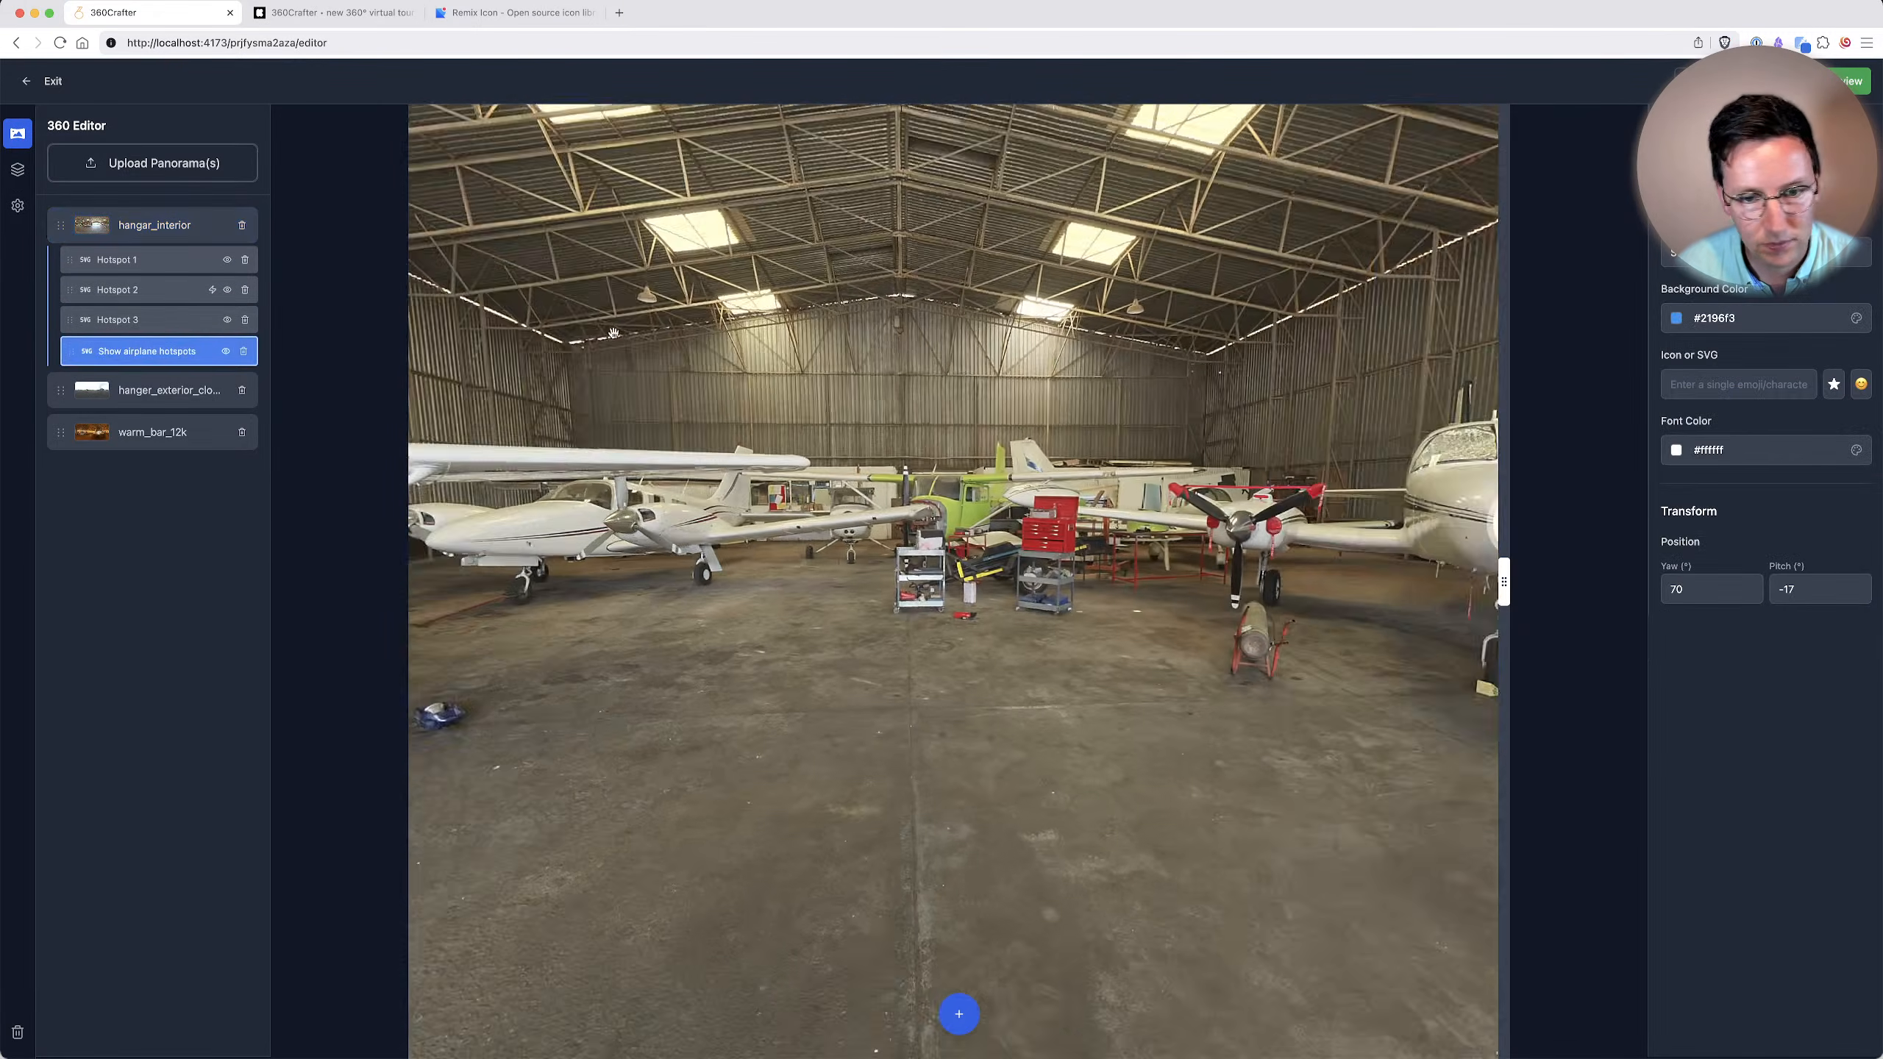
left_click(1734, 384)
key("super+v")
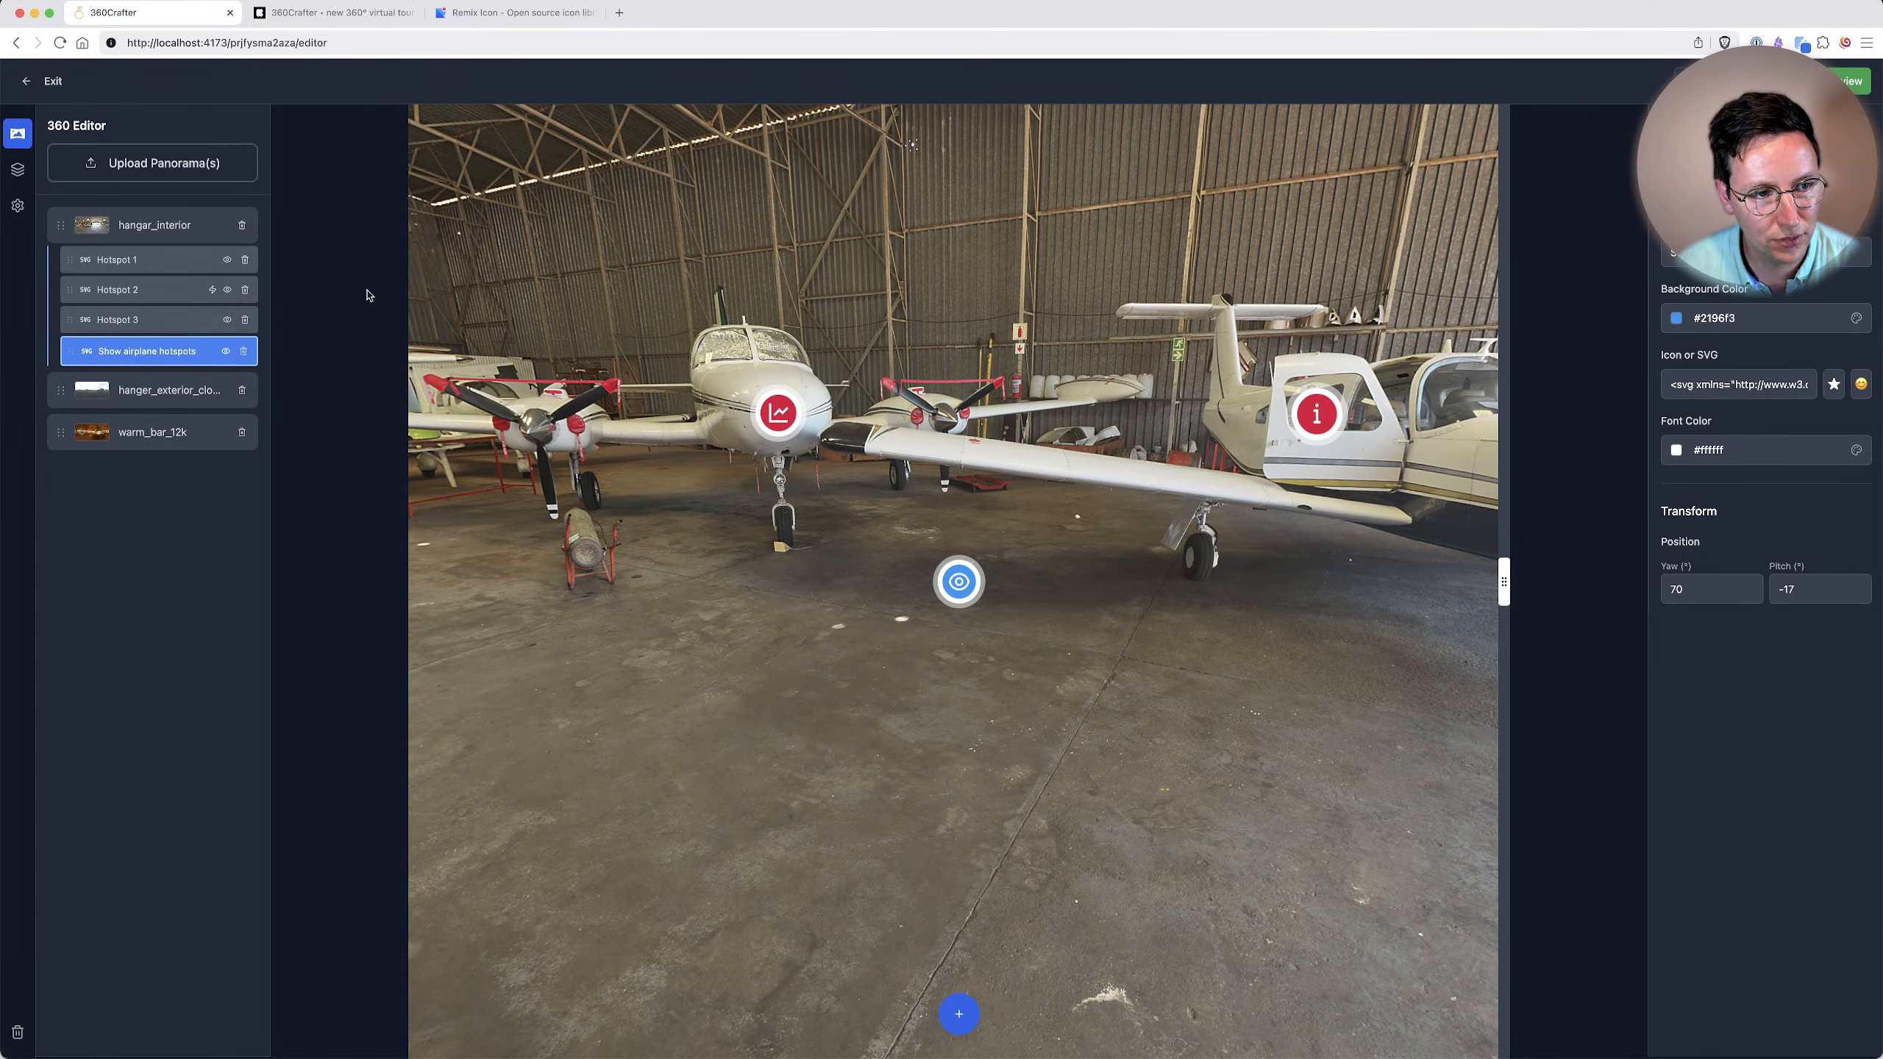
Hide Hotspot 1 and Hotspot 3 in hangar_interior.
left_click(227, 261)
left_click(227, 320)
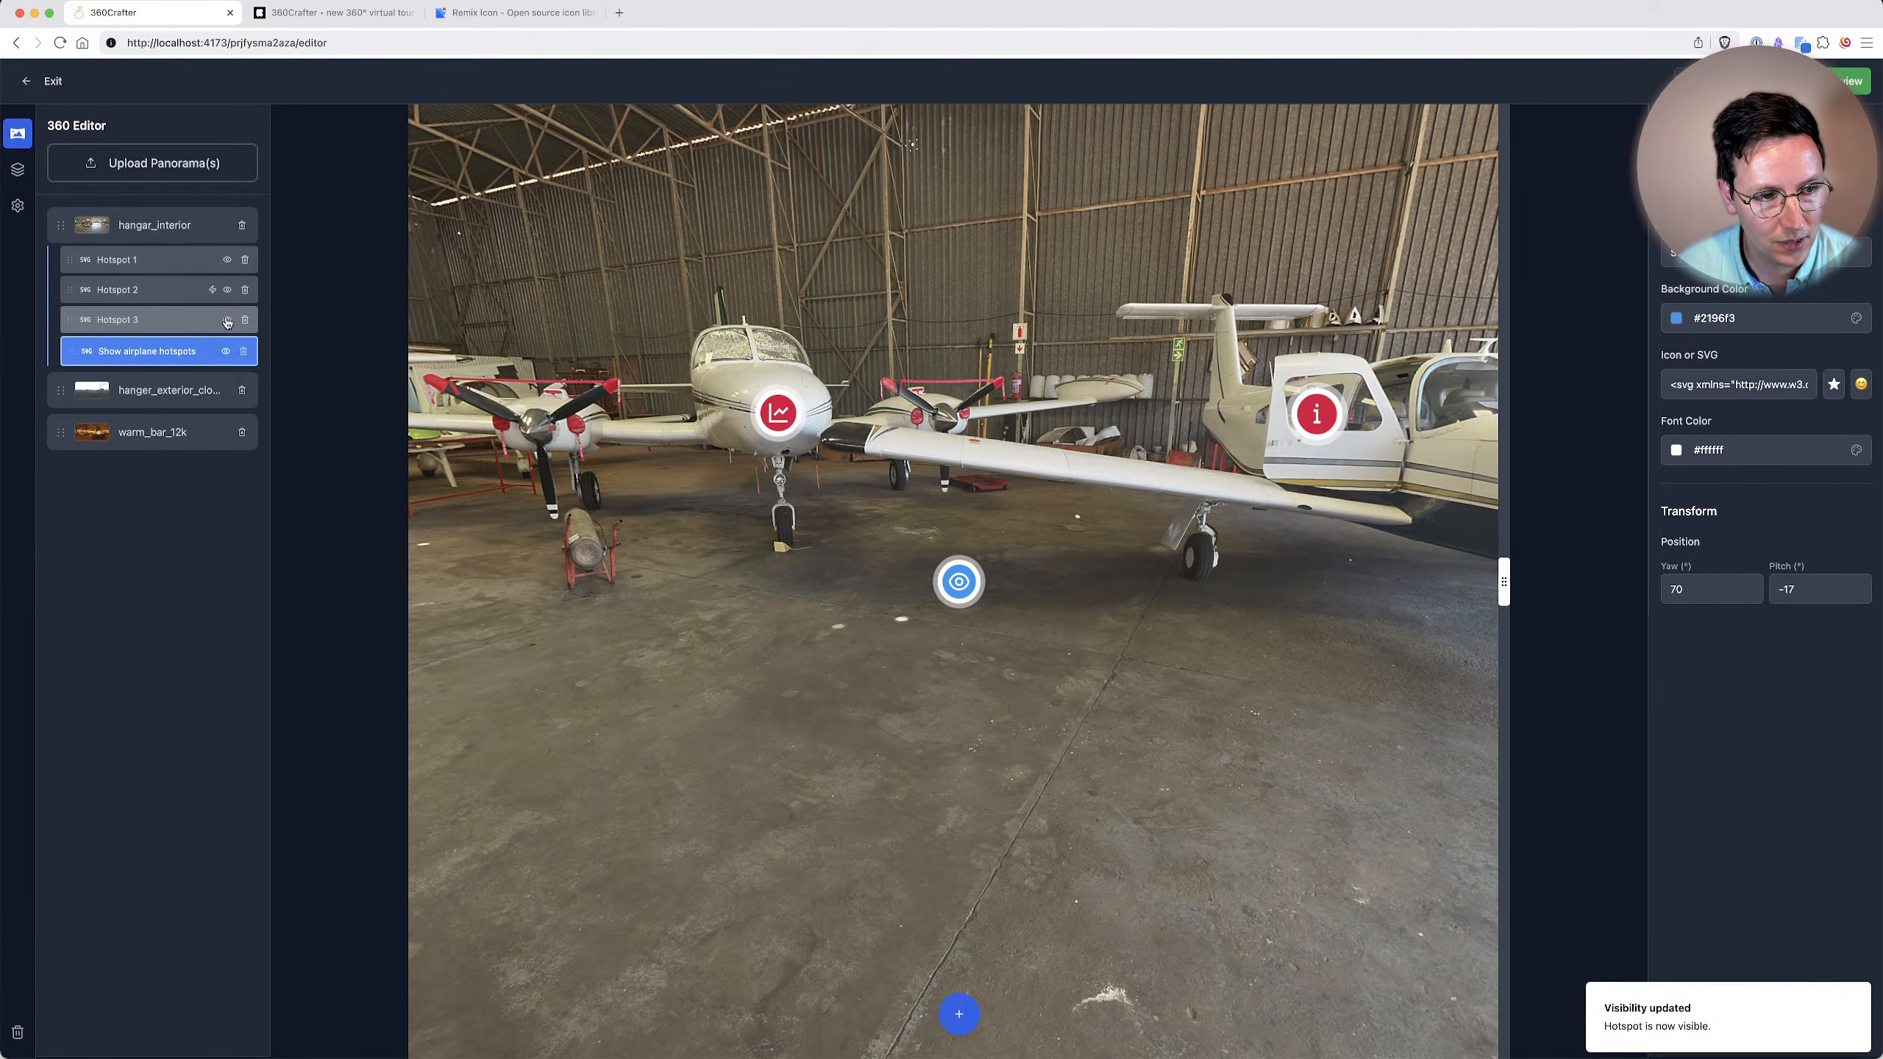
left_click(148, 261)
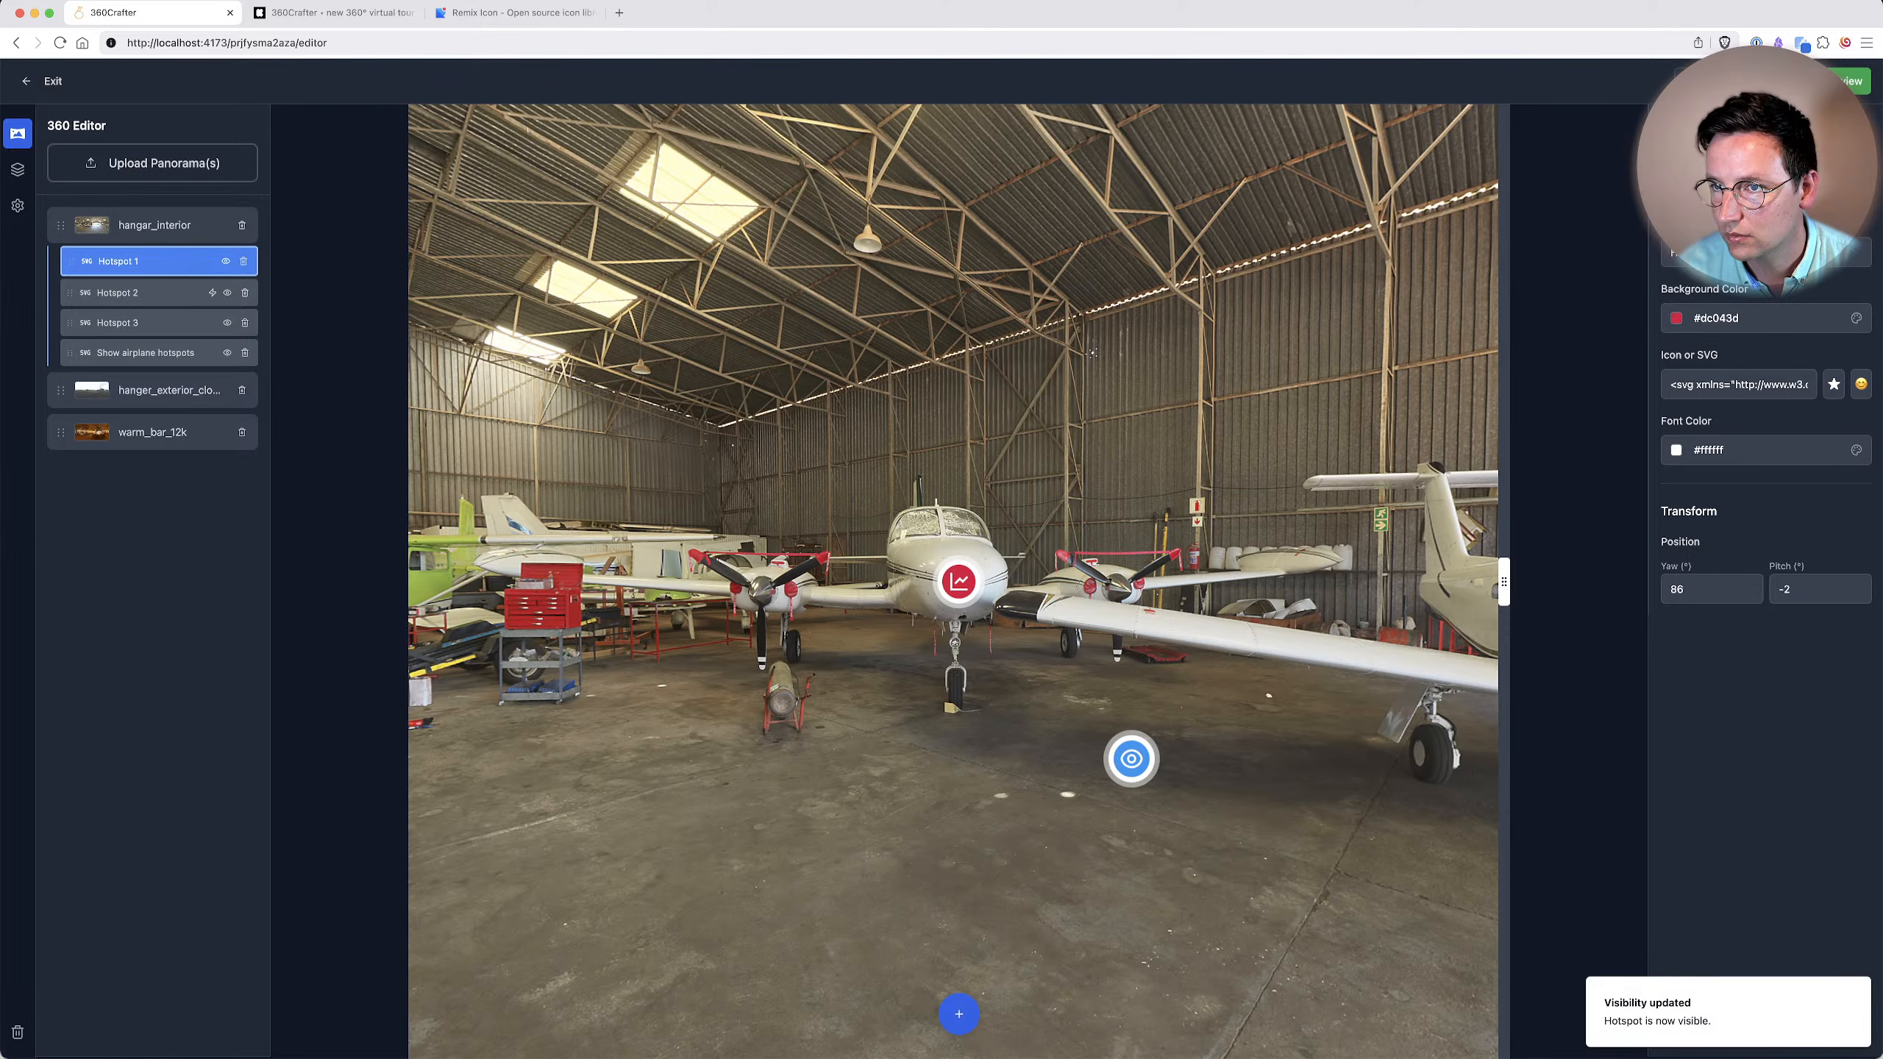
left_click(225, 260)
left_click(149, 290)
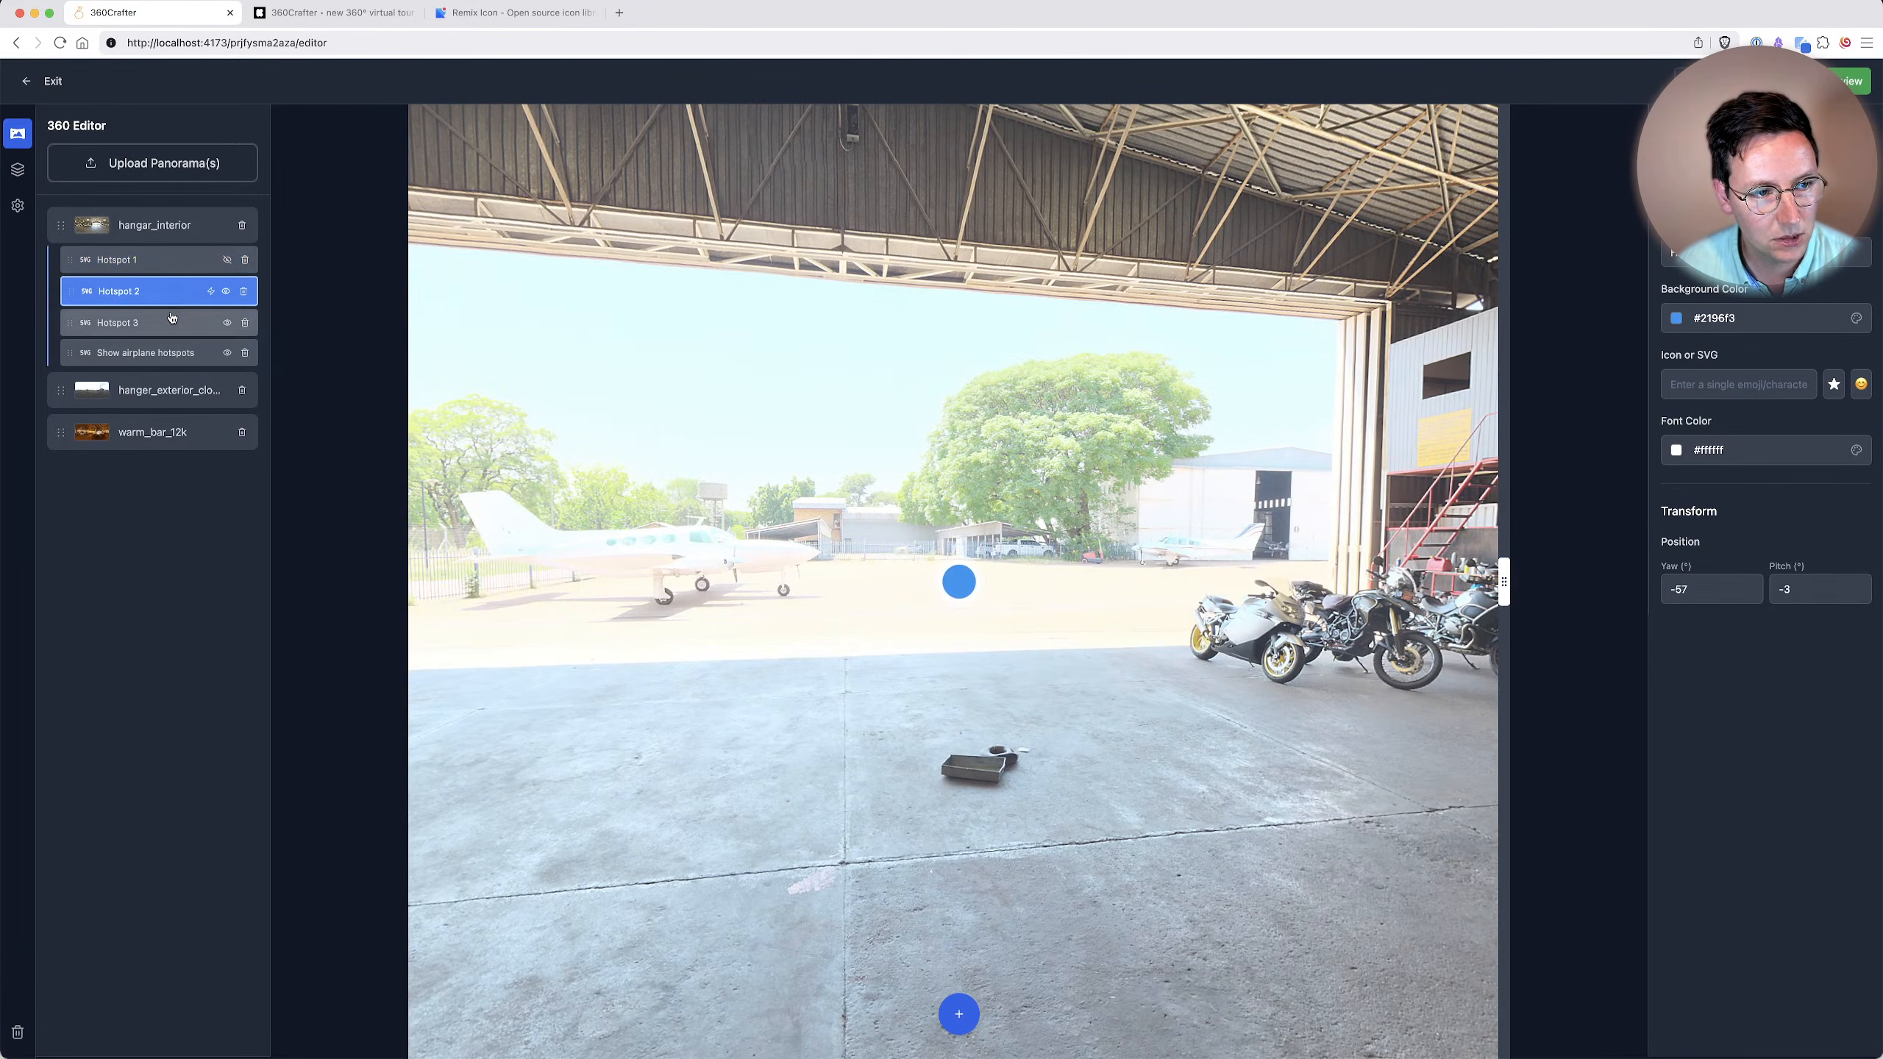
left_click(185, 320)
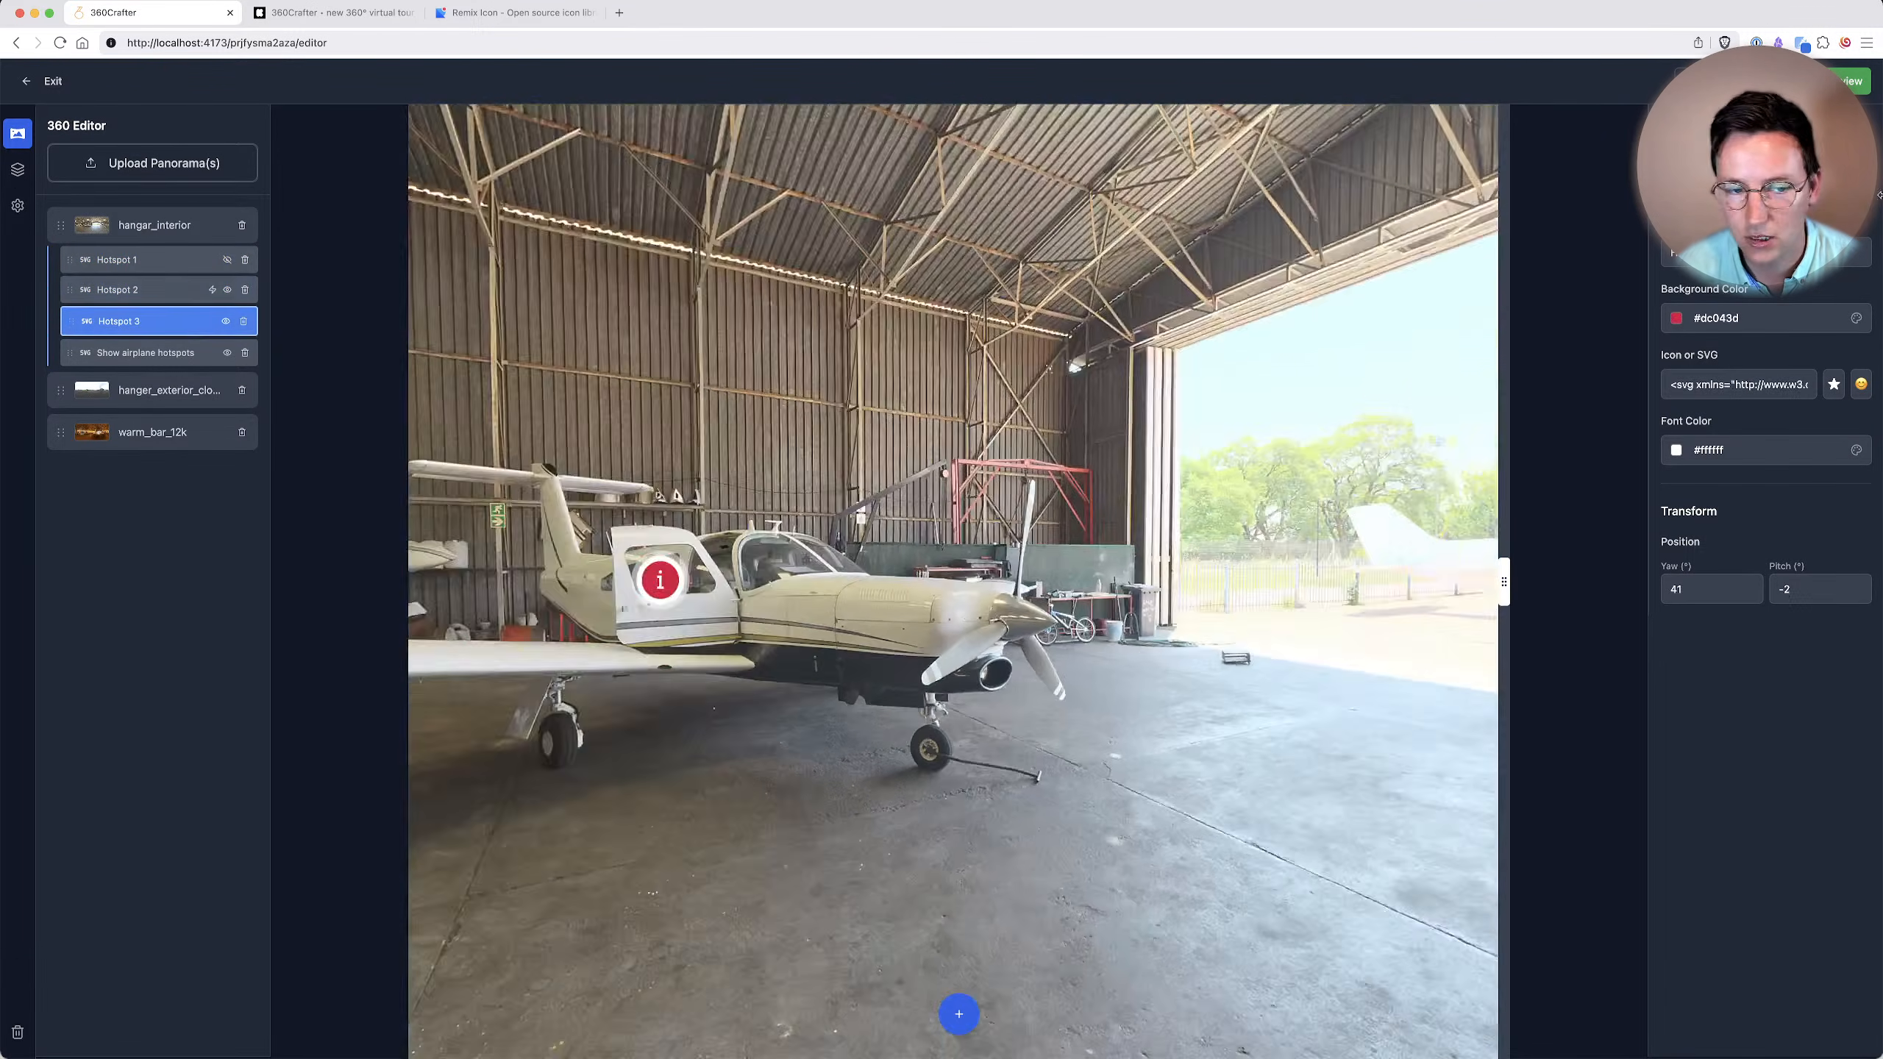
left_click(225, 321)
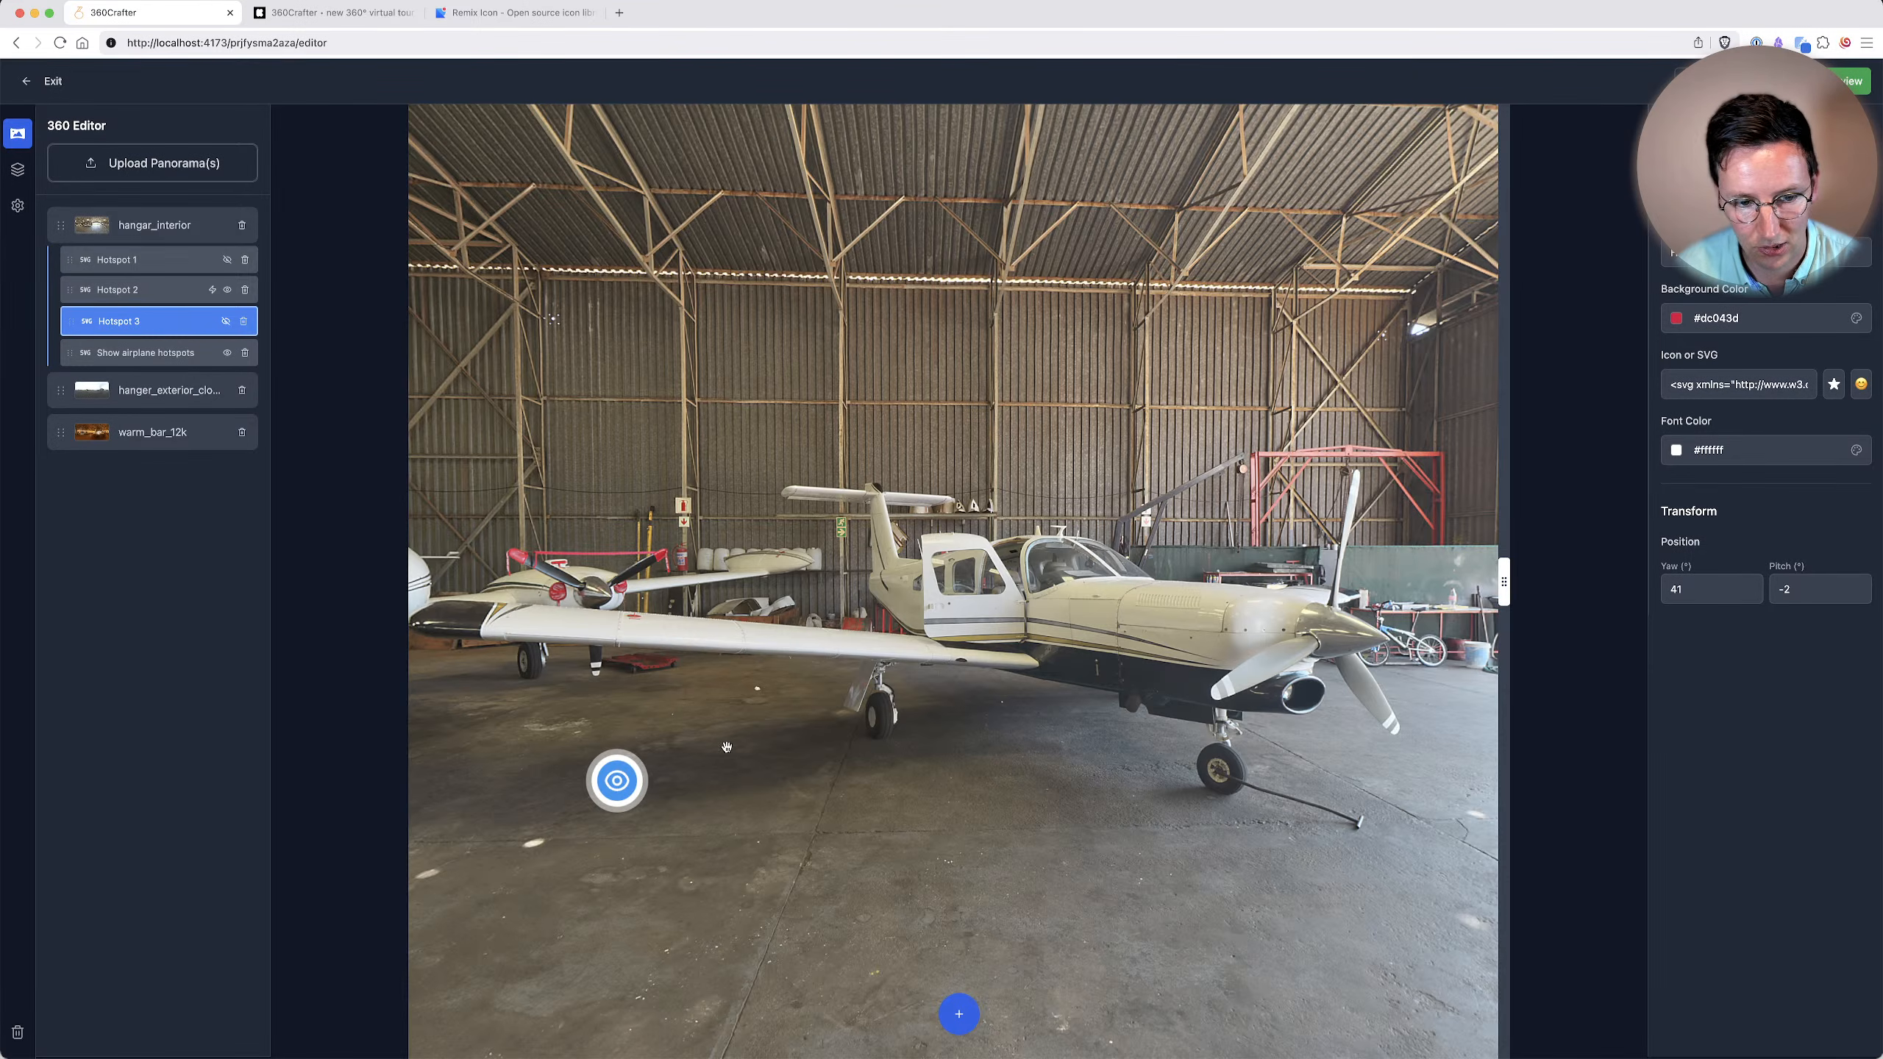
Add a Hotspot Visibility action to the "Show airplane hotspots" hotspot that shows Hotspot 1 and Hotspot 3 in hangar_interior.
left_click_drag(733, 776, 889, 701)
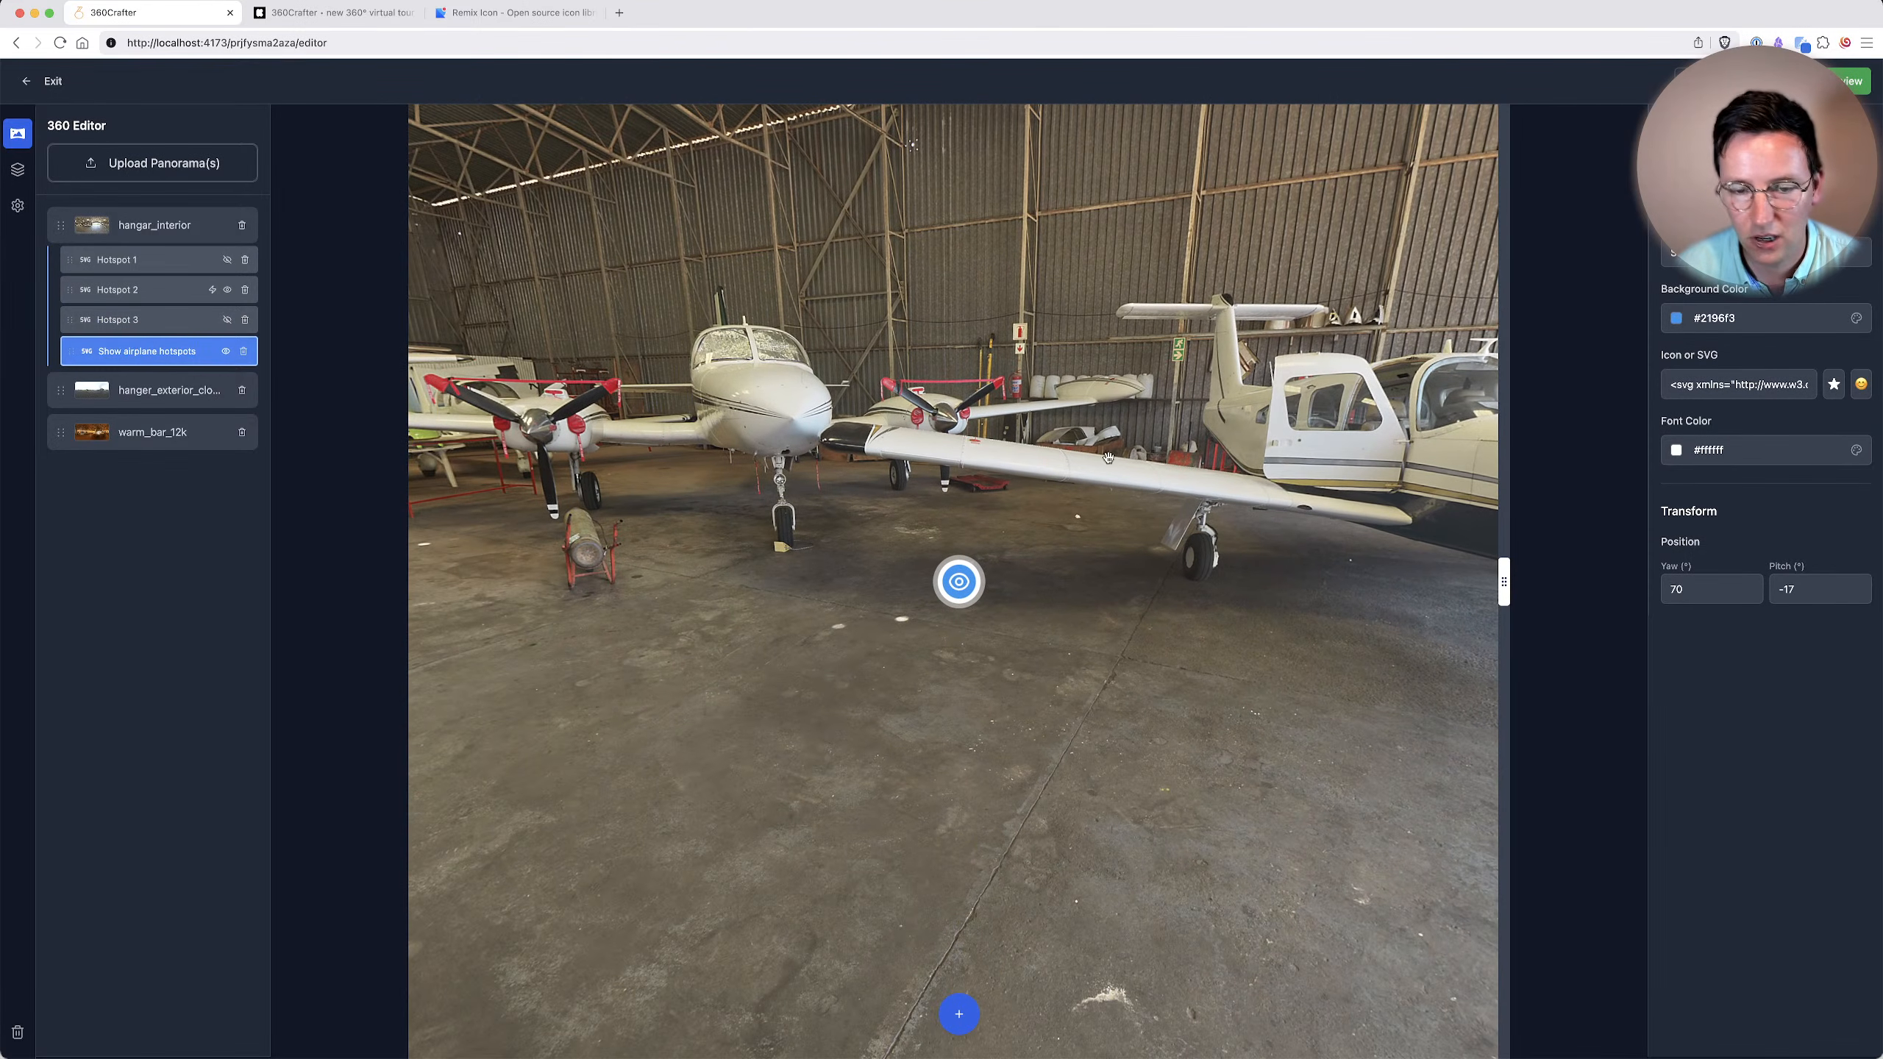
left_click(1806, 127)
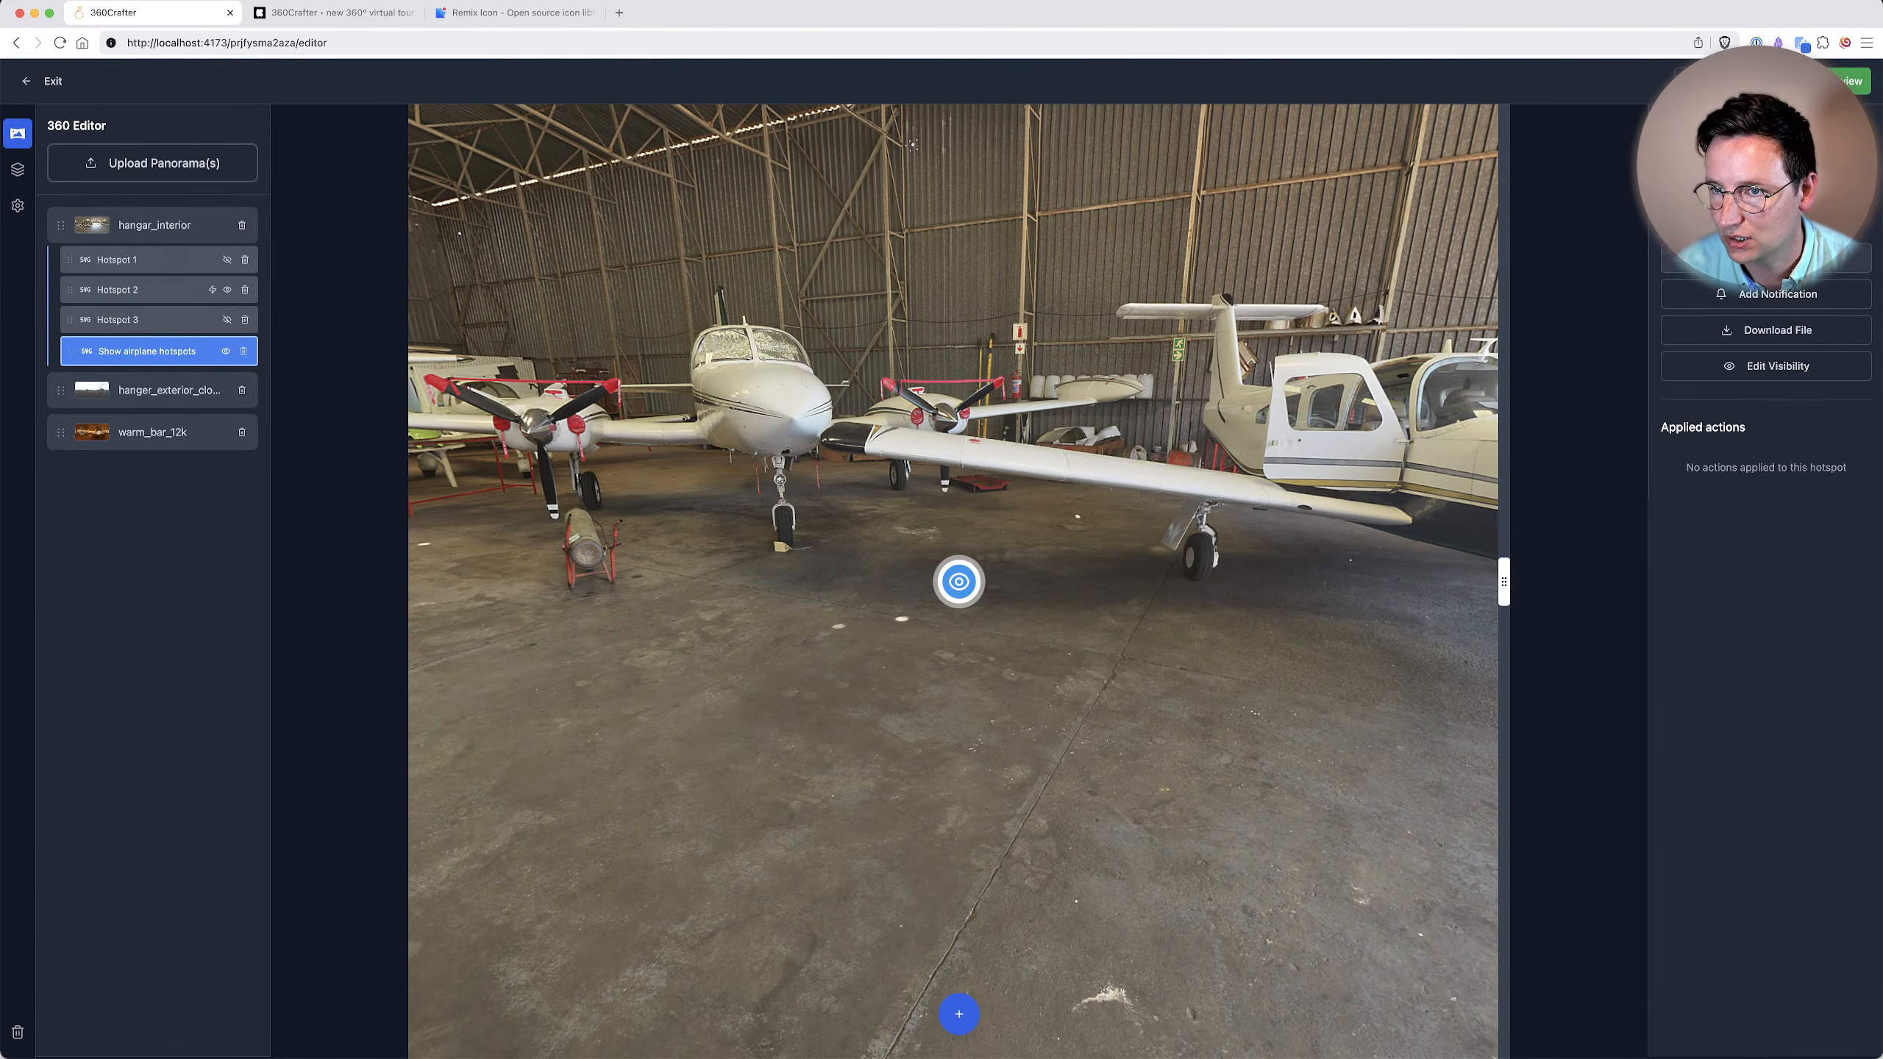
left_click(1778, 365)
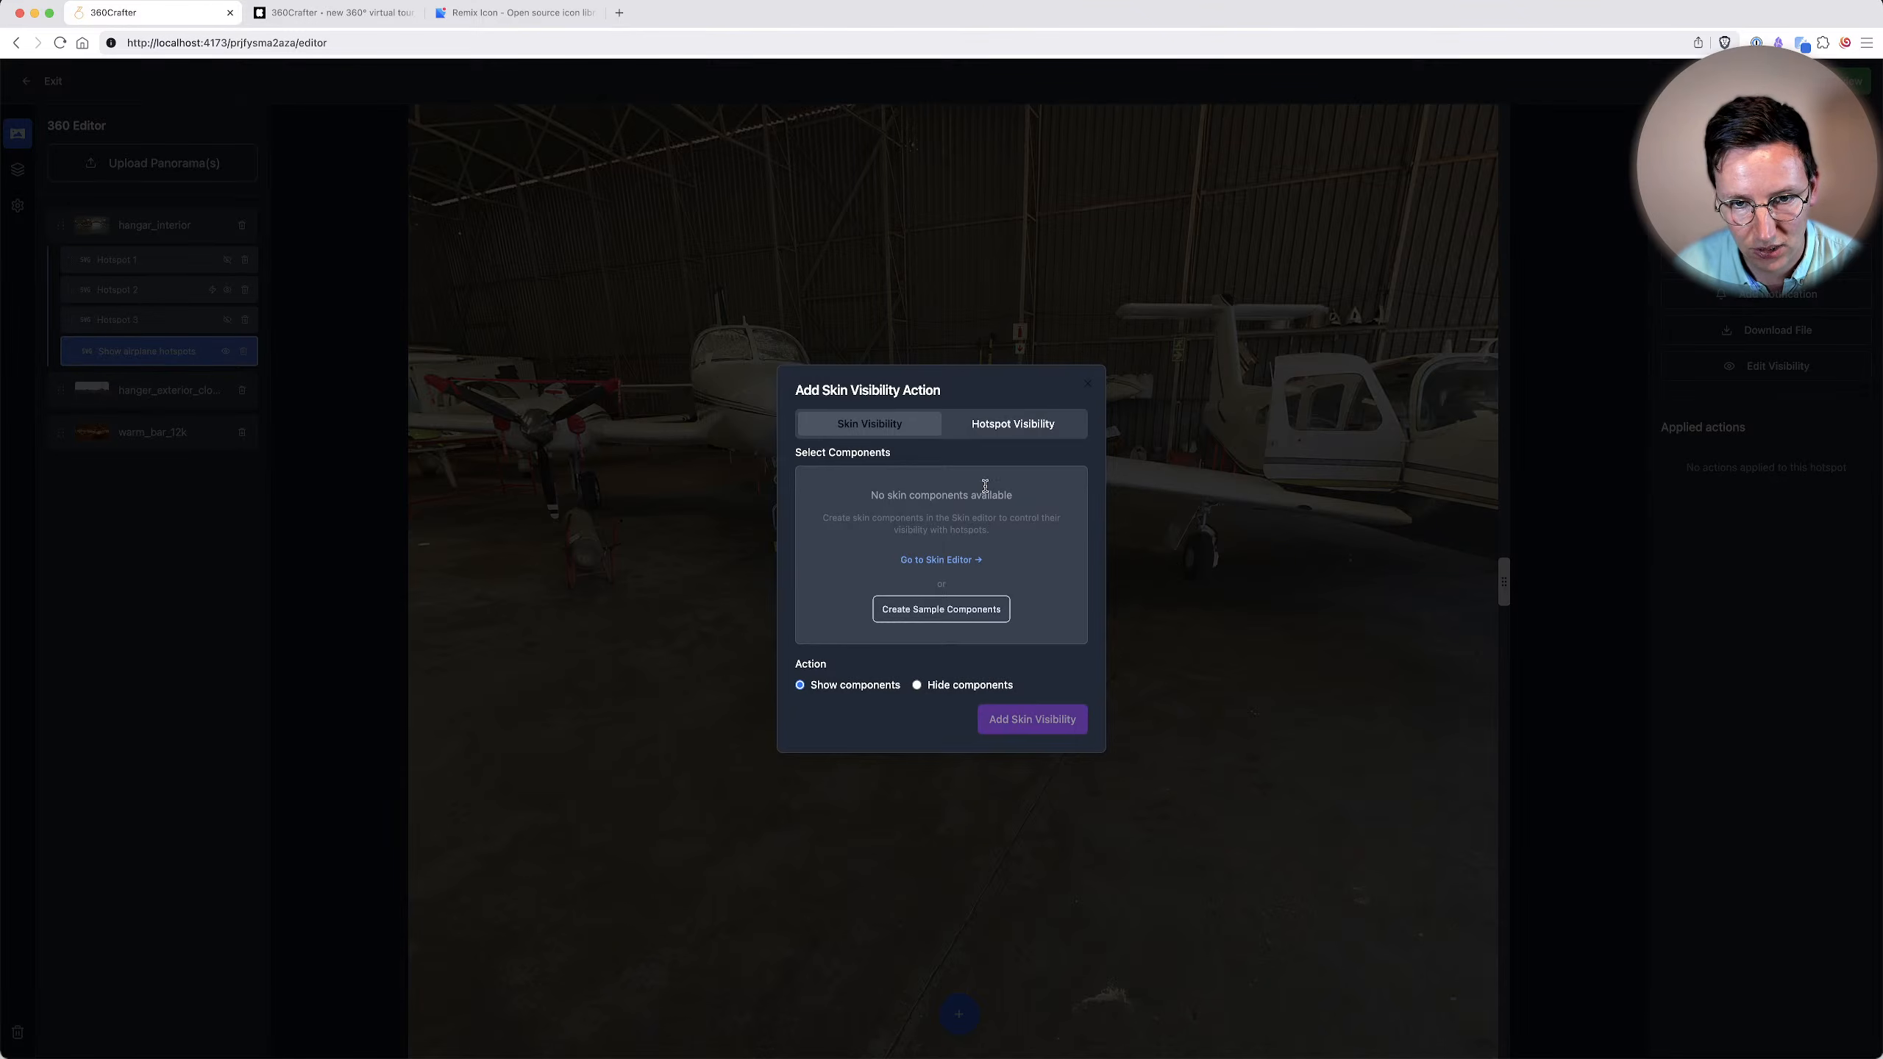
left_click(1013, 498)
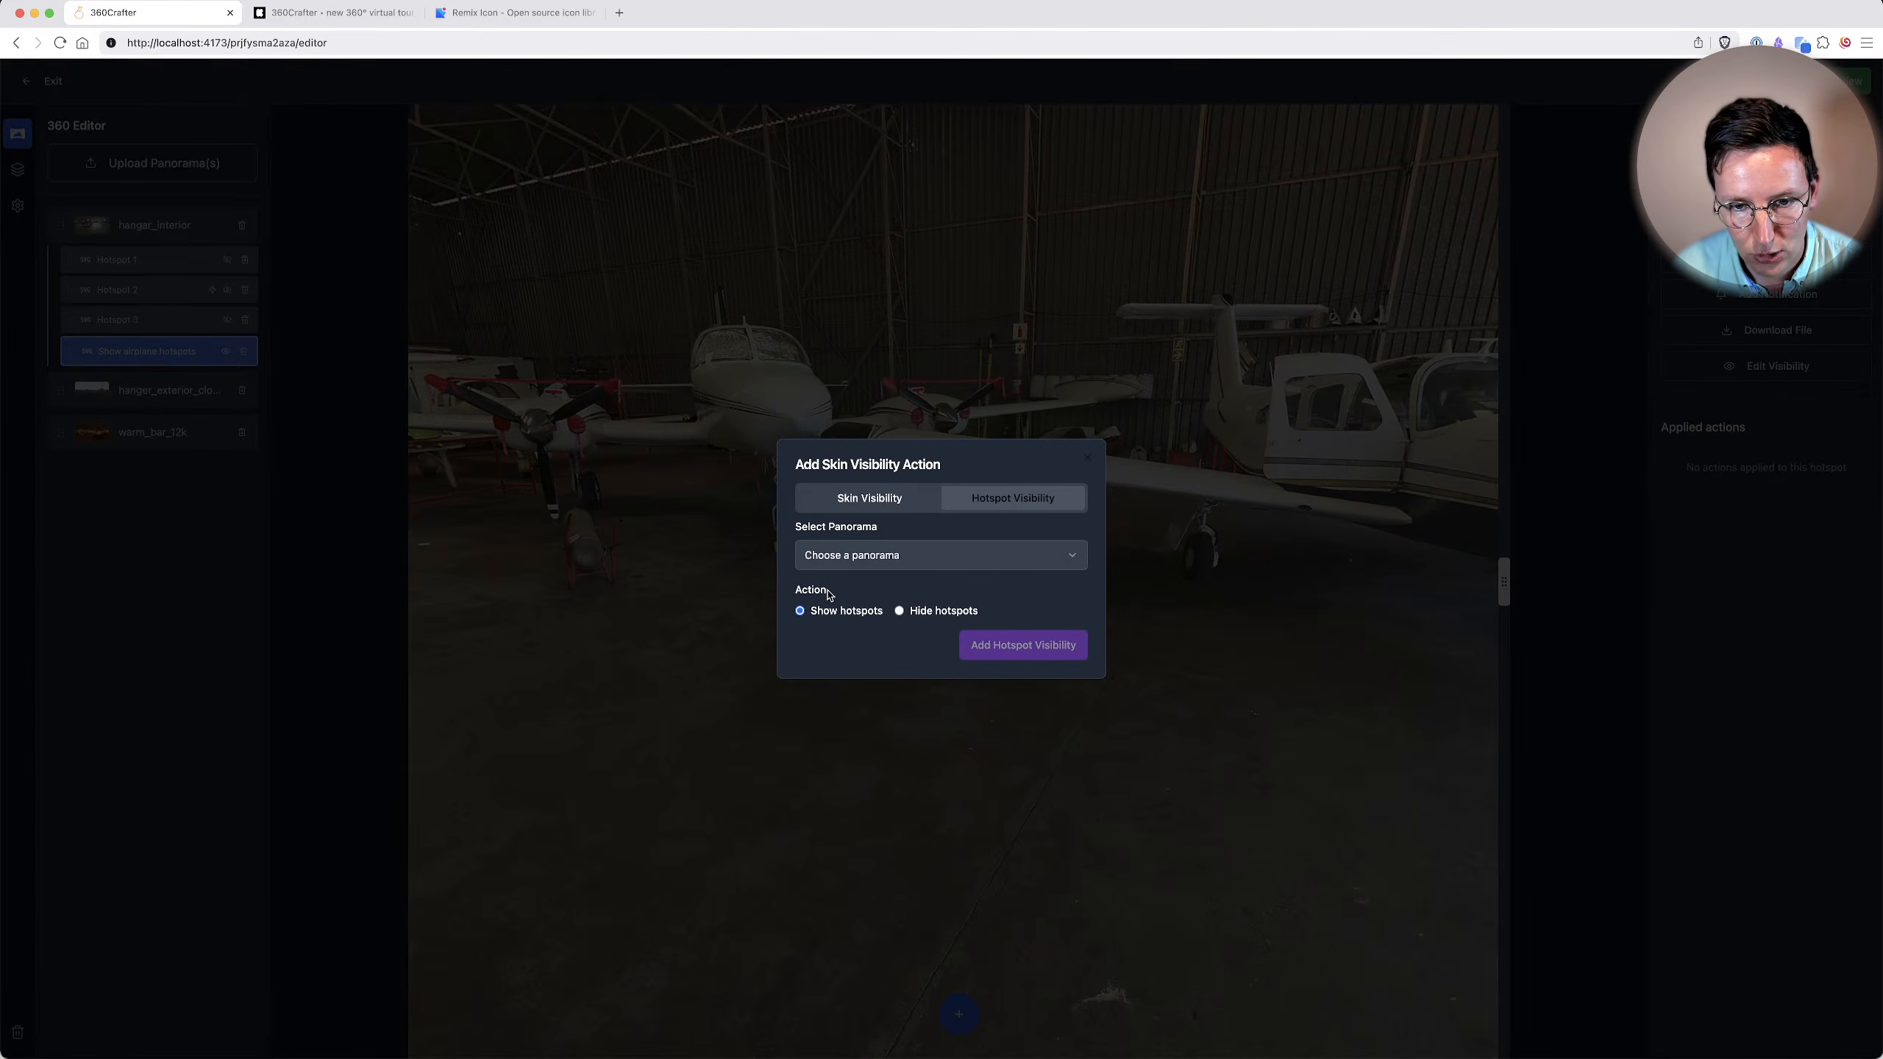
left_click(886, 553)
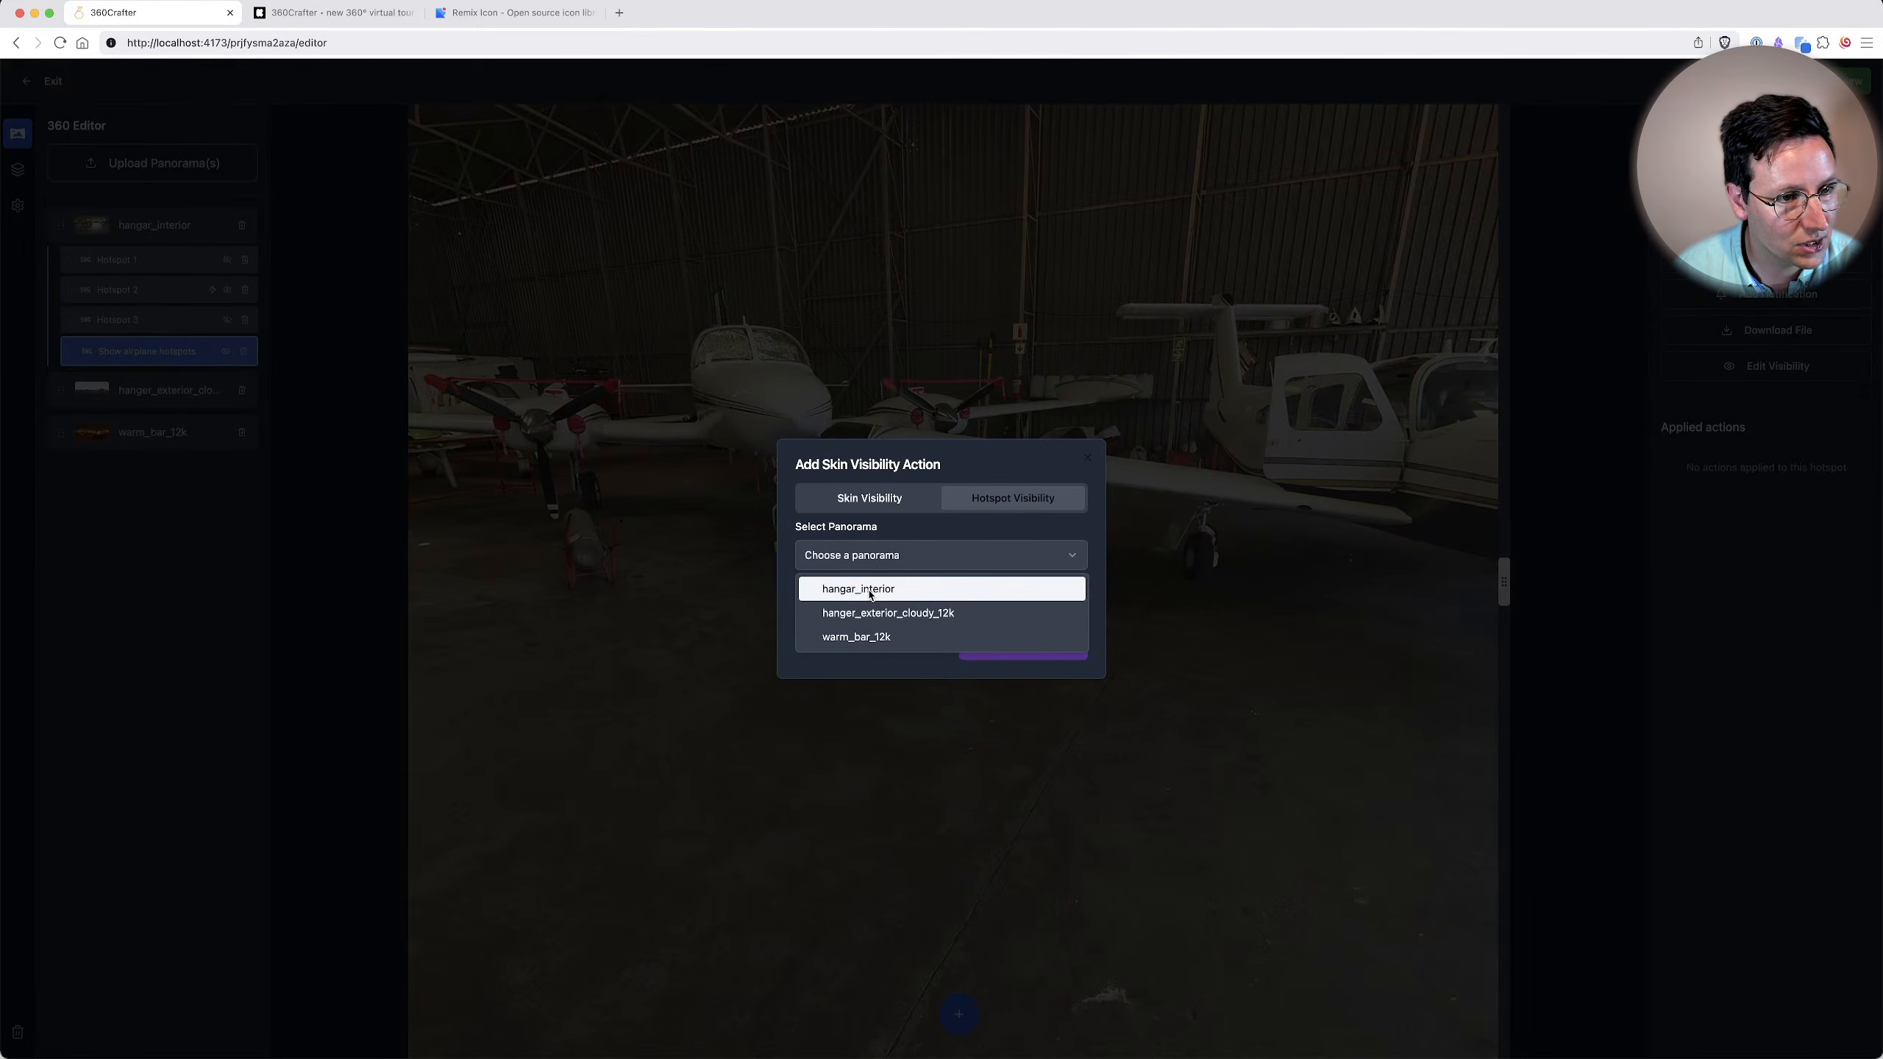
left_click(893, 590)
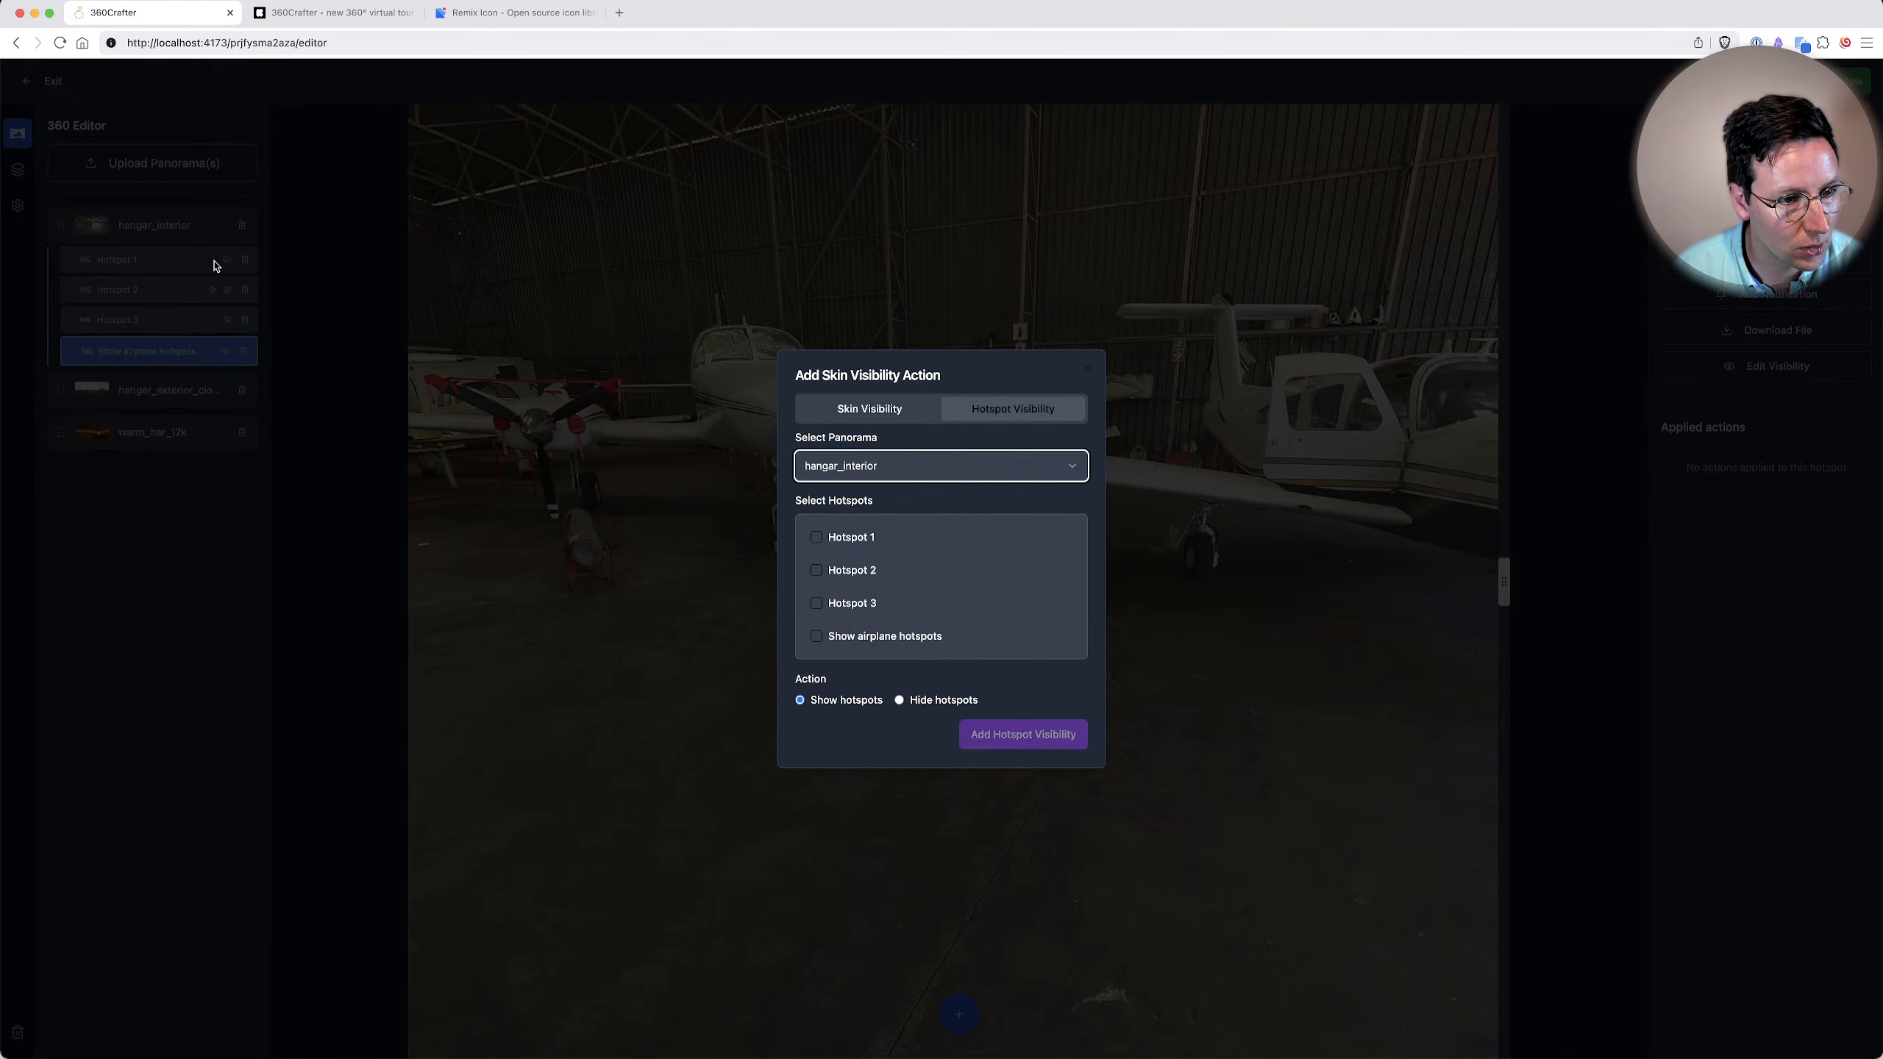
left_click(853, 537)
left_click(858, 602)
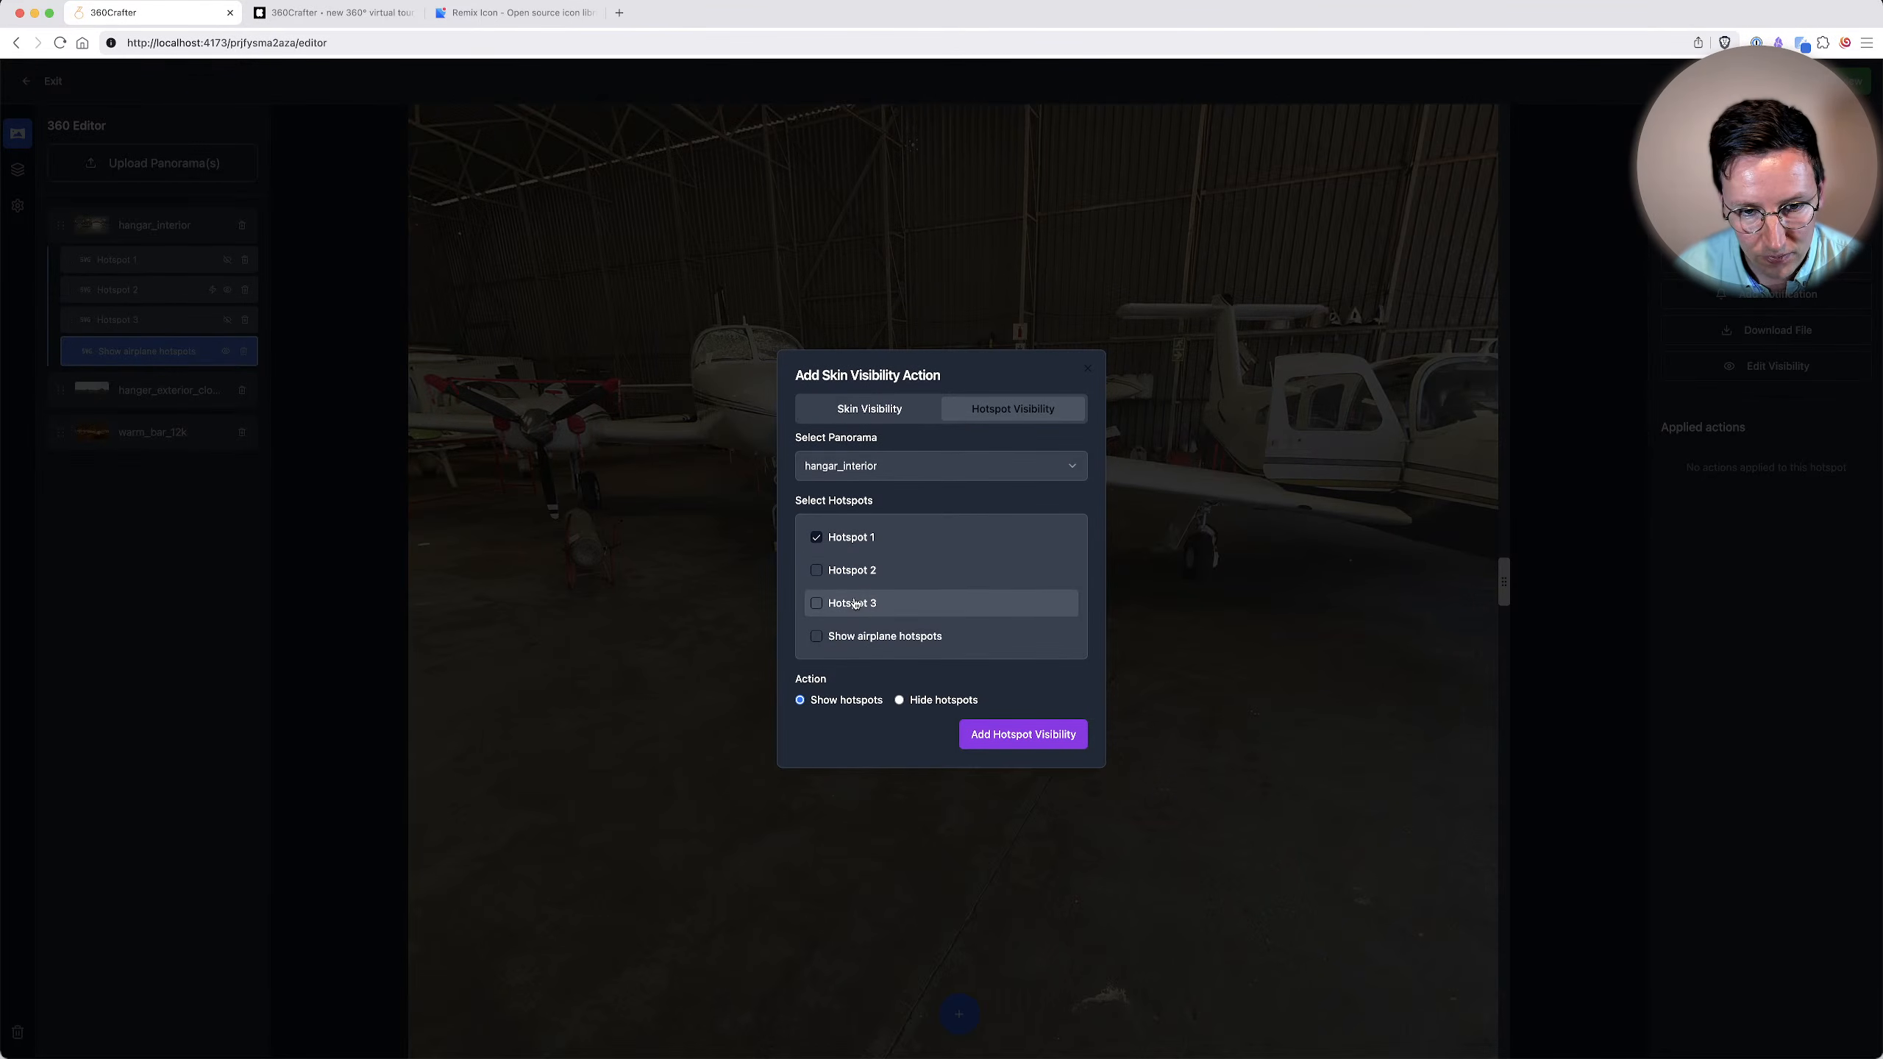
left_click(1021, 741)
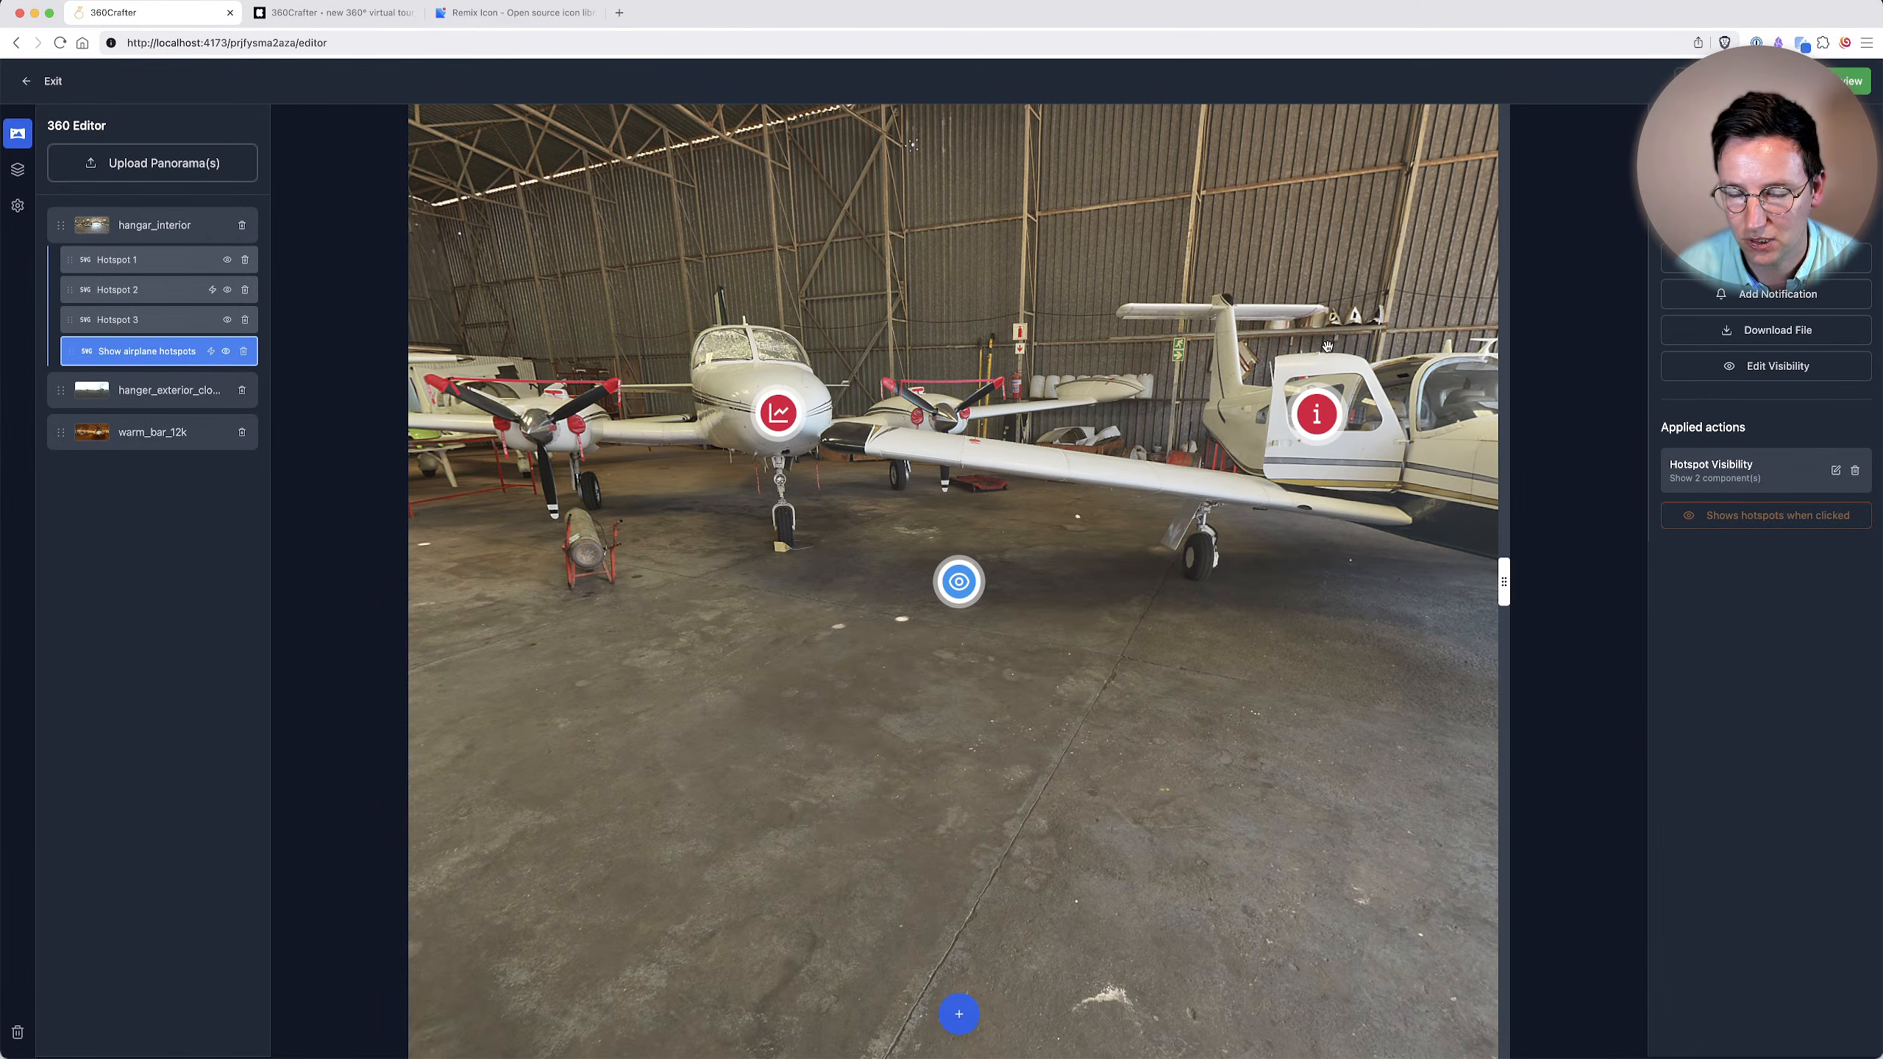
Test the visibility action by hiding Hotspot 1 and Hotspot 3 again and triggering the "Show airplane hotspots" hotspot.
left_click(960, 570)
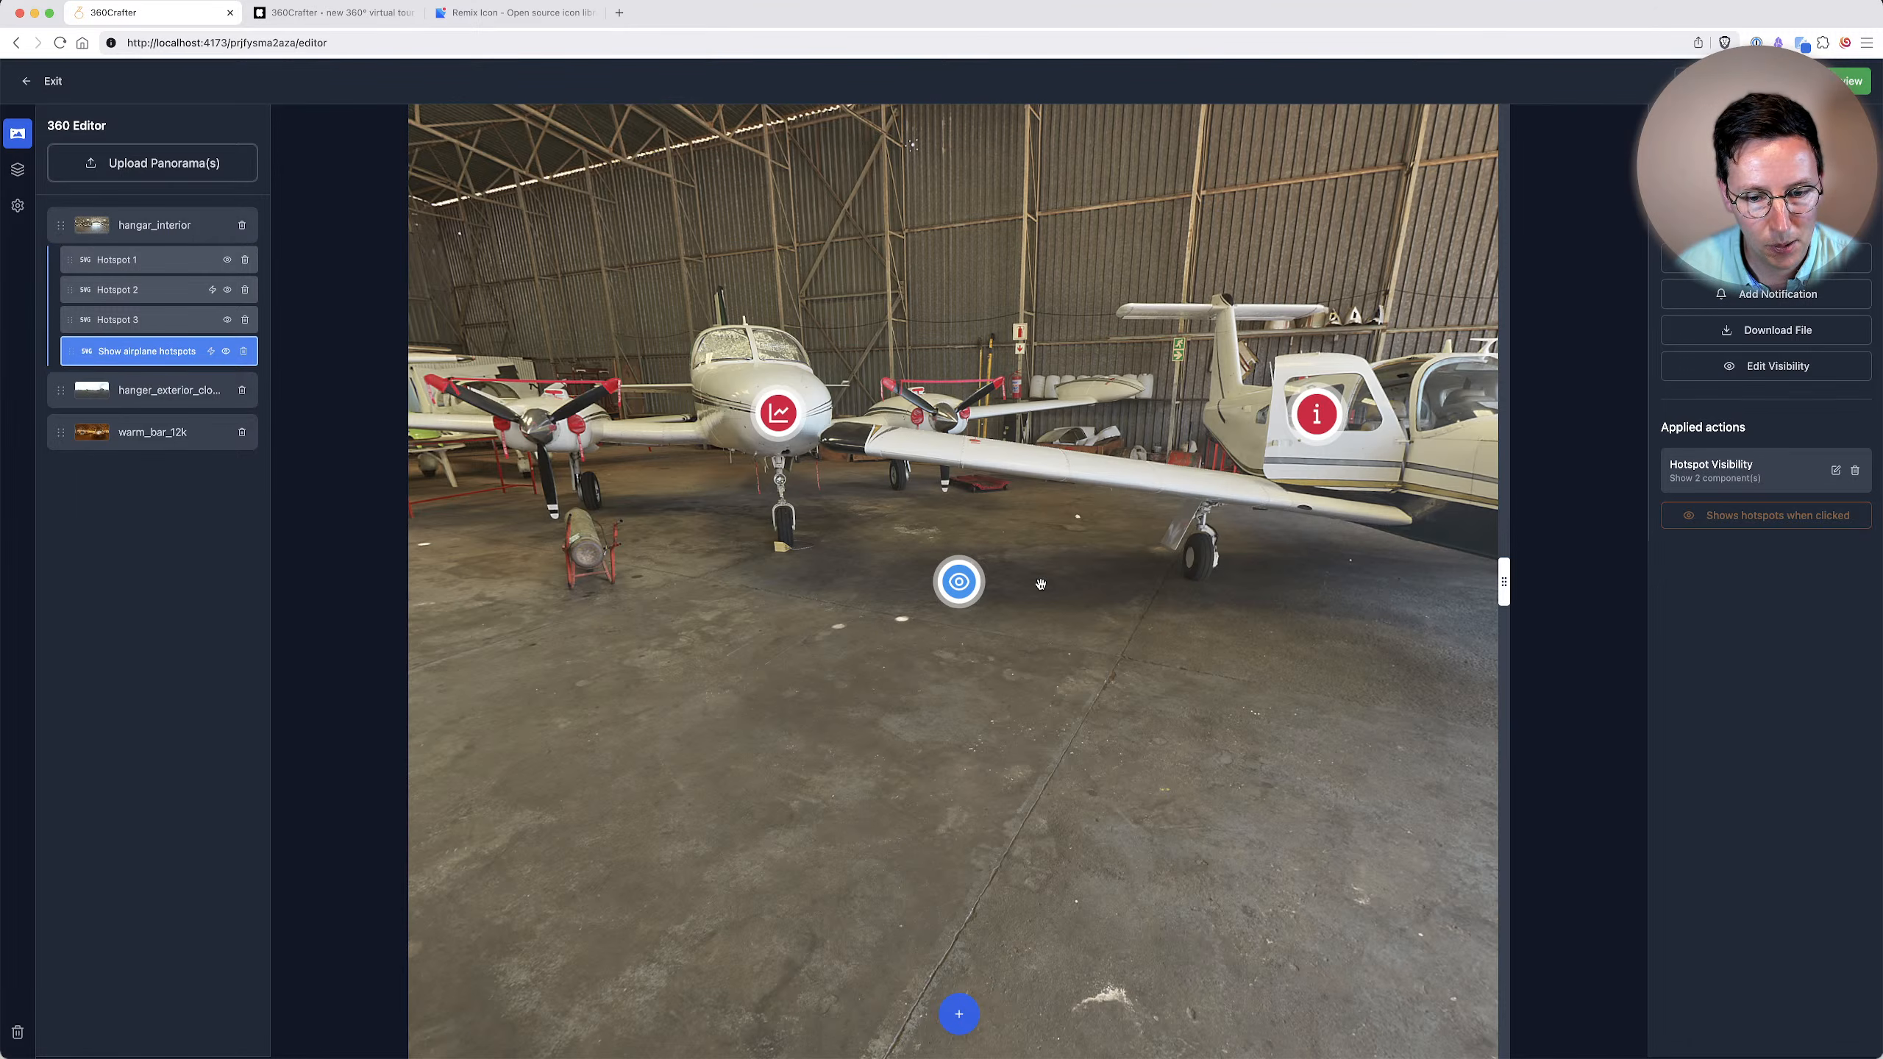
left_click(230, 261)
left_click(145, 261)
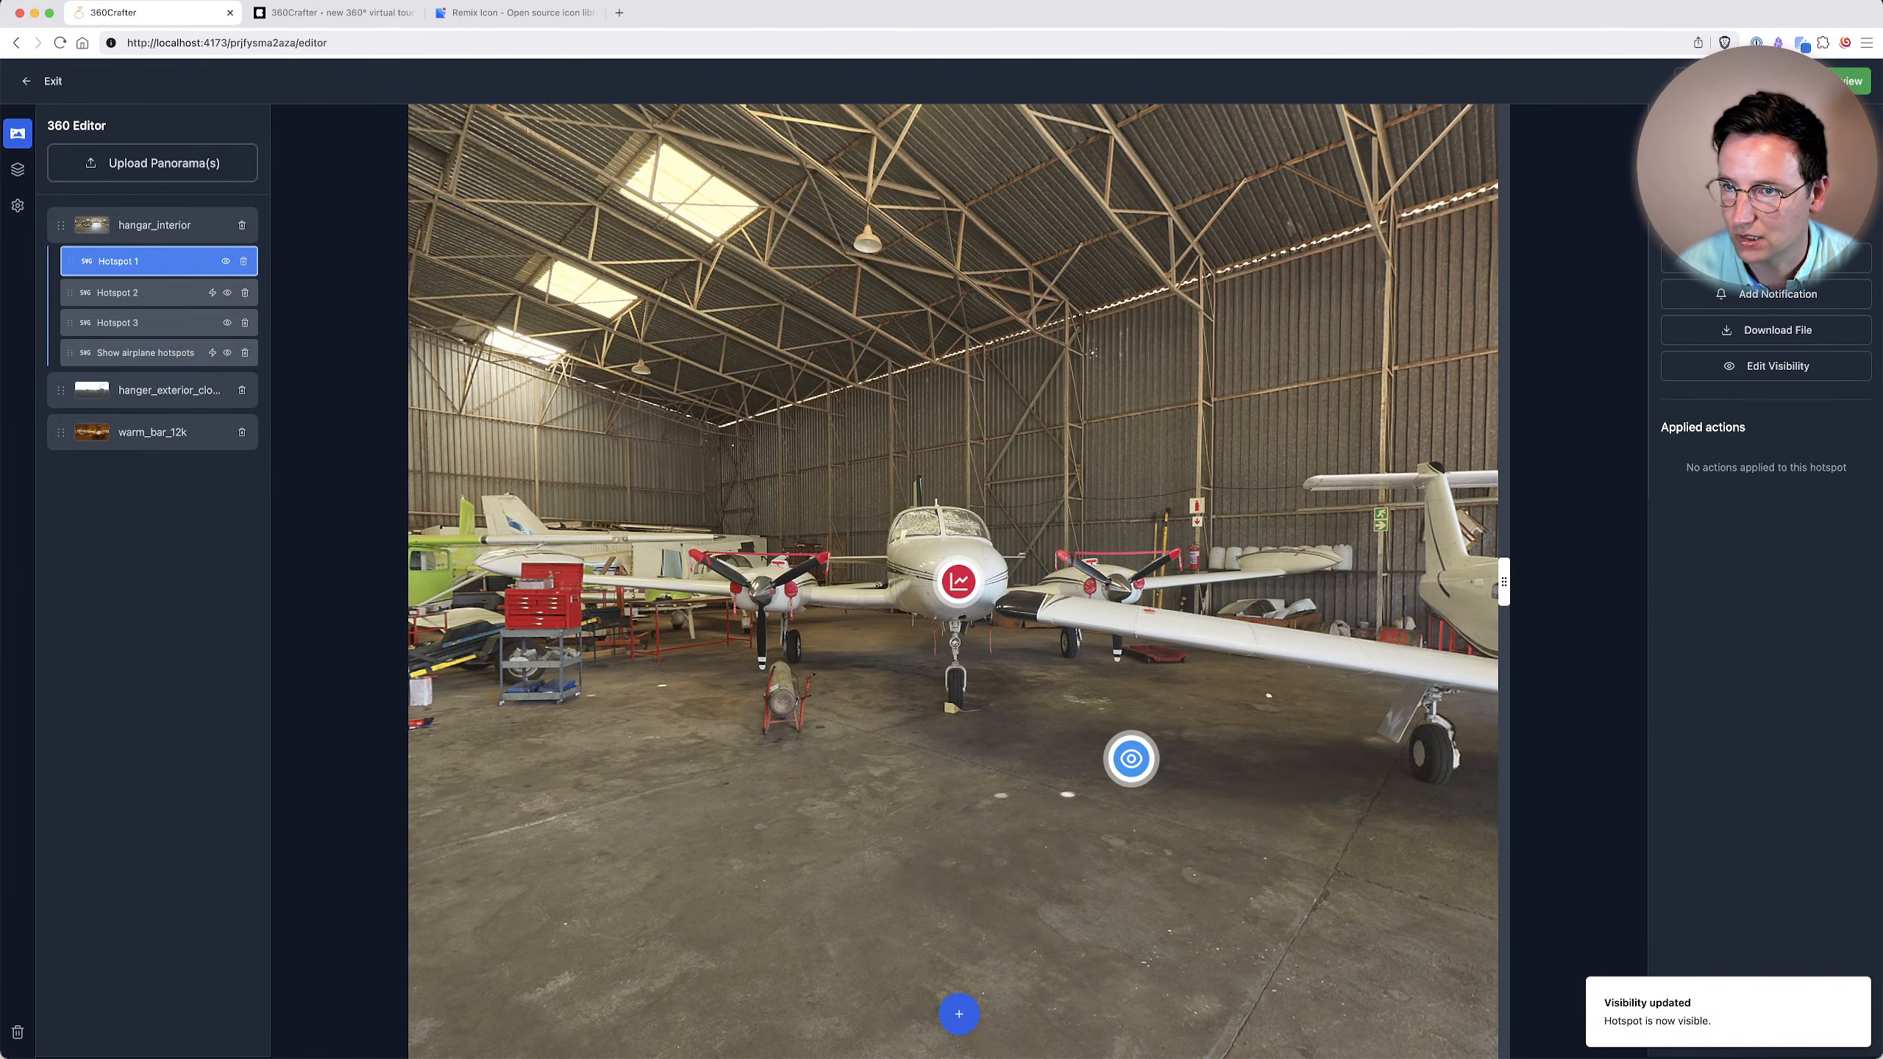
left_click(226, 261)
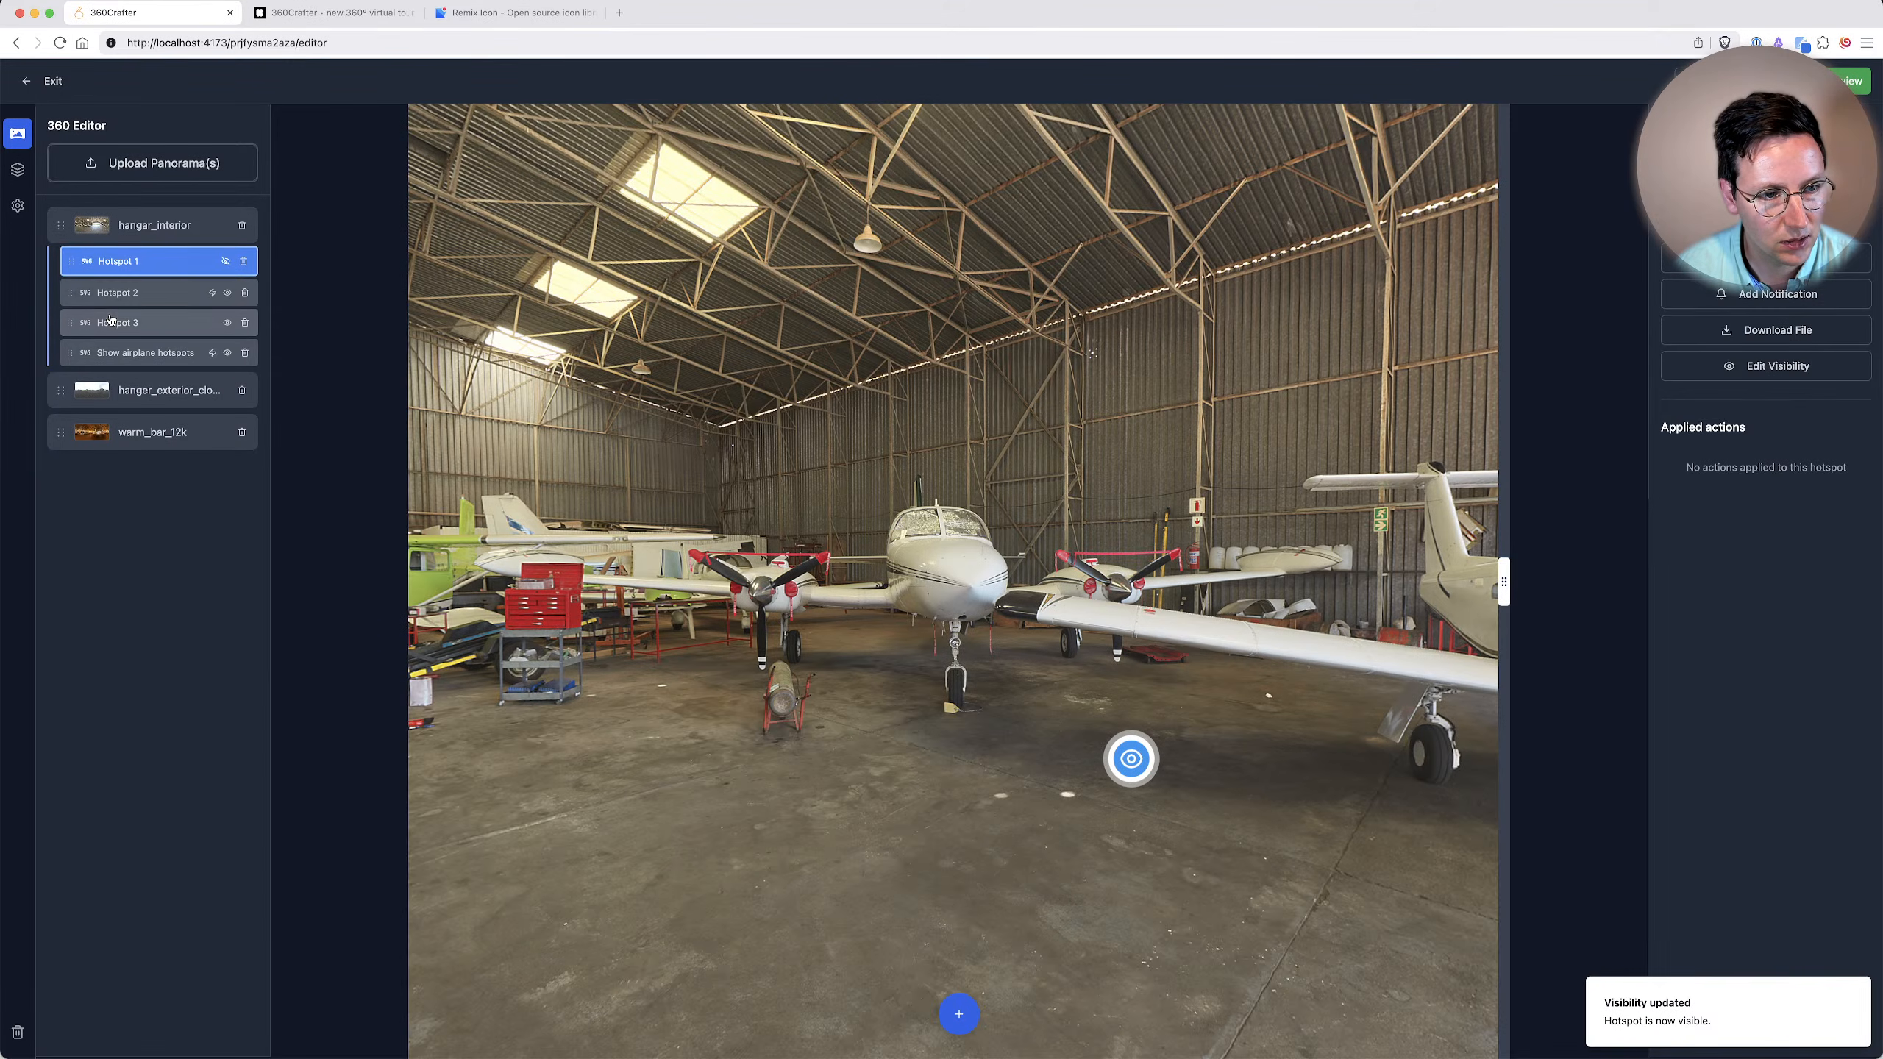
left_click(113, 319)
left_click(226, 321)
left_click_drag(639, 784, 865, 721)
left_click(865, 722)
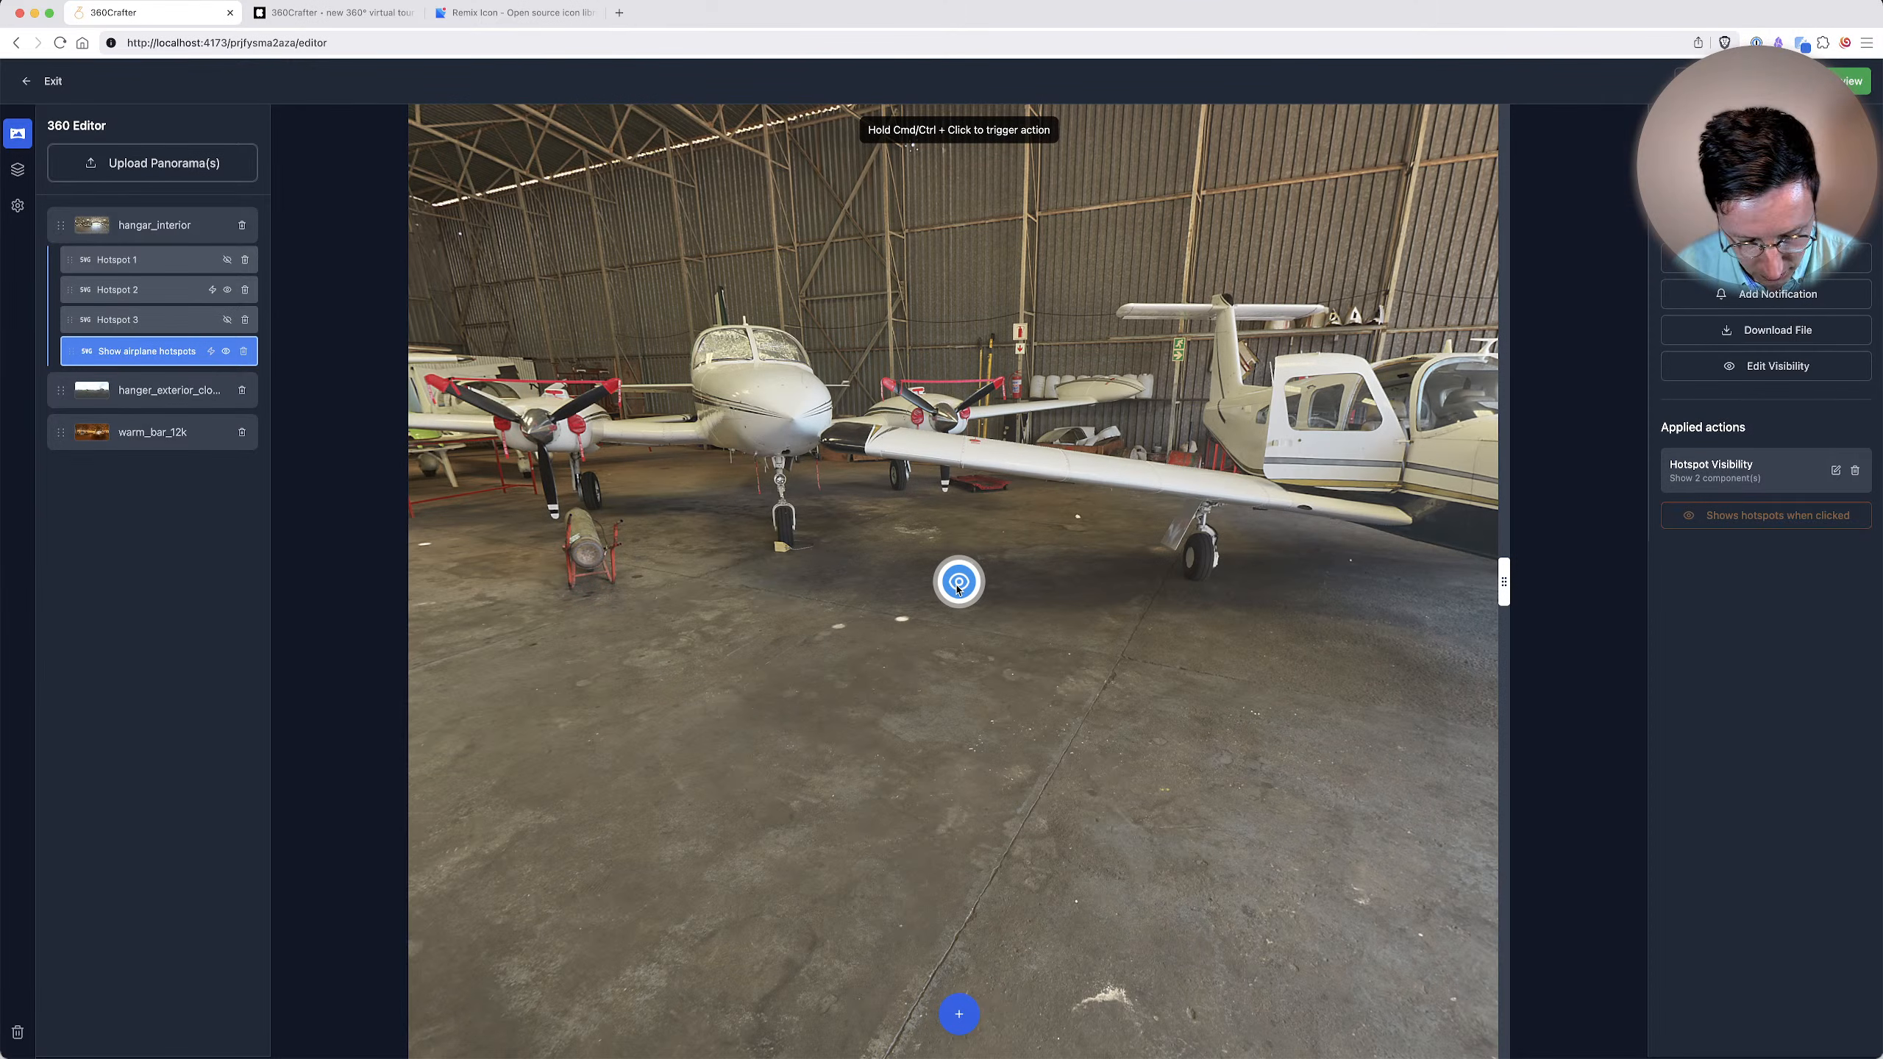
left_click(957, 583, "super")
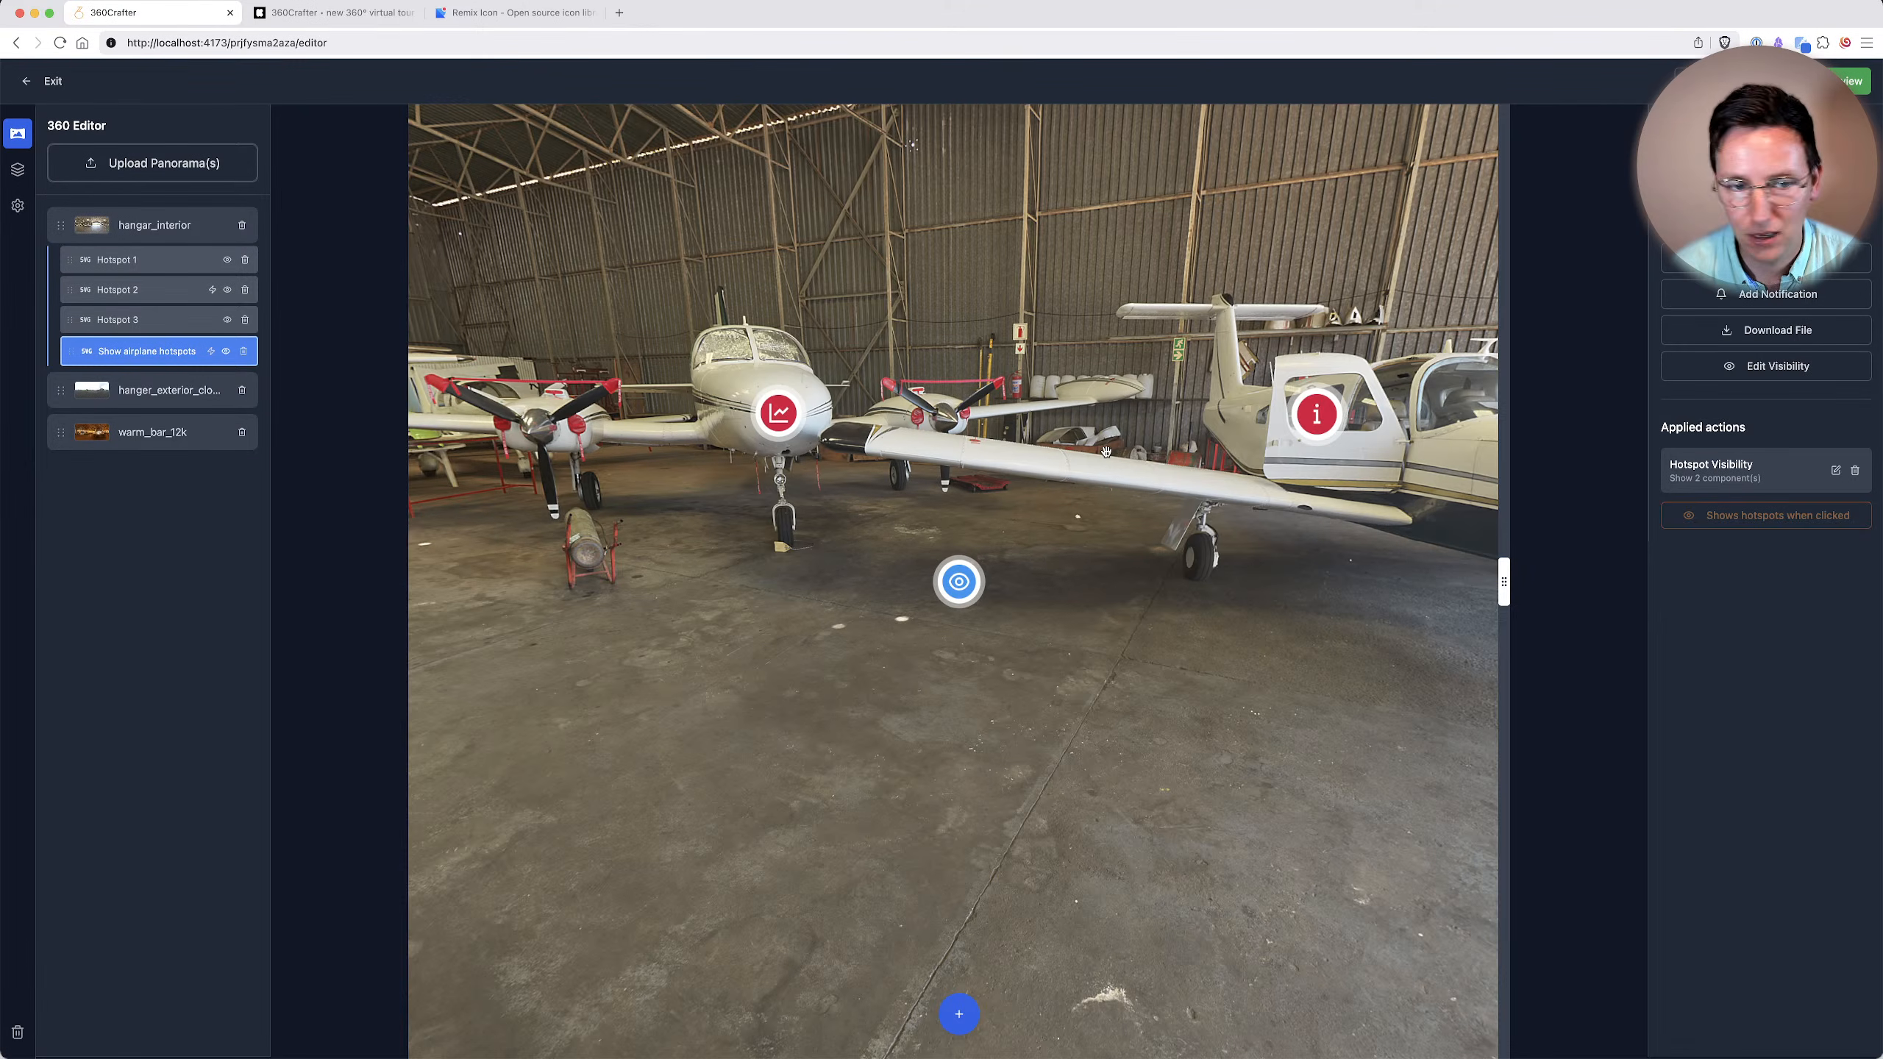
left_click_drag(880, 338, 563, 190)
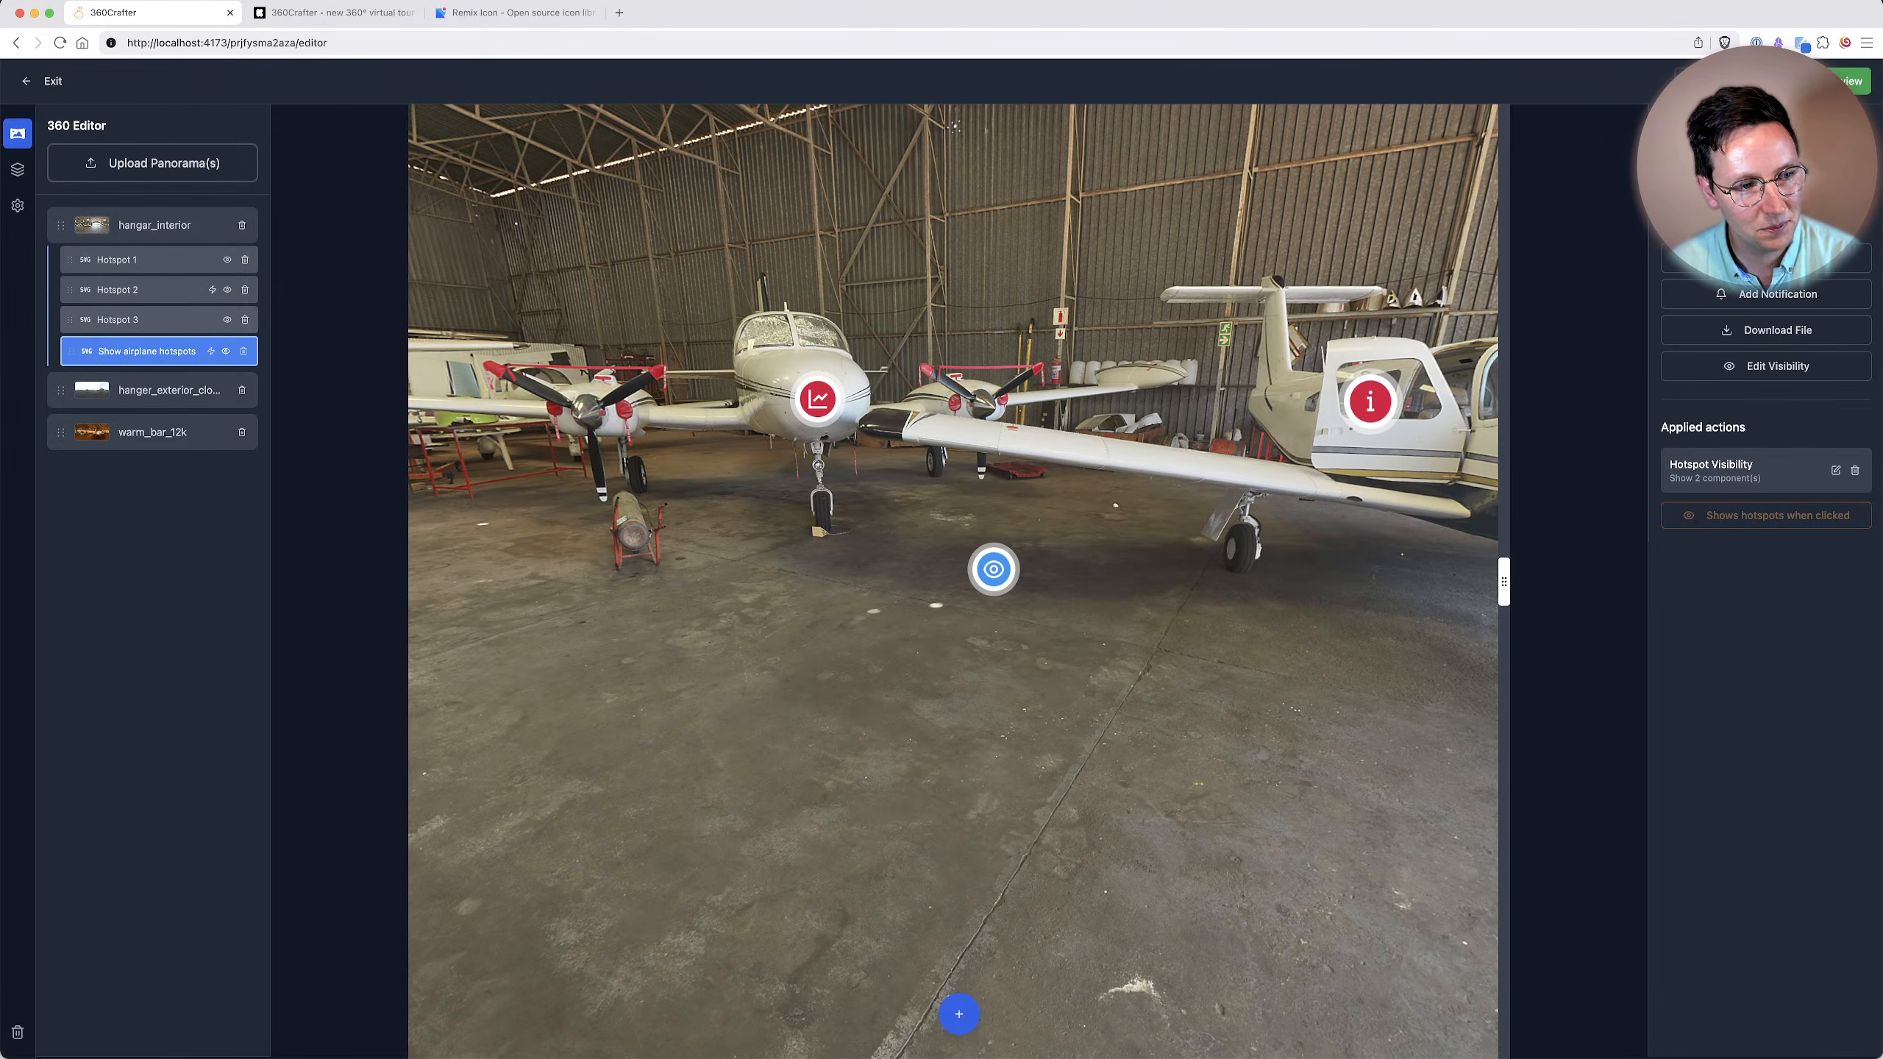
Add a Container and a Text component in the skin editor and nest the text inside the container.
left_click(18, 169)
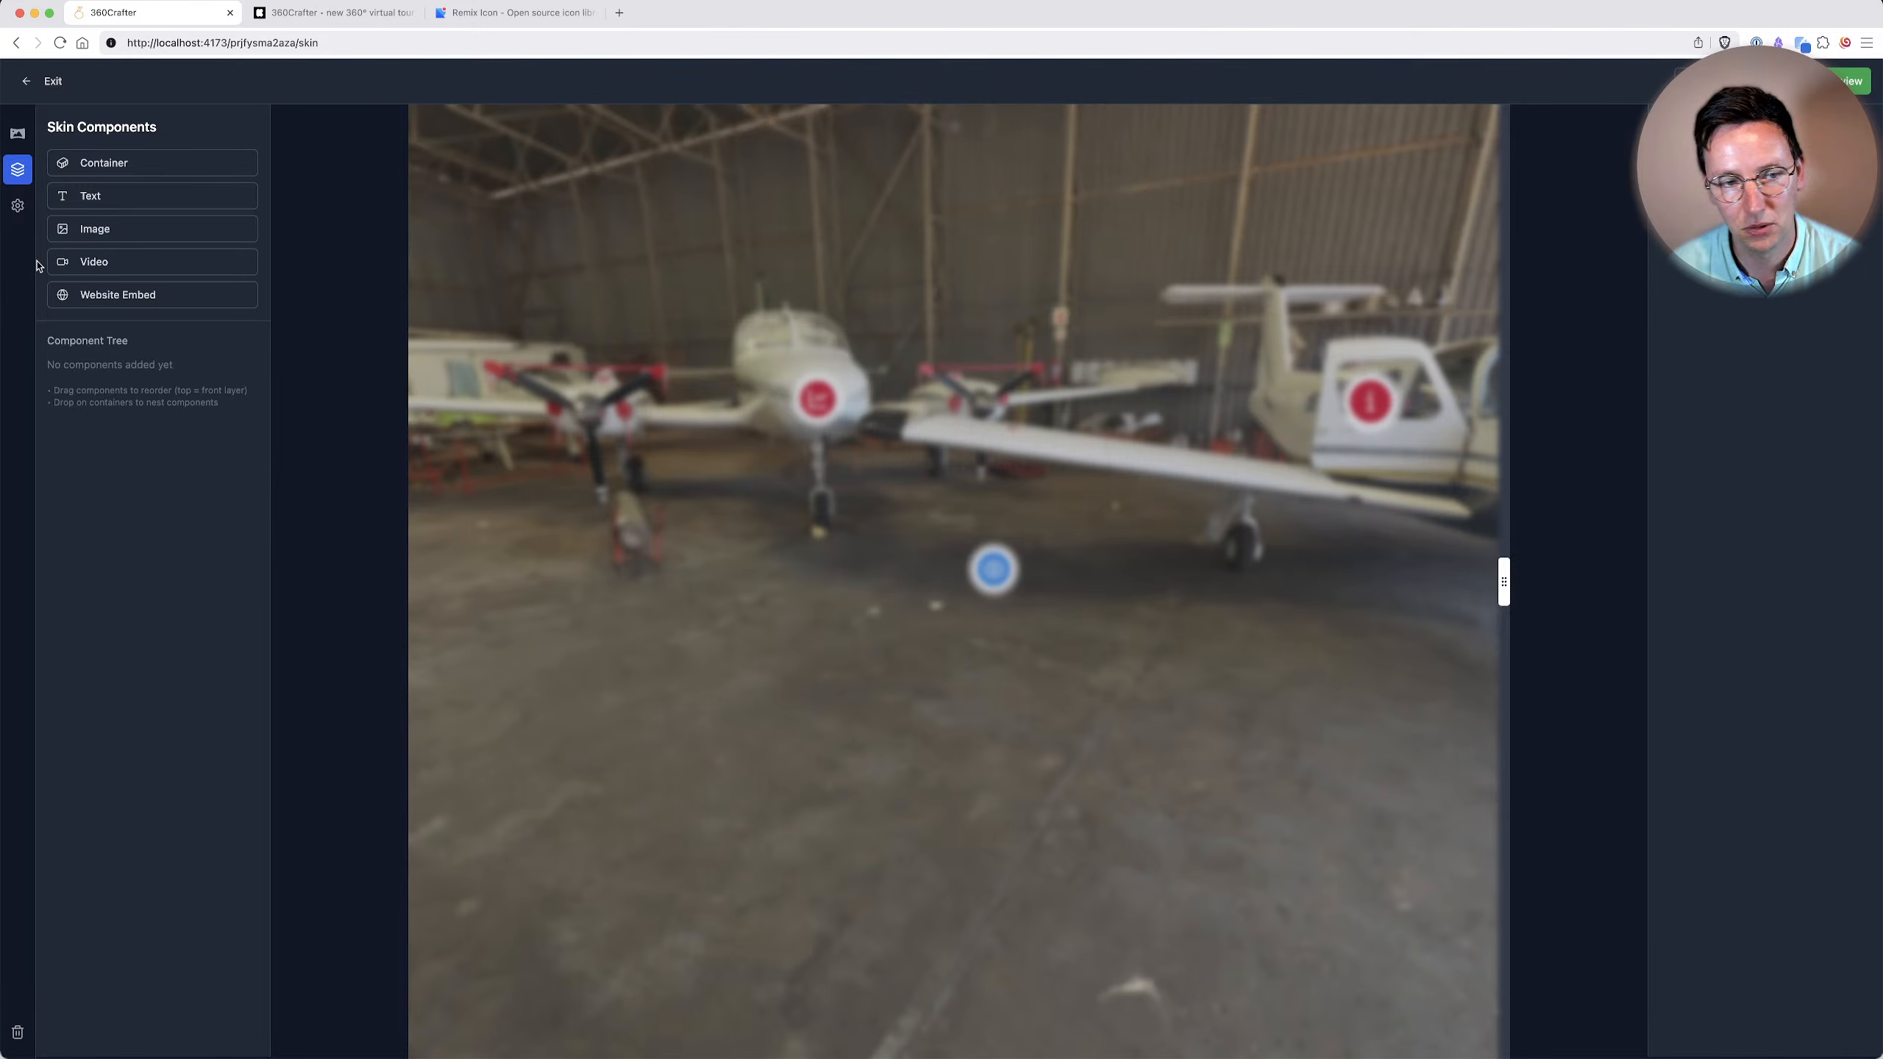
left_click(105, 163)
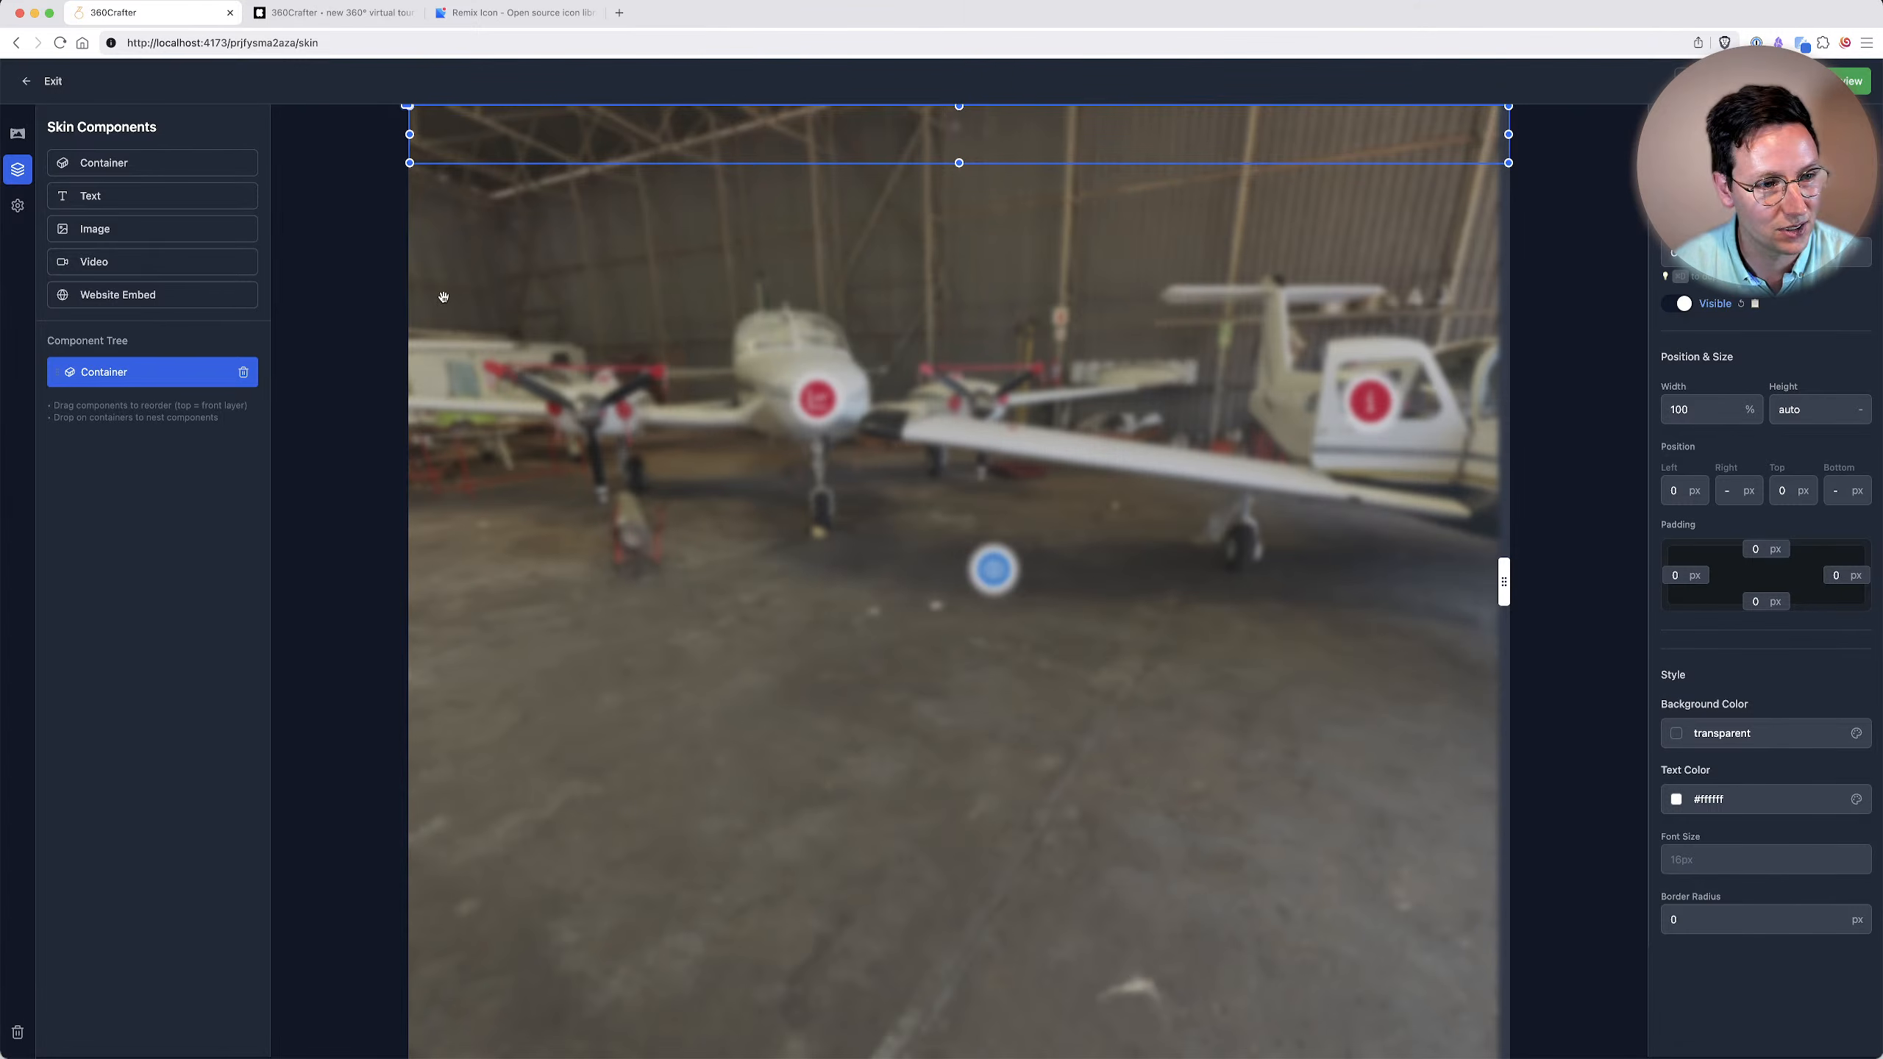
left_click(102, 197)
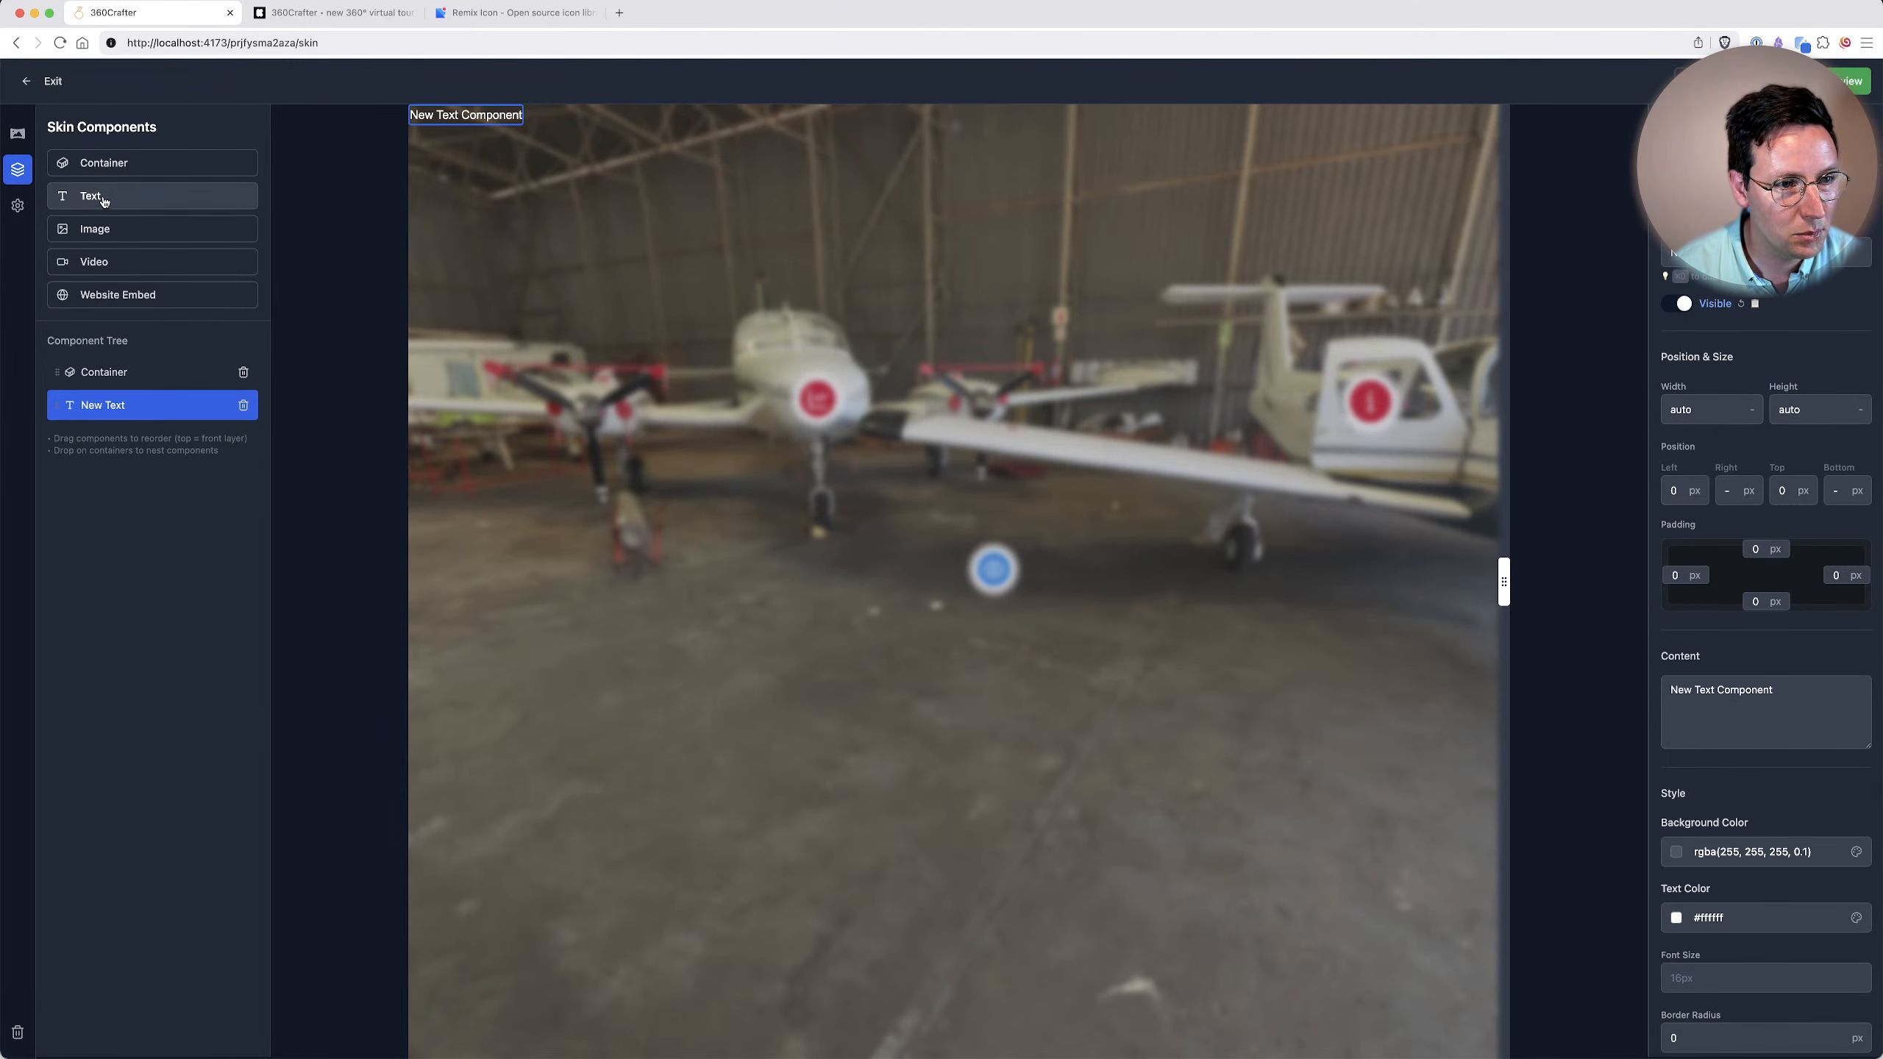
left_click_drag(58, 405, 120, 380)
left_click(121, 380)
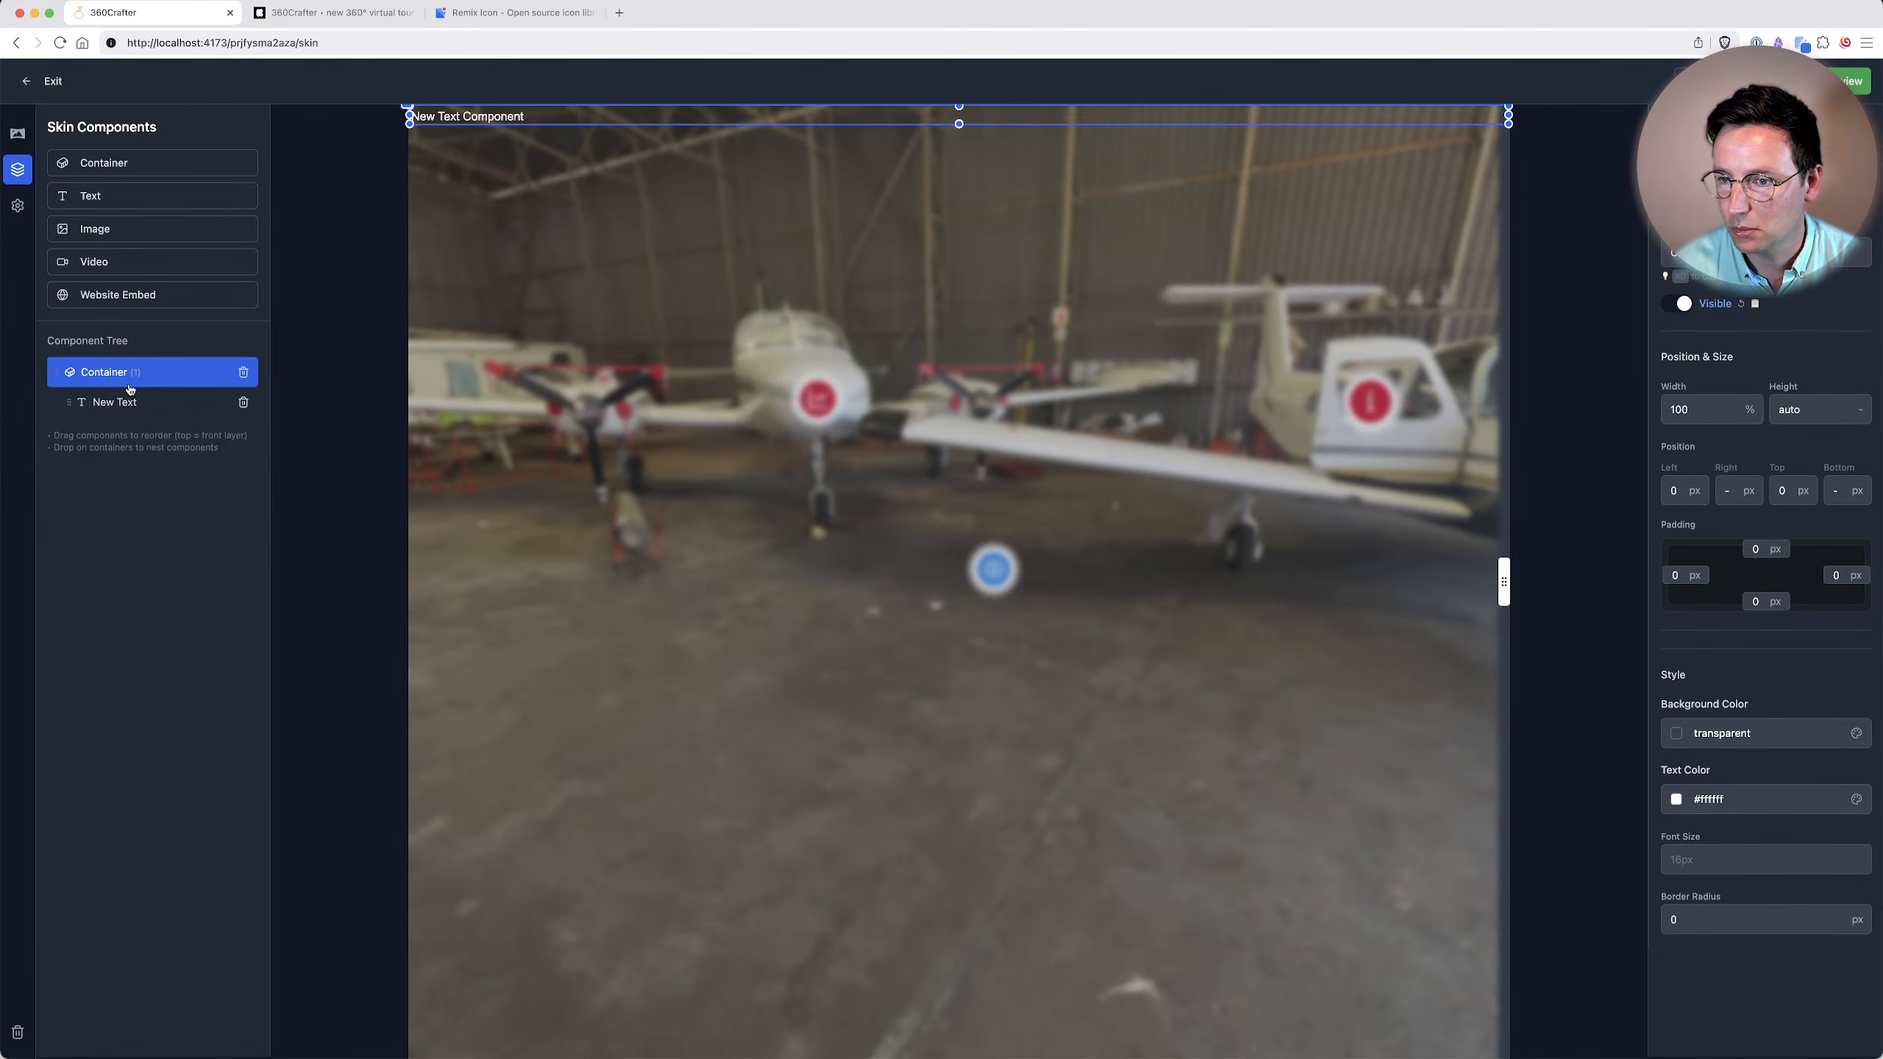
Set the container's width to 15%.
left_click(1720, 411)
key("super+a")
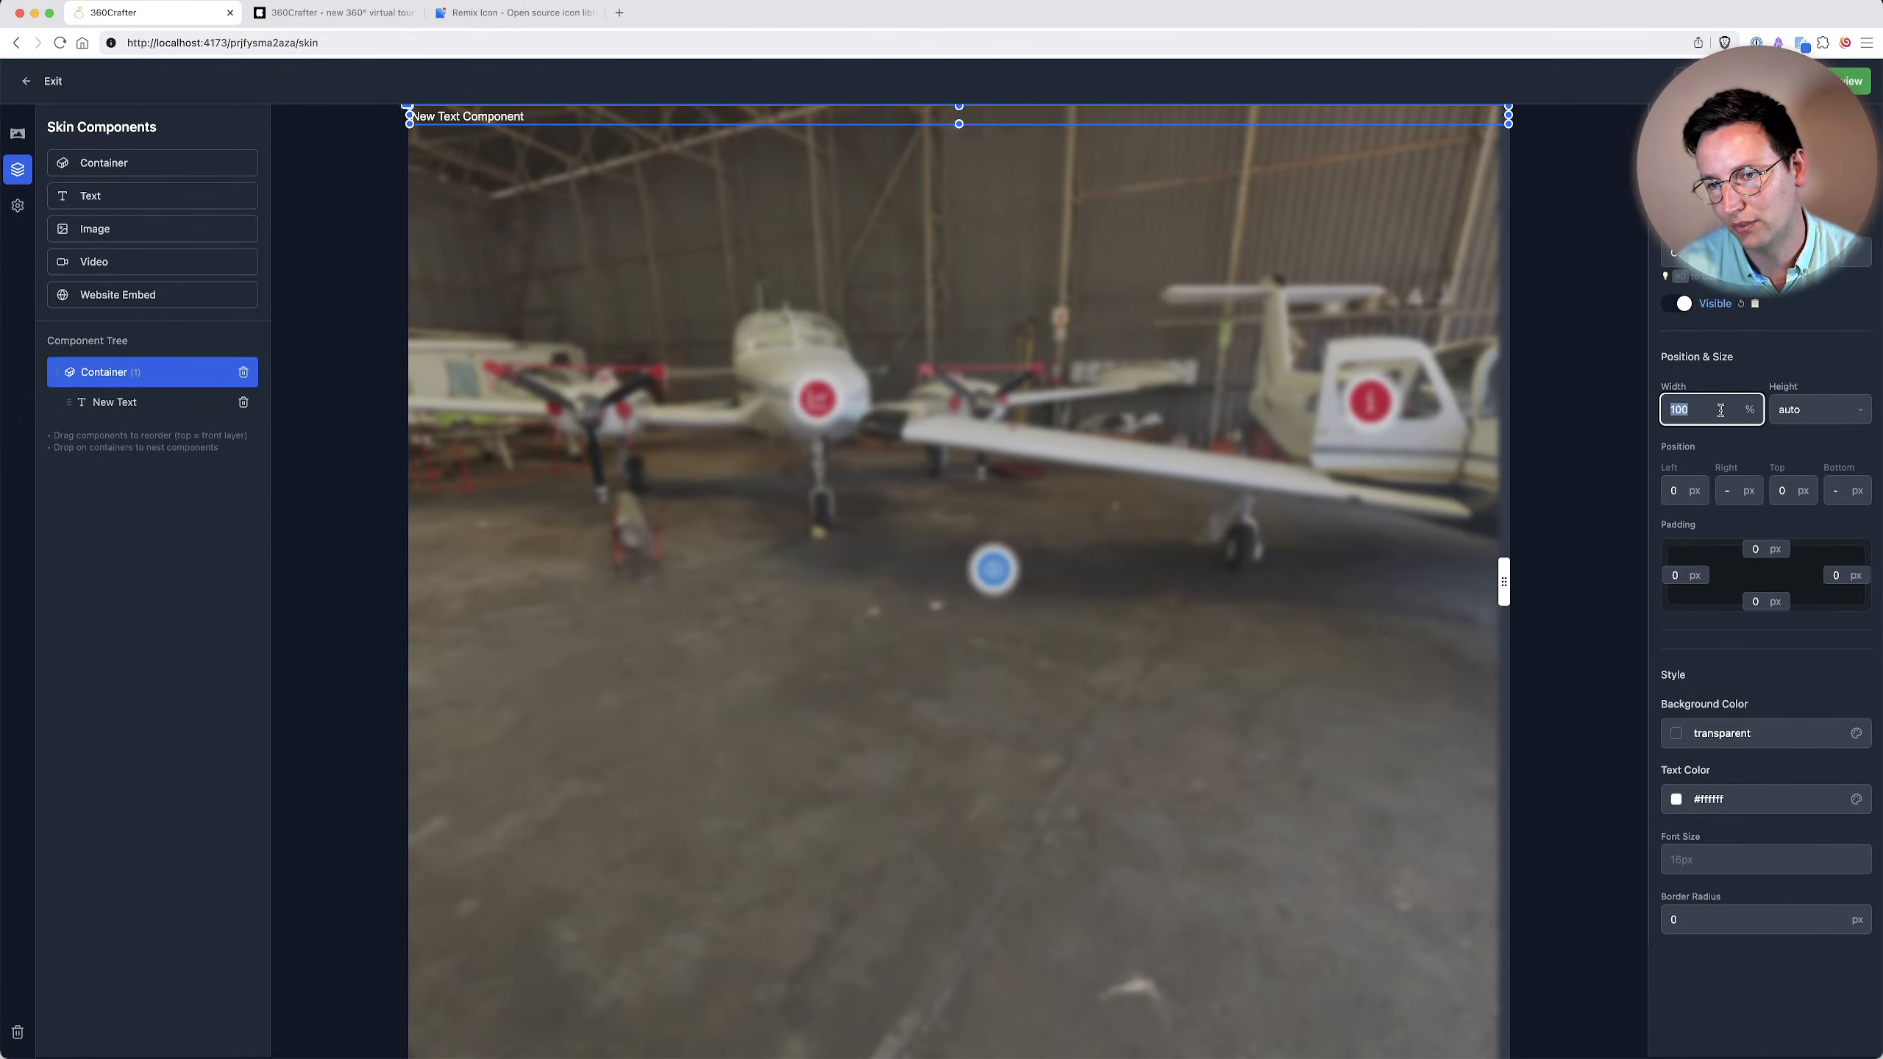
type("5")
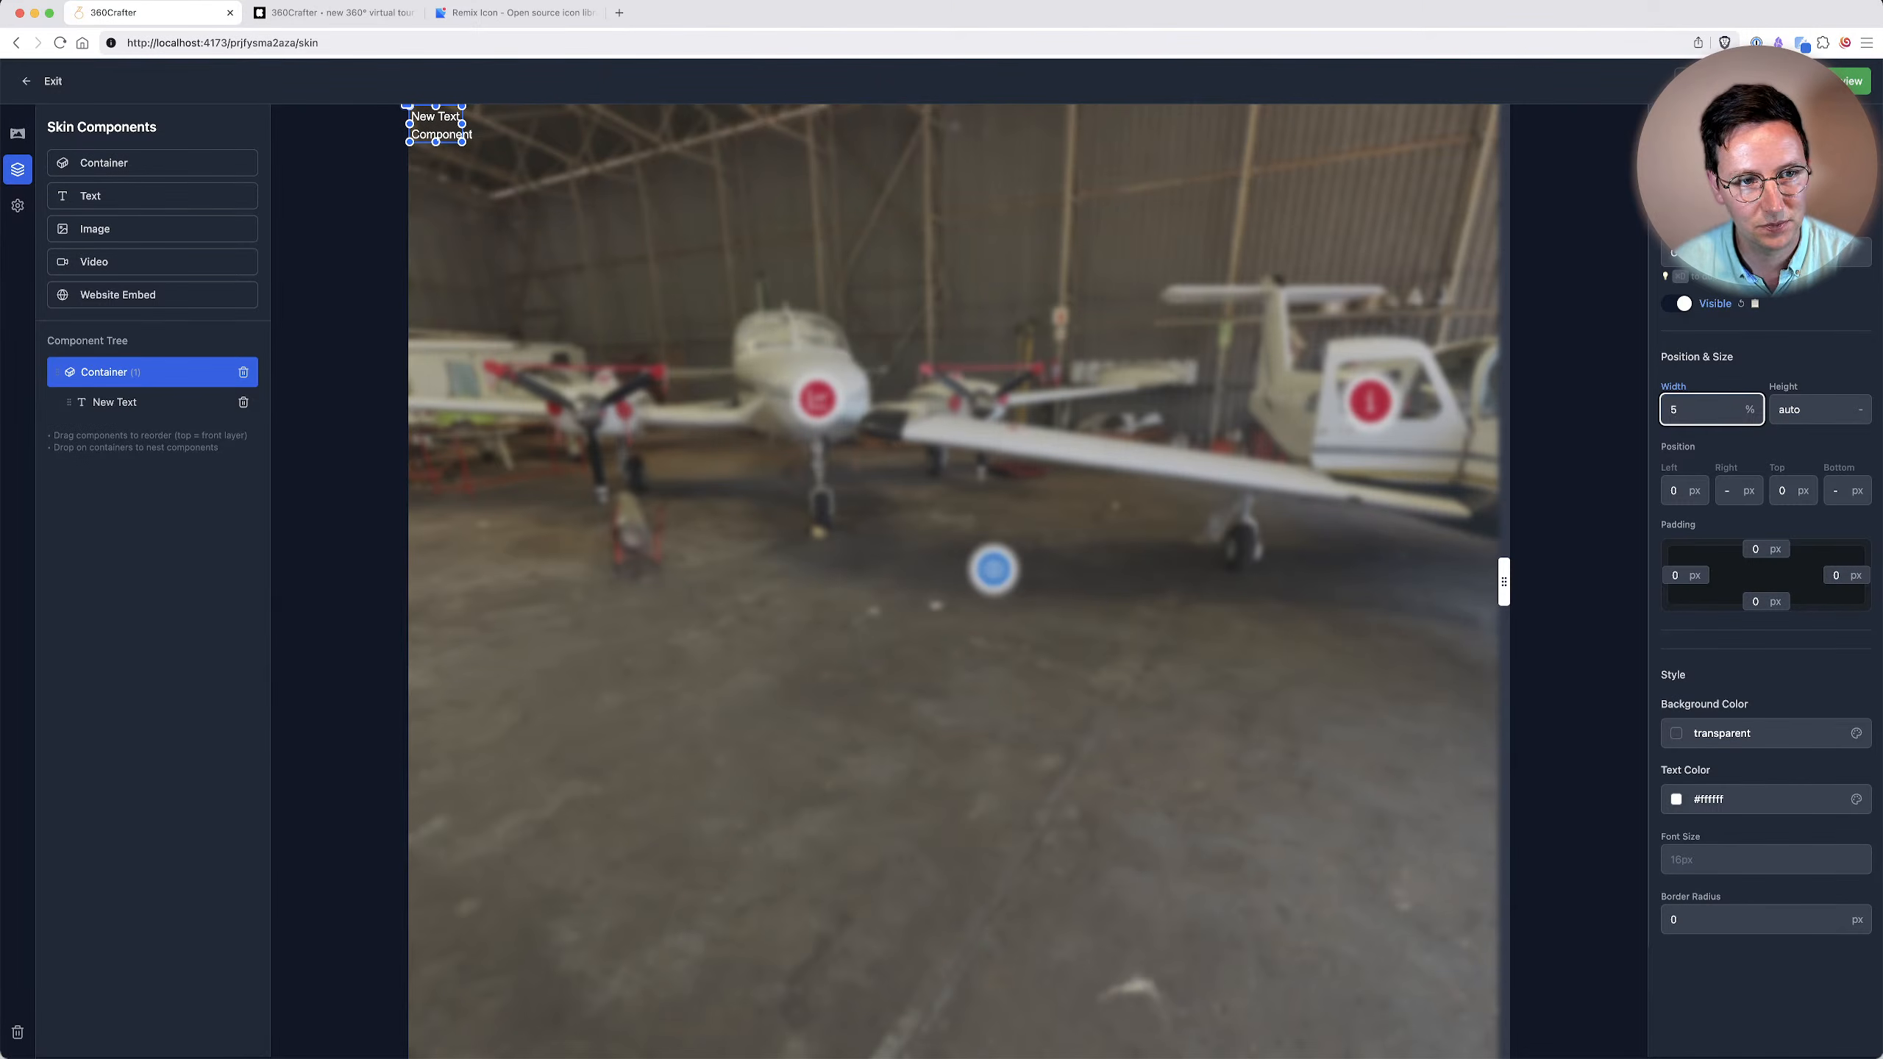
type("10")
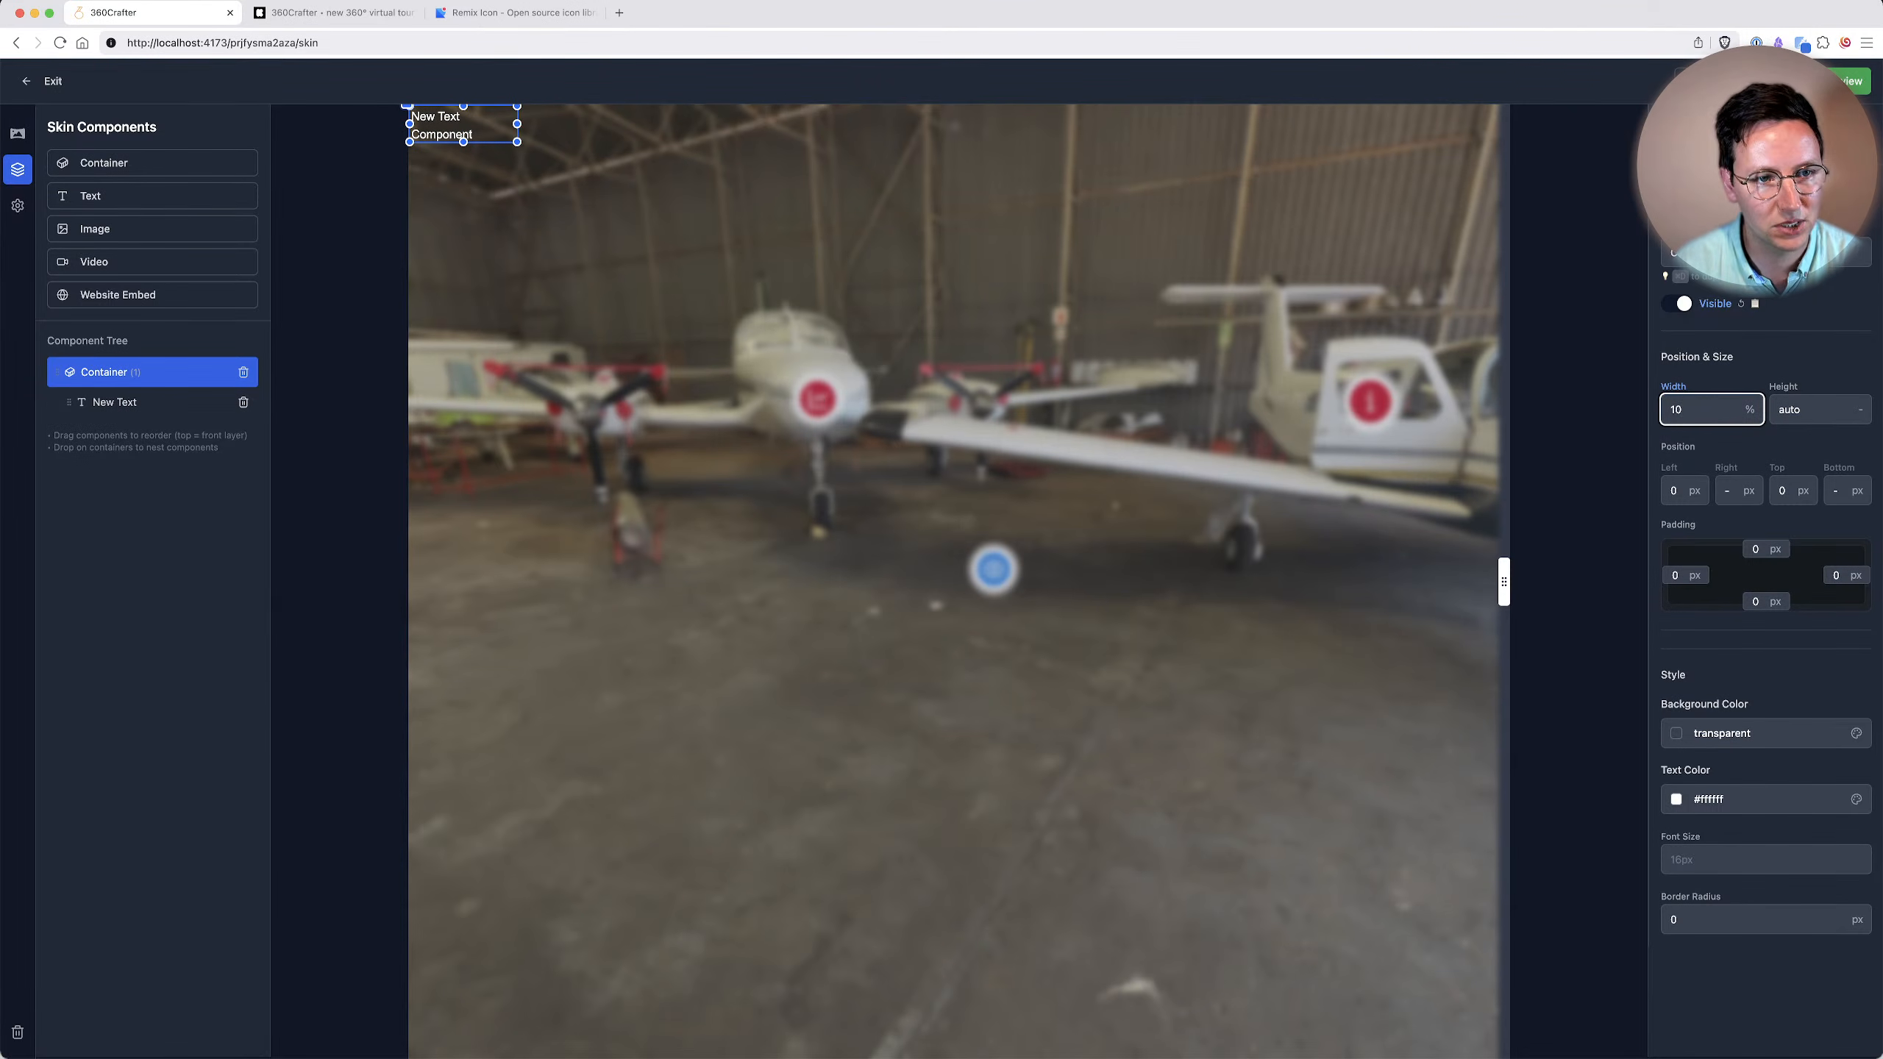
key("BackSpace")
type("5")
key("Tab")
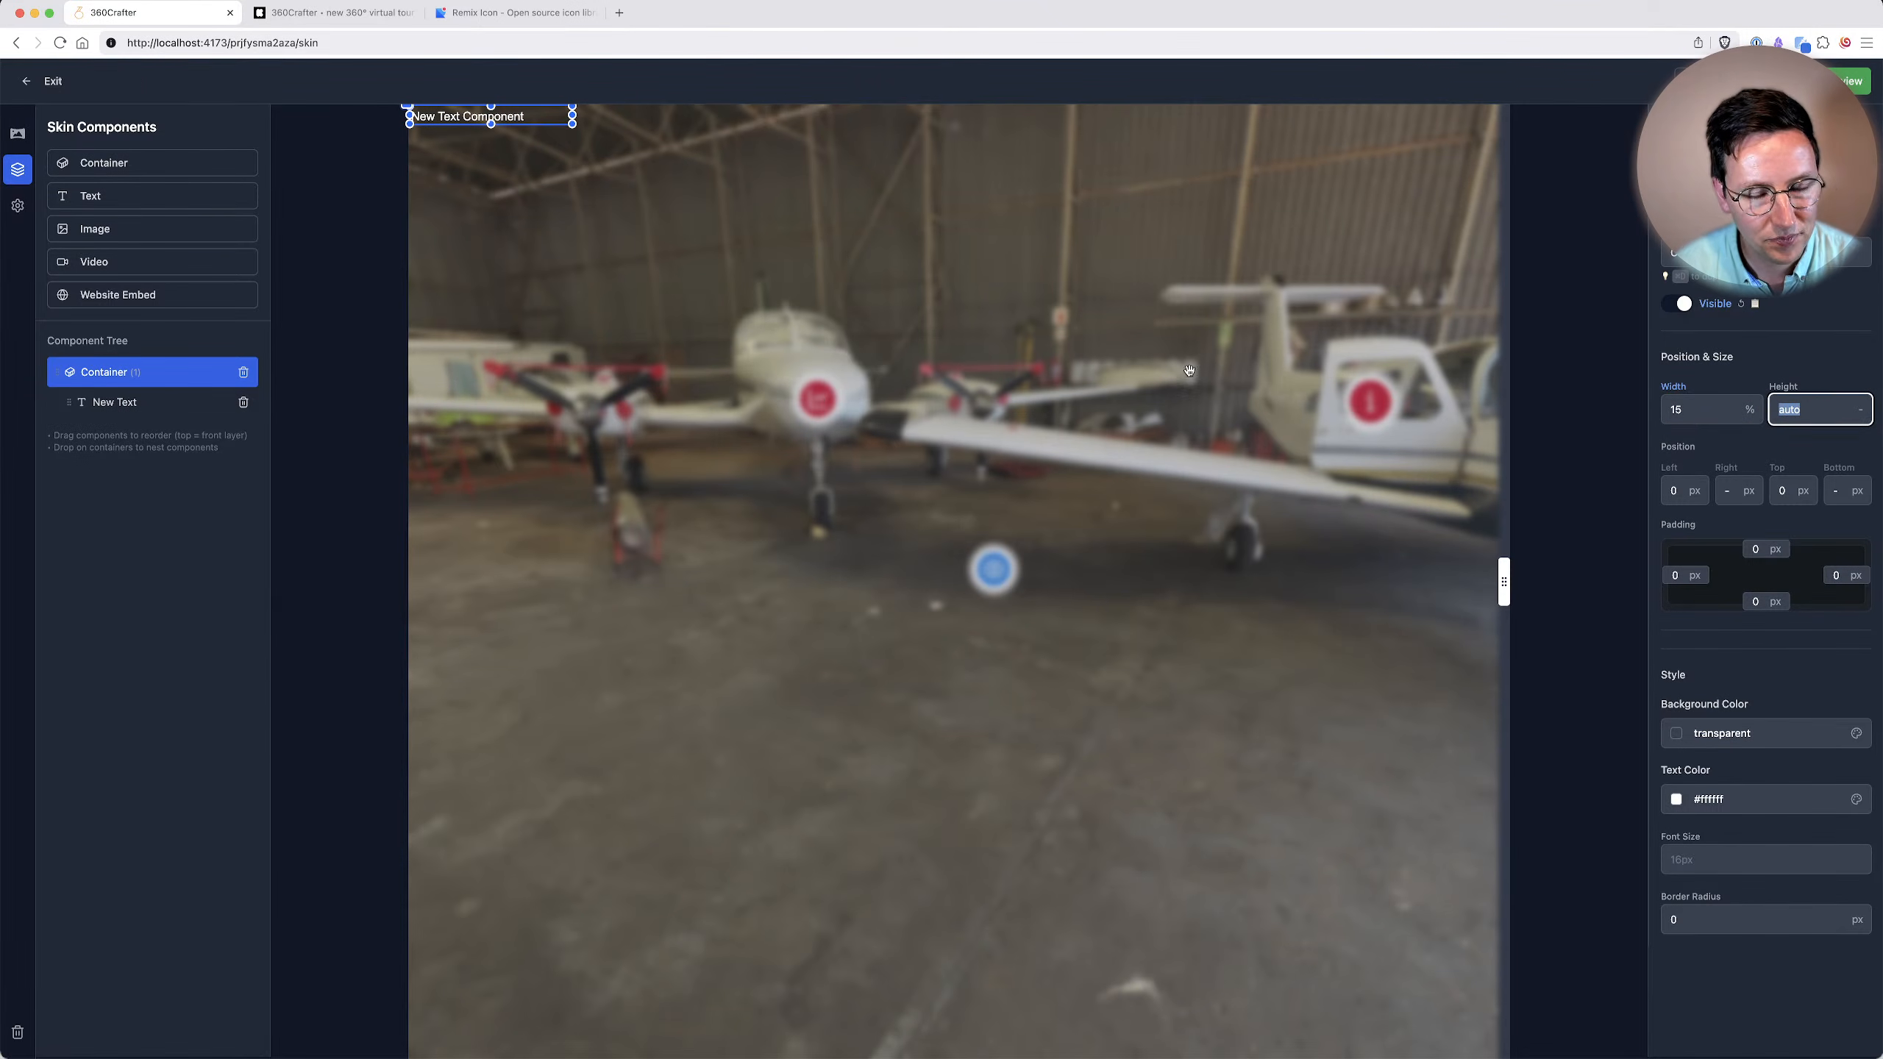
Set the nested text component's content to "Awesome new text title that comes over here".
left_click(167, 403)
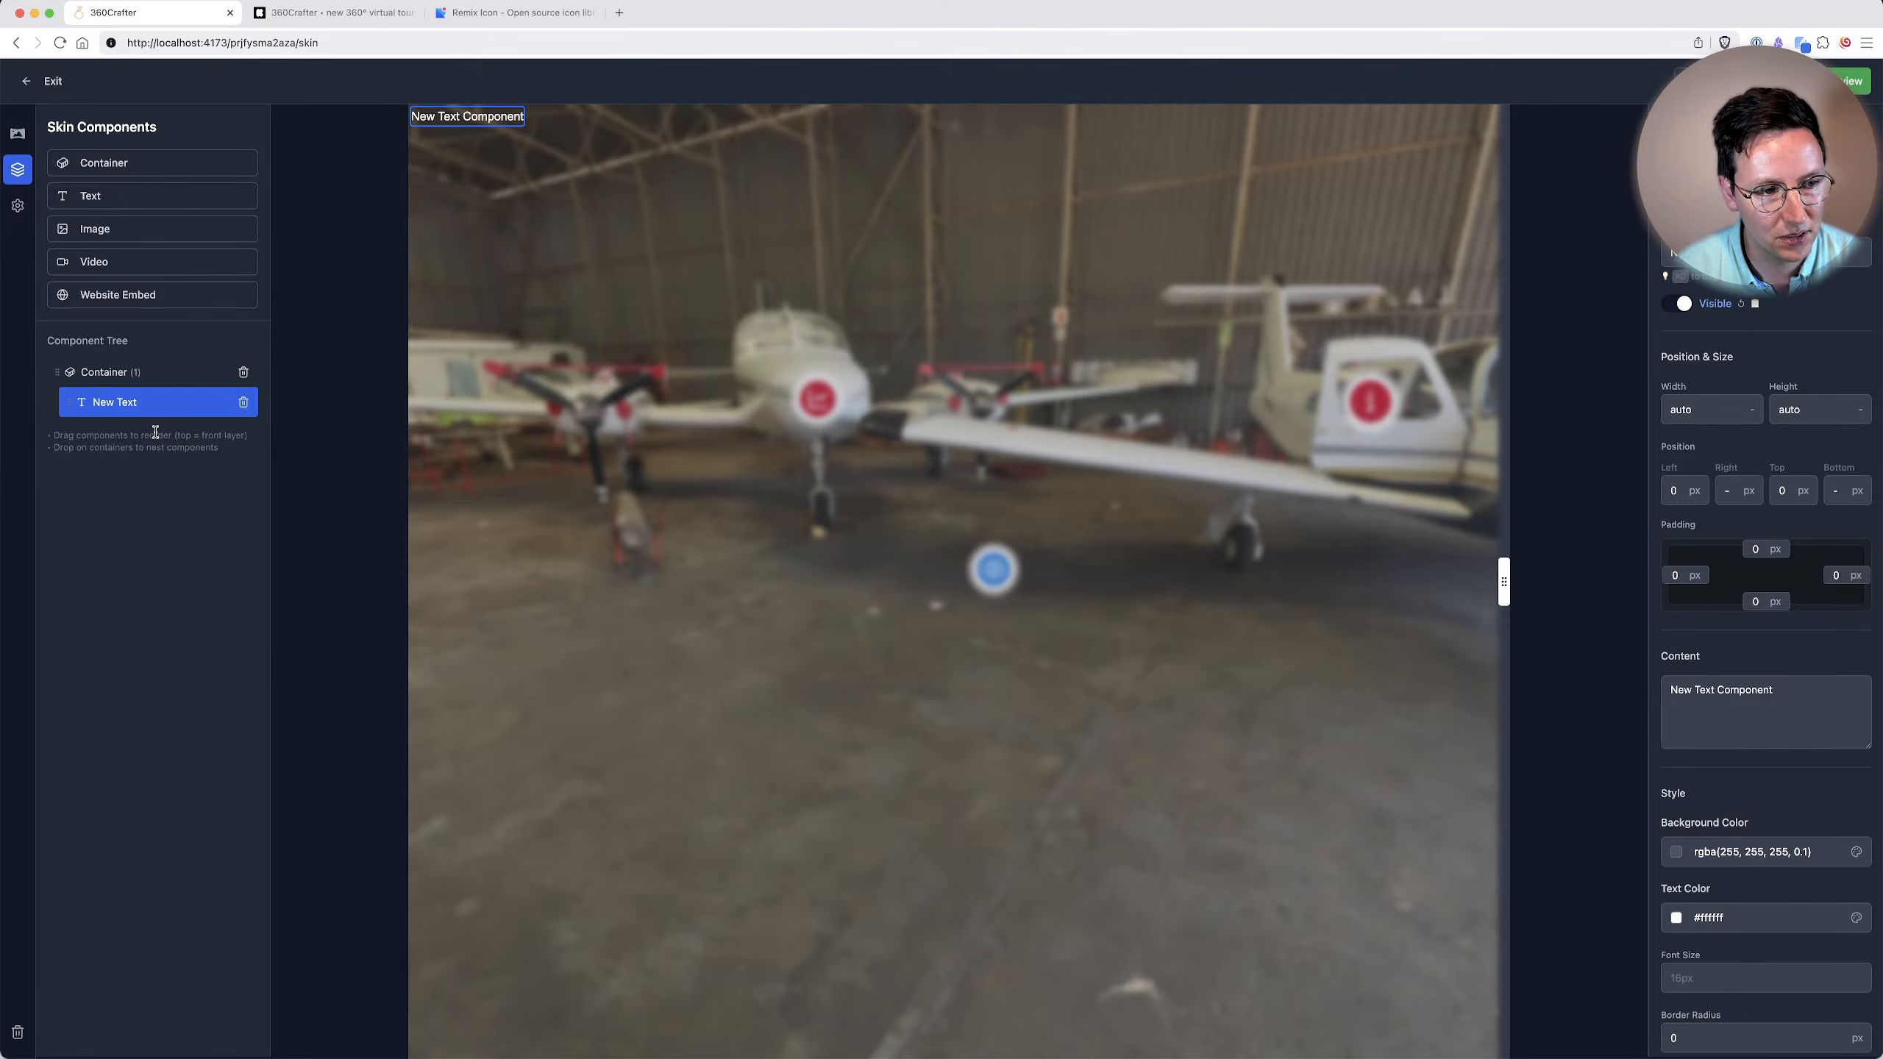
left_click(1813, 732)
key("super+a")
type("Awesome new text title that comes over here")
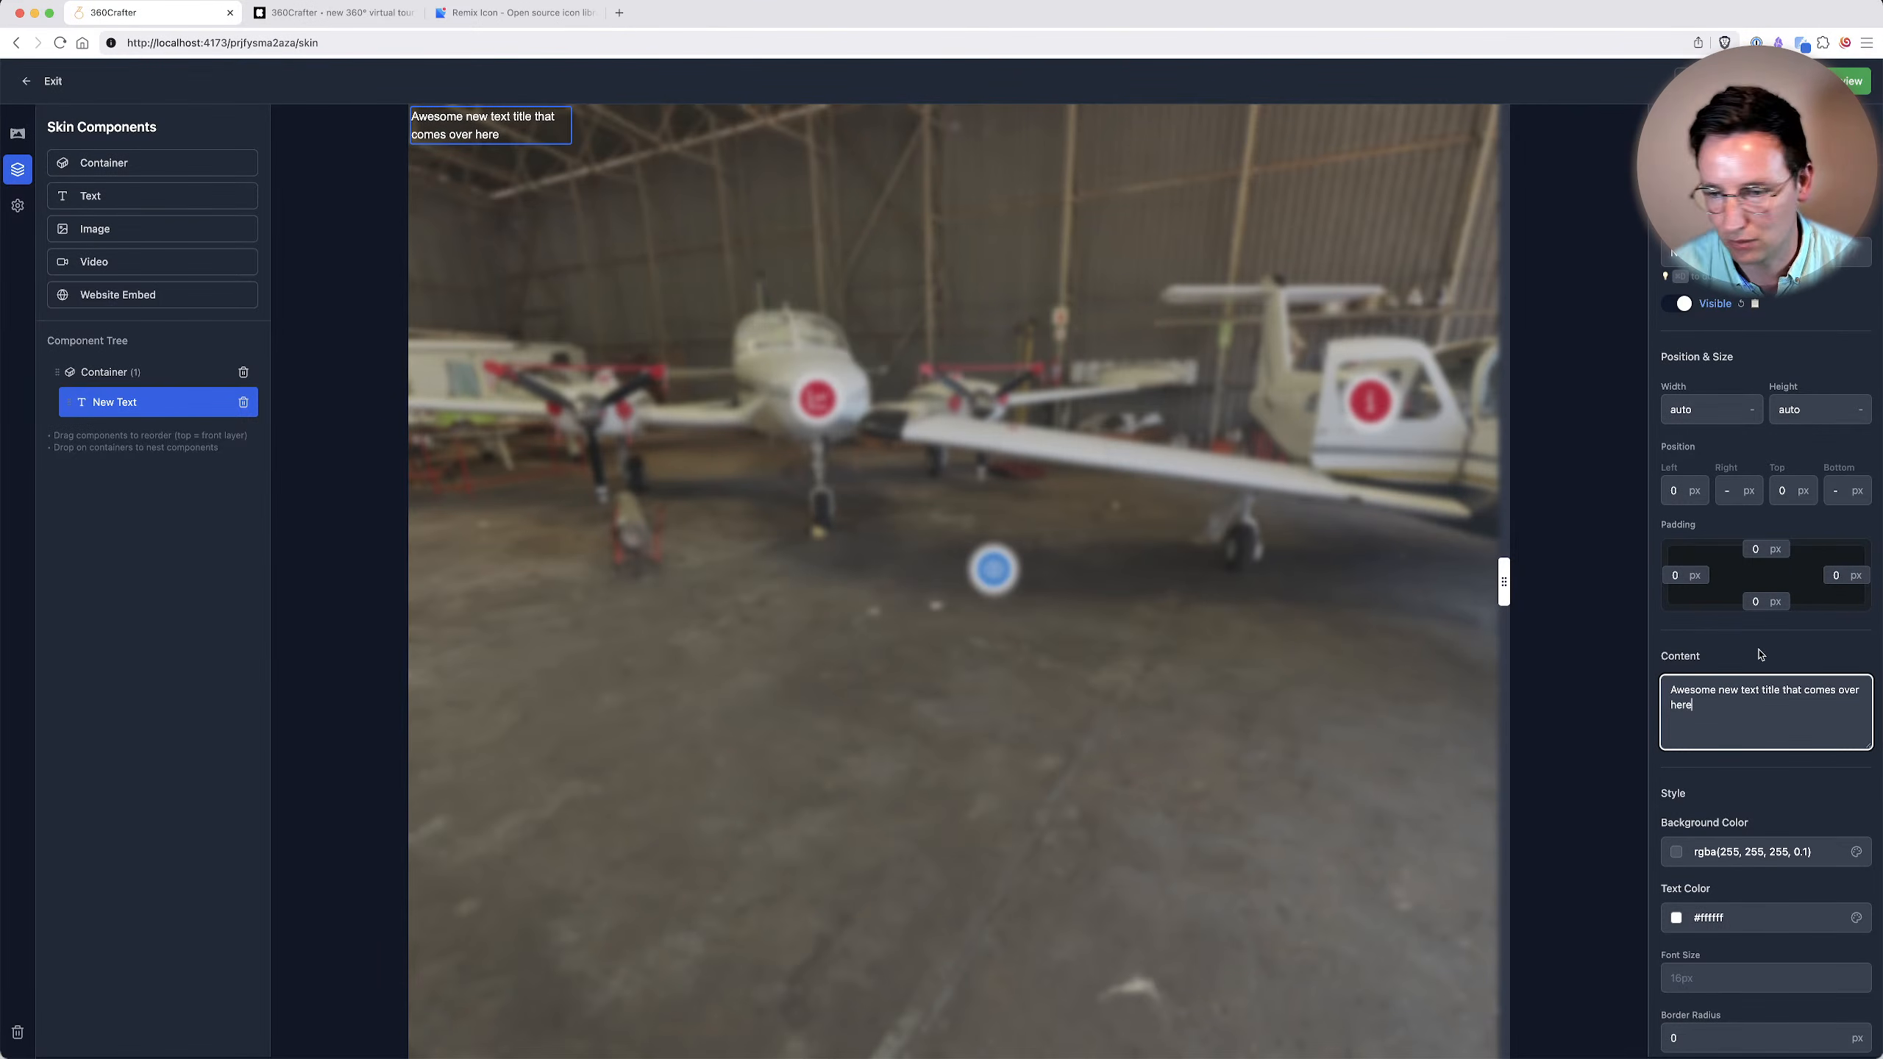
left_click(1815, 661)
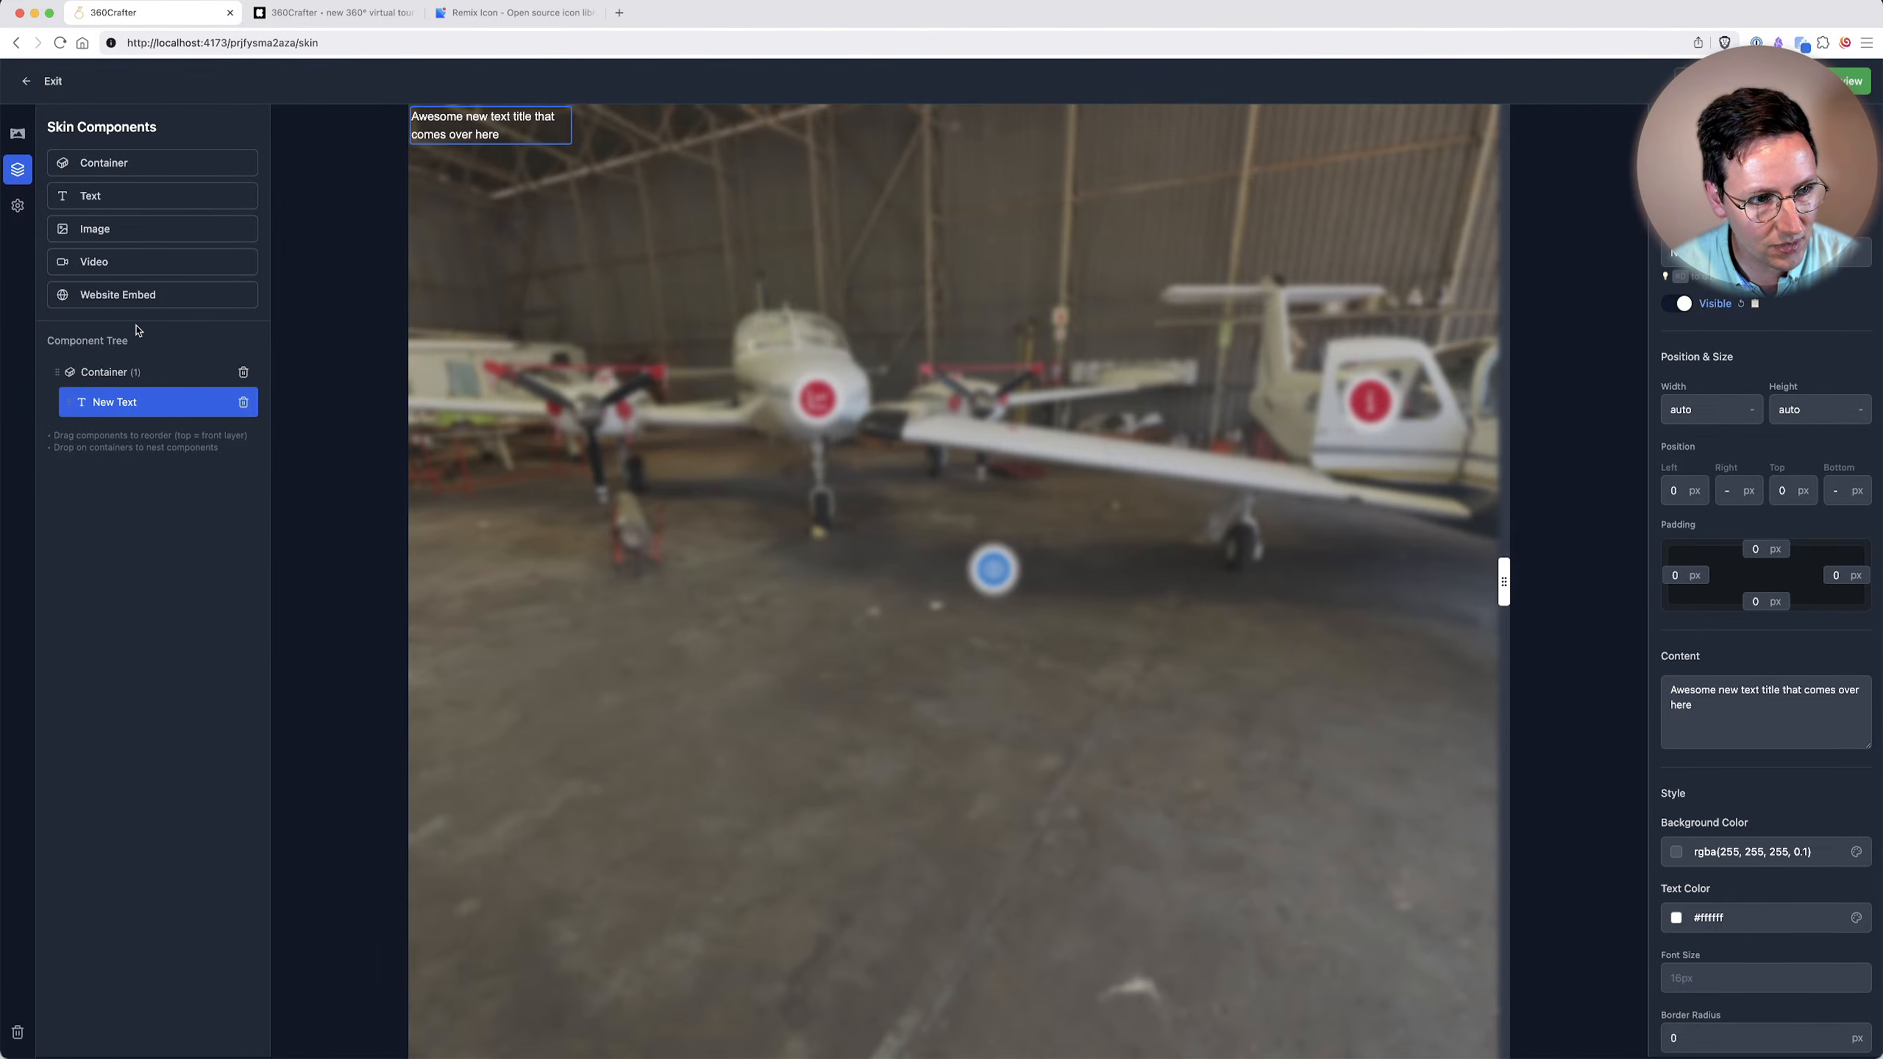
Add an Image component and nest it inside the container below the text component.
left_click(115, 233)
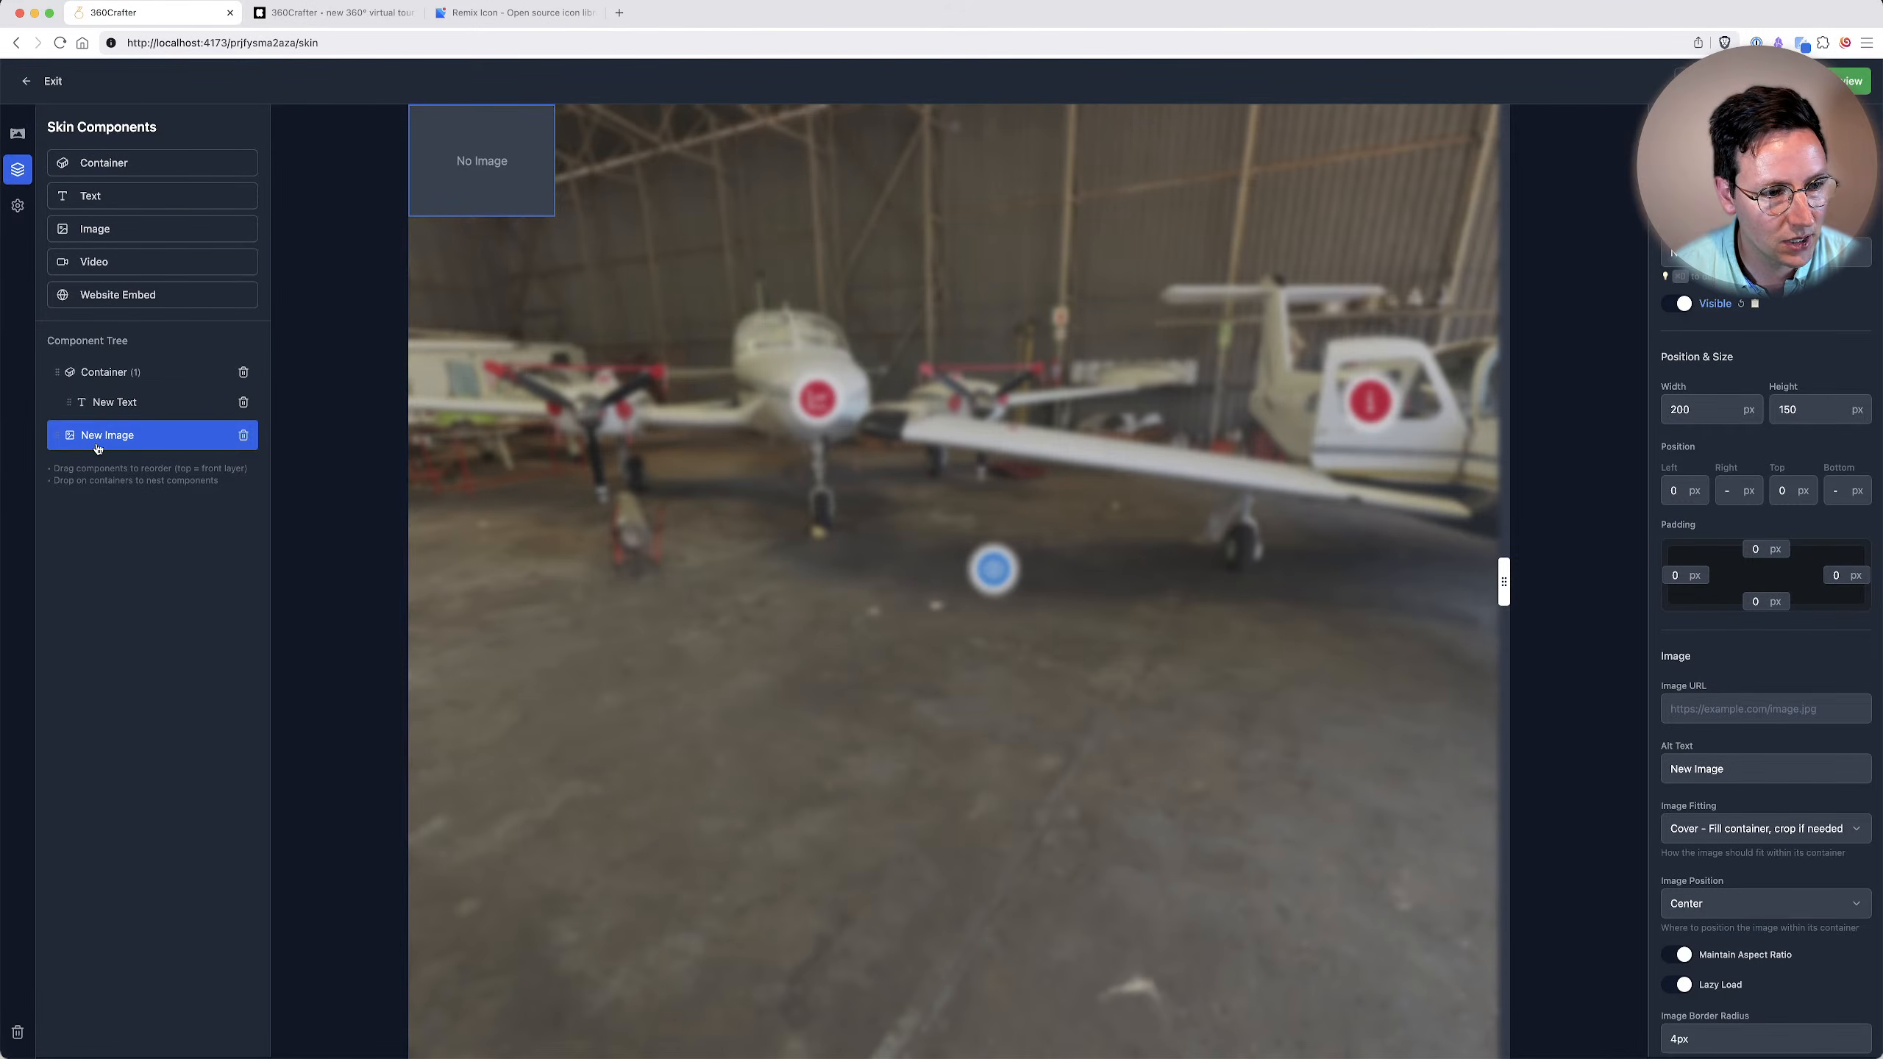
left_click_drag(56, 439, 98, 378)
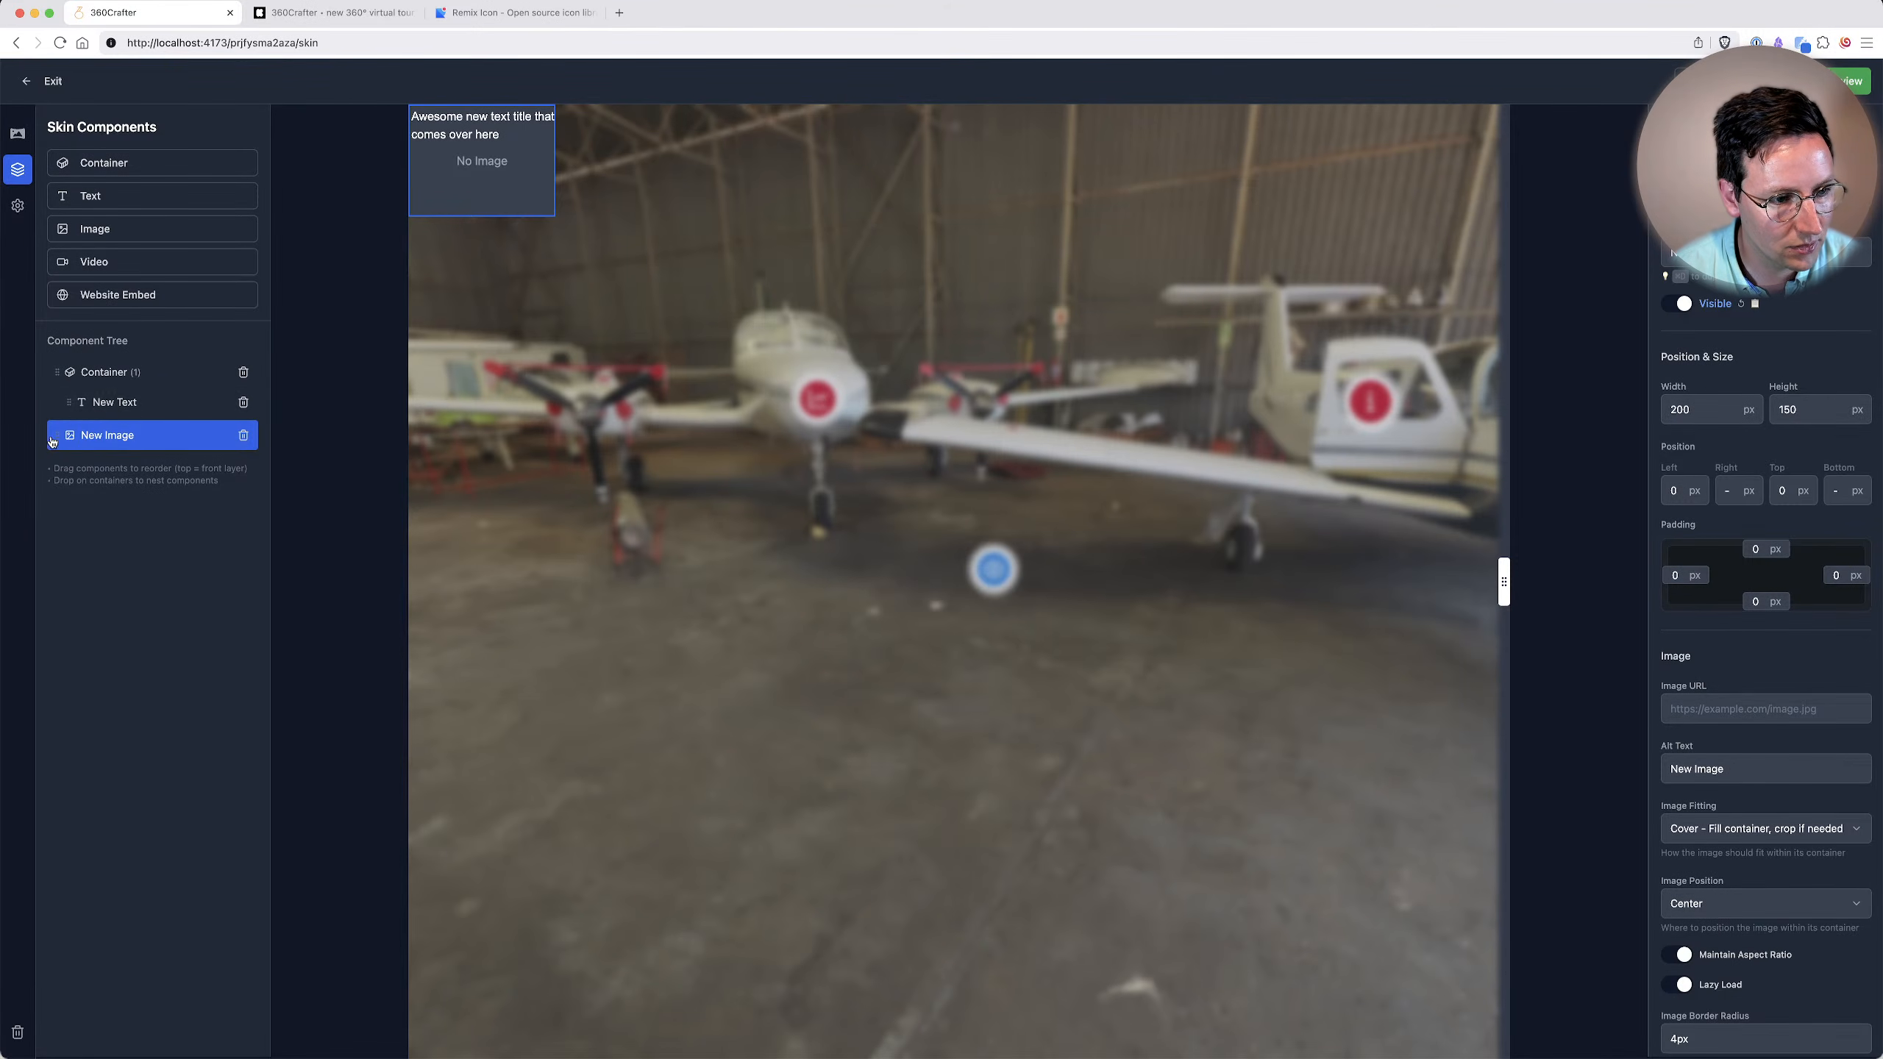
left_click_drag(96, 433, 84, 393)
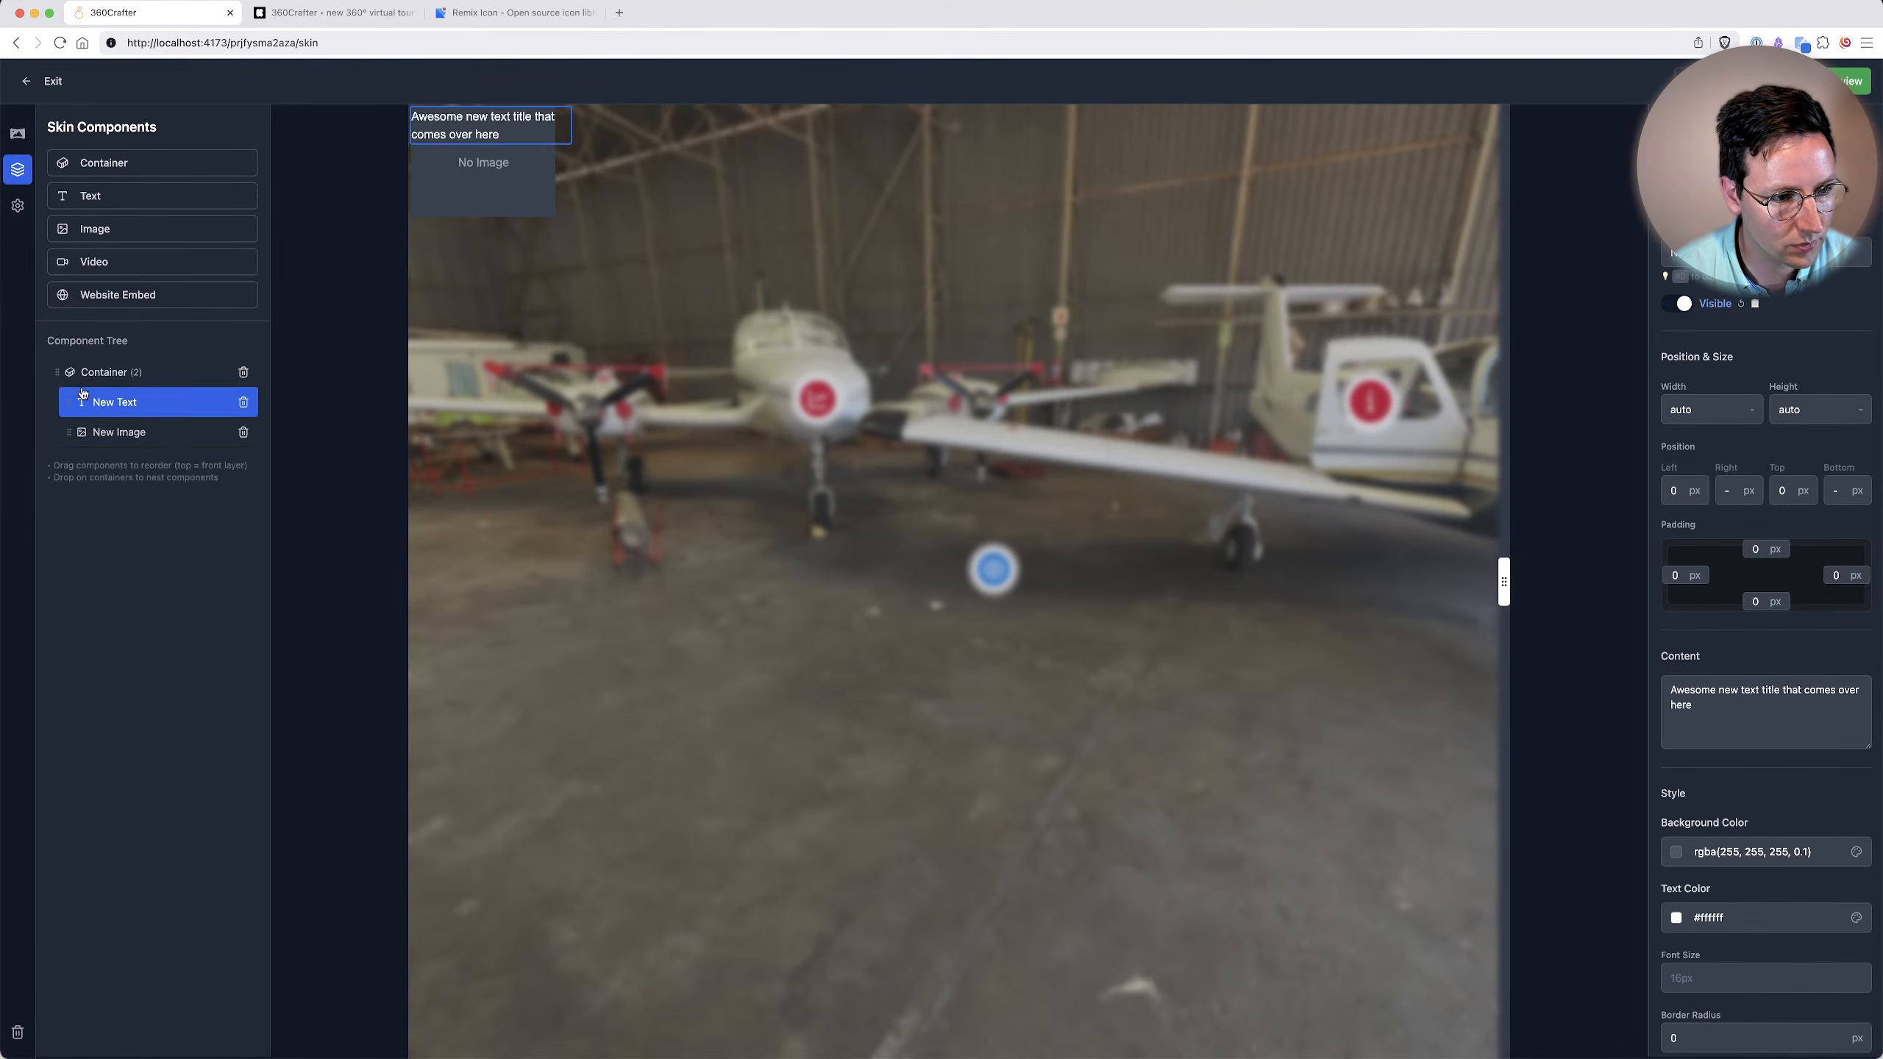
left_click(133, 425)
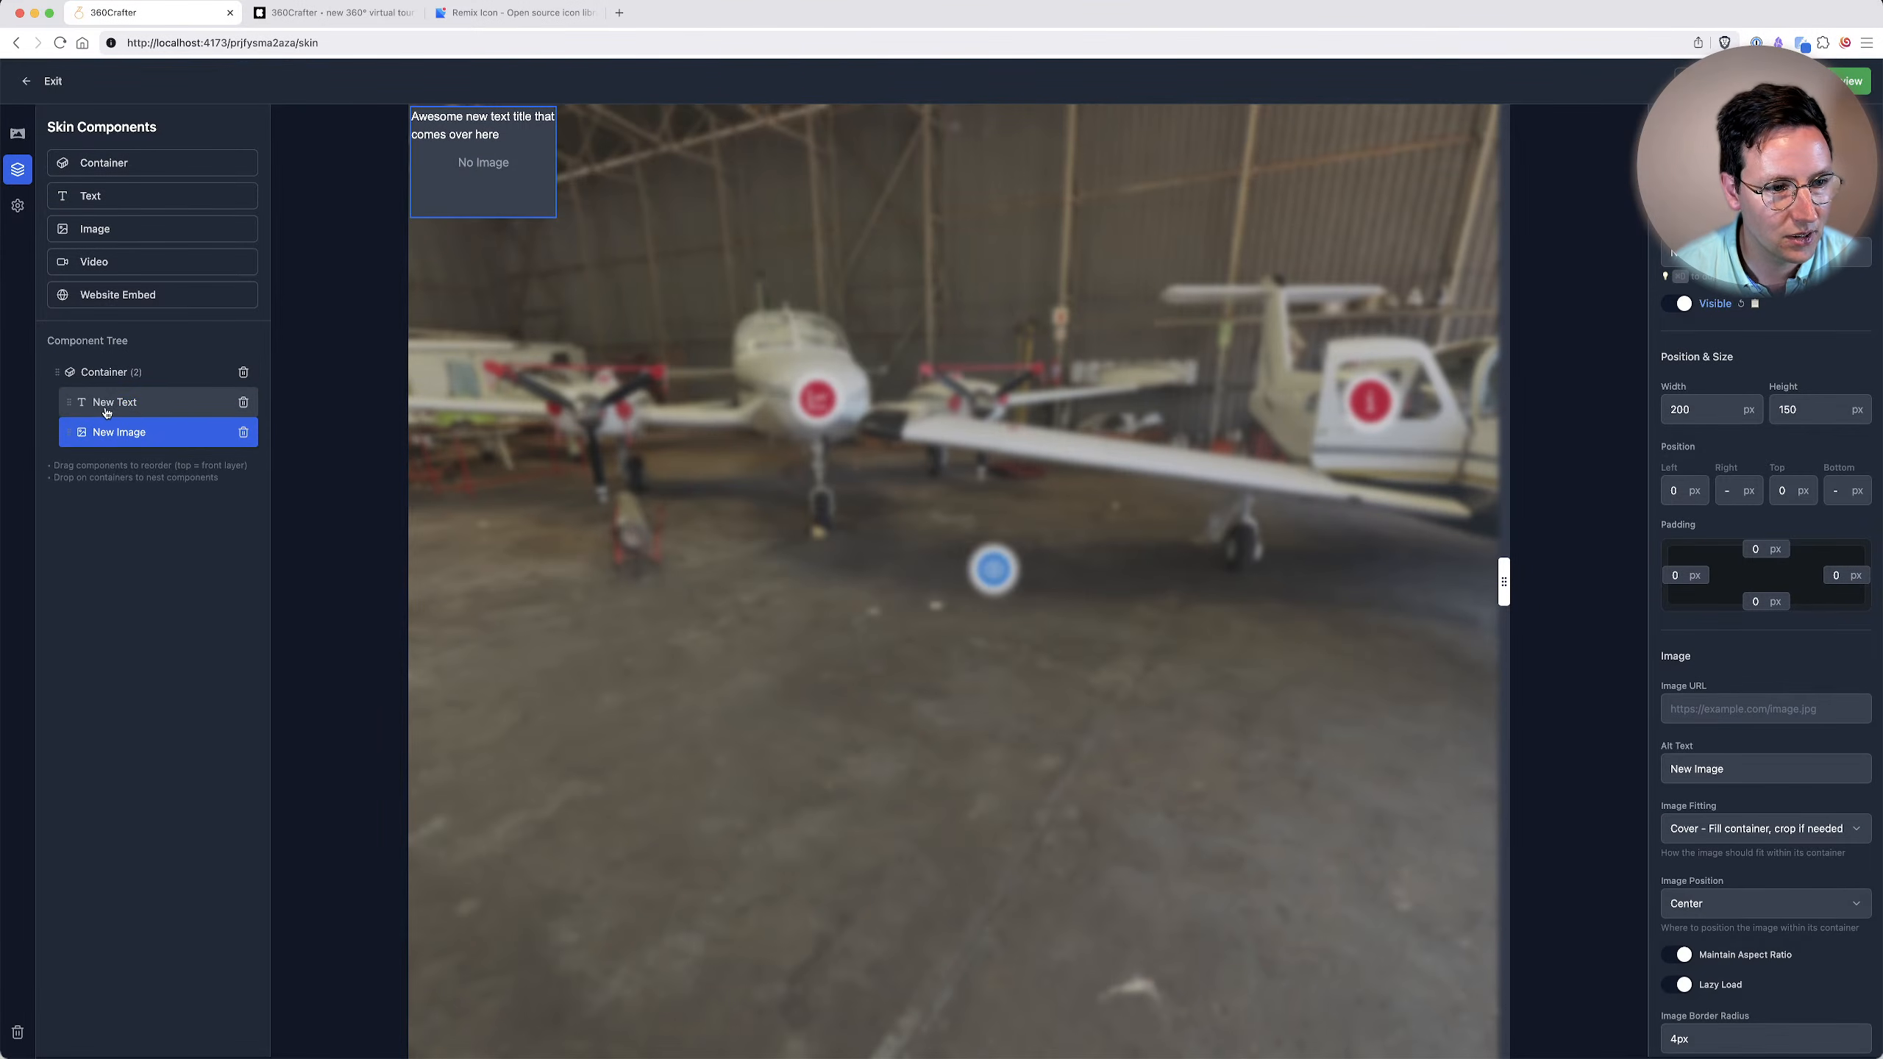
left_click(111, 372)
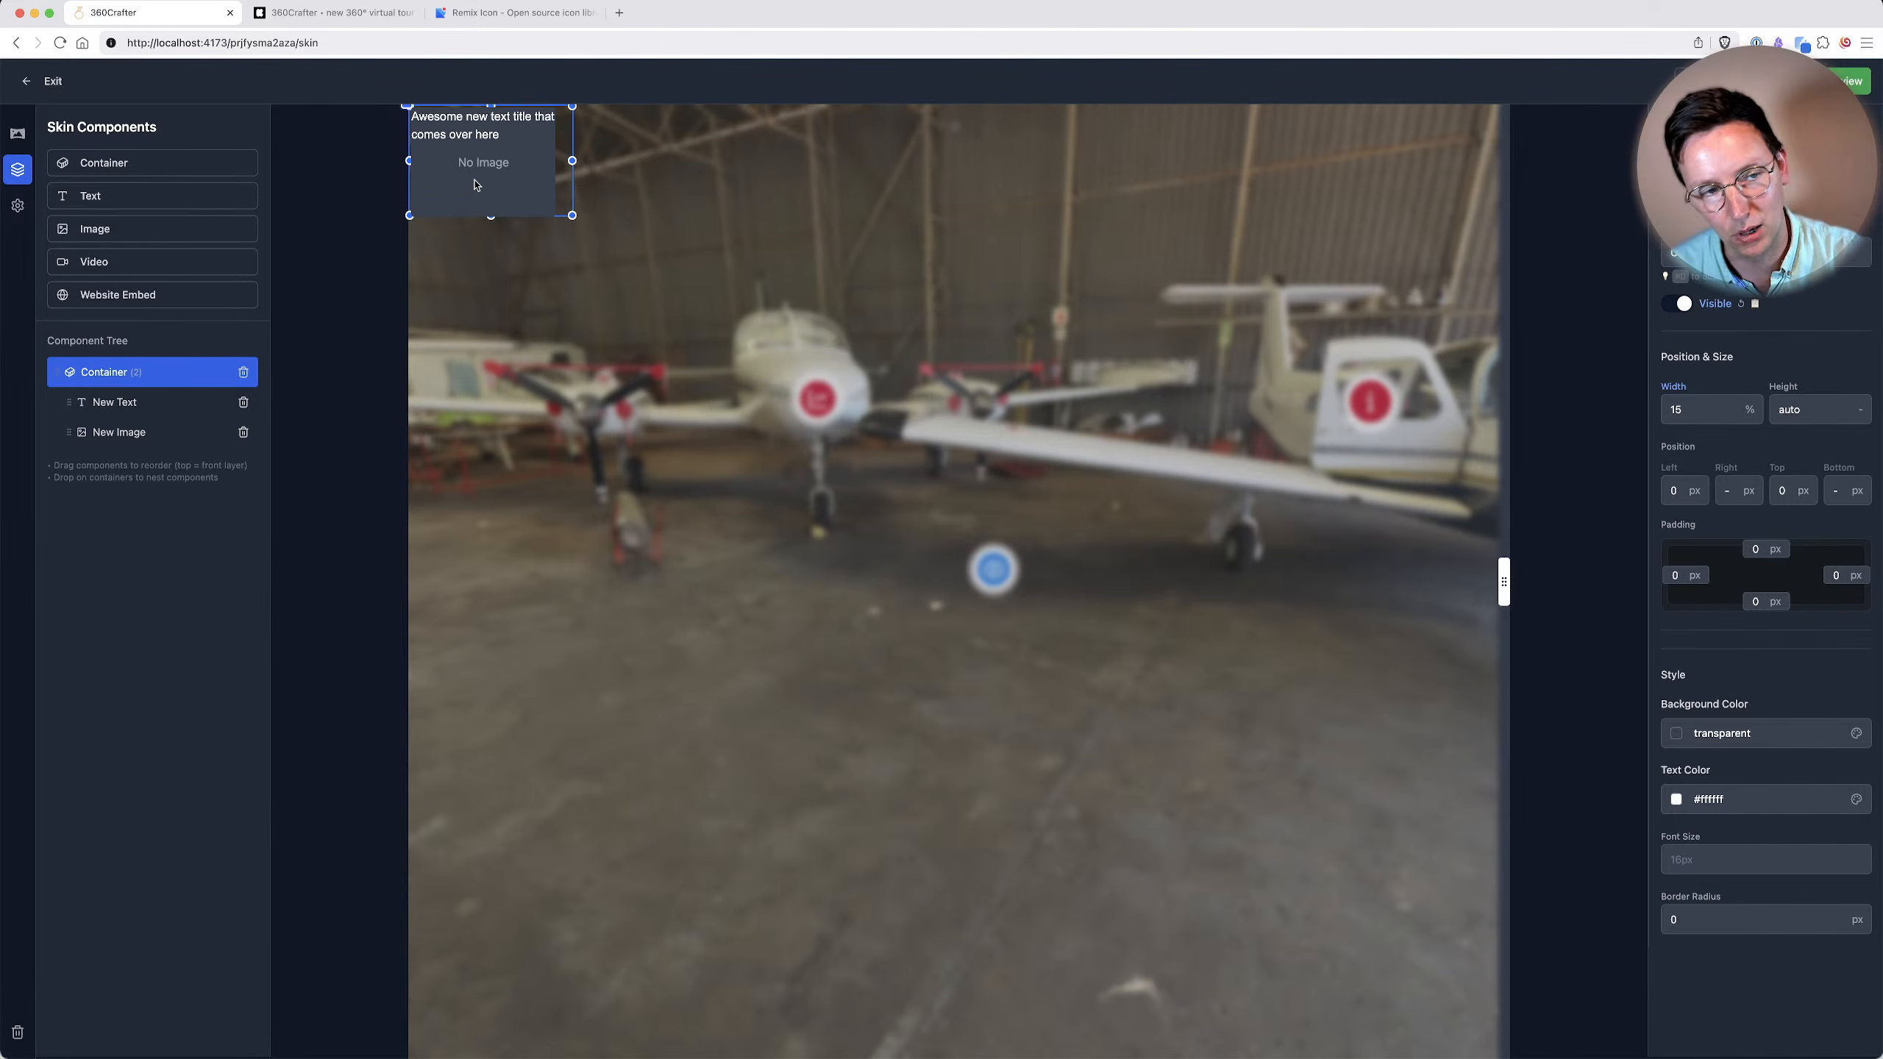
Try Top position values of 50 px and 100 px on the nested image component.
left_click(167, 430)
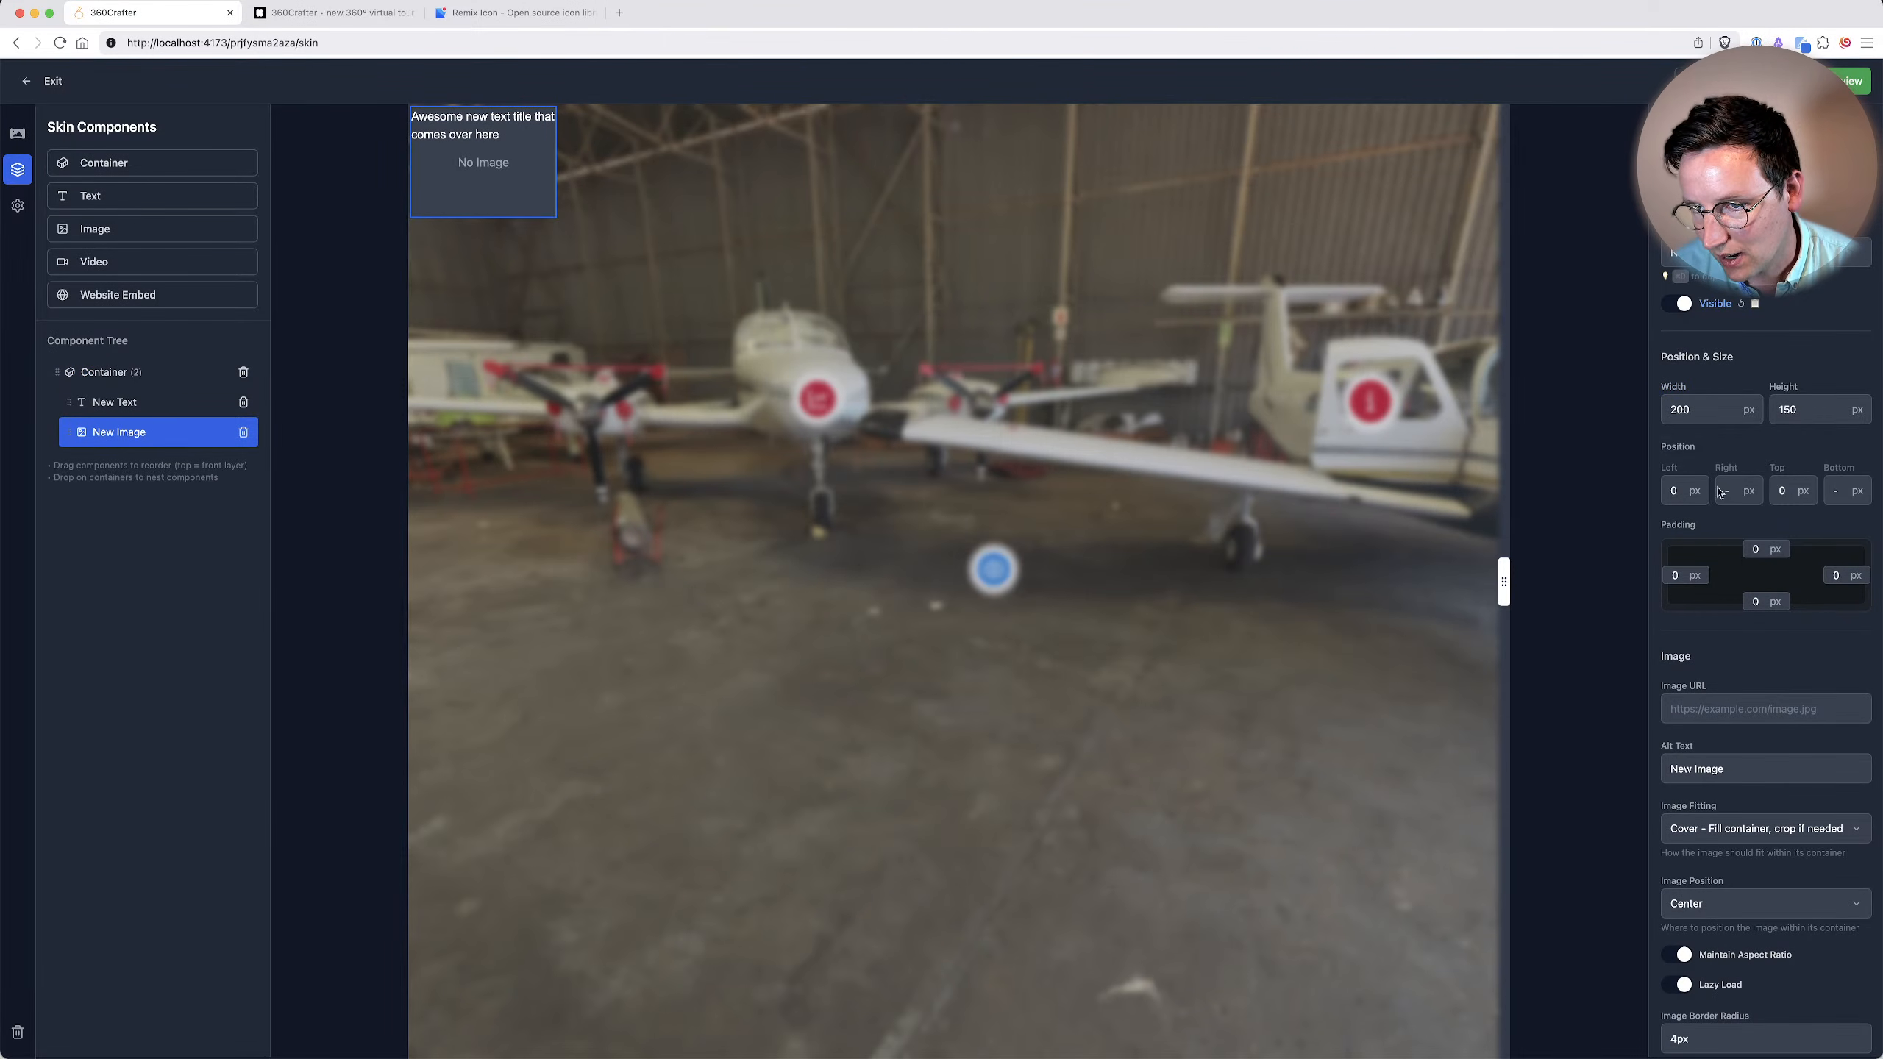
left_click(1776, 489)
type("50")
key("Tab")
key("shift+Tab")
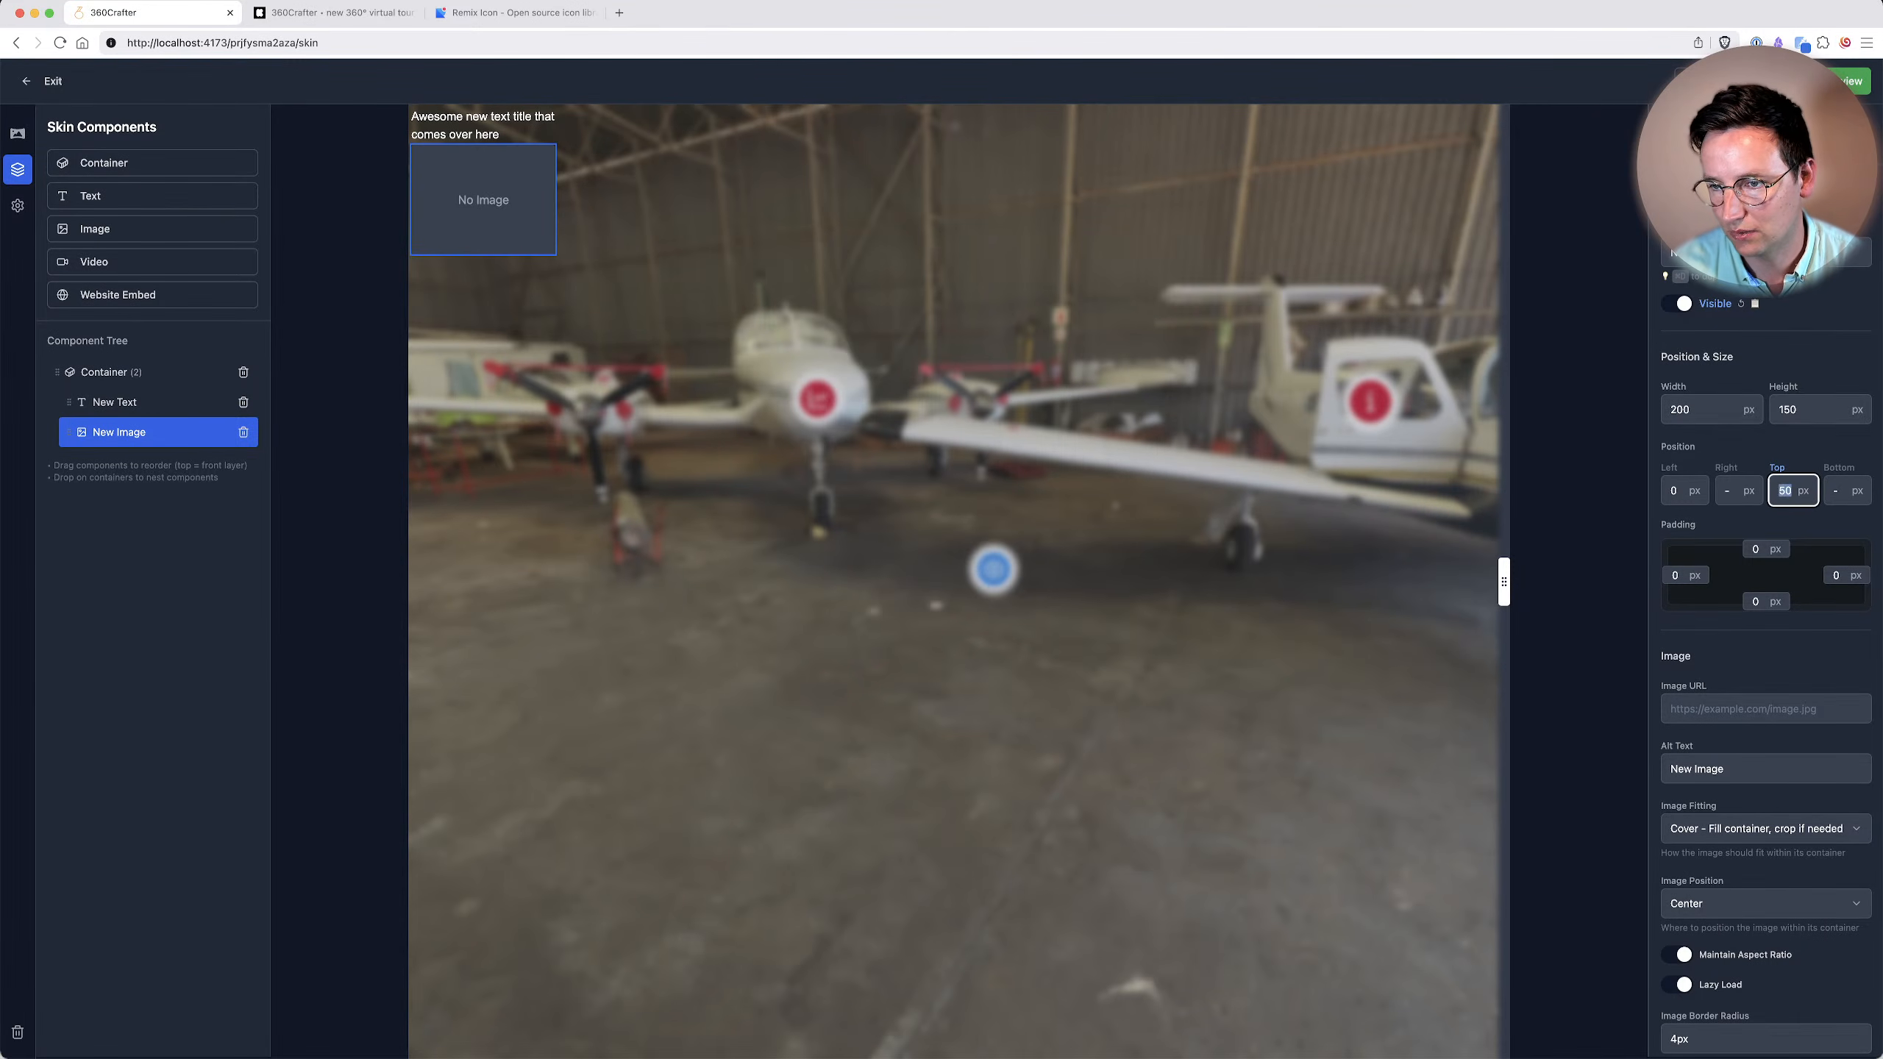
type("100")
key("Tab")
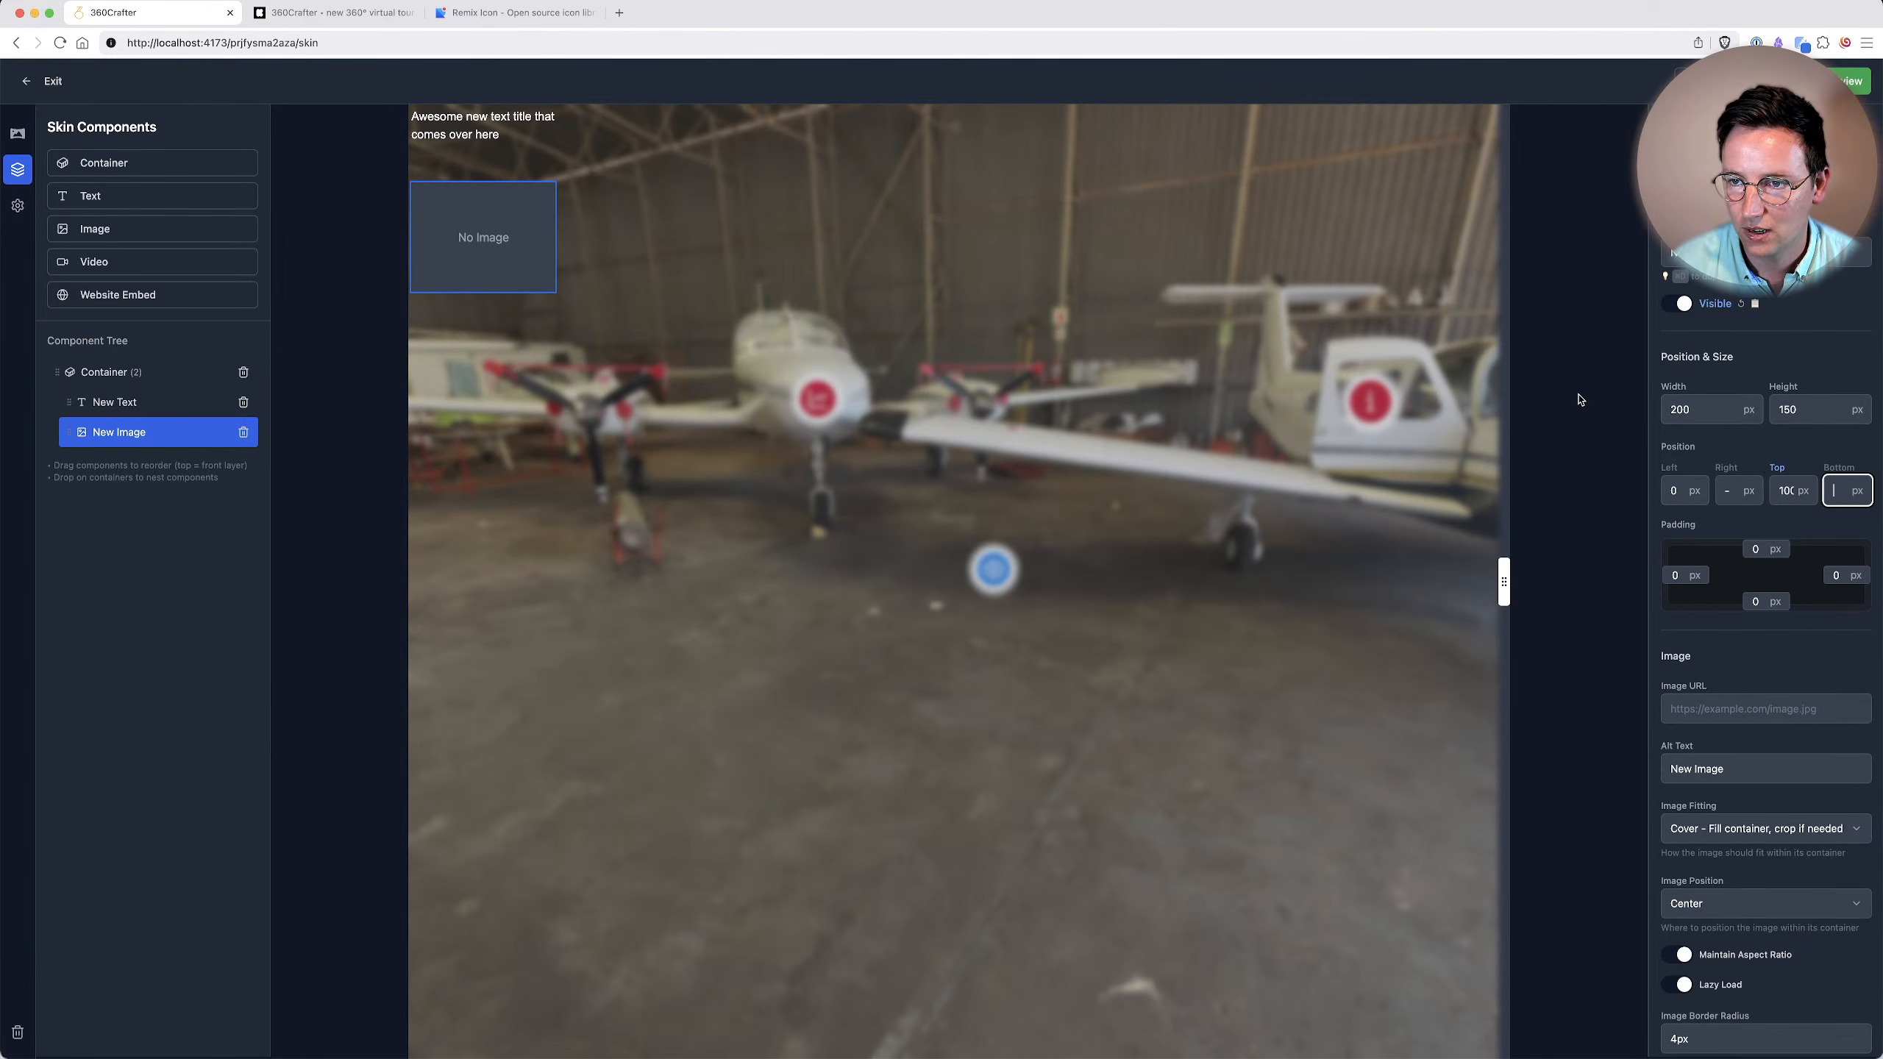
Clear the Top position value of the nested image component.
left_click(1774, 476)
left_click(1788, 493)
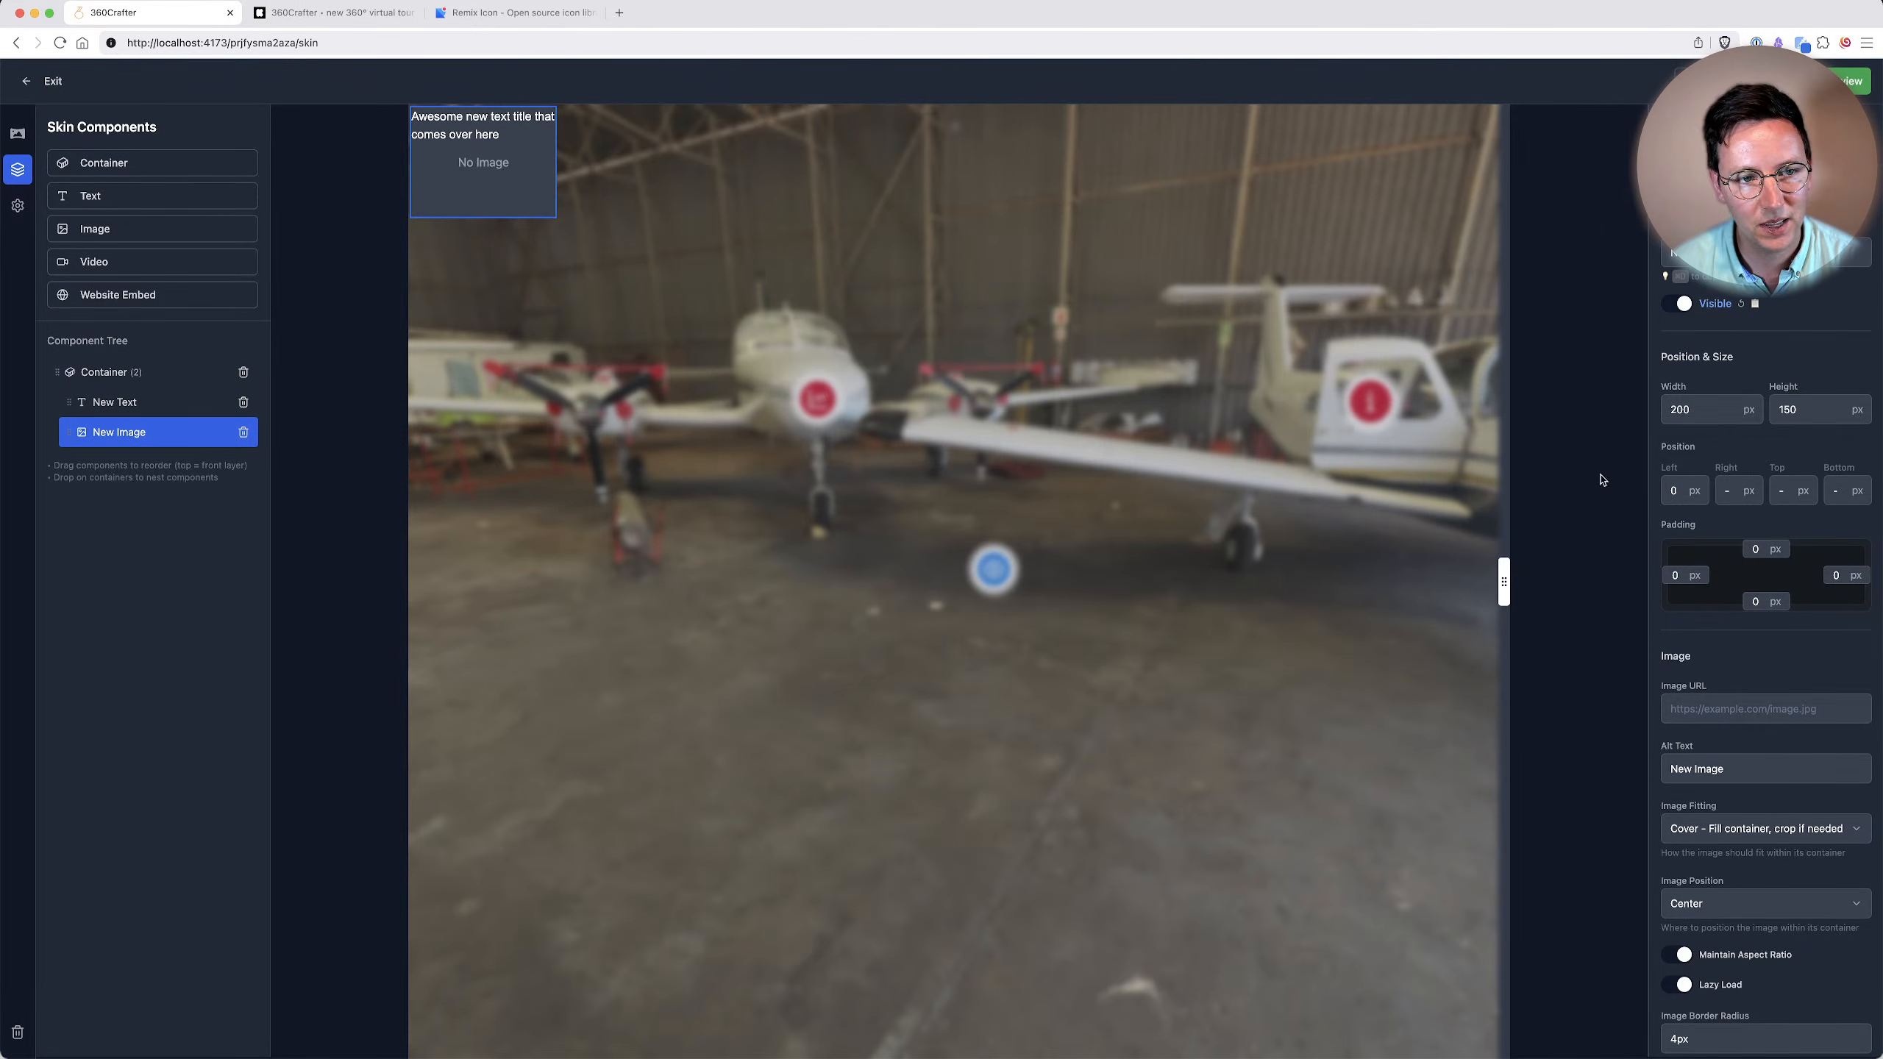
left_click(1791, 490)
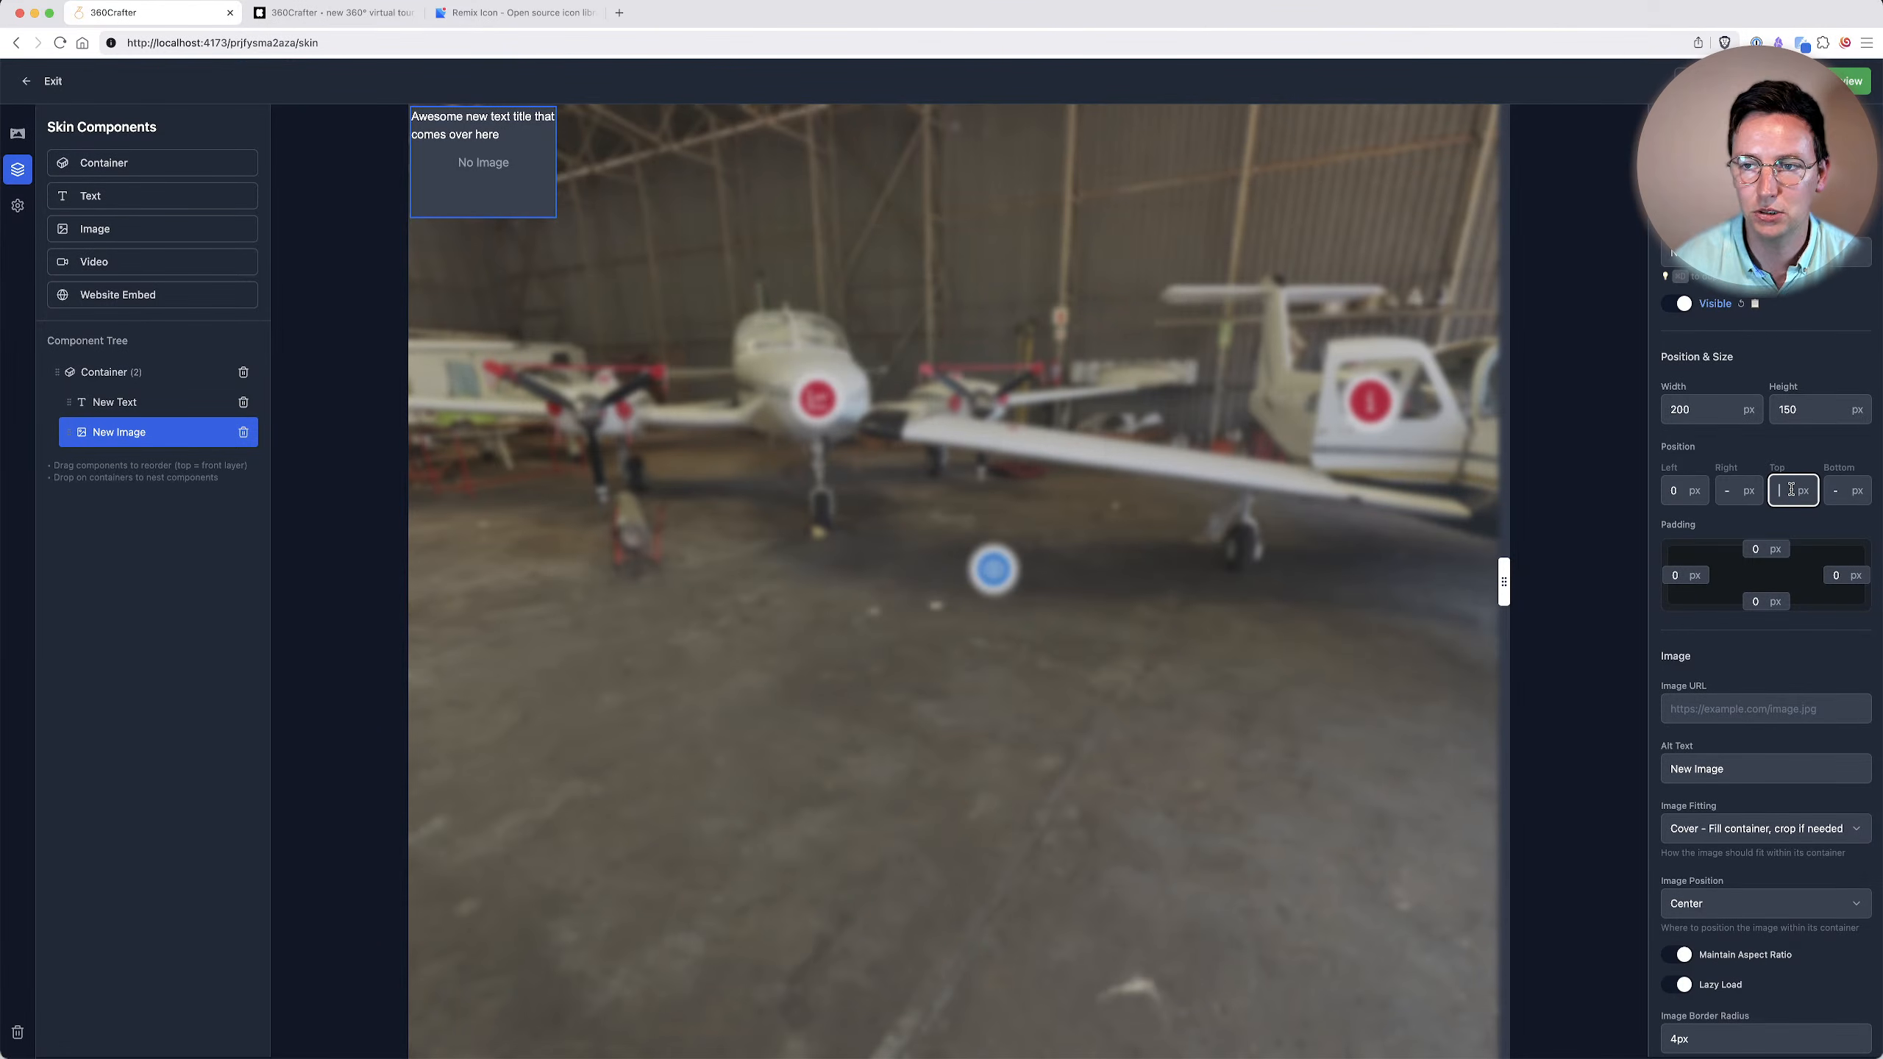
Set the Top position of the nested image component to 100 px.
type("50")
key("Tab")
double_click(1785, 491)
type("100")
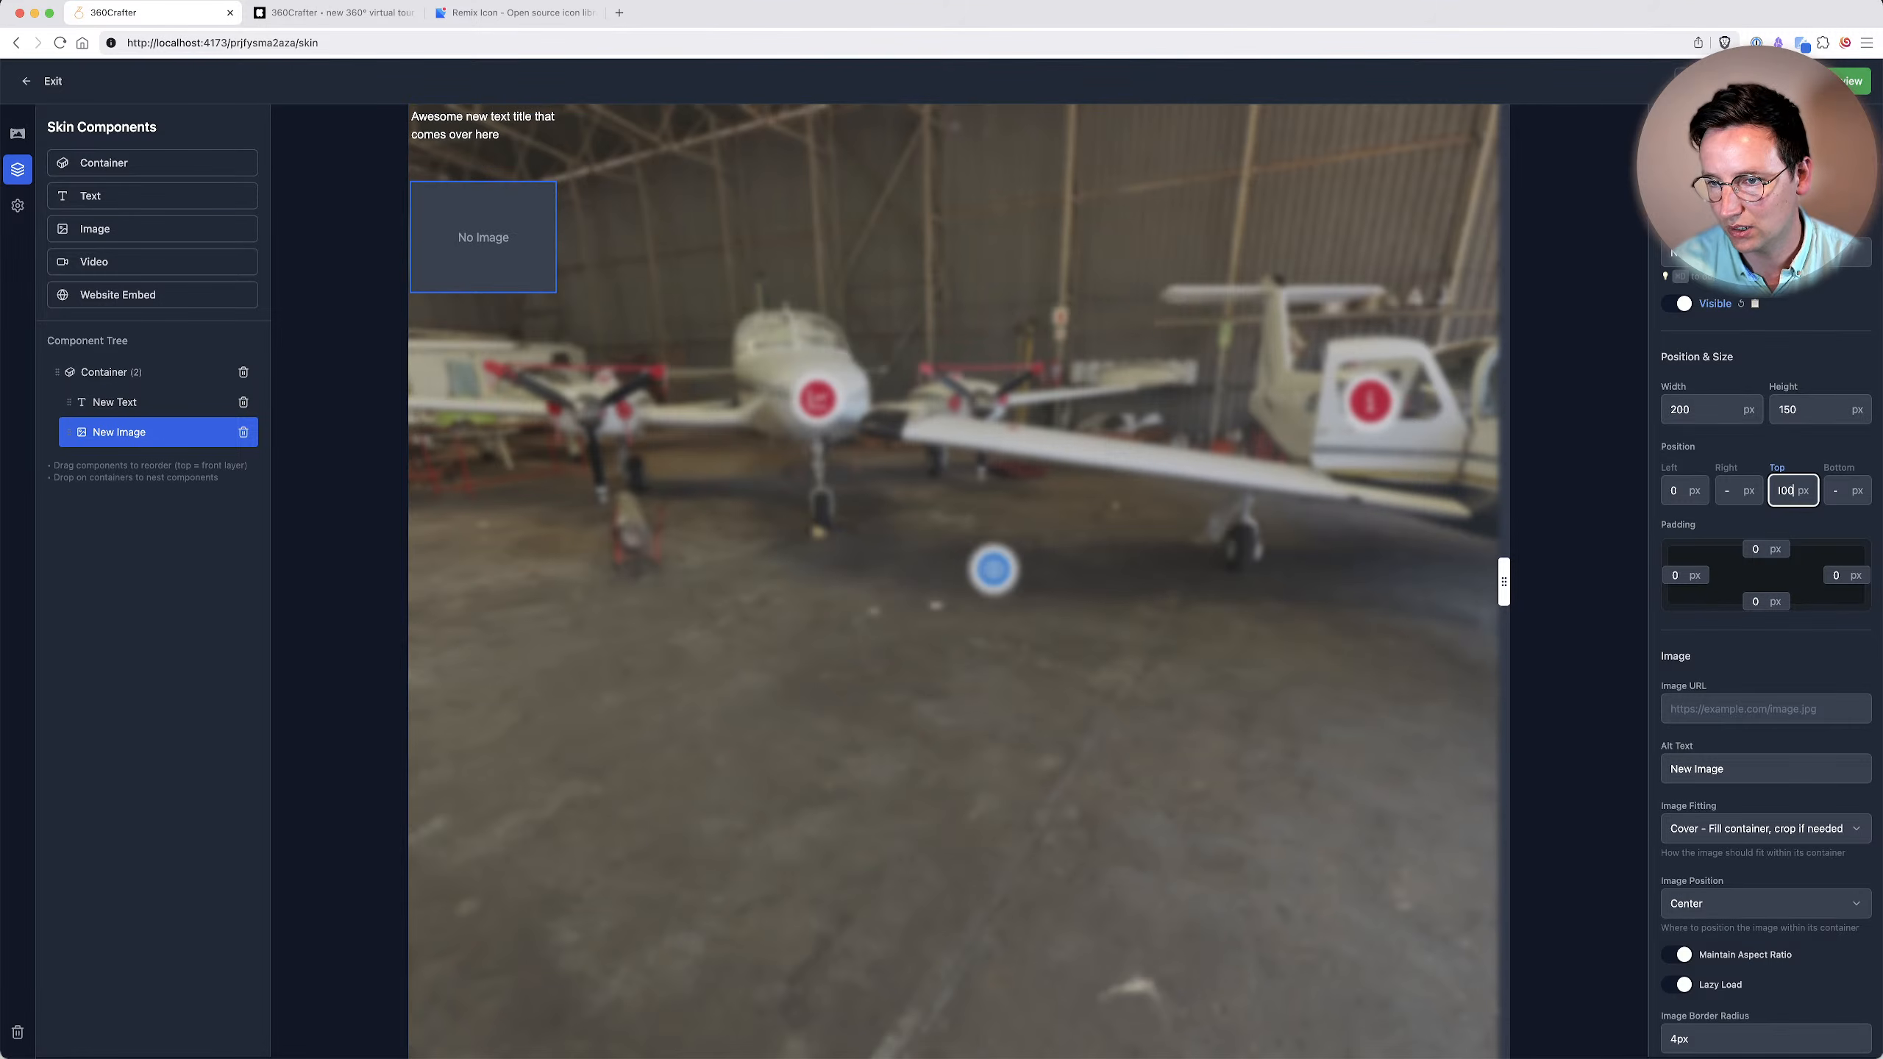
Review the properties of the container, its nested text and its nested image in the skin's component tree.
left_click(17, 133)
left_click(17, 169)
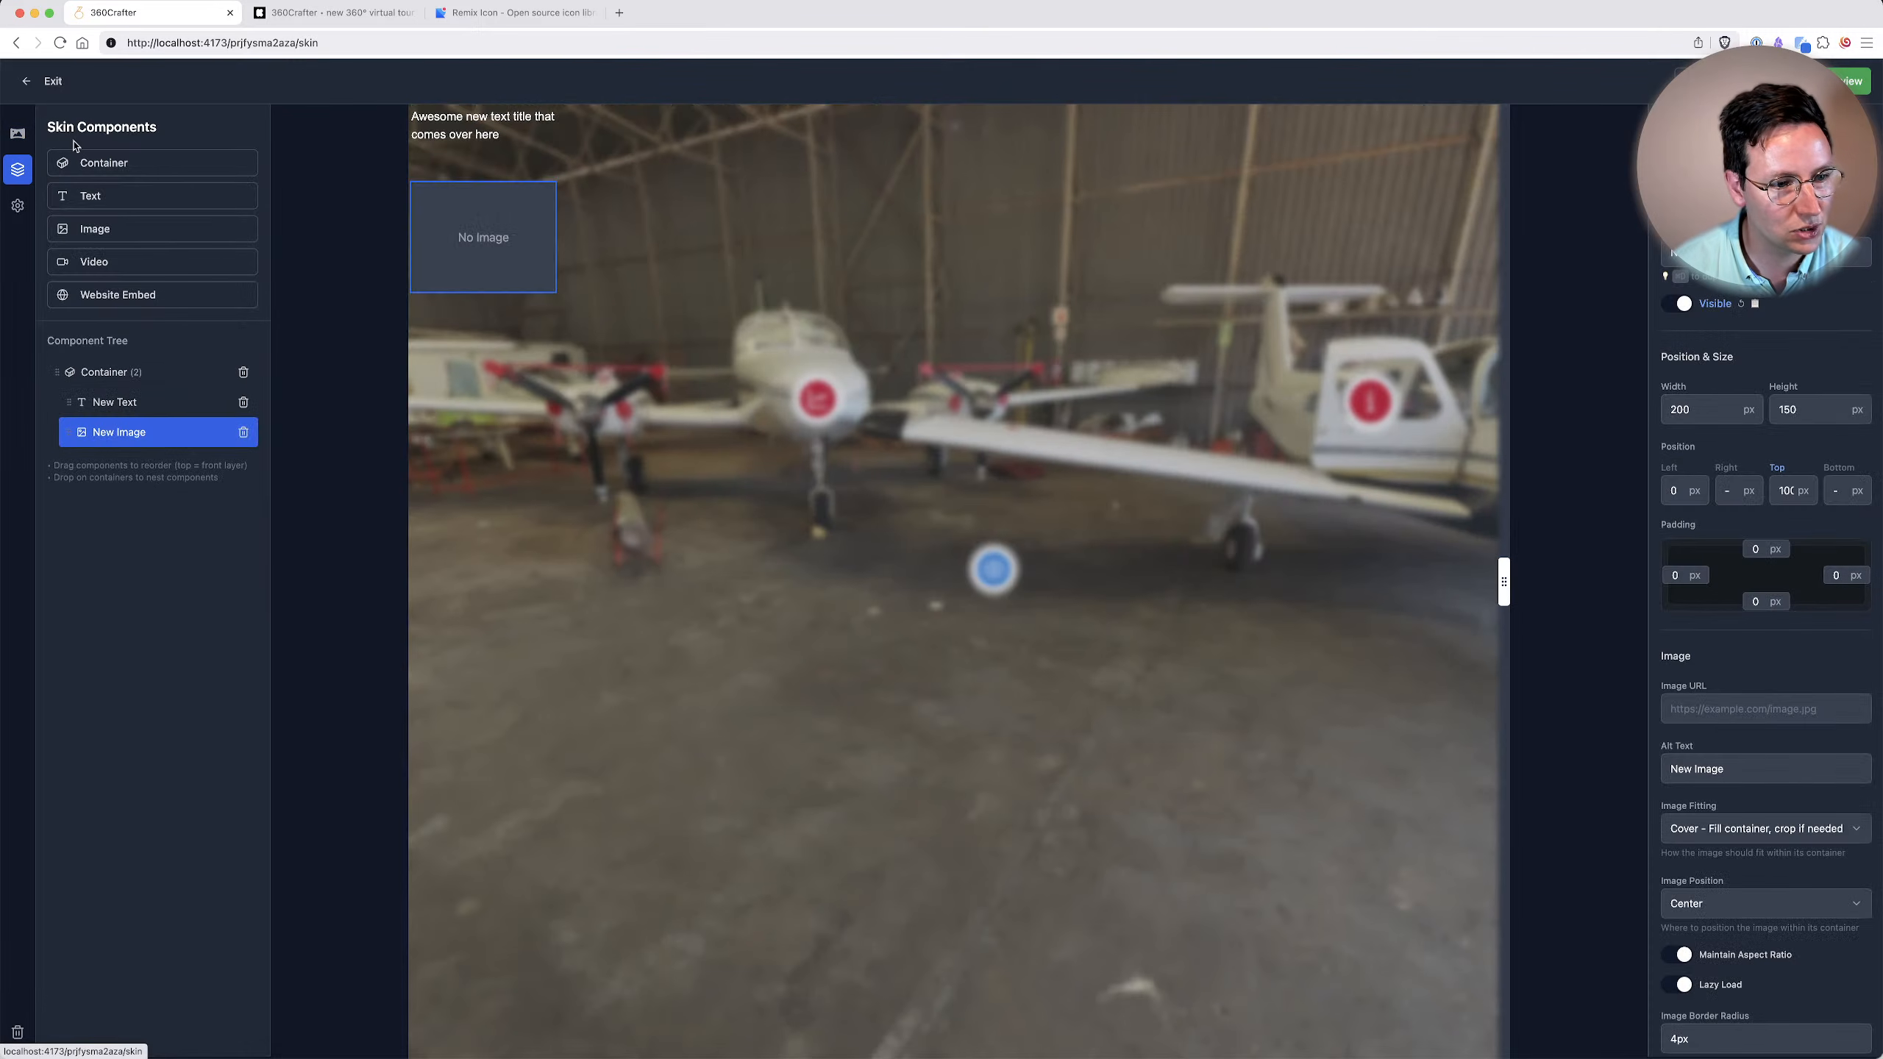
left_click(148, 378)
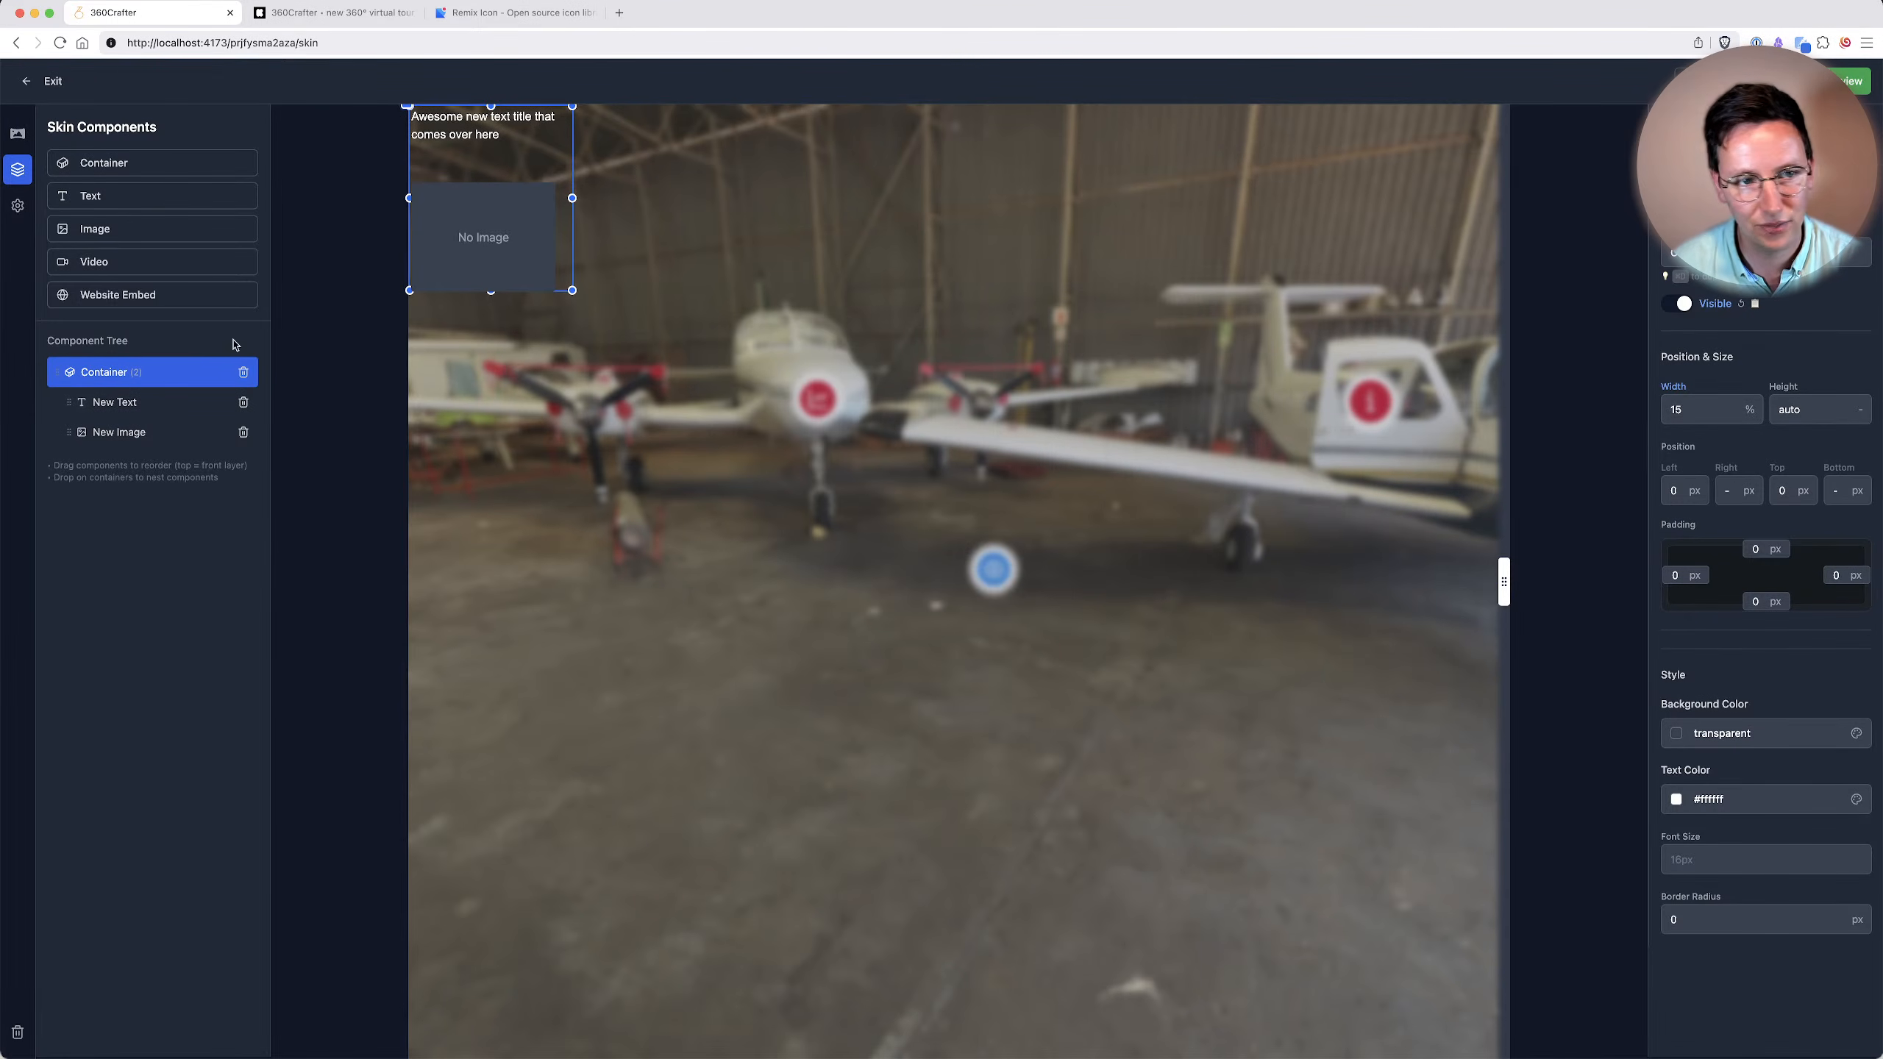
left_click(106, 406)
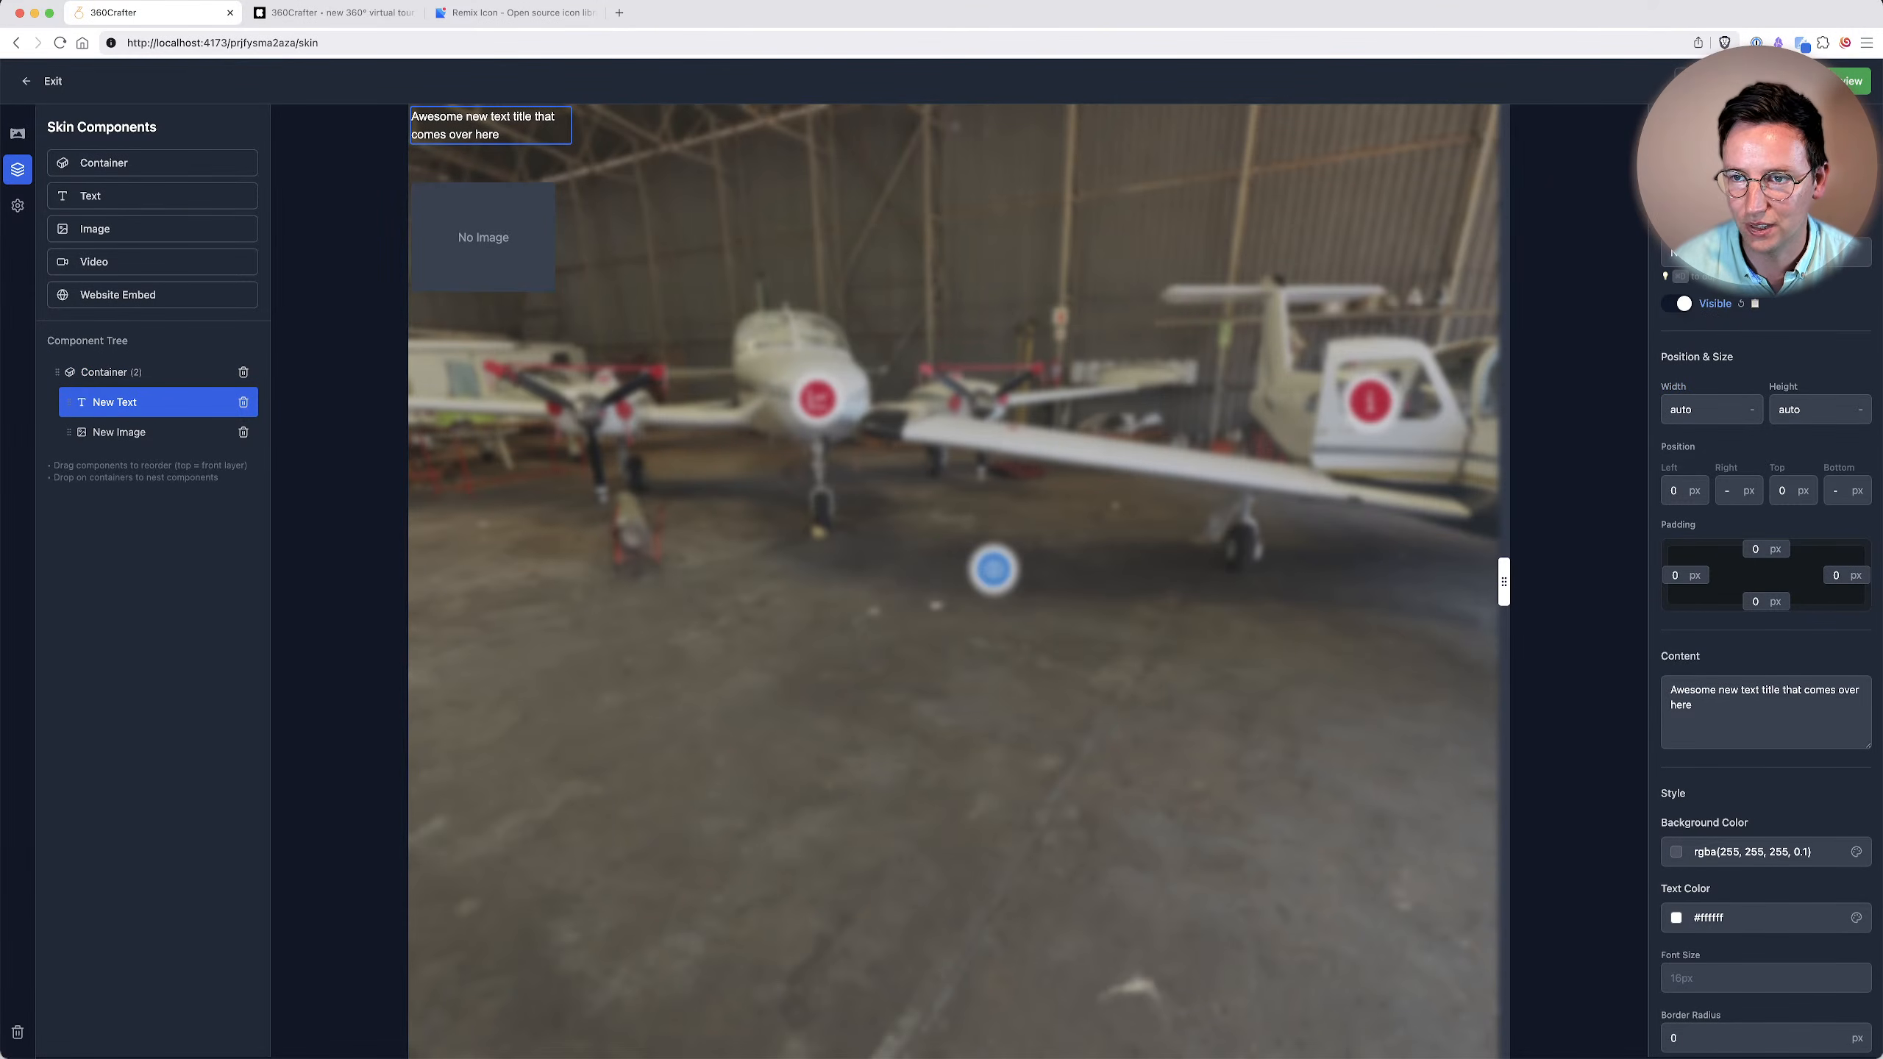
left_click(112, 433)
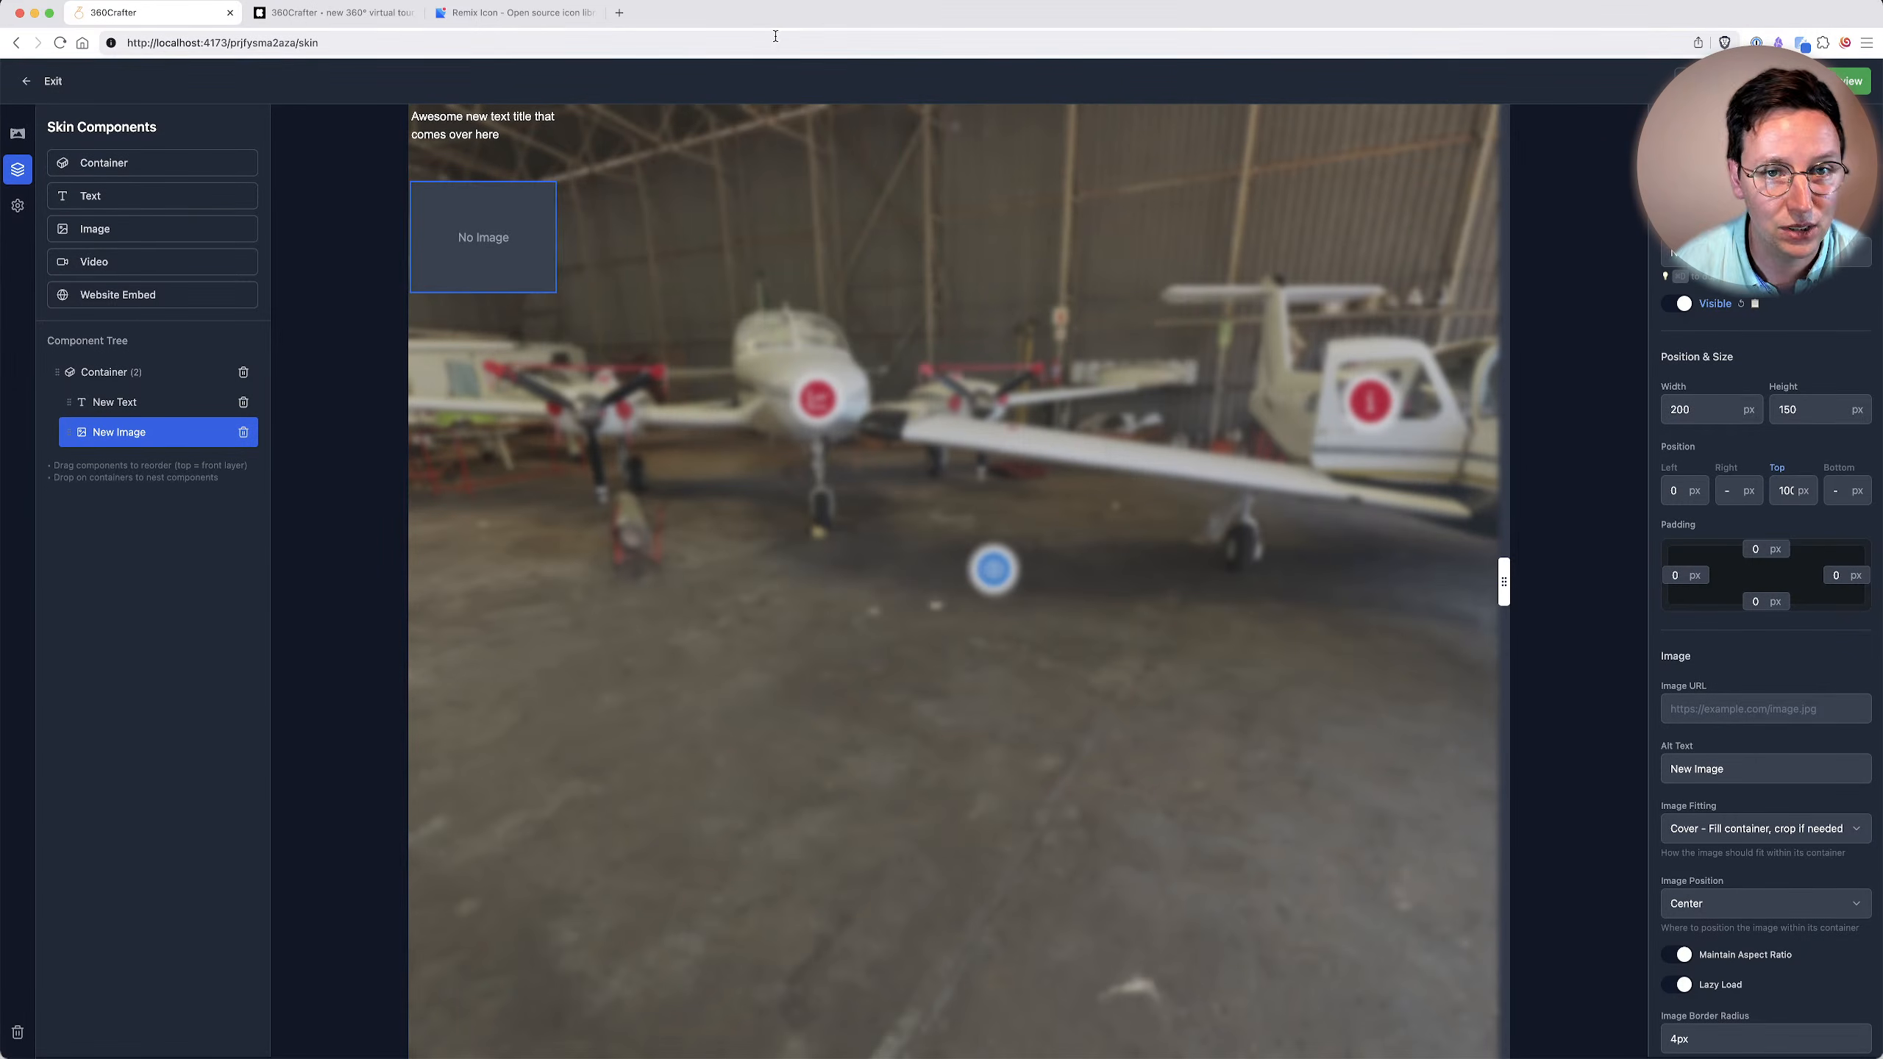
Open s3.360creators.com/panoramas/logo.png in a new browser tab, copy its address and return to the skin editor.
key("super+t")
type("logo")
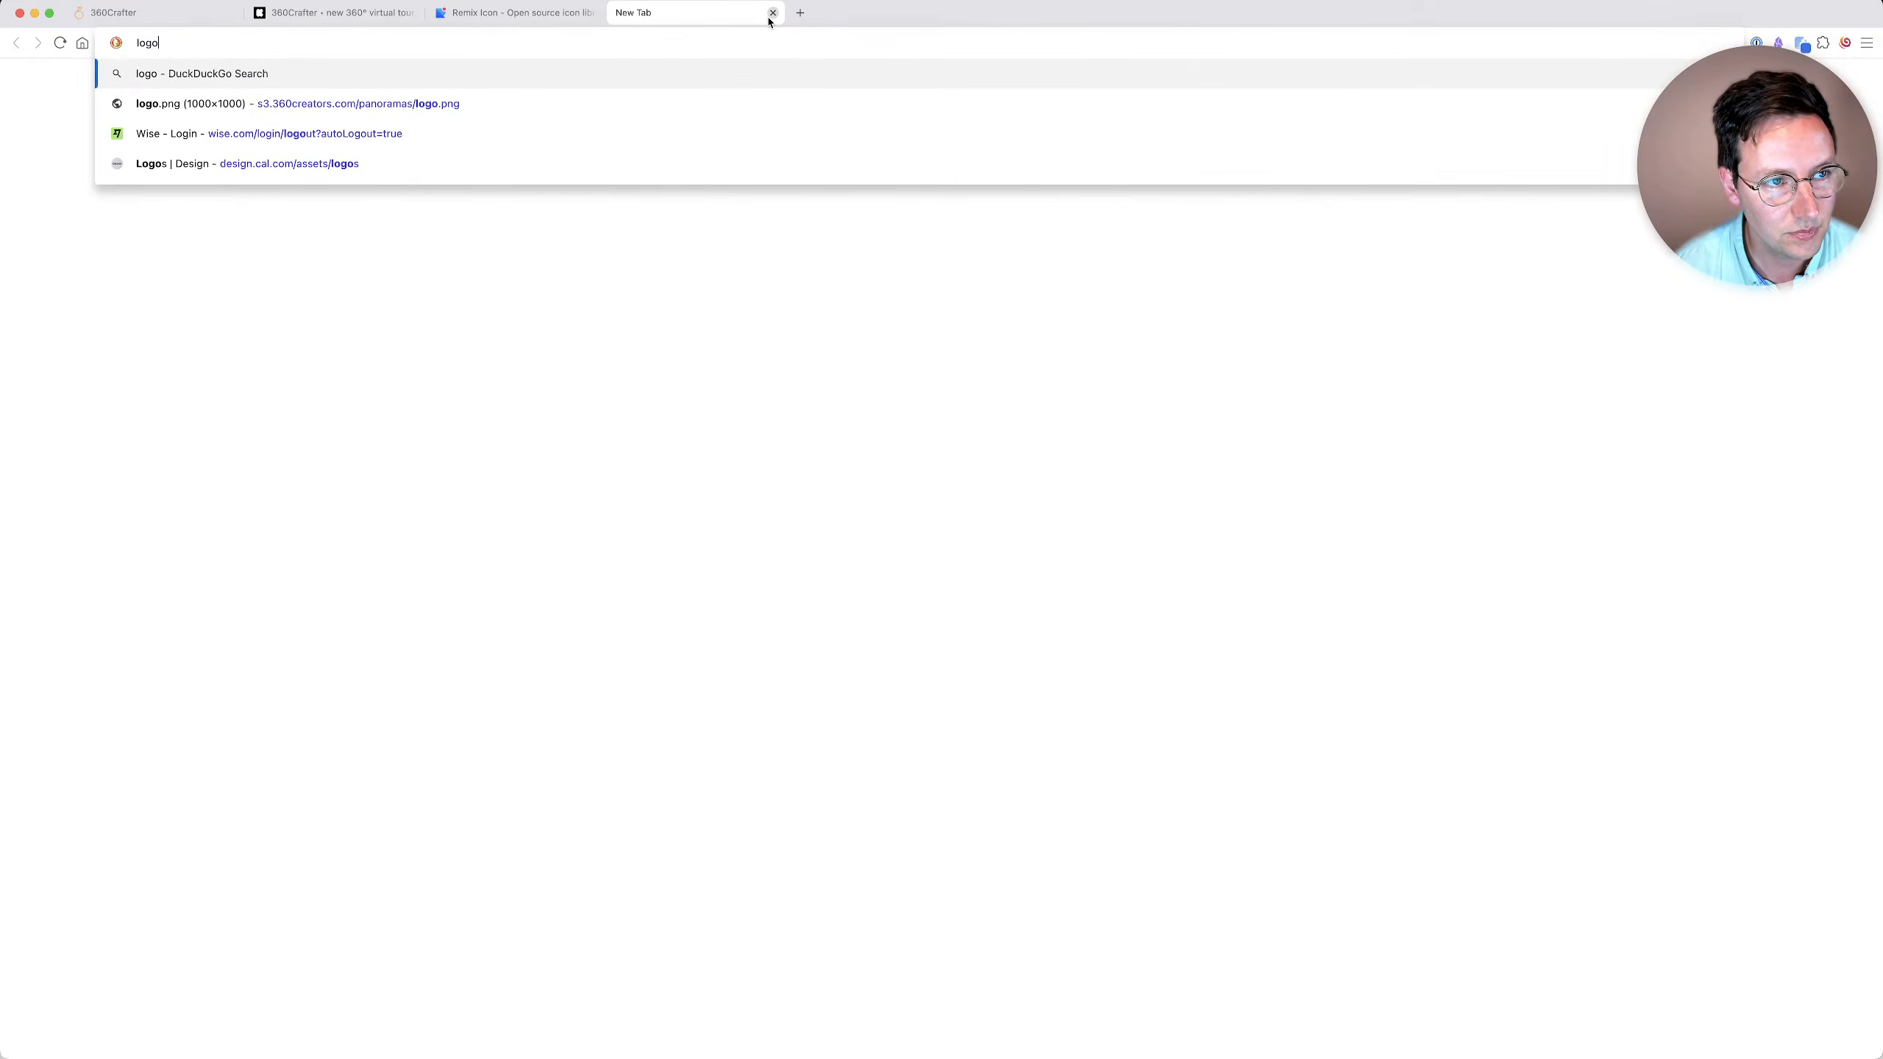
key("Down")
key("Return")
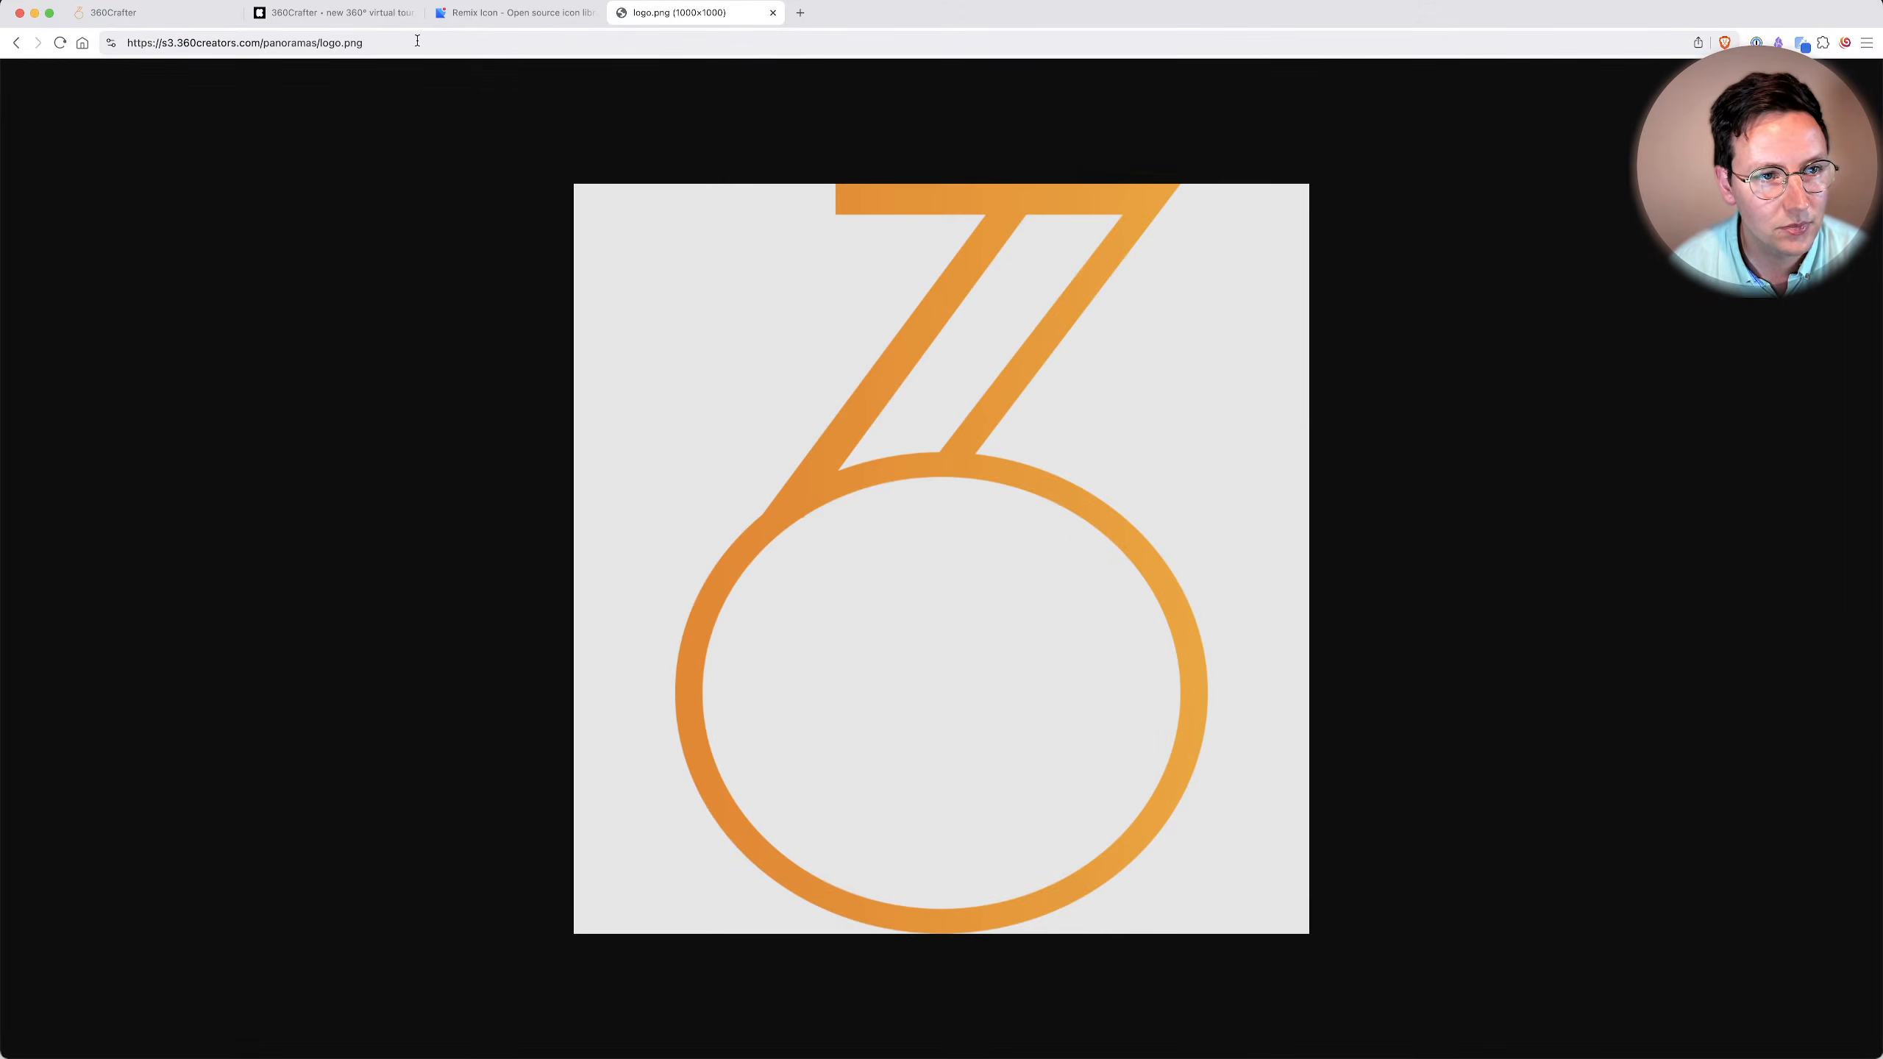
left_click(385, 45)
key("super+c")
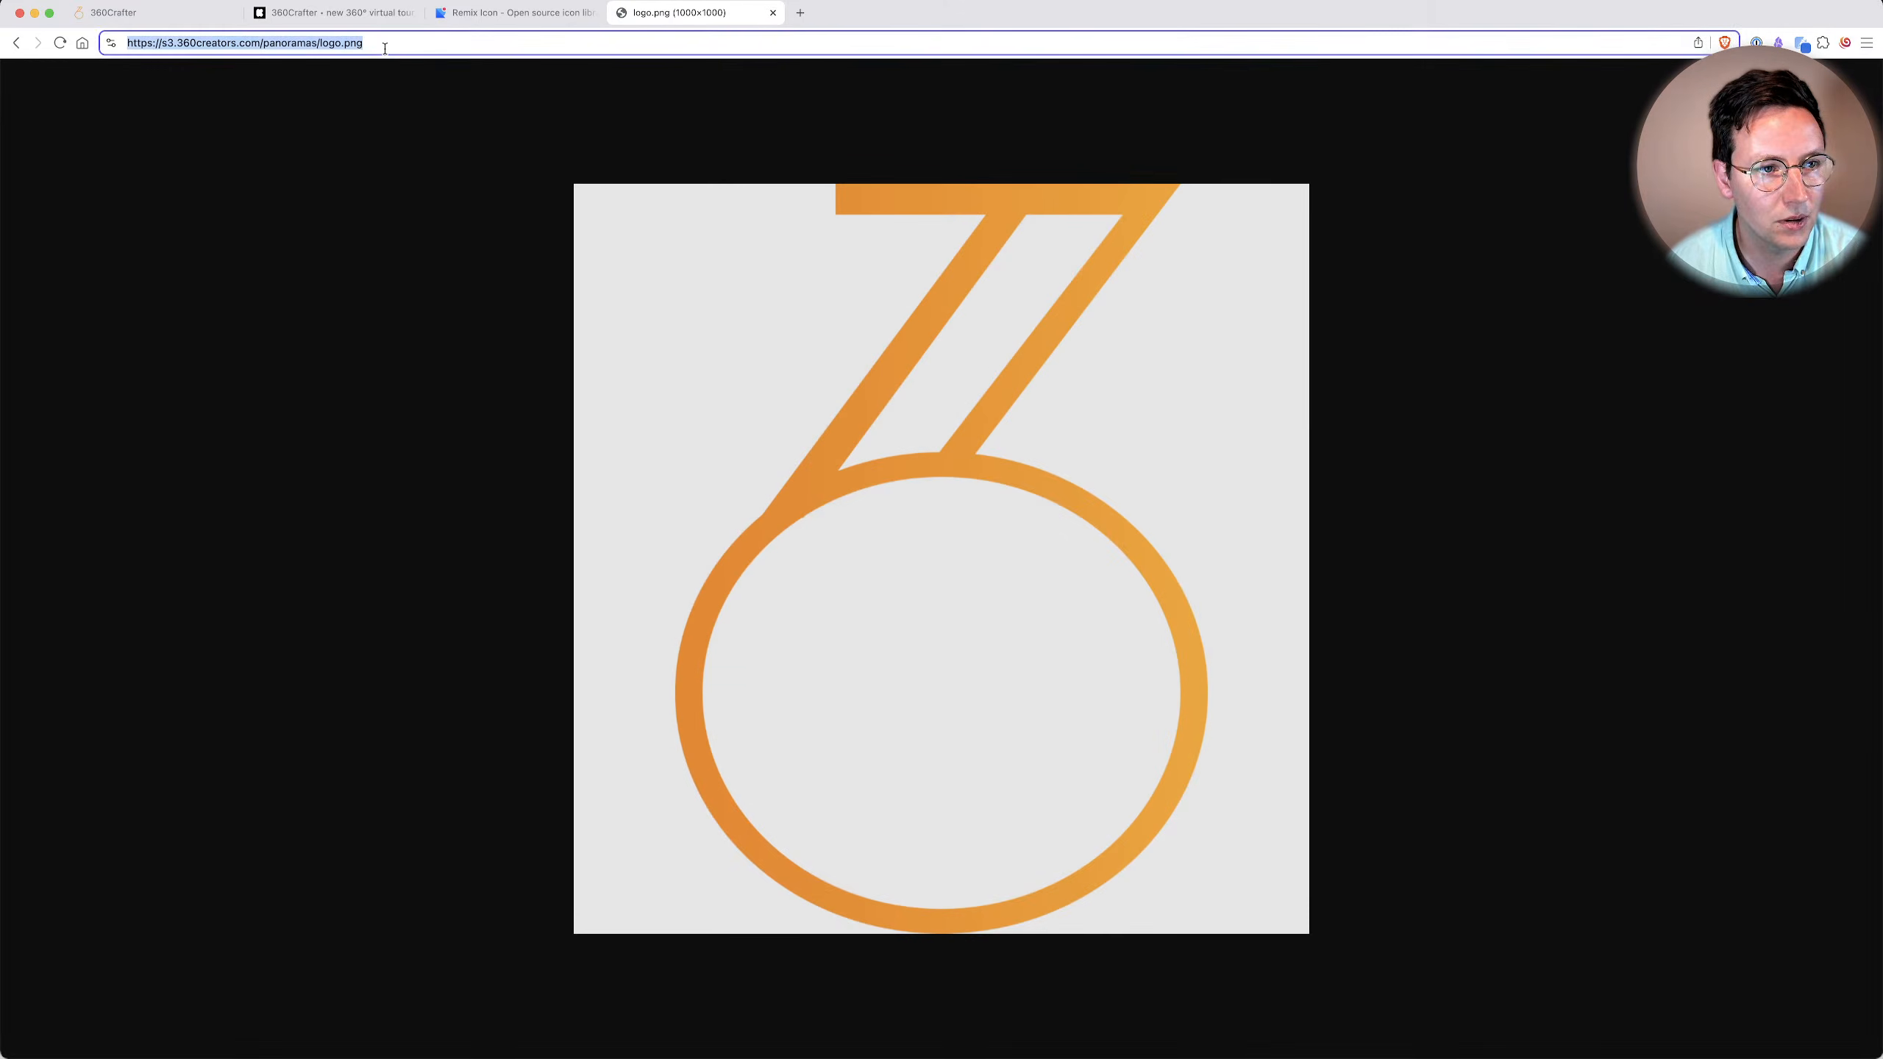
left_click(142, 17)
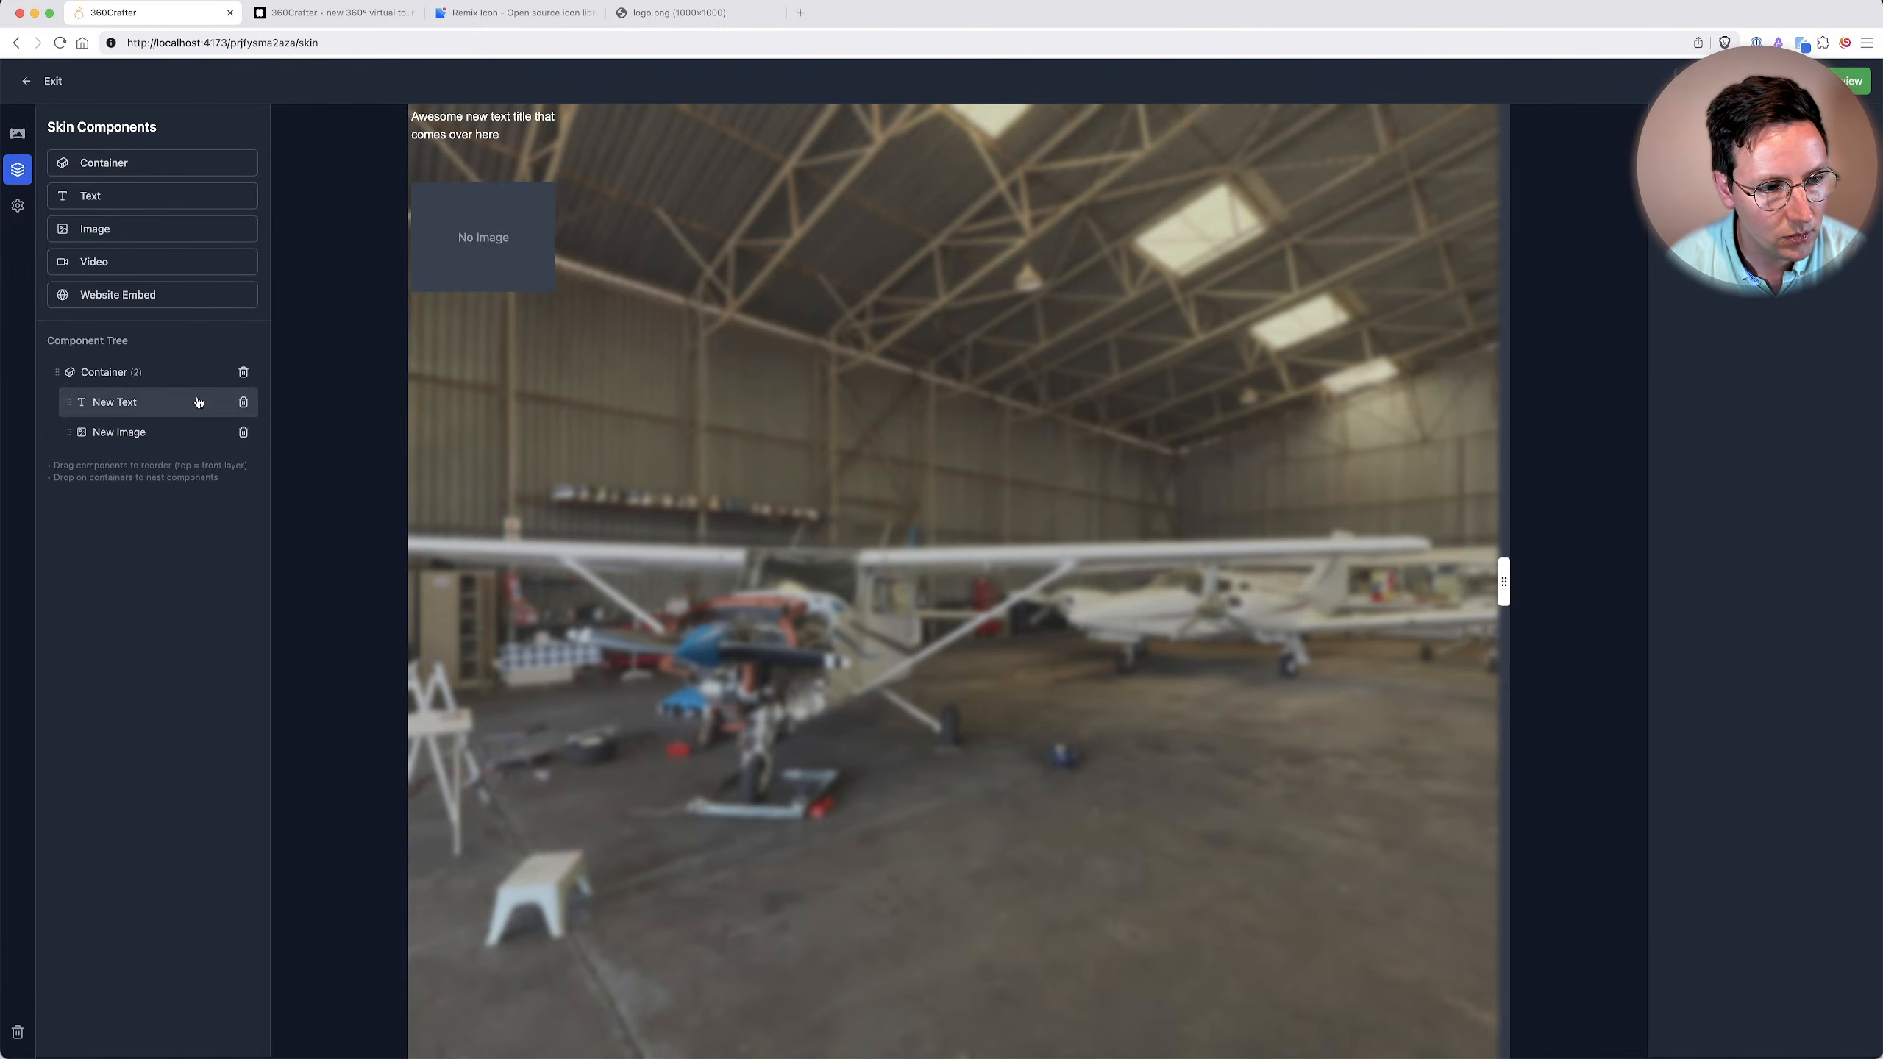
Set the nested image's URL to the copied logo.png address and its fitting to "Contain - Fit inside, may have gaps".
left_click(119, 433)
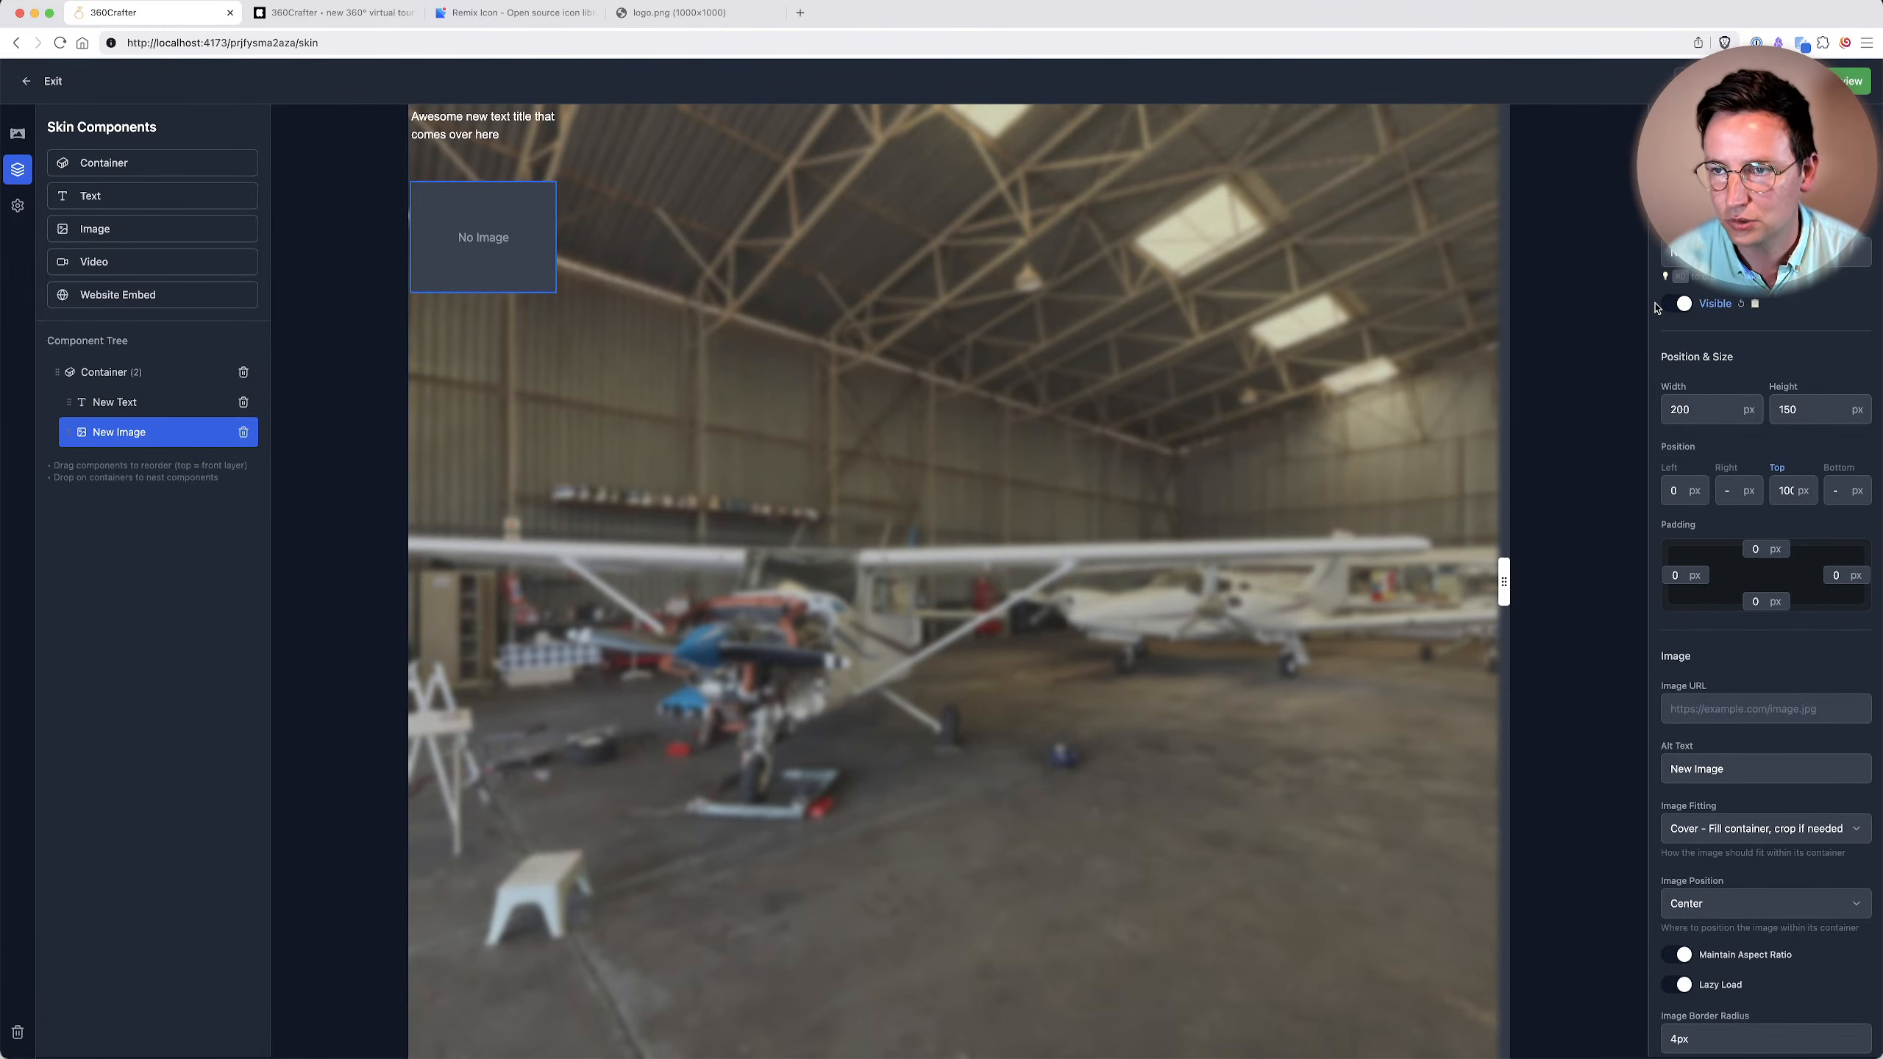
left_click(1749, 717)
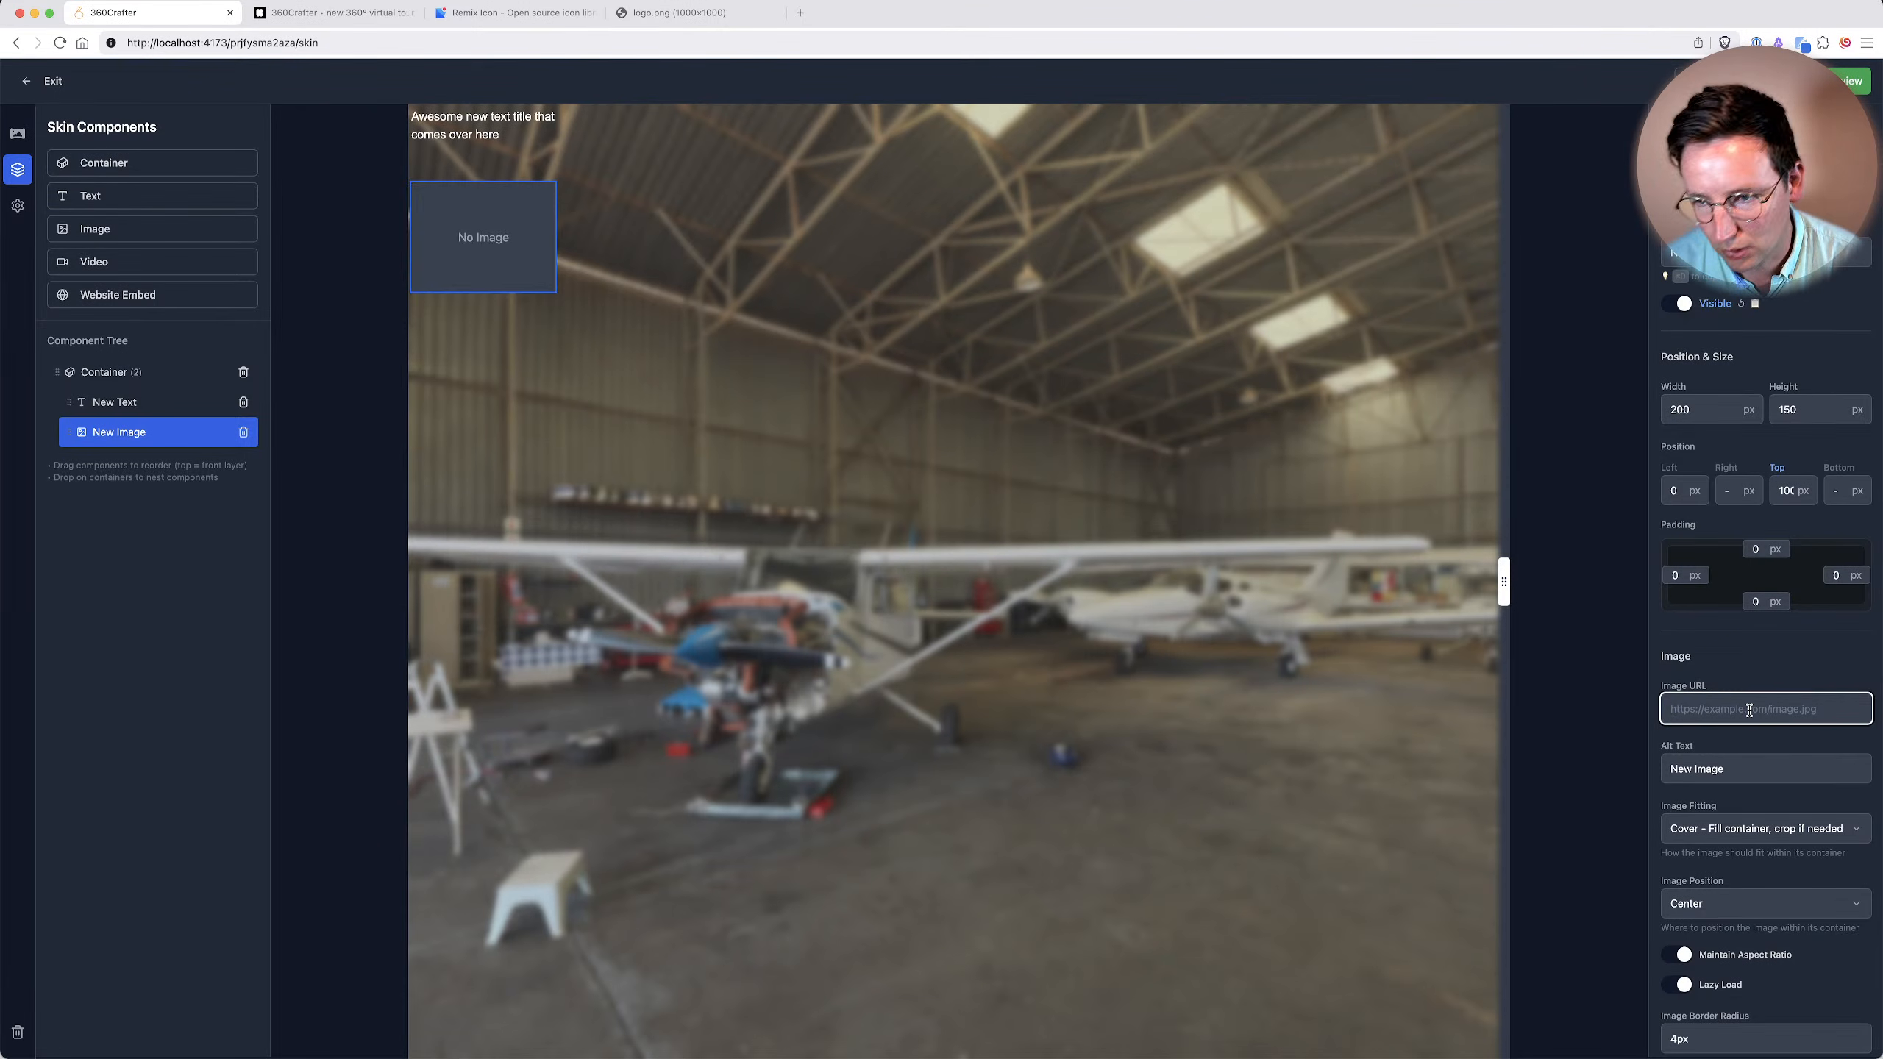
key("super+v")
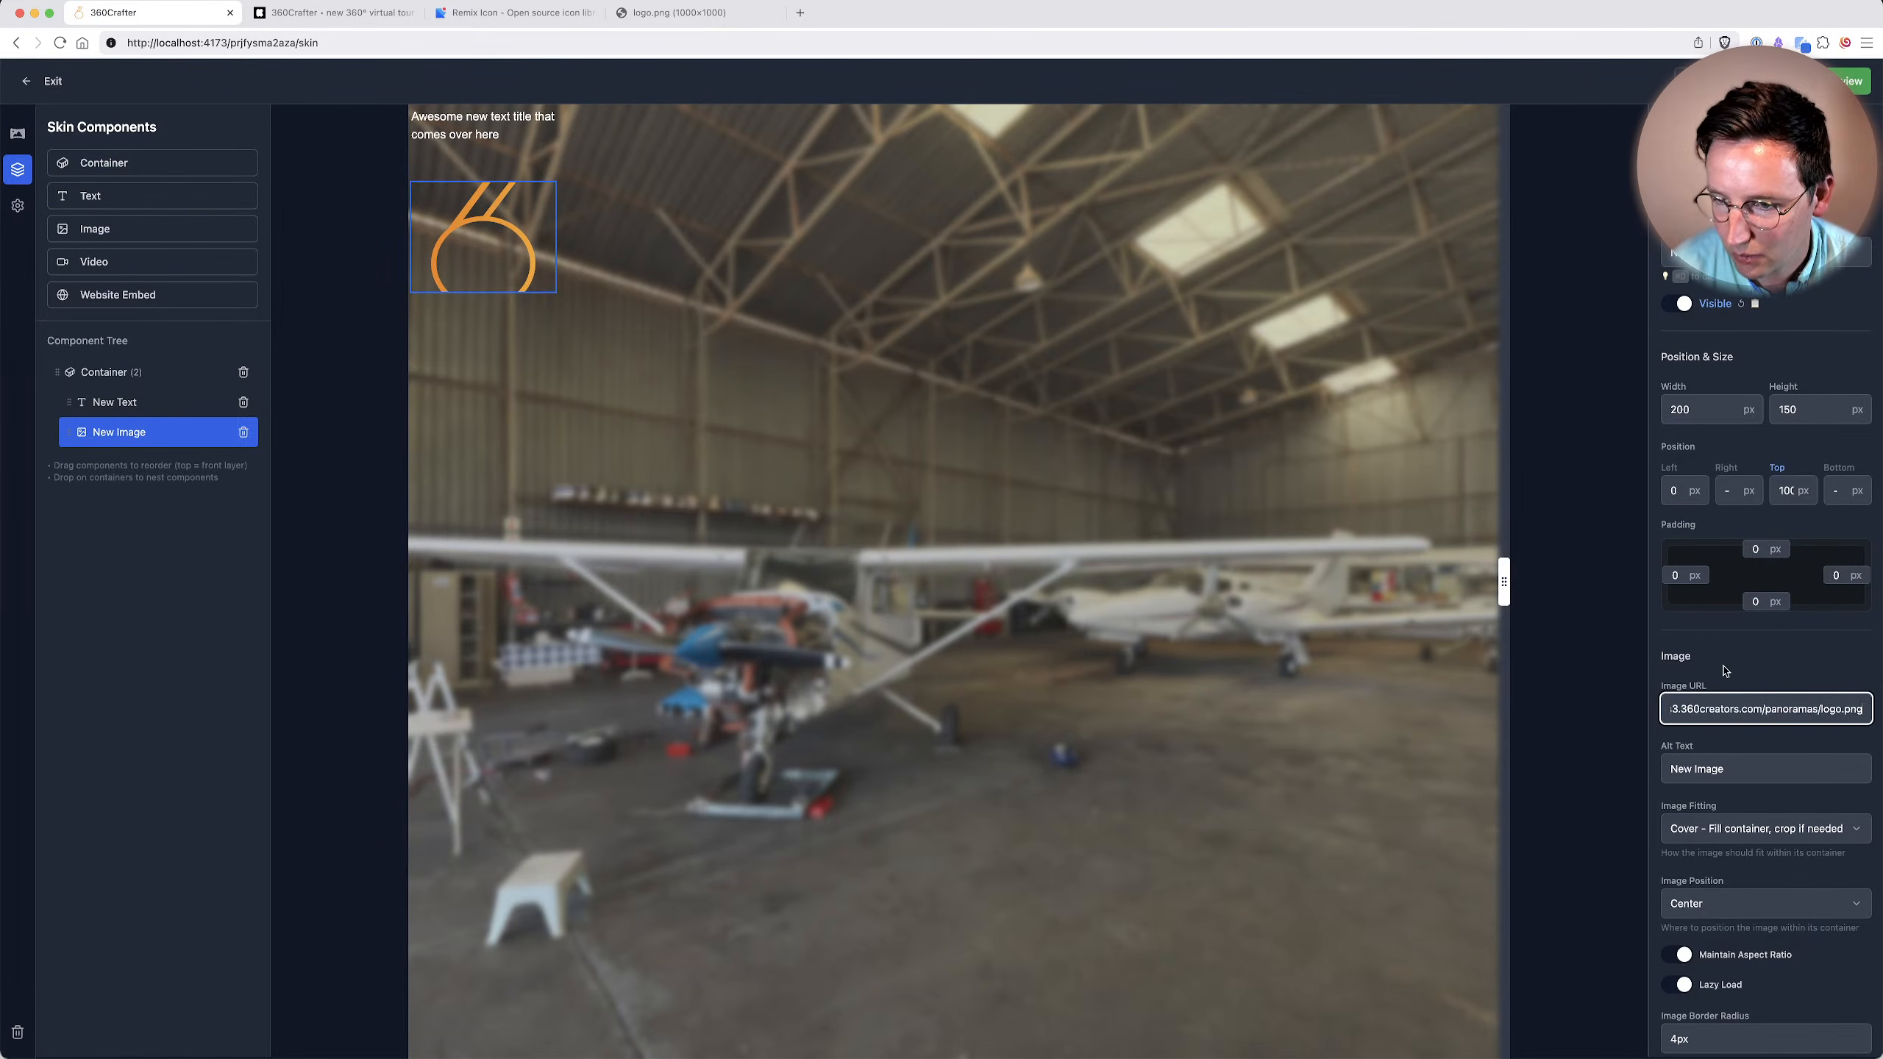
left_click(1739, 682)
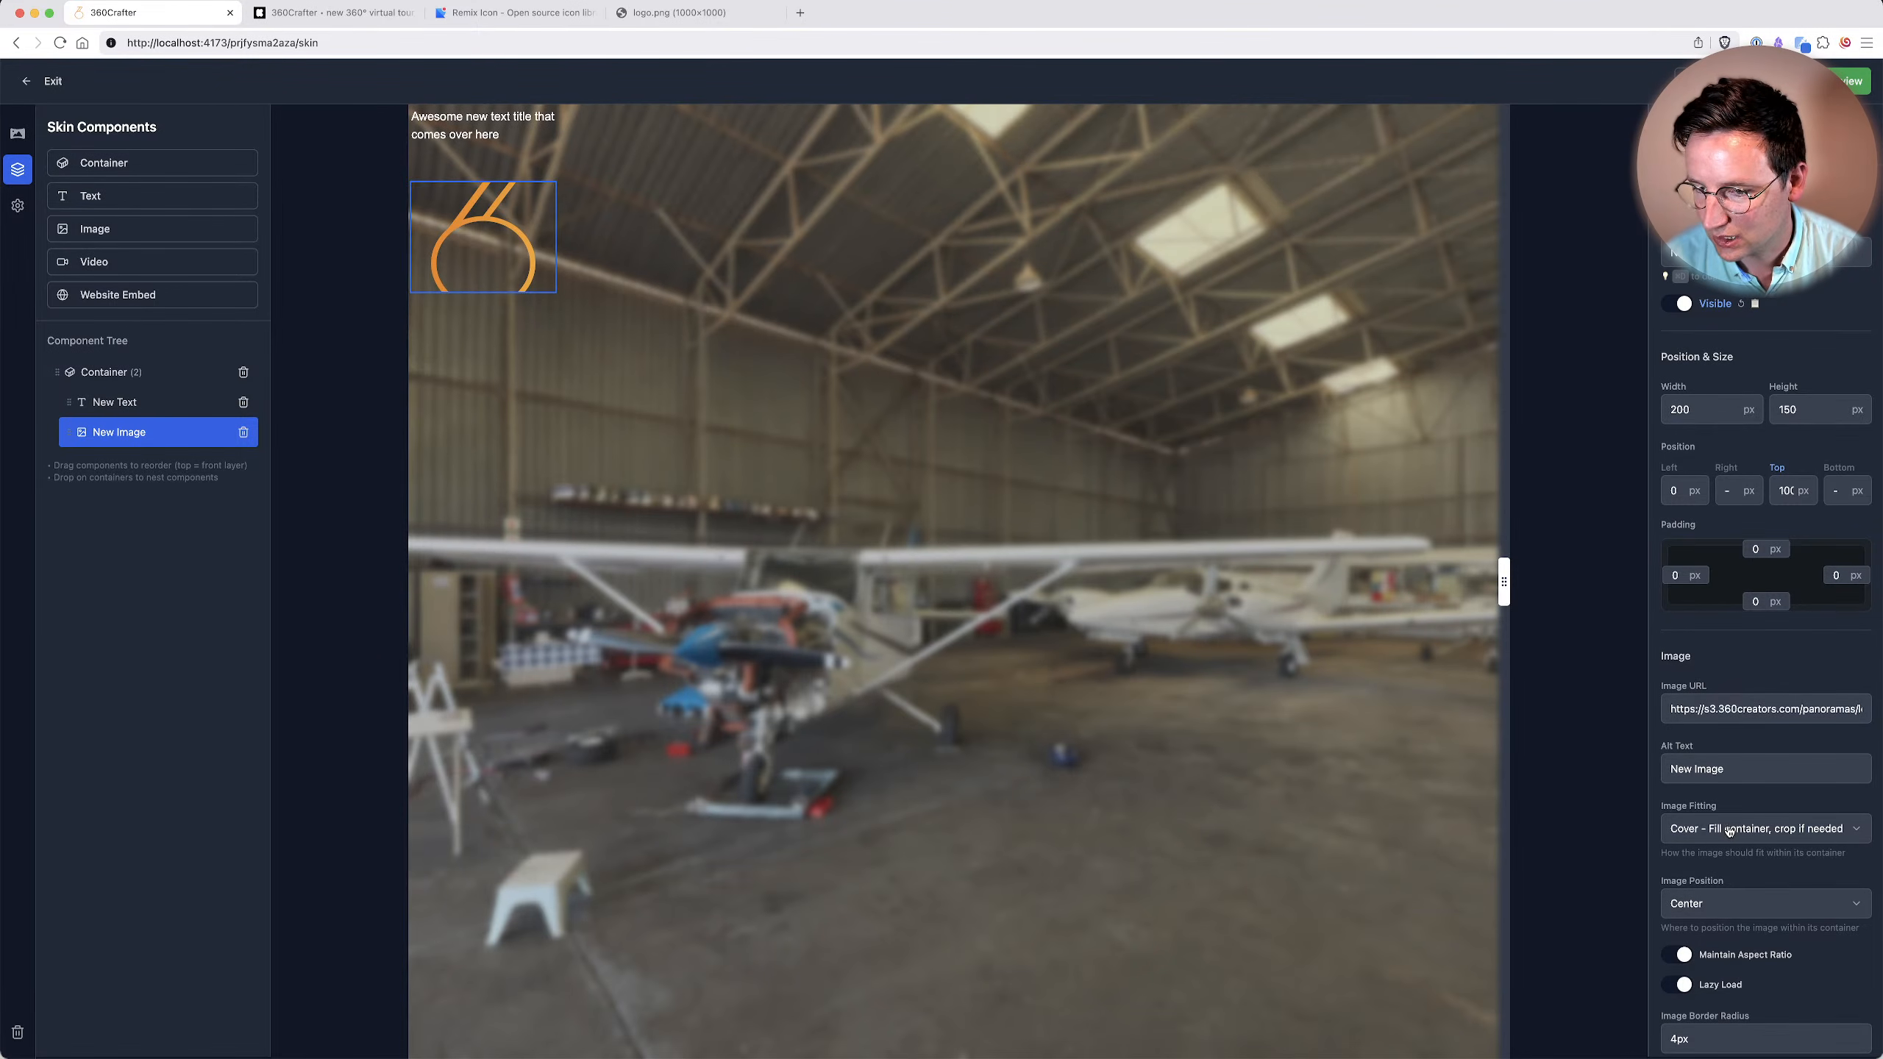
left_click(1705, 829)
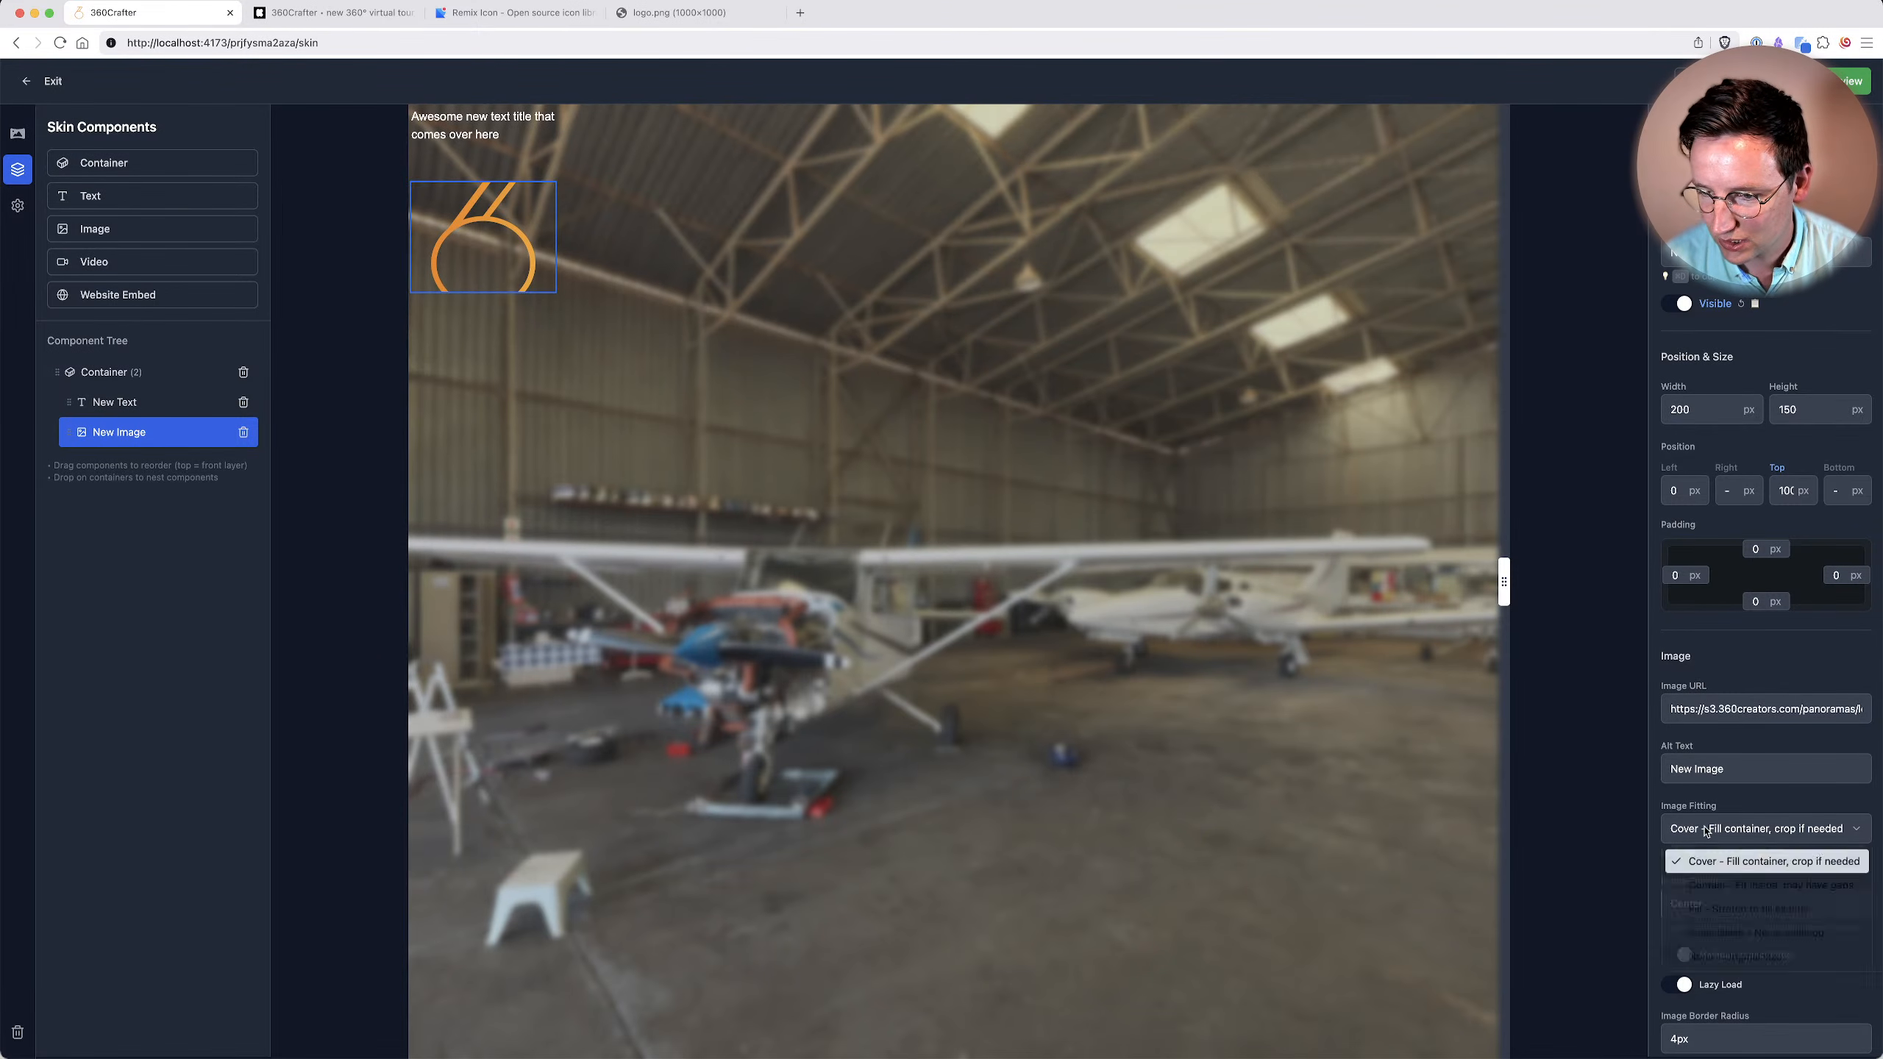
left_click(1725, 892)
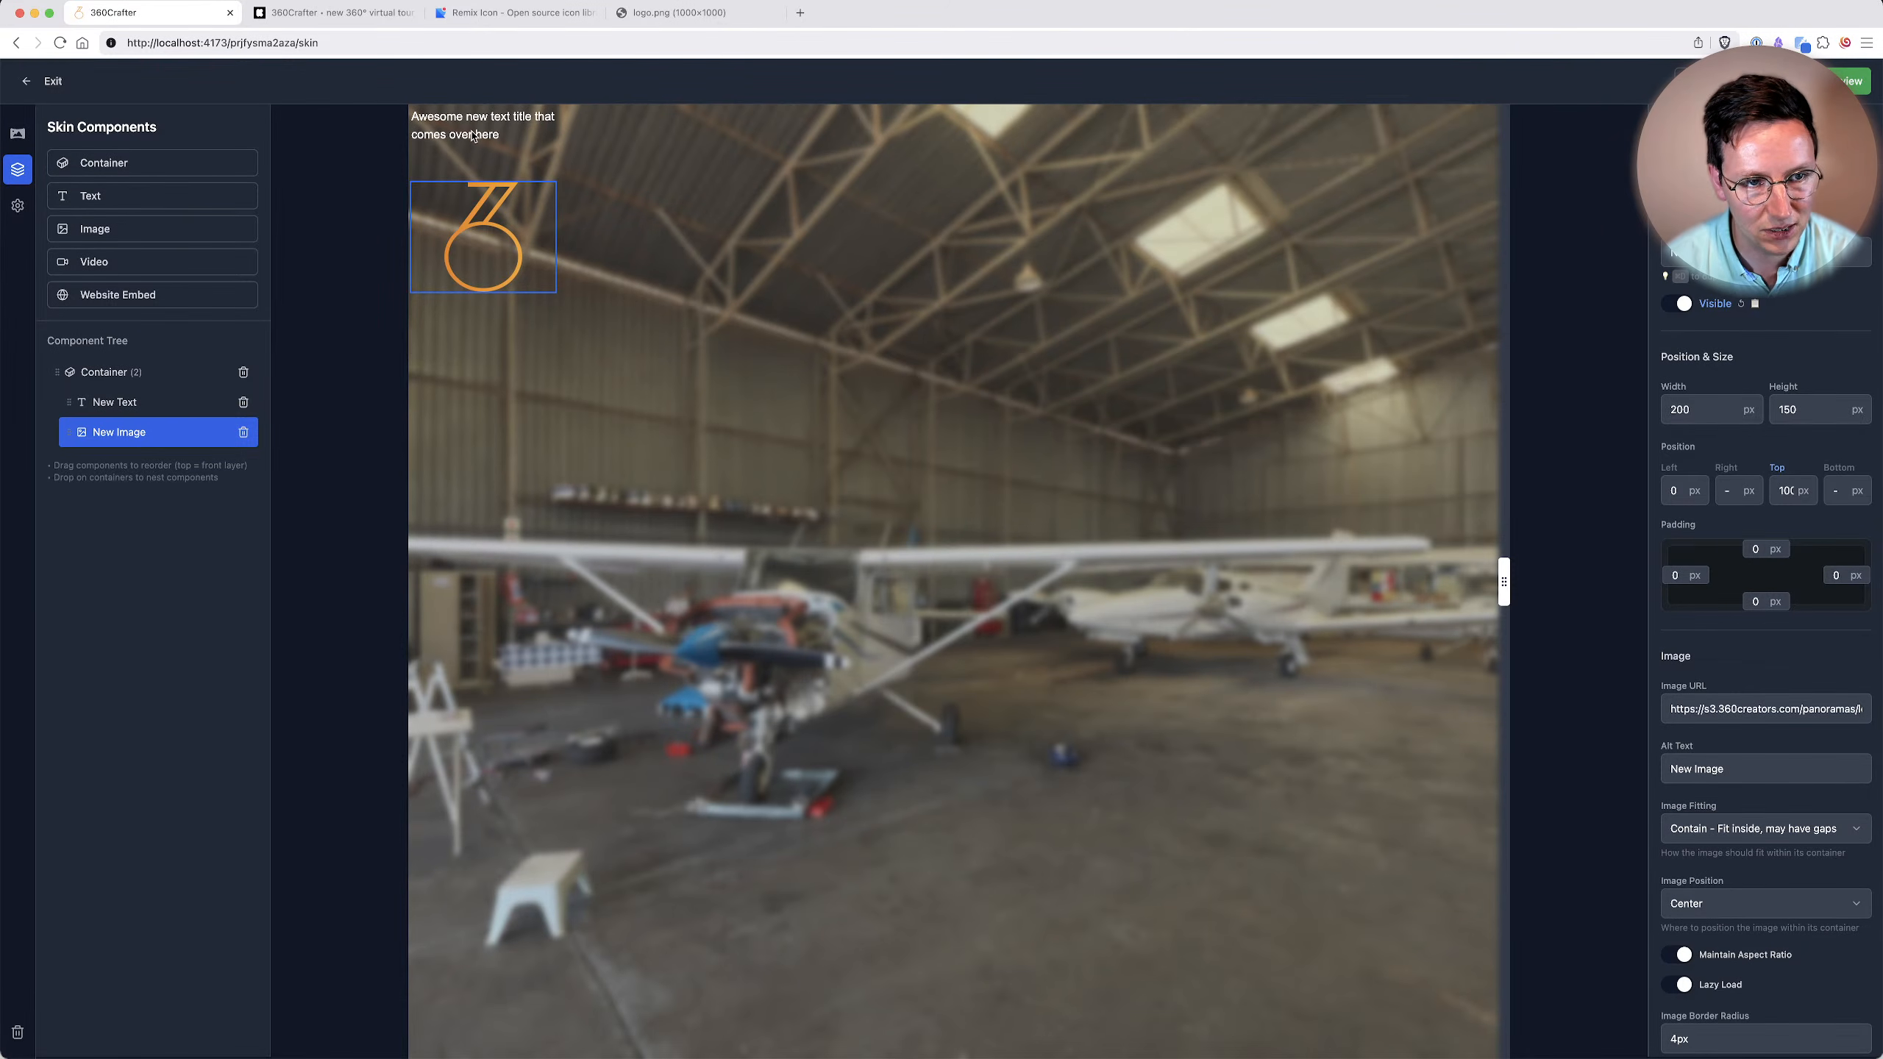
Give the container a grey background, starting from the #c6c7cf preset and adjusting it to the custom color #d1d1d1.
left_click(88, 363)
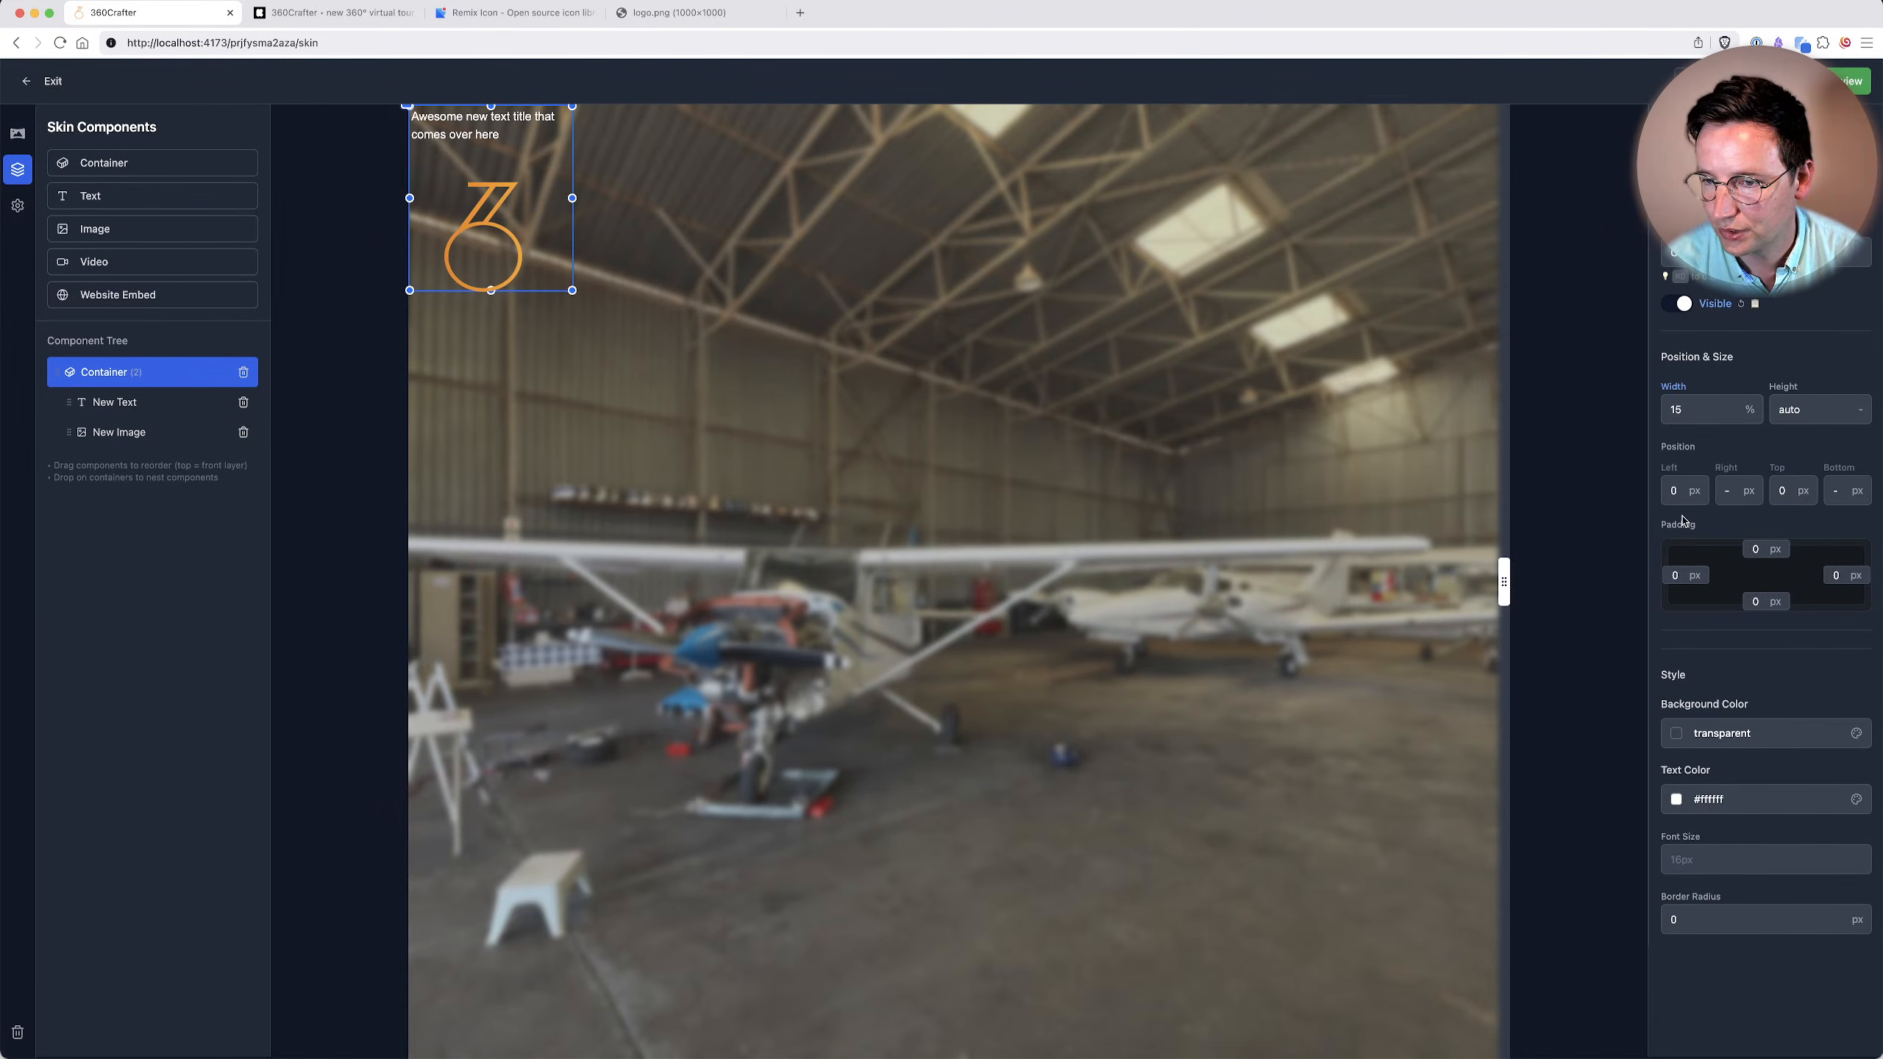
left_click(1794, 736)
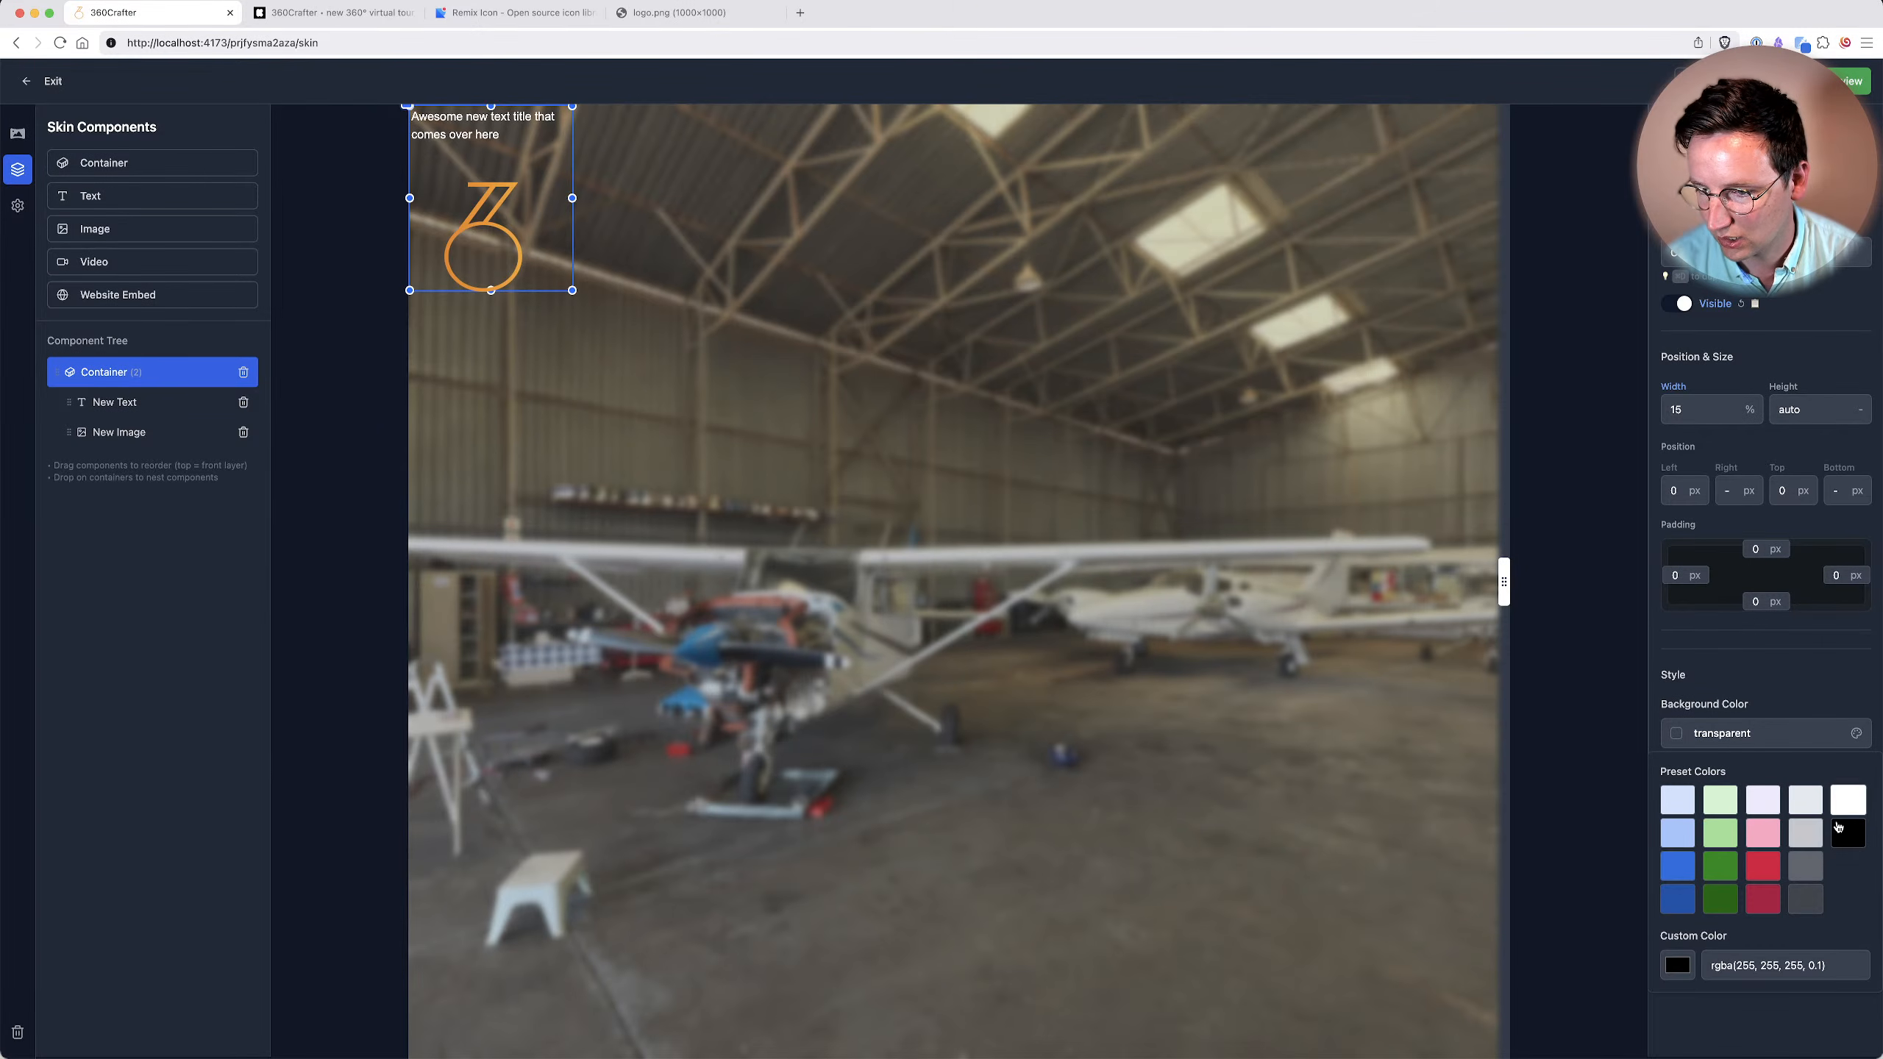
left_click(1807, 843)
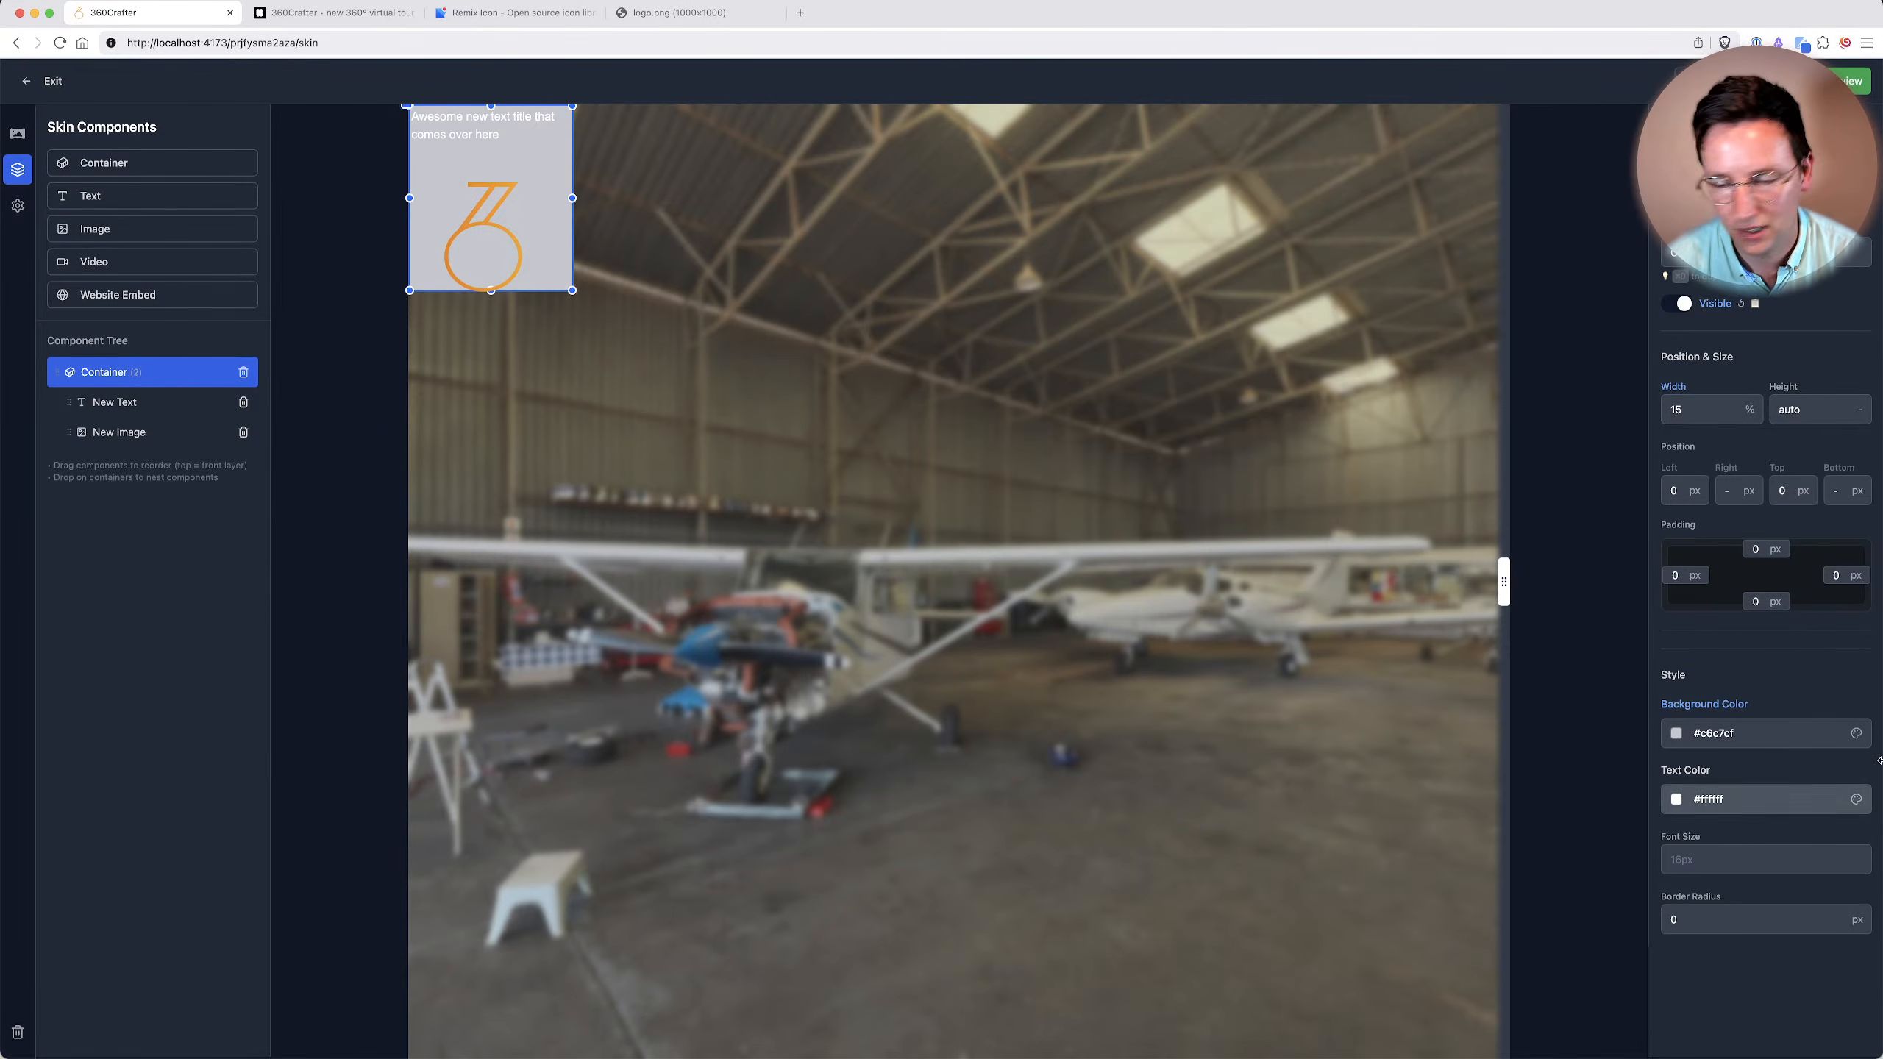
left_click(1787, 732)
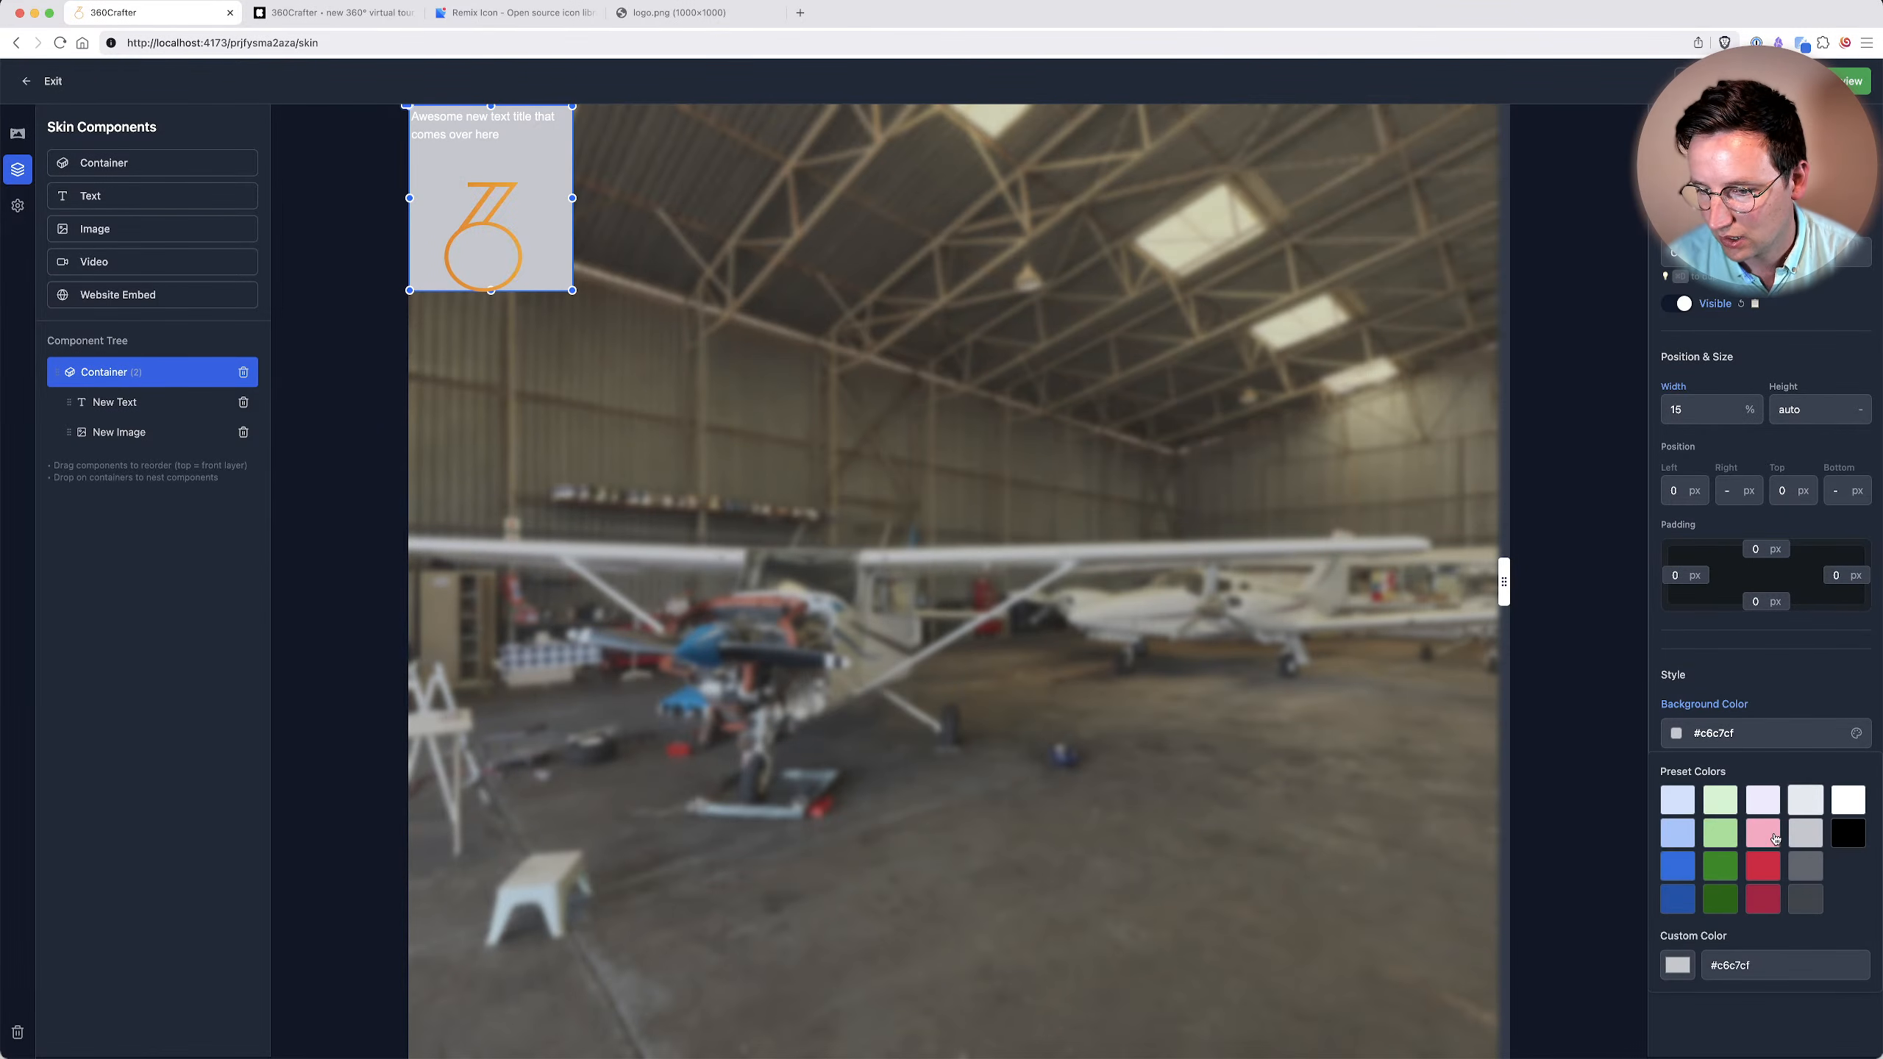
left_click(1680, 974)
left_click_drag(1755, 832, 1630, 782)
left_click(1832, 676)
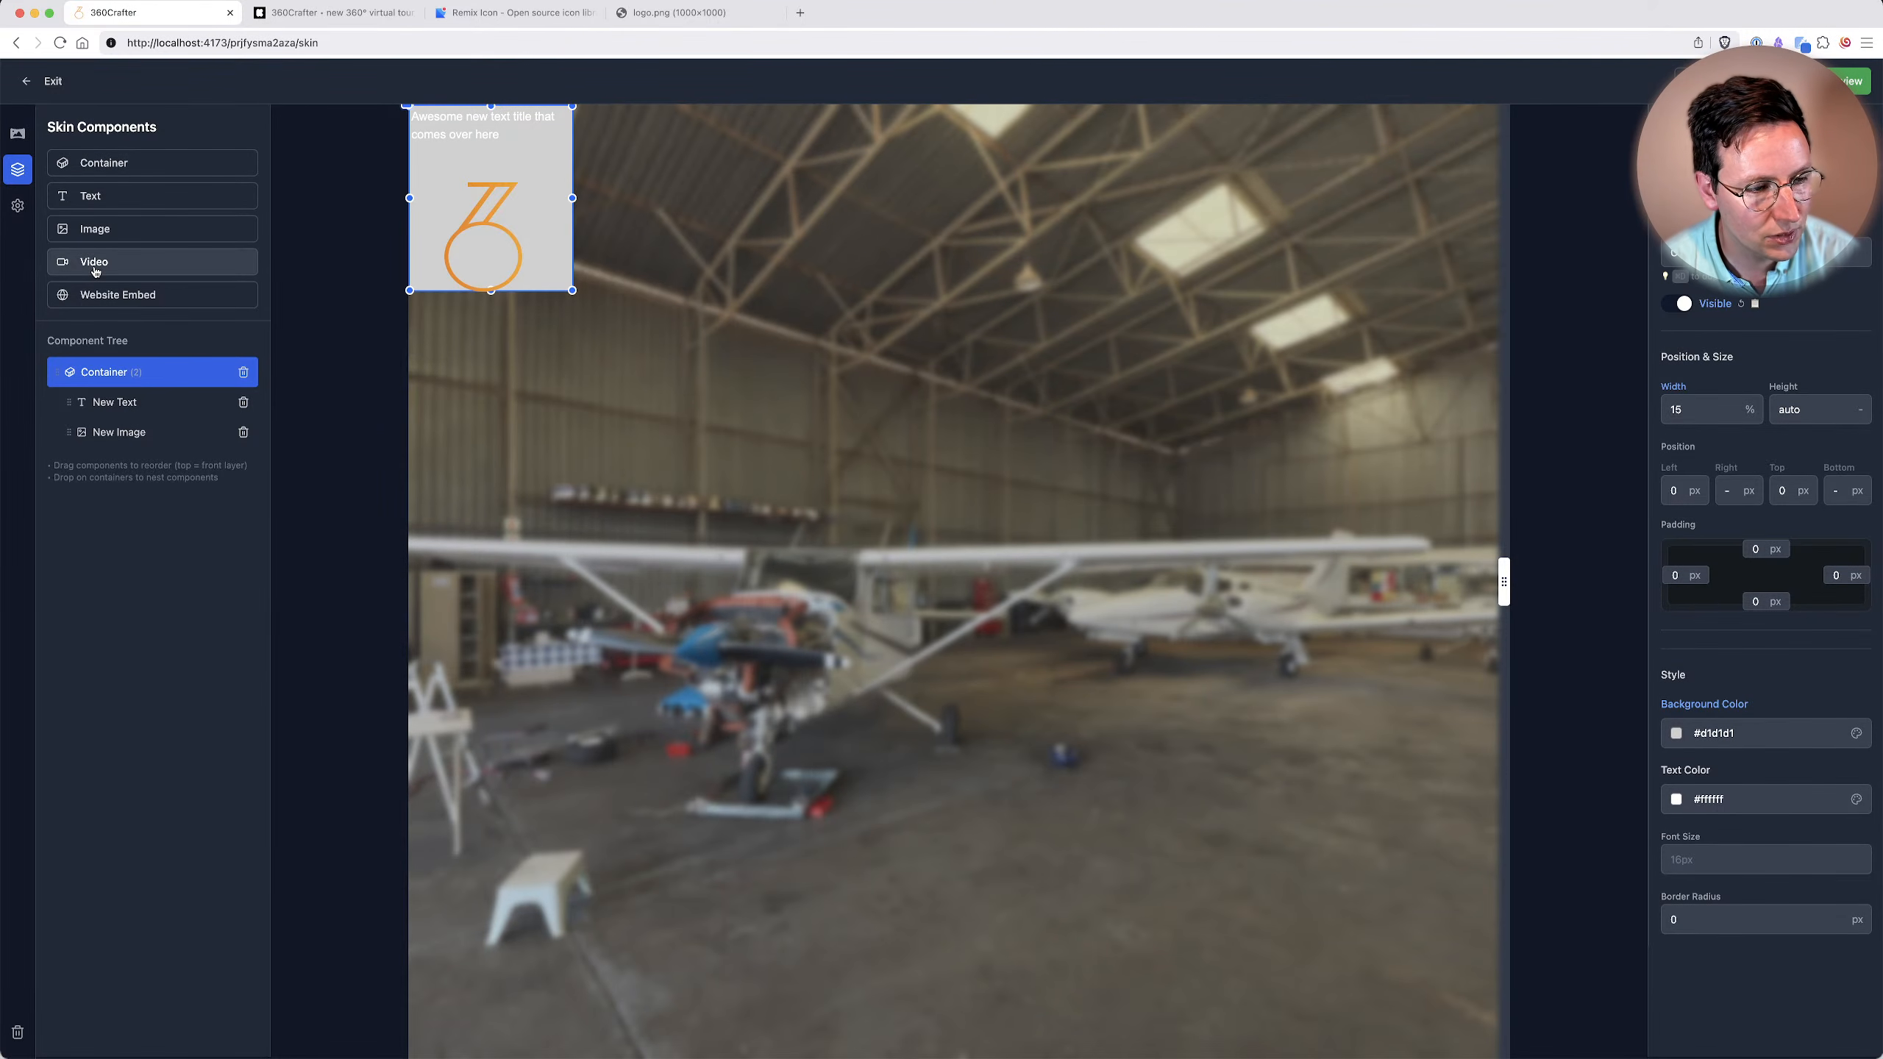
Try out a Video component and a Website Embed component in the skin, deleting each one after viewing its settings.
left_click(95, 271)
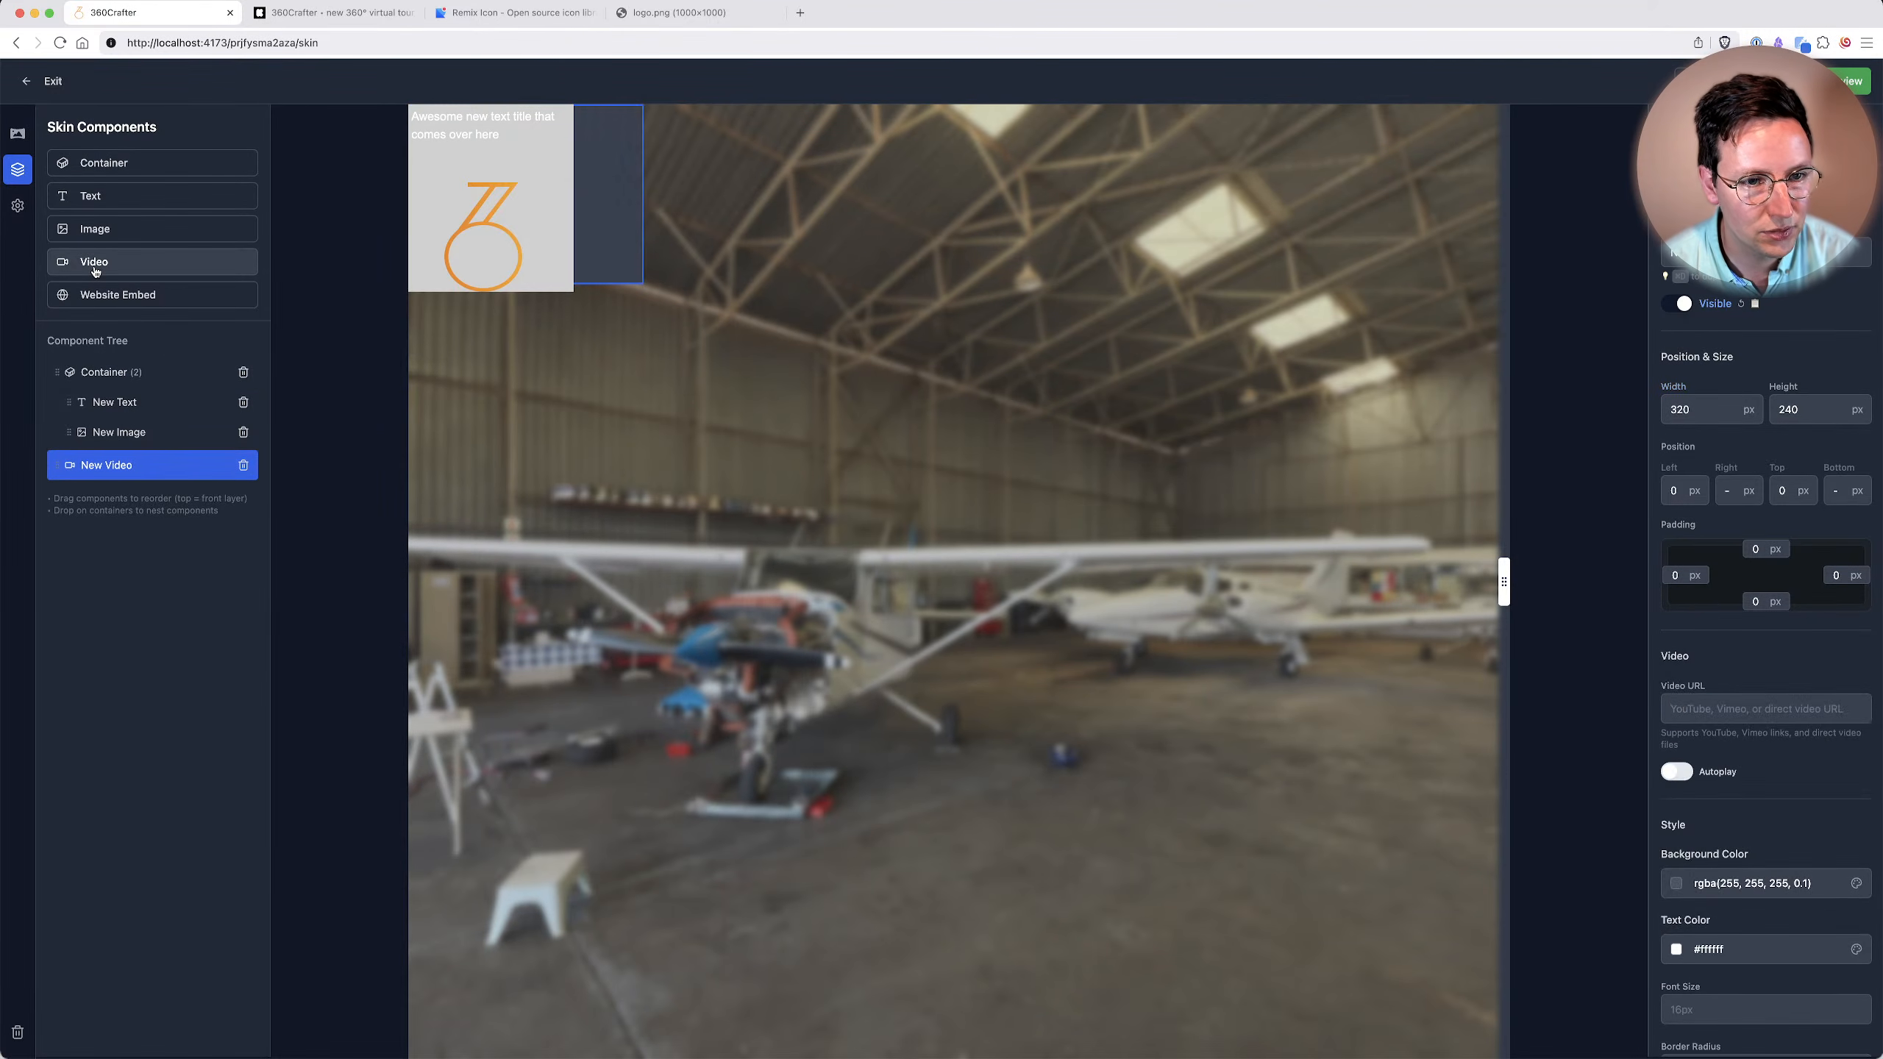
left_click(244, 468)
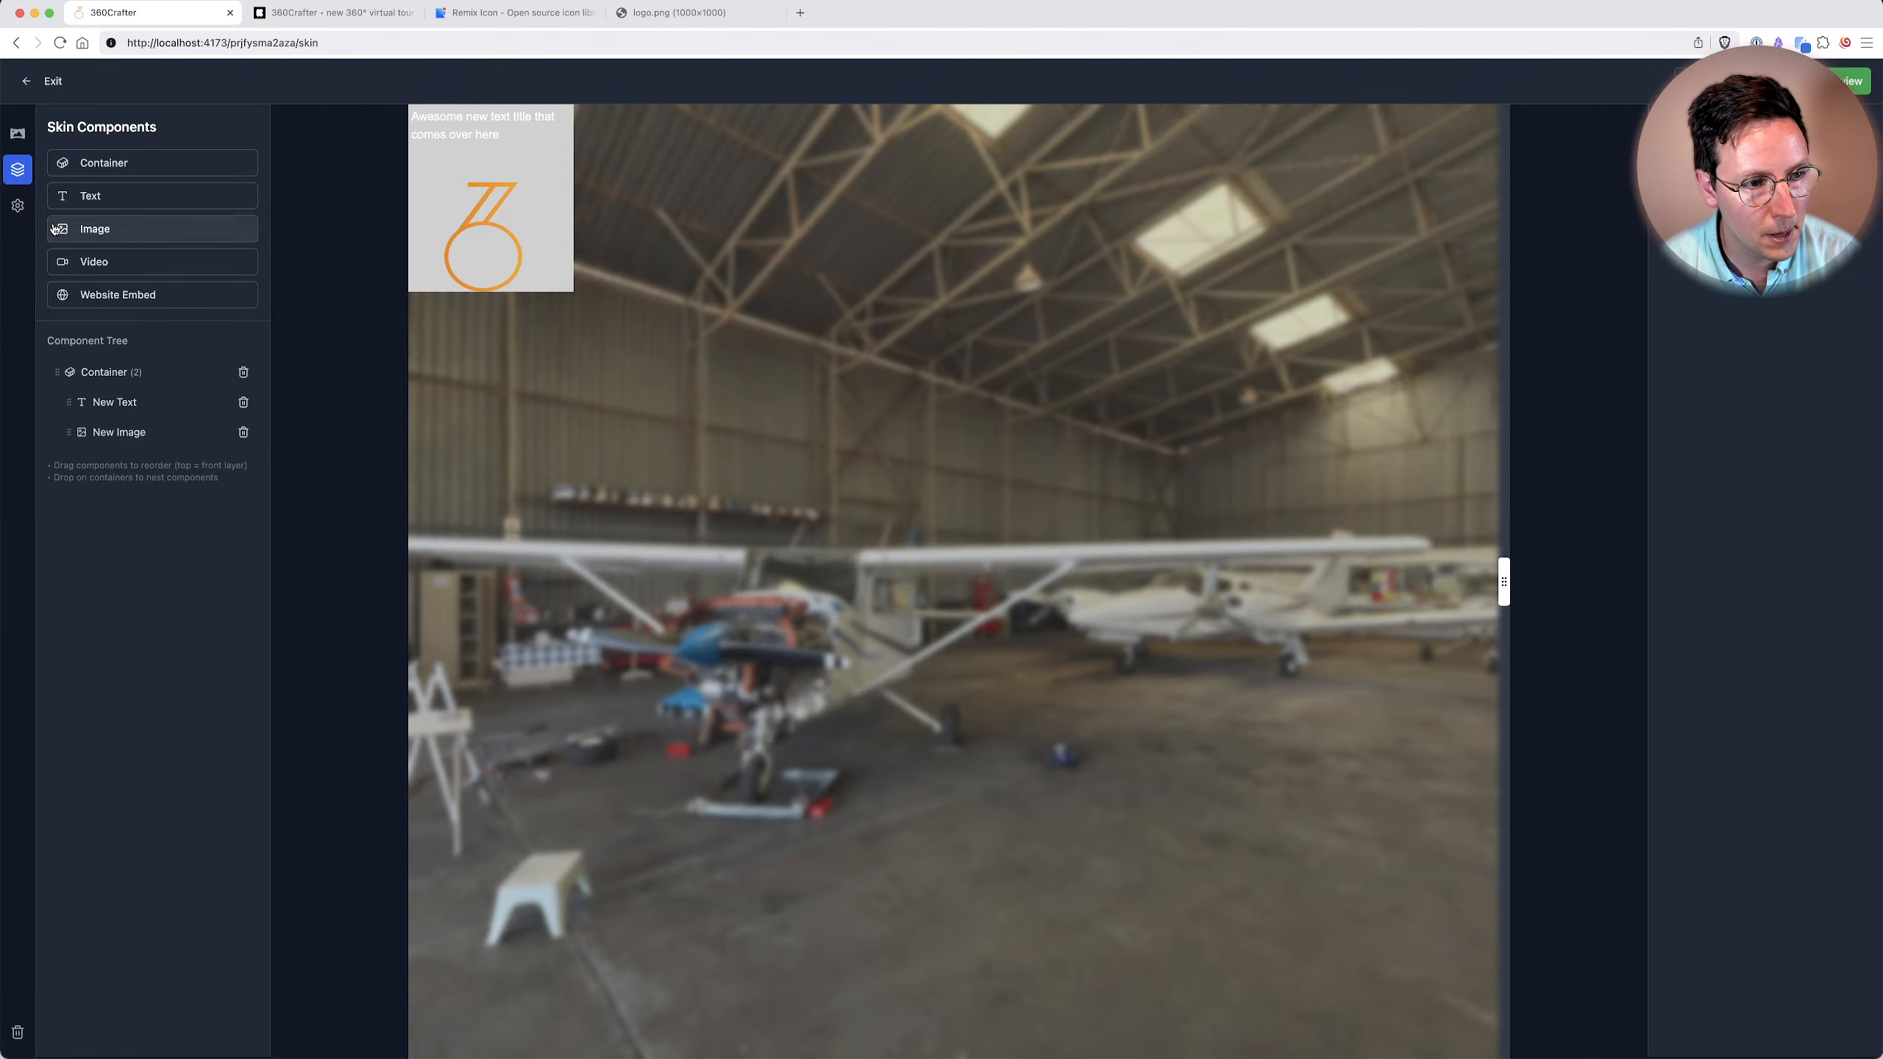
left_click(126, 304)
left_click(1739, 723)
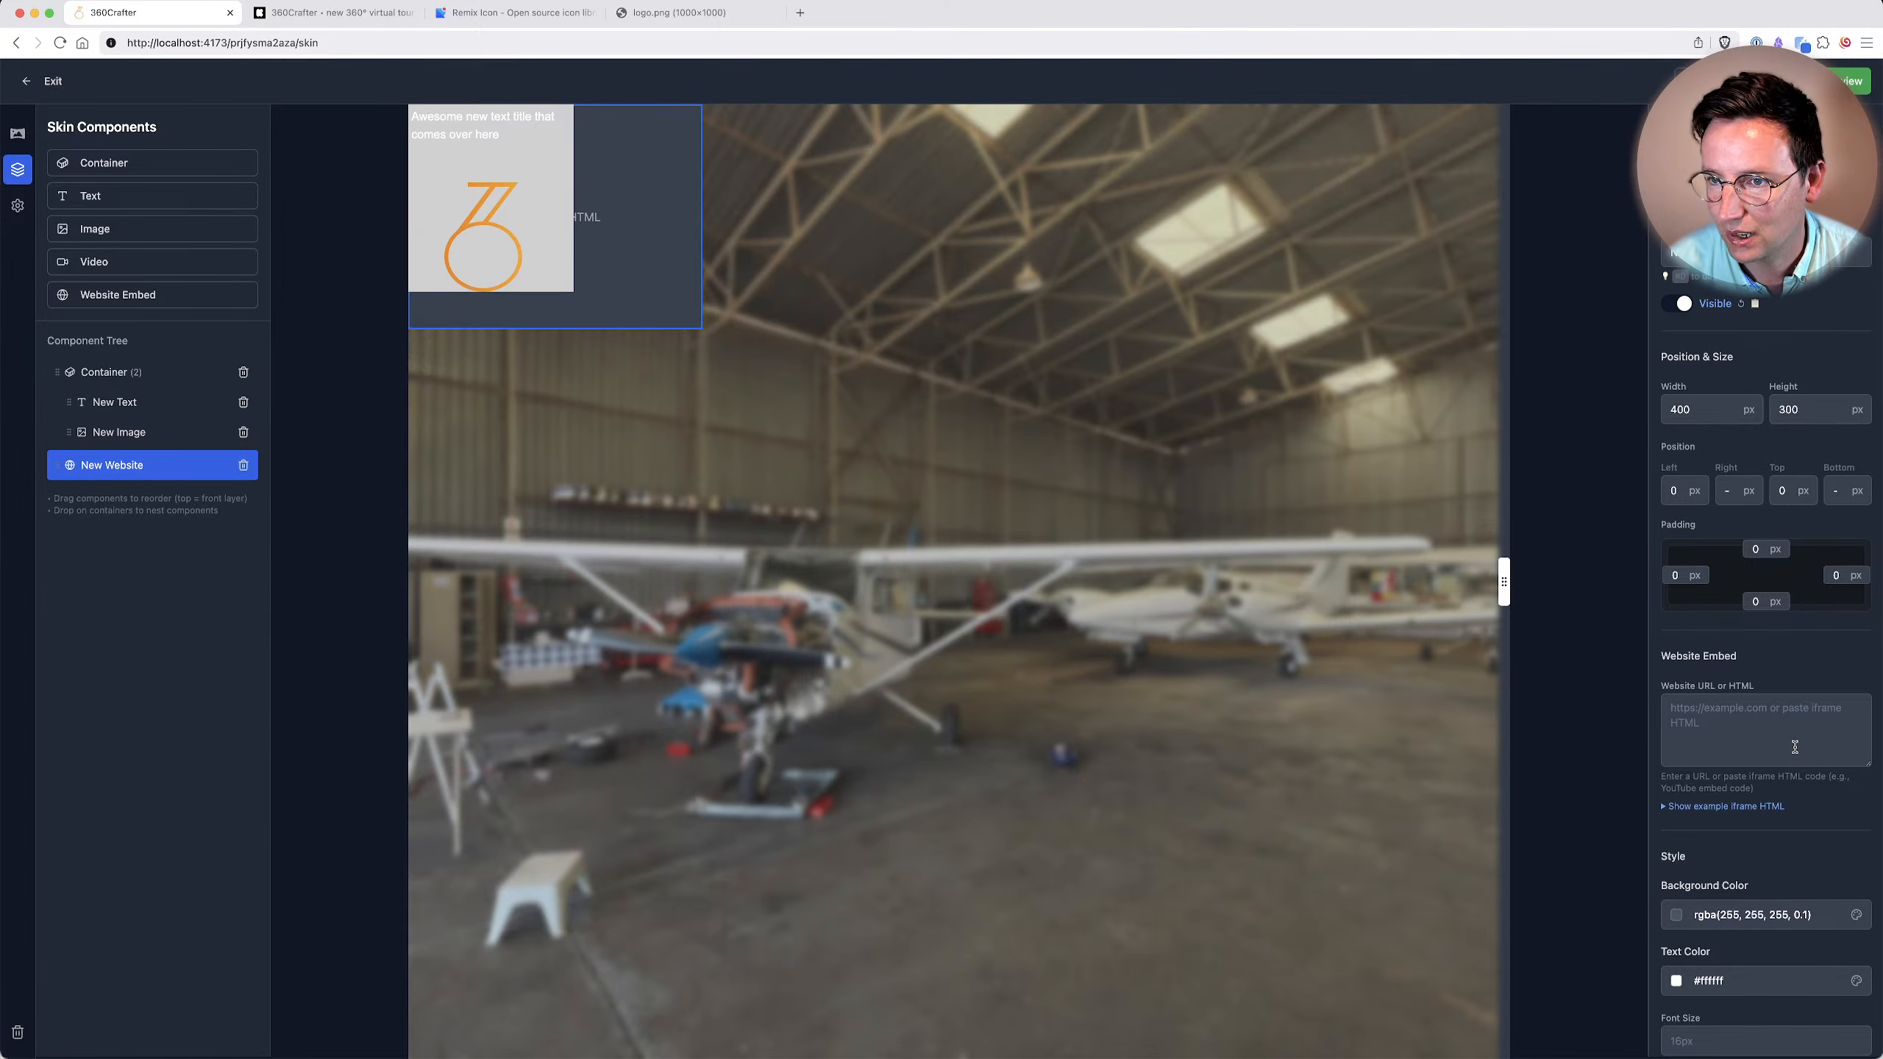
scroll(1179, 421, "up", 1)
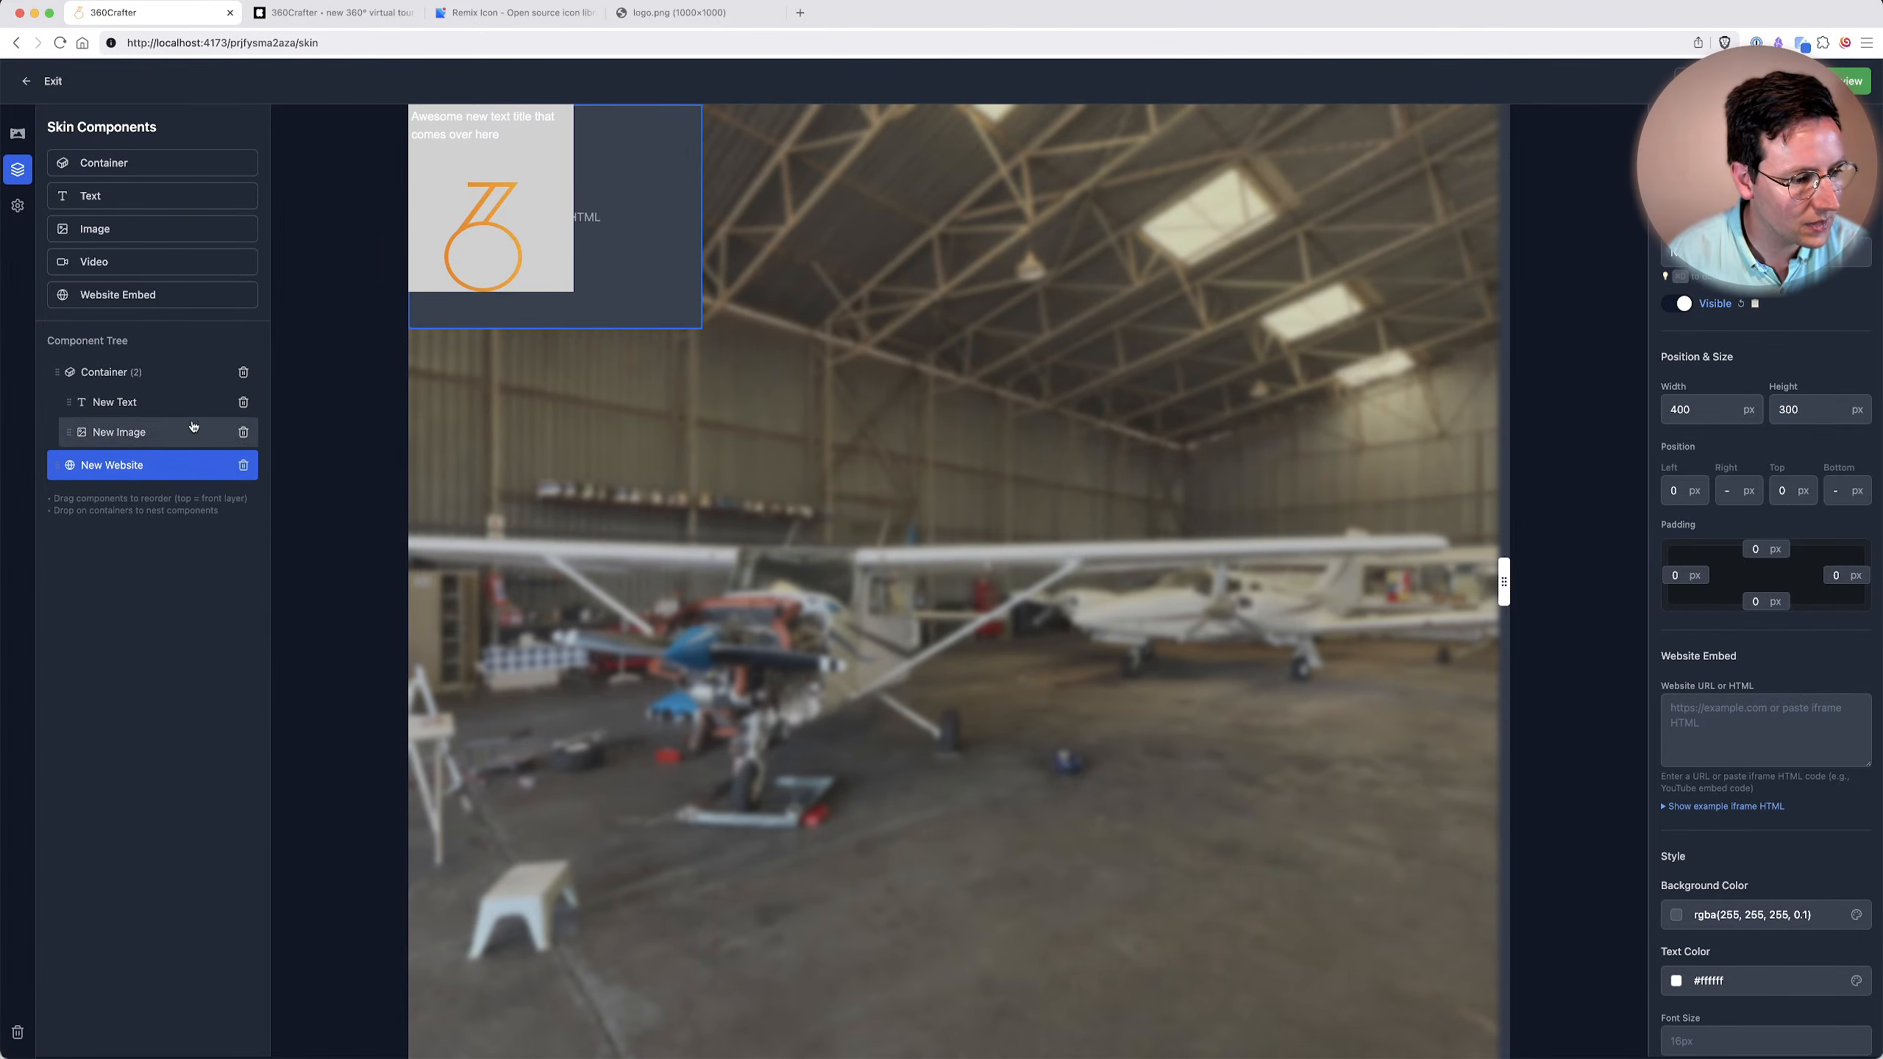
left_click(243, 465)
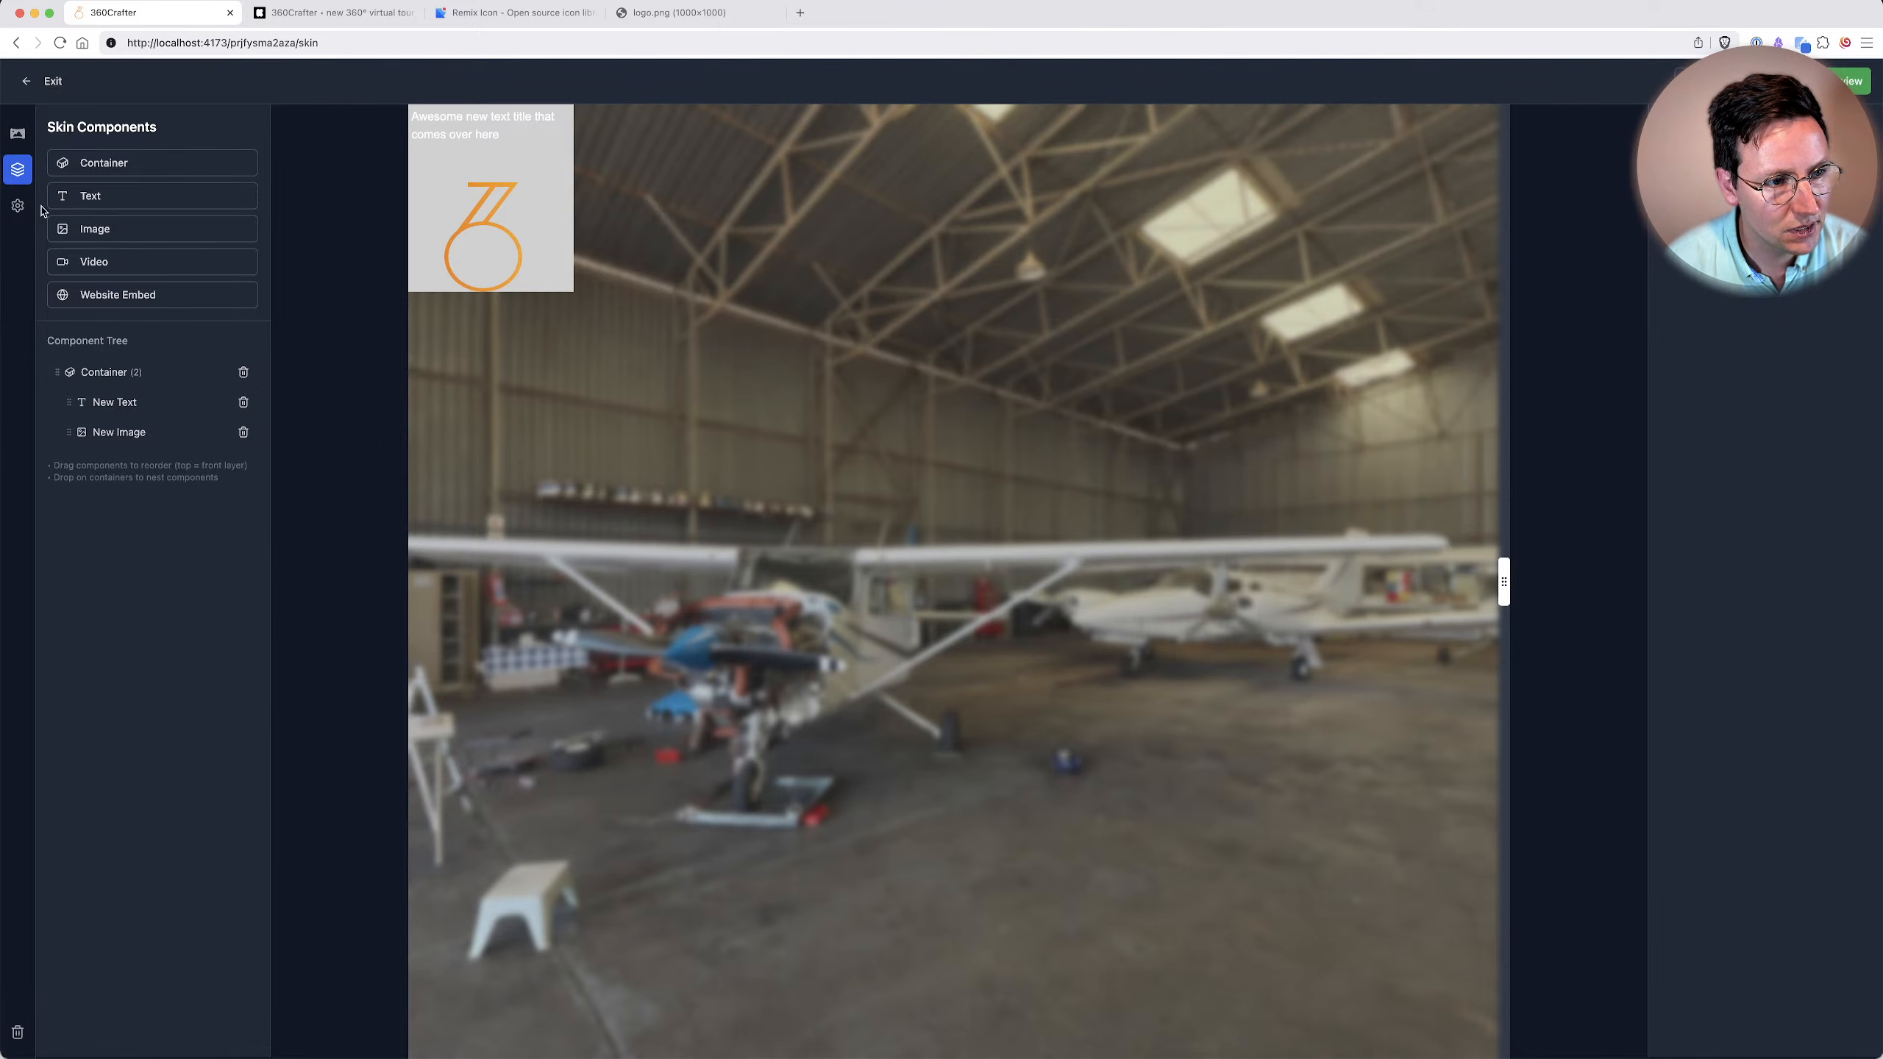
Review the project settings, covering general information, social and branding, security and overview statistics.
left_click(18, 206)
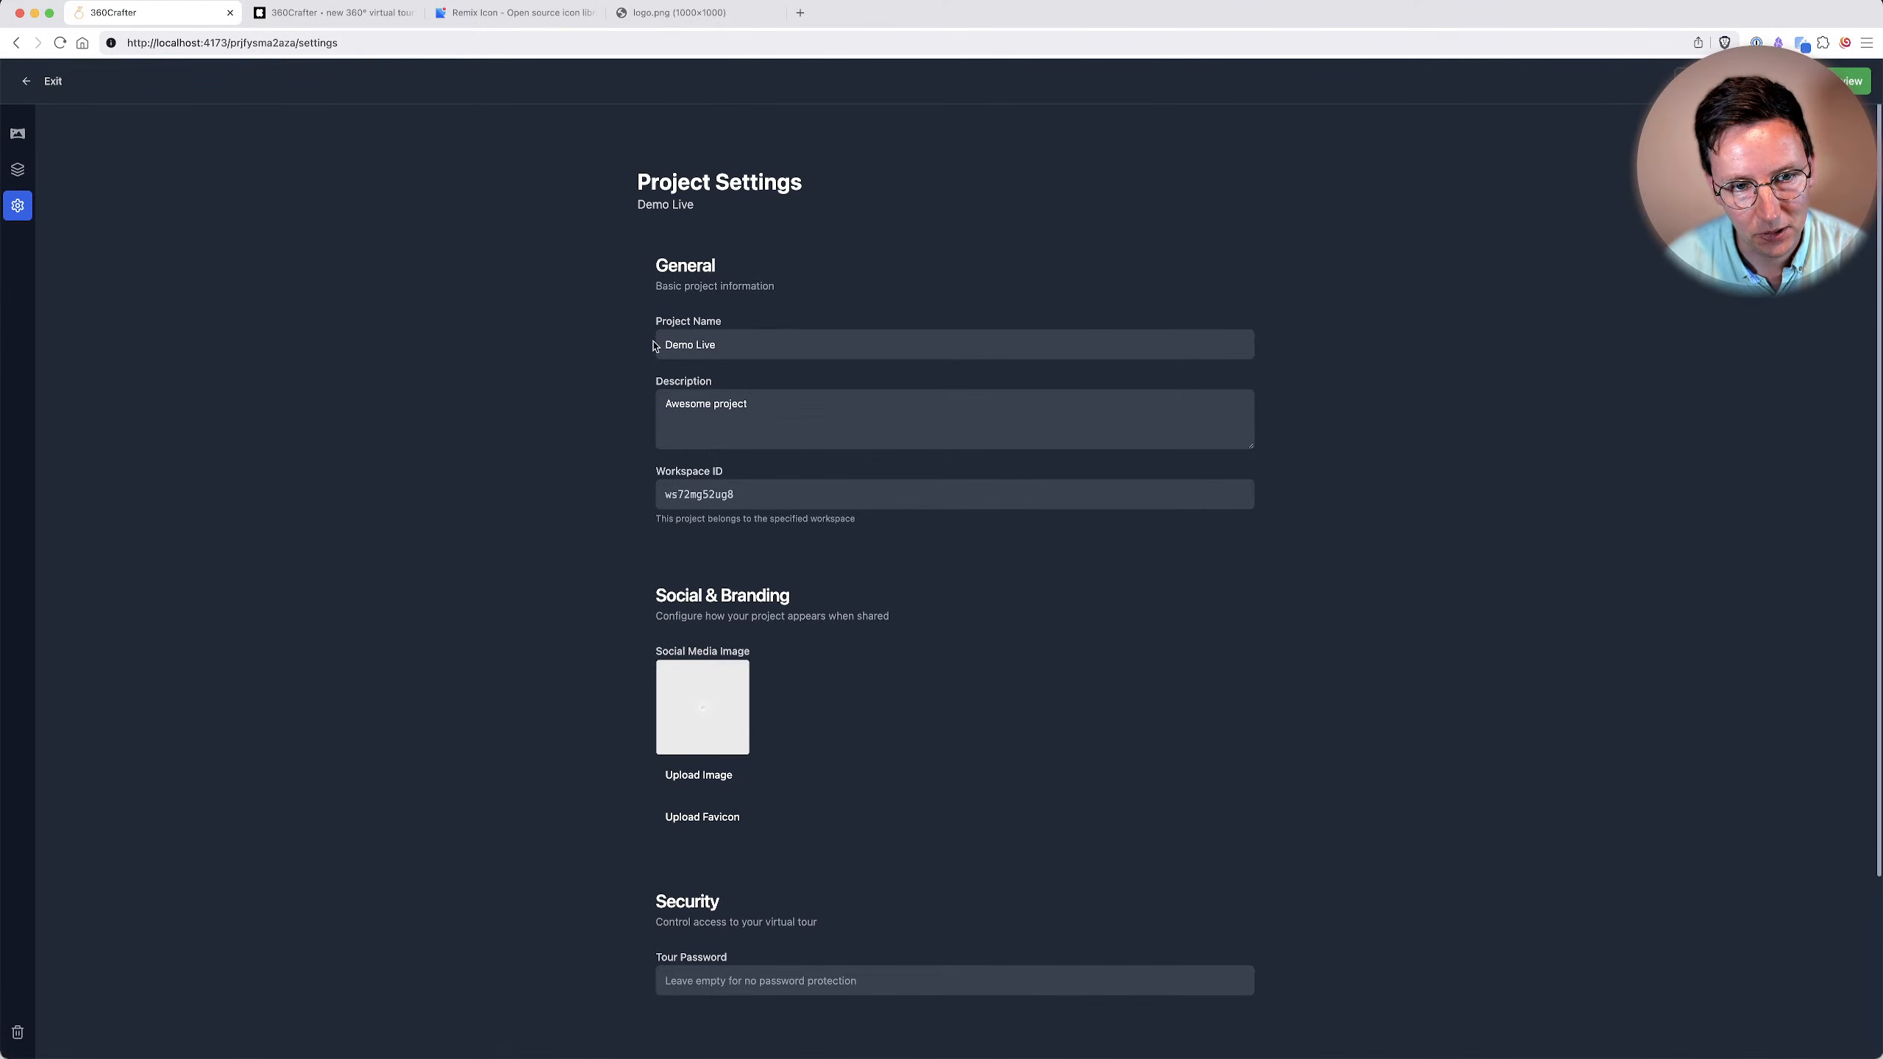
scroll(686, 385, "down", 3)
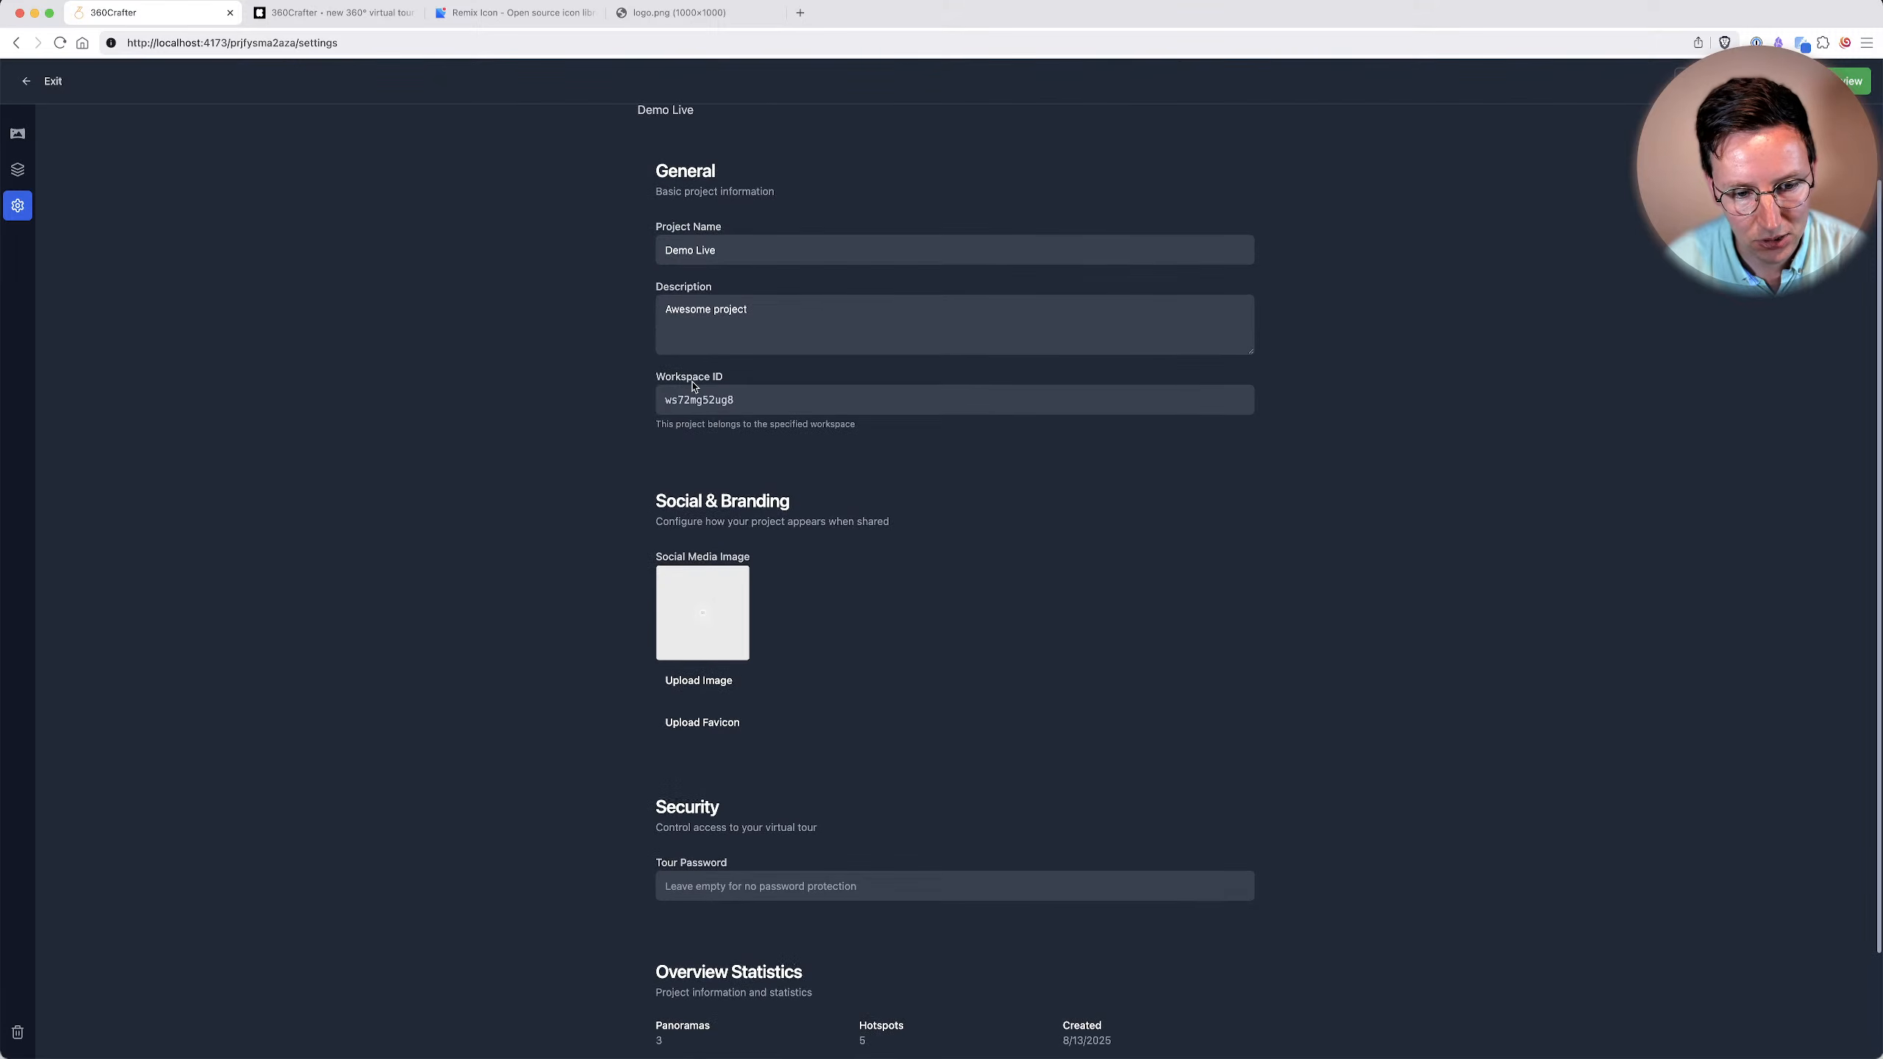
scroll(680, 397, "down", 2)
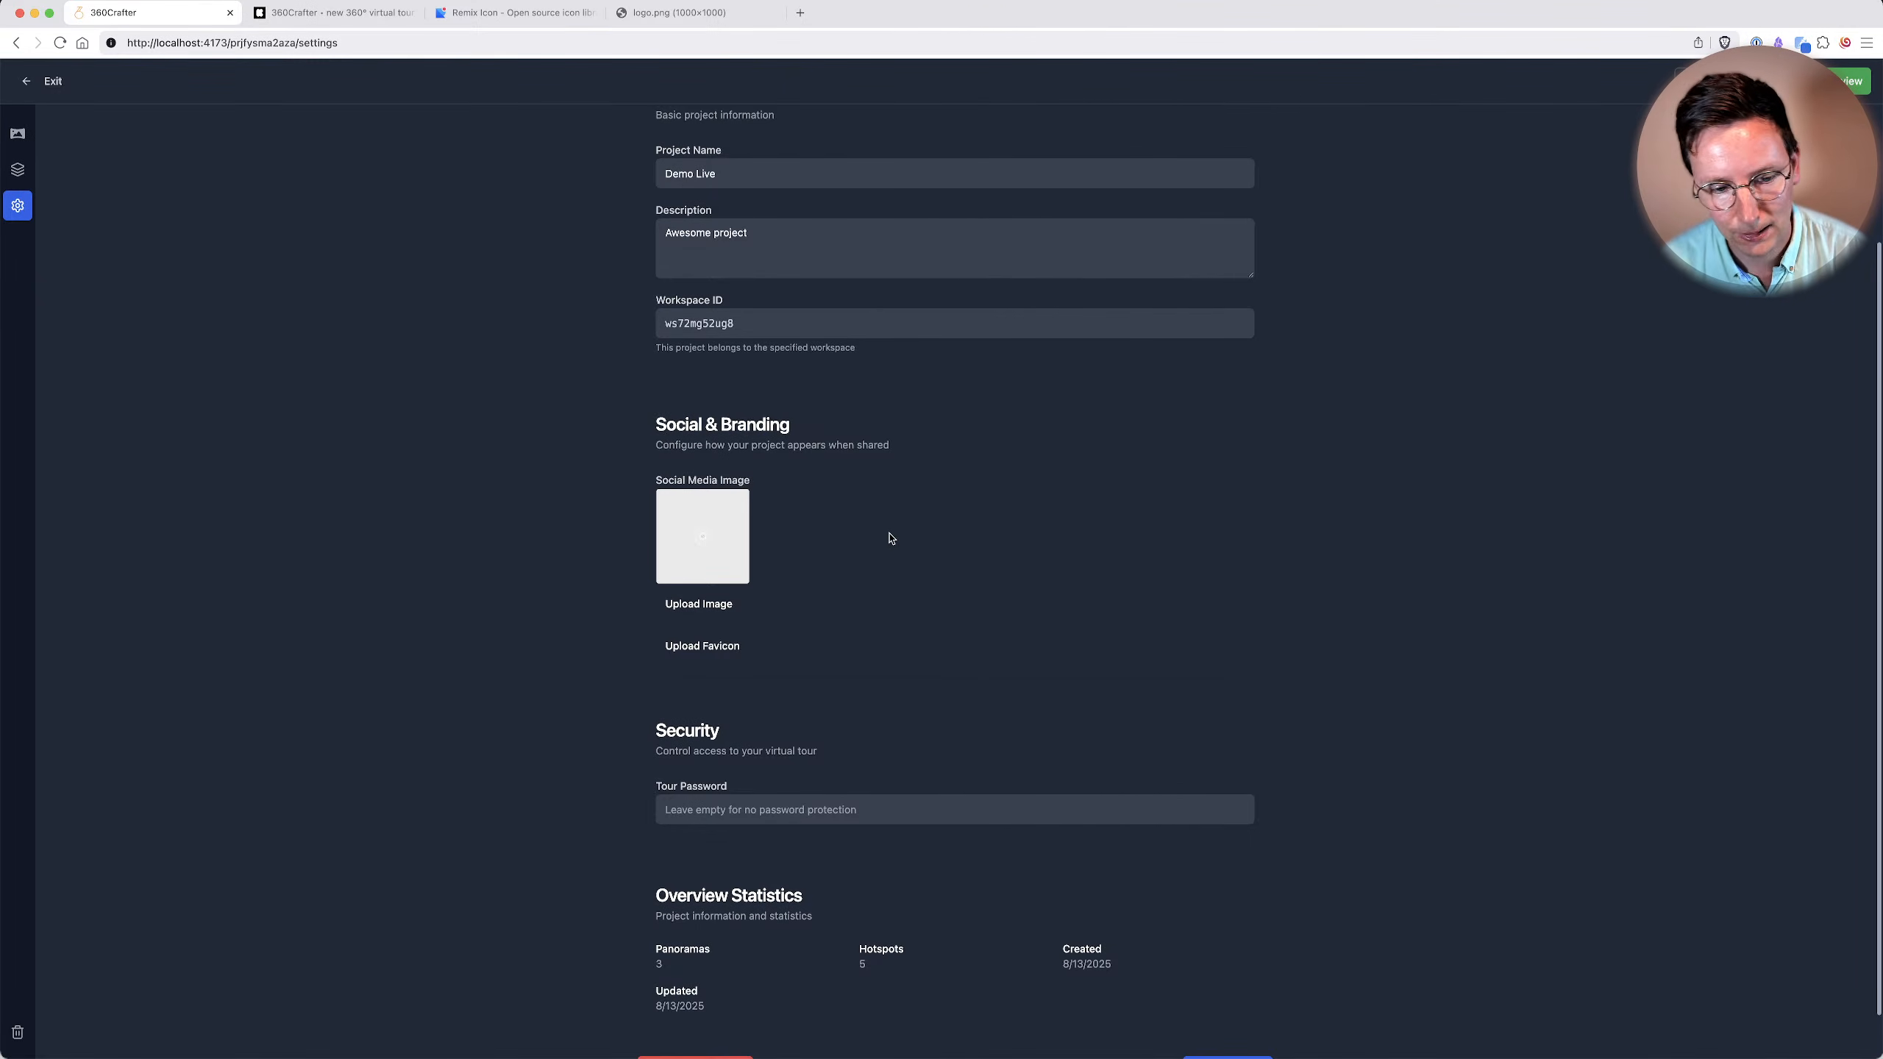
scroll(890, 539, "down", 2)
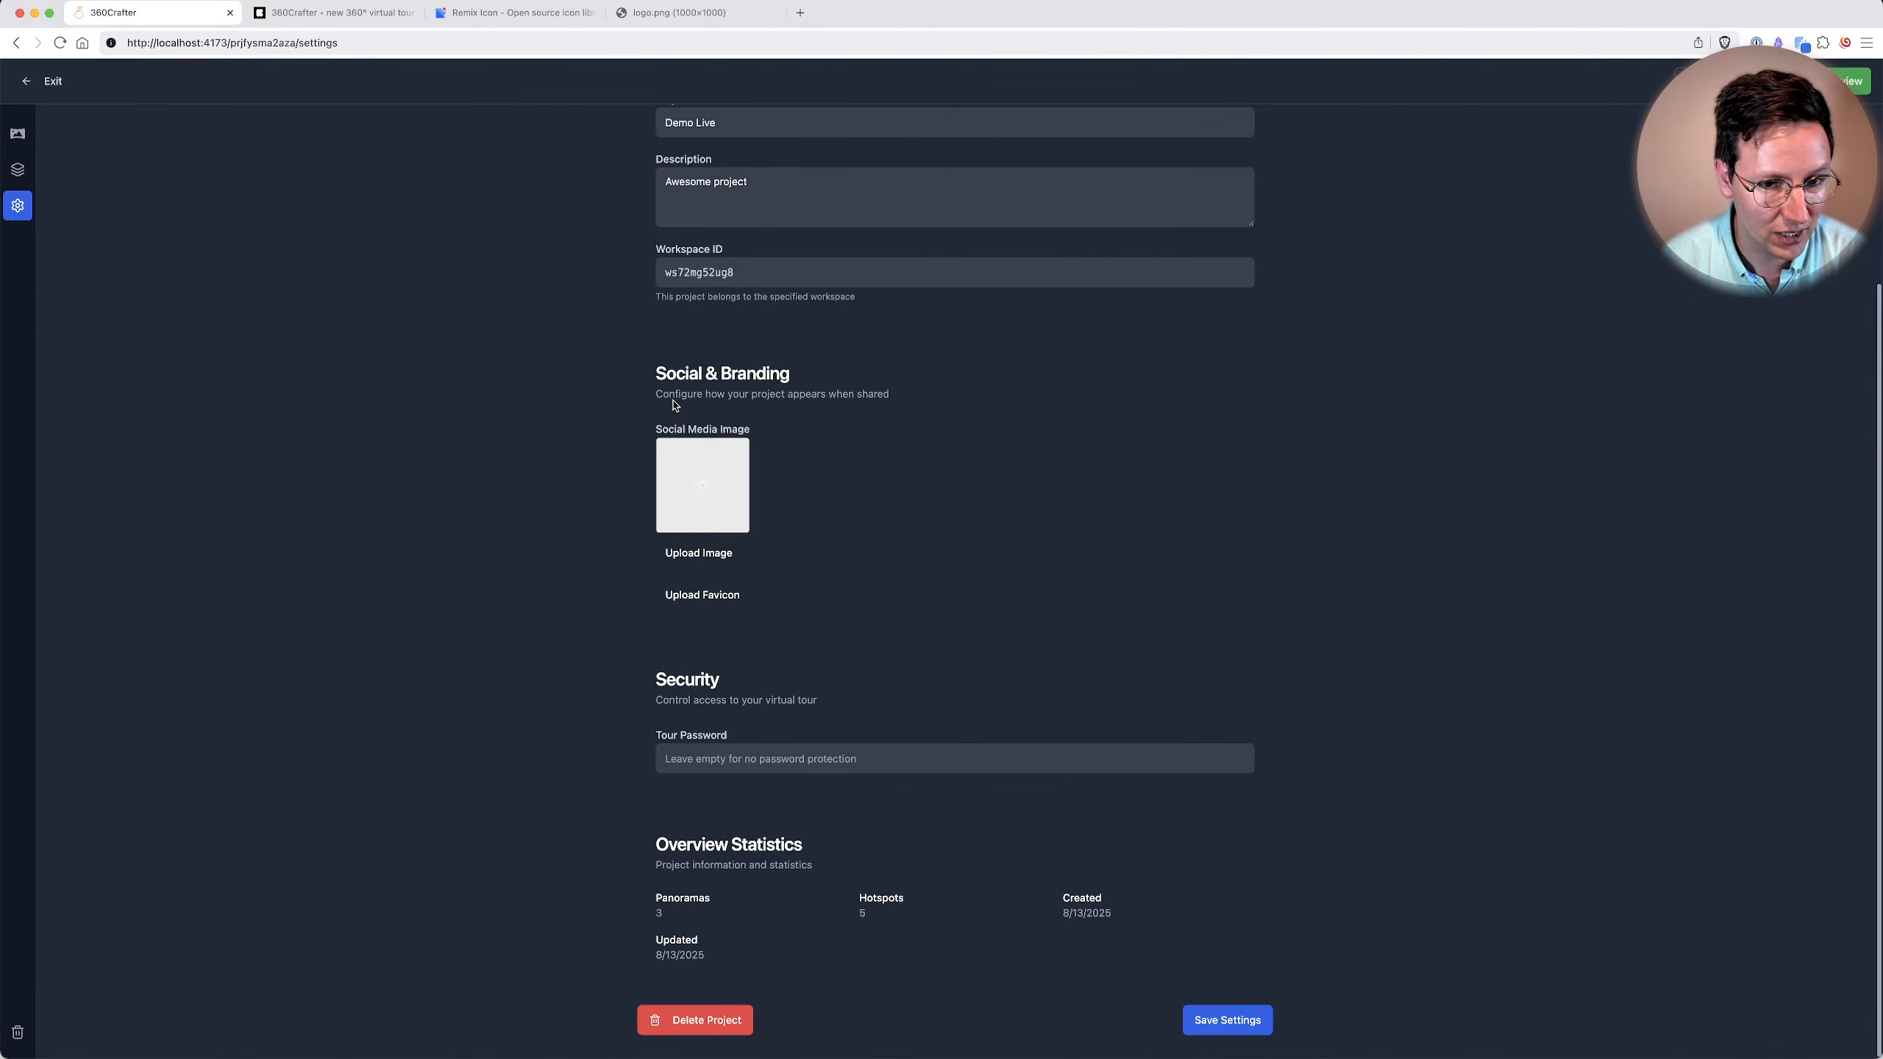
scroll(463, 353, "up", 5)
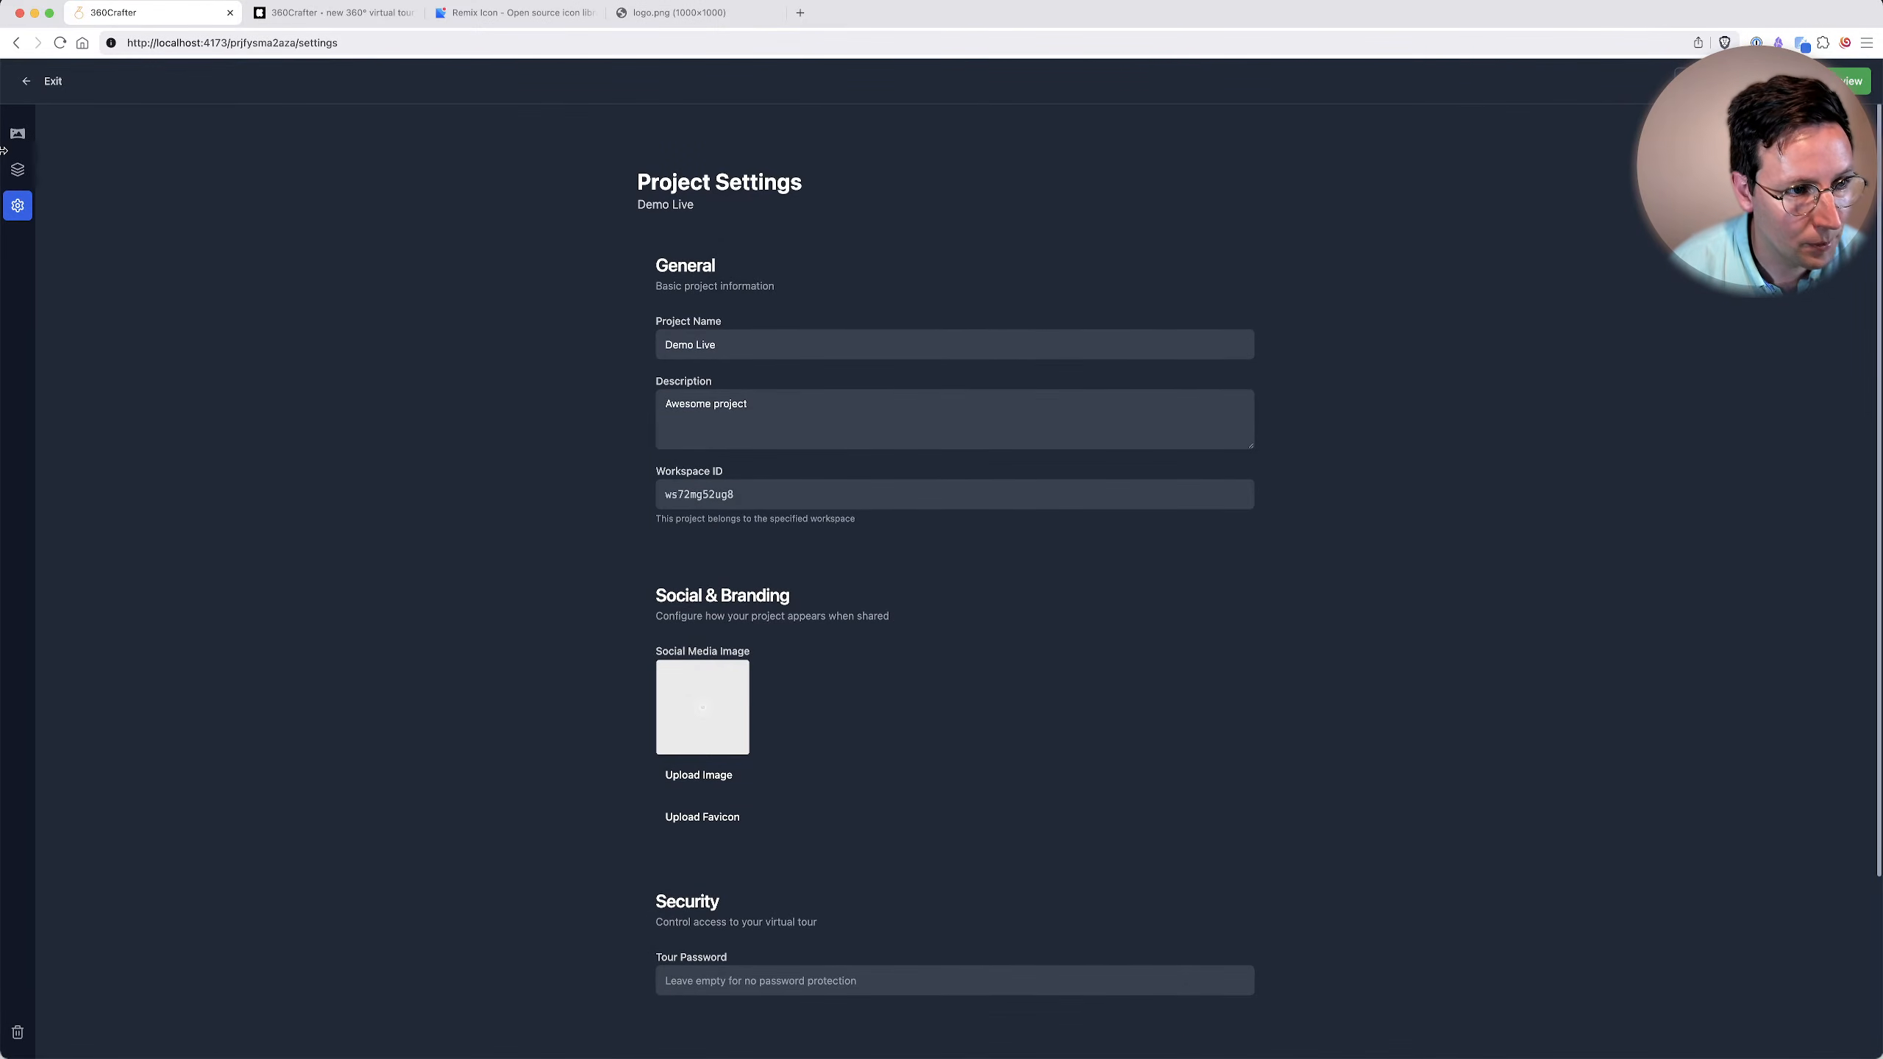
Return to the 360 Editor and look around the hangar_interior panorama from the first airplane to the open hangar door.
left_click(17, 169)
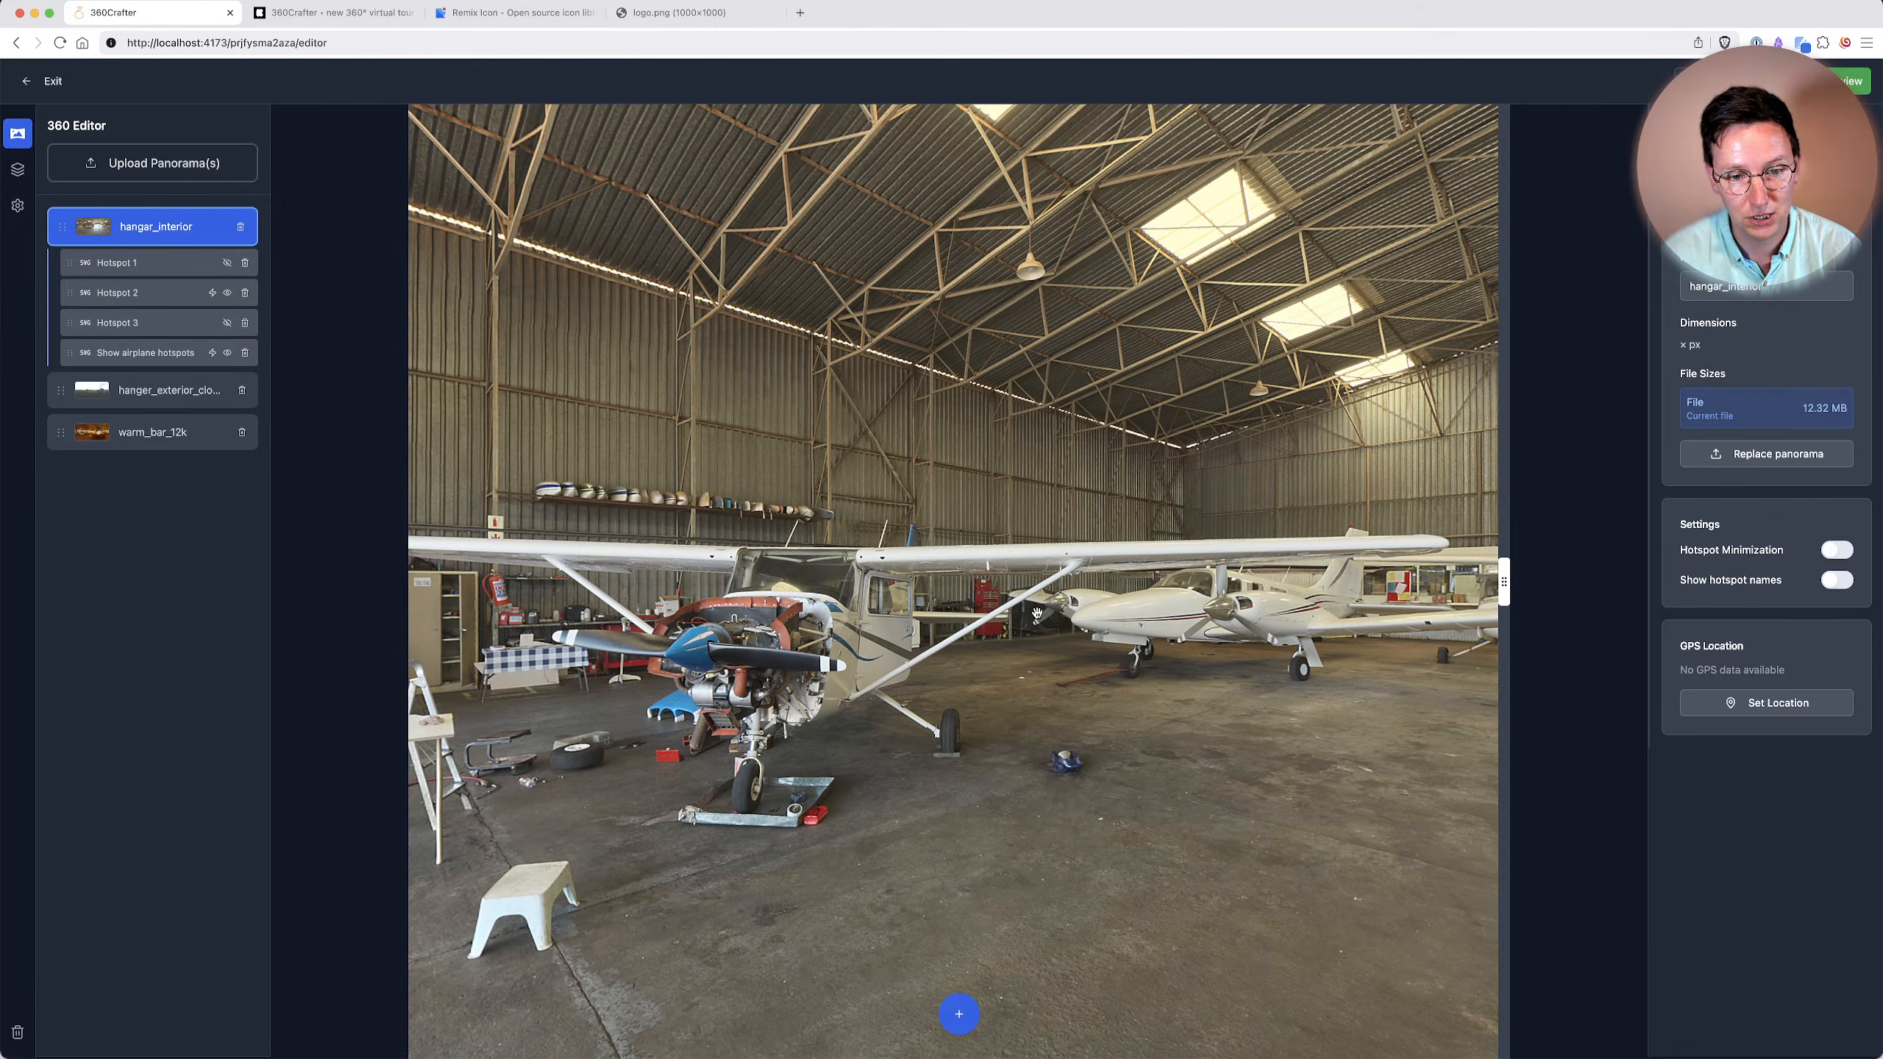
left_click_drag(1035, 600, 1148, 464)
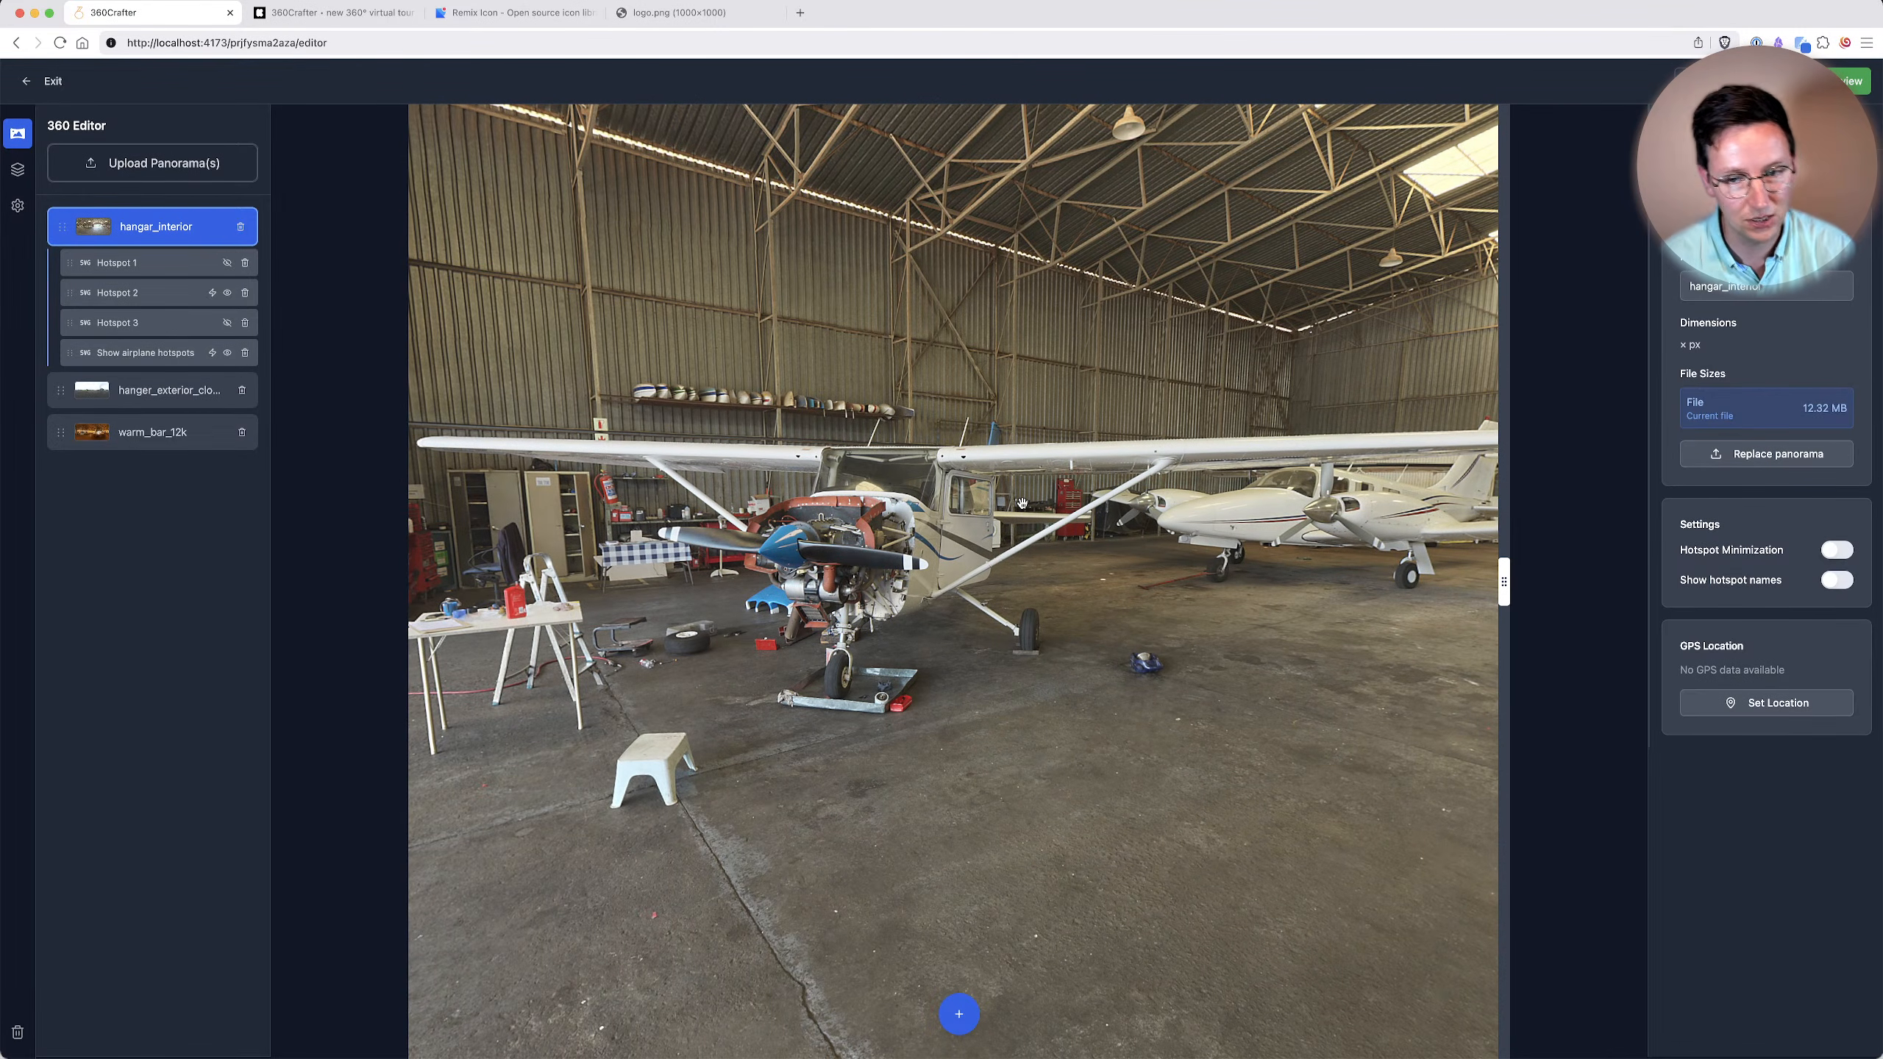
left_click_drag(1260, 540, 746, 520)
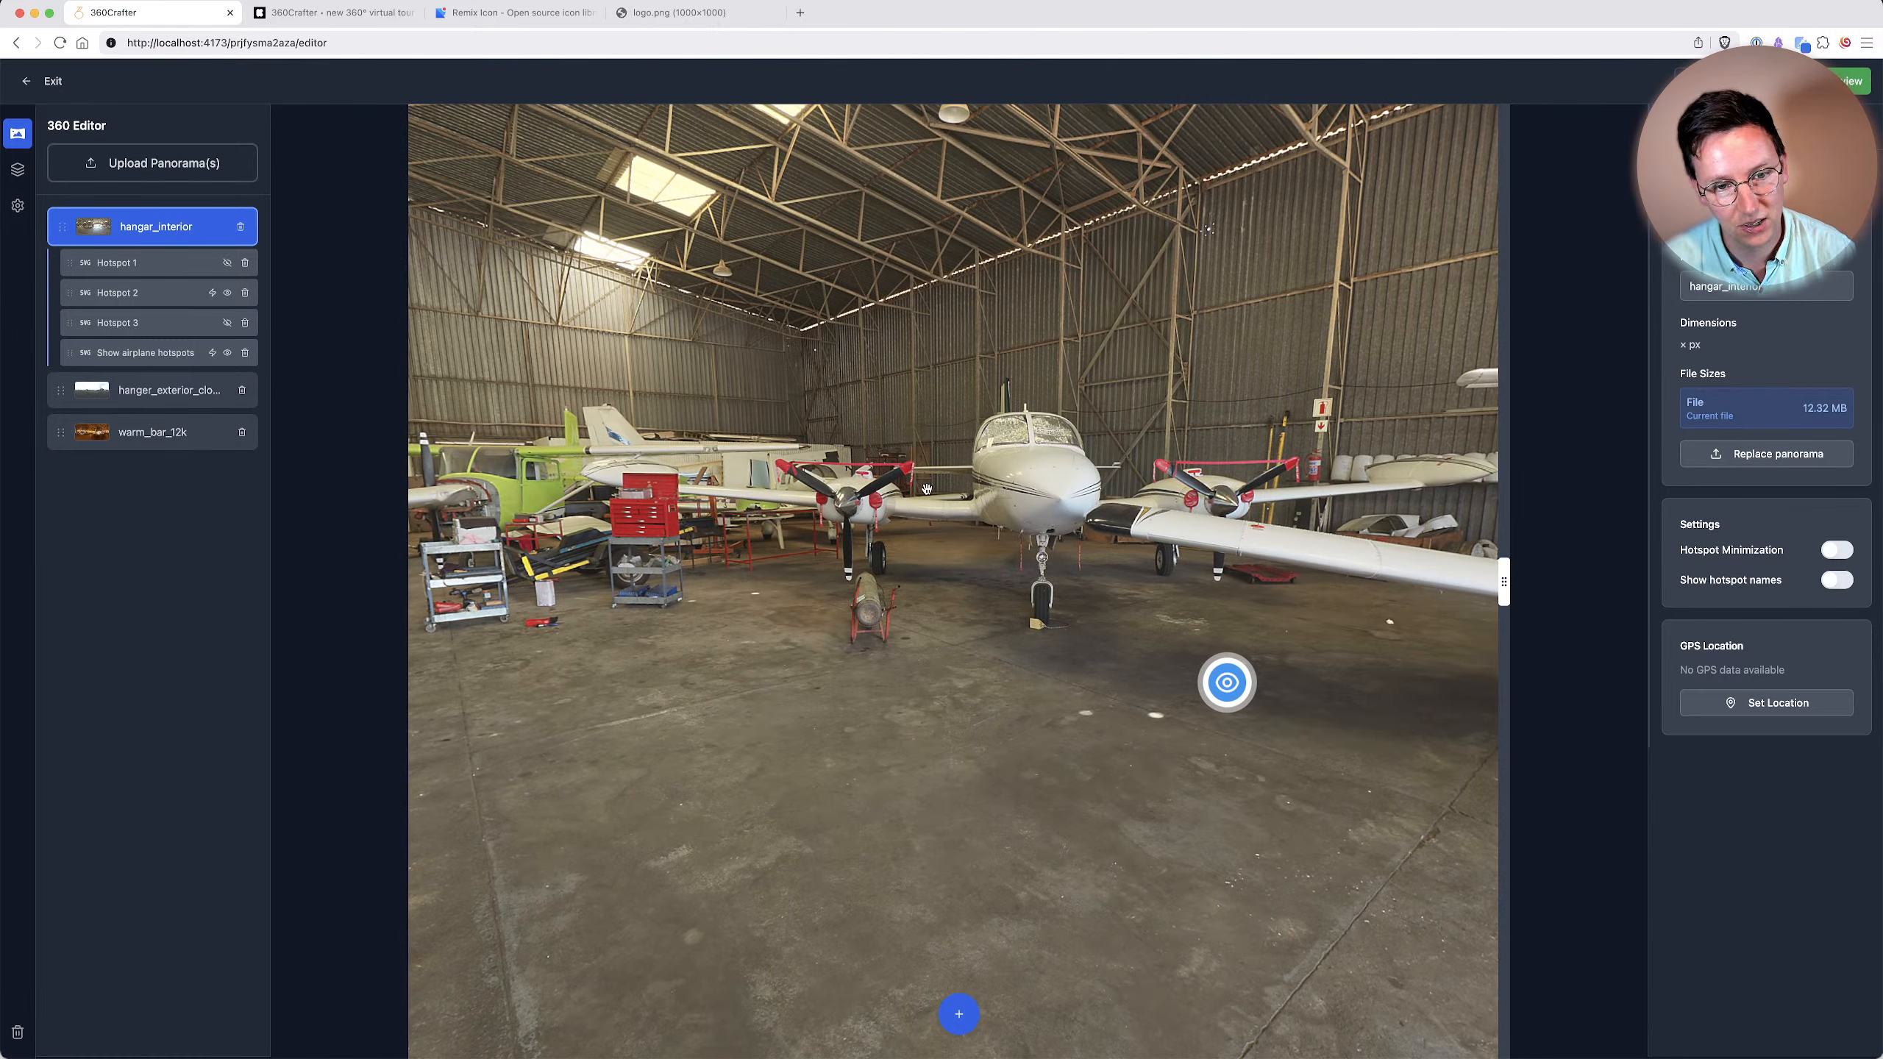
left_click_drag(934, 390, 664, 396)
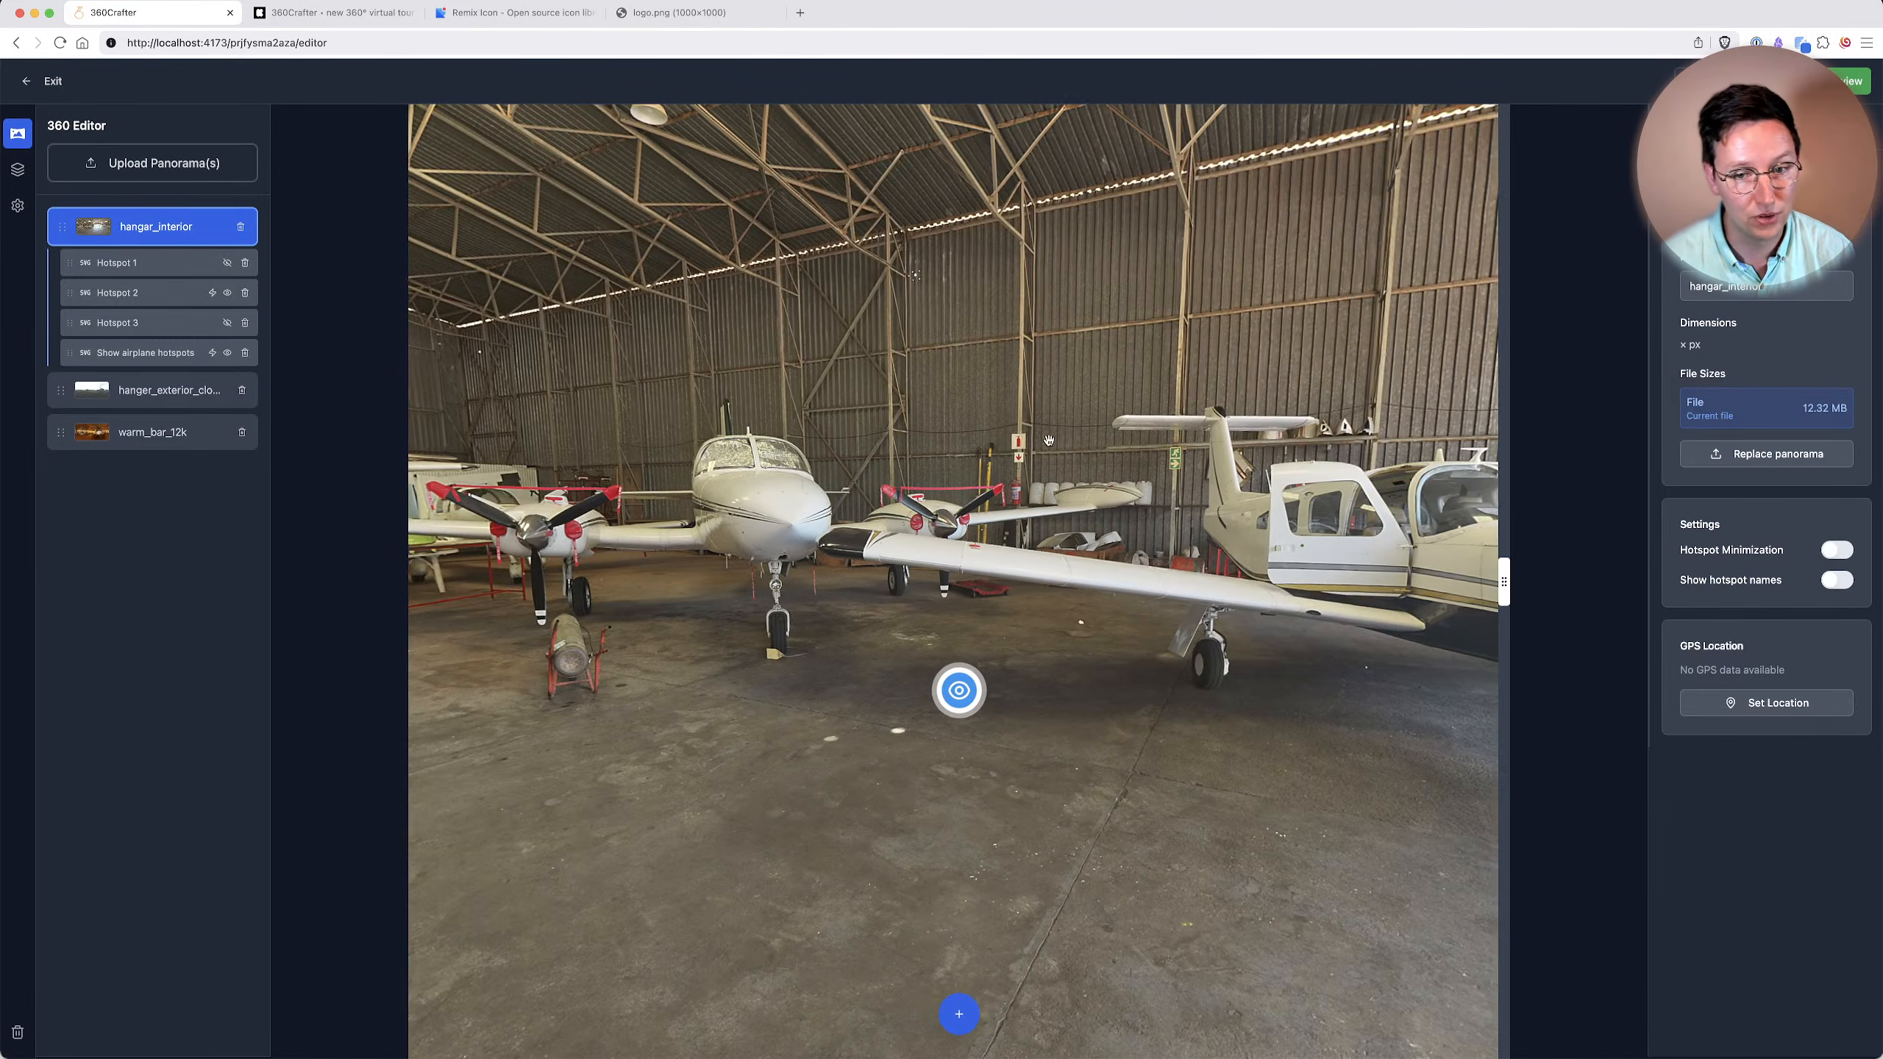
left_click_drag(1113, 416, 645, 419)
left_click_drag(1023, 431, 820, 433)
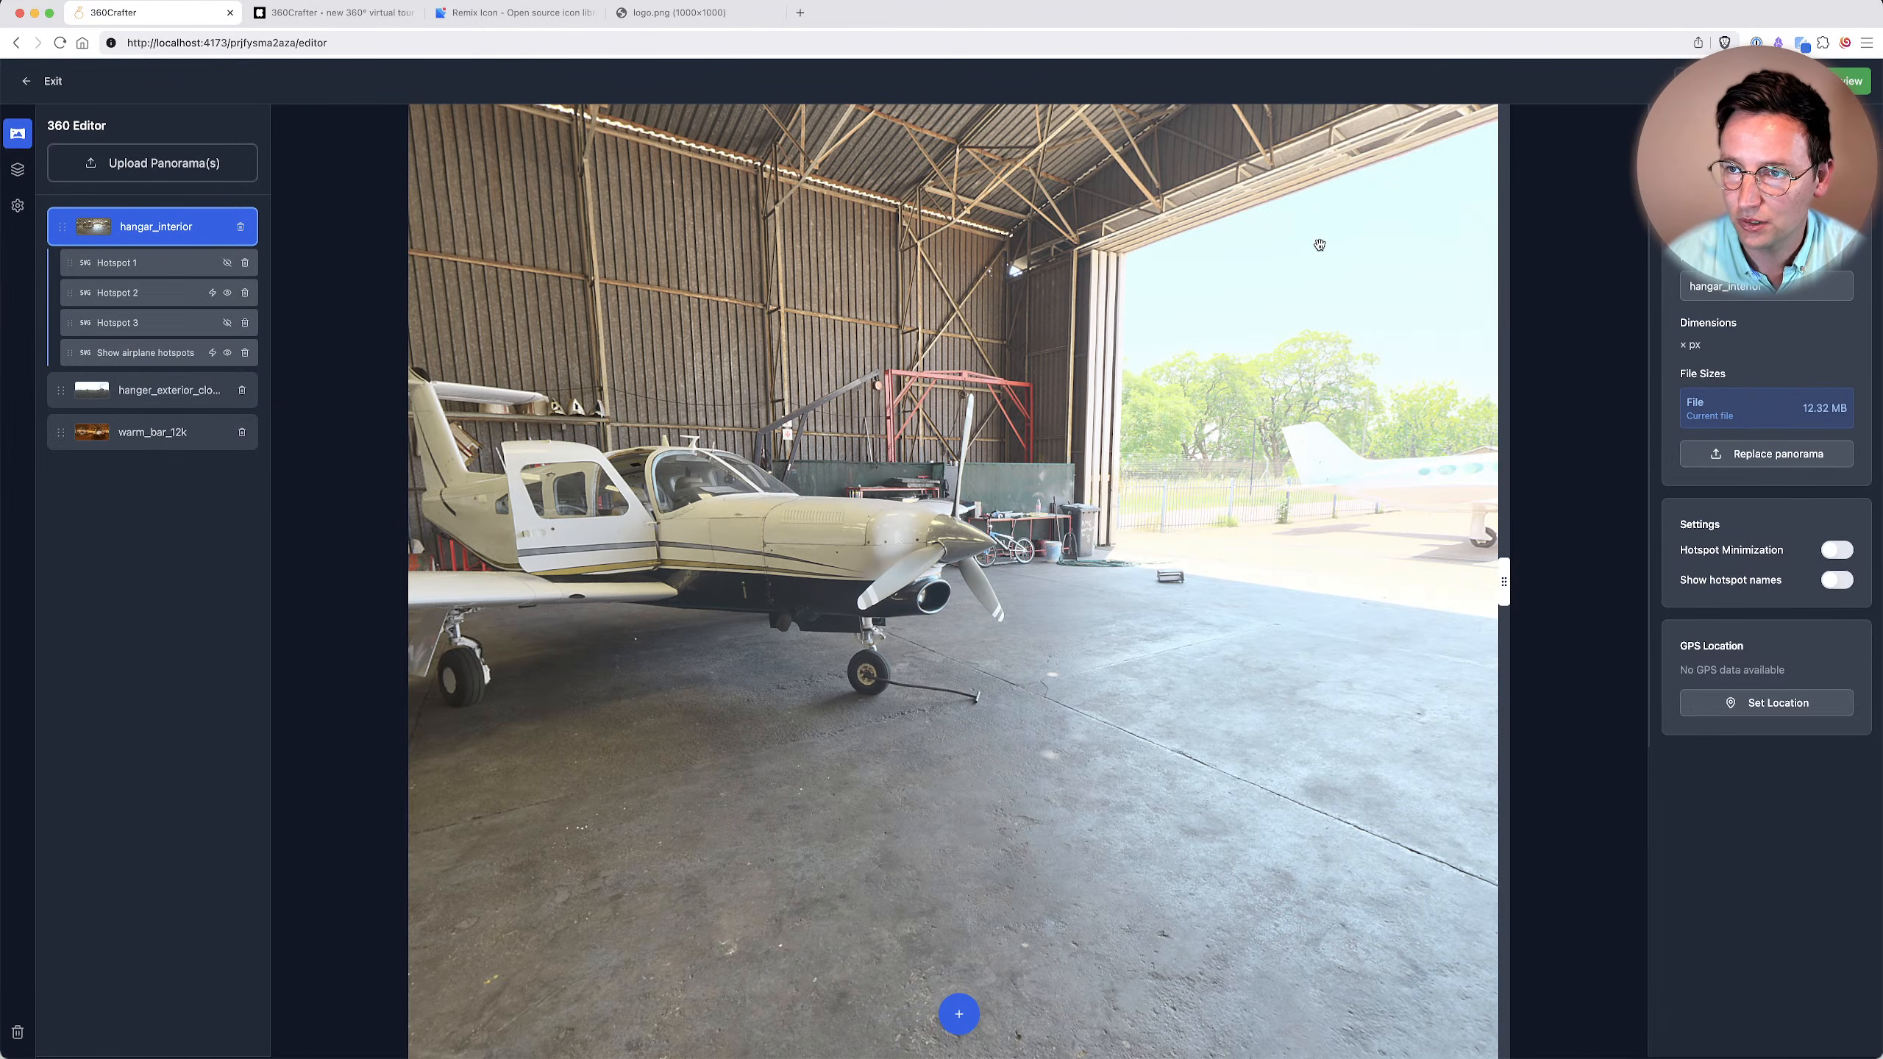
left_click_drag(1123, 276, 1287, 401)
left_click_drag(999, 443, 1278, 448)
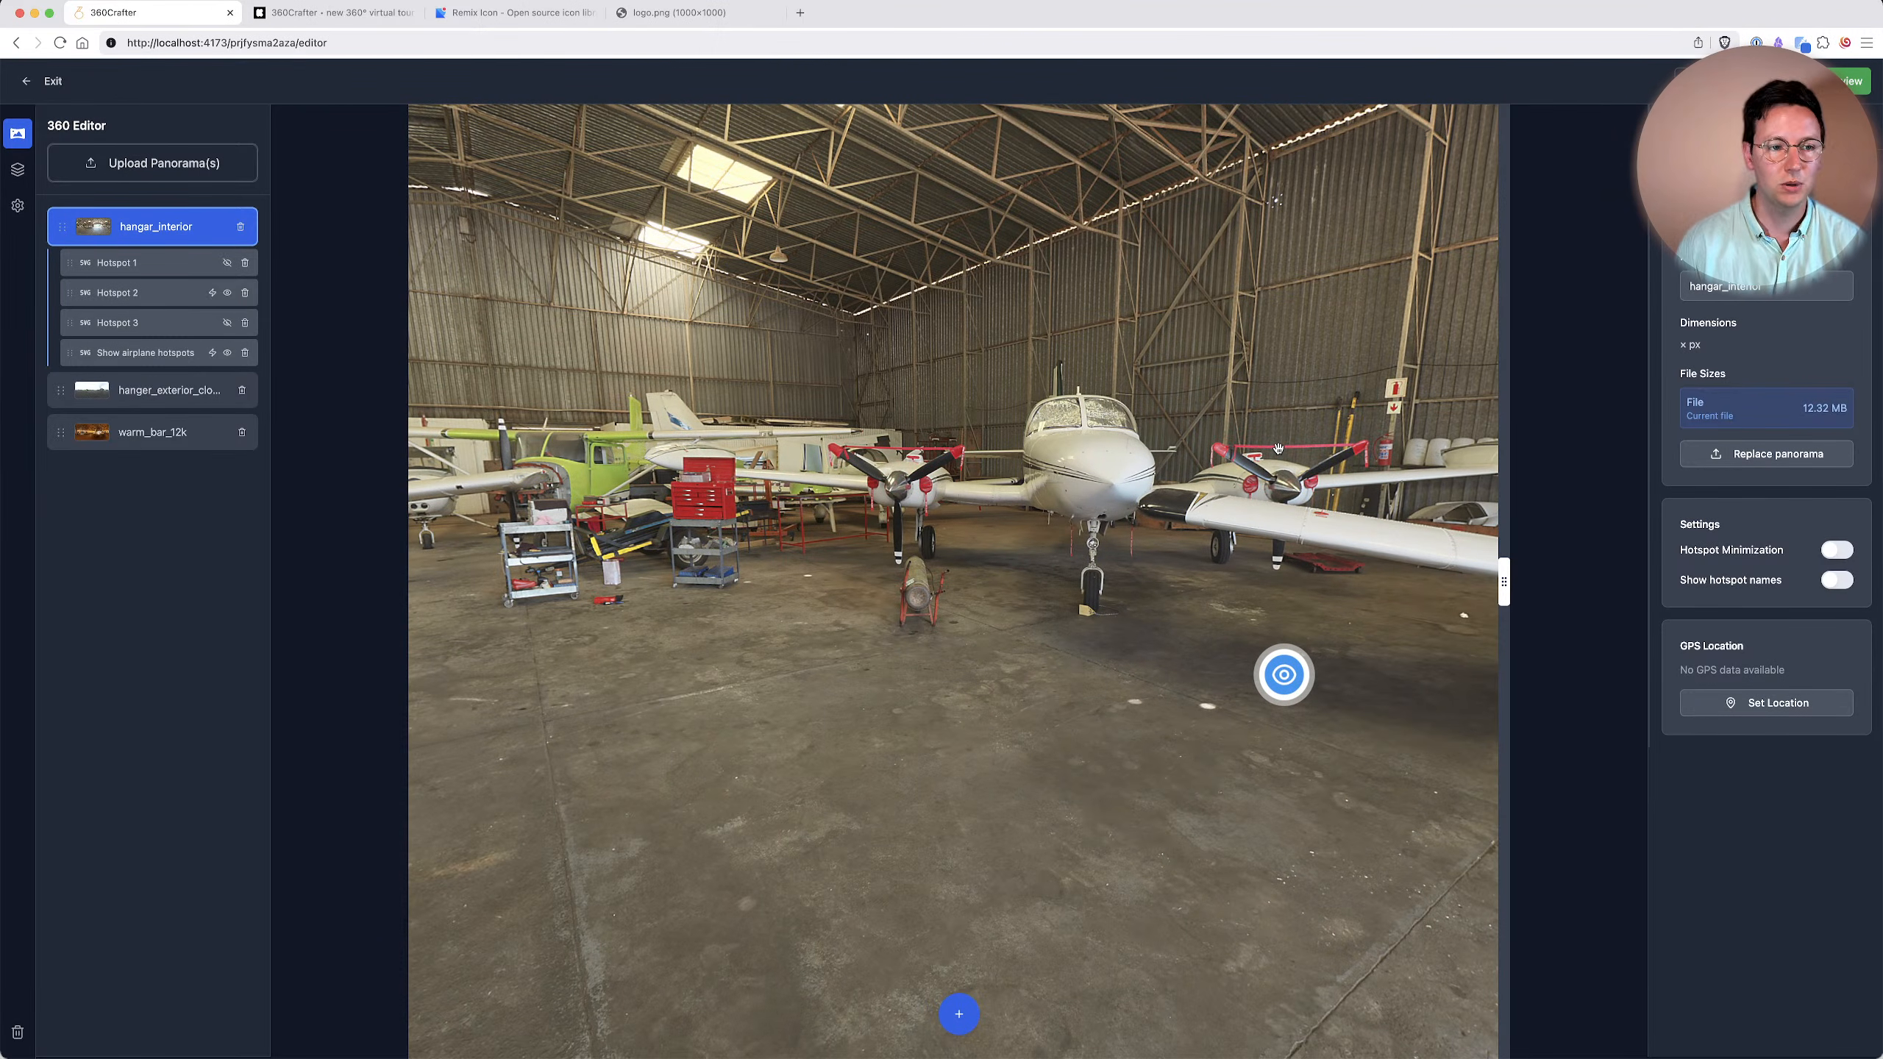
left_click_drag(1162, 537, 934, 549)
left_click(958, 1013)
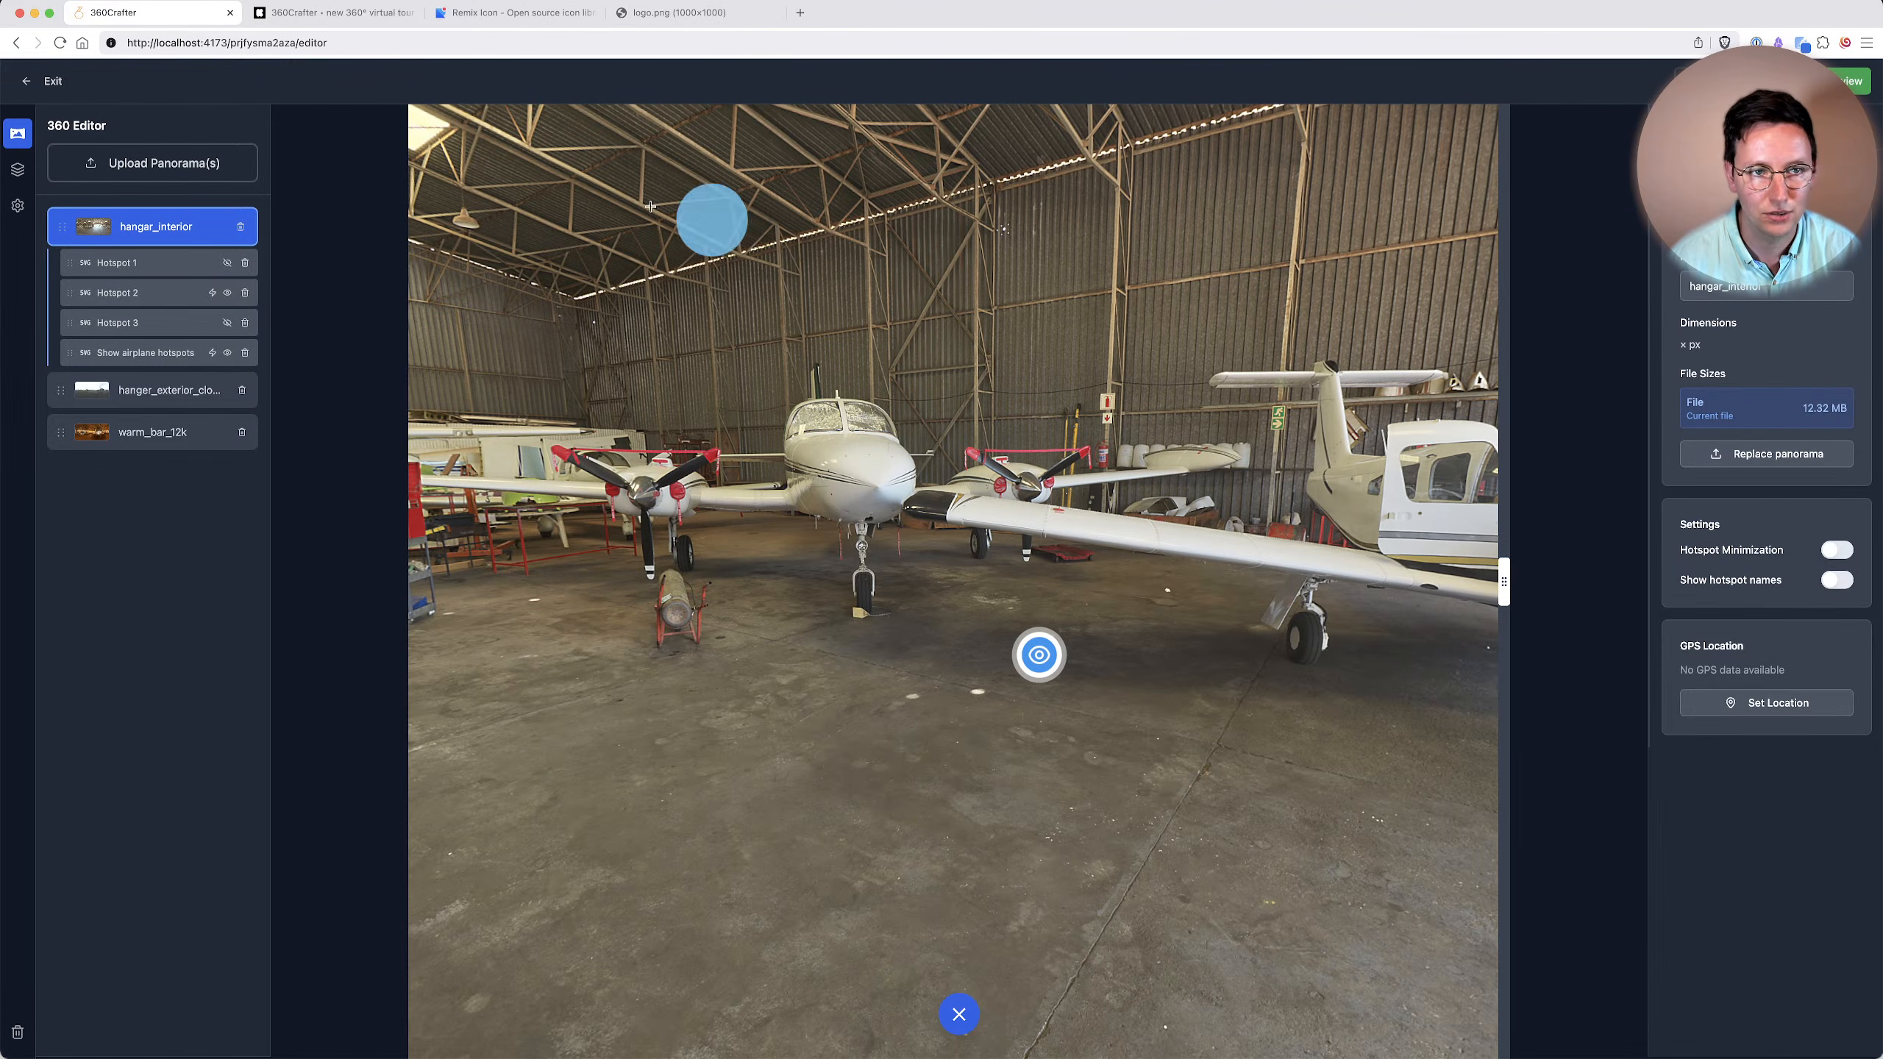
Reload the project page and place a new hotspot in hangar_interior above the wing, between the two airplanes.
left_click(456, 41)
key("Return")
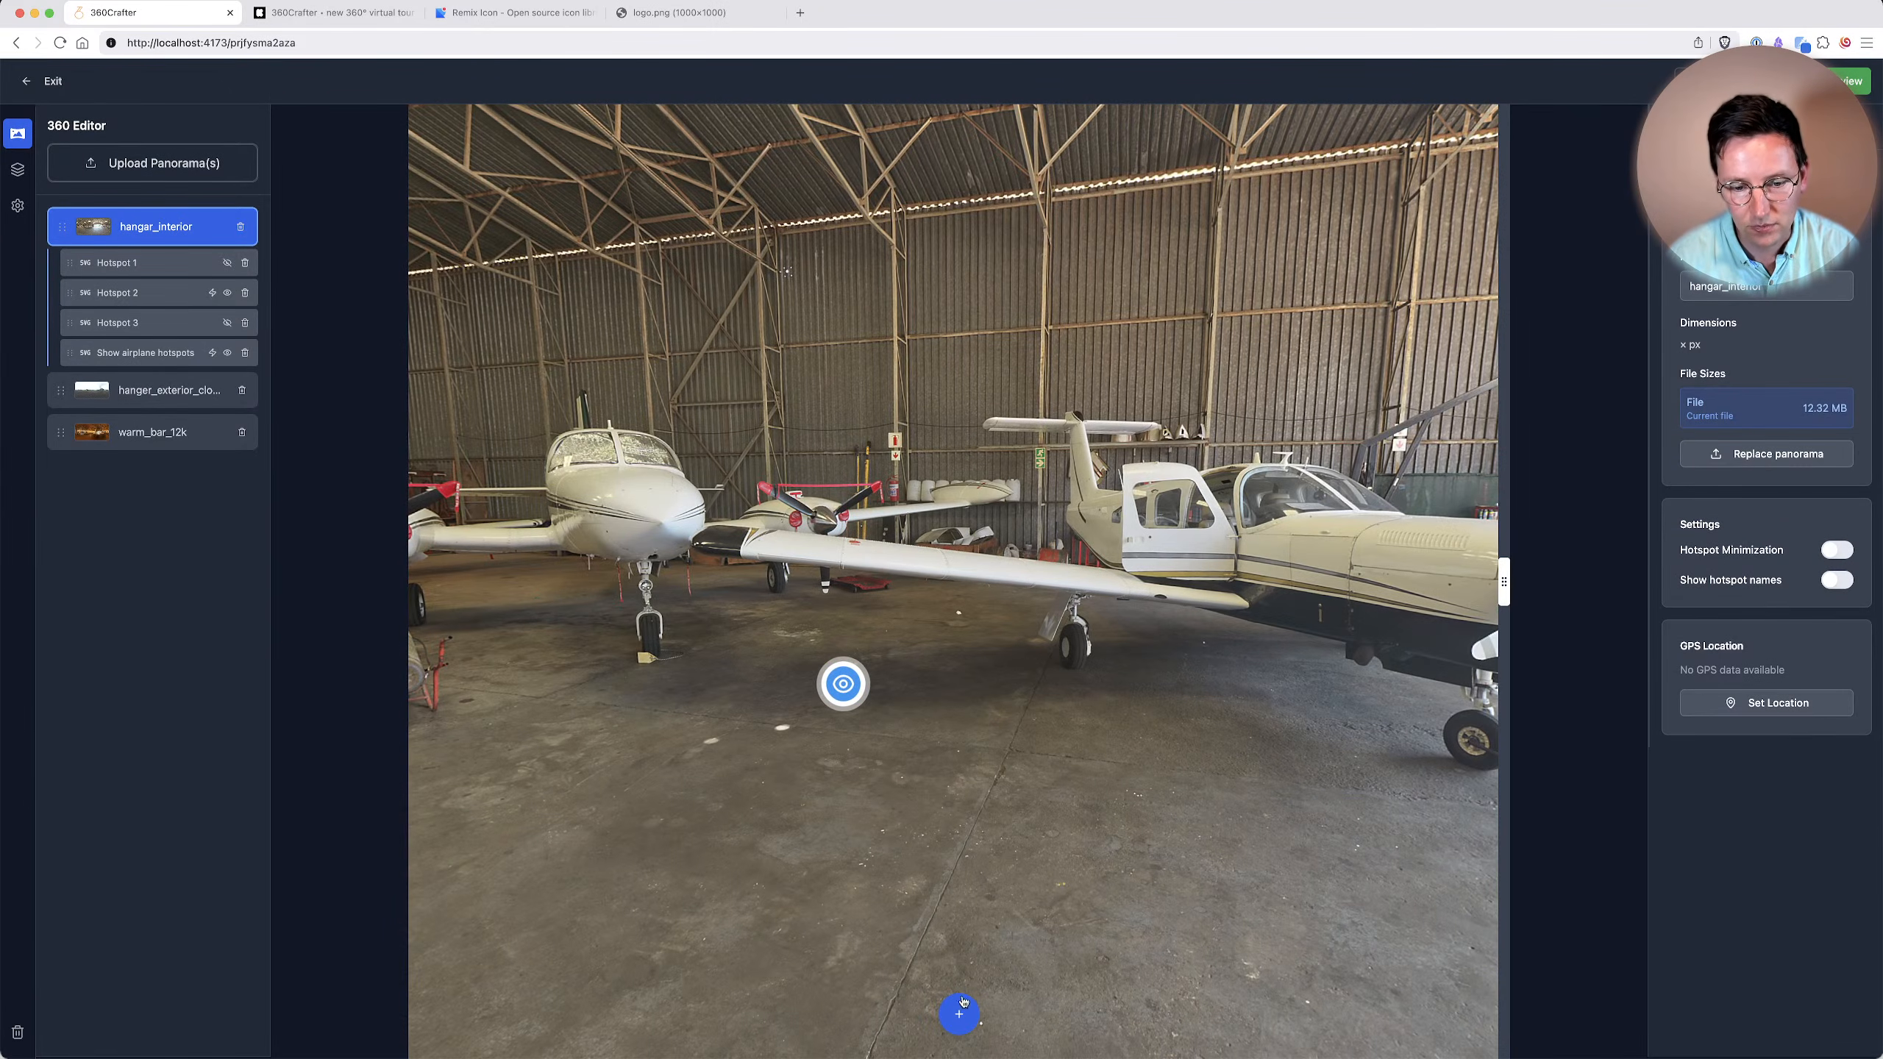
left_click(959, 1014)
left_click(896, 517)
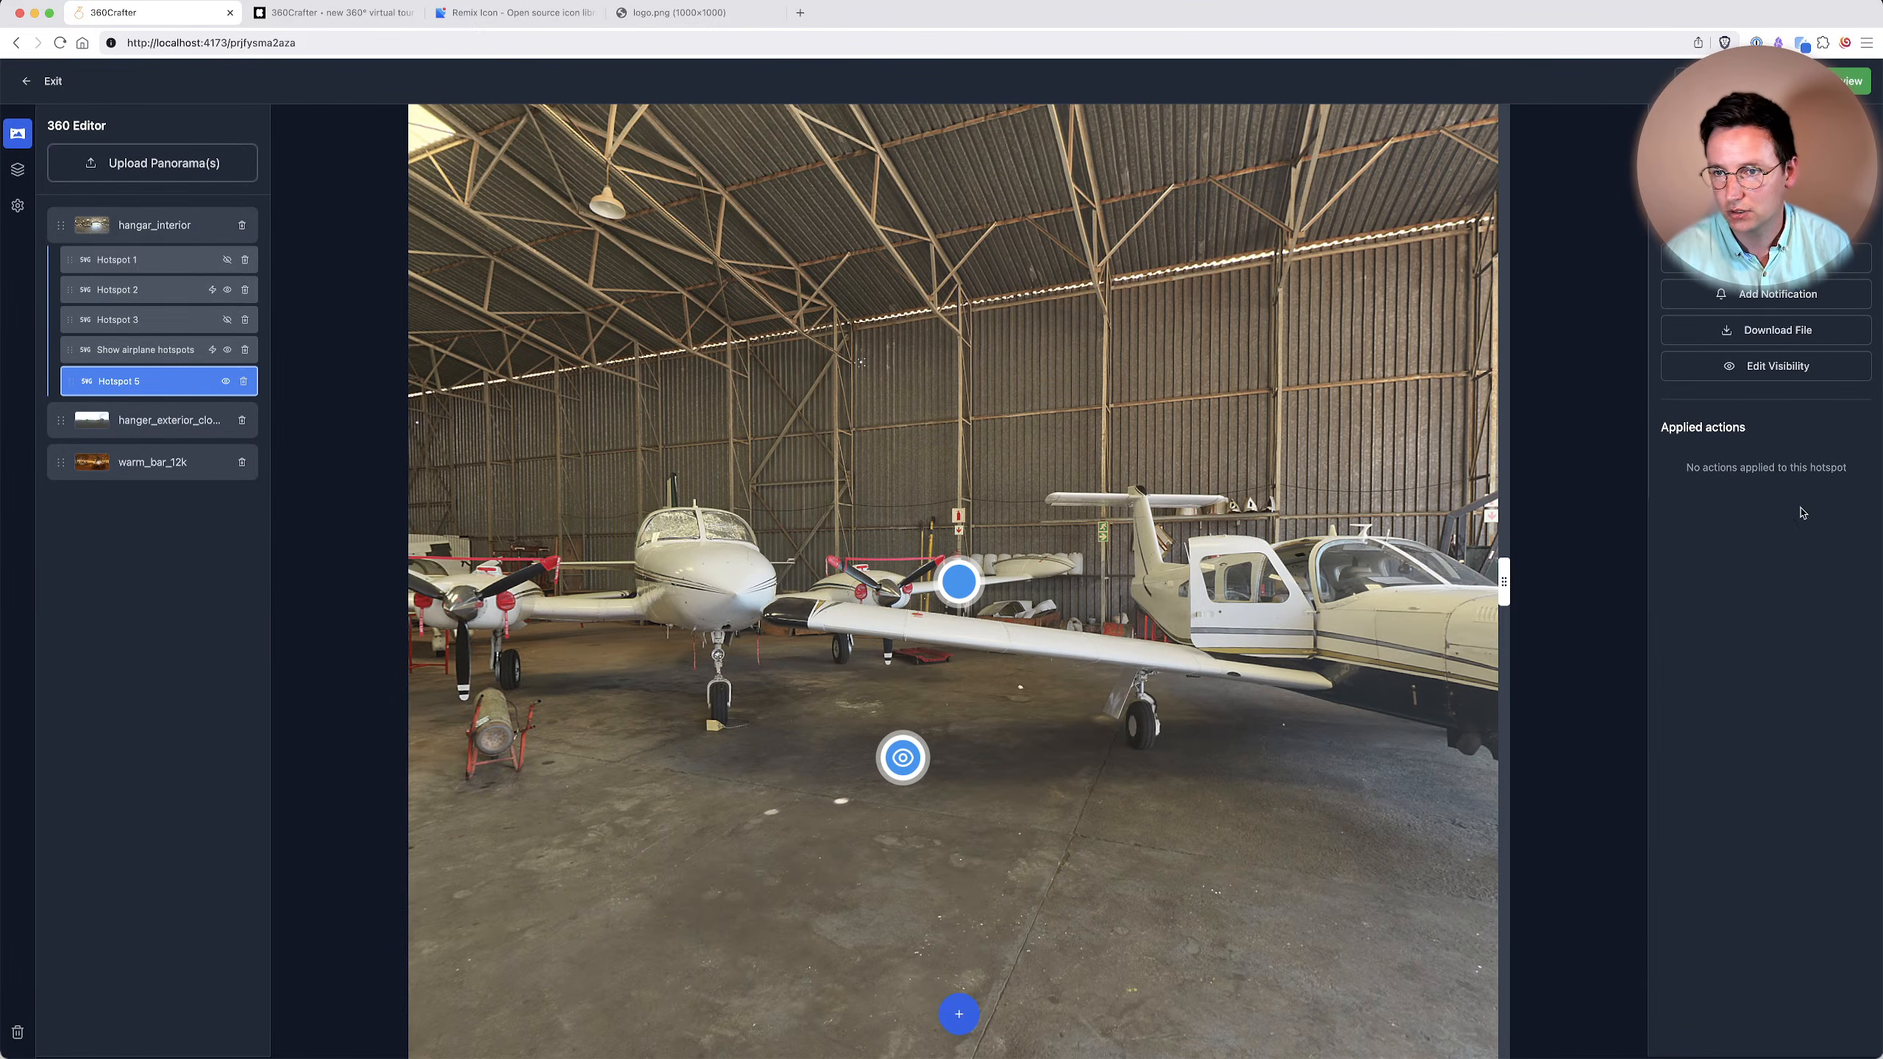
Add a skin visibility action to the new hotspot that shows the Container component.
left_click(1766, 367)
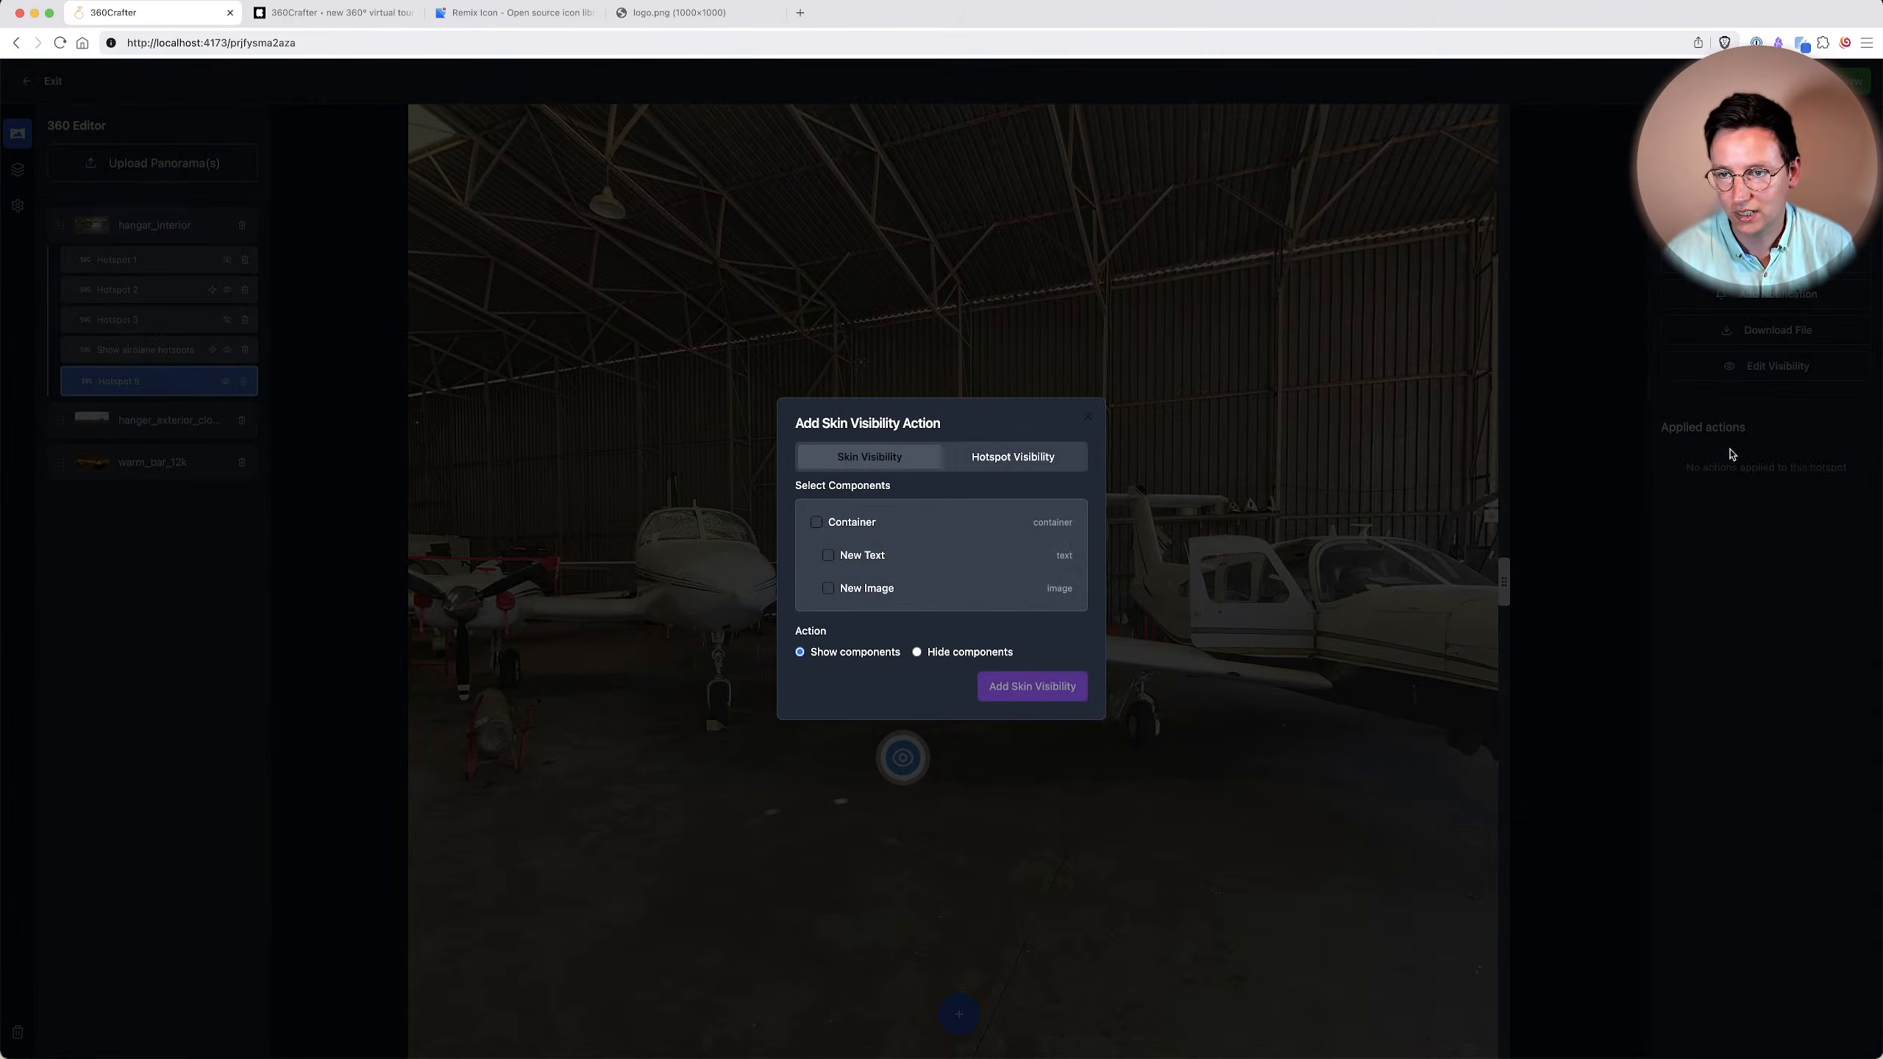
left_click(840, 522)
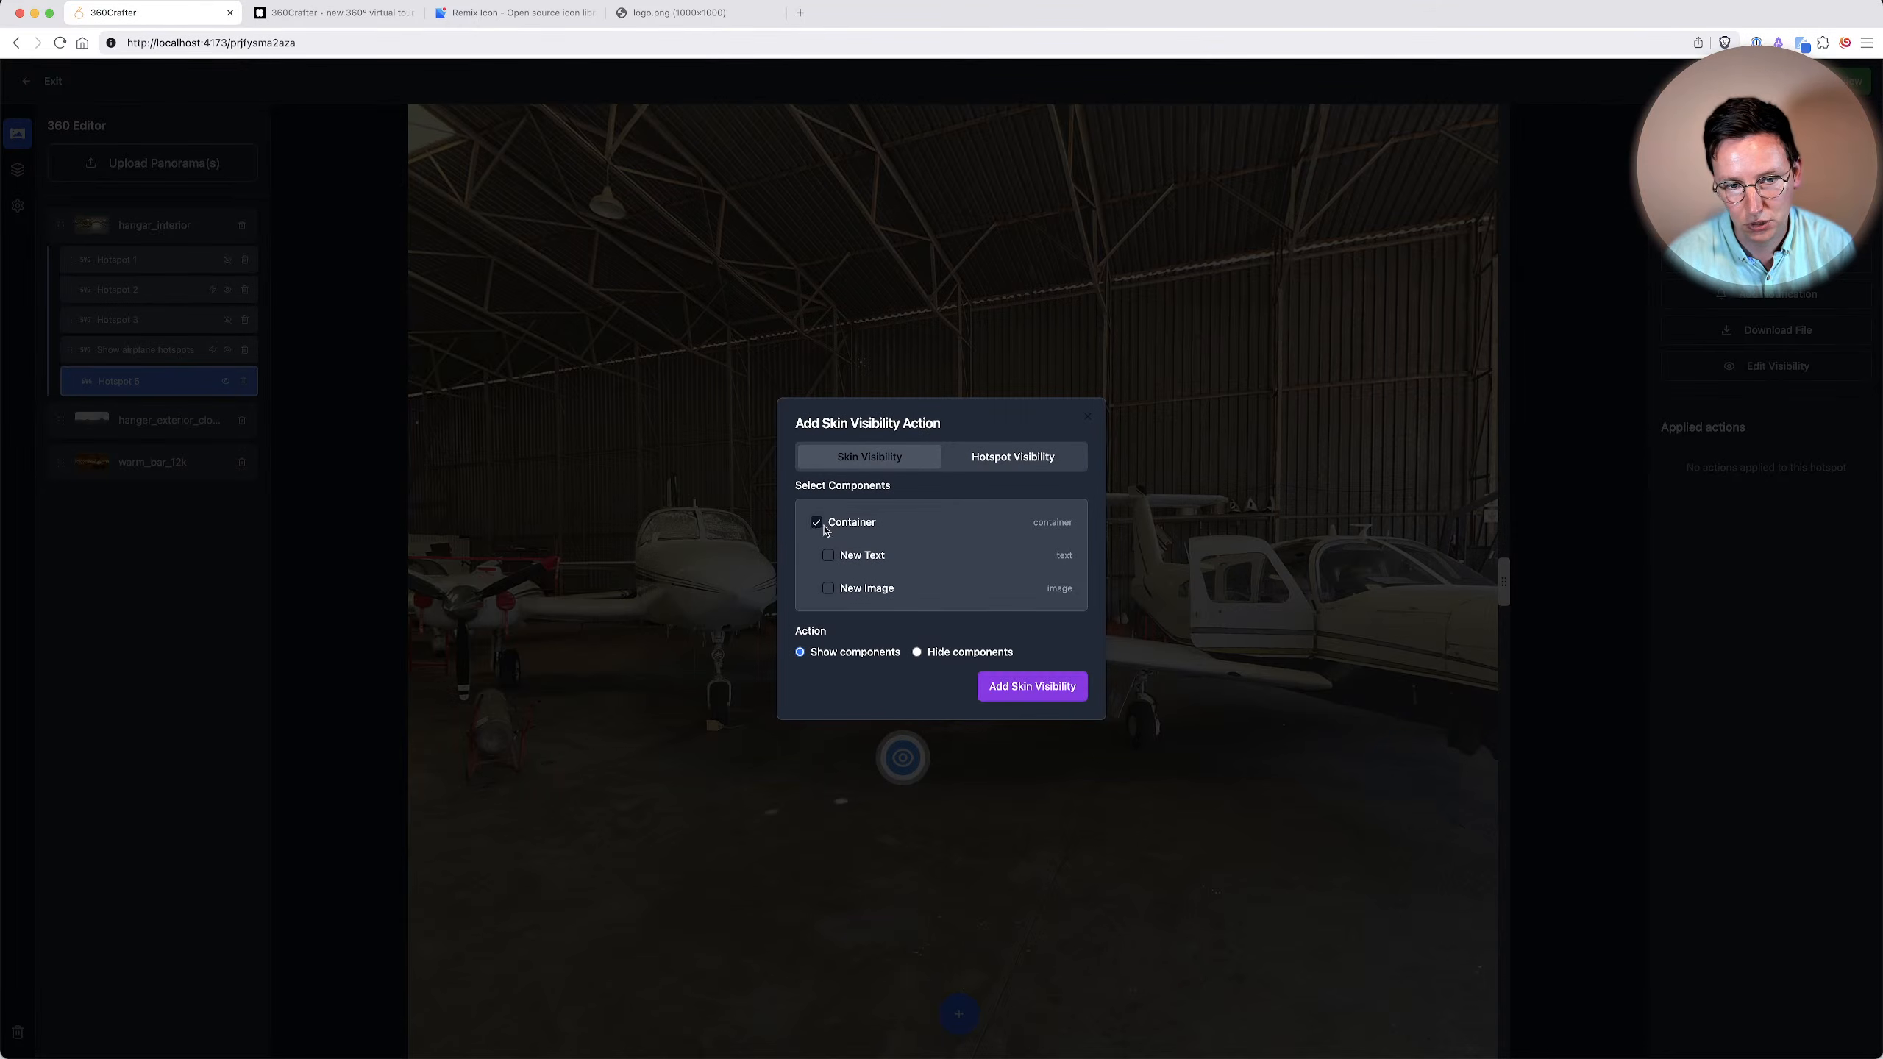
left_click(1030, 690)
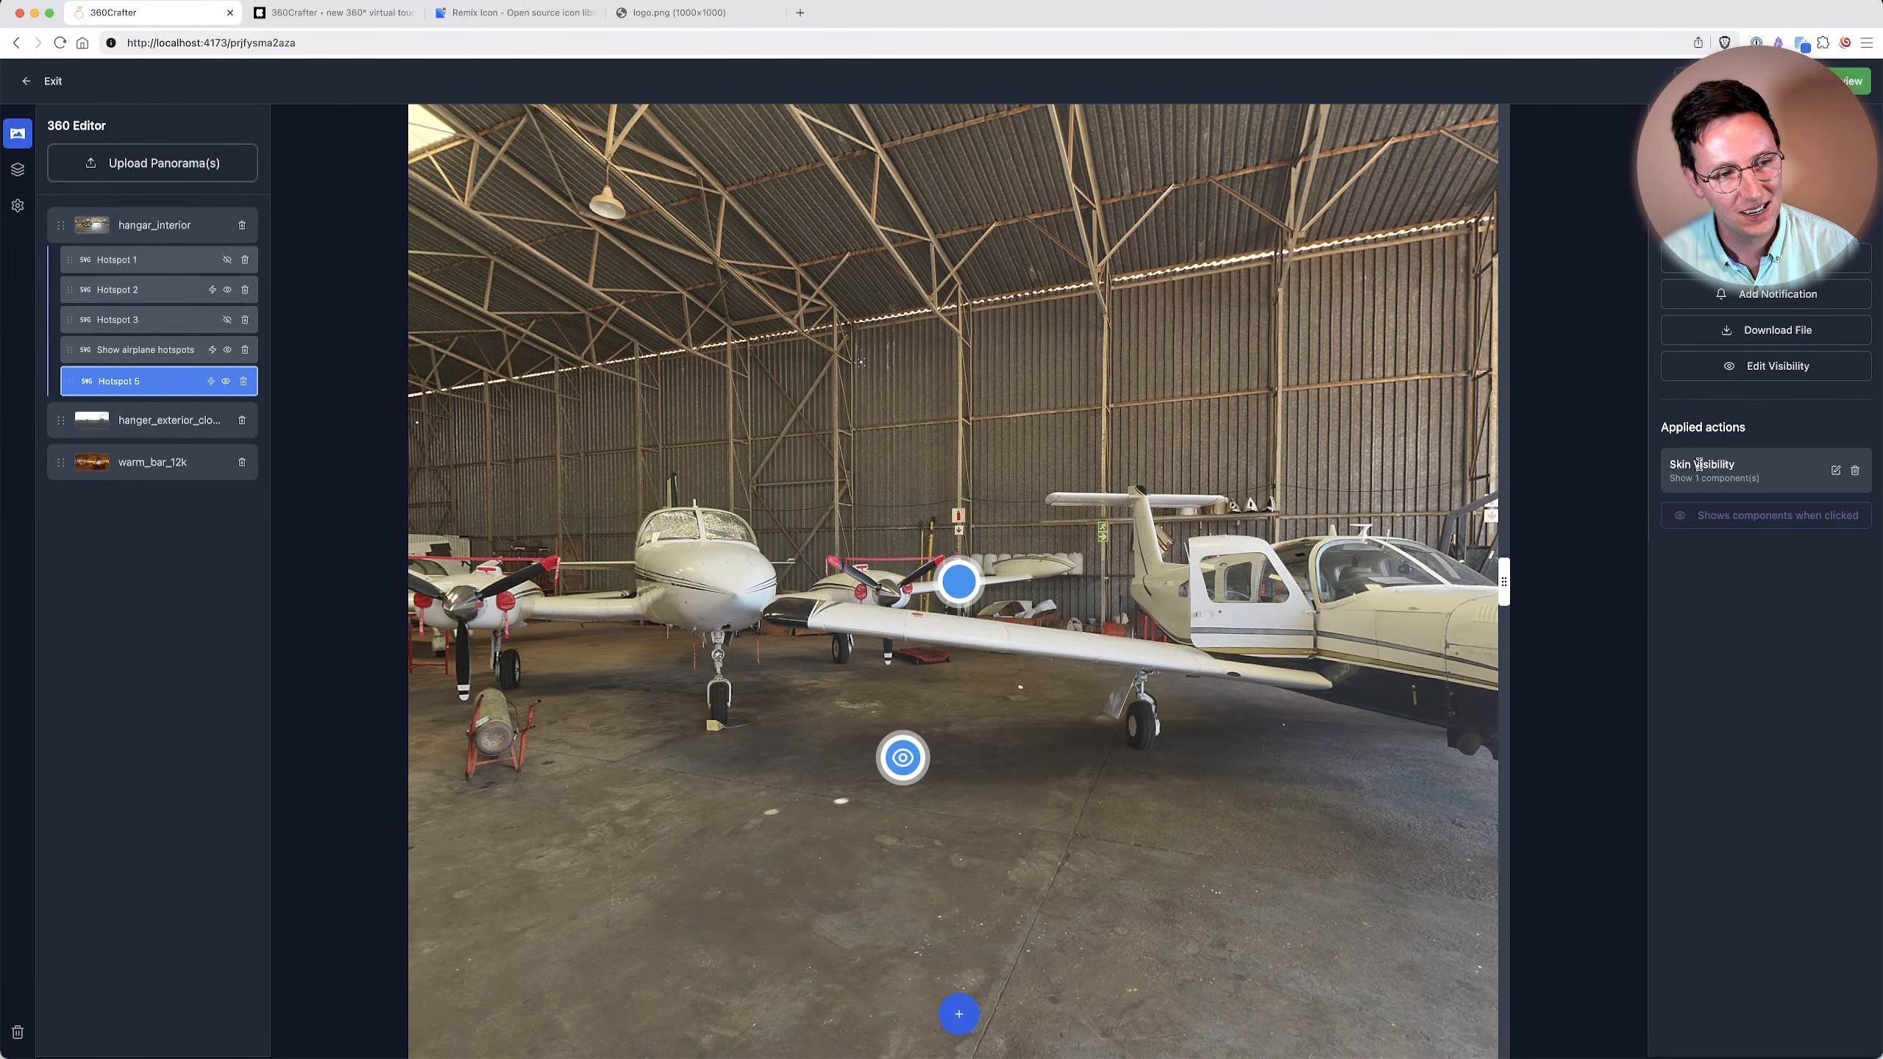
left_click_drag(1049, 341, 390, 223)
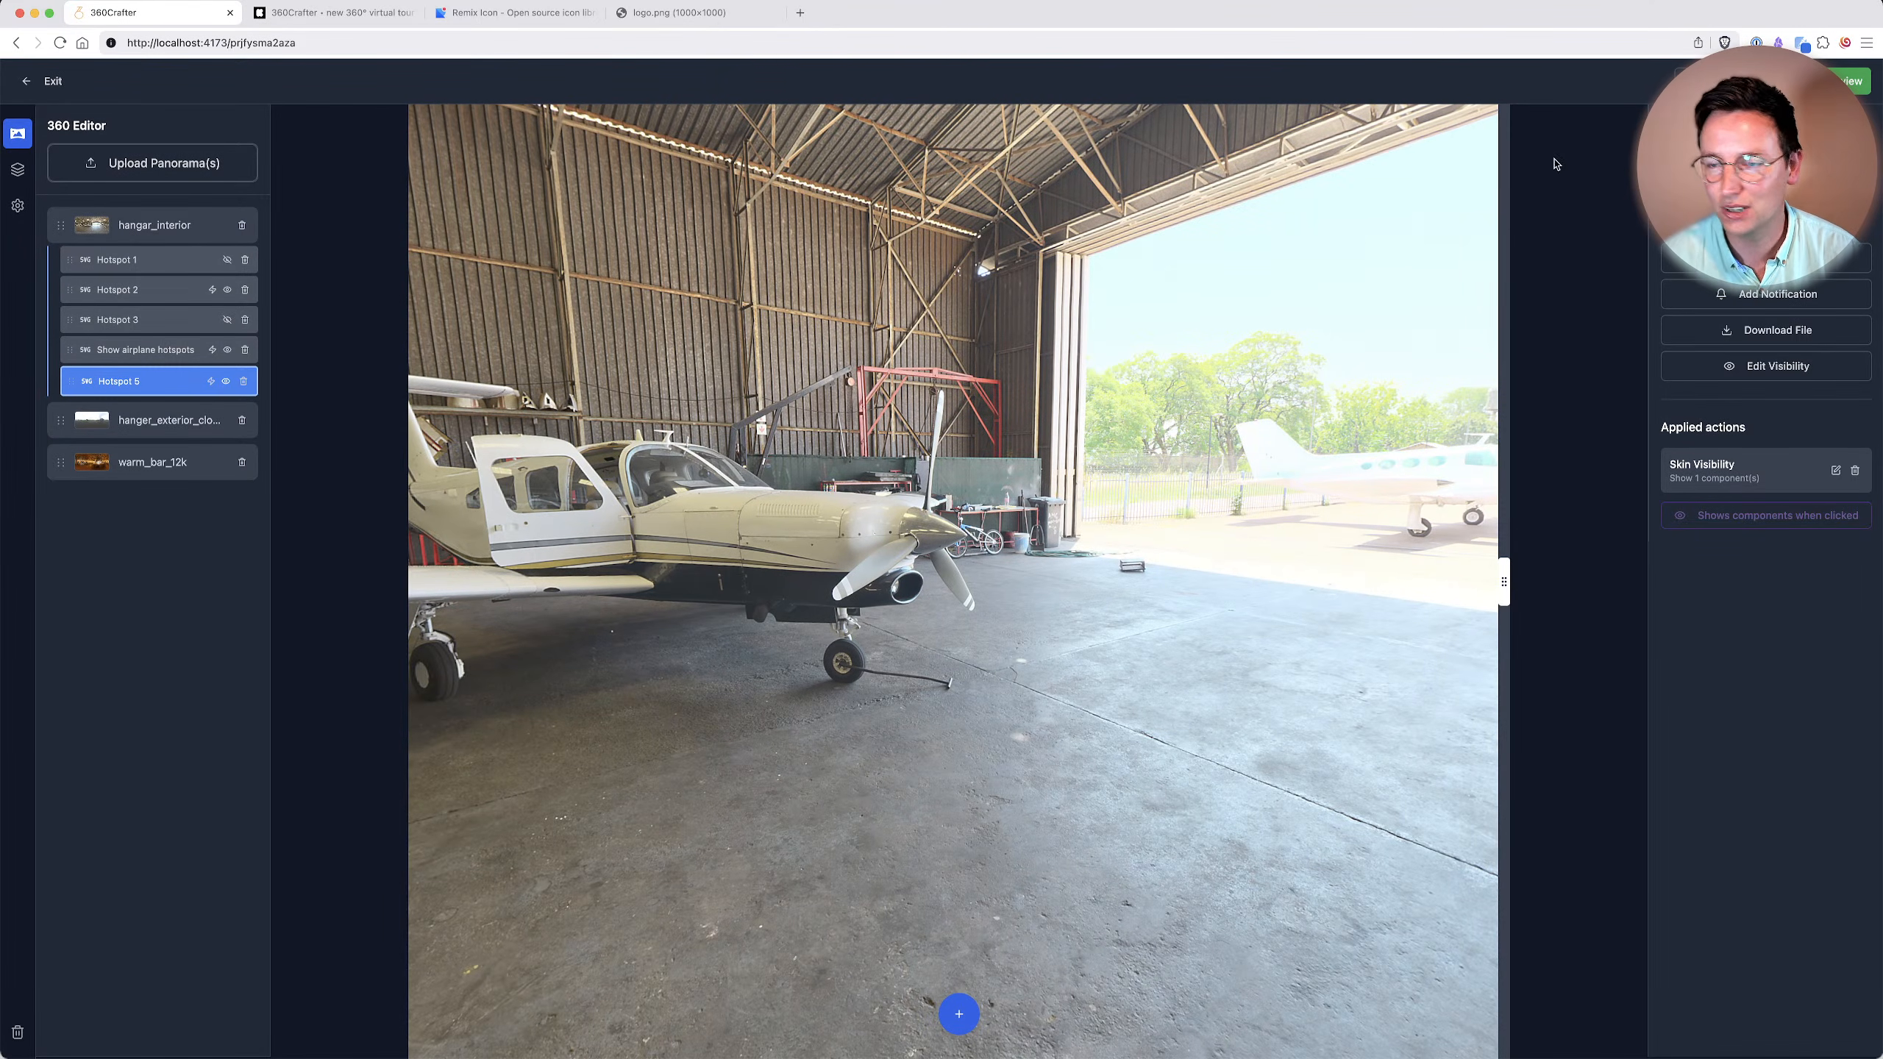
left_click_drag(969, 330, 1436, 286)
left_click_drag(976, 404, 1137, 410)
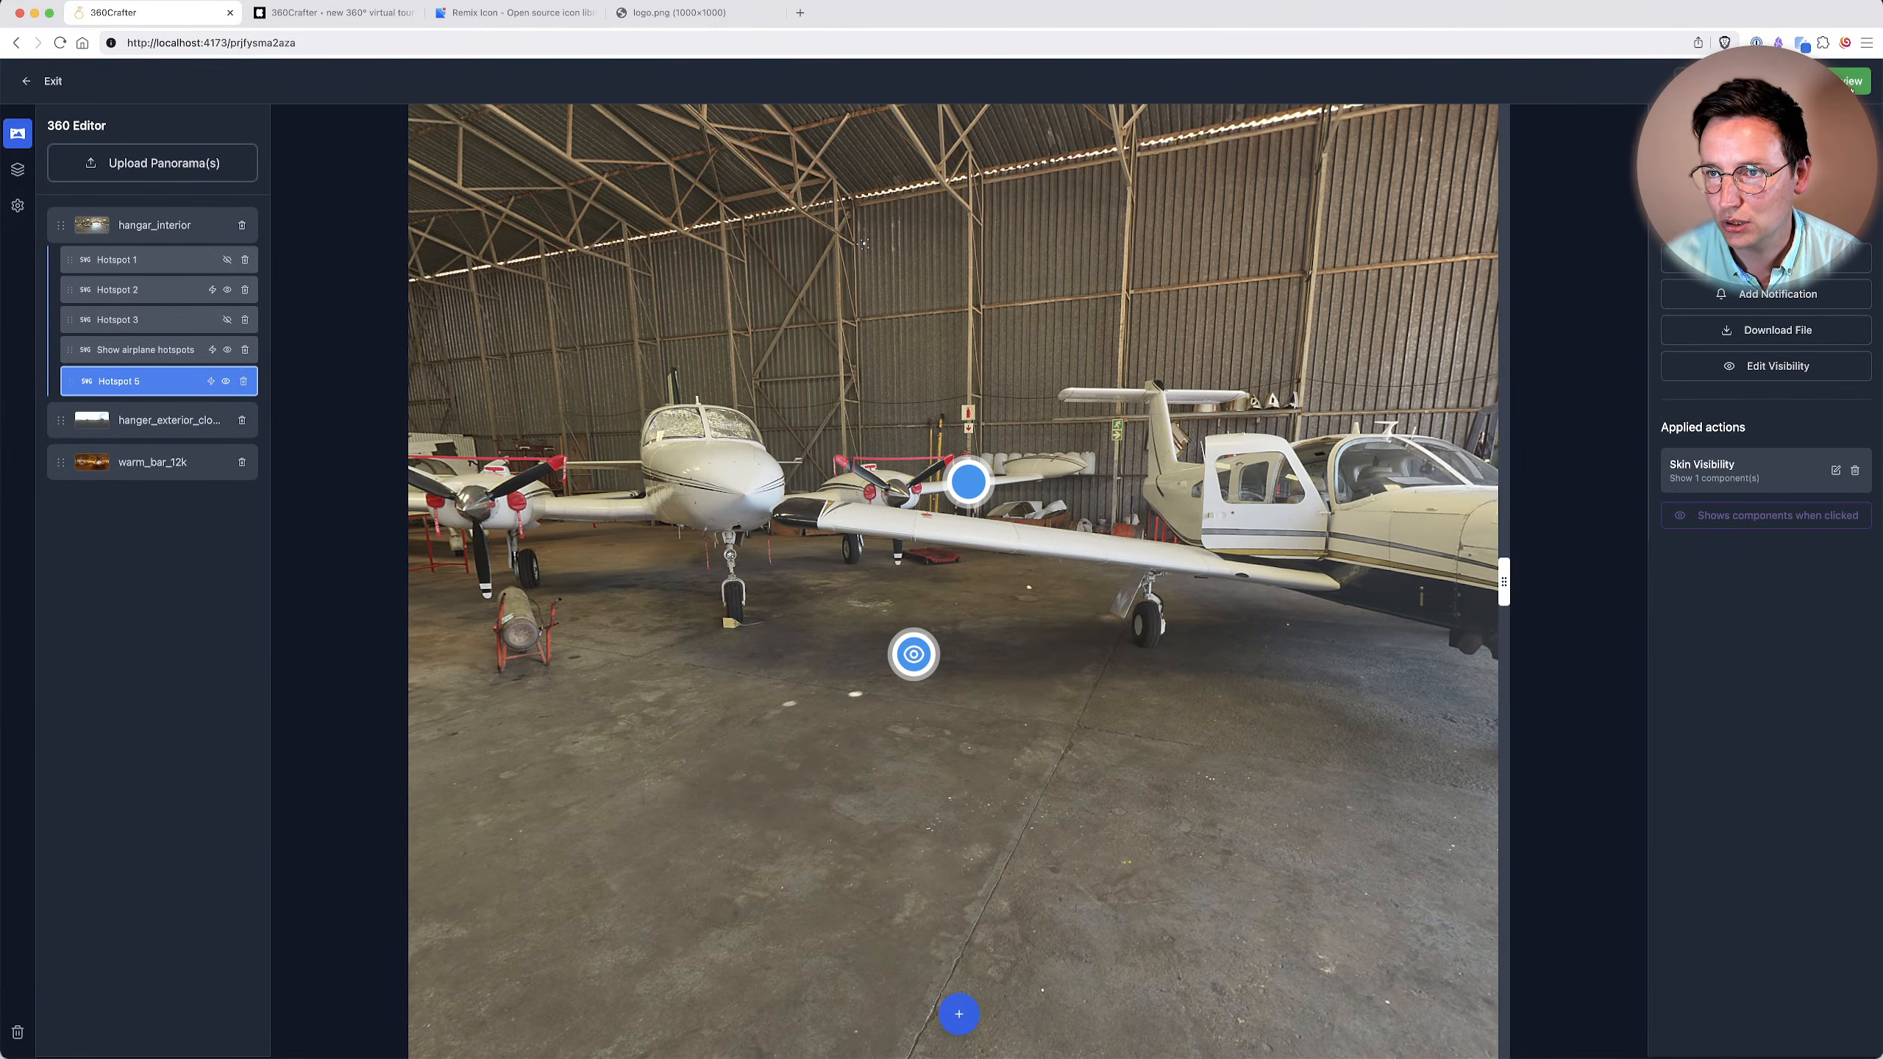
Check the publish option, export the project as an Exported 360° Tour, and save it as Demo_Live_web_tour in Downloads.
left_click(1723, 81)
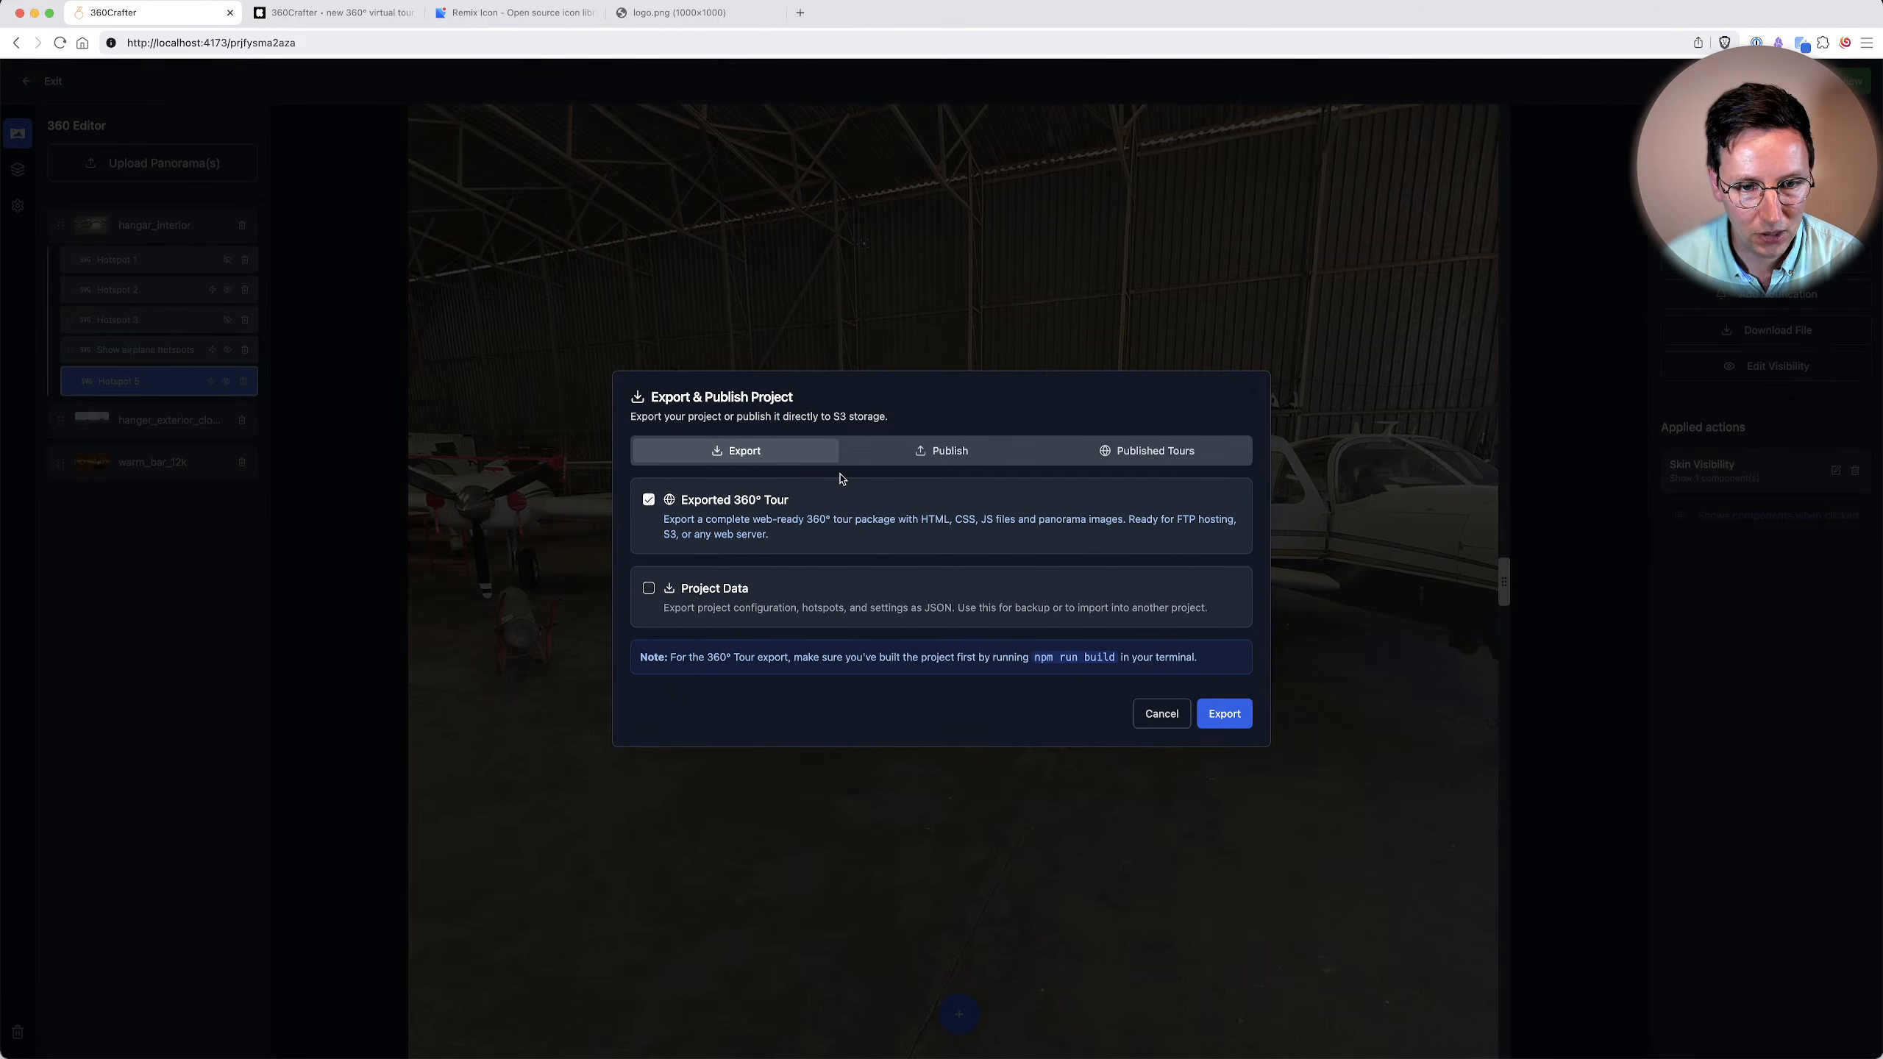
left_click(941, 452)
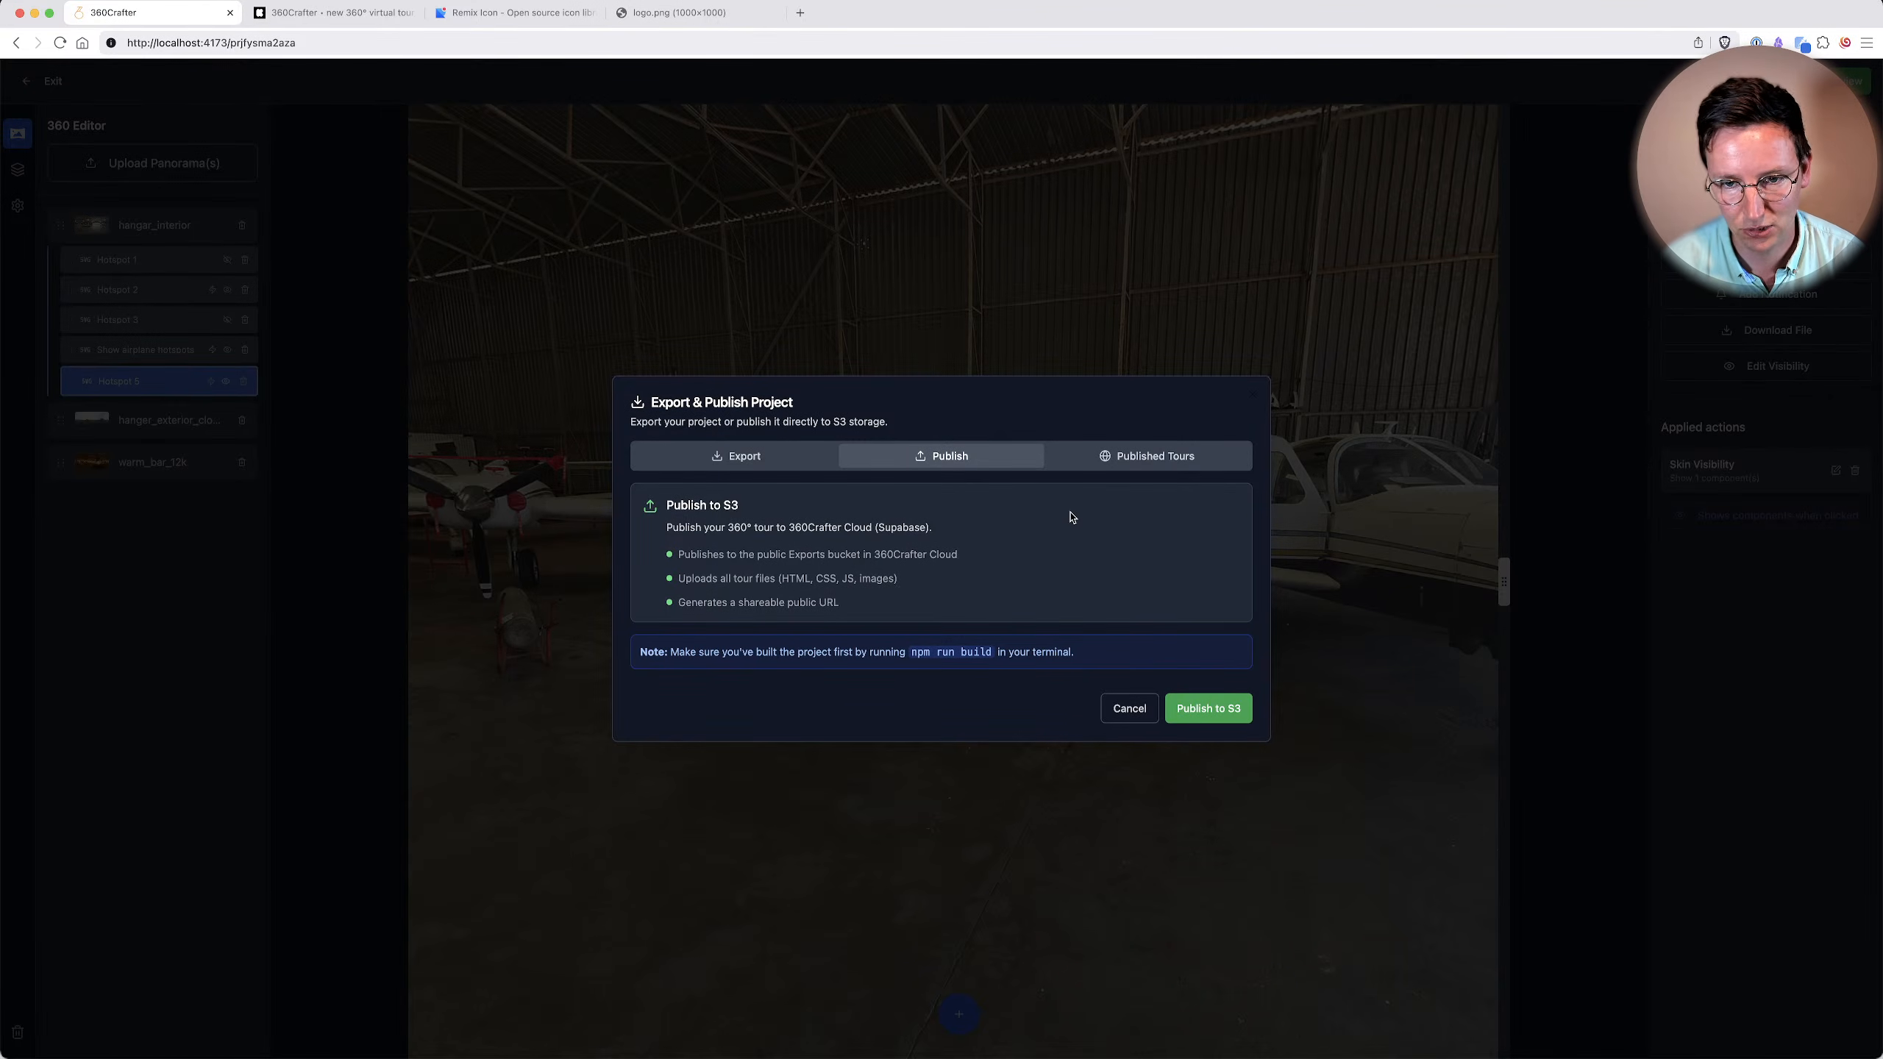
left_click(737, 458)
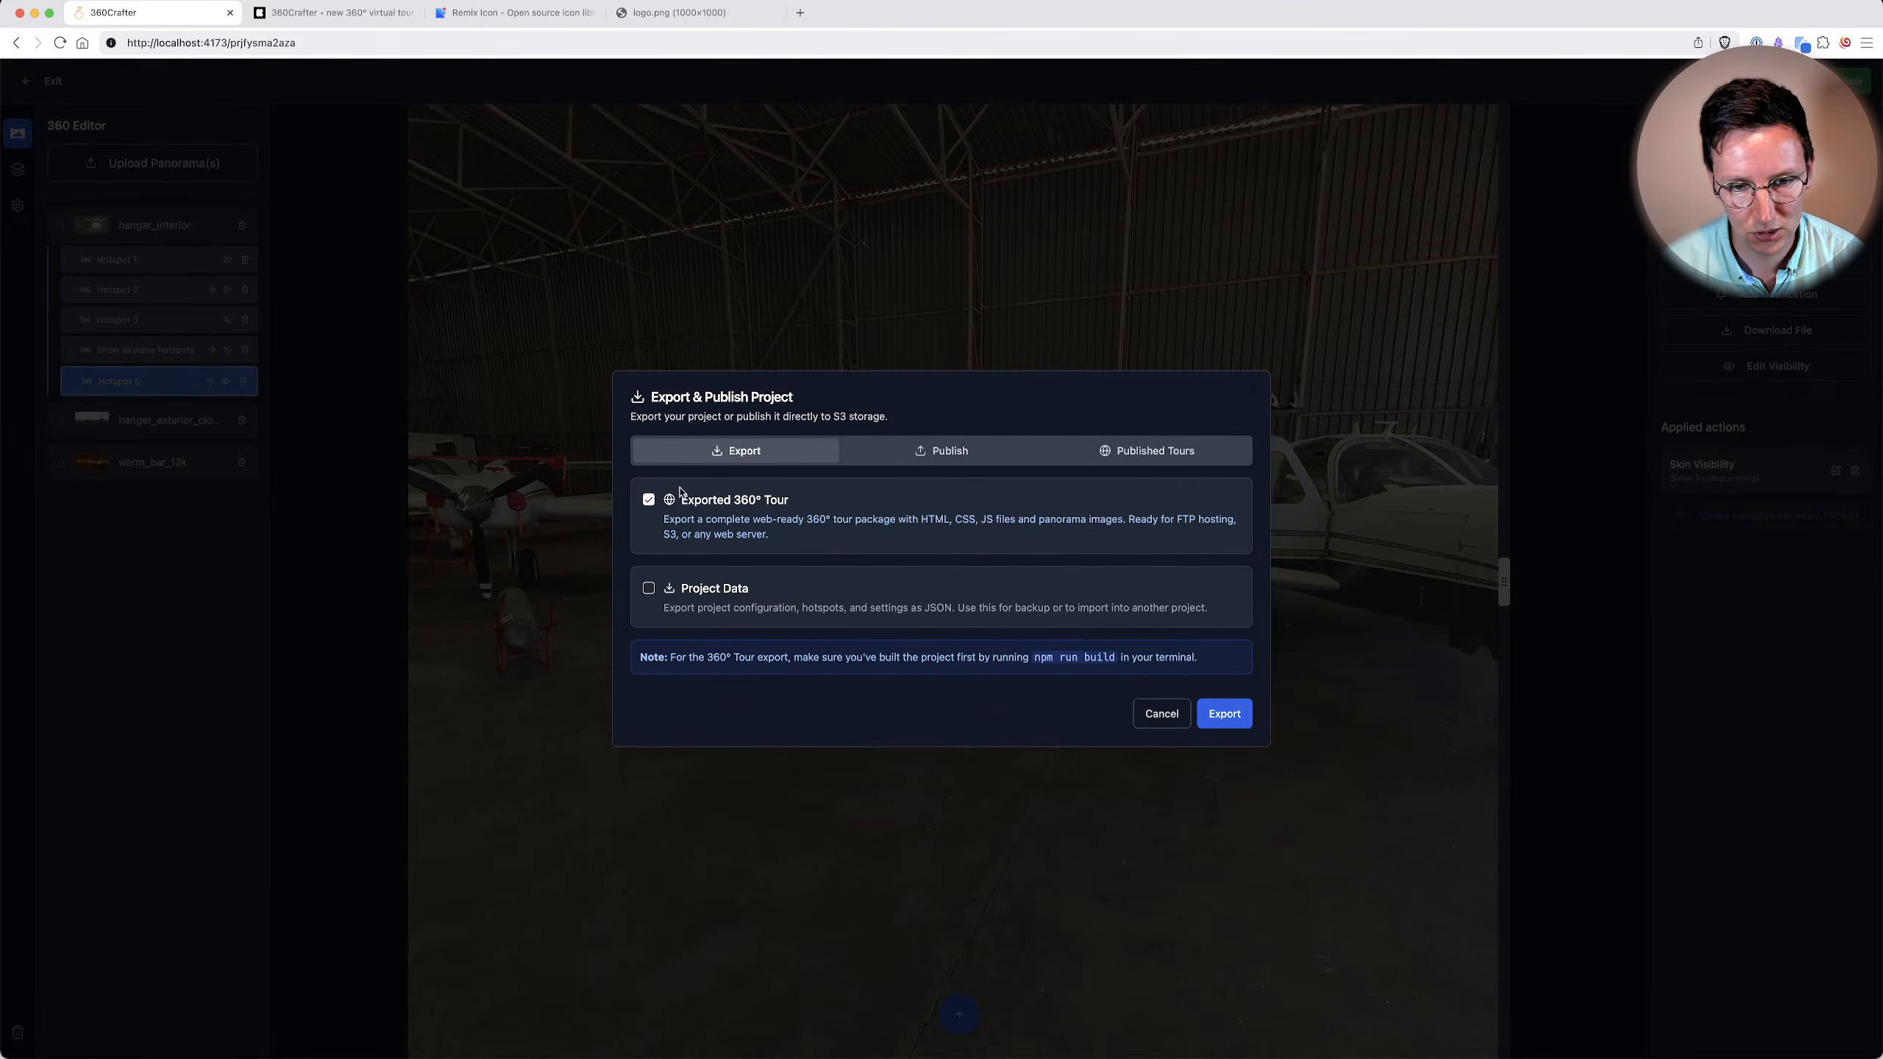
left_click(1234, 715)
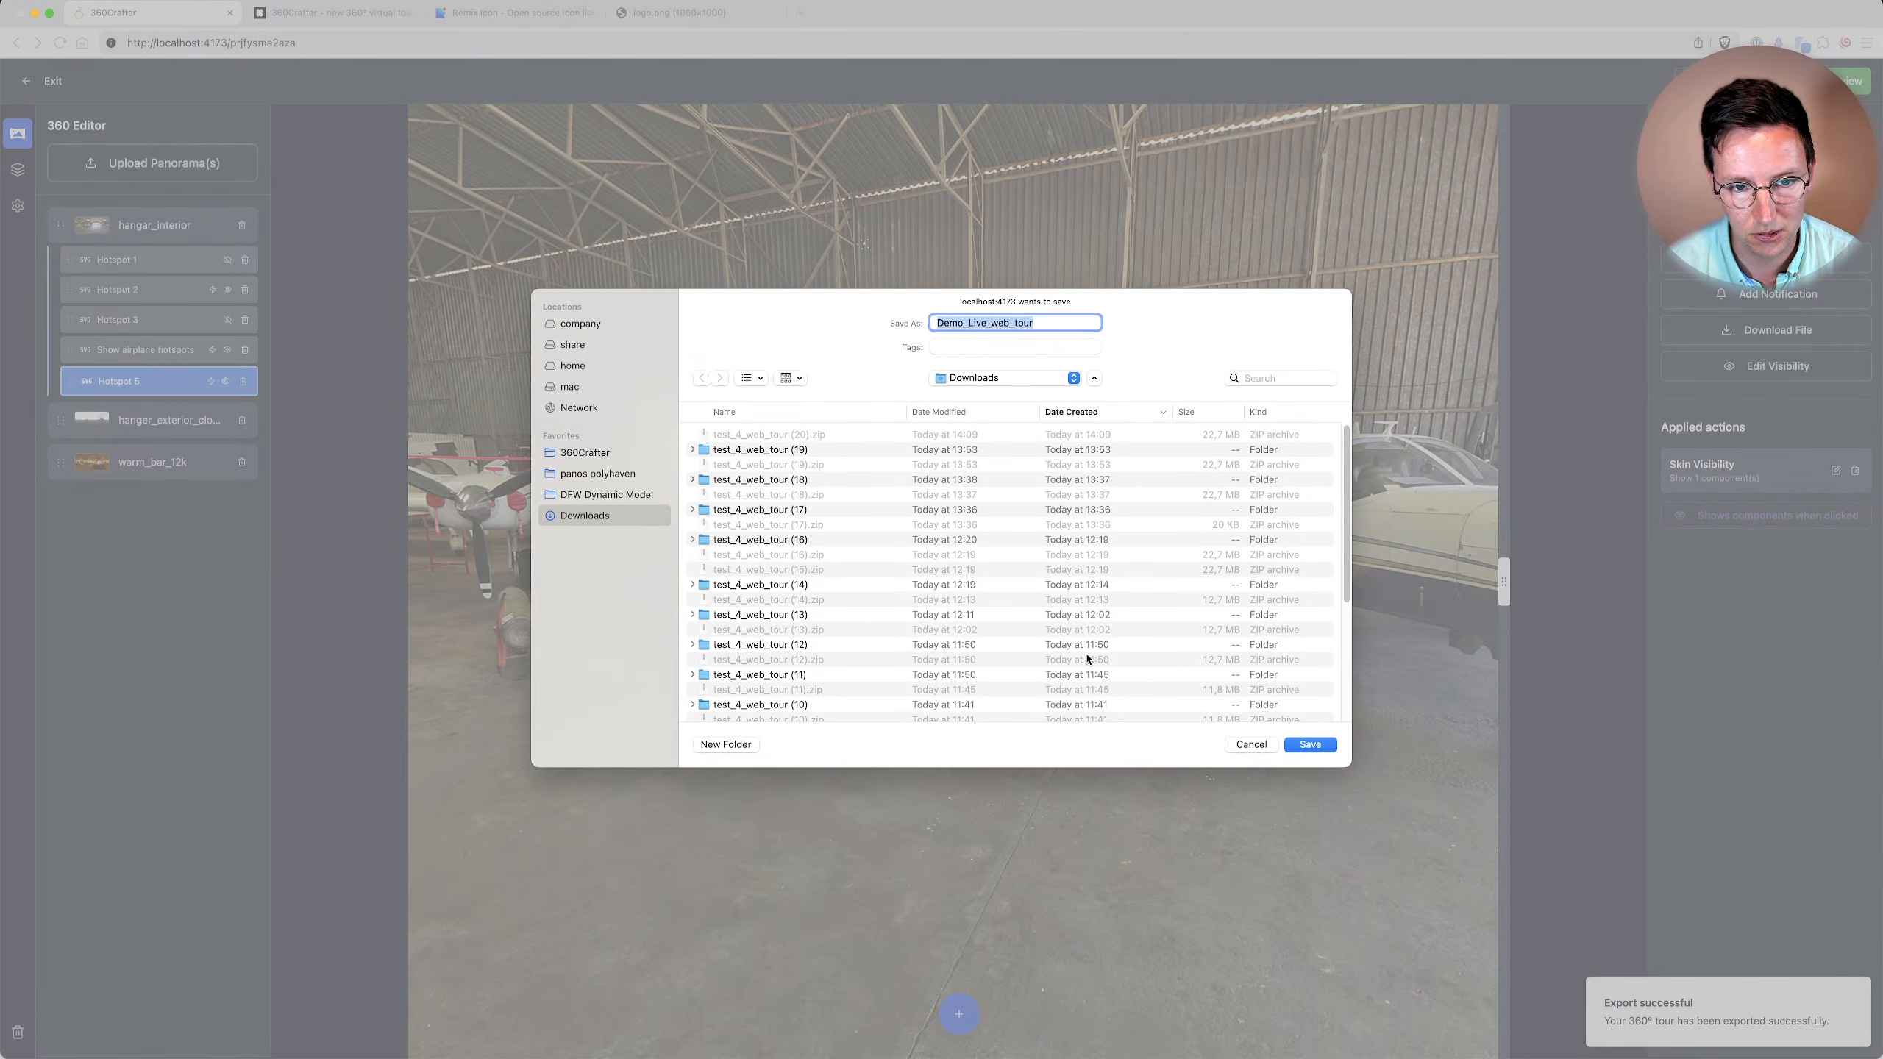
left_click(1314, 744)
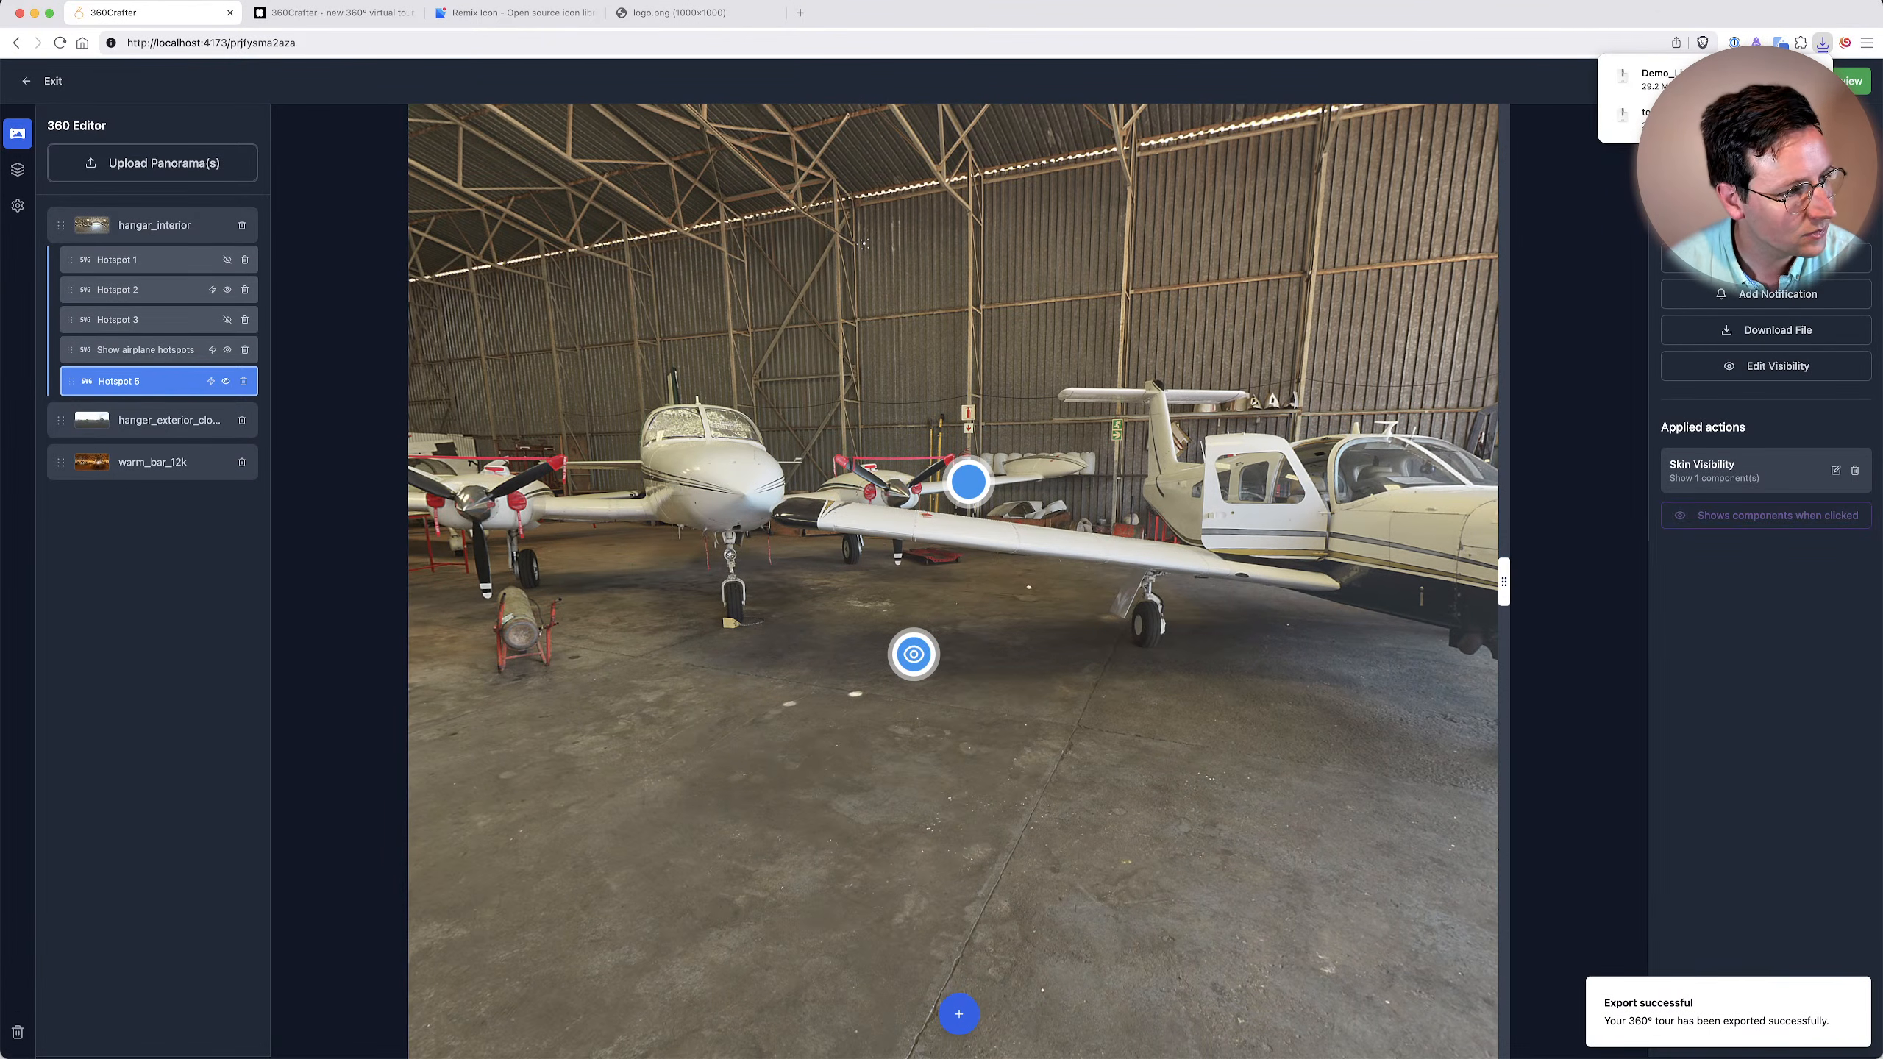
Bring the MinIO Console window showing the youtube bucket and the extracted Demo_Live_web_tour folder window onto this screen.
key("super+Tab")
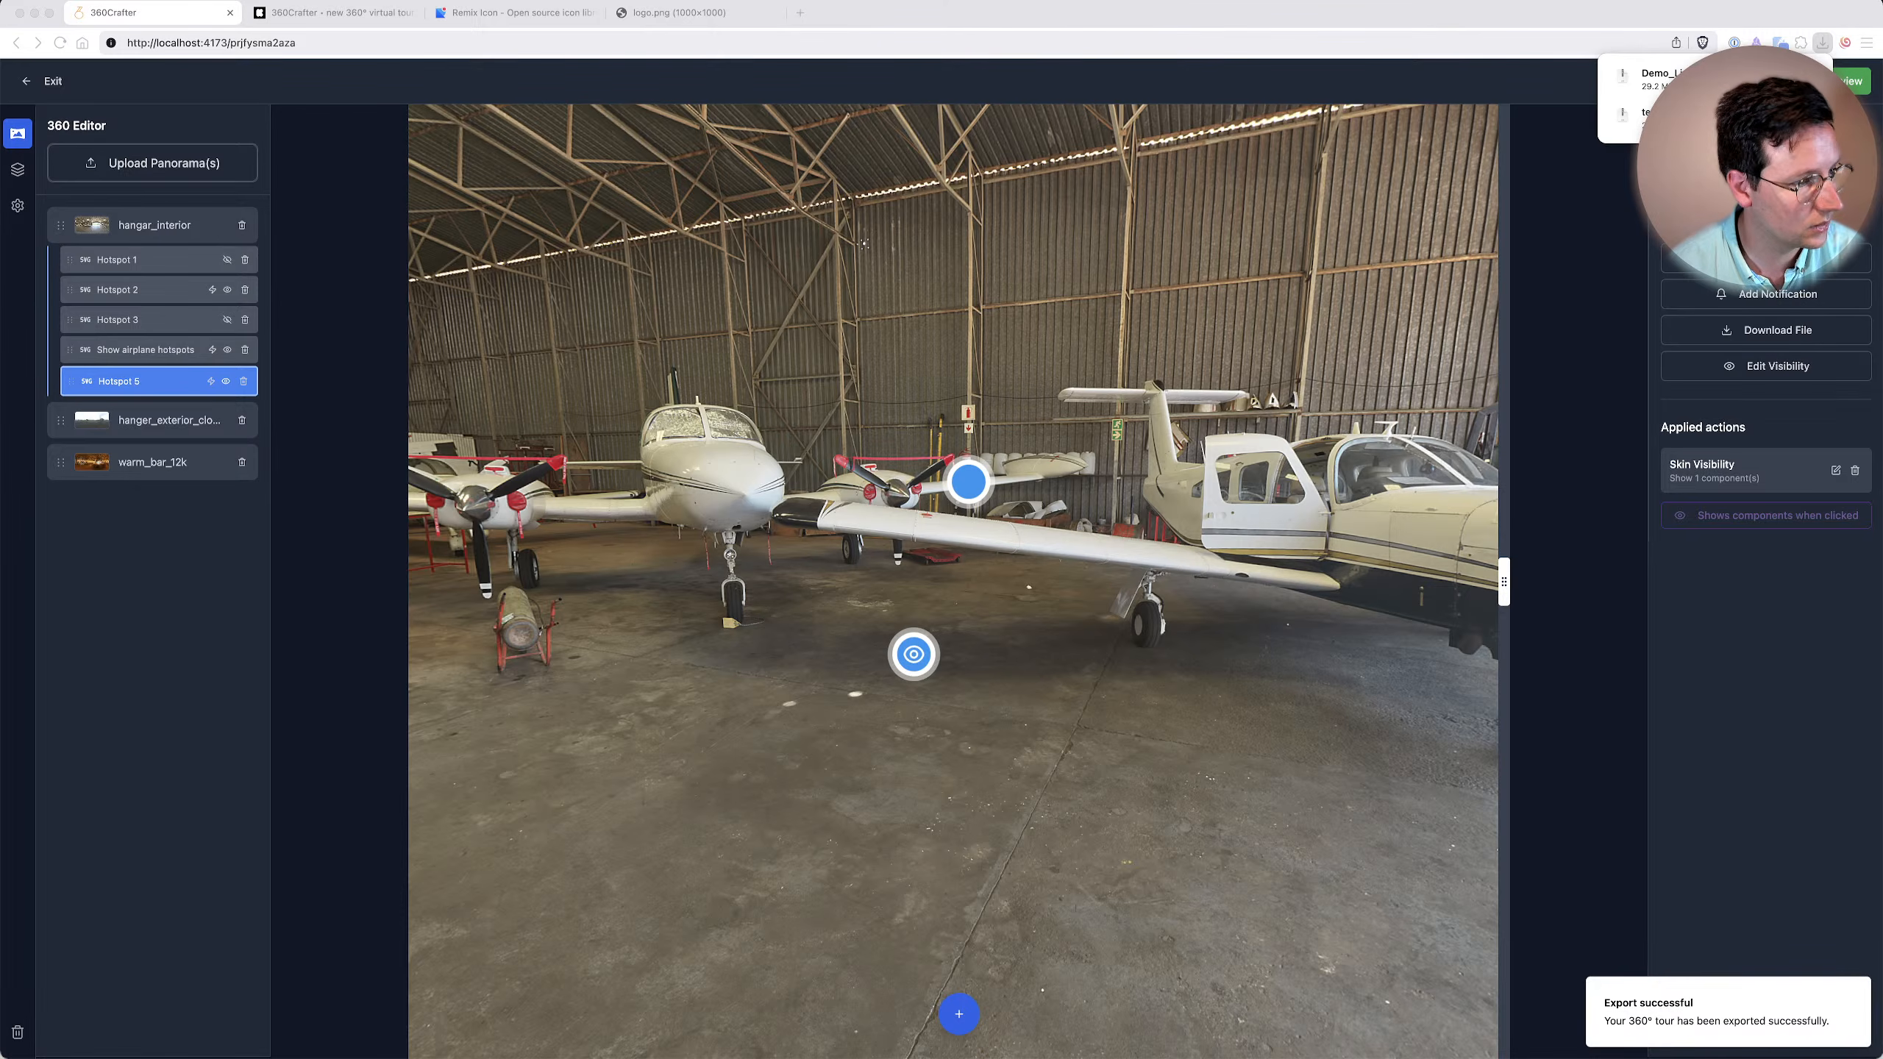
left_click_drag(1881, 178, 734, 161)
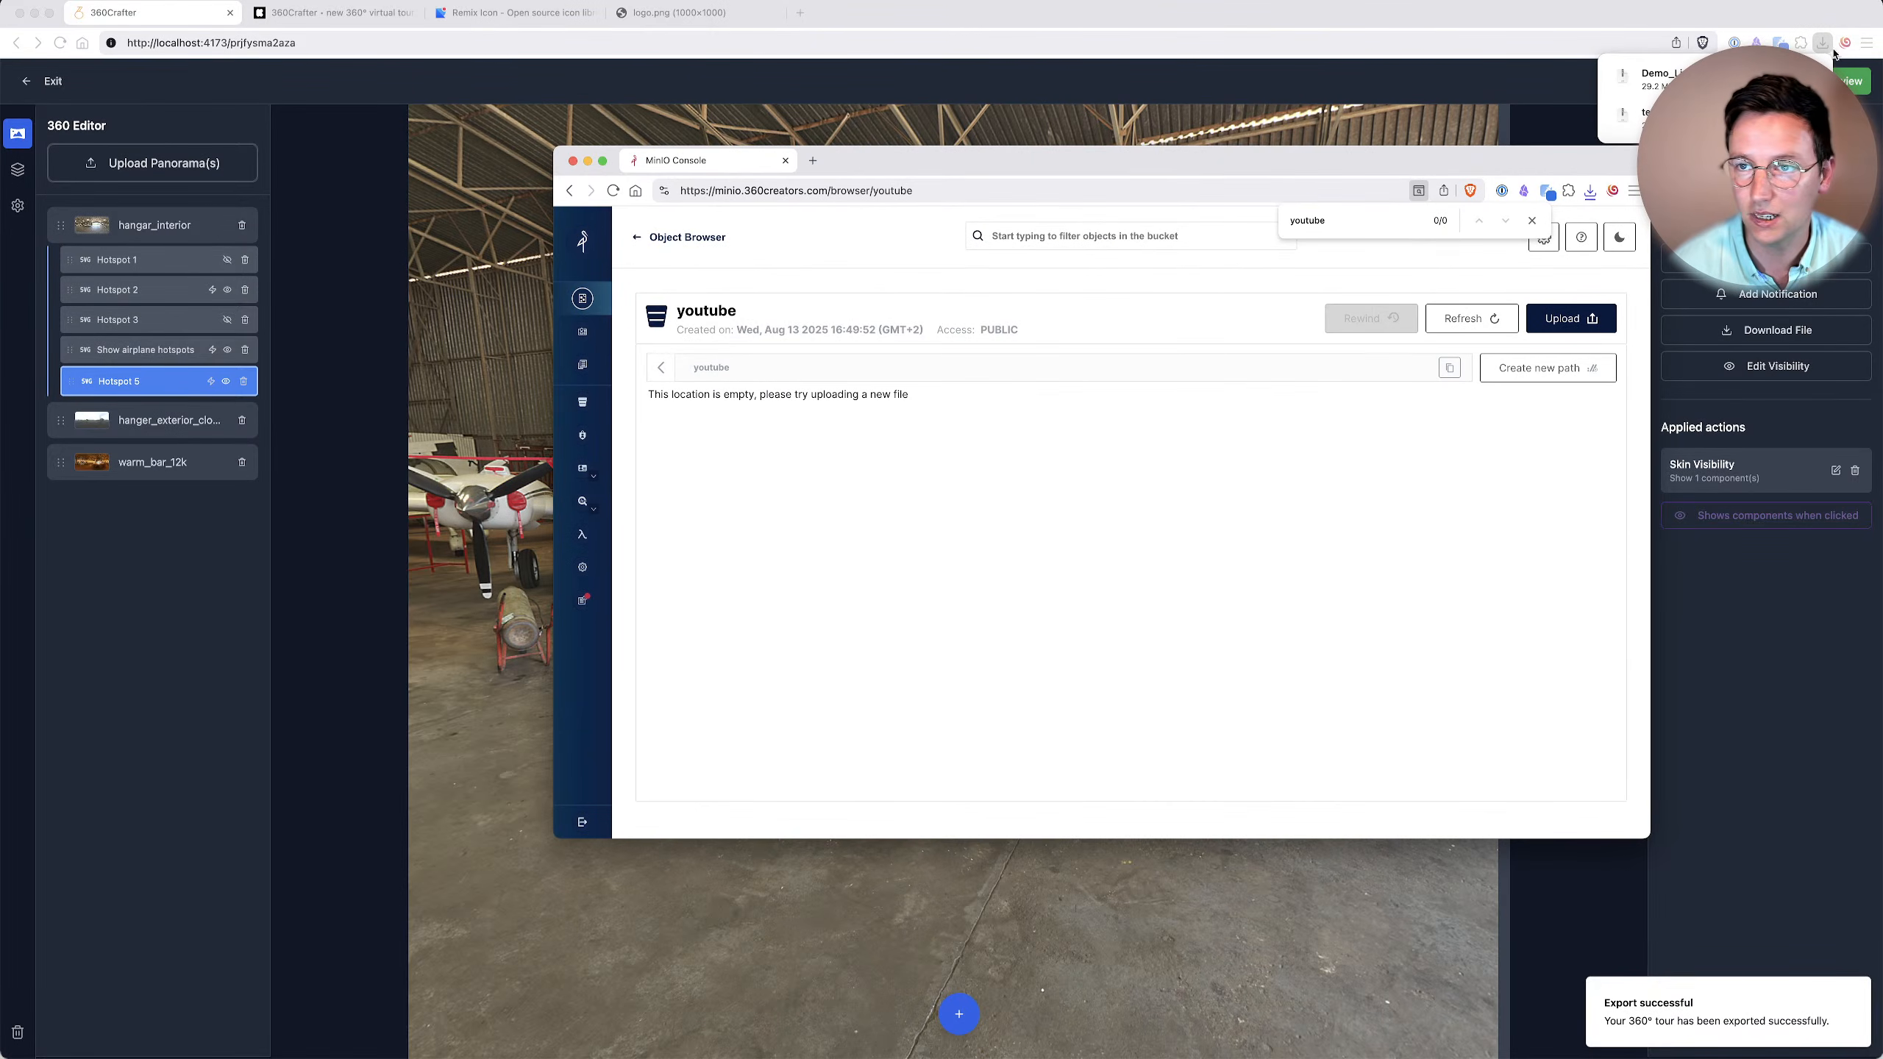
left_click(1802, 79)
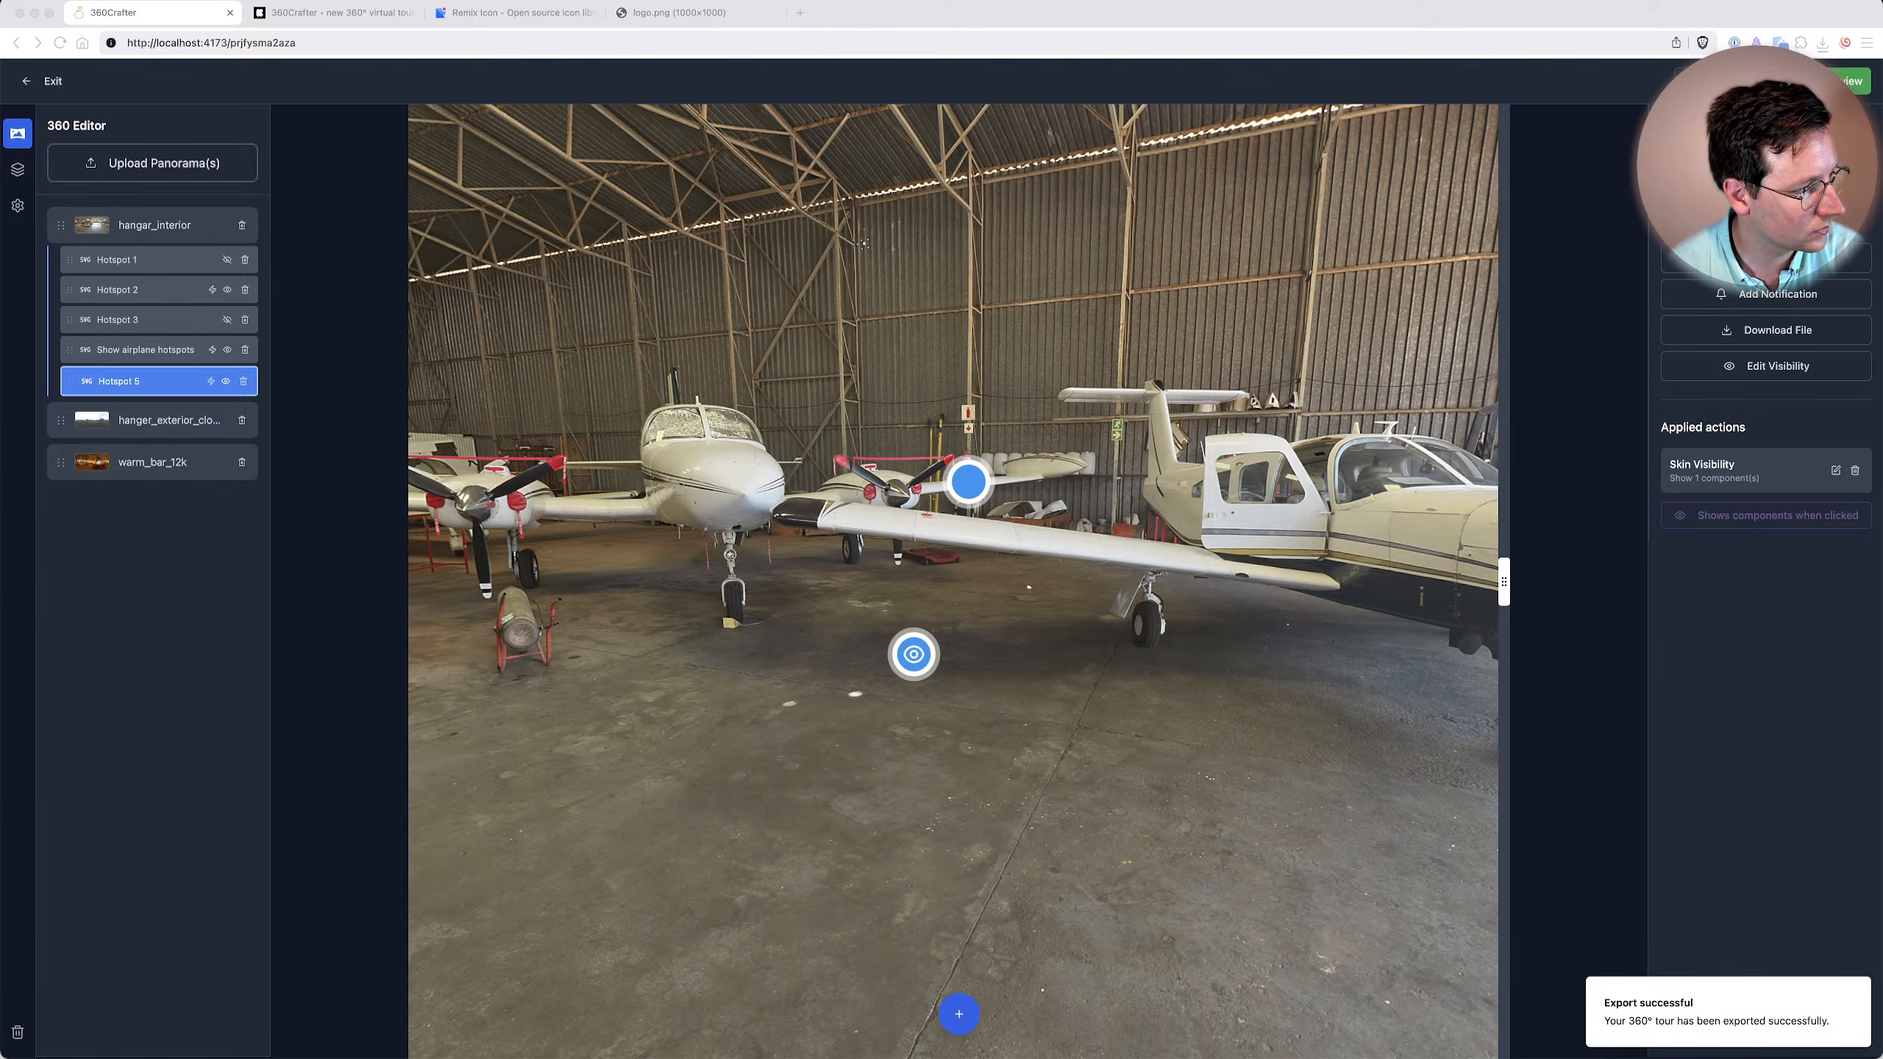
left_click_drag(853, 1058, 946, 334)
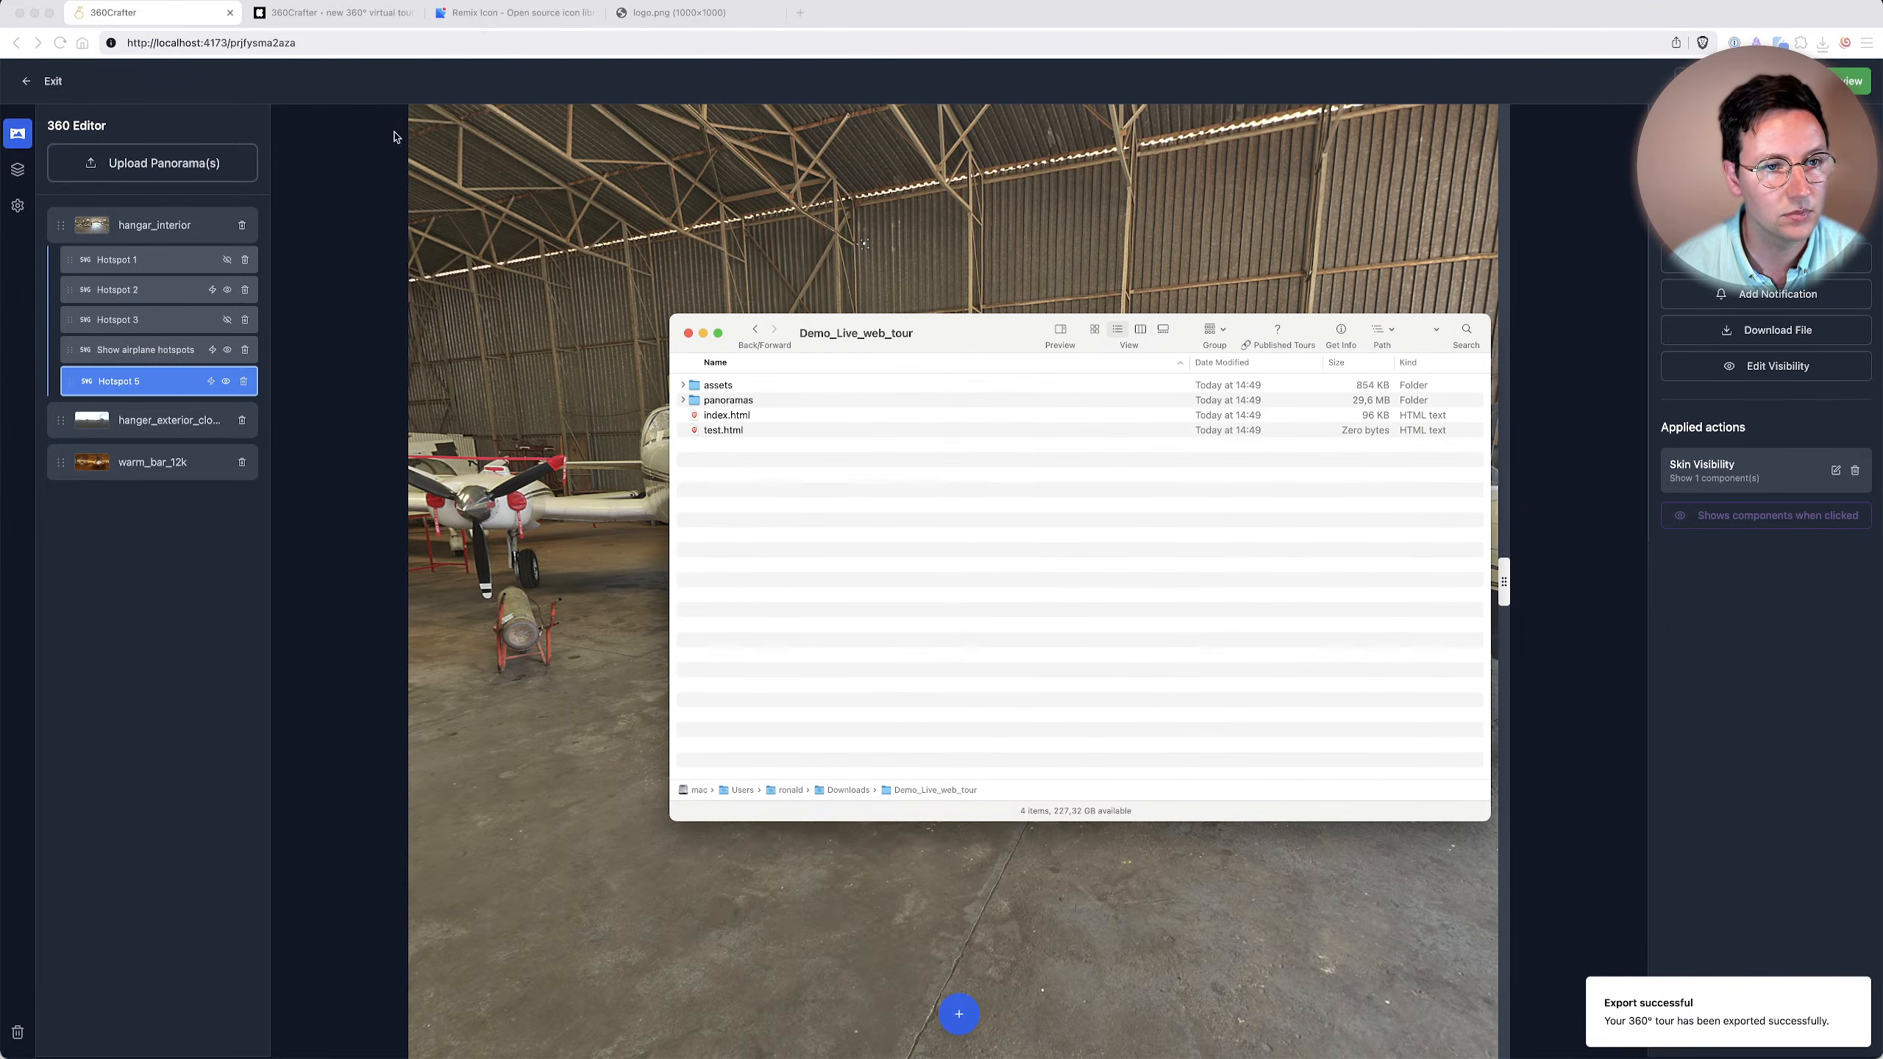
Arrange the MinIO Console window and the Demo_Live_web_tour folder window side by side.
mouse_move(1113, 1051)
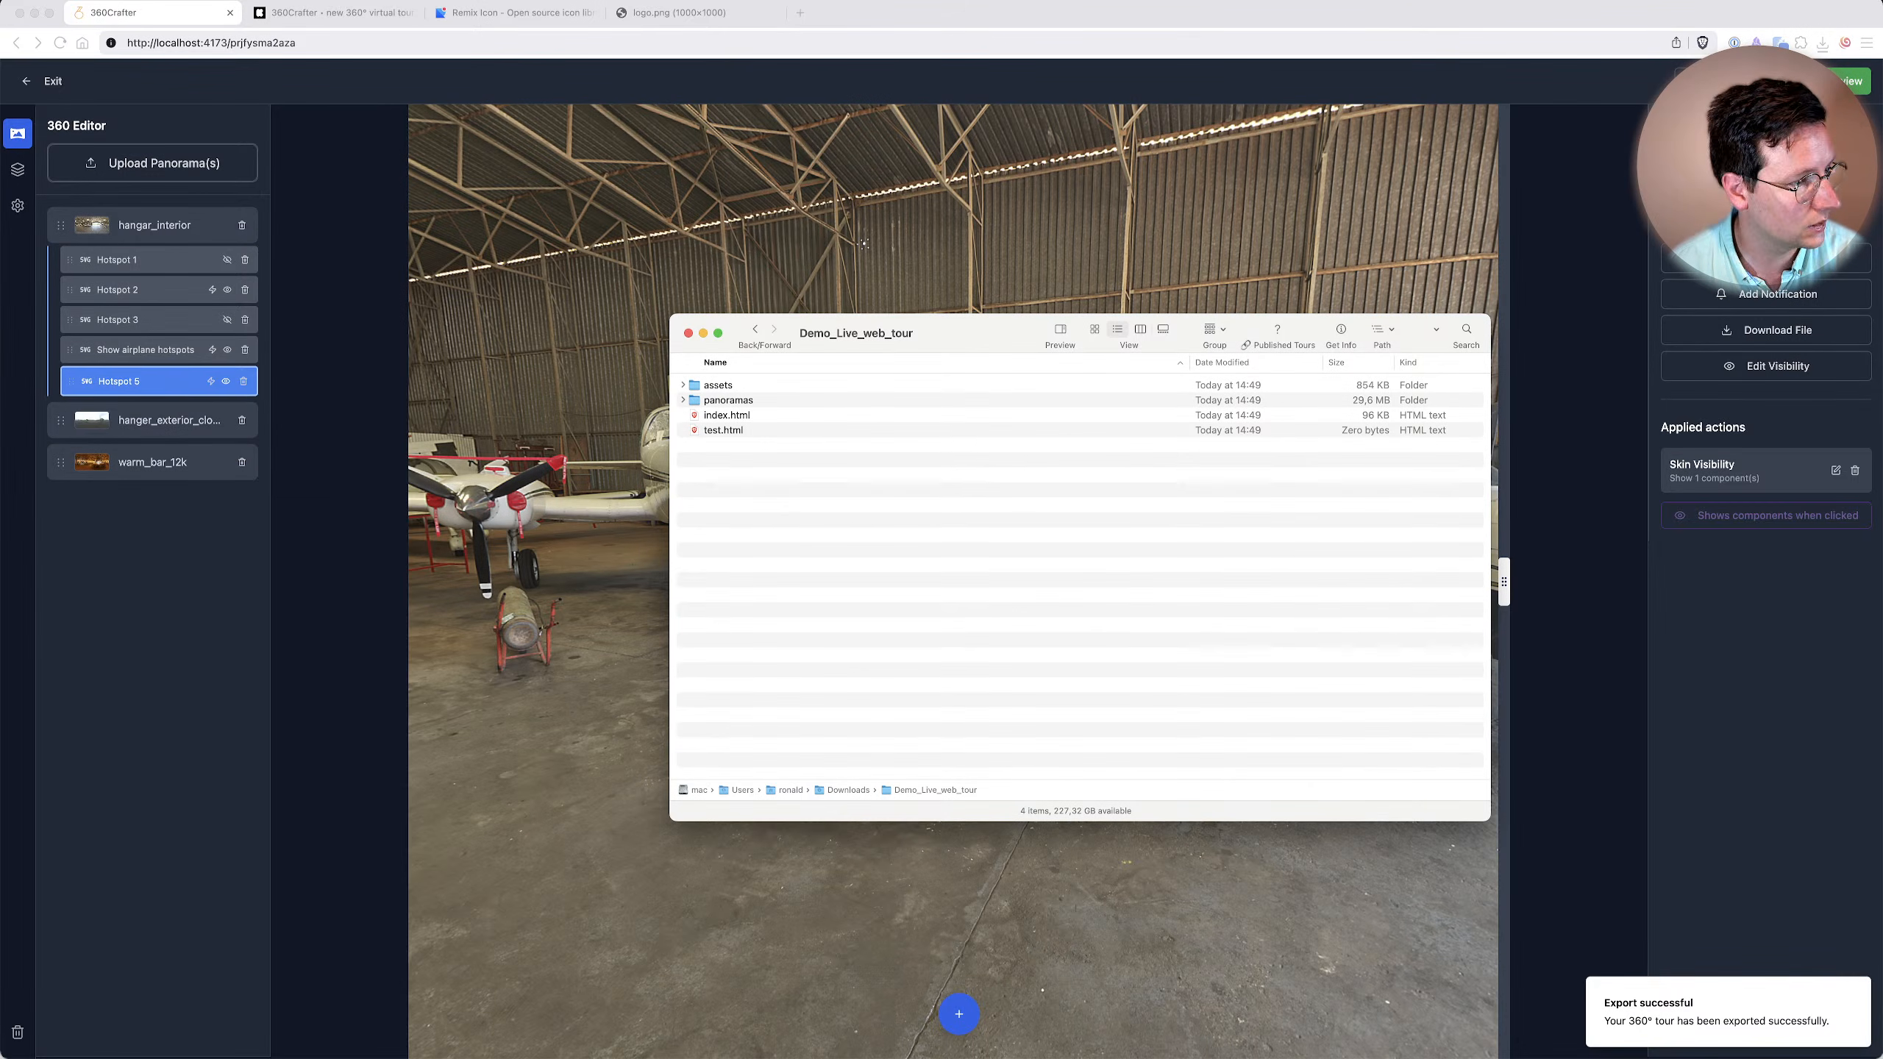
key("ctrl+Up")
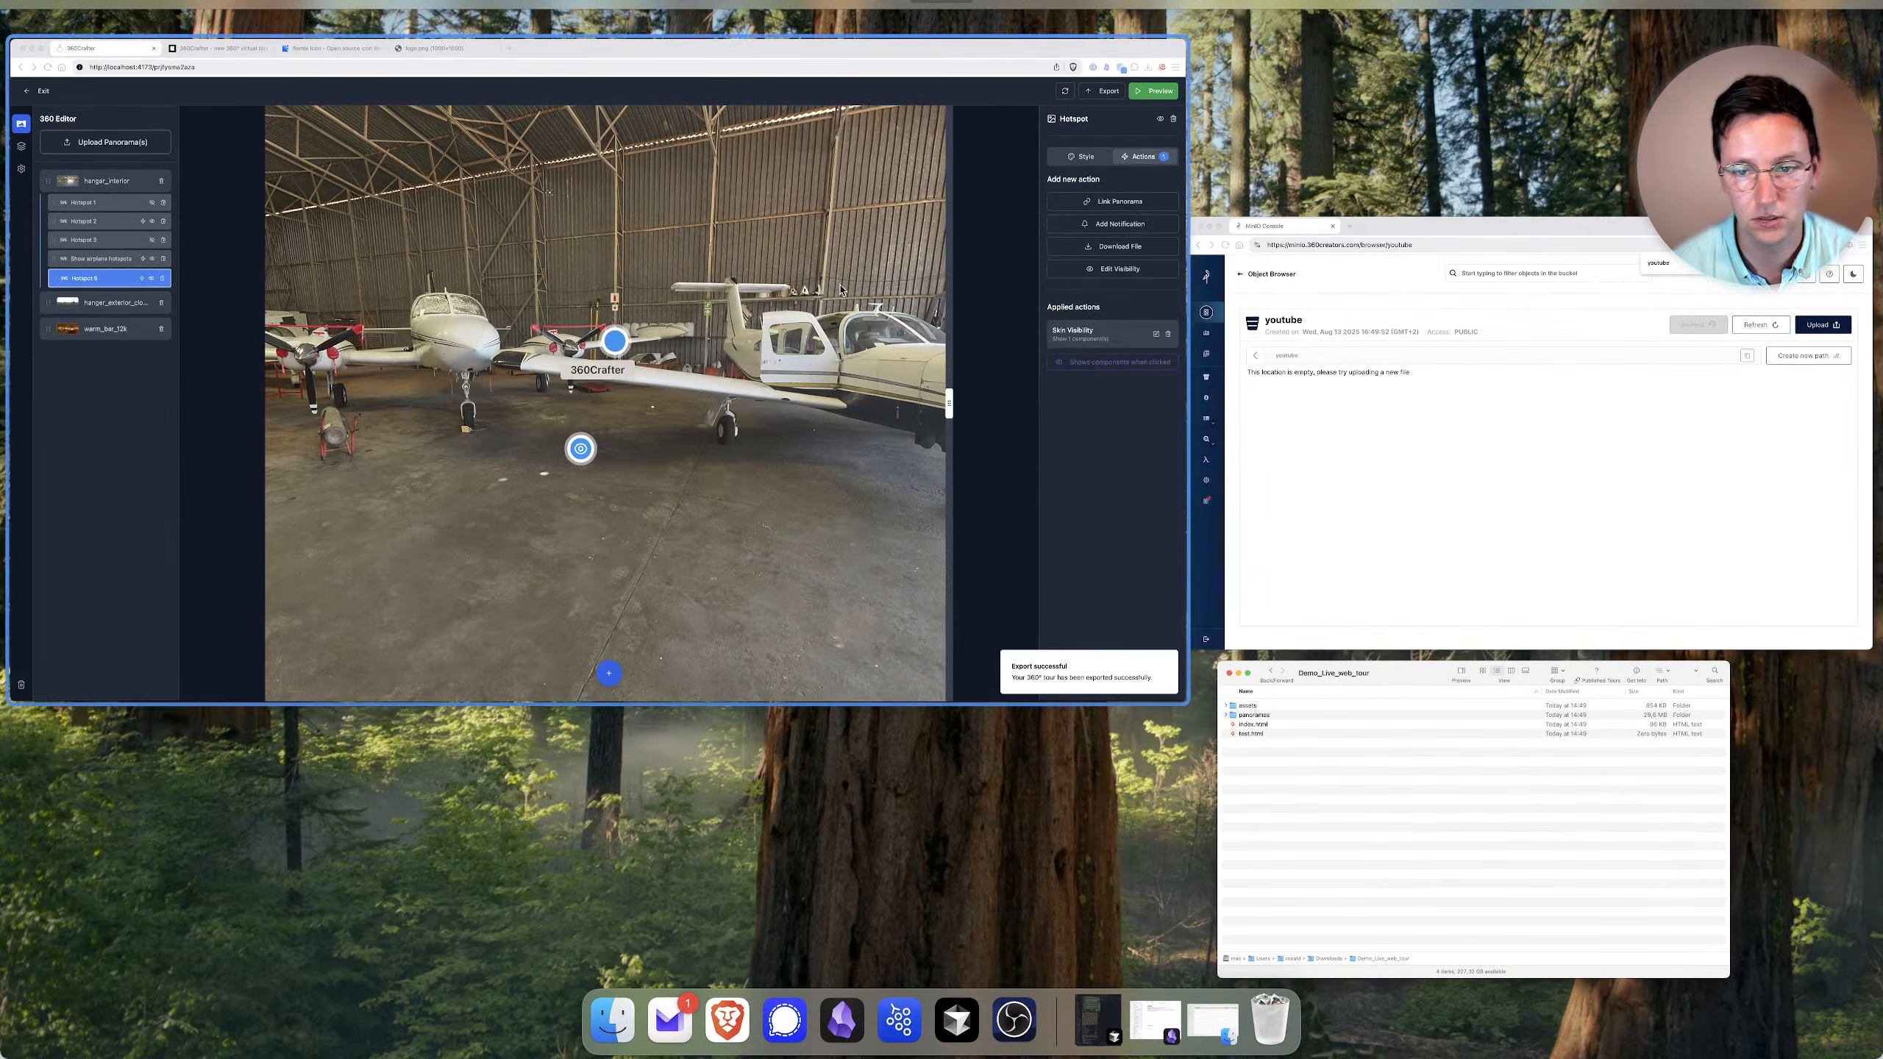
left_click(1415, 416)
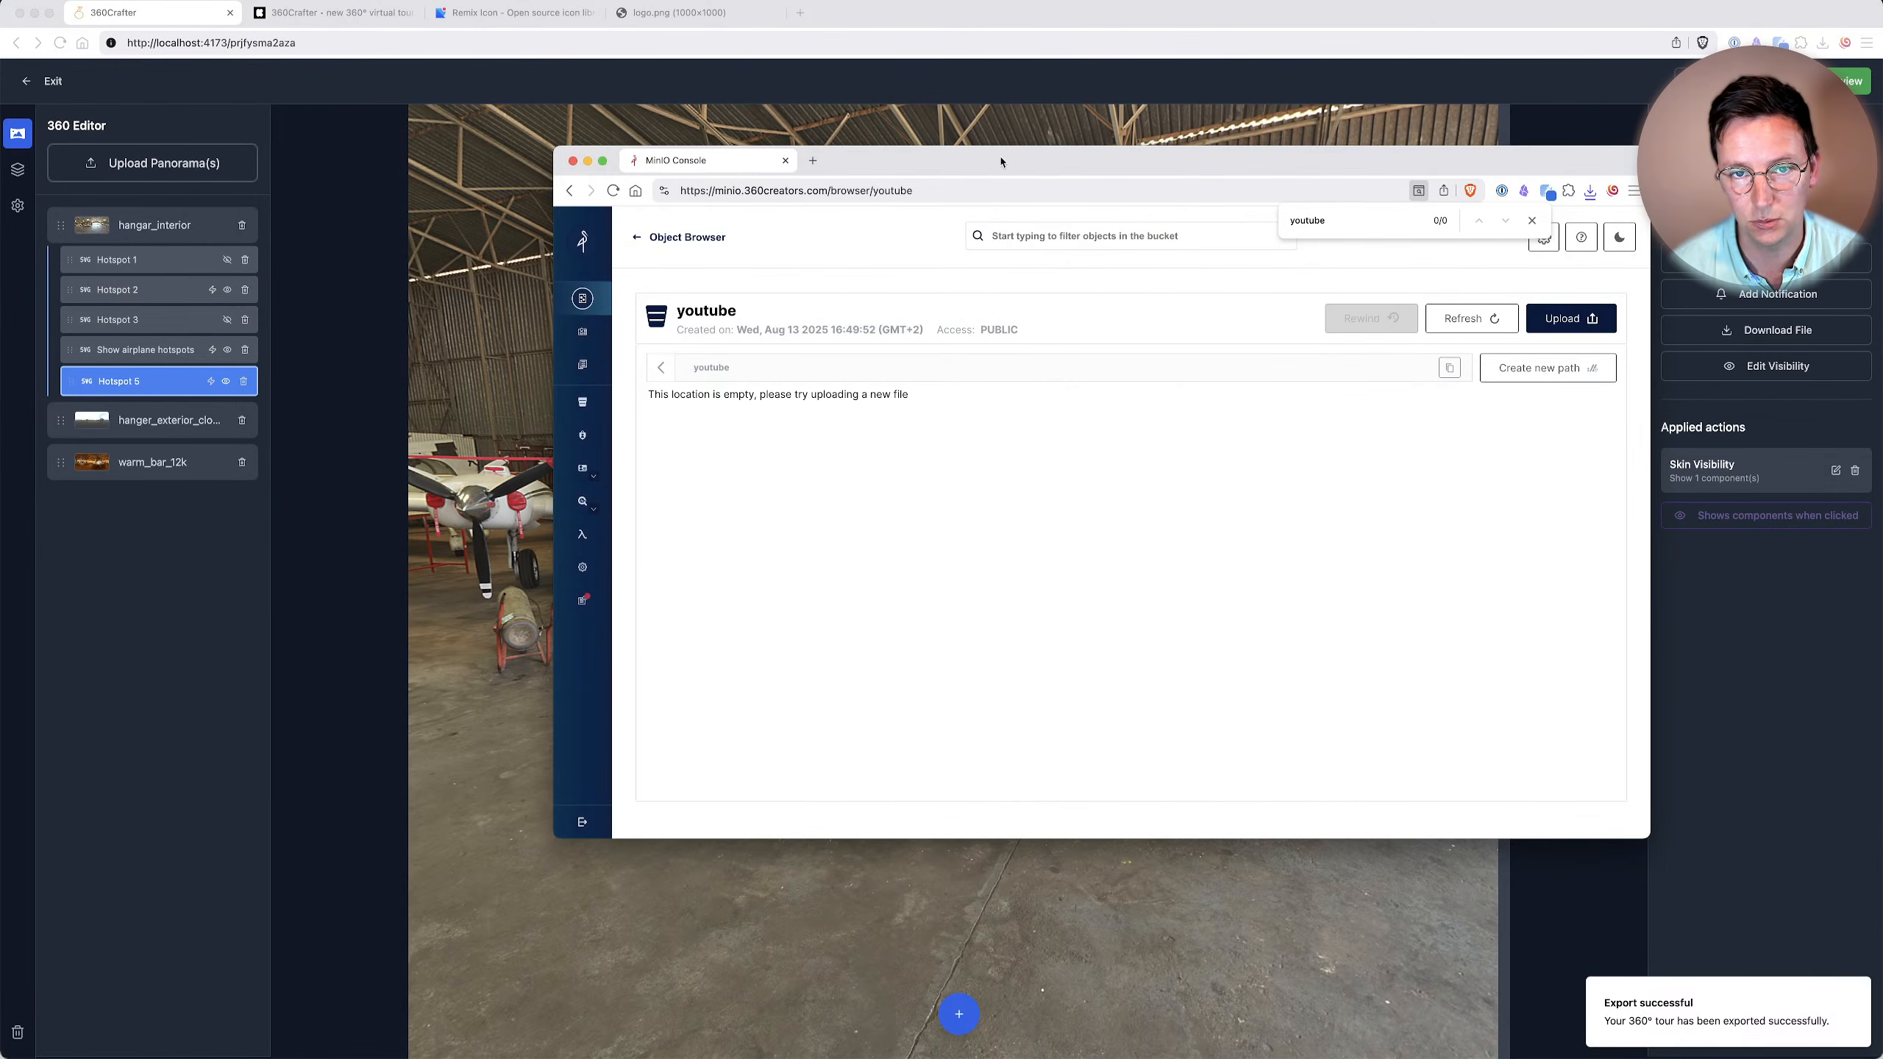
left_click_drag(1001, 163, 1577, 354)
left_click(978, 362)
left_click_drag(882, 335, 387, 292)
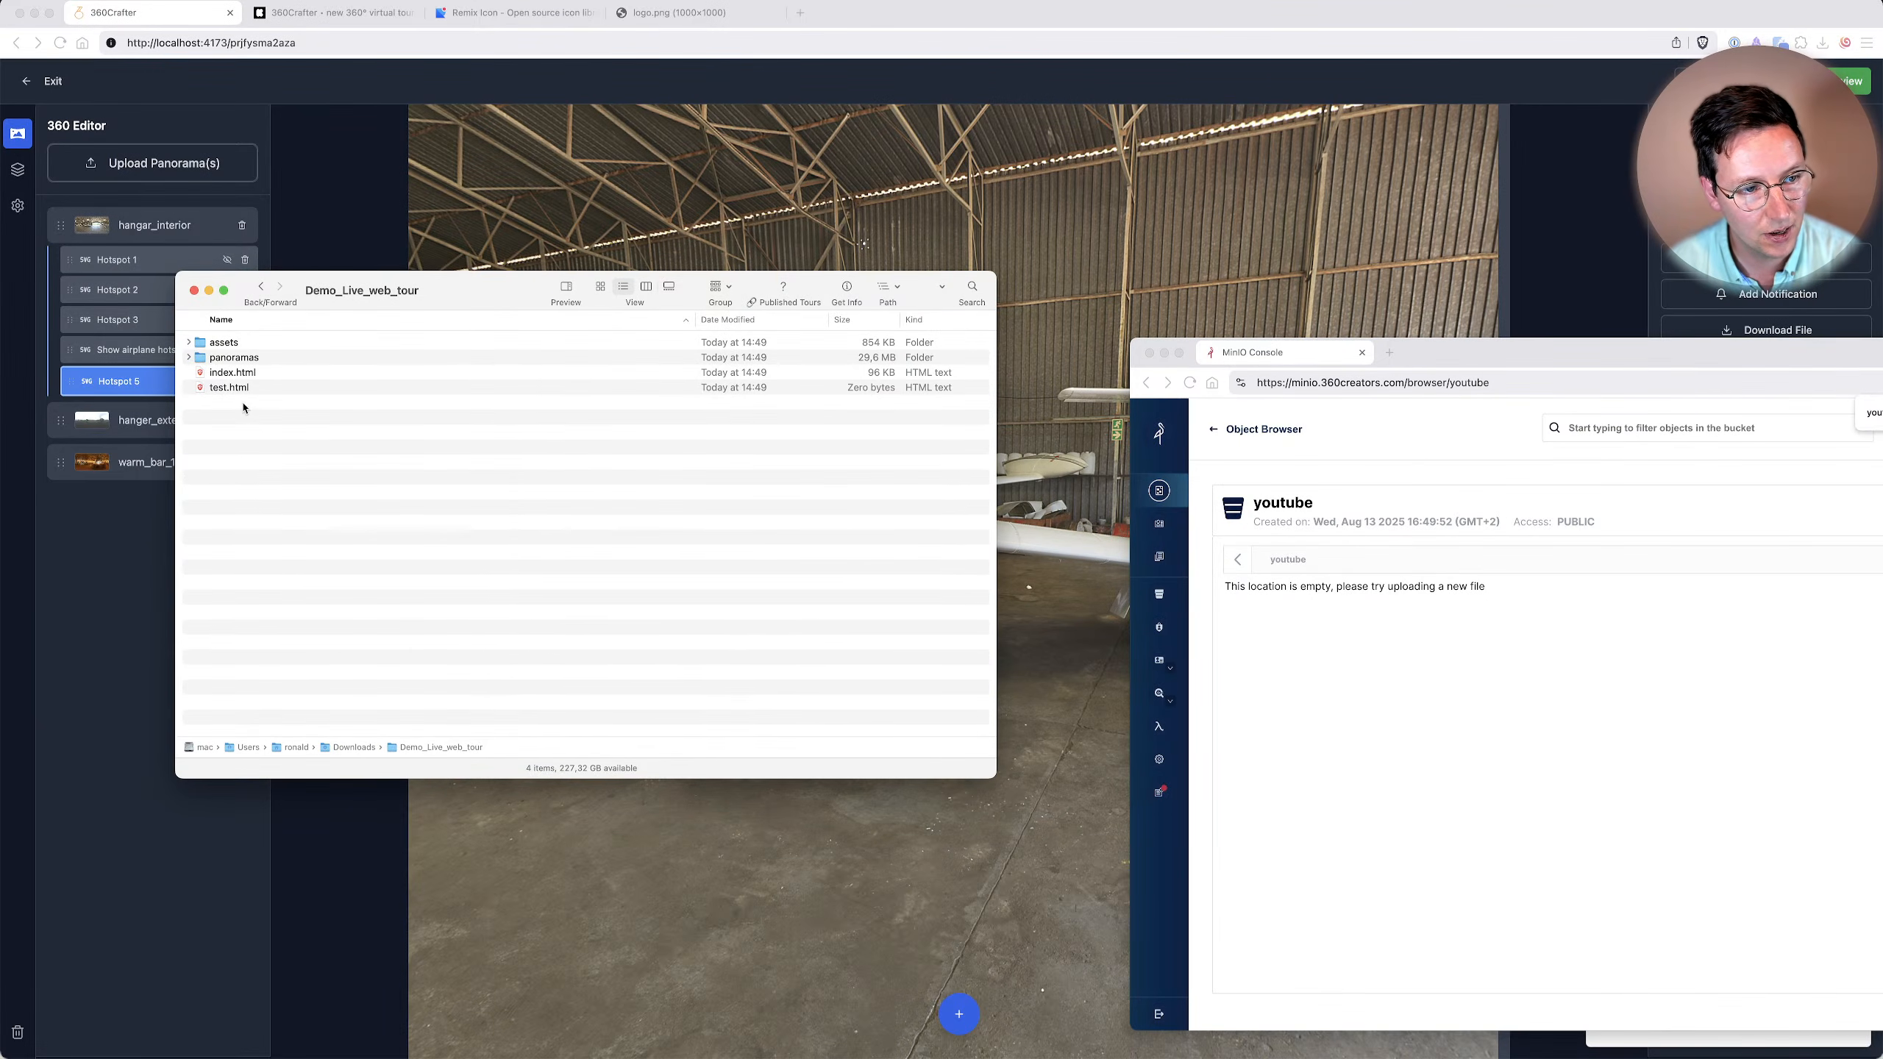
Upload assets, panoramas, index.html and test.html from Demo_Live_web_tour to the youtube bucket and check the uploads.
key("super+a")
left_click_drag(1515, 364, 1286, 278)
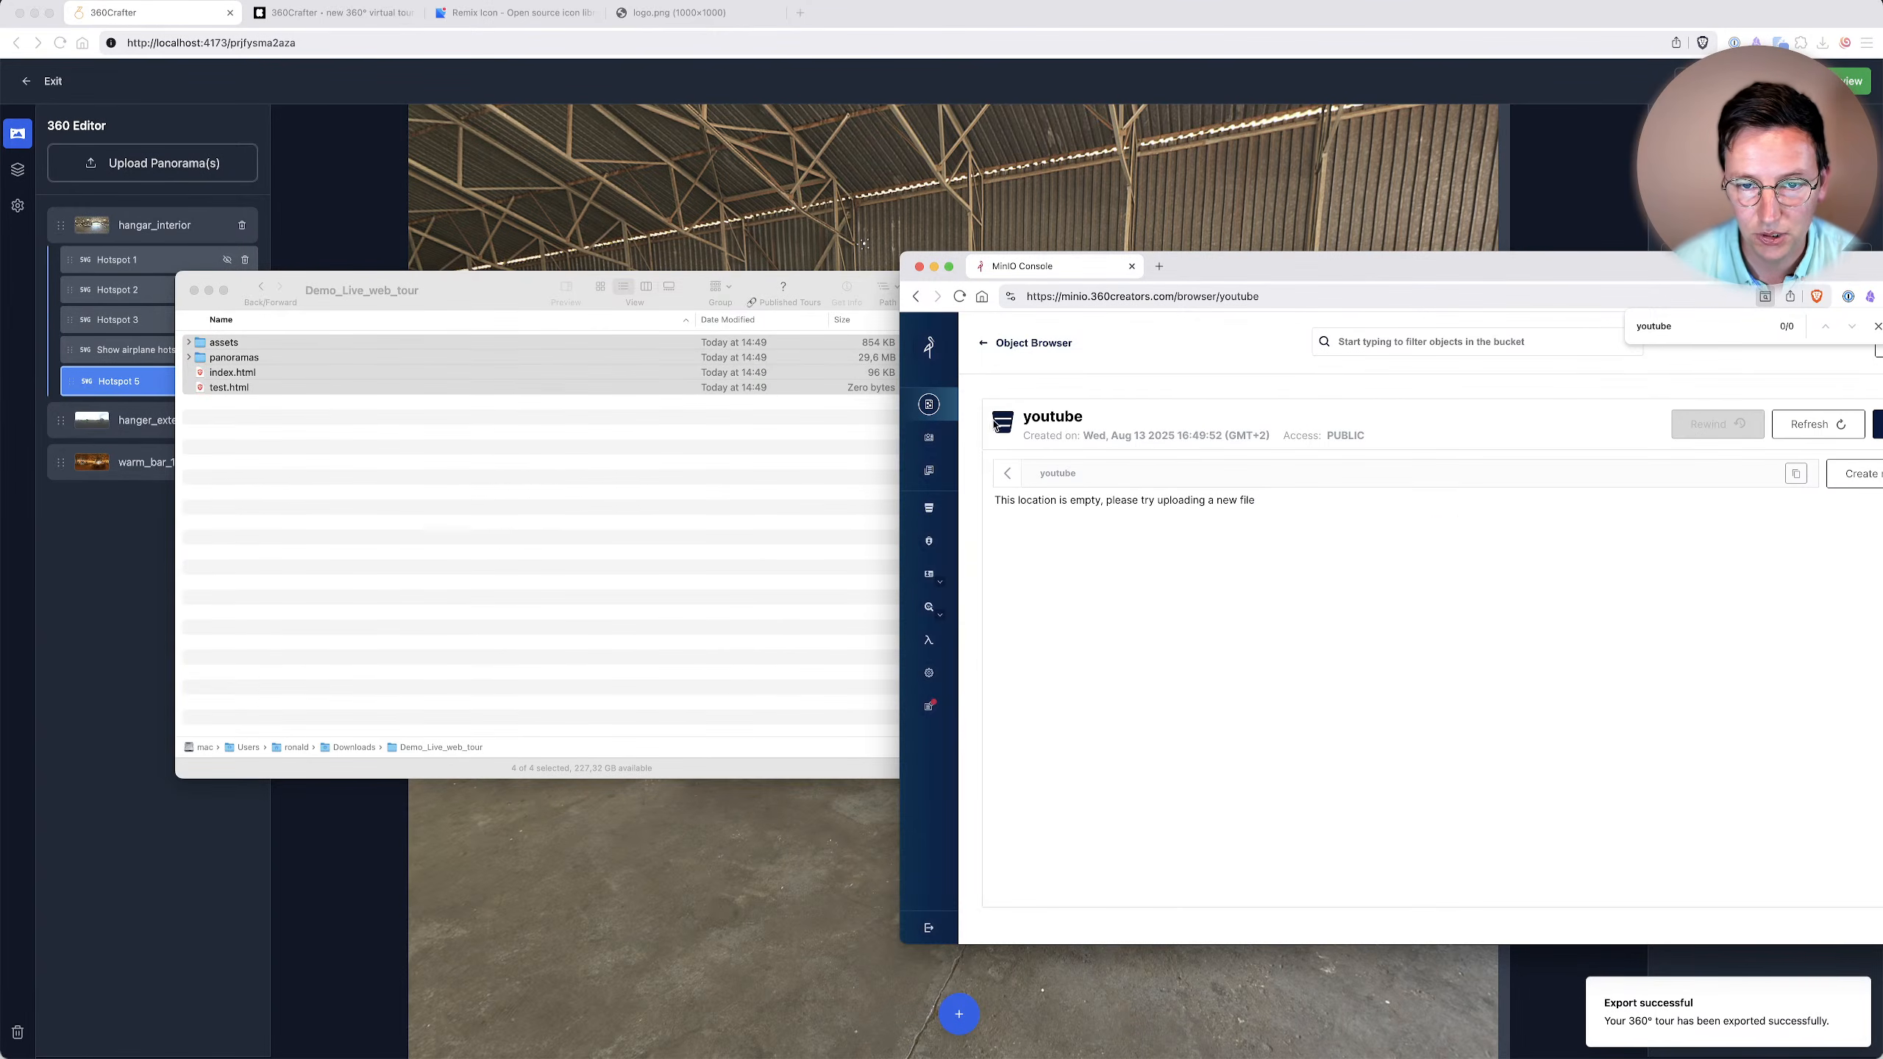
left_click(348, 394)
left_click_drag(261, 365, 1151, 503)
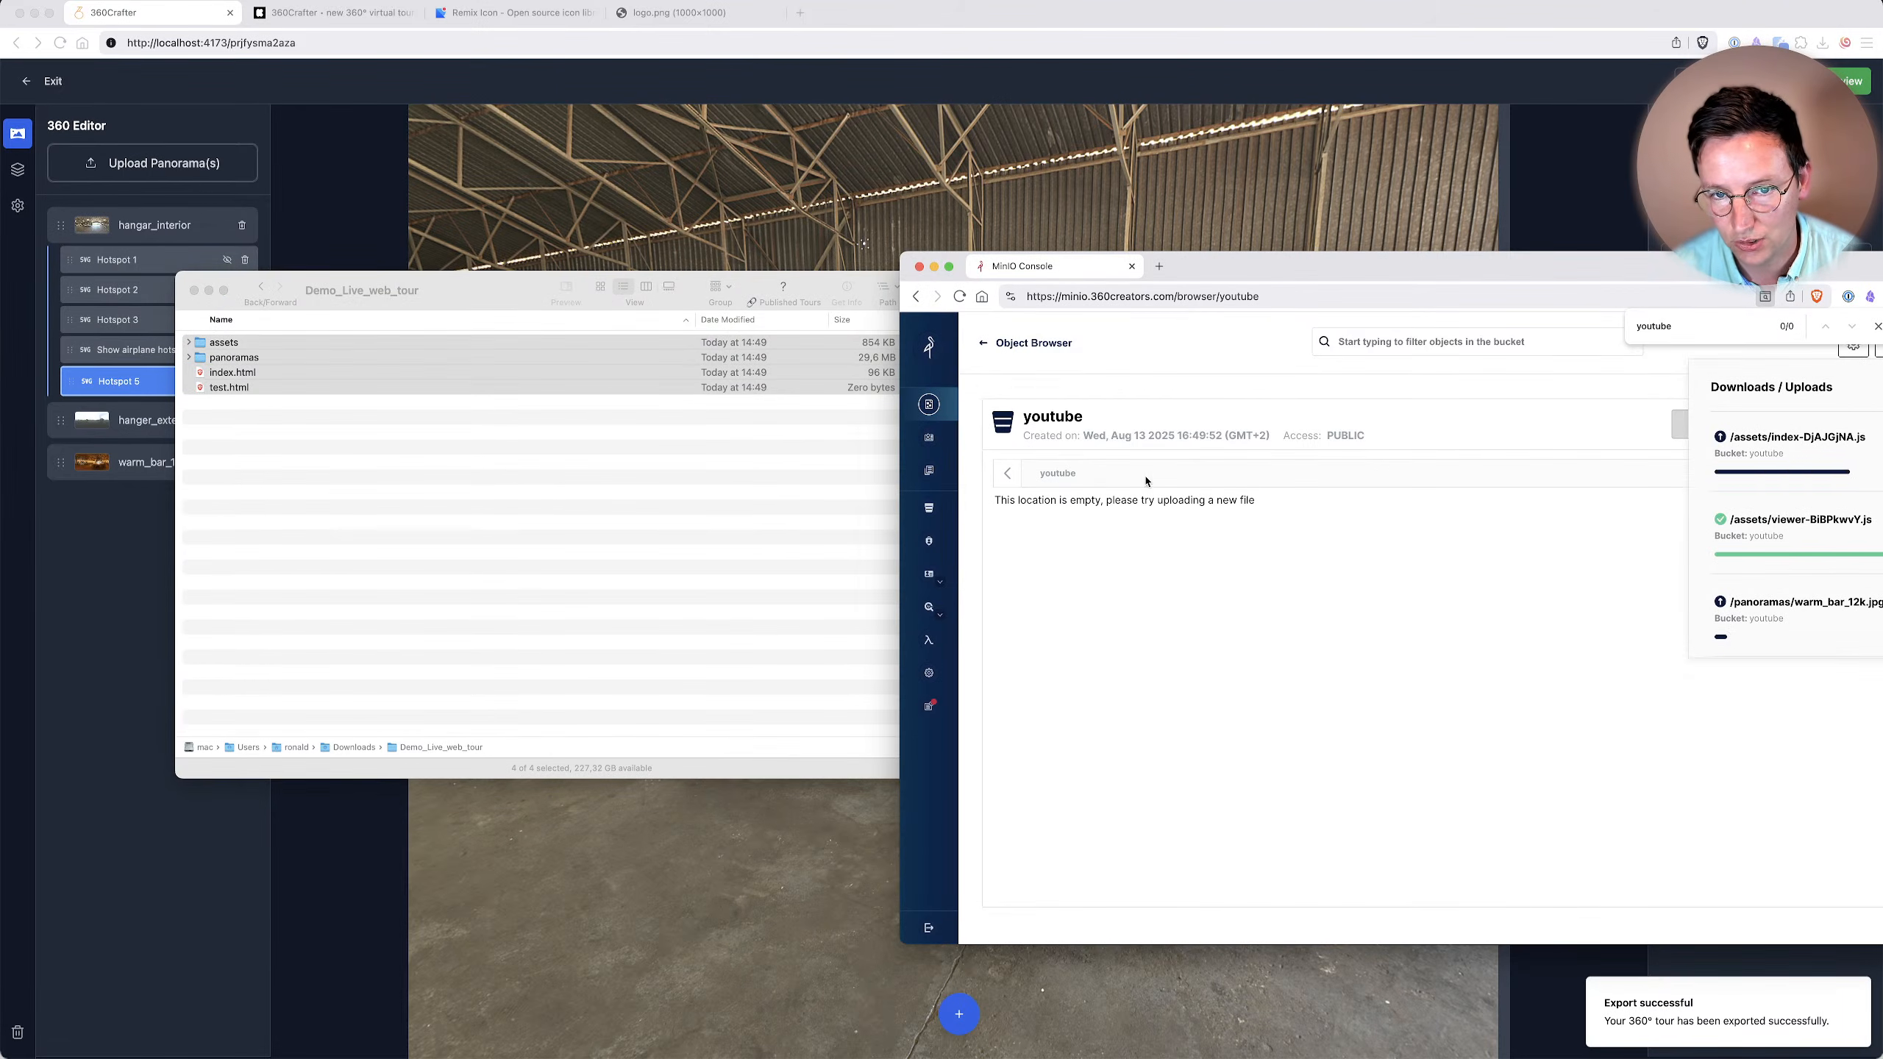
left_click_drag(1317, 271, 1120, 214)
scroll(1737, 525, "down", 5)
scroll(1737, 525, "up", 5)
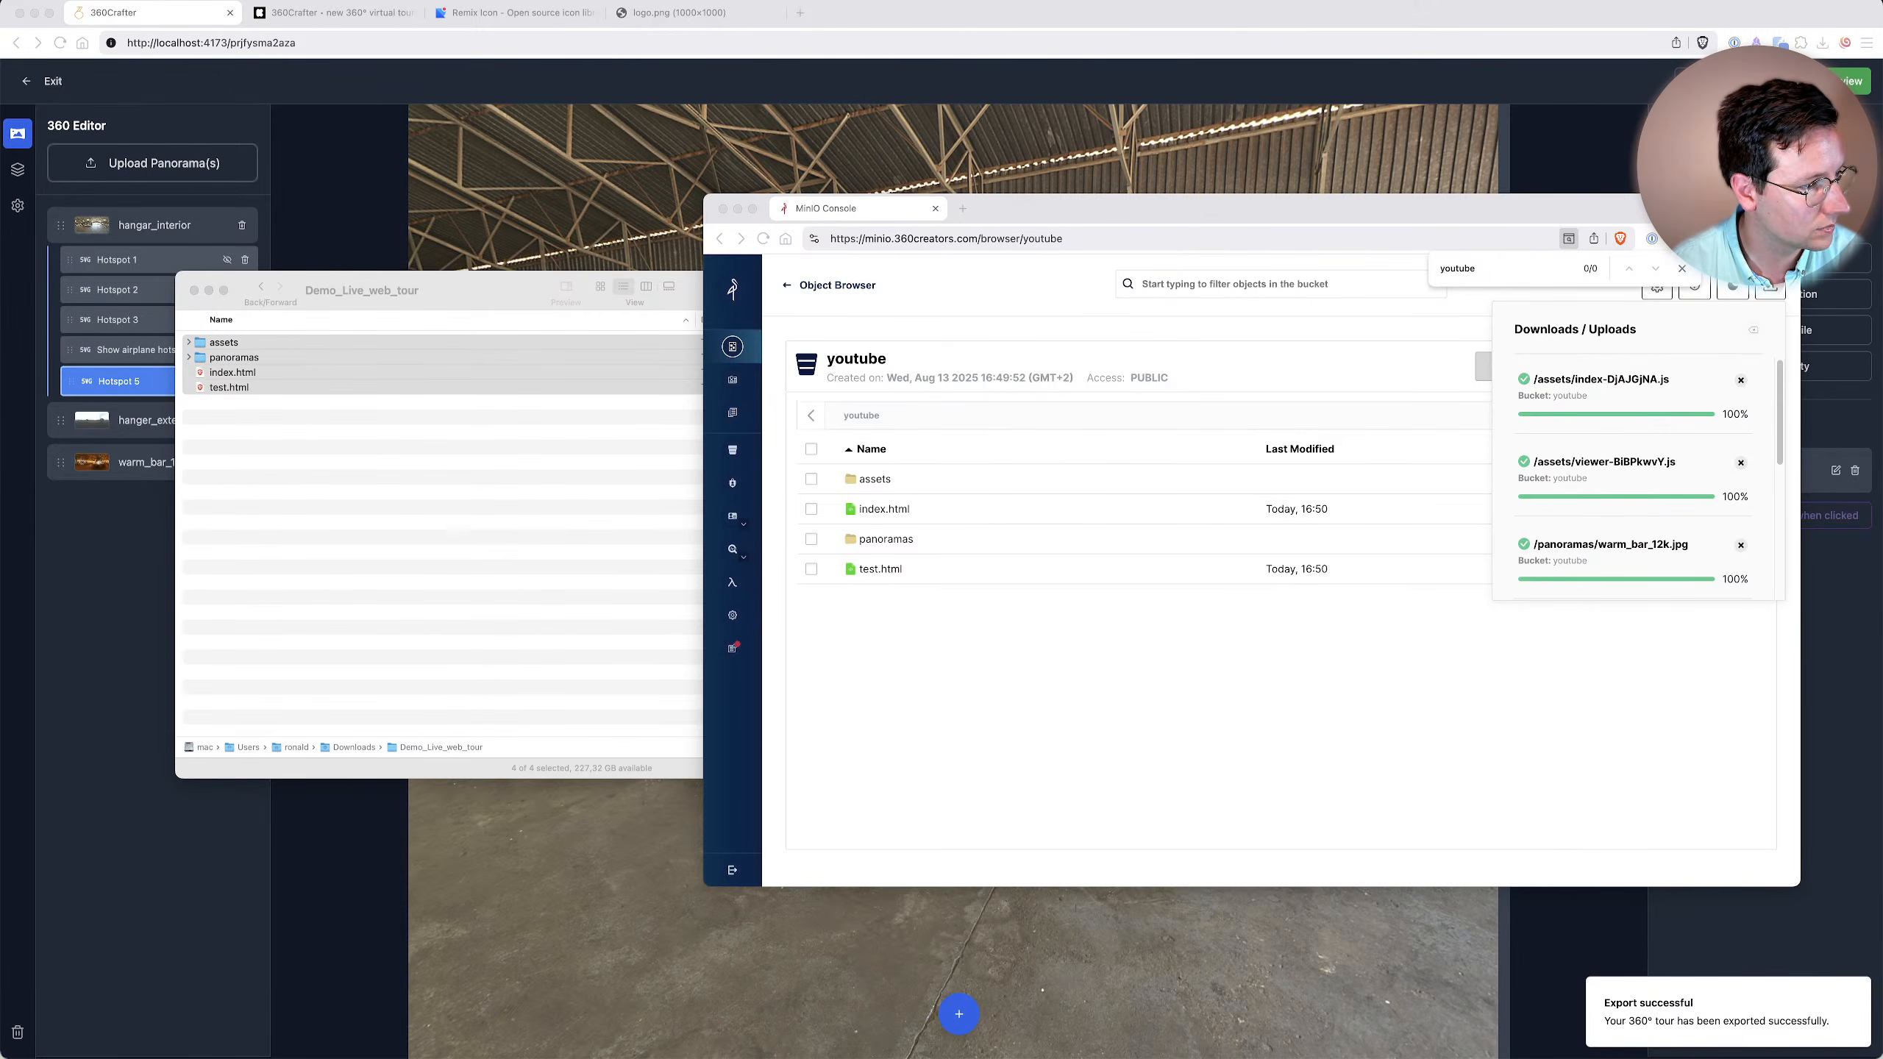
Open the uploaded tour at s3.360creators.com/youtube/index.html in a separate browser window.
left_click_drag(0, 93, 740, 2)
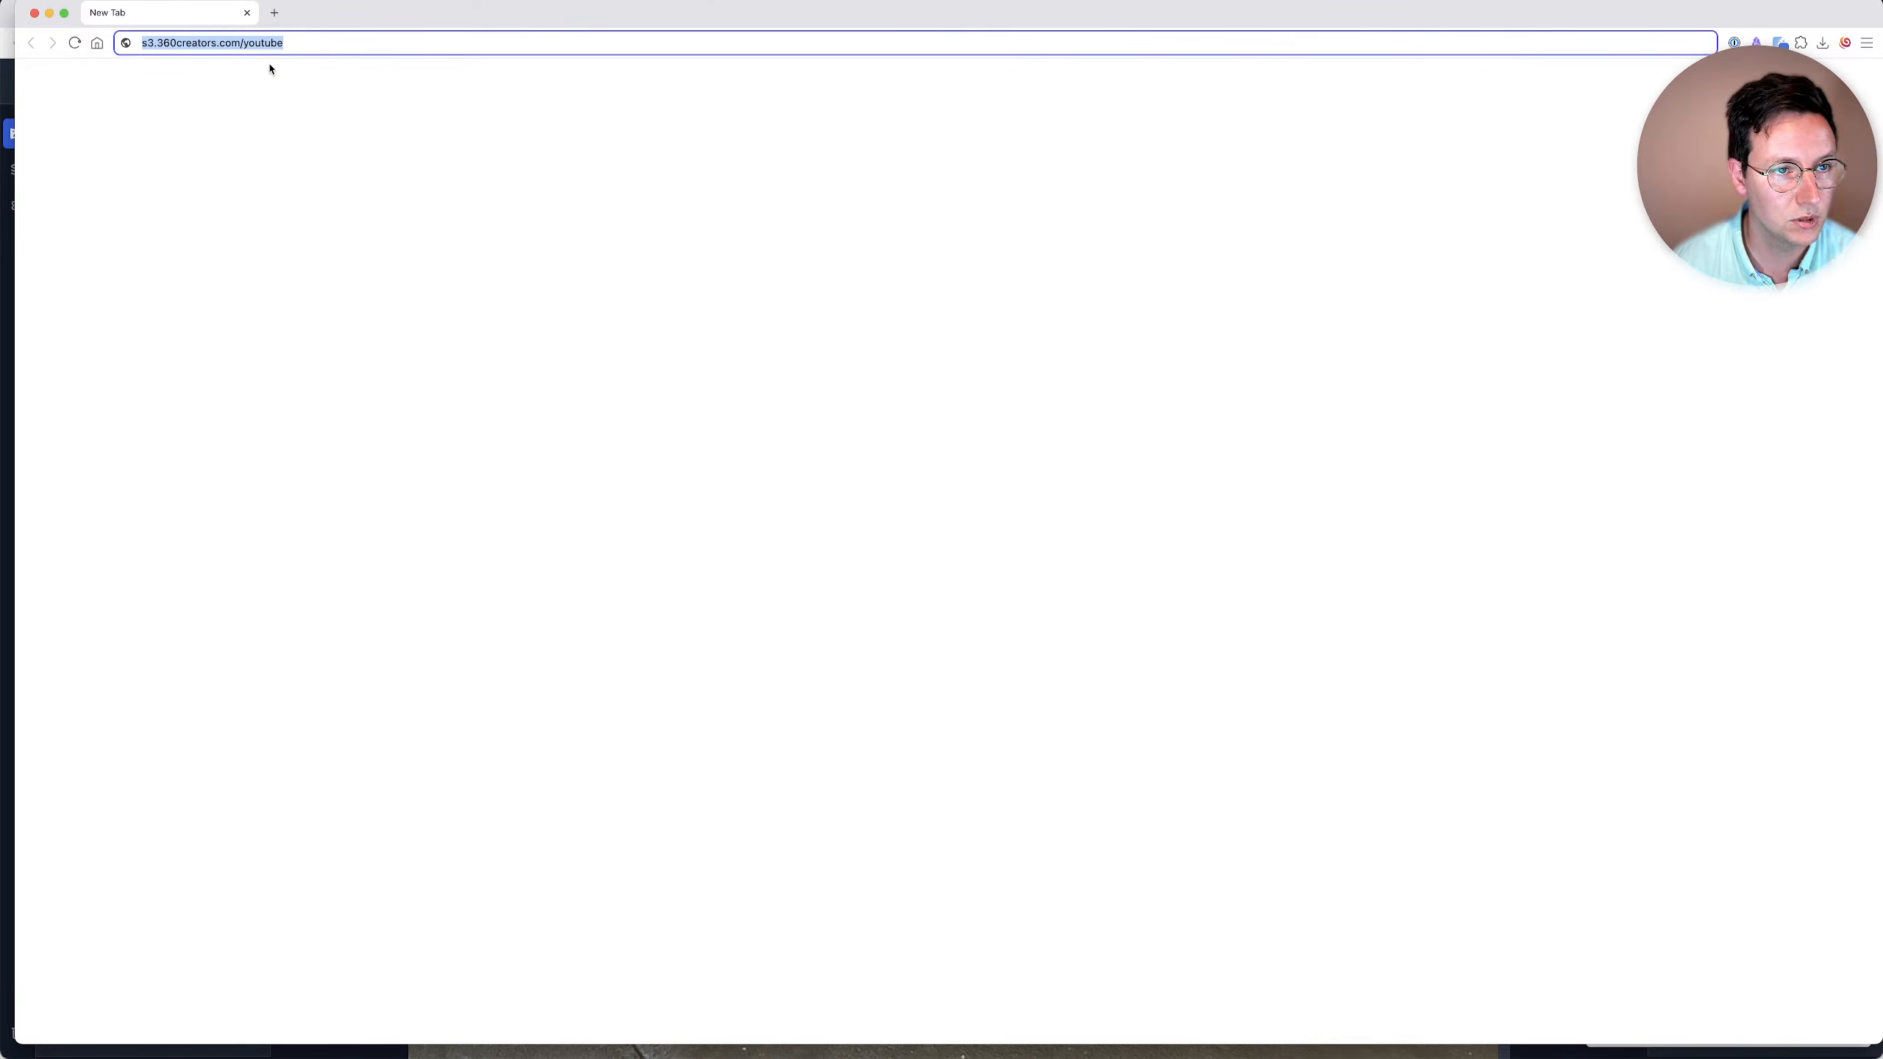
key("ctrl+Up")
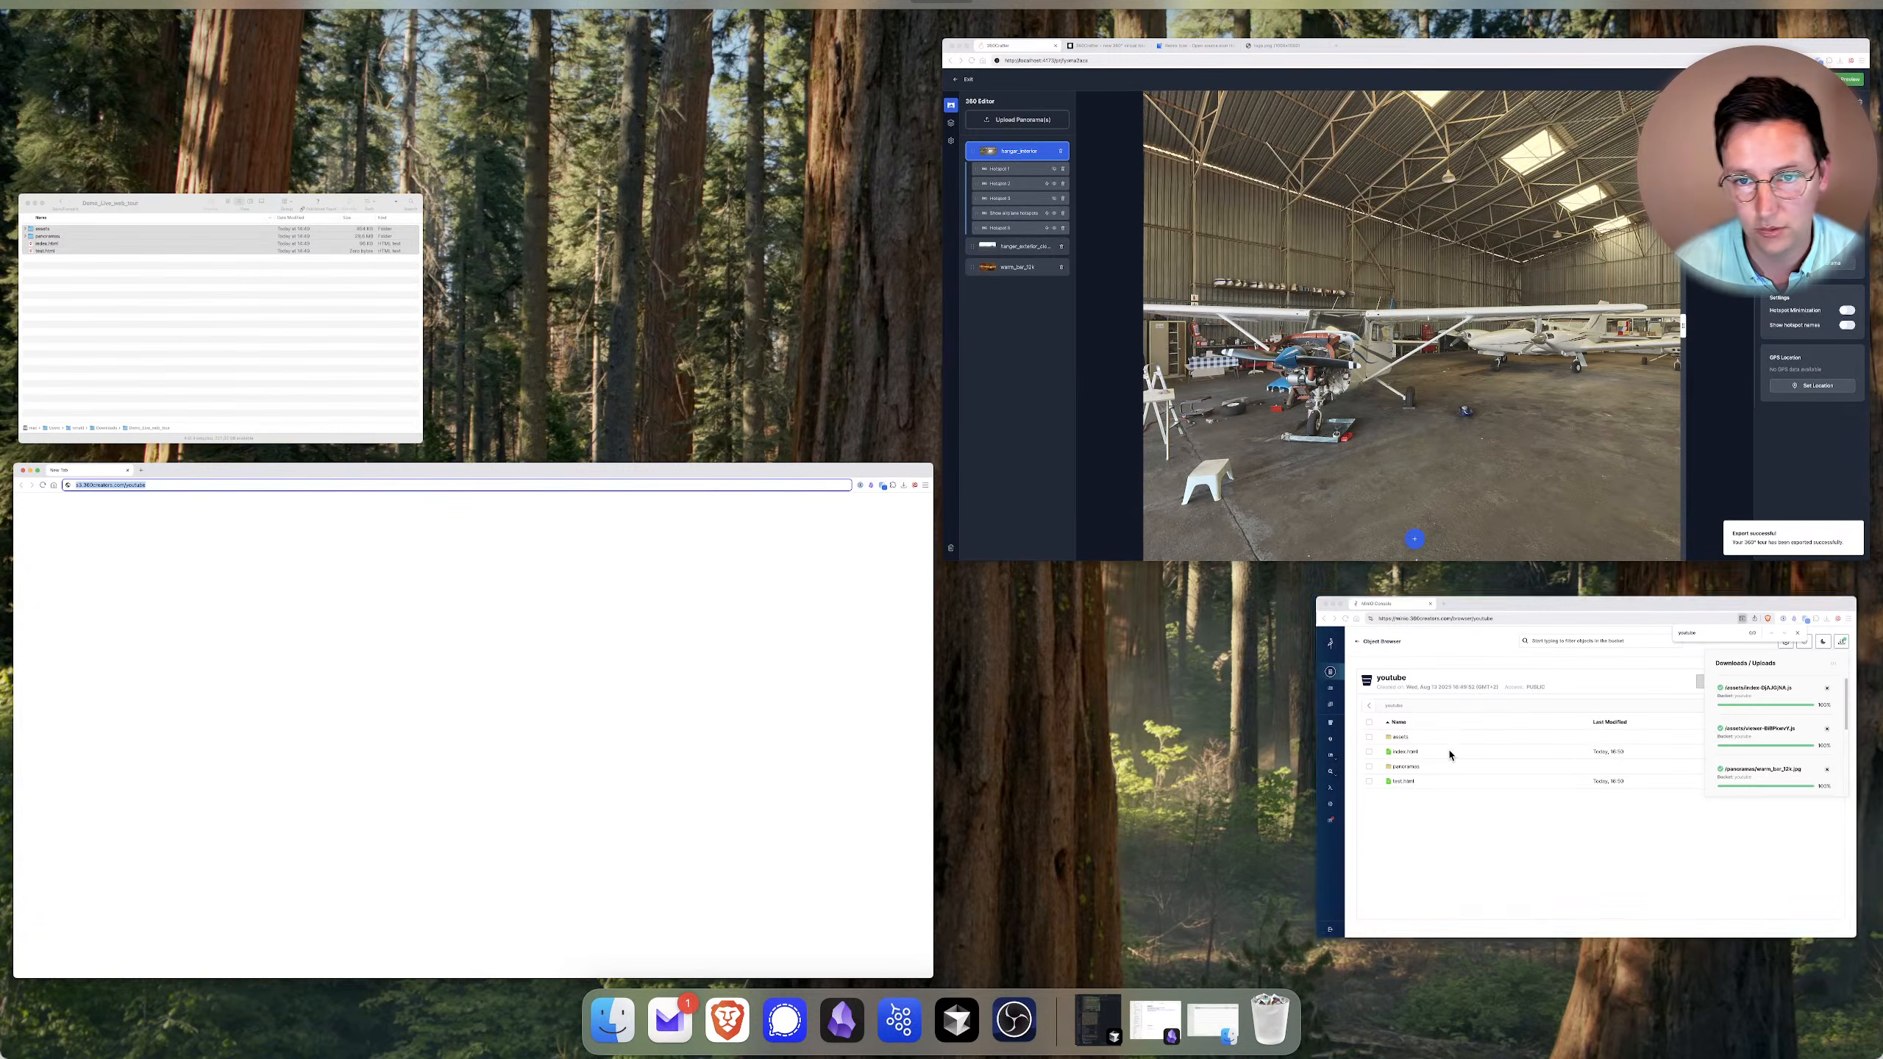
left_click(1531, 801)
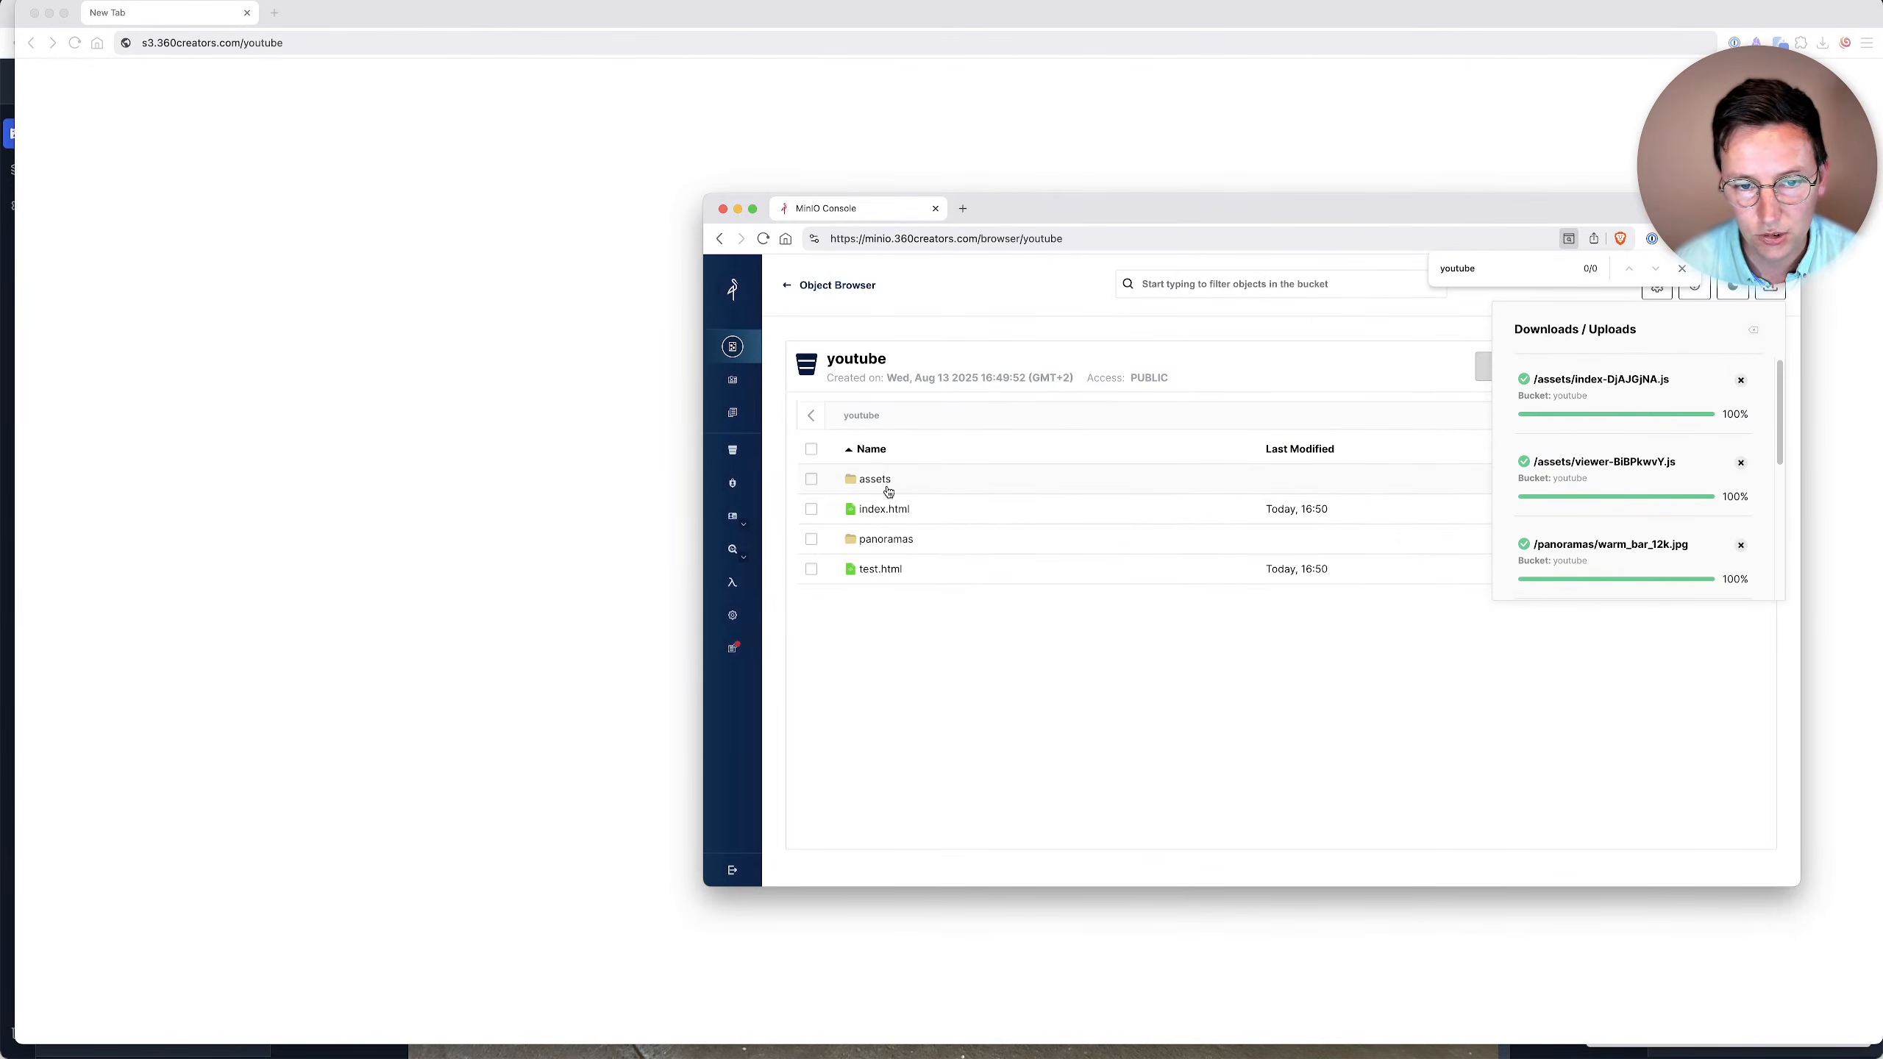
left_click(348, 37)
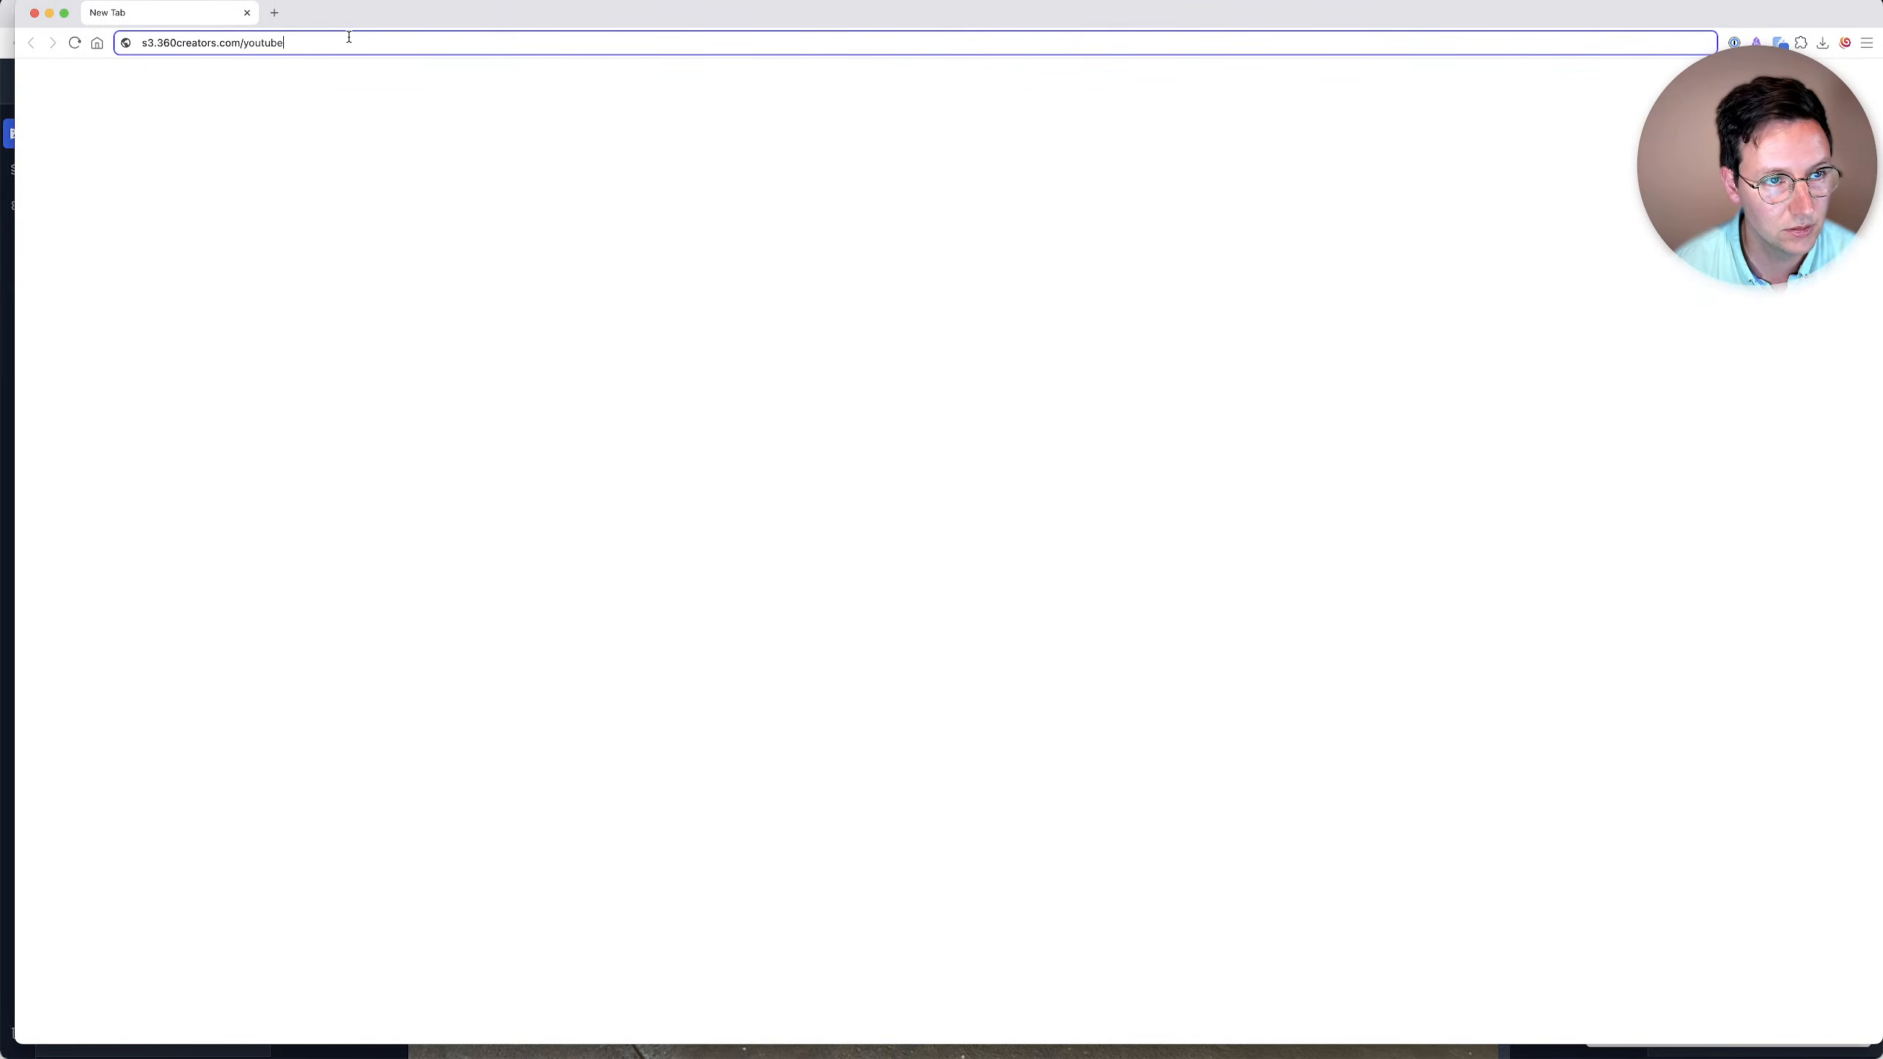
type("/index.html")
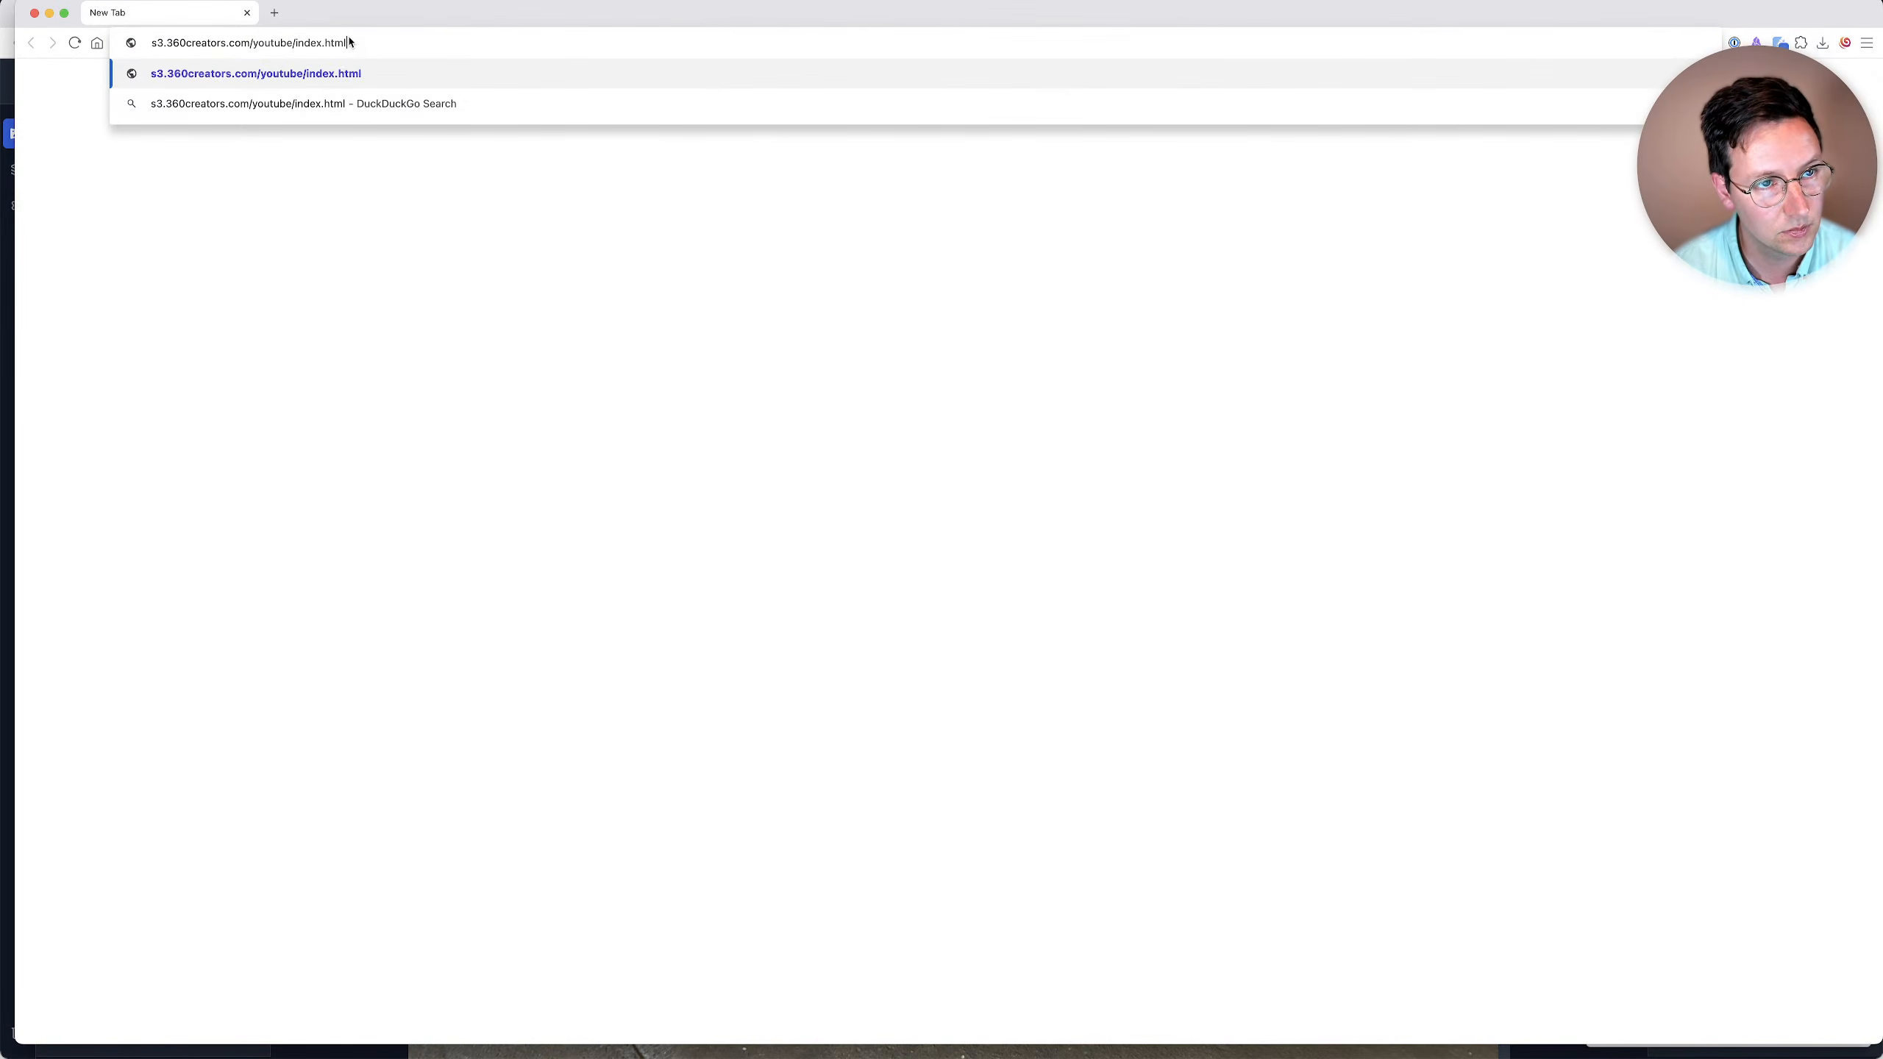
key("Return")
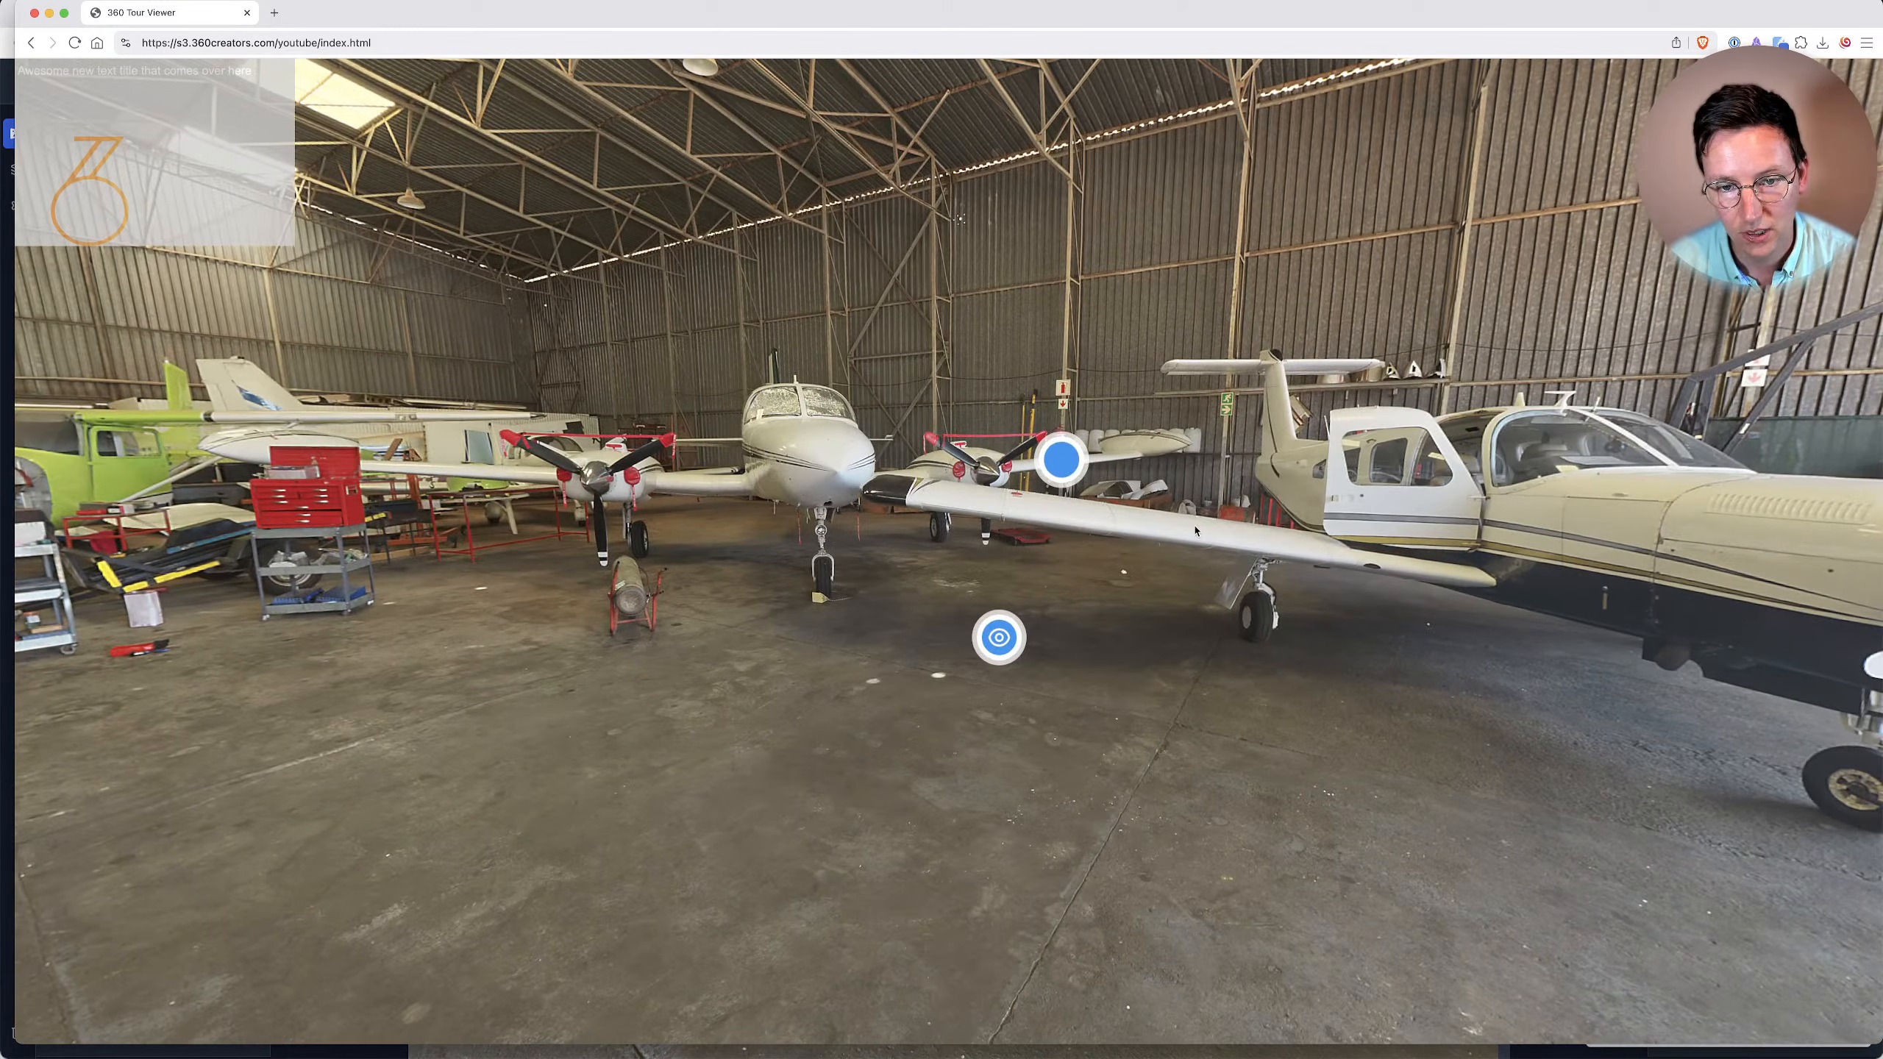
Trigger the eye hotspot in the published tour and look around the hangar at the airplane hotspots.
left_click(1001, 657)
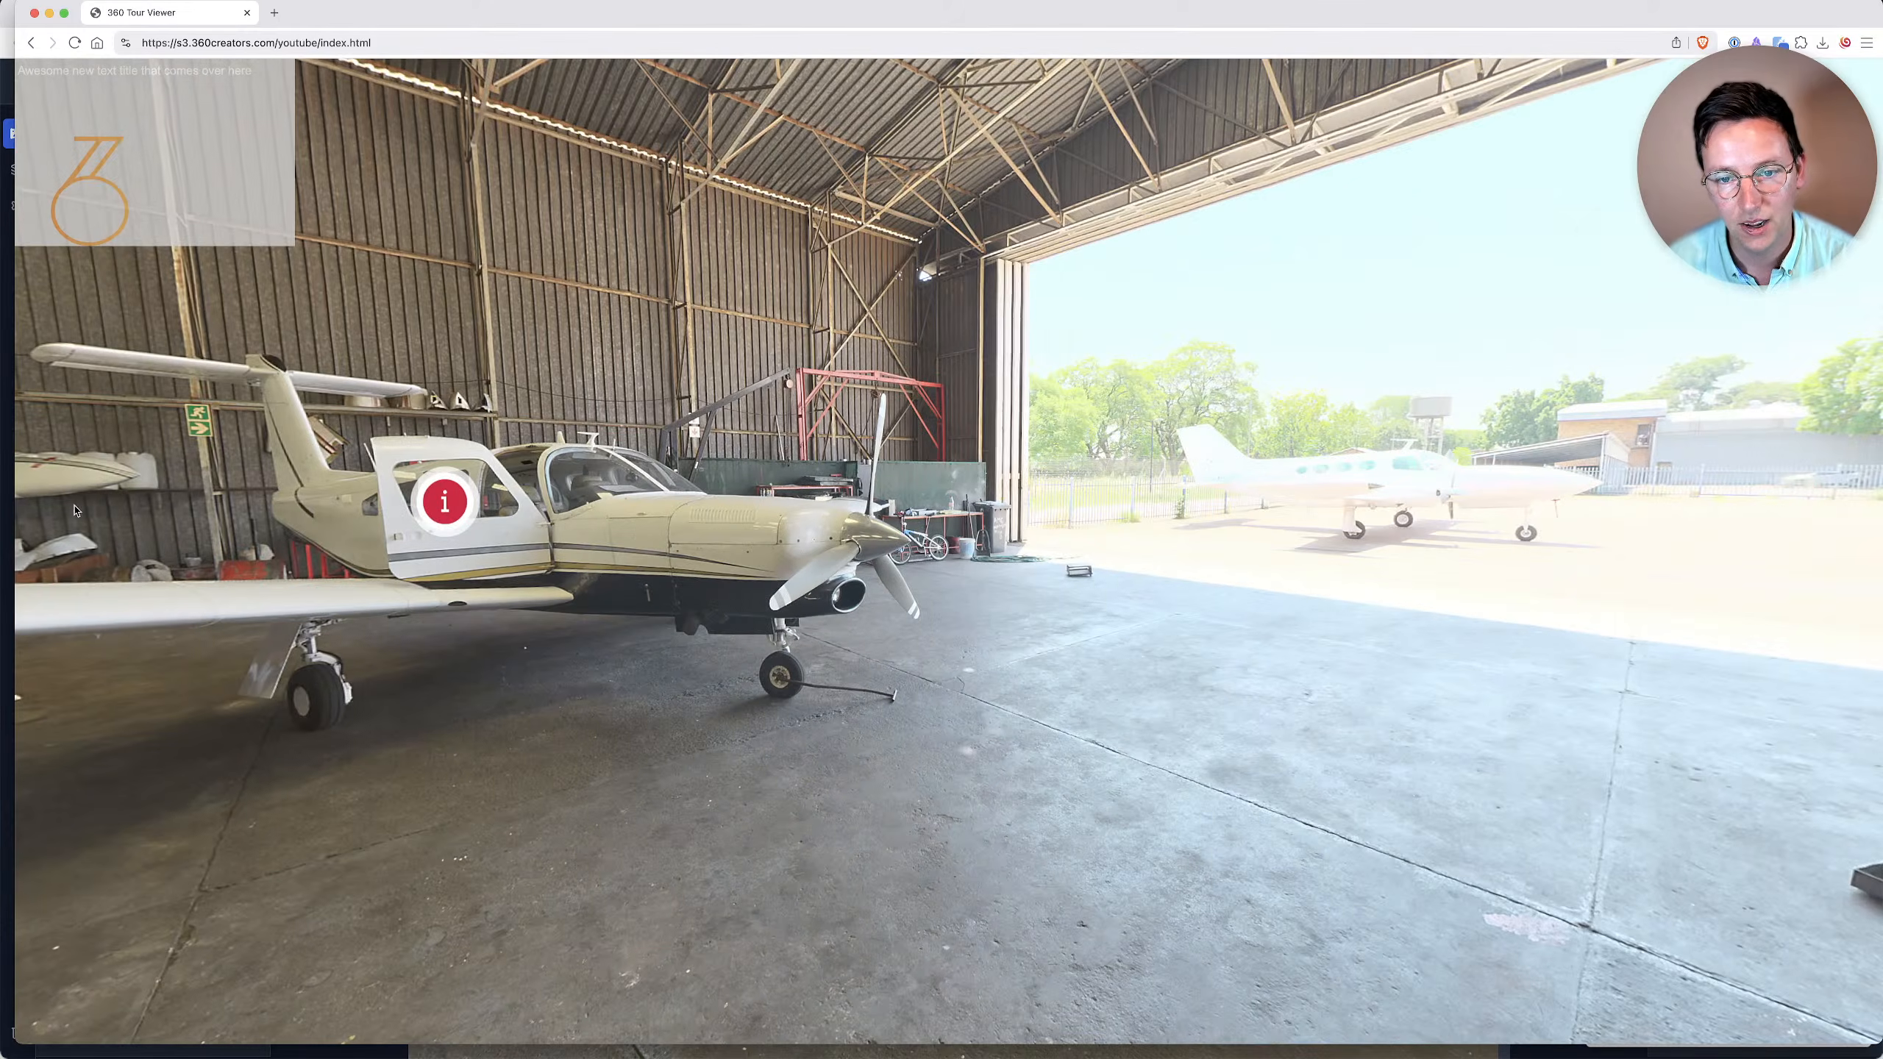
left_click_drag(76, 511, 1639, 597)
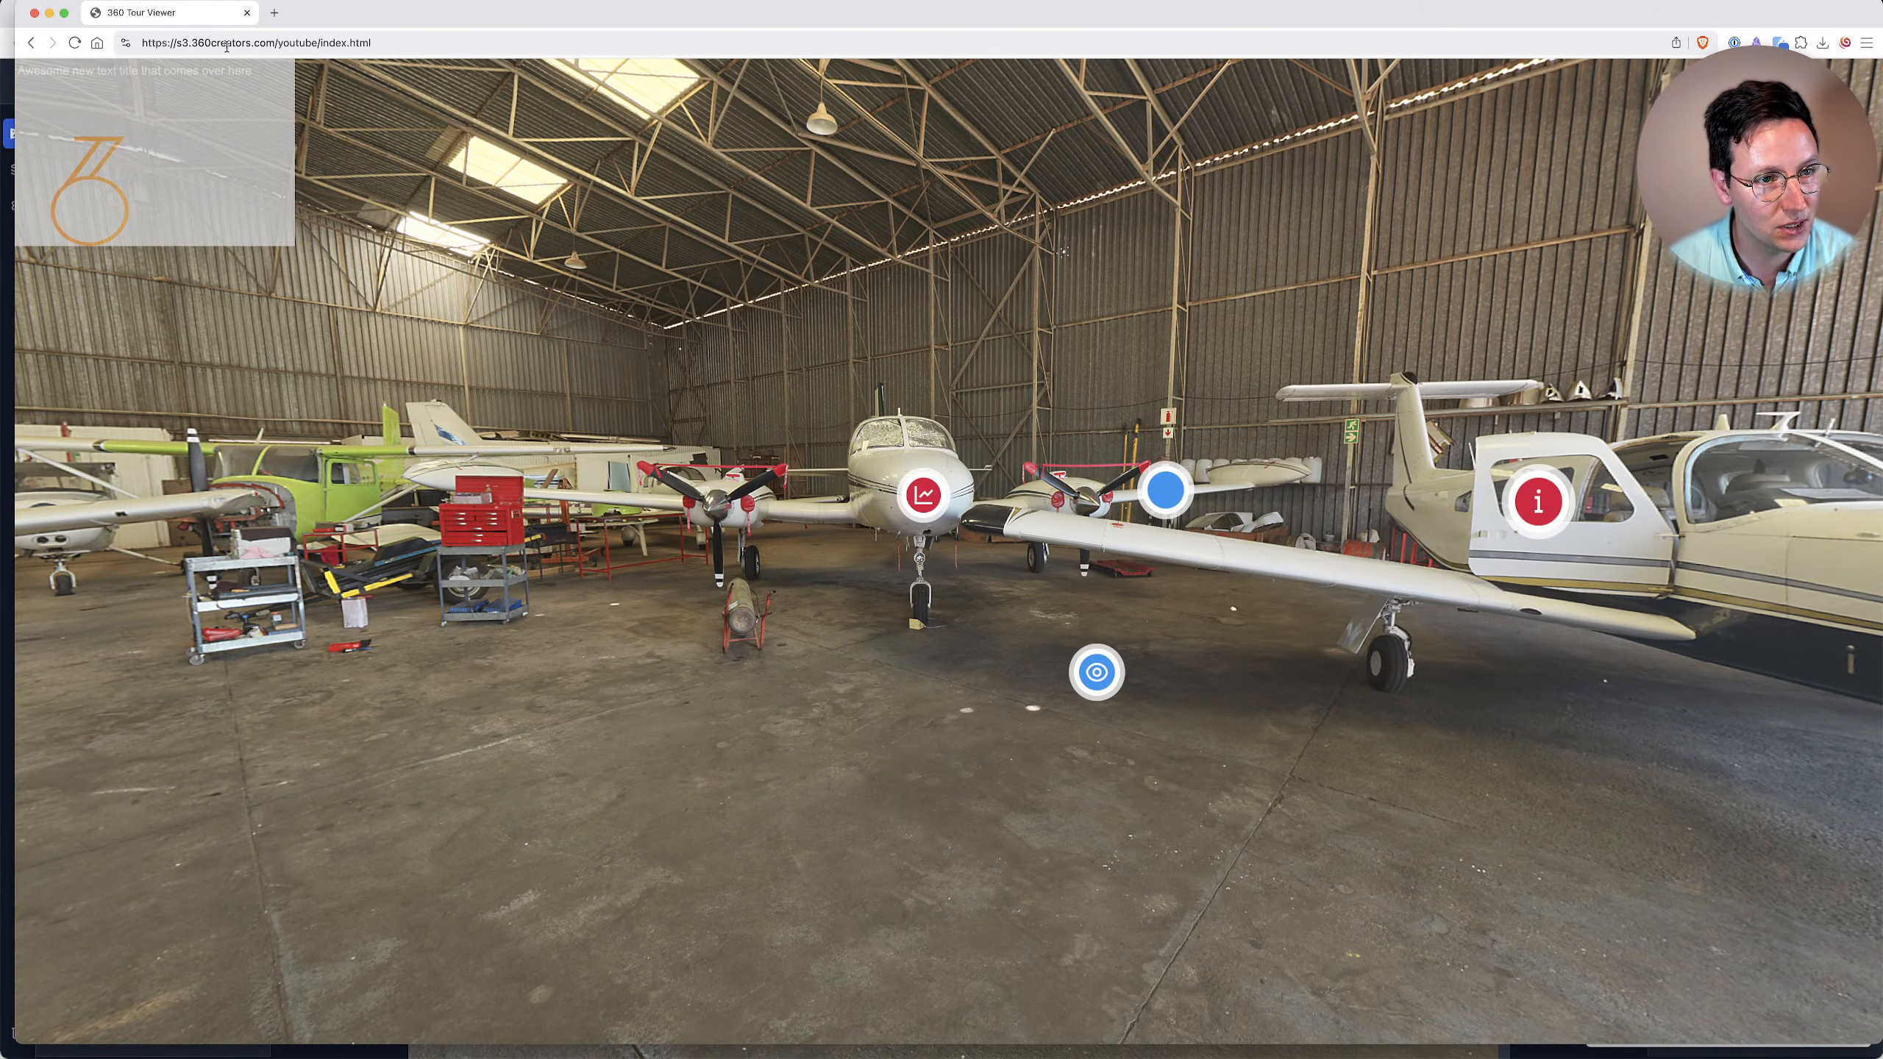
Select the published tour's web address for sharing and return to the 360Crafter window with the export dialog.
left_click(317, 44)
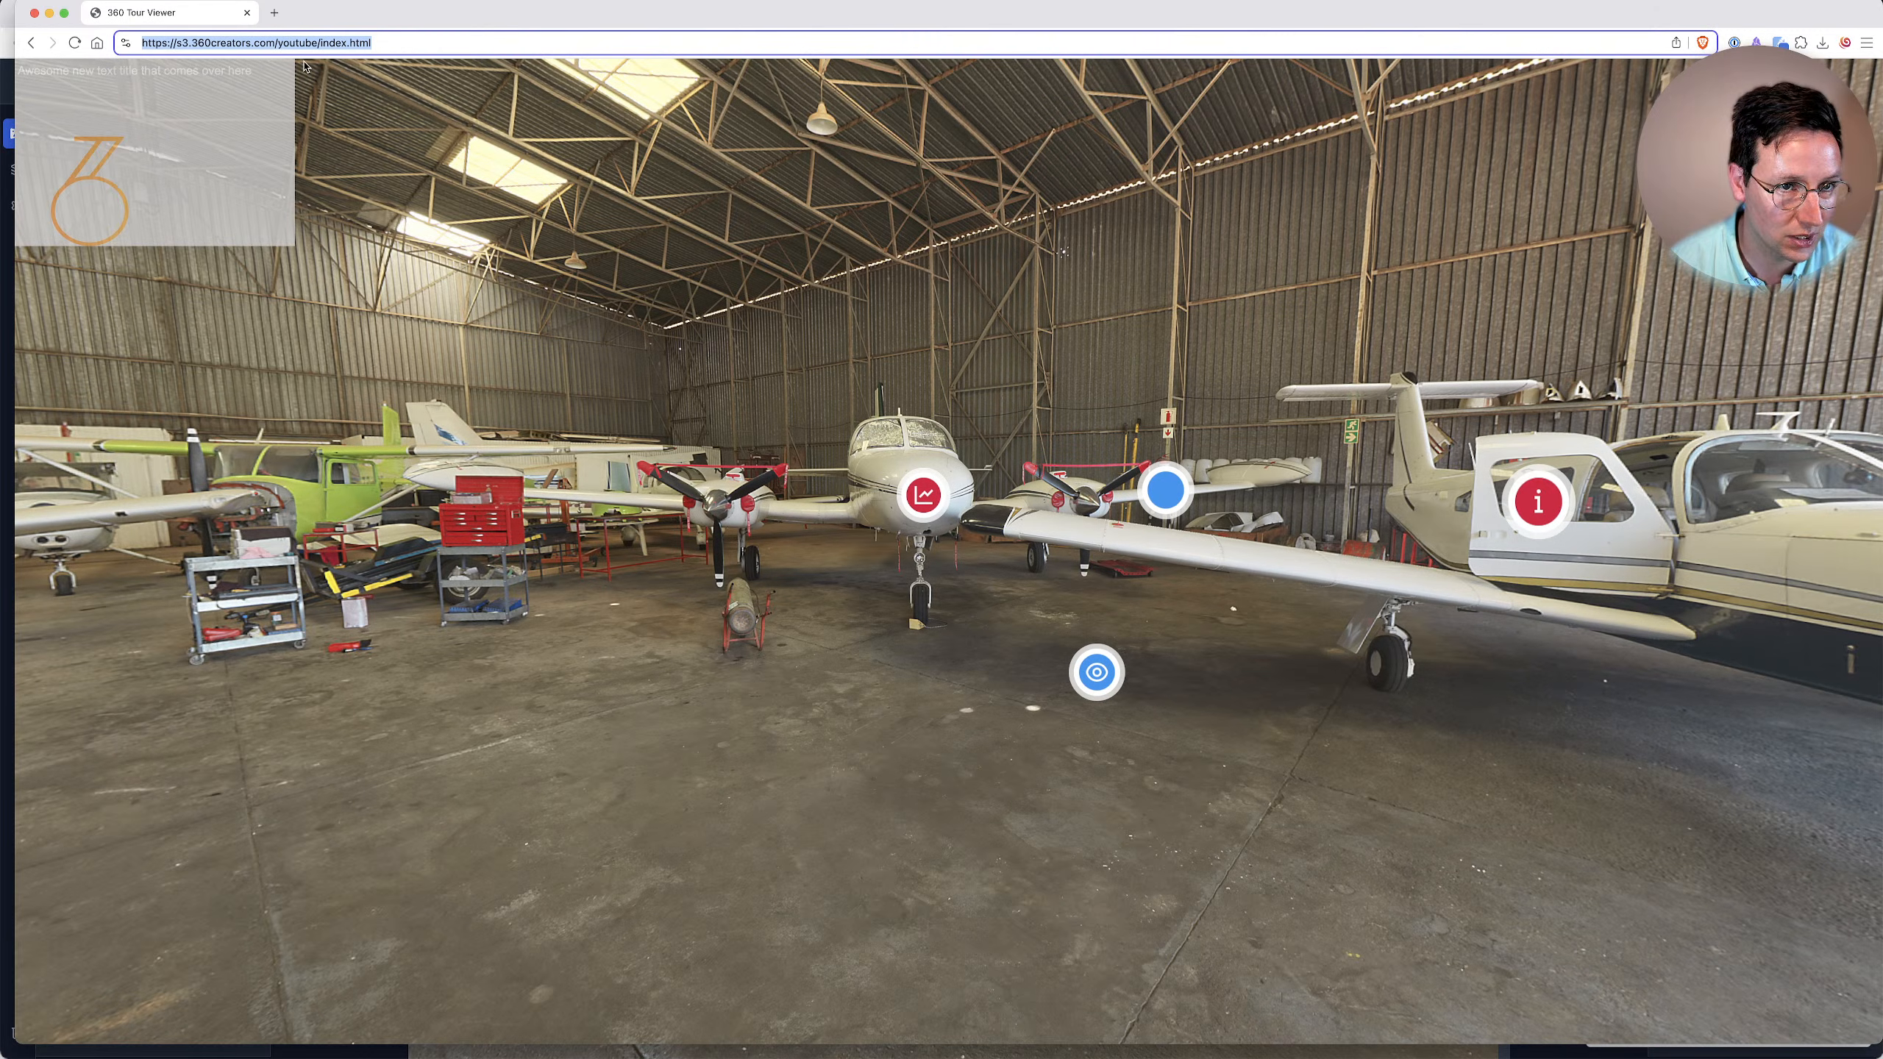
key("super+Tab")
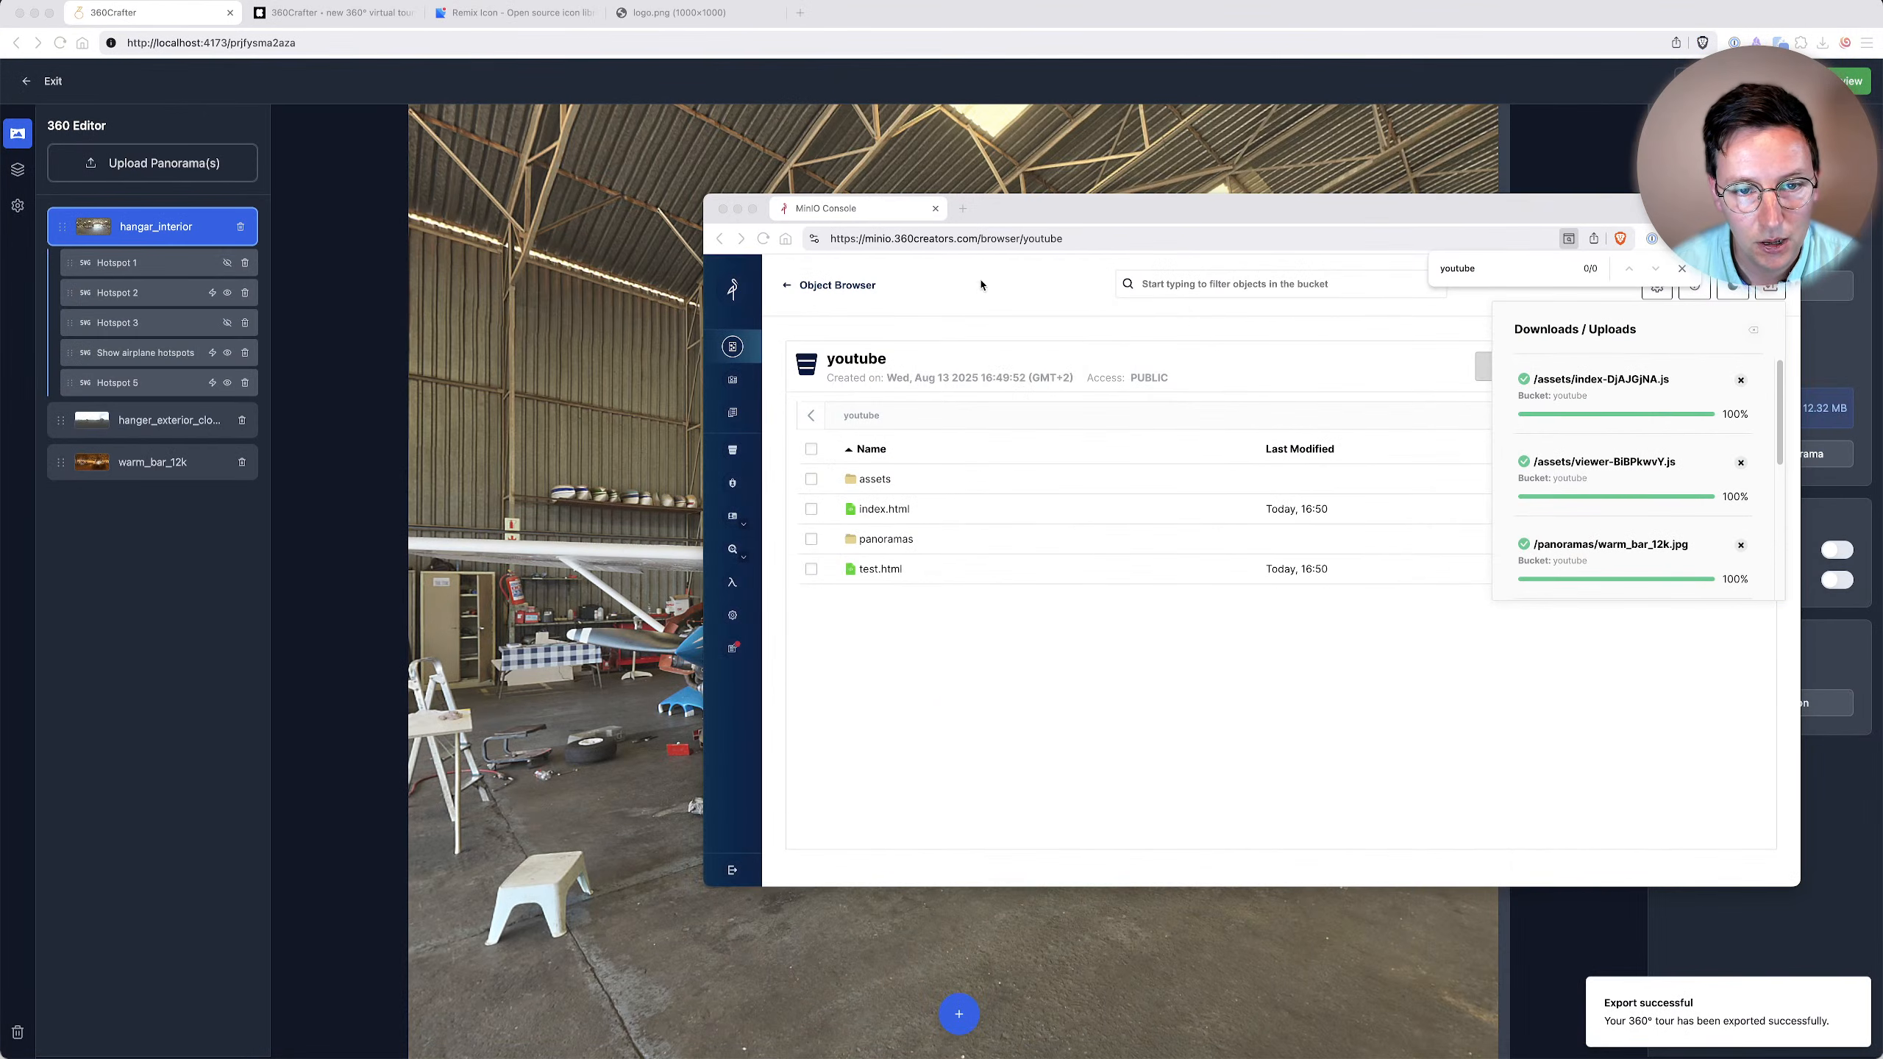
left_click(483, 298)
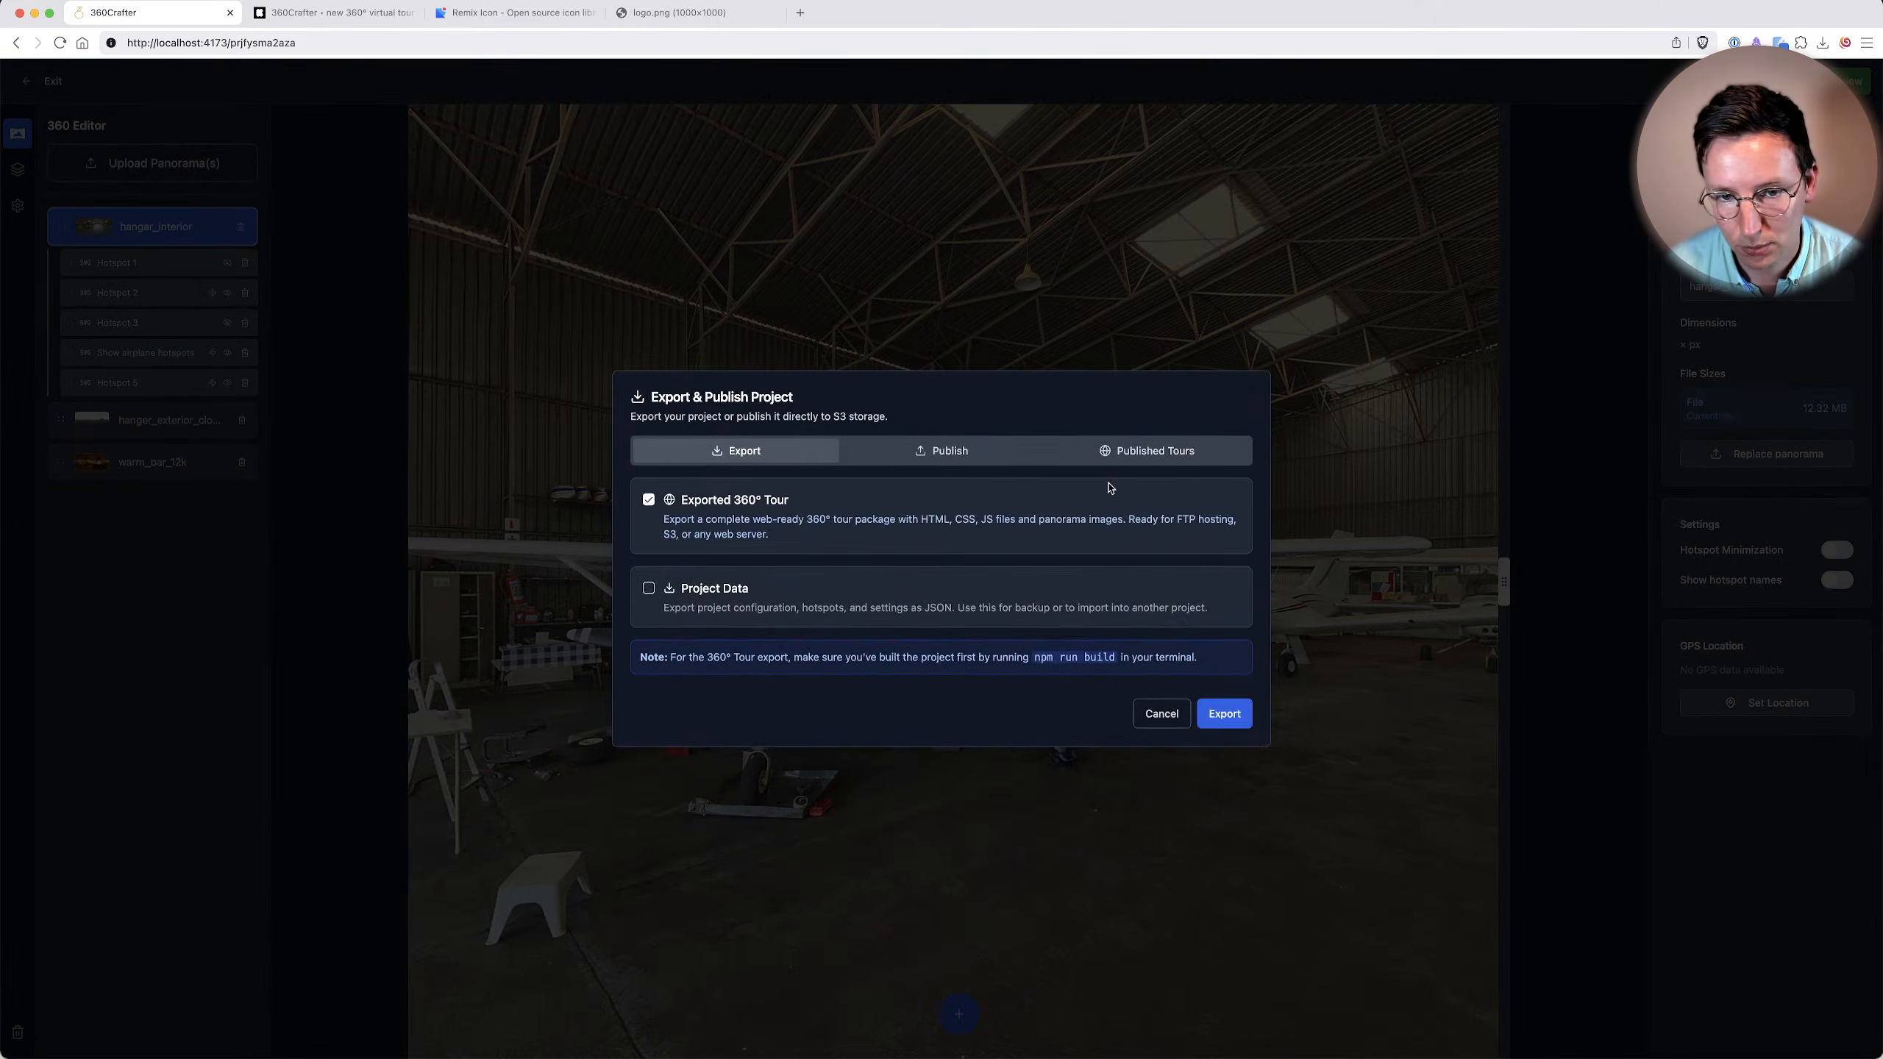
Review the Publish to S3 and Published Tours options in the Export & Publish Project dialog.
left_click(932, 461)
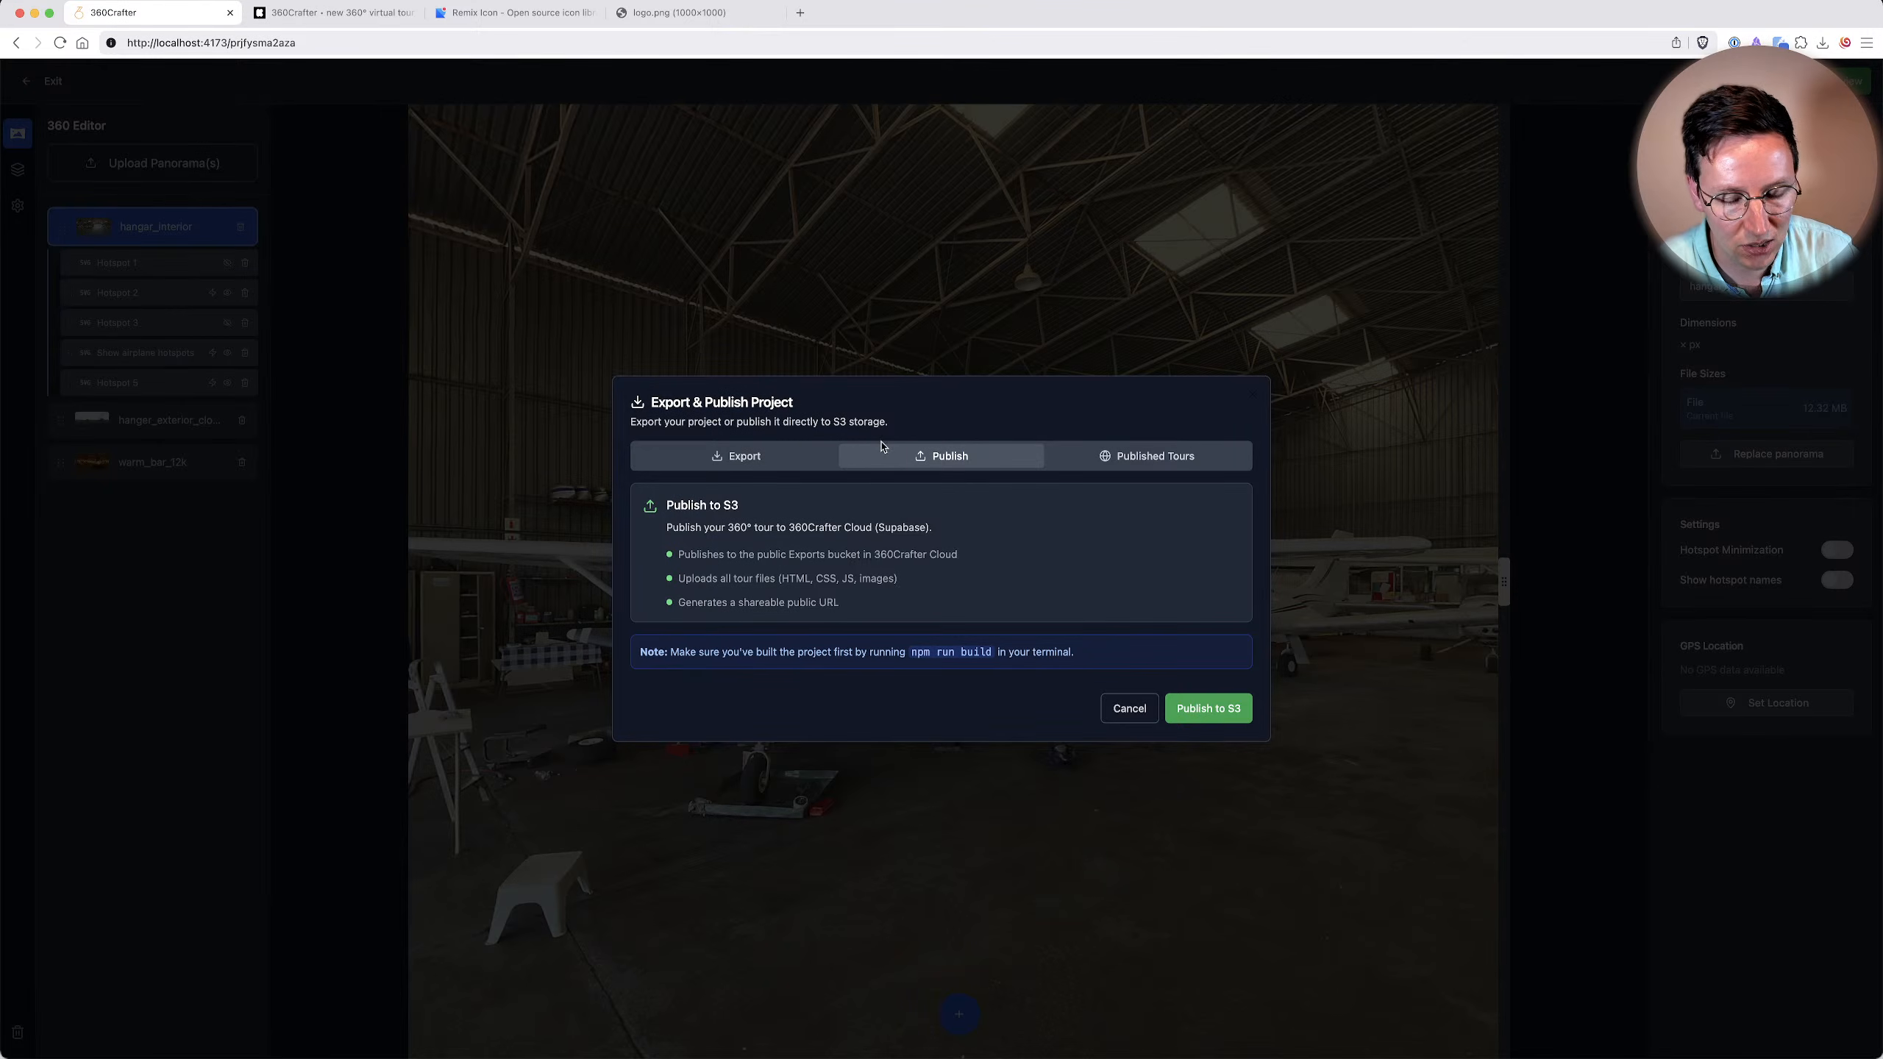
left_click(1183, 708)
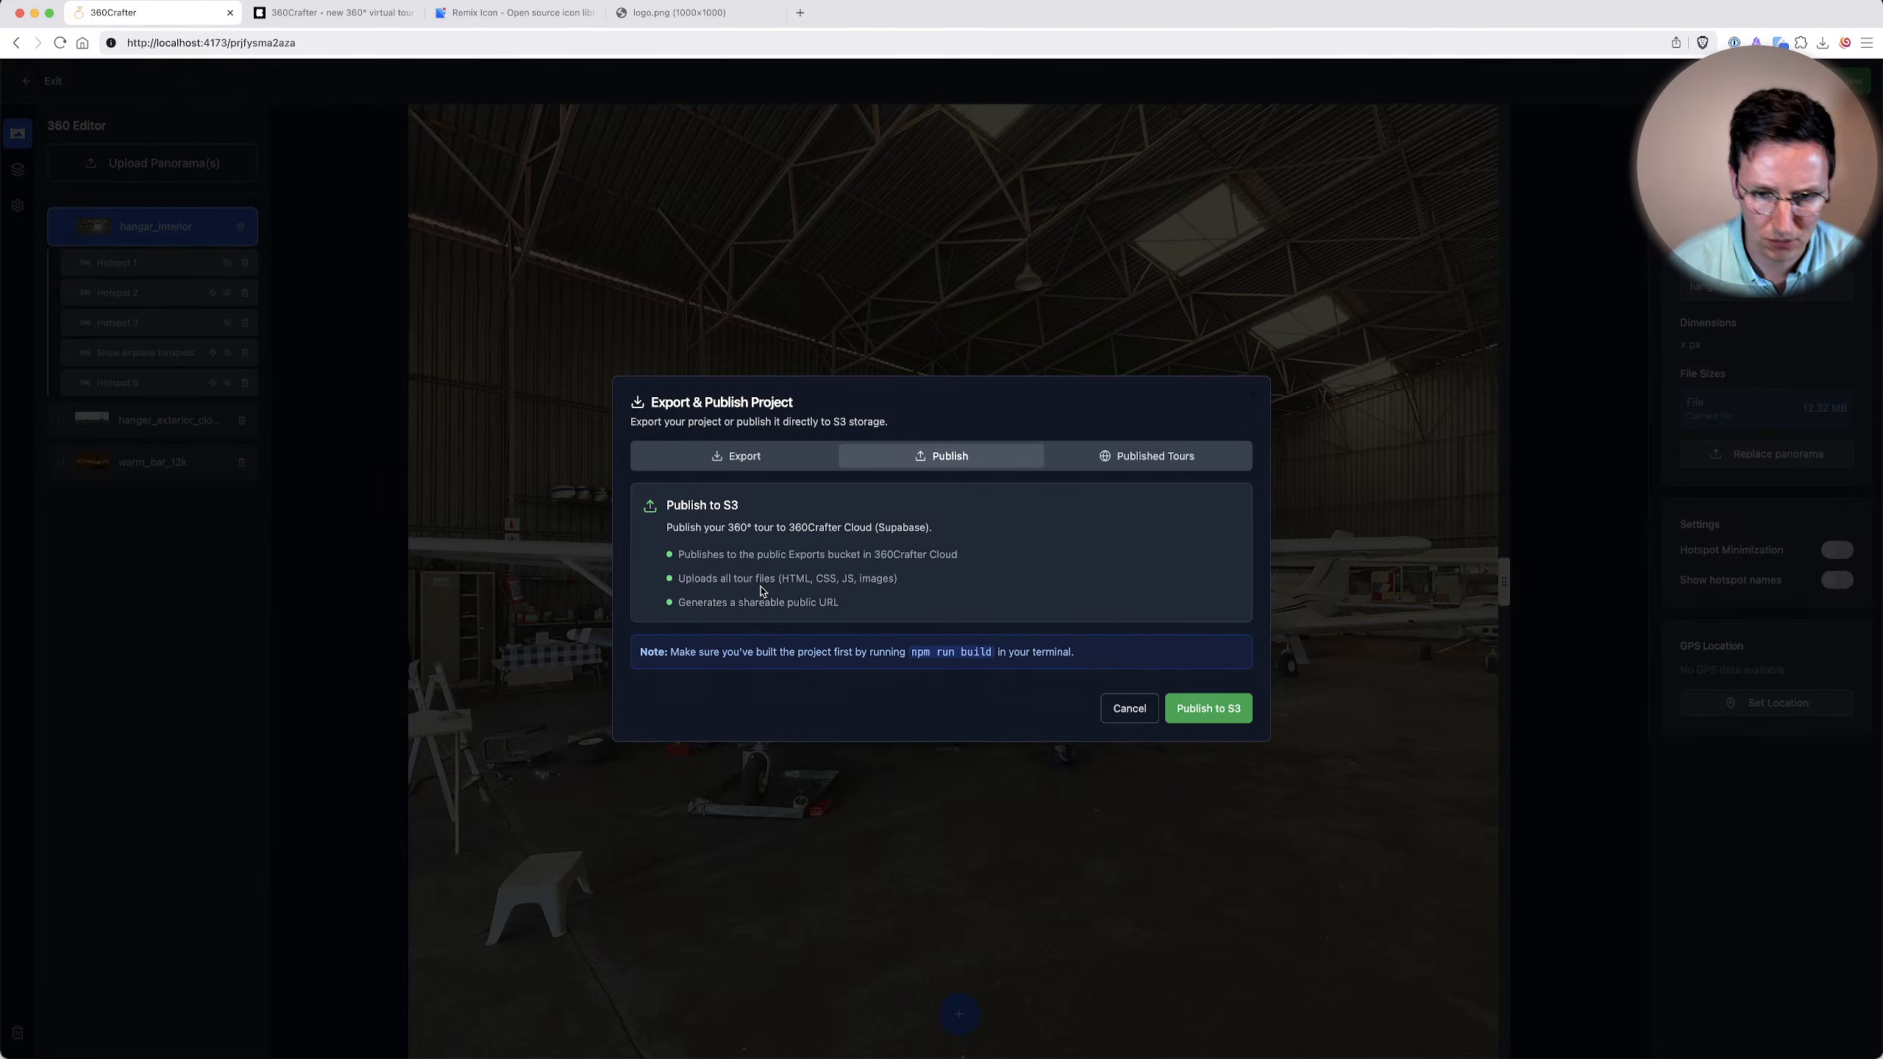
left_click(1143, 457)
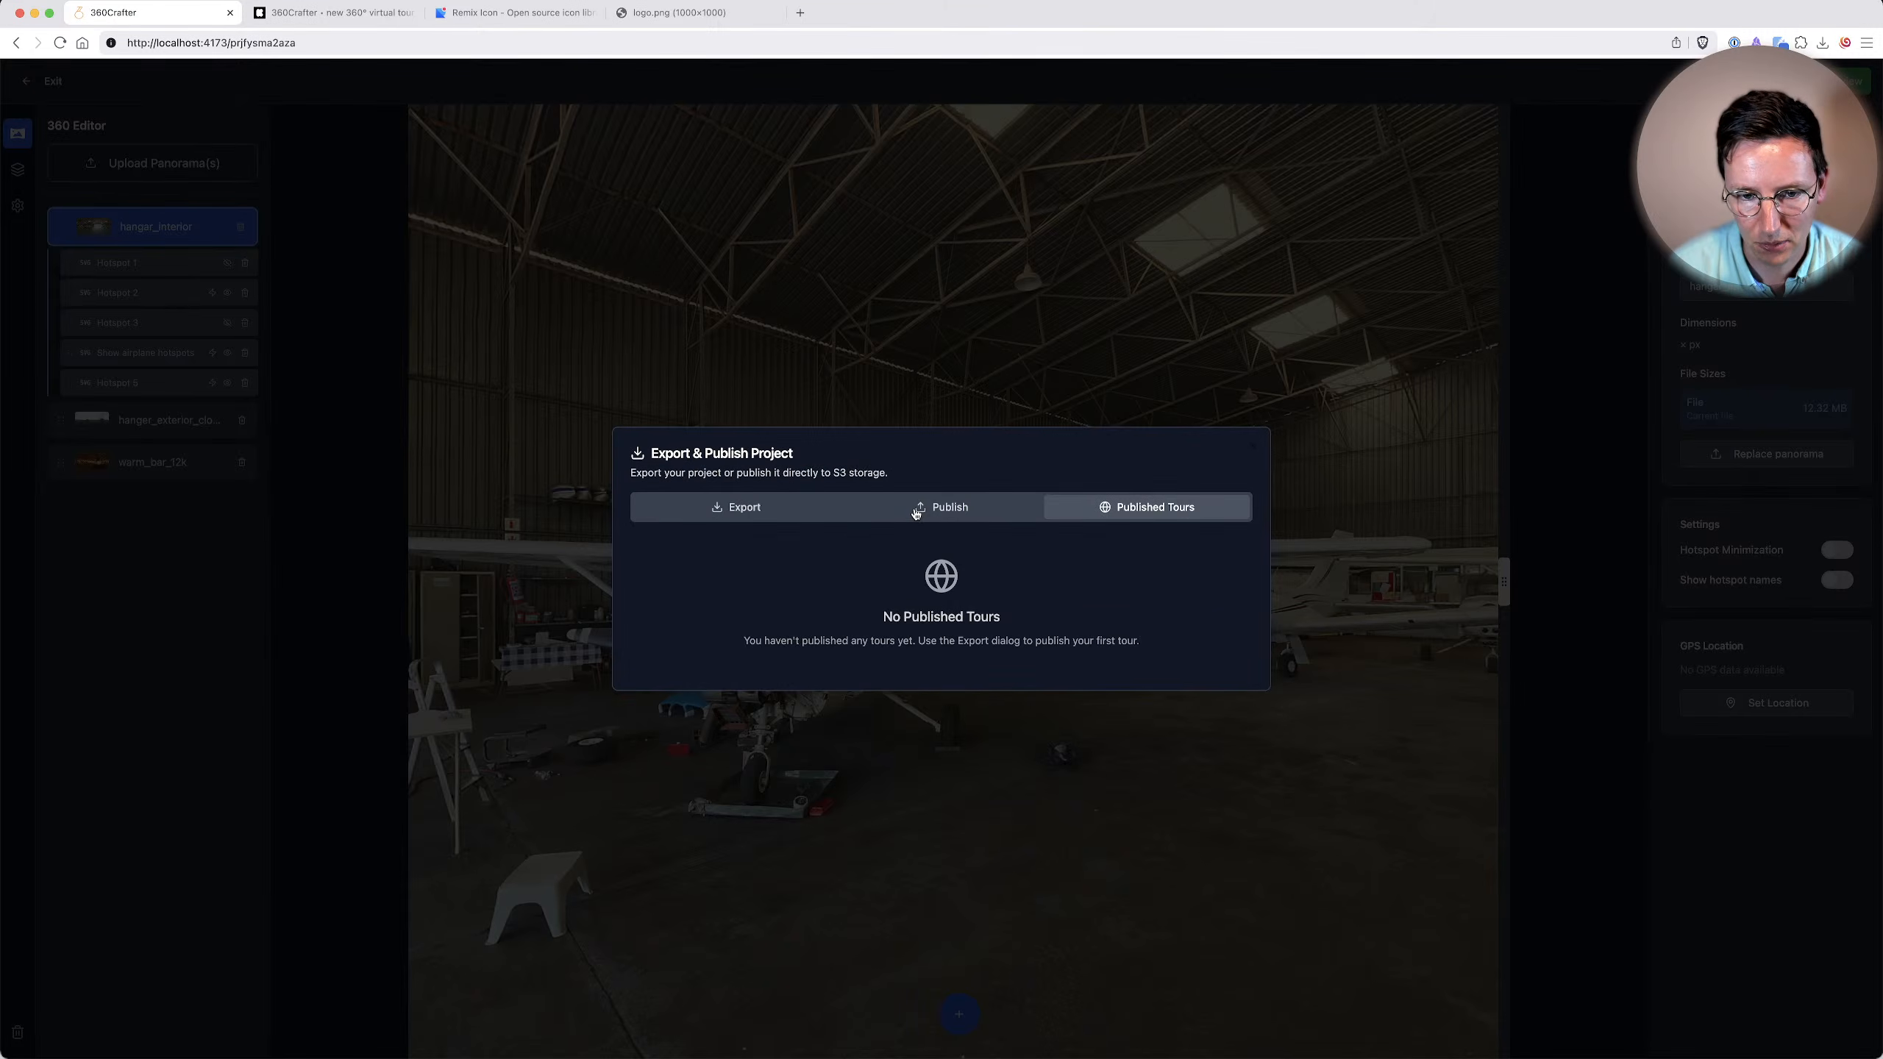
left_click(919, 505)
Close the export dialog and exit the Demo Live editor to the projects dashboard.
left_click(791, 464)
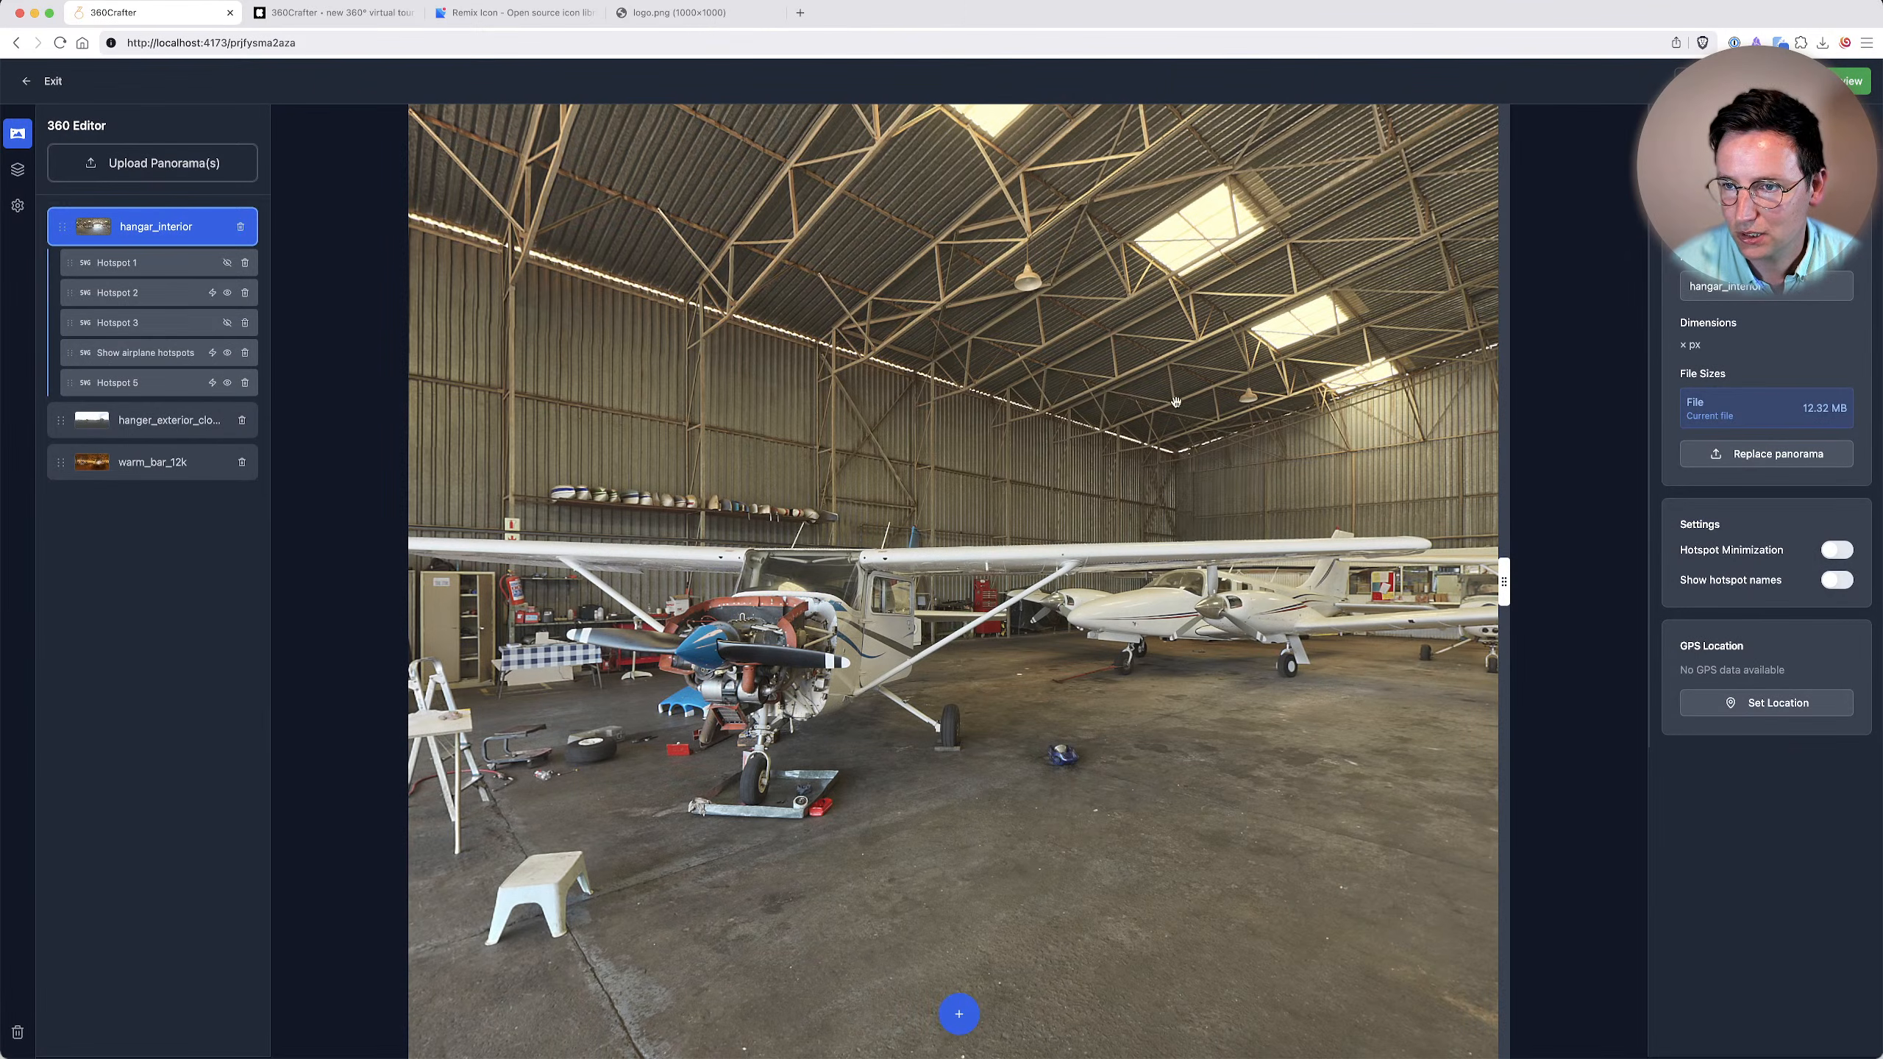
left_click_drag(1061, 399, 845, 444)
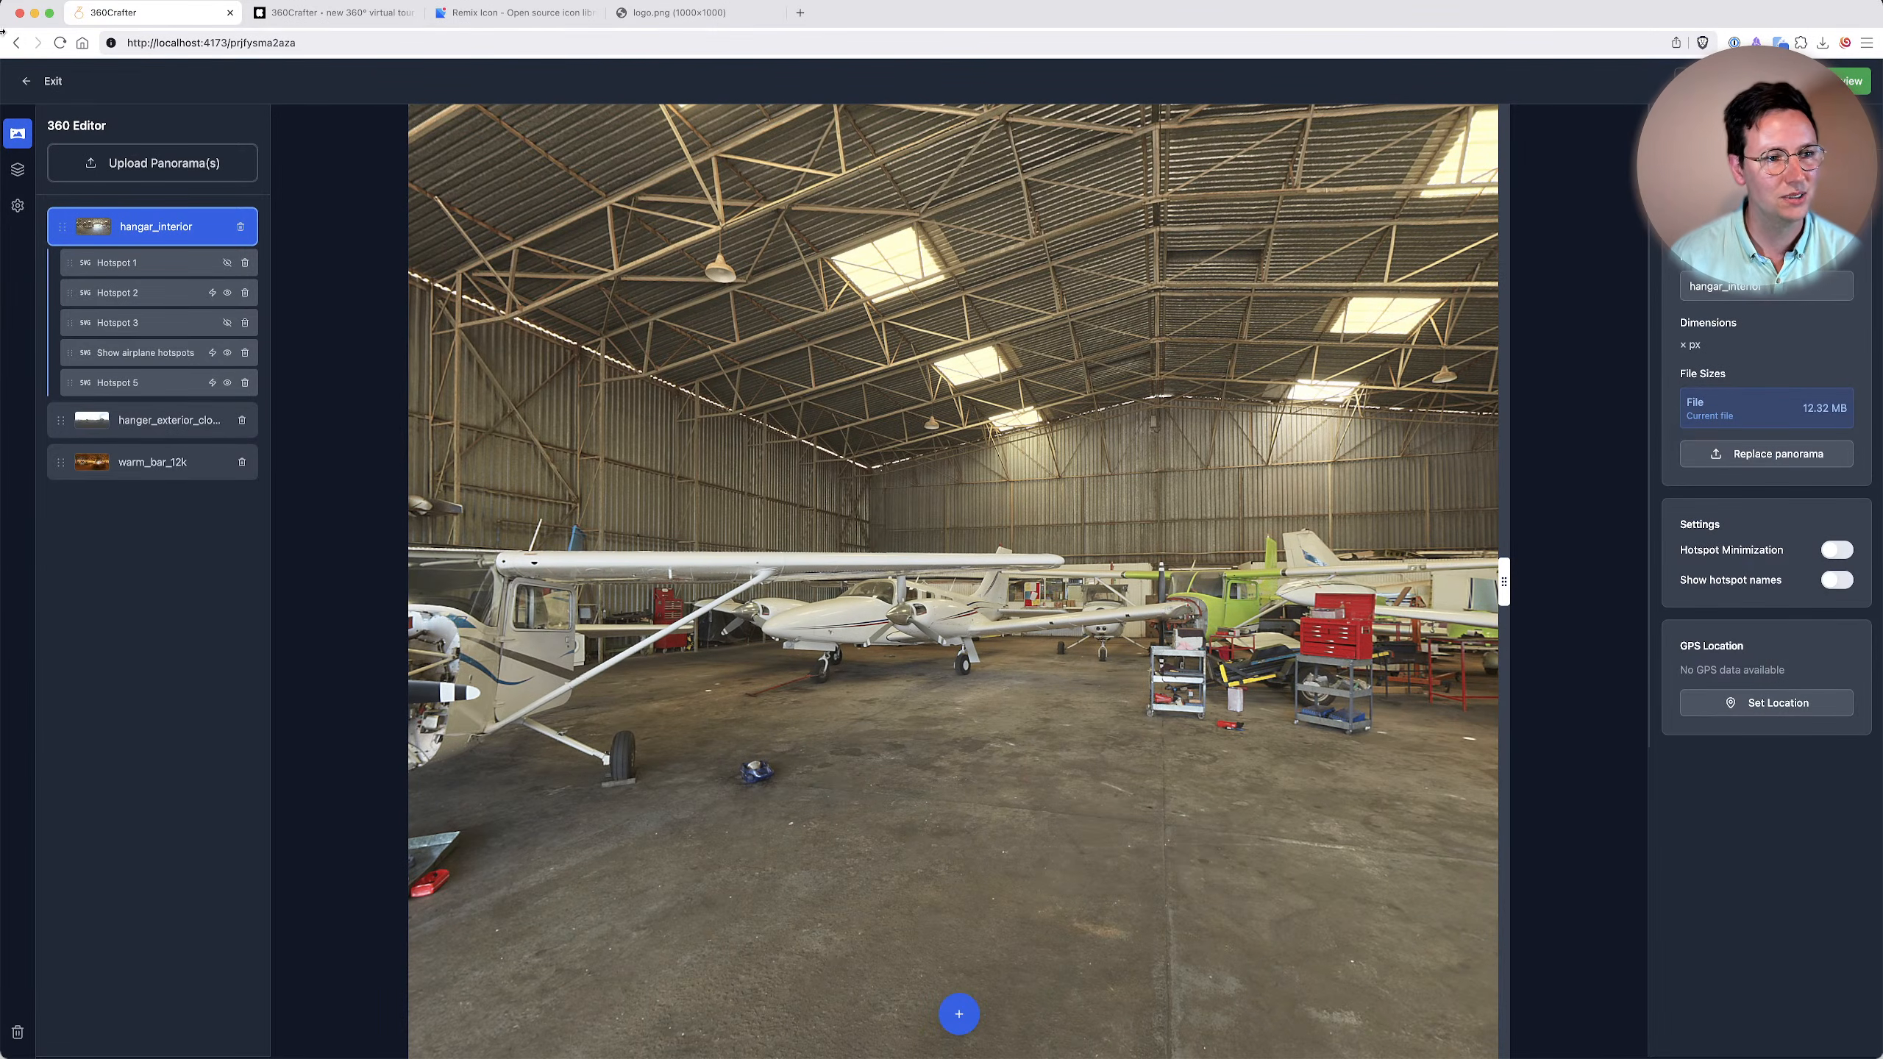
left_click(28, 79)
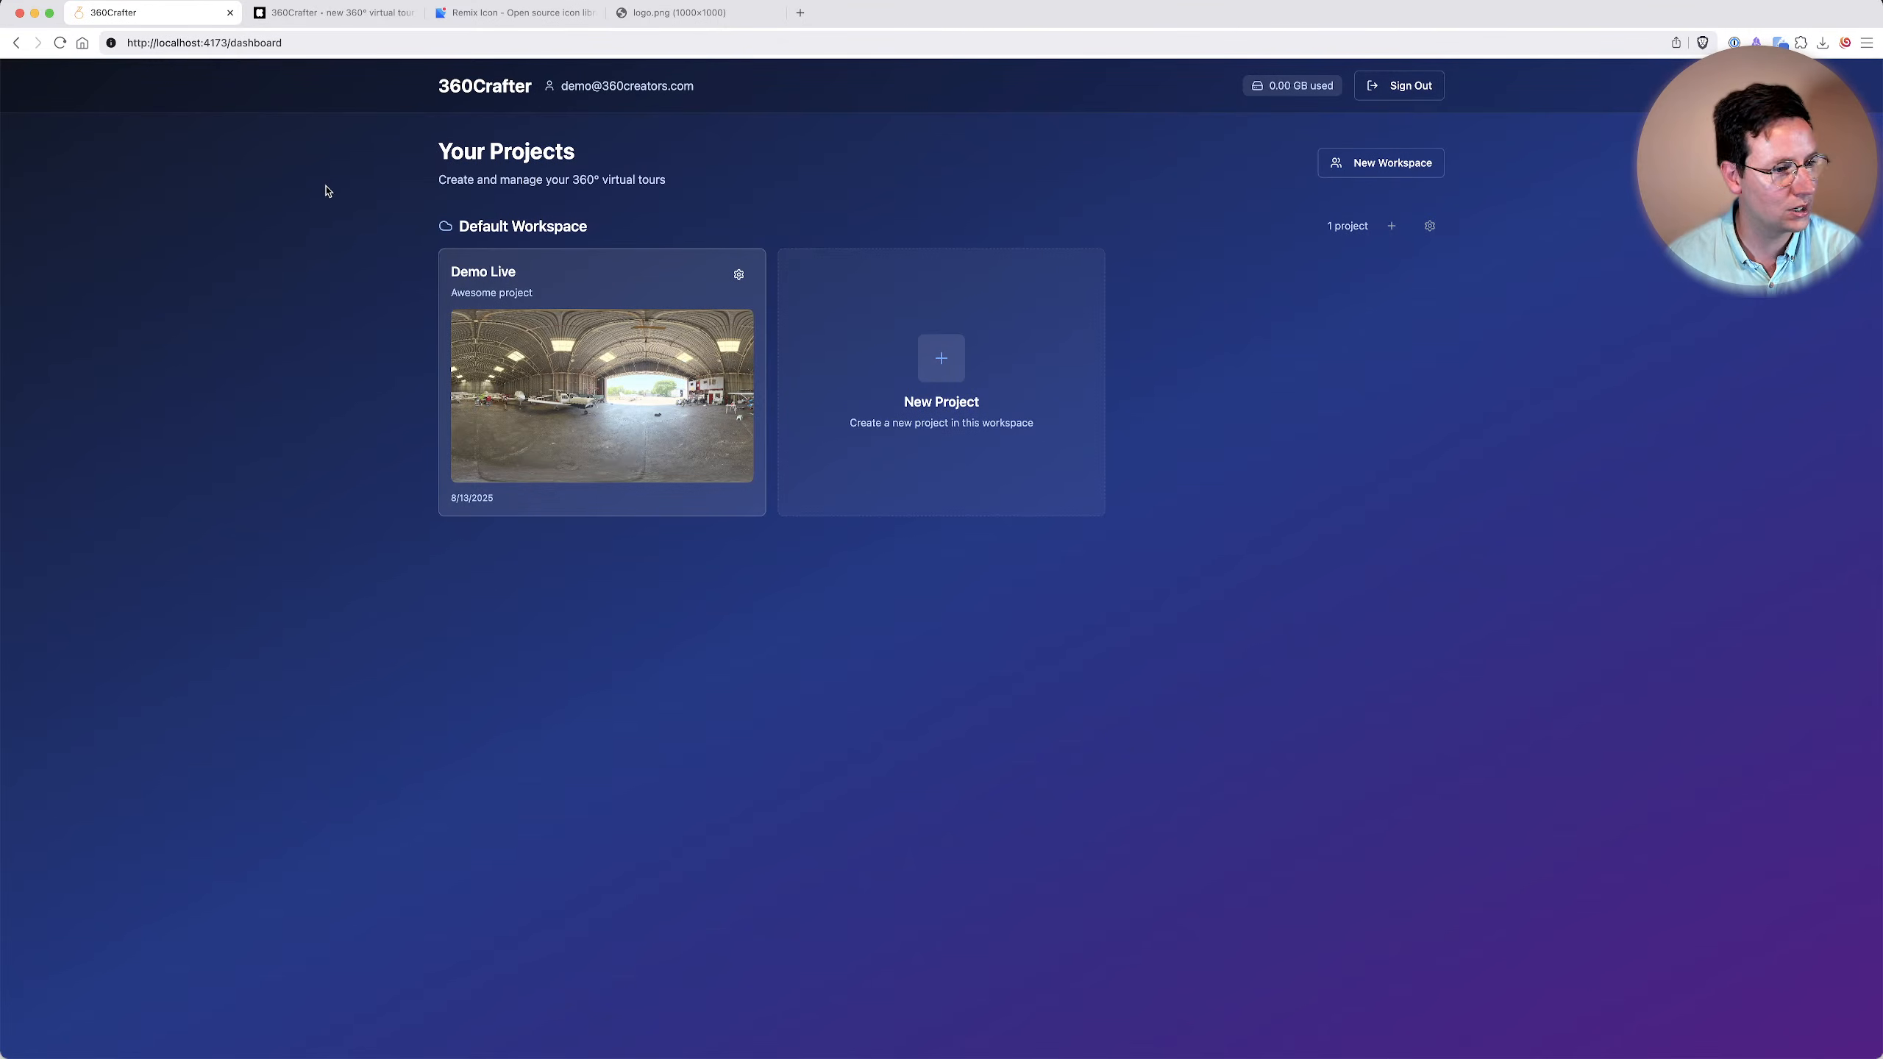
Switch to the 360Crafter Kickstarter page and skim the campaign story's workspace and S3 storage sections.
left_click(319, 15)
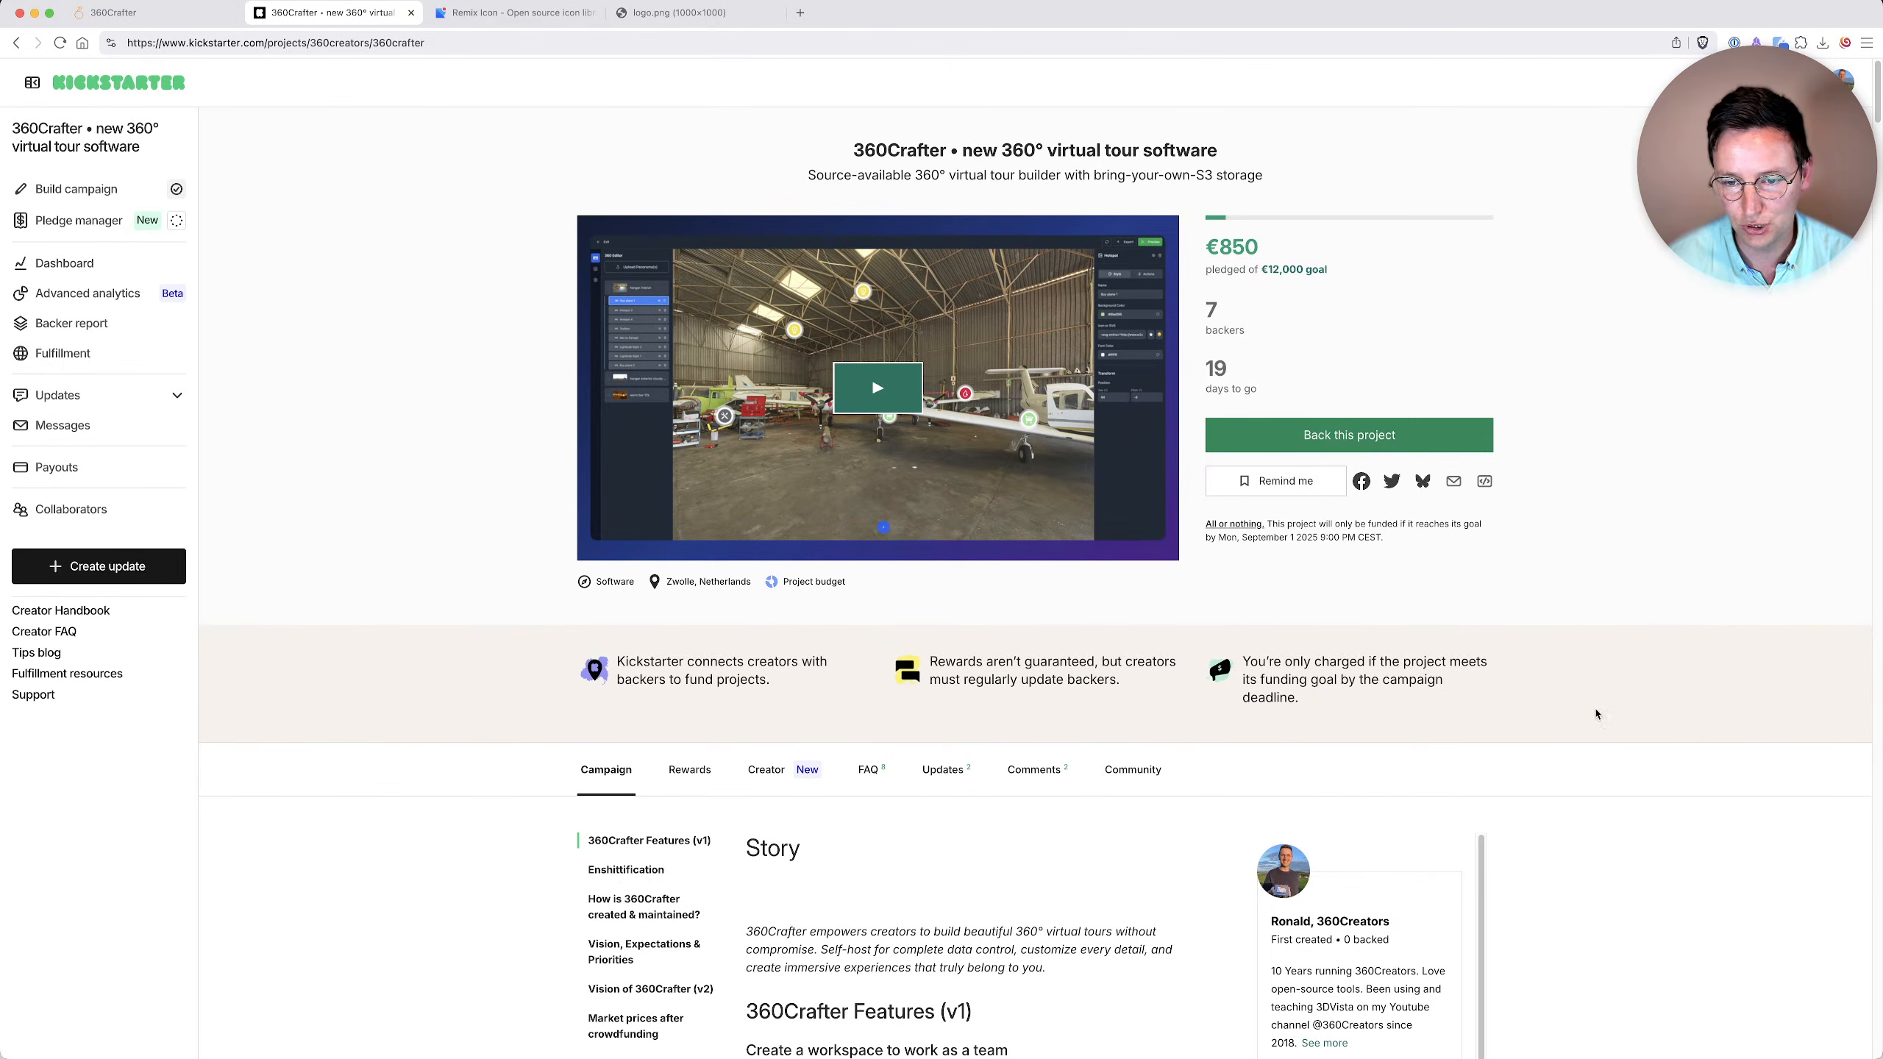
scroll(1587, 704, "down", 8)
scroll(1626, 891, "up", 5)
scroll(1424, 924, "down", 10)
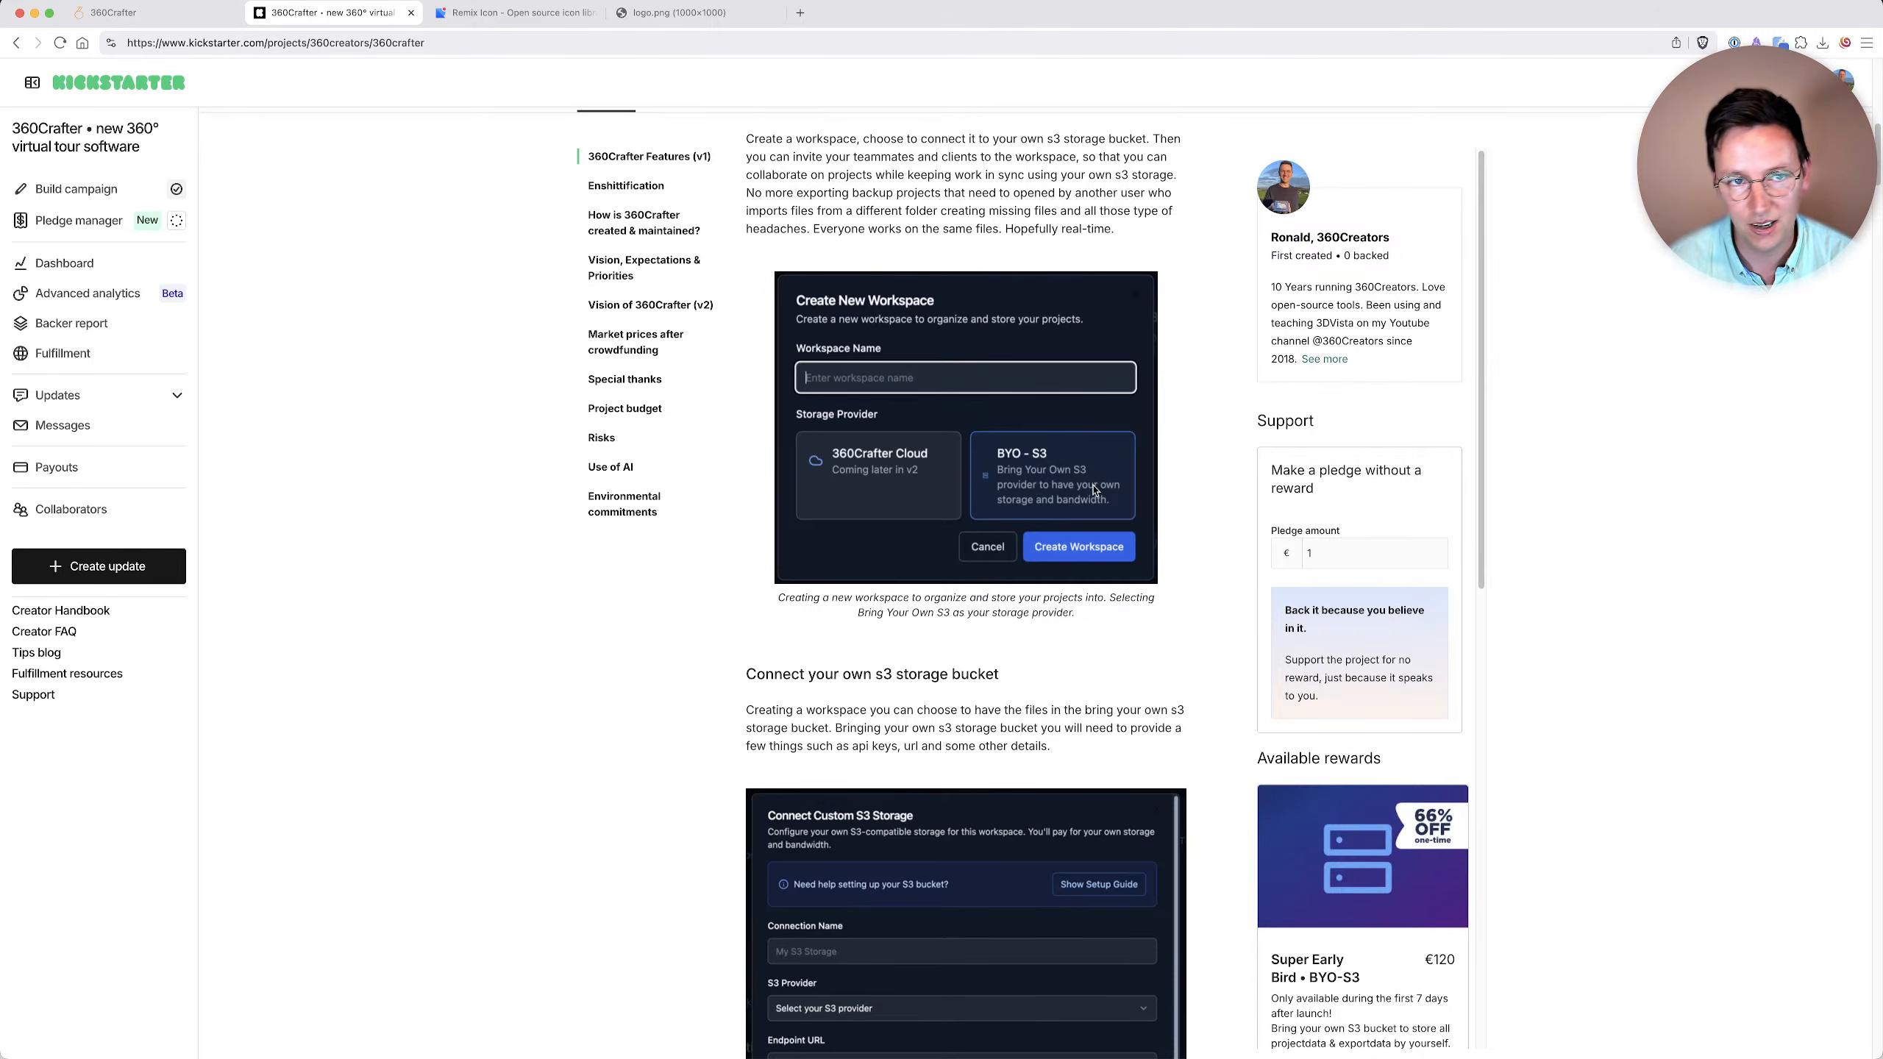
scroll(528, 465, "up", 10)
Open the campaign's rewards, dismiss the survey prompt and compare the Super Early Bird and Early Bird BYO-S3 offers.
left_click(690, 749)
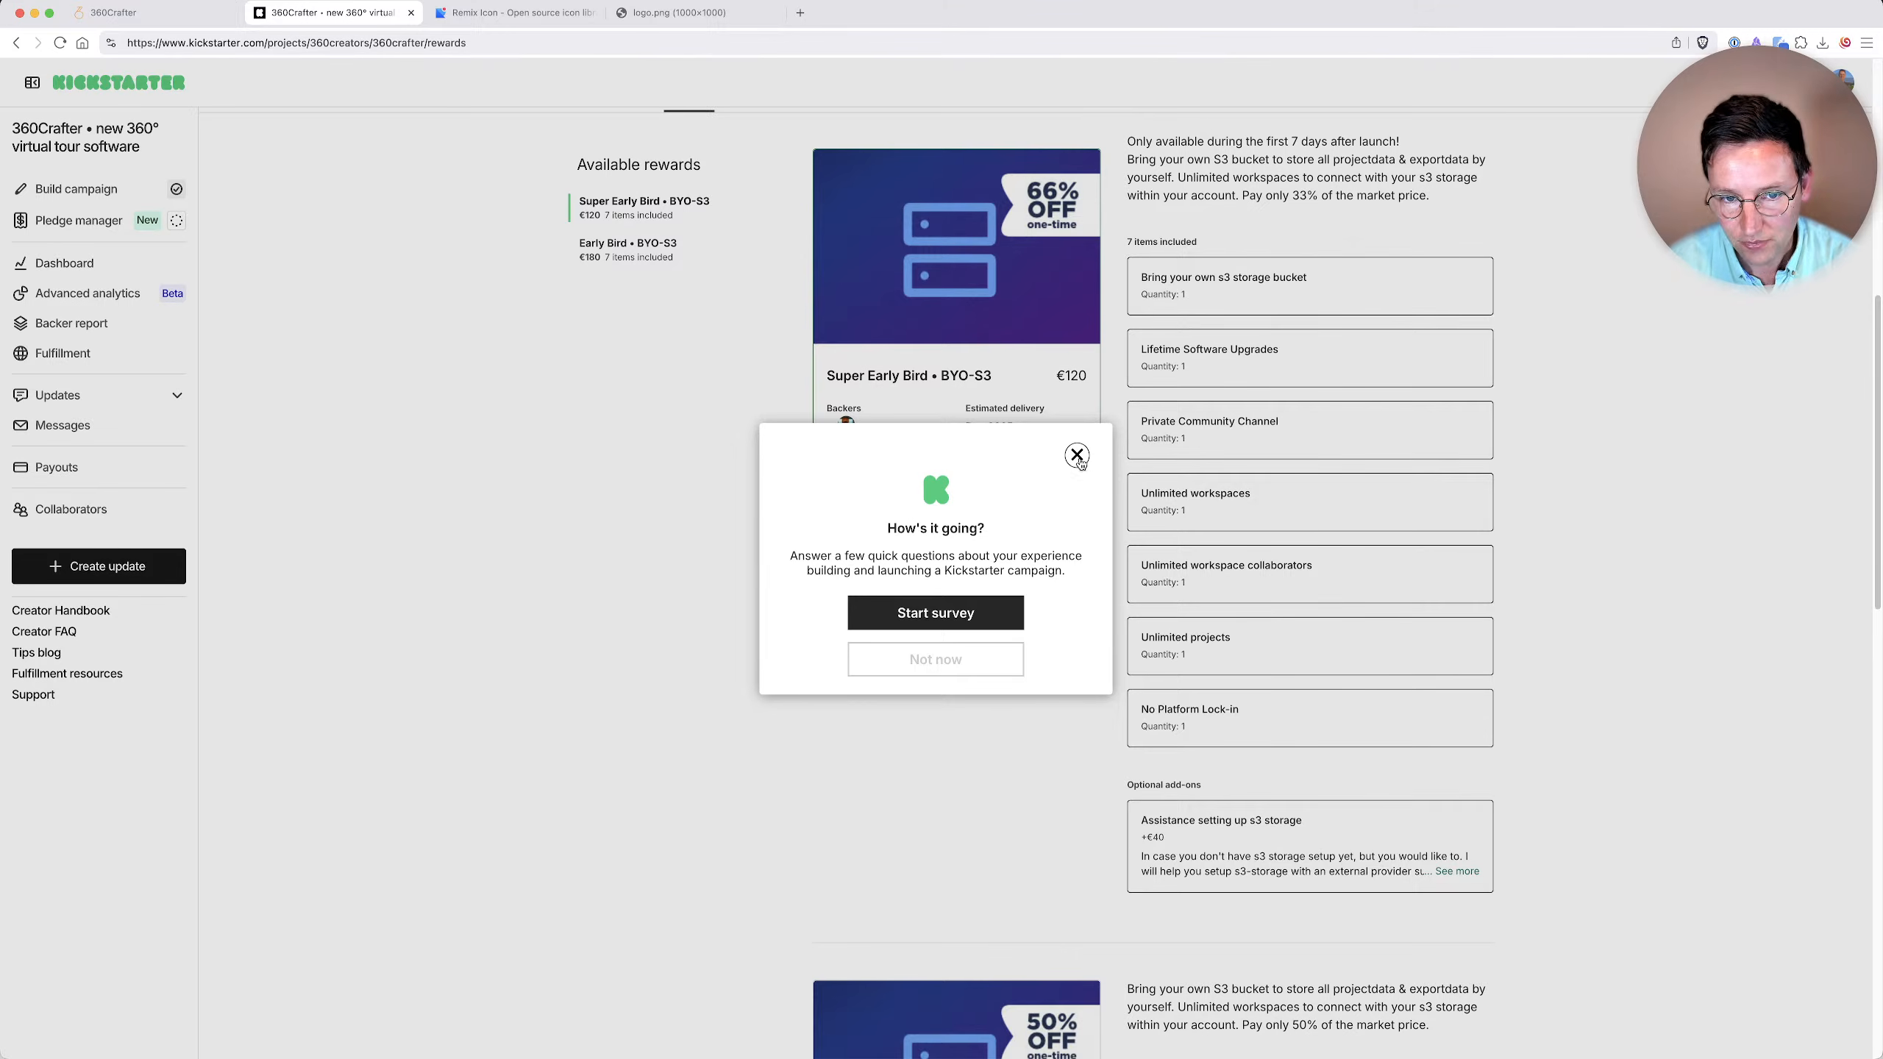
left_click(1077, 455)
scroll(1040, 504, "up", 4)
scroll(912, 724, "down", 10)
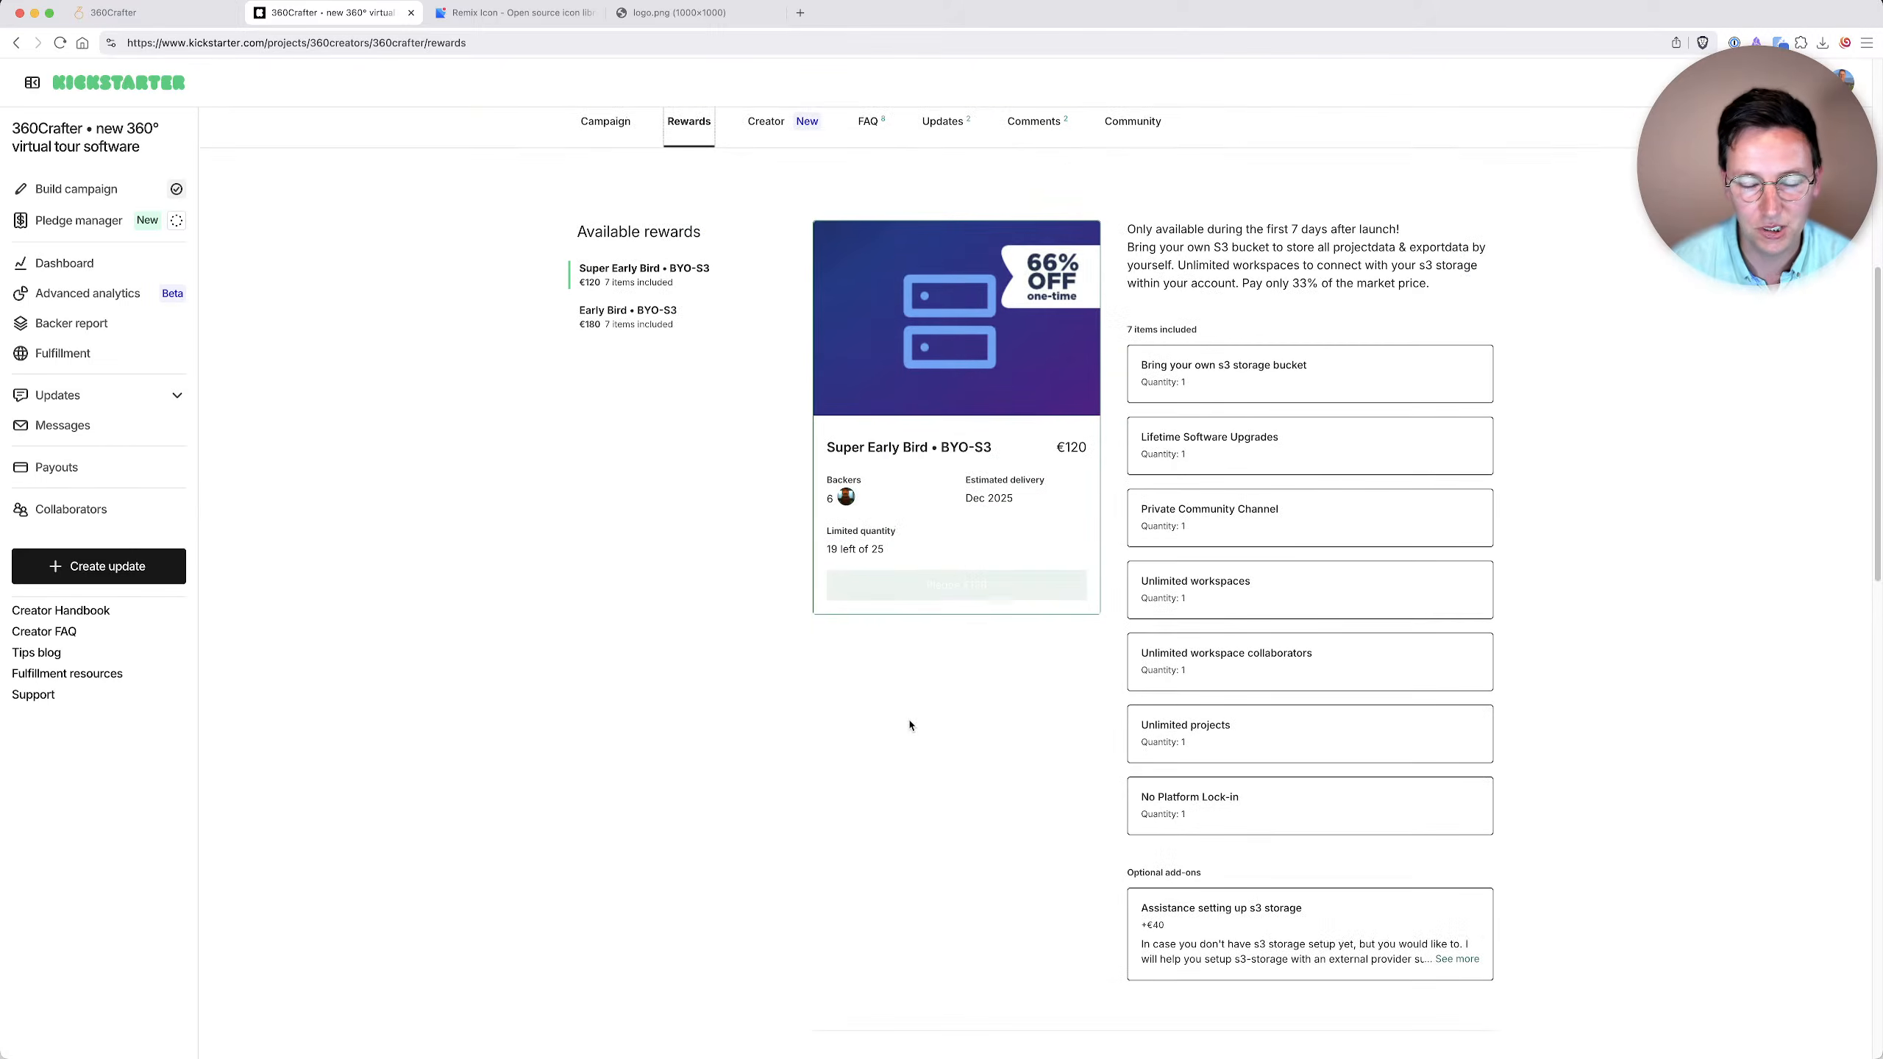
scroll(911, 724, "down", 5)
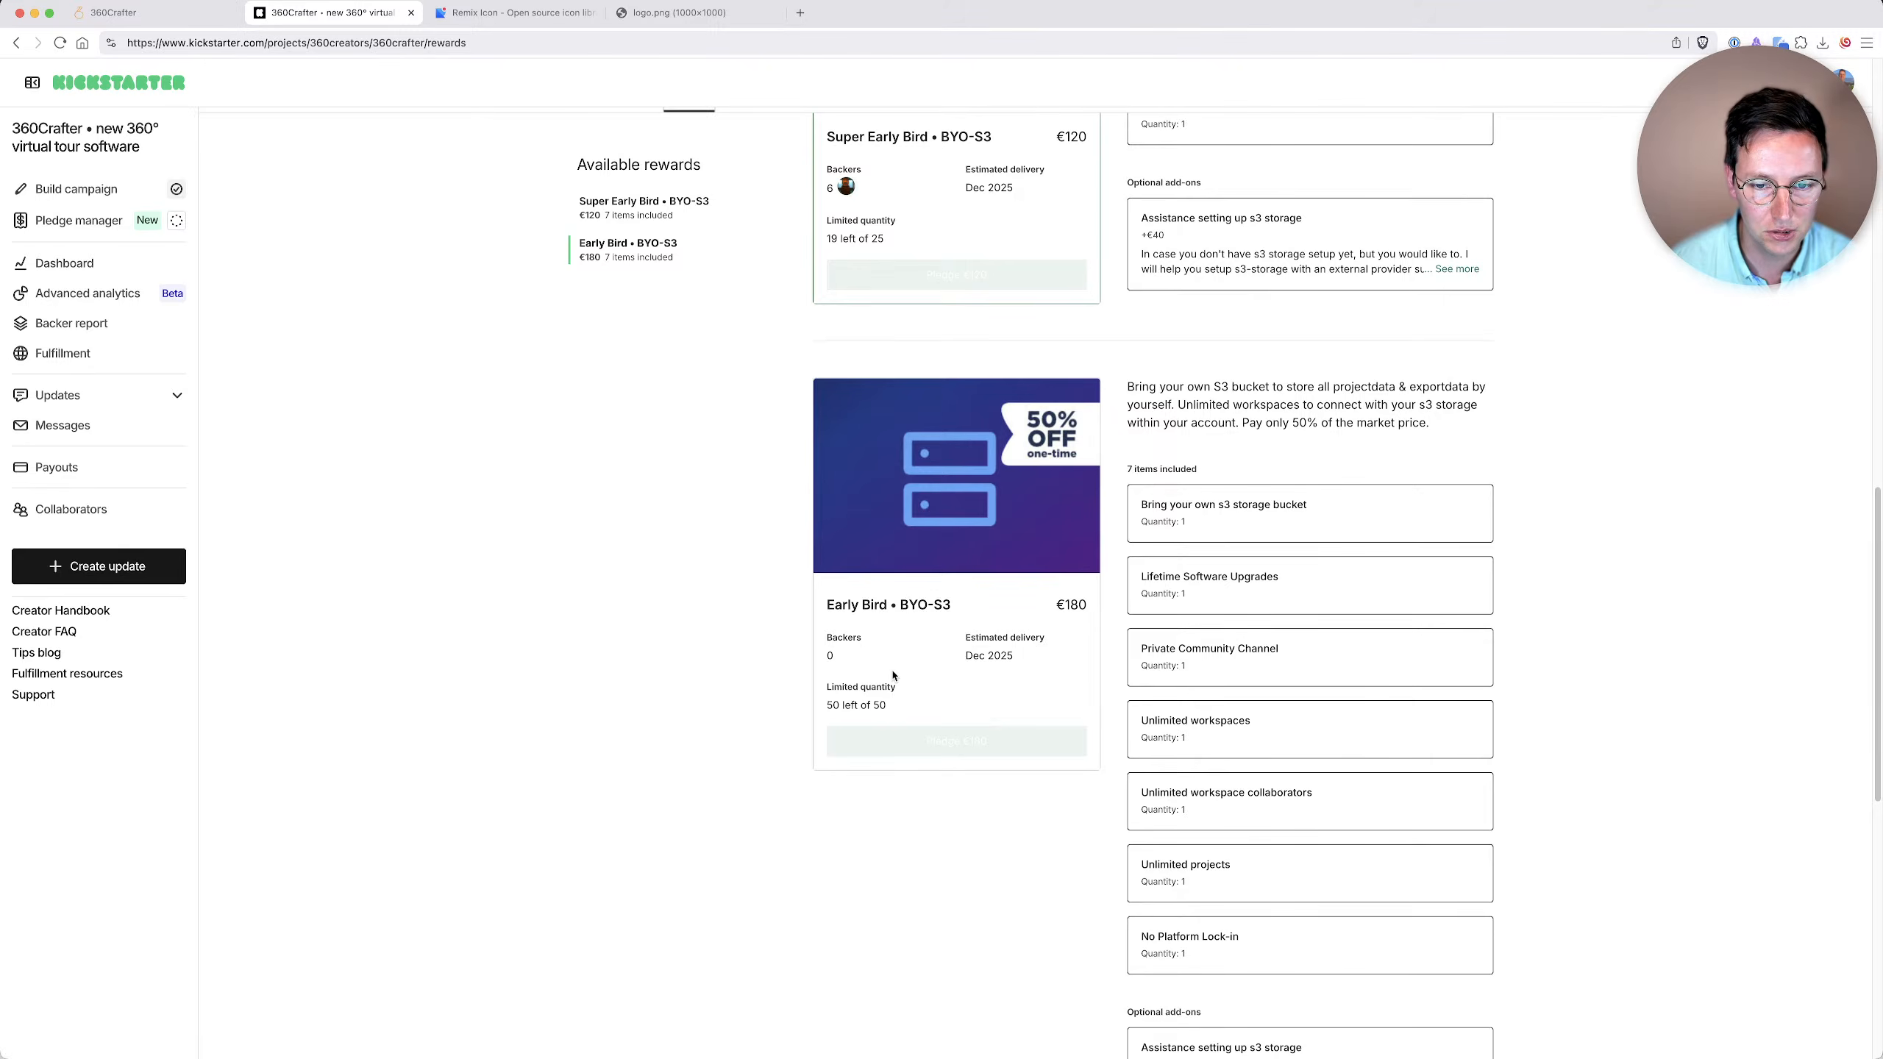
scroll(893, 676, "up", 5)
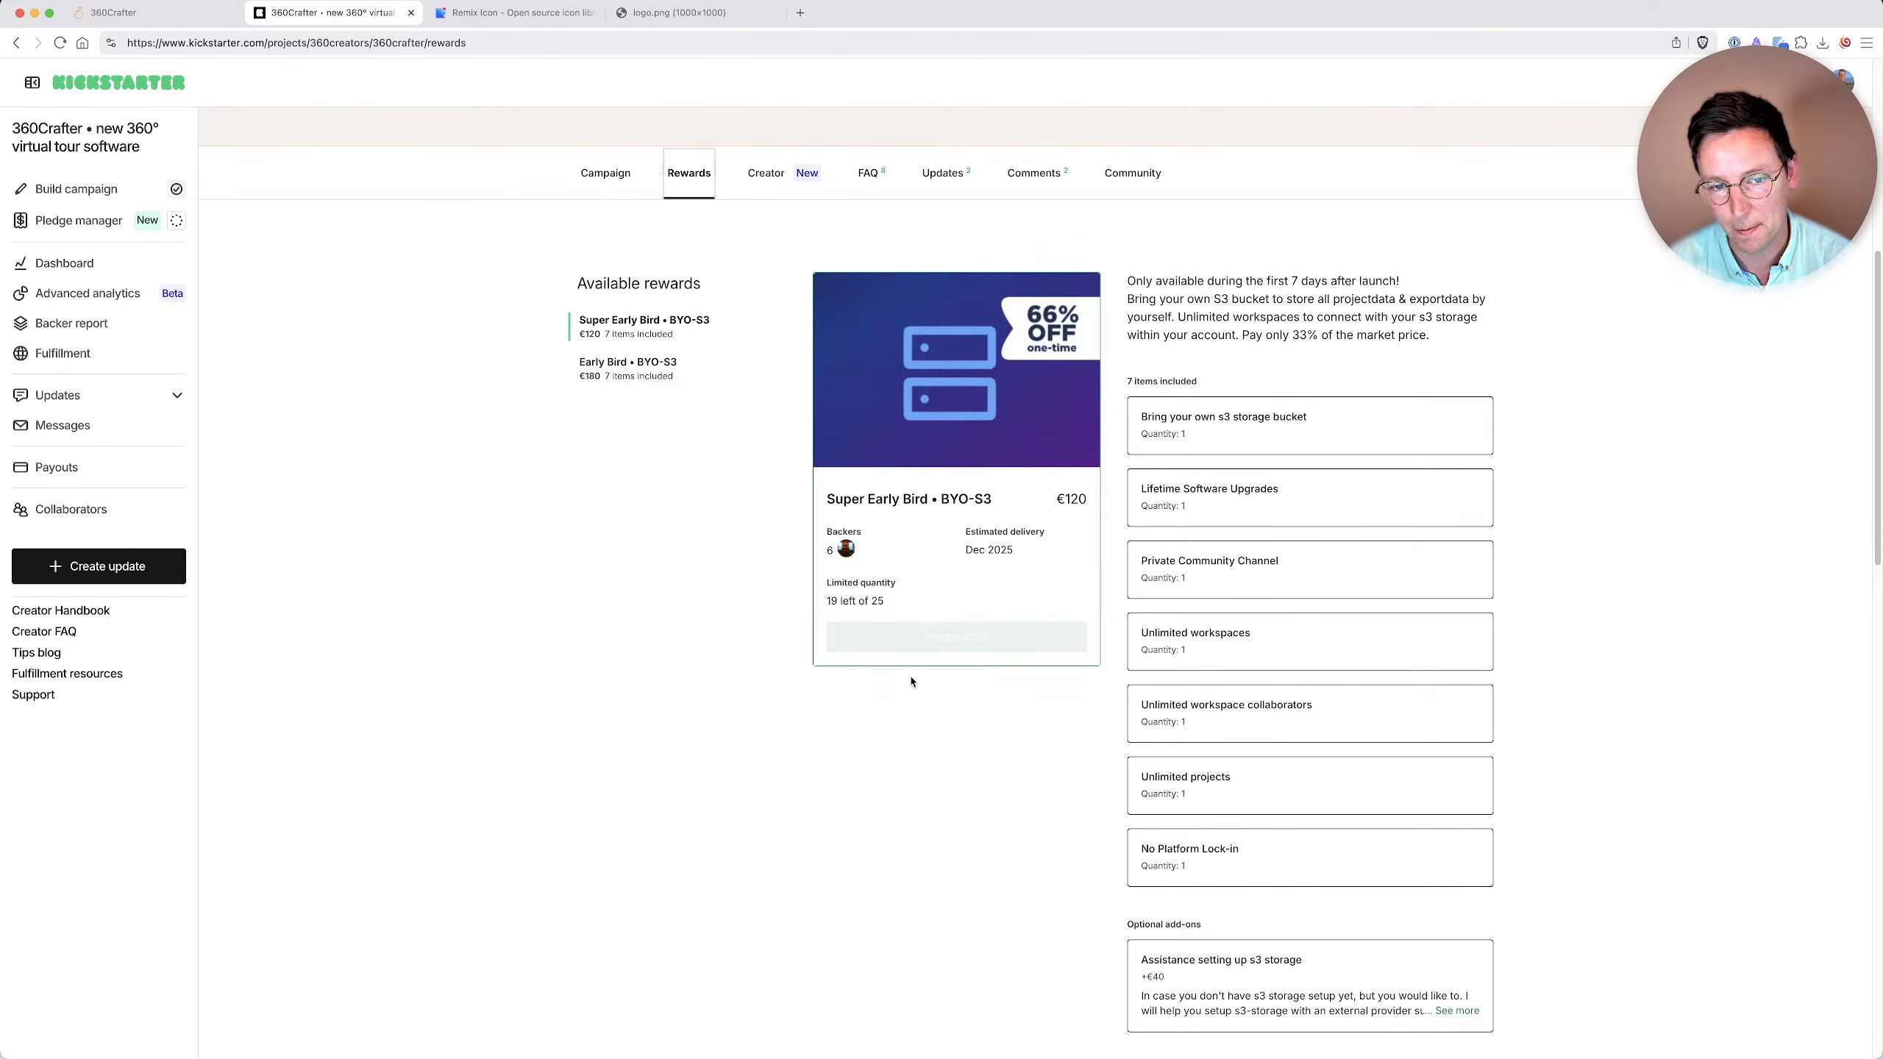
scroll(948, 713, "down", 5)
scroll(946, 712, "down", 5)
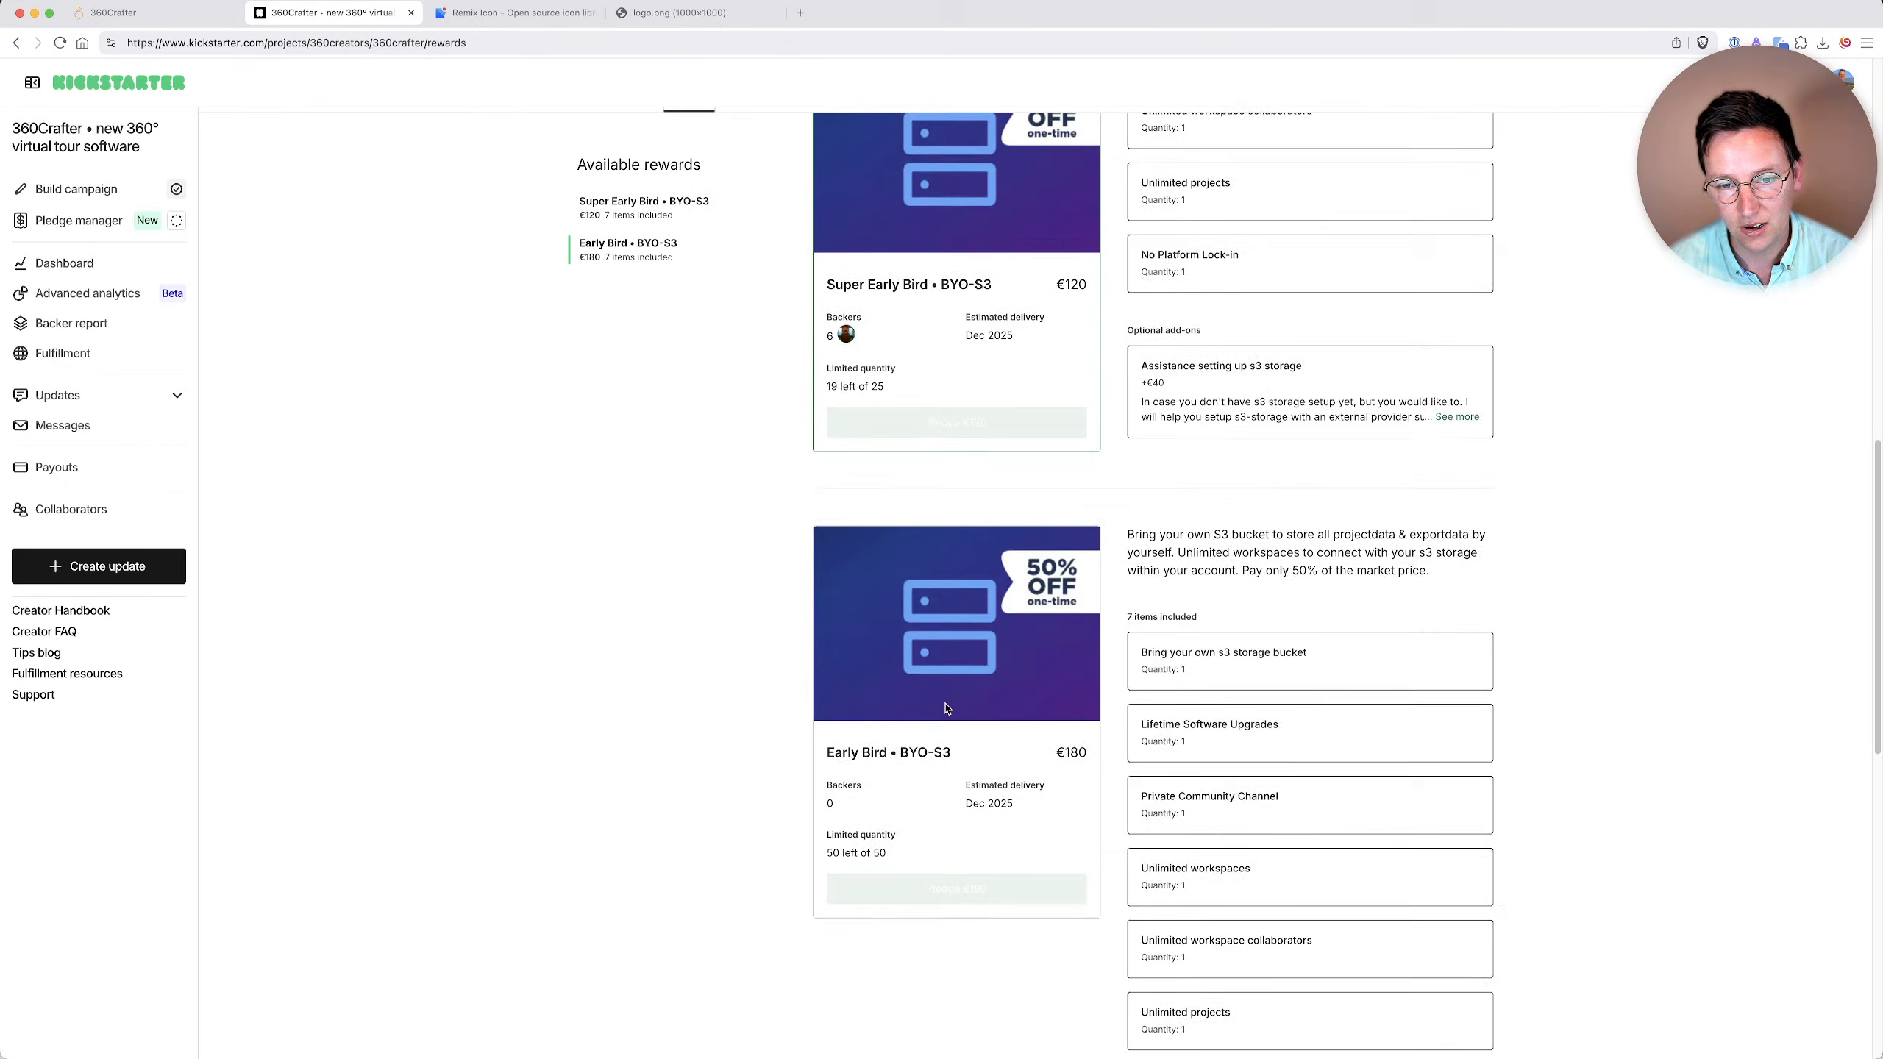
scroll(1056, 740, "down", 1)
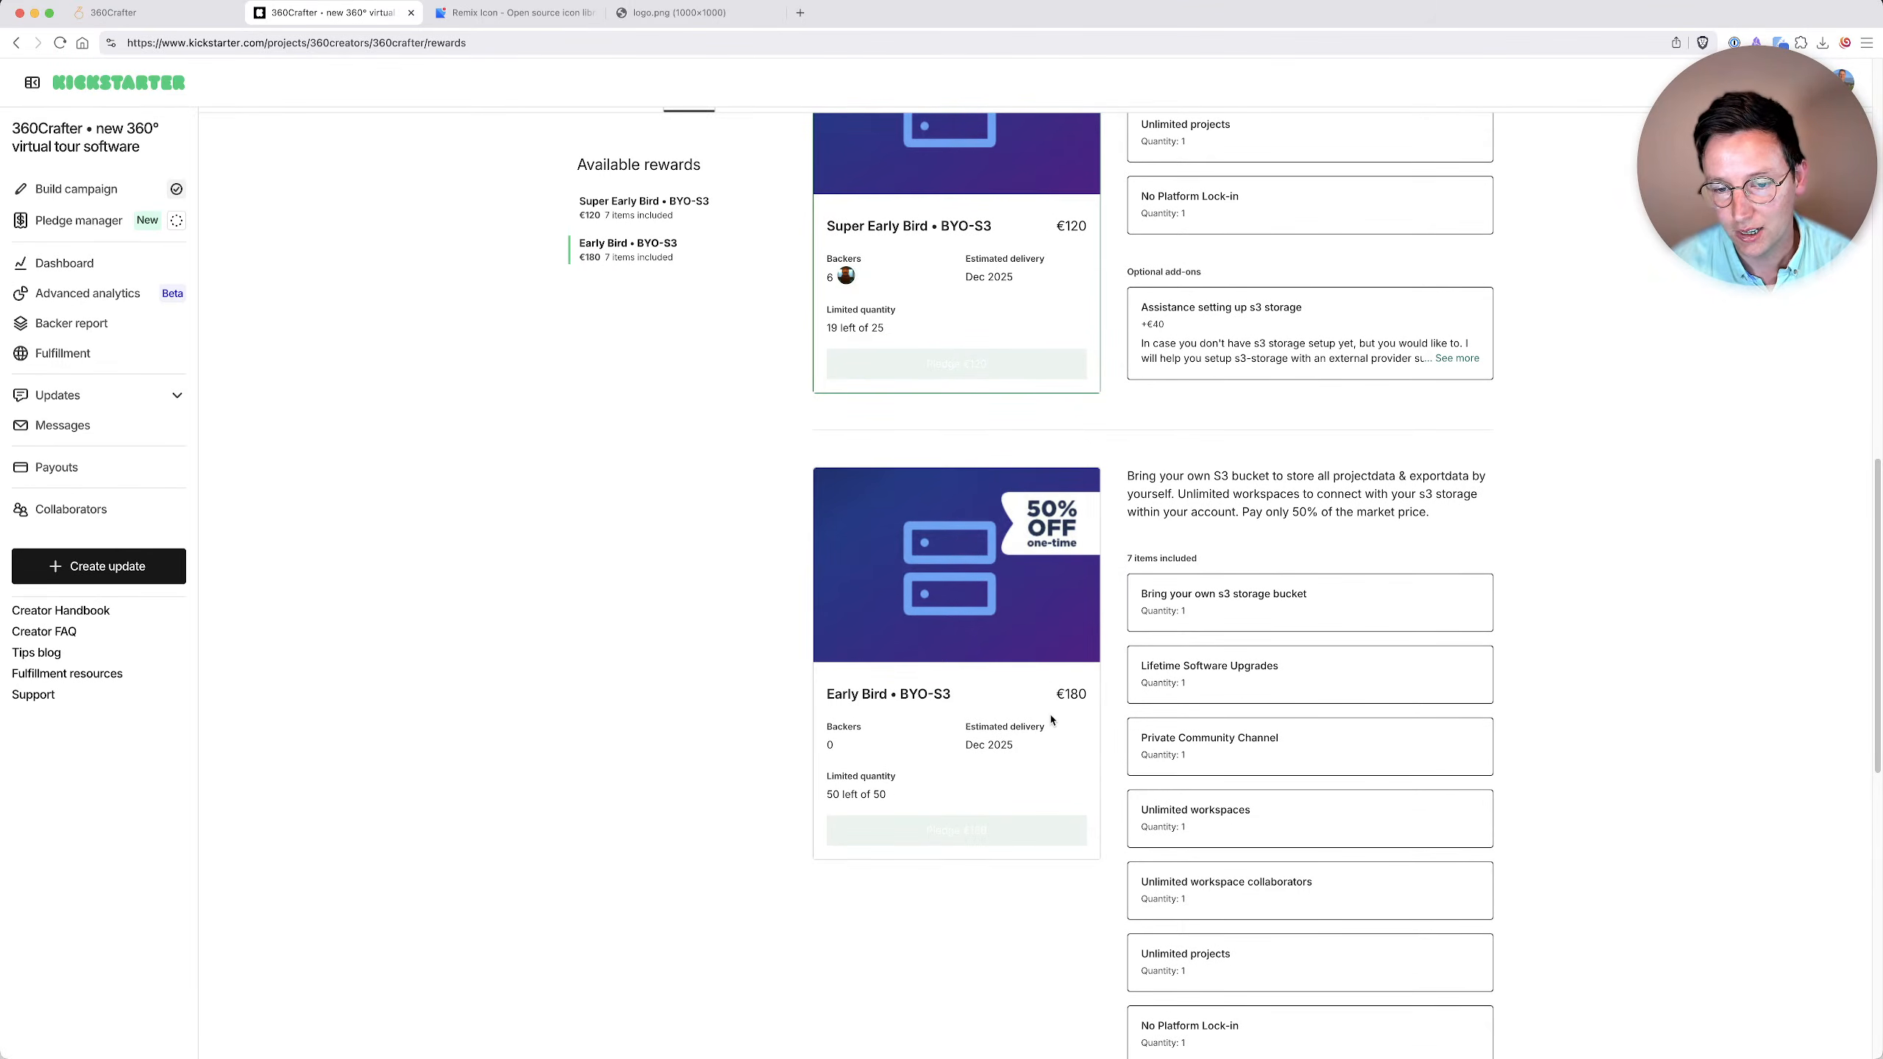
scroll(1294, 692, "down", 2)
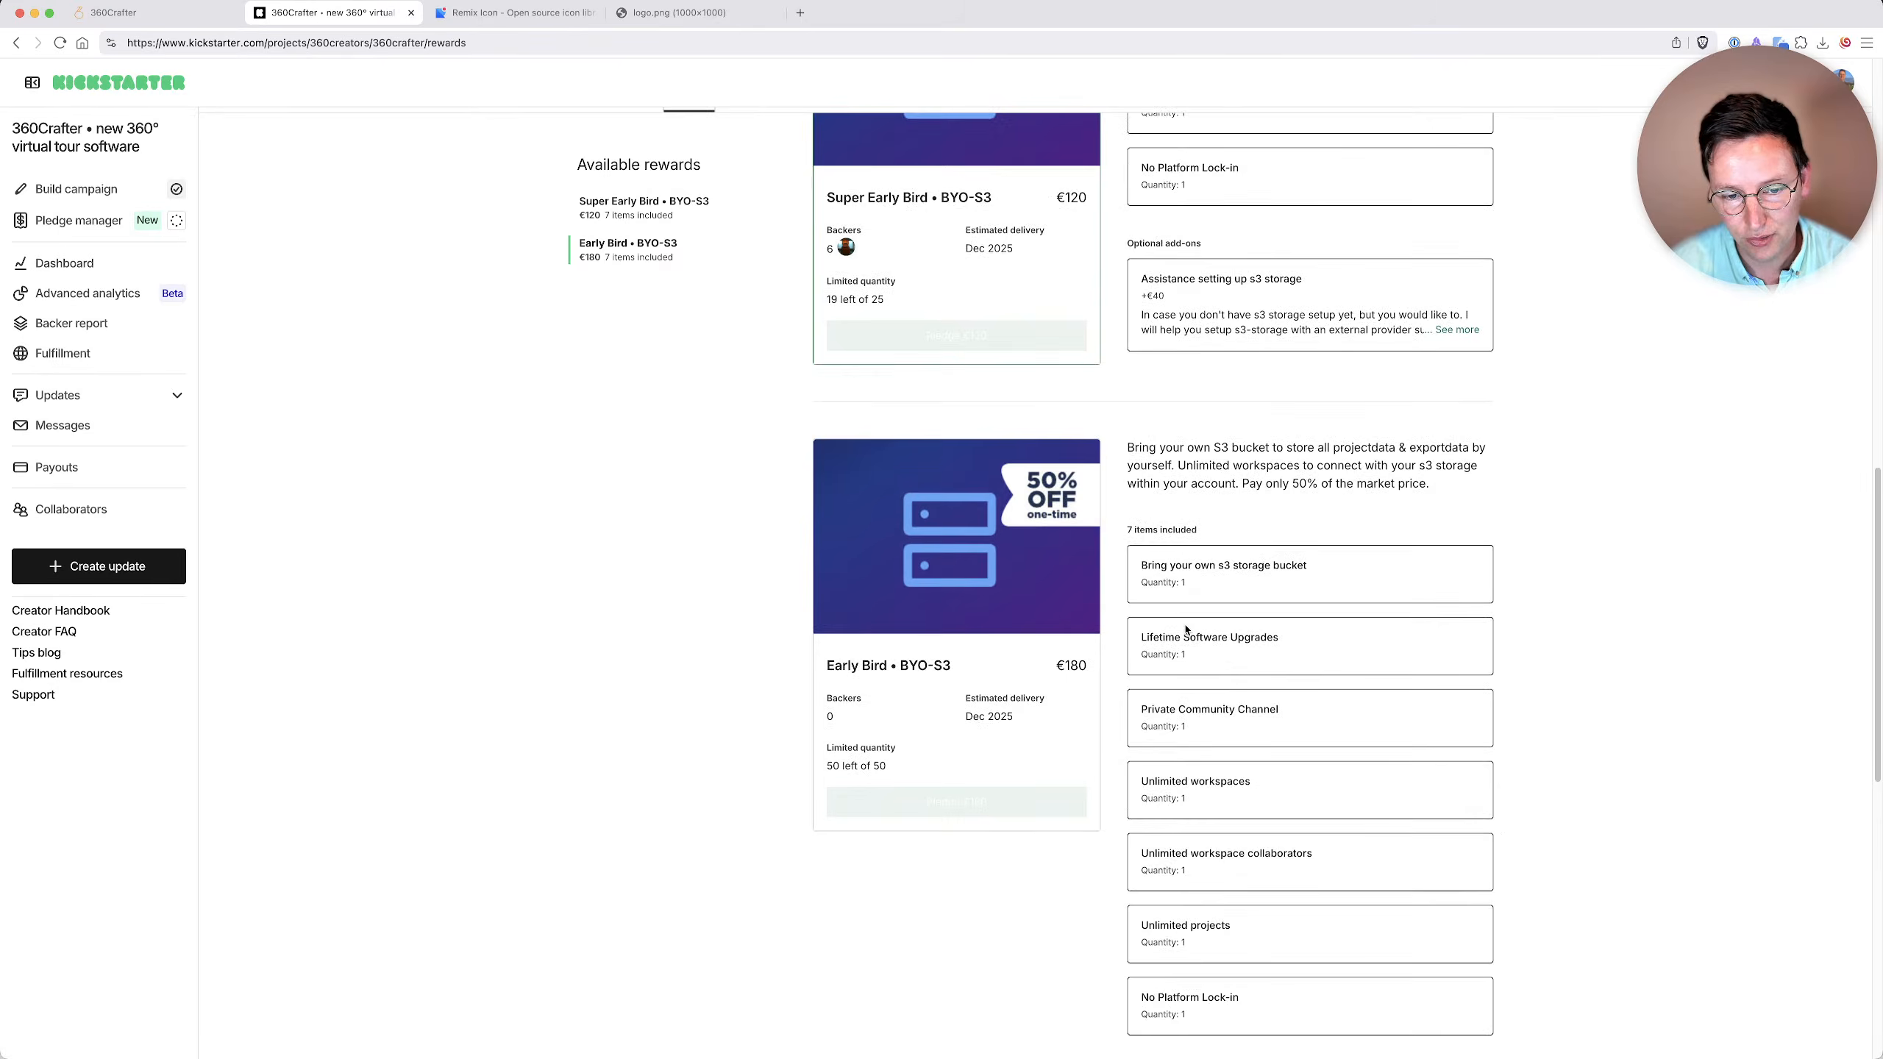
scroll(1174, 622, "up", 7)
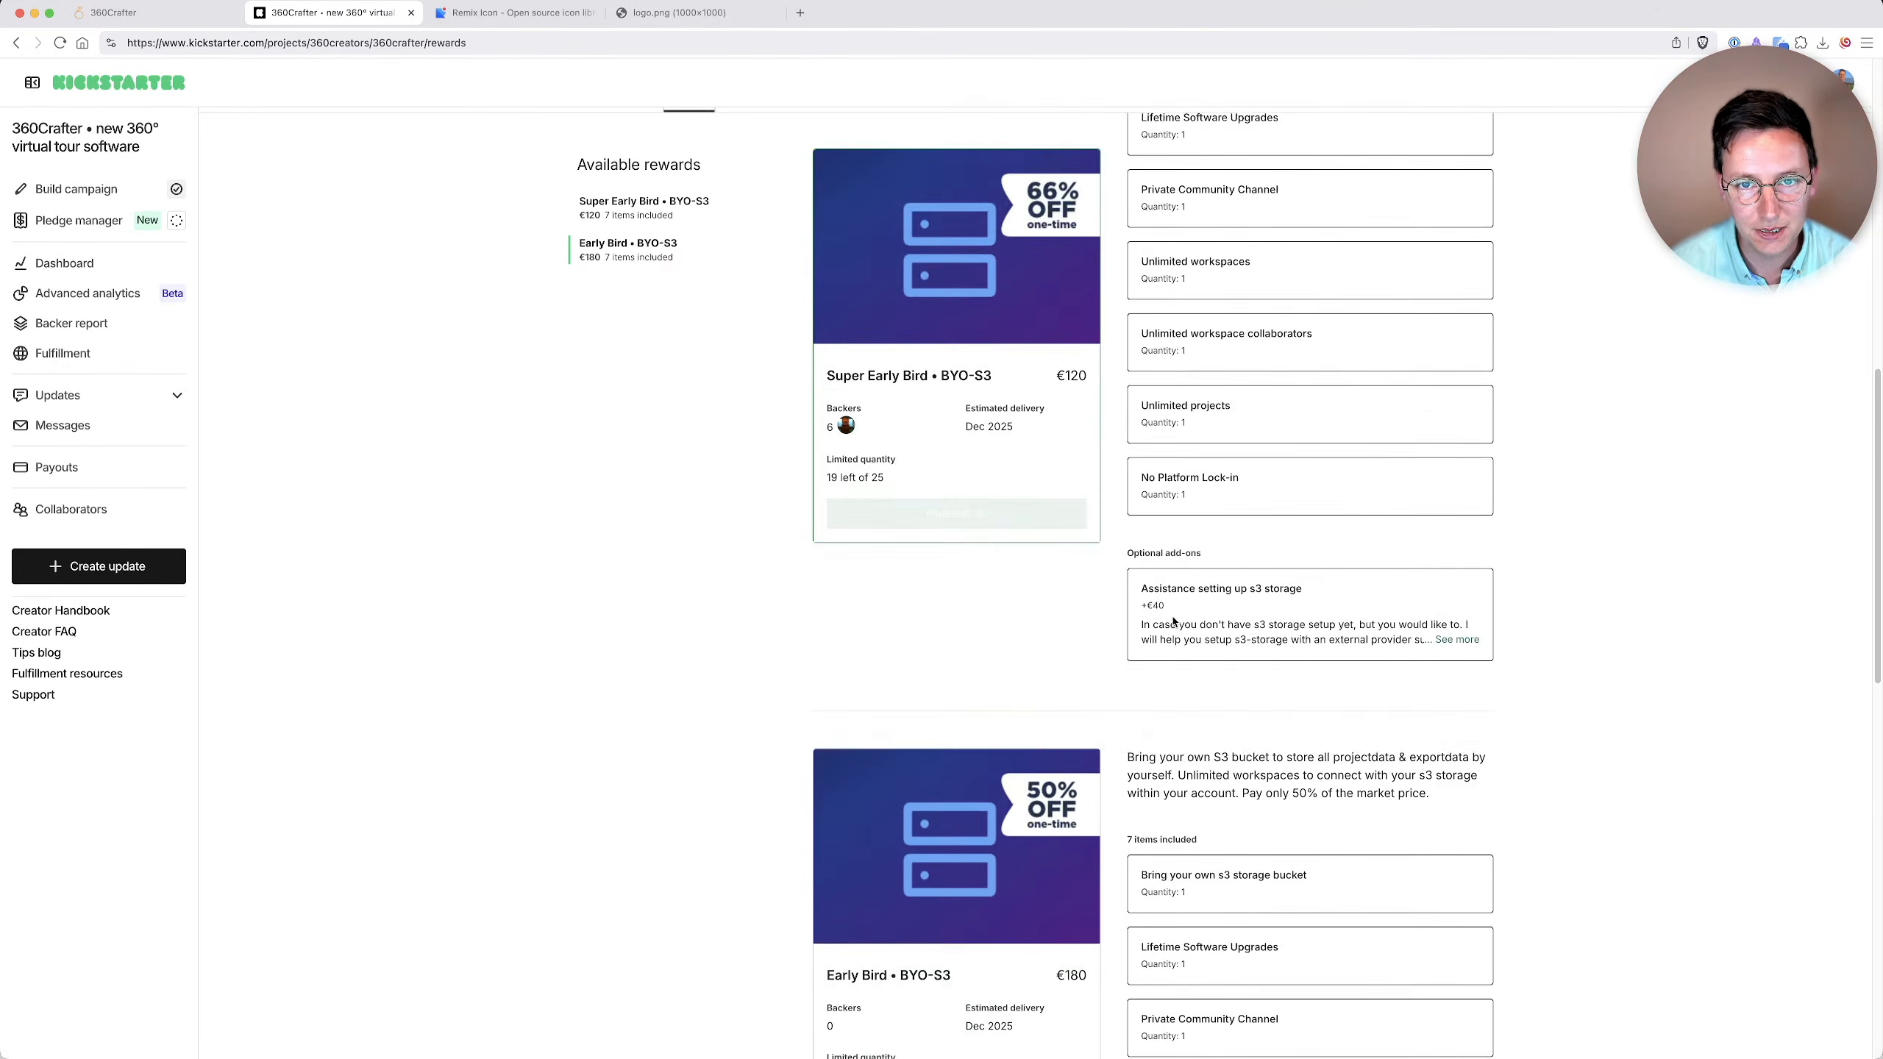
Examine the optional add-on "Assistance setting up s3 storage" of the Super Early Bird reward.
scroll(1149, 623, "up", 8)
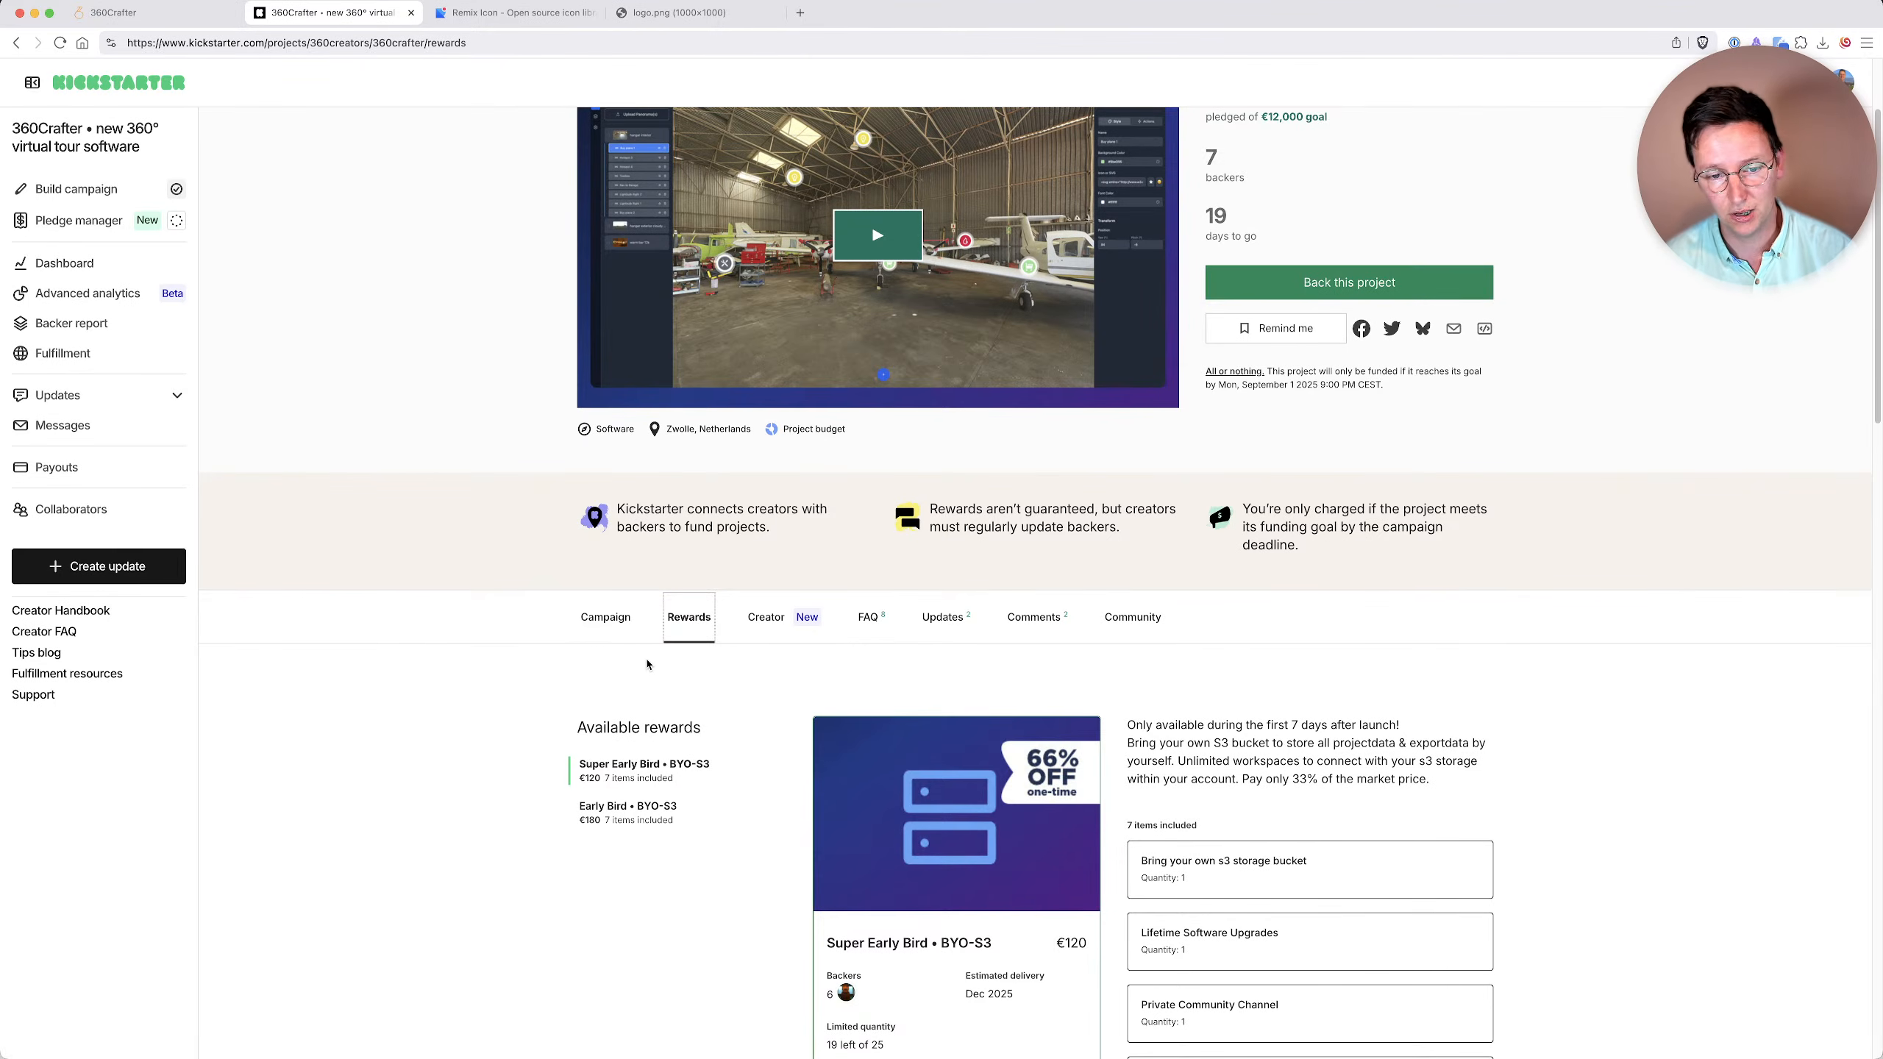
scroll(888, 817, "down", 8)
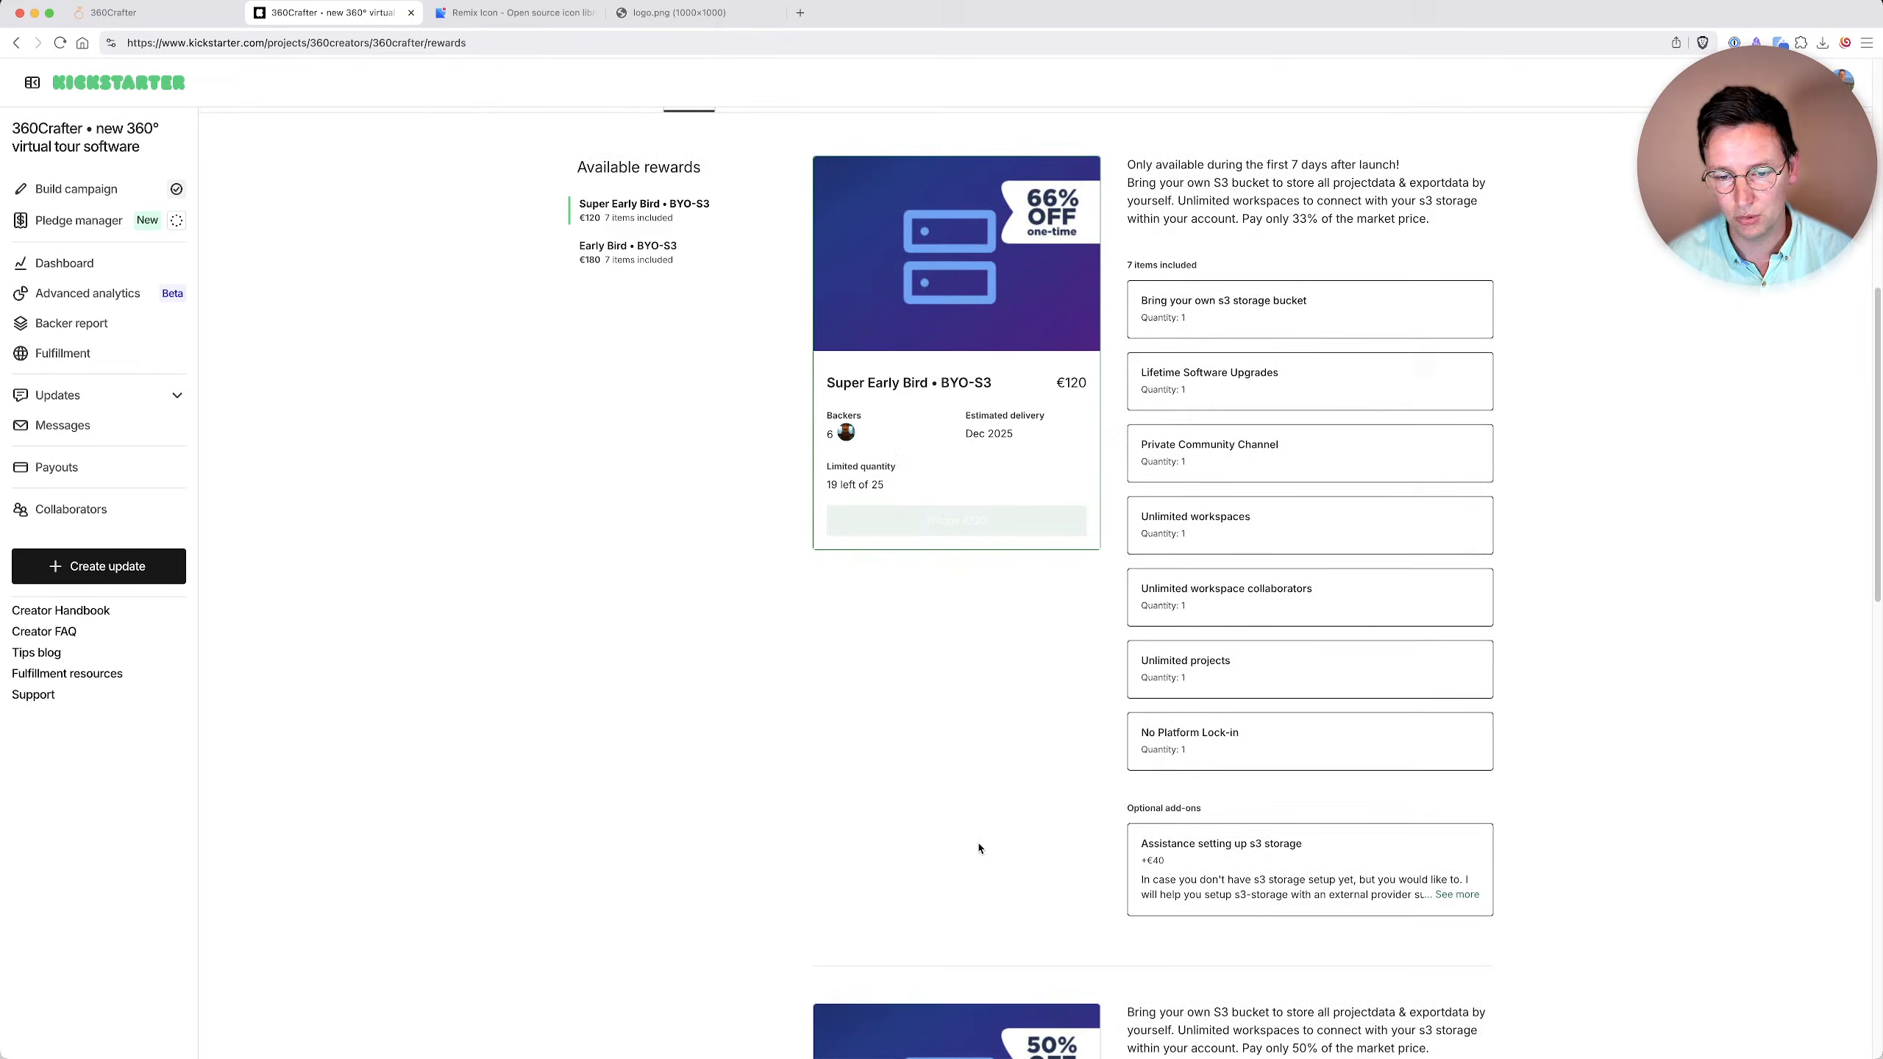
left_click_drag(1162, 844, 1303, 846)
left_click(1346, 871)
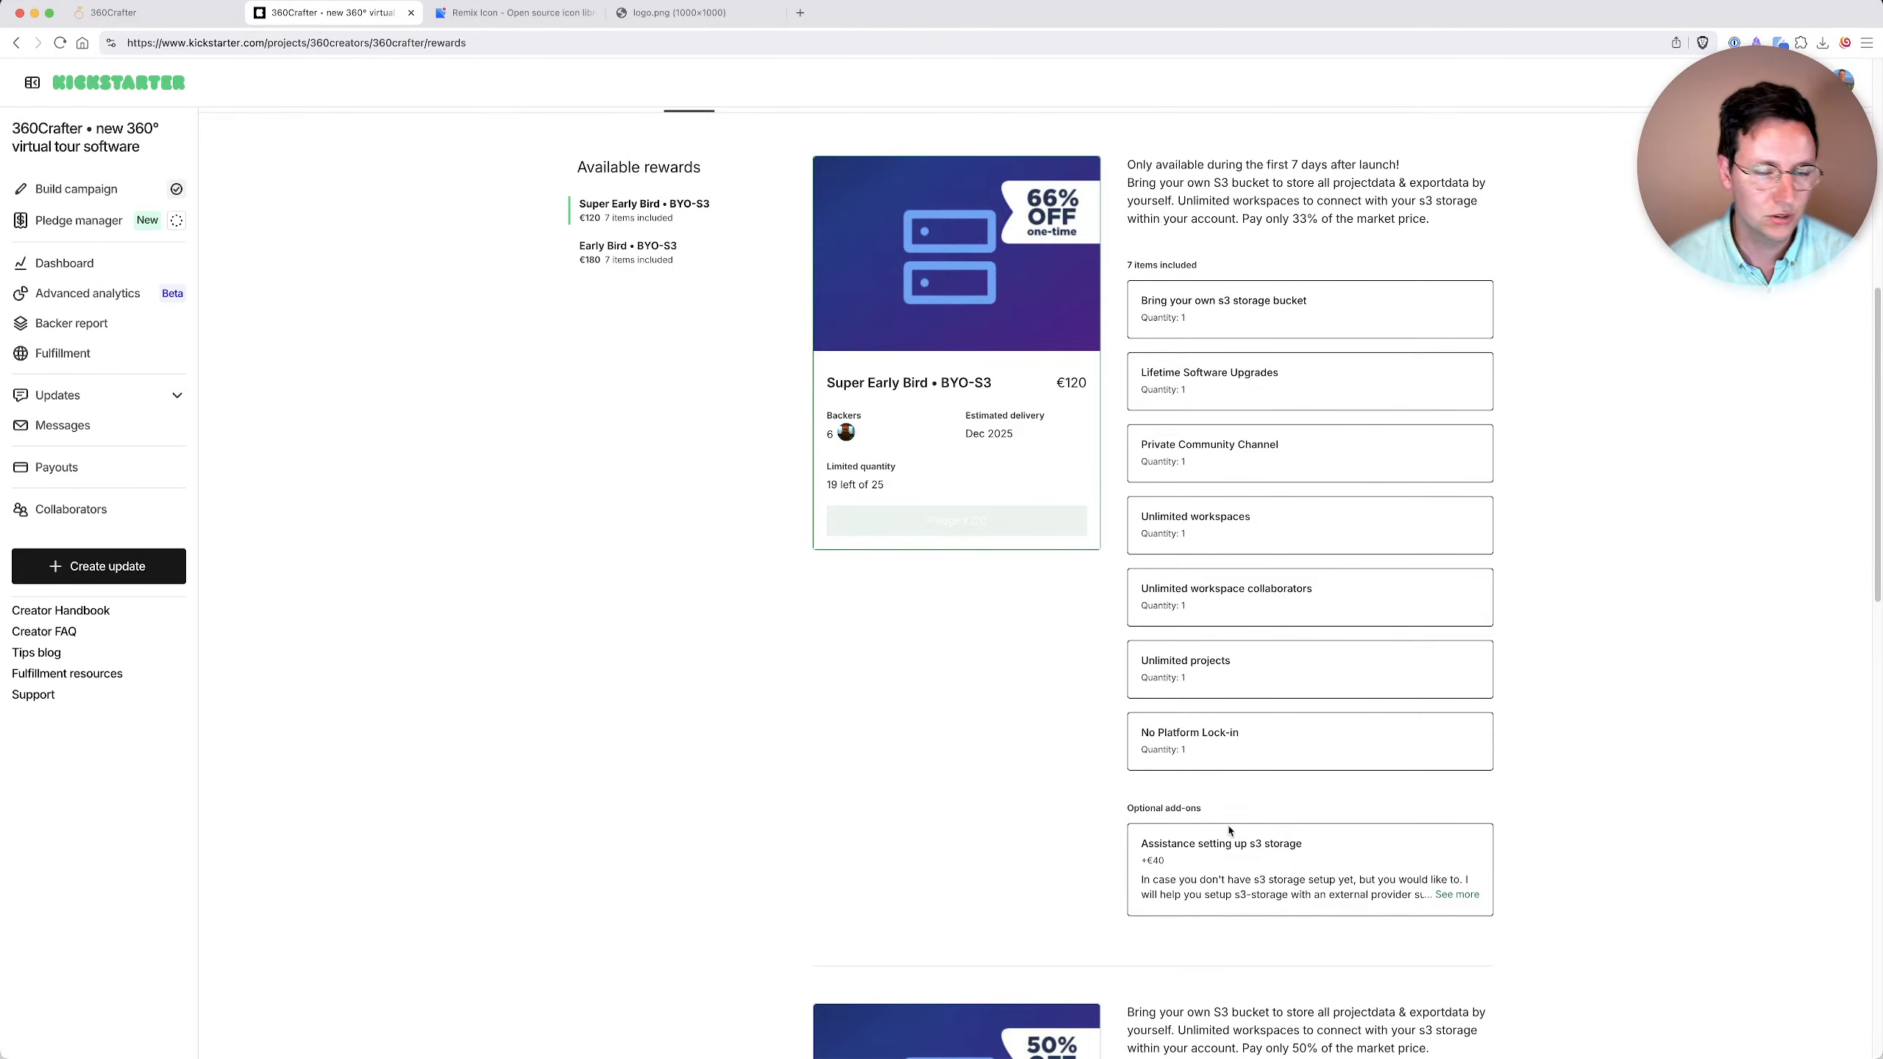
Return to the campaign story on the Kickstarter page and switch away from the browser window.
scroll(728, 703, "up", 10)
left_click(604, 769)
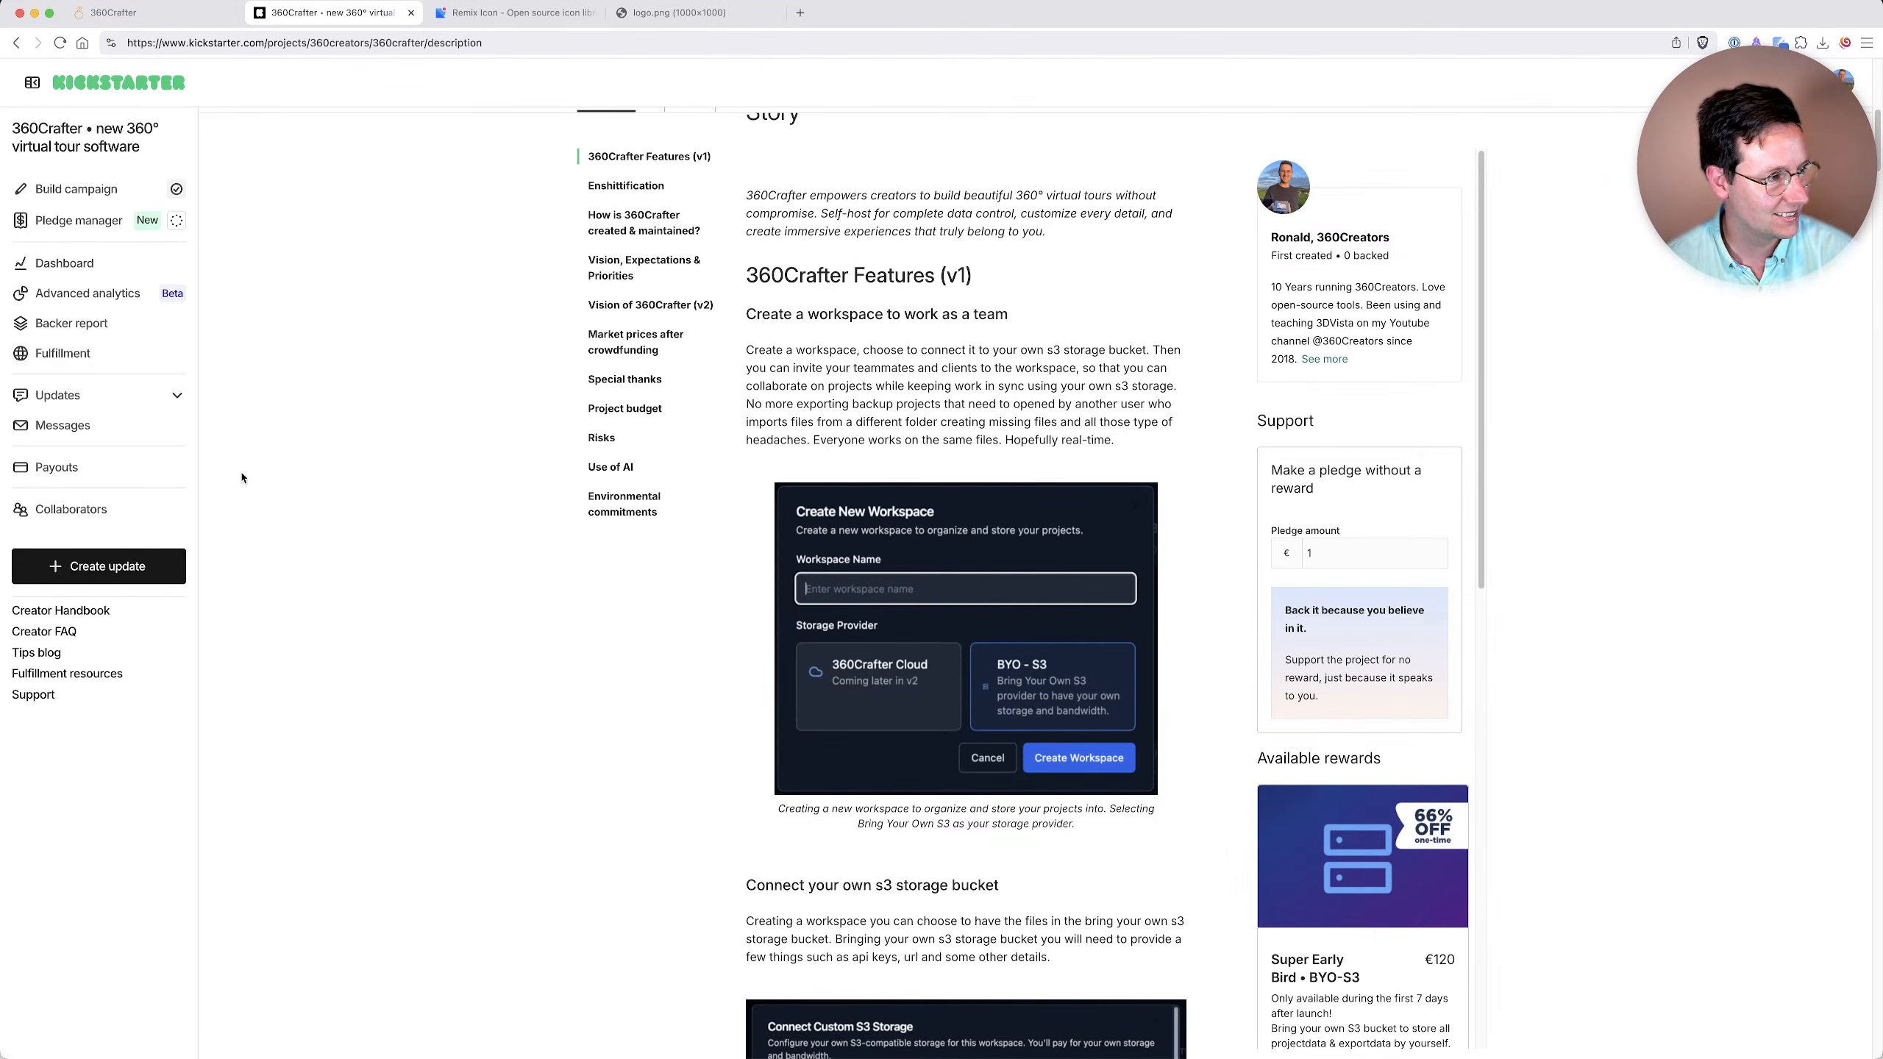
key("super+Tab")
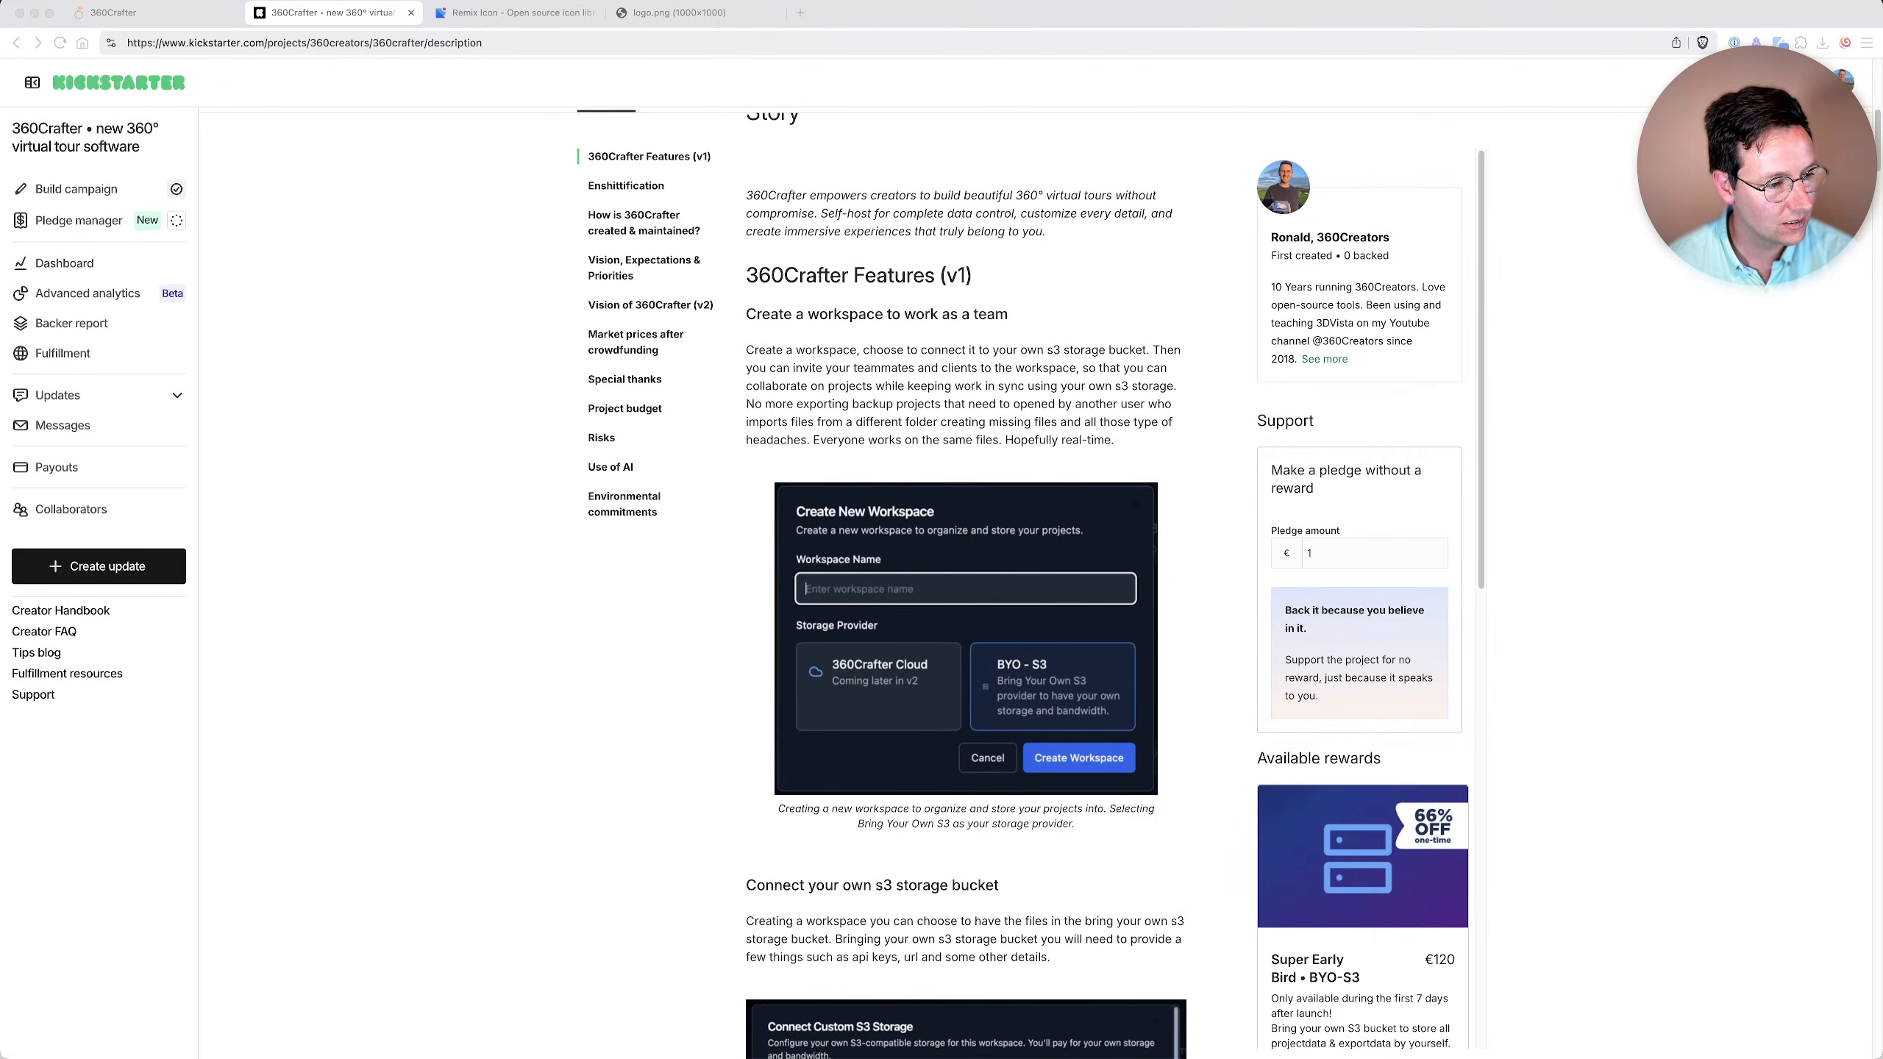